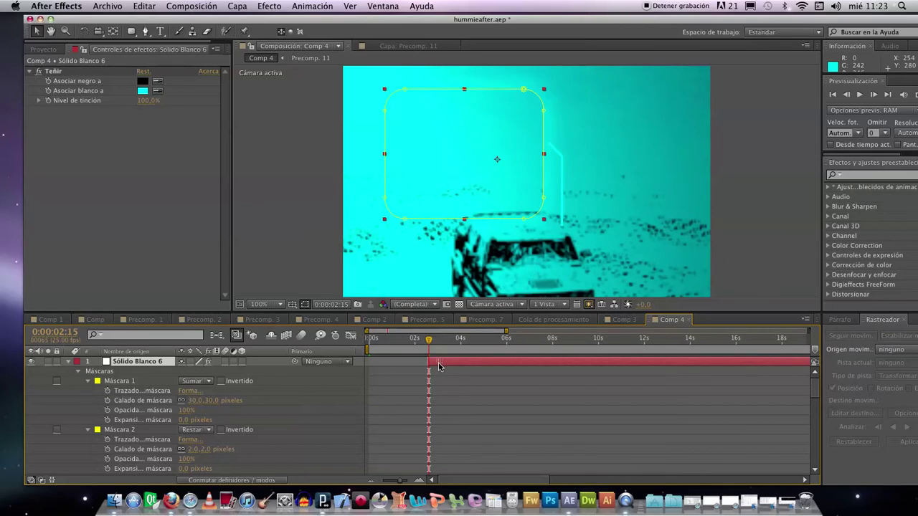
# Scrub through the Comp 4 animation to review the vehicle scene, and return to the first frame.
pyautogui.moveTo(428, 340); pyautogui.dragTo(360, 339)
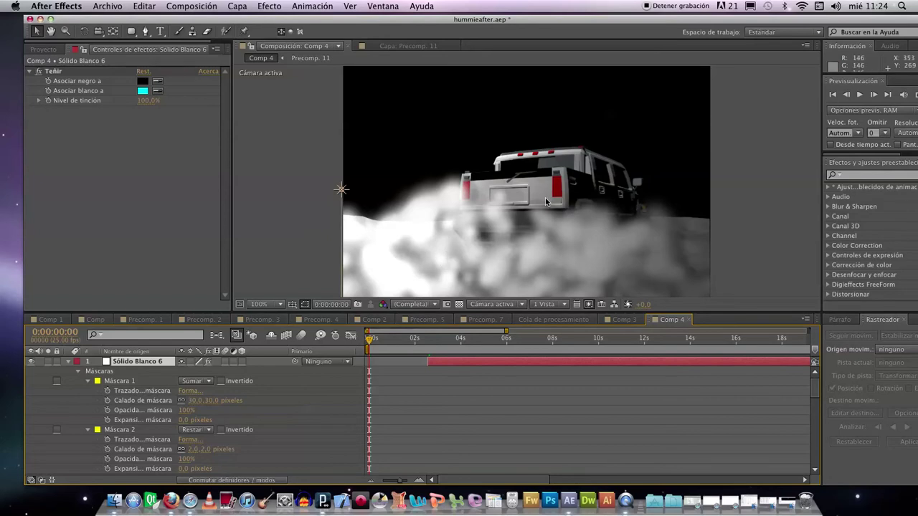
pyautogui.click(450, 340)
pyautogui.moveTo(451, 339); pyautogui.dragTo(456, 339)
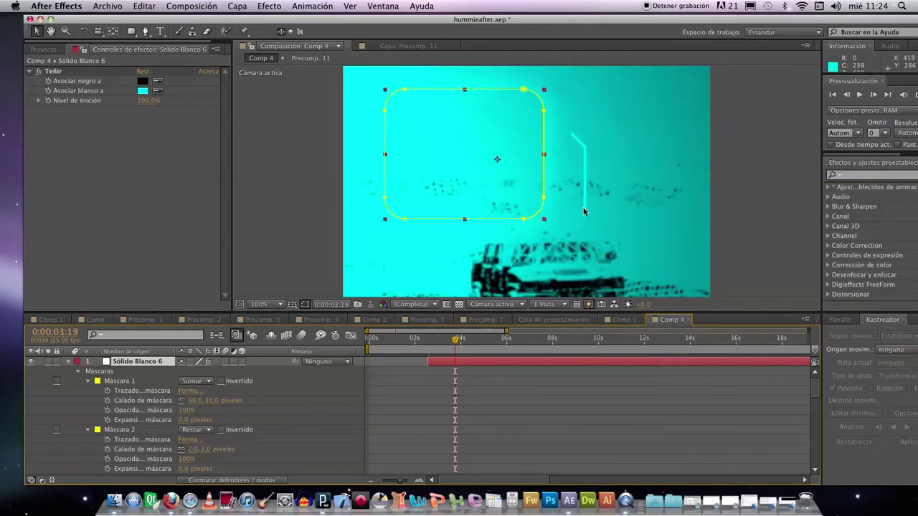
pyautogui.moveTo(459, 340)
pyautogui.mouseDown()
pyautogui.moveTo(468, 340)
pyautogui.moveTo(368, 338)
pyautogui.mouseUp()
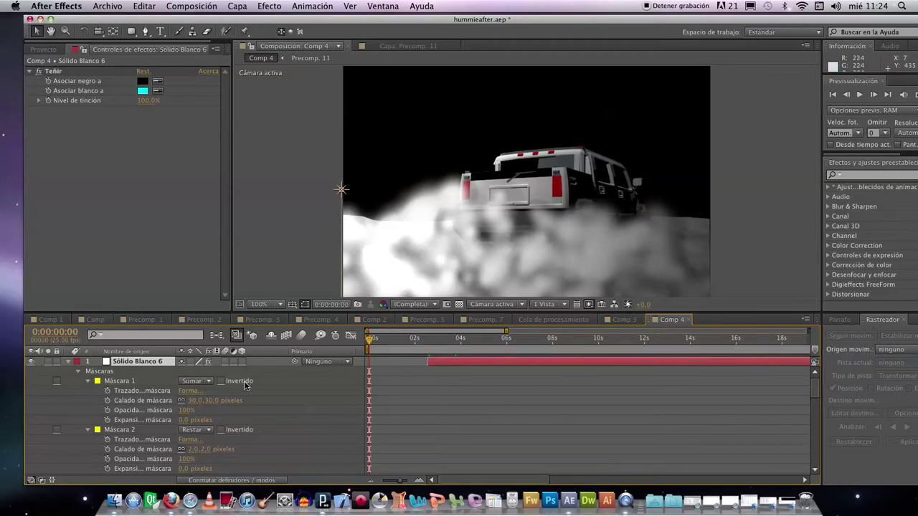
# Collapse the properties of the Sólido Blanco 6 and Precomp. 11 layers and magnify the Comp 4 timeline's time scale.
pyautogui.click(68, 361)
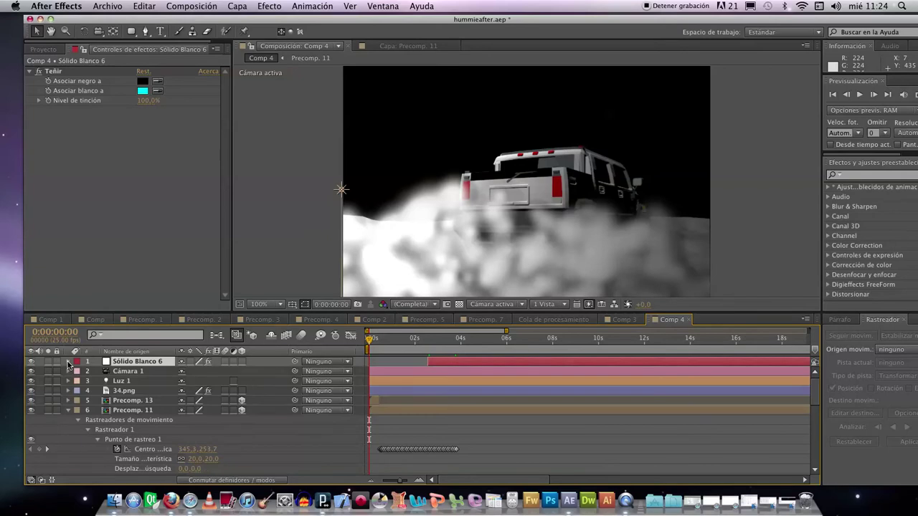
pyautogui.click(69, 410)
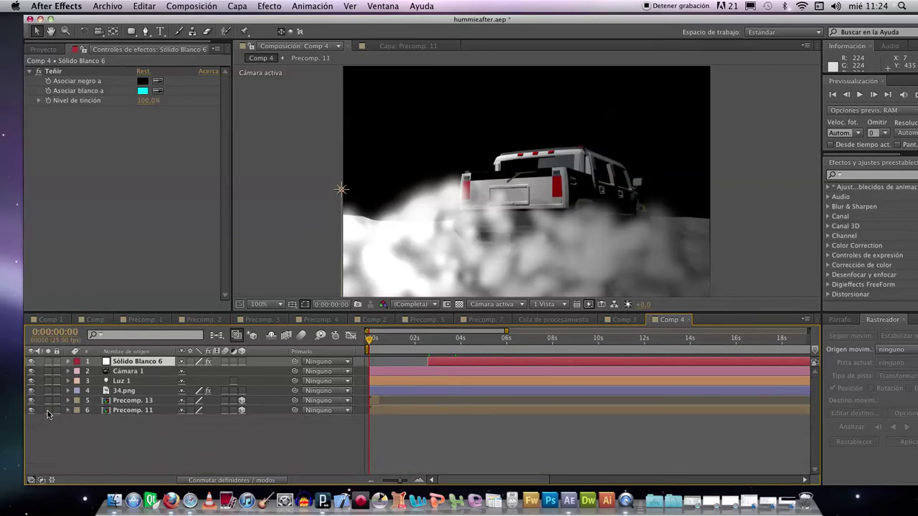
pyautogui.click(48, 410)
pyautogui.click(48, 411)
pyautogui.moveTo(398, 480); pyautogui.dragTo(407, 482)
pyautogui.press(';')
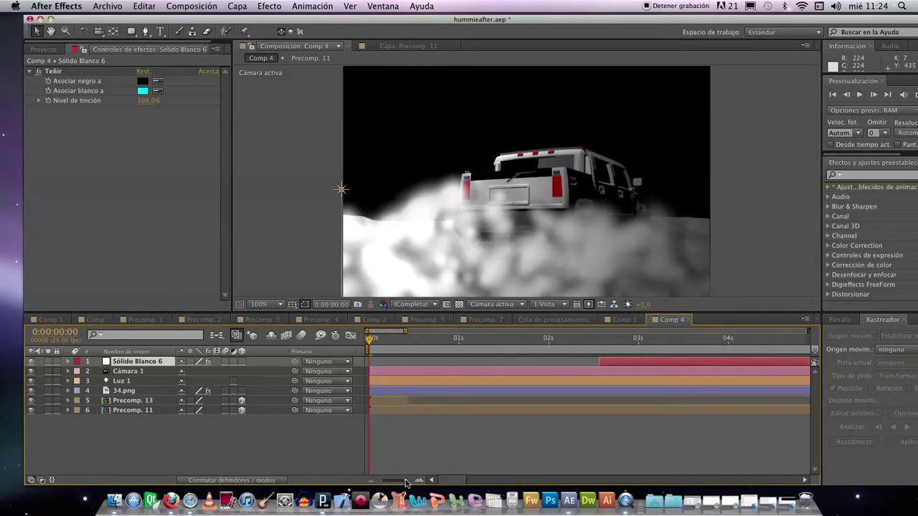
# Open Precomp. 13 and follow its nested compositions through Precomp. 12 down to Precomp. 10.
pyautogui.doubleClick(382, 402)
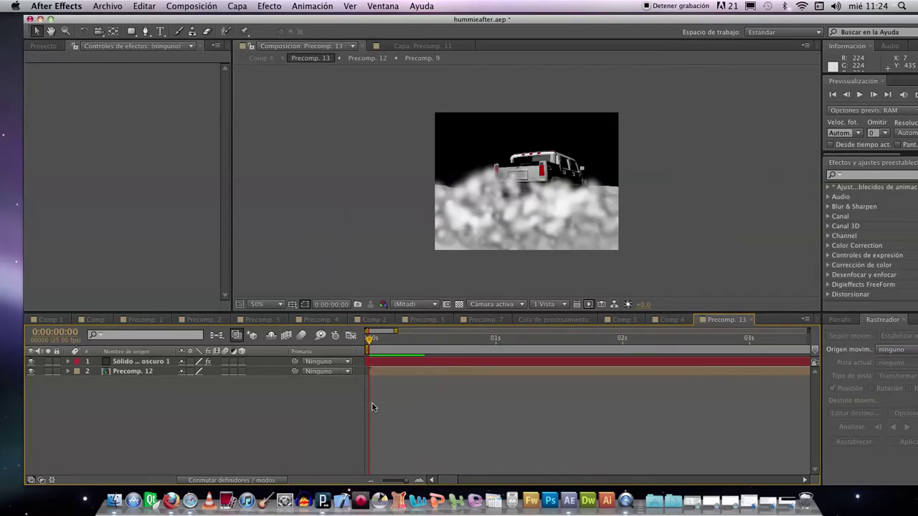
pyautogui.doubleClick(376, 372)
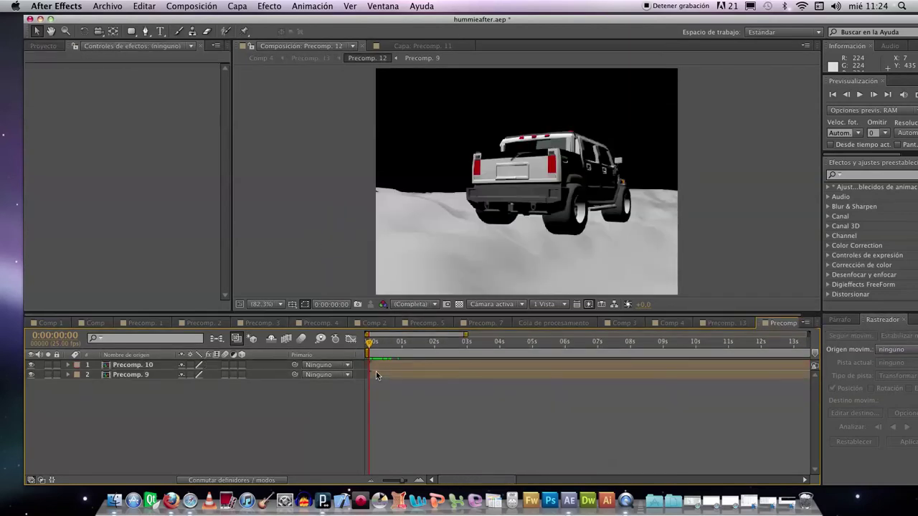
pyautogui.doubleClick(381, 365)
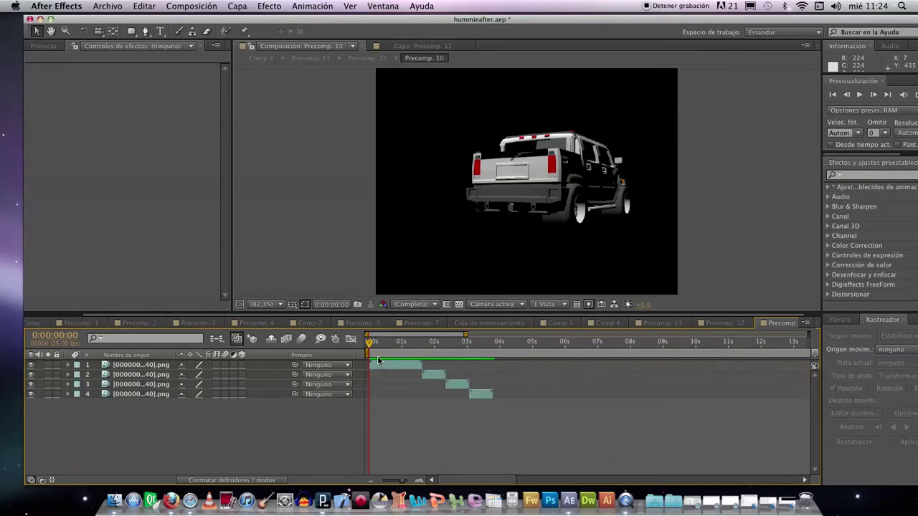
# Examine the vehicle's image-sequence animation in Precomp. 10, inspecting the frame at 0:00:00:06 up close.
pyautogui.moveTo(373, 343); pyautogui.dragTo(320, 344)
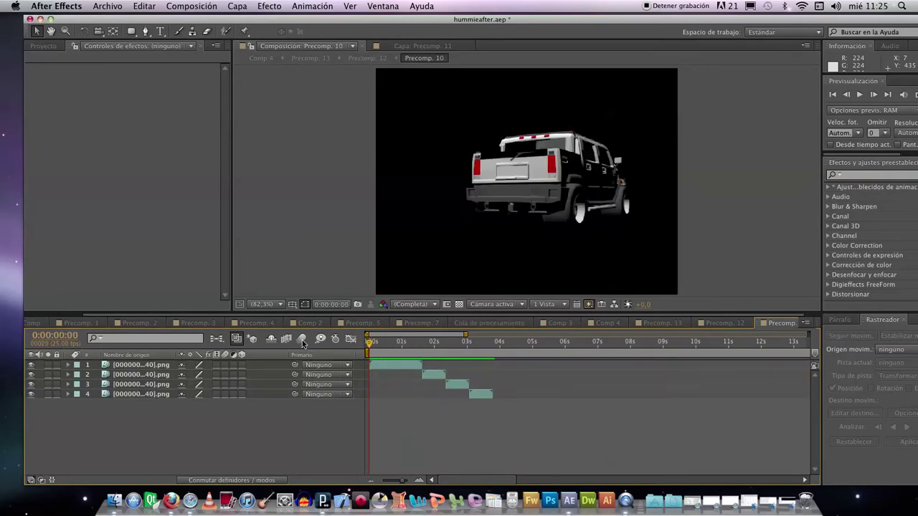
pyautogui.moveTo(420, 343); pyautogui.dragTo(349, 347)
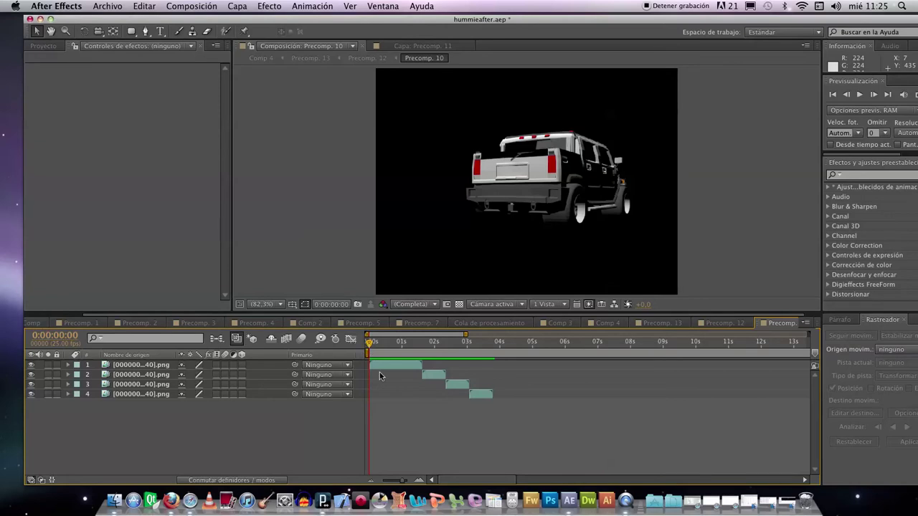
pyautogui.moveTo(390, 349)
pyautogui.mouseDown()
pyautogui.moveTo(409, 348)
pyautogui.moveTo(375, 353)
pyautogui.mouseUp()
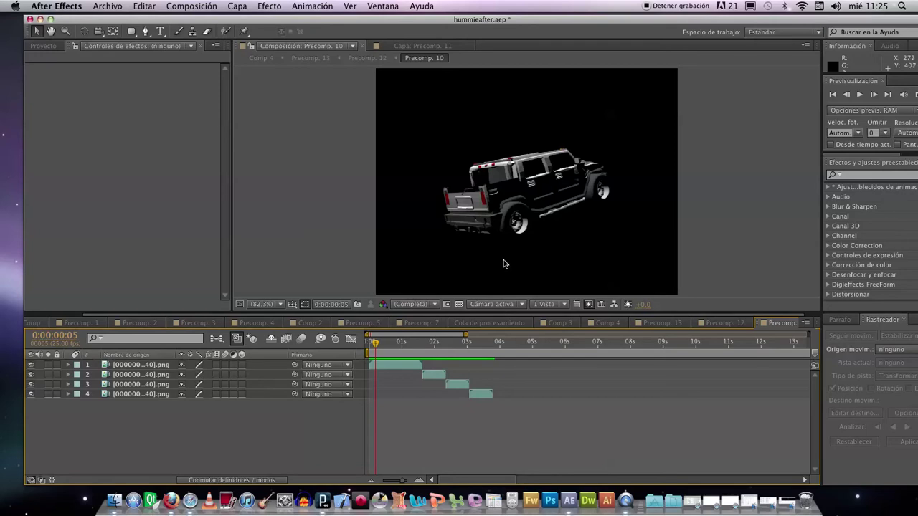
pyautogui.moveTo(383, 344)
pyautogui.mouseDown()
pyautogui.moveTo(395, 344)
pyautogui.moveTo(377, 345)
pyautogui.mouseUp()
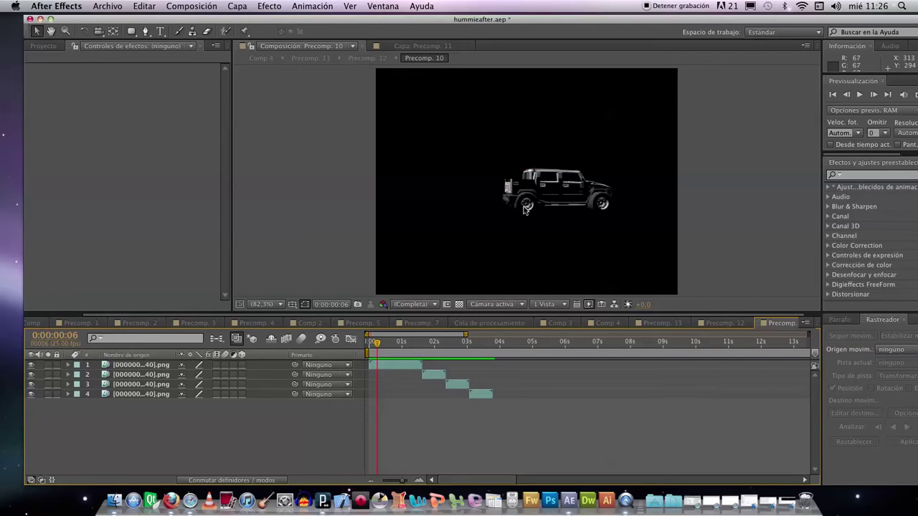
pyautogui.press('.')
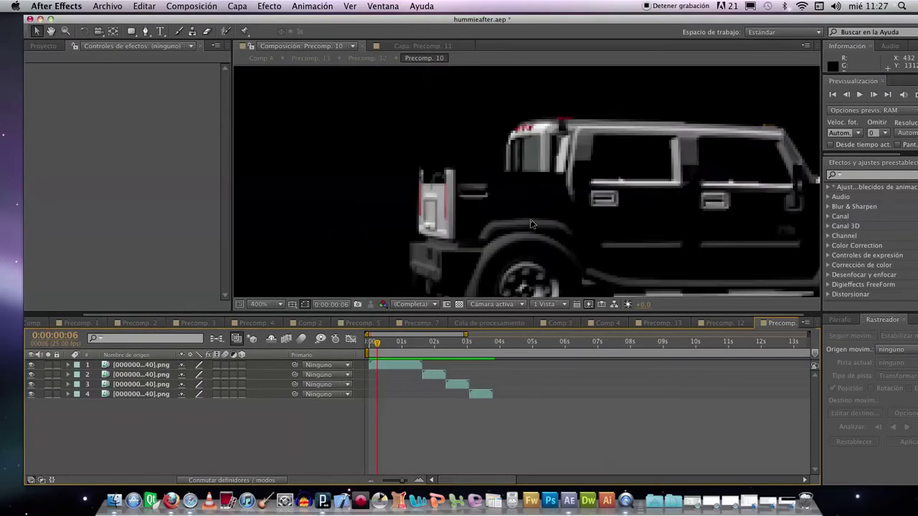
pyautogui.press('/')
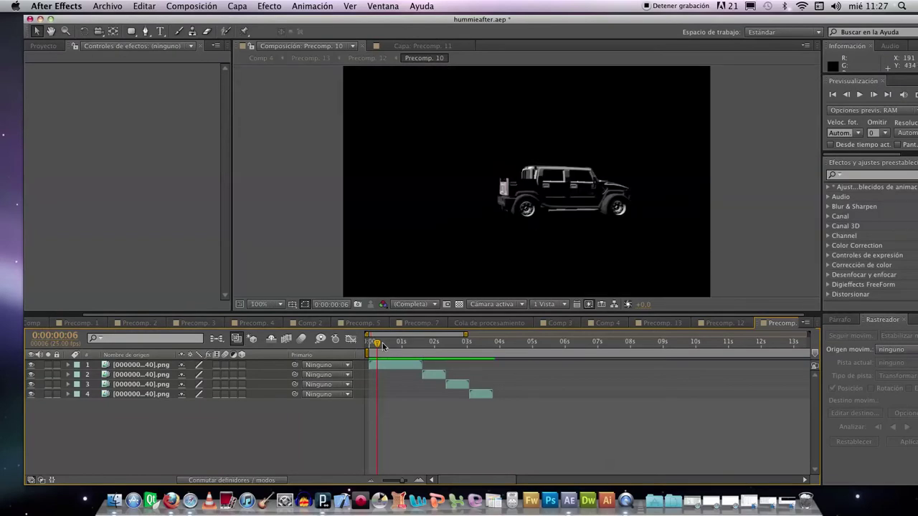
pyautogui.moveTo(377, 345); pyautogui.dragTo(372, 344)
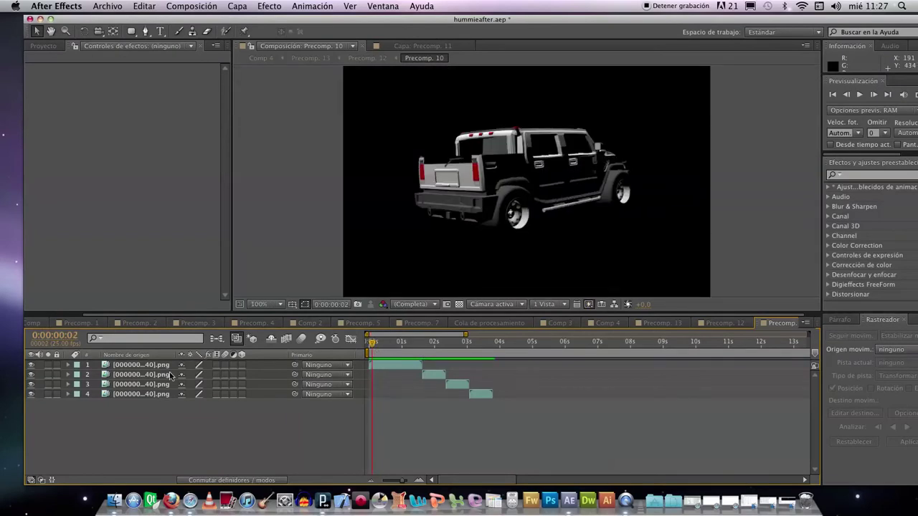
# Hide the Precomp. 10 vehicle layer in Precomp. 12 and preview the terrain on its own from the first frame.
pyautogui.click(719, 323)
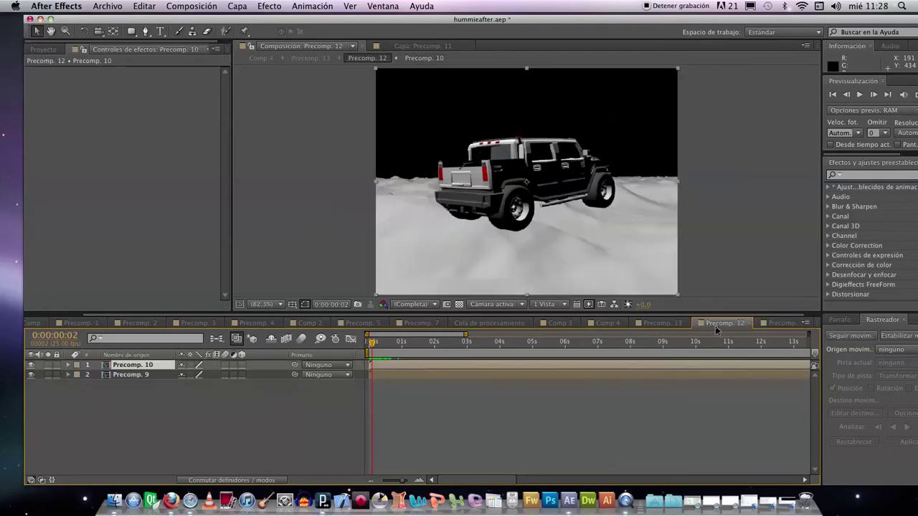
pyautogui.click(33, 367)
pyautogui.click(33, 367)
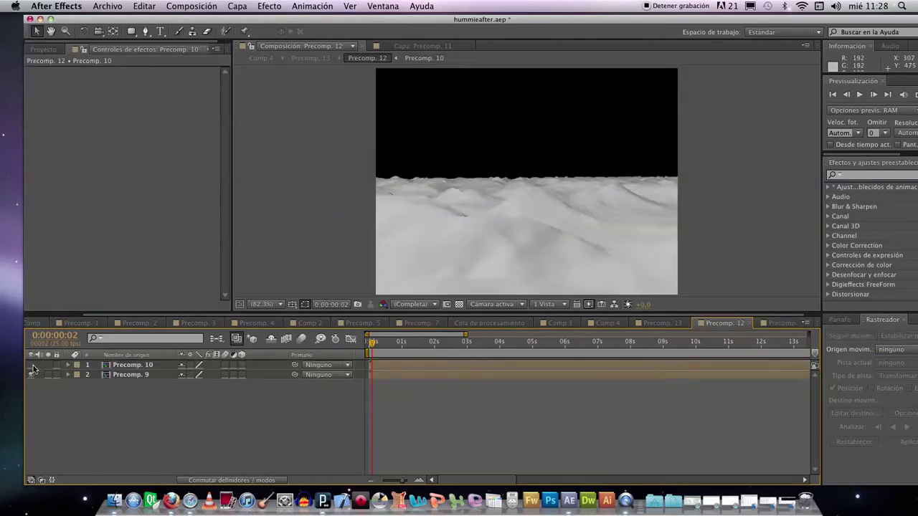
pyautogui.click(373, 345)
pyautogui.moveTo(396, 348); pyautogui.dragTo(365, 348)
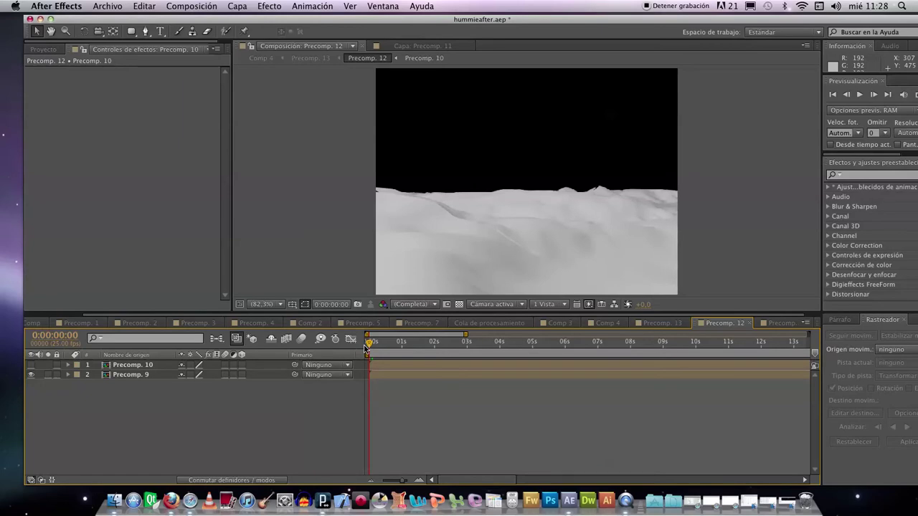
pyautogui.moveTo(369, 343); pyautogui.dragTo(368, 345)
pyautogui.press('KP_0')
pyautogui.press('KP_0')
# Check the smoke over the terrain in Precomp. 13, and return to the first frame of Comp 4.
pyautogui.click(657, 323)
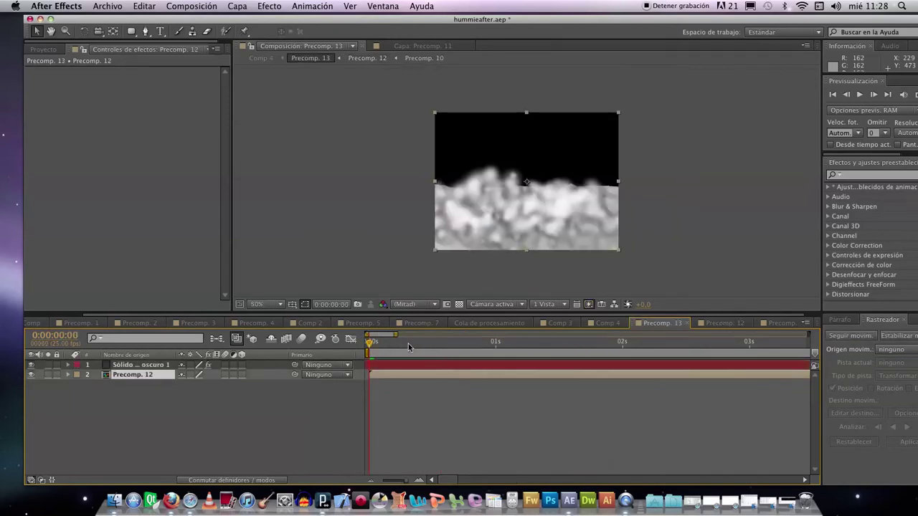
pyautogui.press('KP_0')
pyautogui.moveTo(504, 355); pyautogui.dragTo(622, 351)
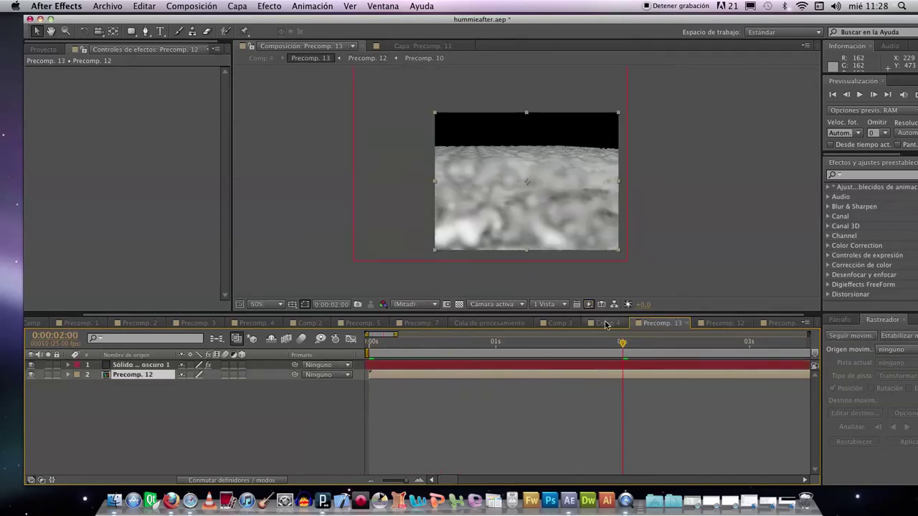
pyautogui.click(610, 324)
pyautogui.moveTo(552, 349); pyautogui.dragTo(347, 347)
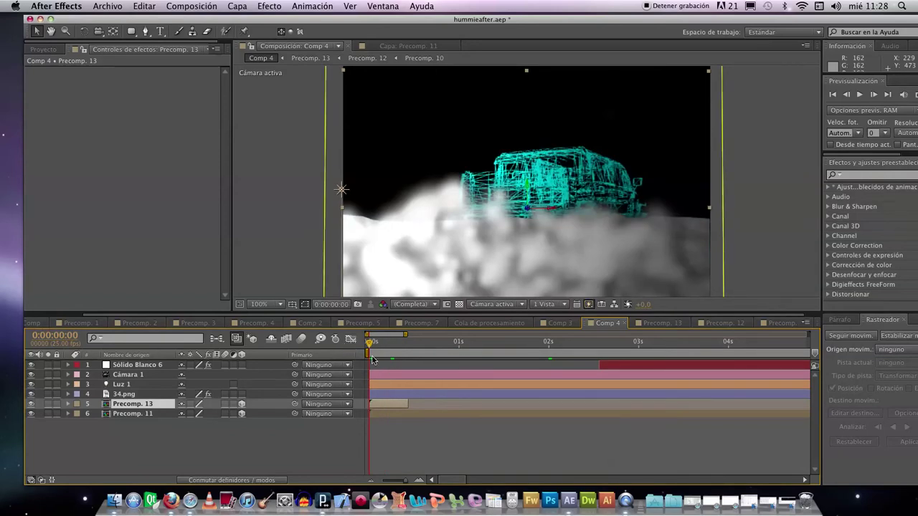
# Reopen Precomp. 12 through Precomp. 13 and make the Precomp. 10 vehicle layer visible again.
pyautogui.doubleClick(378, 405)
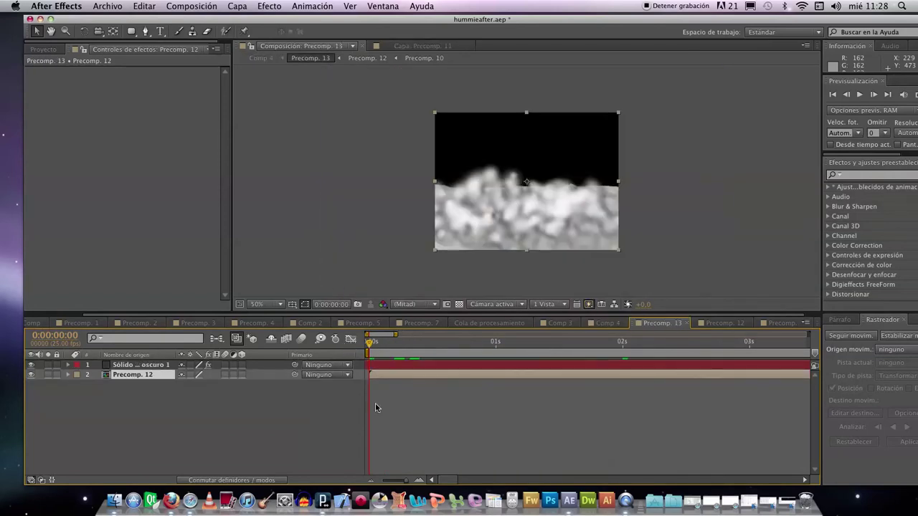
pyautogui.doubleClick(134, 375)
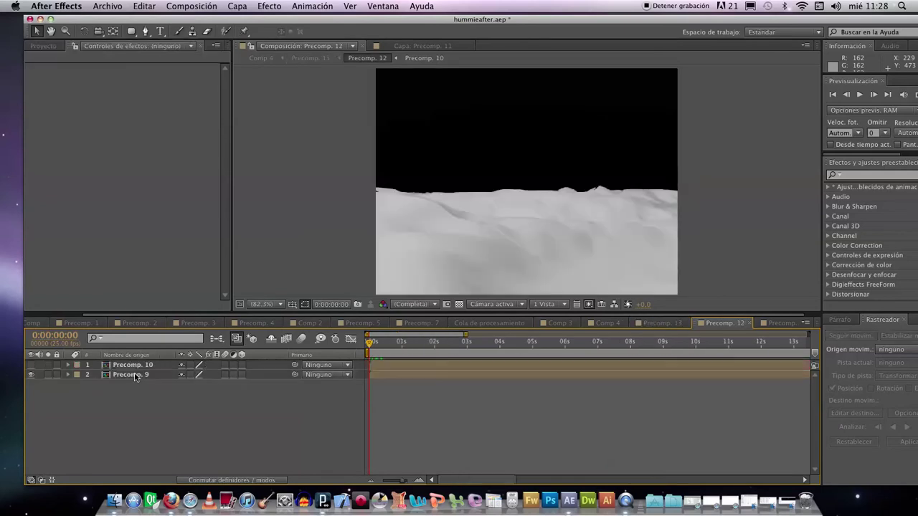
pyautogui.click(31, 365)
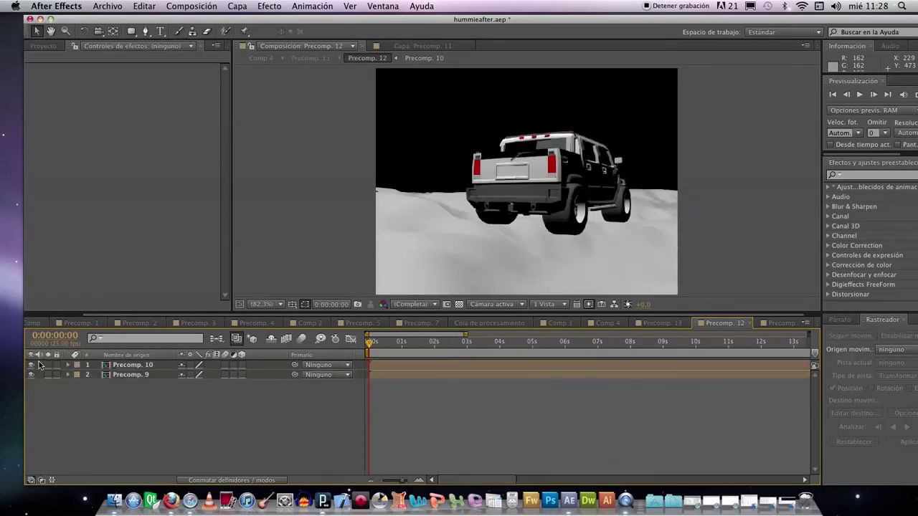
# Go back to Comp 4 and preview the combined vehicle, smoke and terrain animation.
pyautogui.click(552, 323)
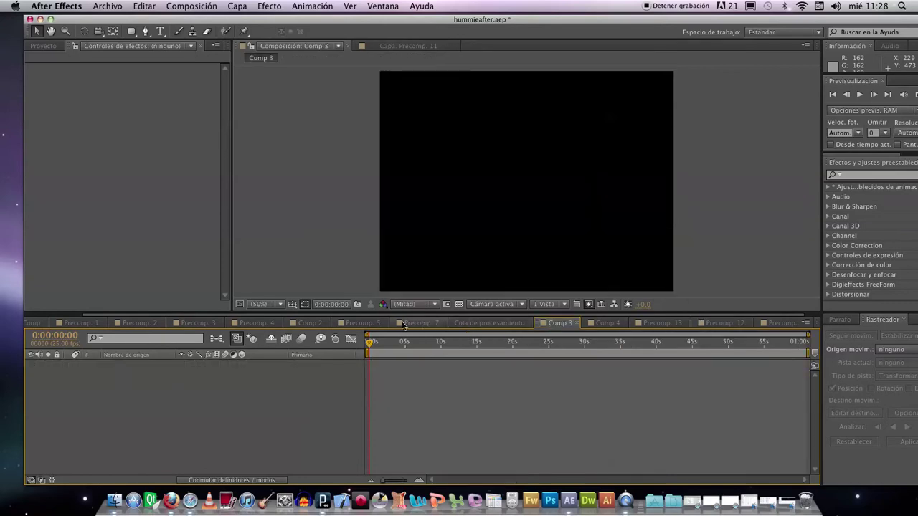
pyautogui.click(609, 324)
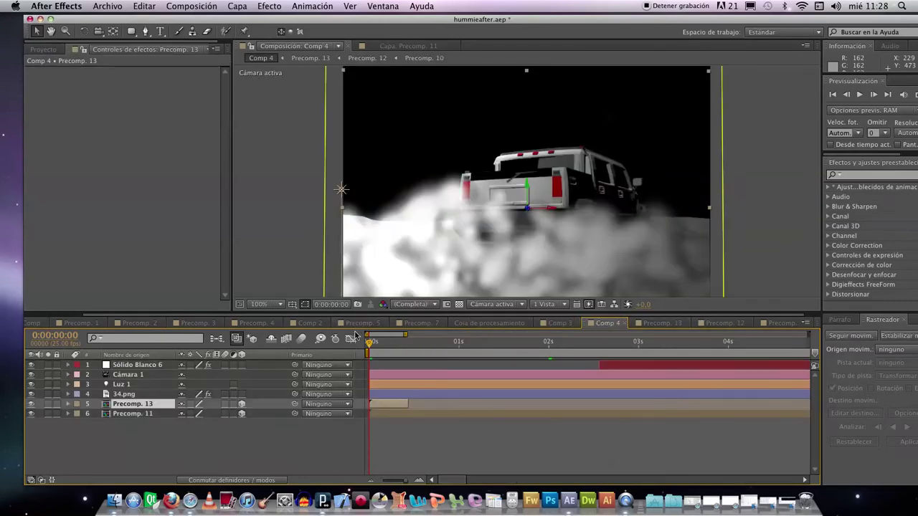
pyautogui.press('space')
pyautogui.moveTo(405, 343)
pyautogui.mouseDown()
pyautogui.moveTo(375, 343)
pyautogui.moveTo(391, 342)
pyautogui.mouseUp()
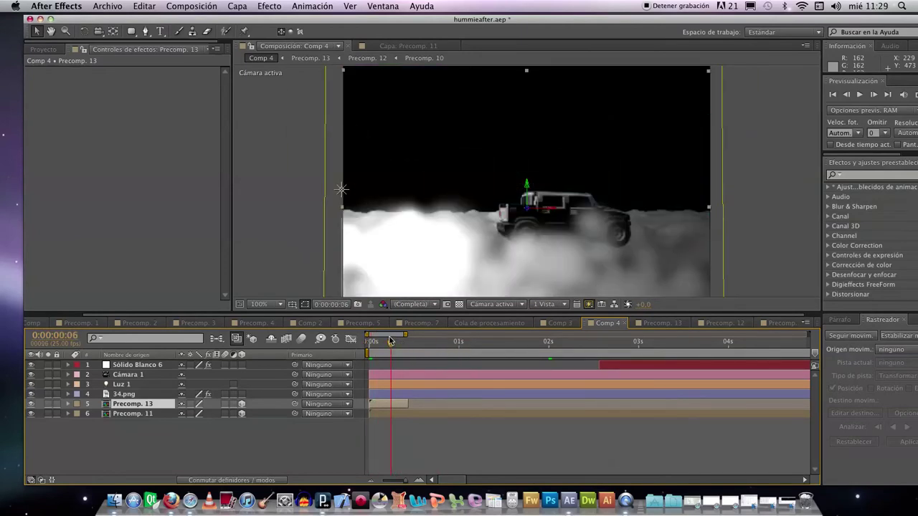
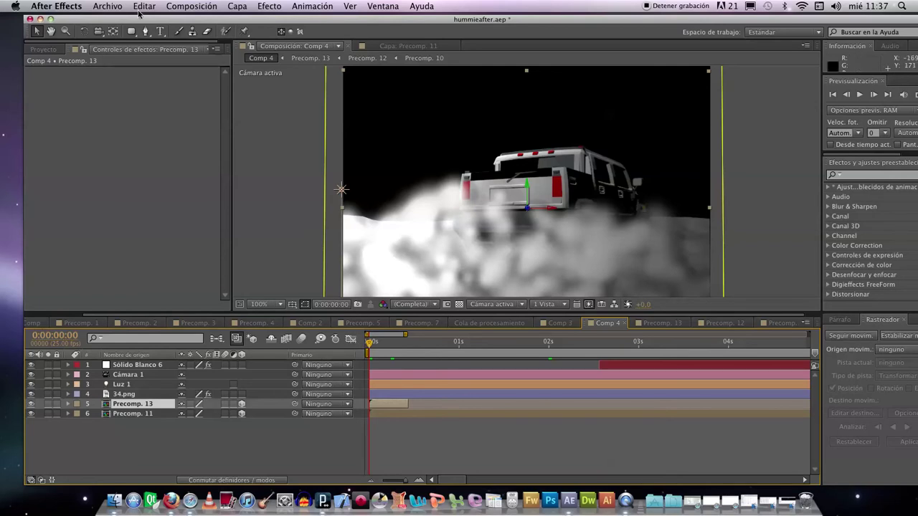
# Create a new 640 x 480 px composition at 25 fps, keeping the suggested name and duration.
pyautogui.click(97, 7)
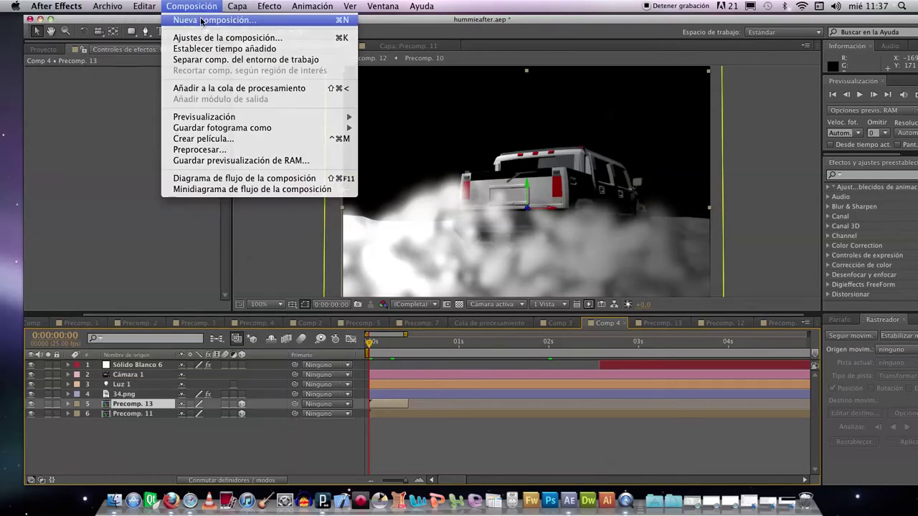
pyautogui.click(201, 20)
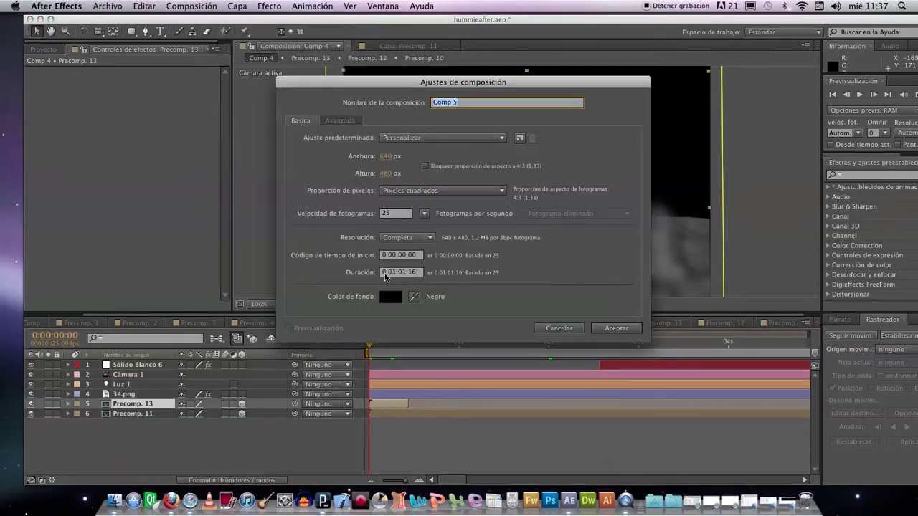
pyautogui.click(616, 328)
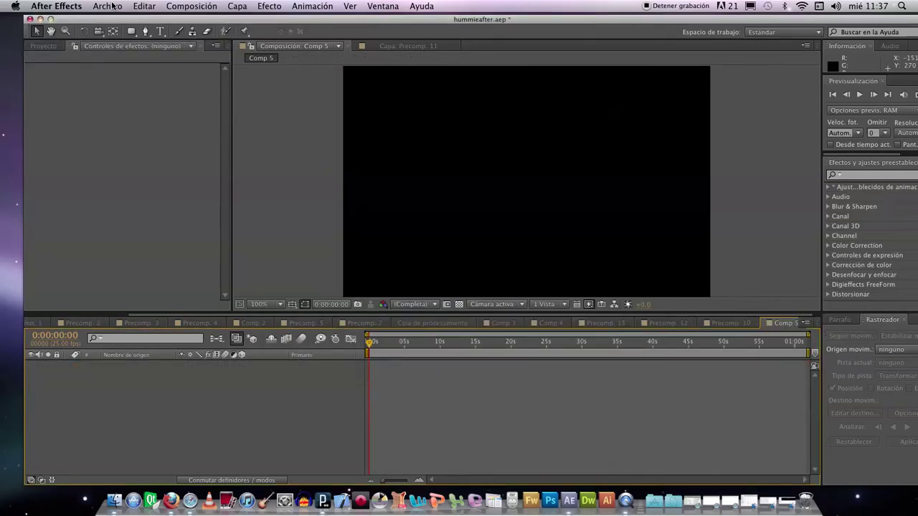
# Start importing a file and browse from the desktop to the 3d/png/general folder.
pyautogui.click(107, 6)
pyautogui.moveTo(237, 154)
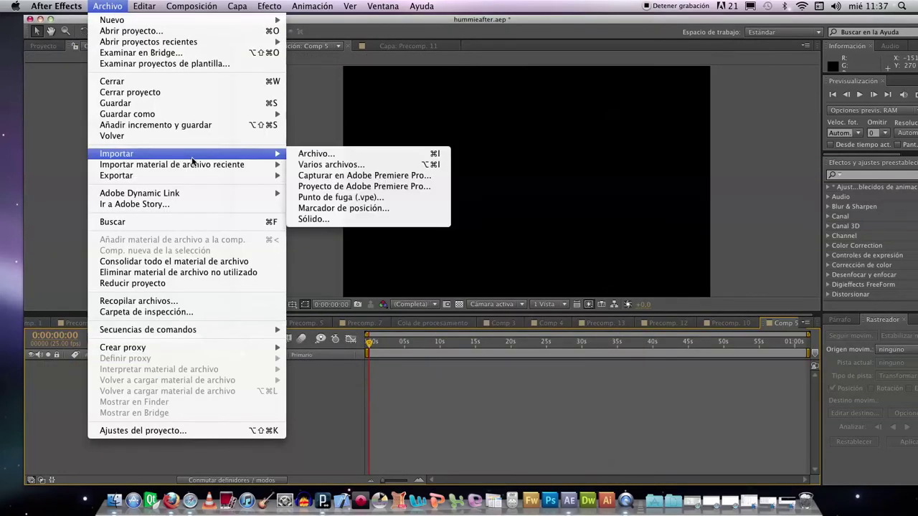
pyautogui.click(308, 155)
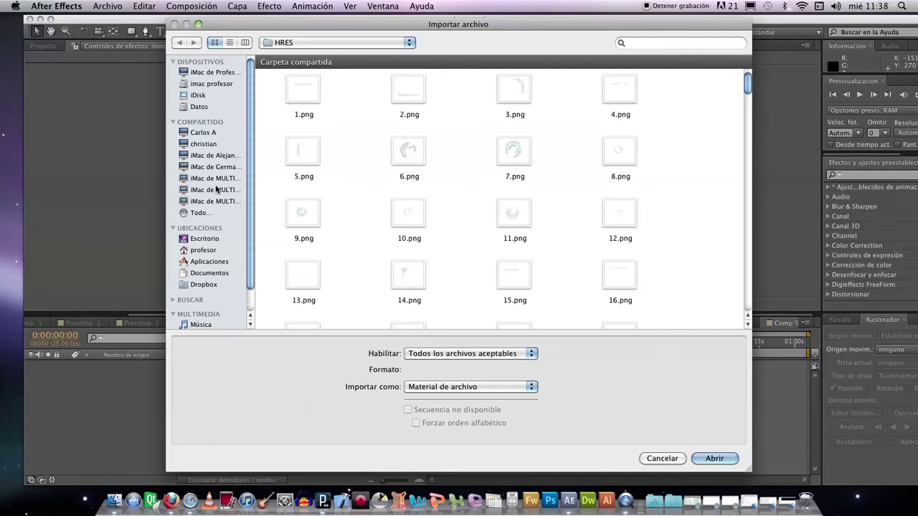
pyautogui.click(205, 241)
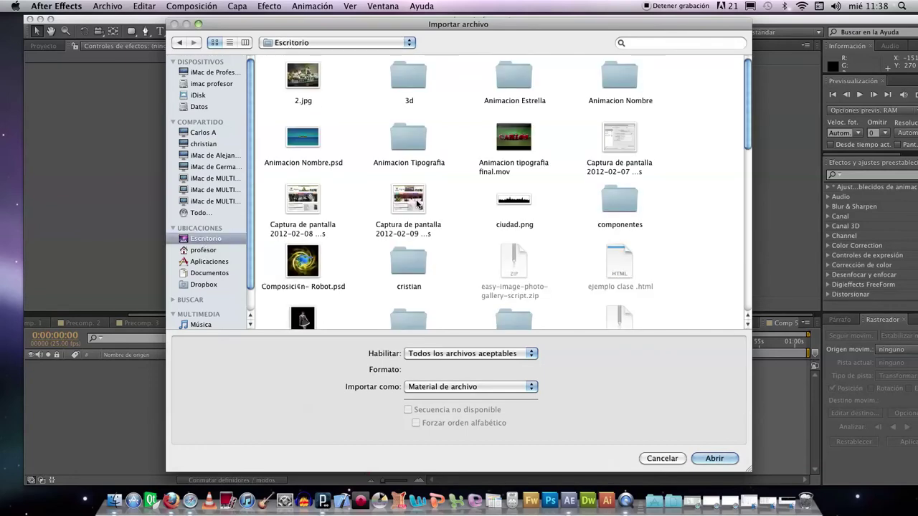
pyautogui.scroll(-3, 419, 206)
pyautogui.scroll(3, 324, 205)
pyautogui.doubleClick(398, 66)
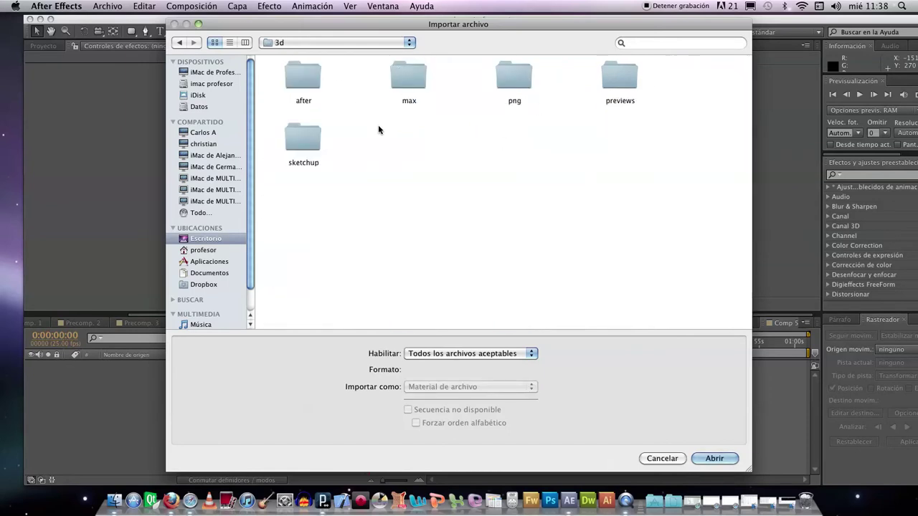
pyautogui.doubleClick(515, 81)
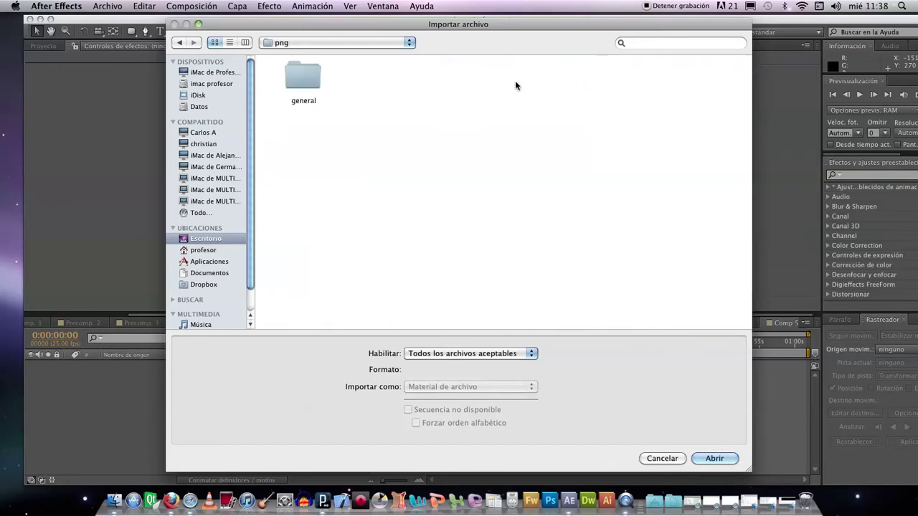
pyautogui.doubleClick(304, 69)
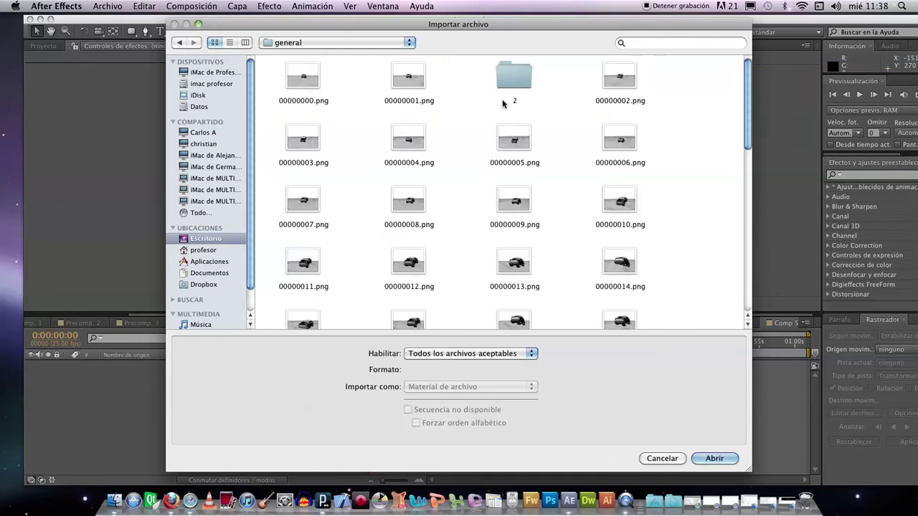
# Import the vehicle frames in the 2/auto subfolder as a PNG sequence starting from 00000000.png.
pyautogui.scroll(-10, 480, 171)
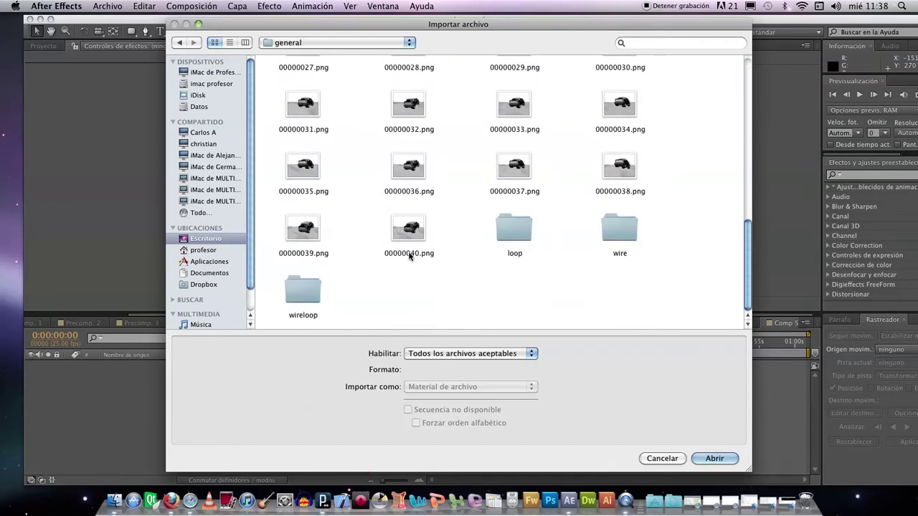
pyautogui.scroll(10, 491, 161)
pyautogui.doubleClick(515, 82)
pyautogui.scroll(-8, 450, 189)
pyautogui.scroll(-3, 450, 189)
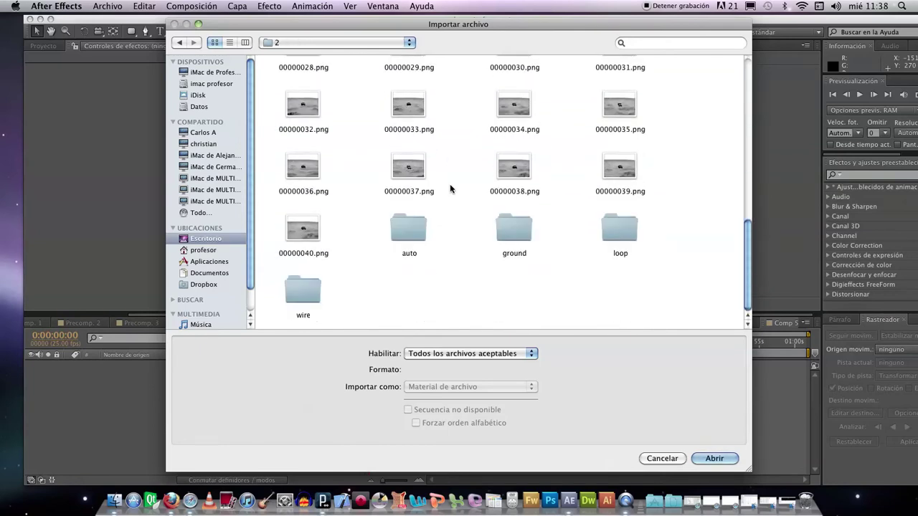
pyautogui.doubleClick(409, 223)
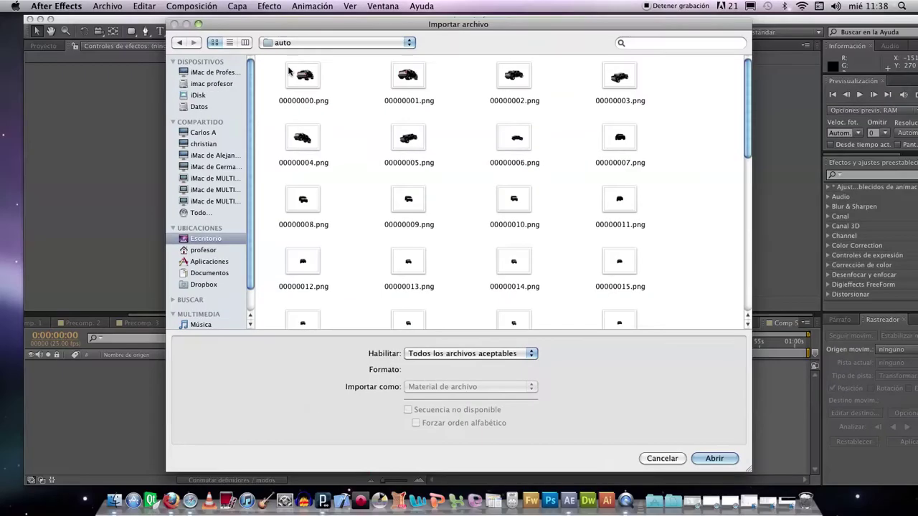
pyautogui.click(281, 116)
pyautogui.click(408, 410)
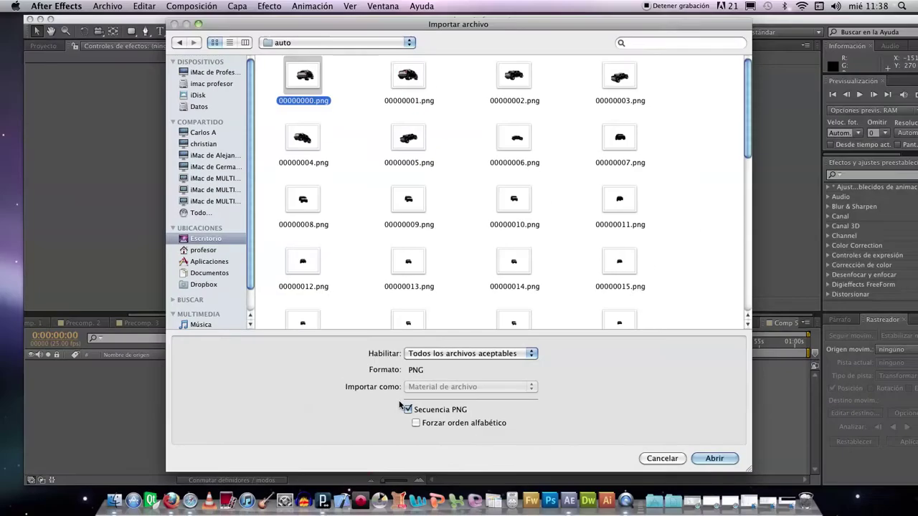
pyautogui.click(708, 456)
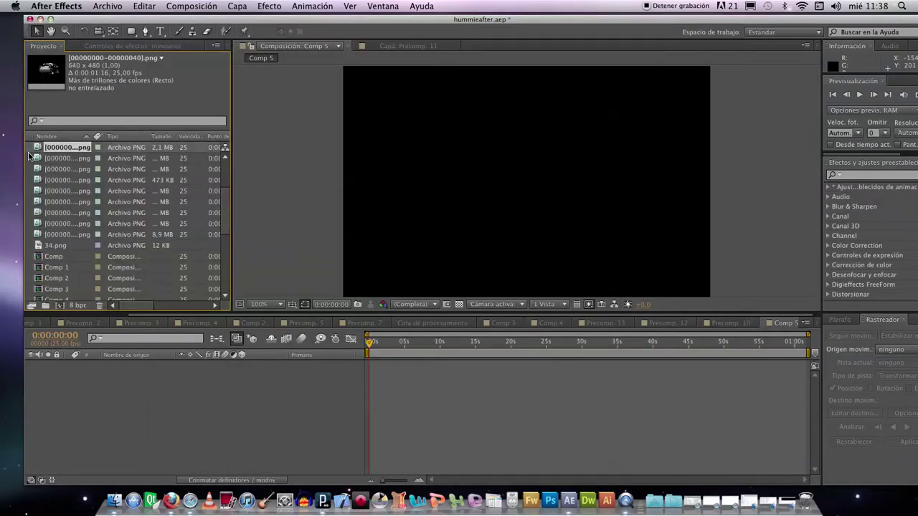
# Place the imported vehicle sequence at the start of Comp 5 and scrub through its motion.
pyautogui.moveTo(61, 148); pyautogui.dragTo(114, 370)
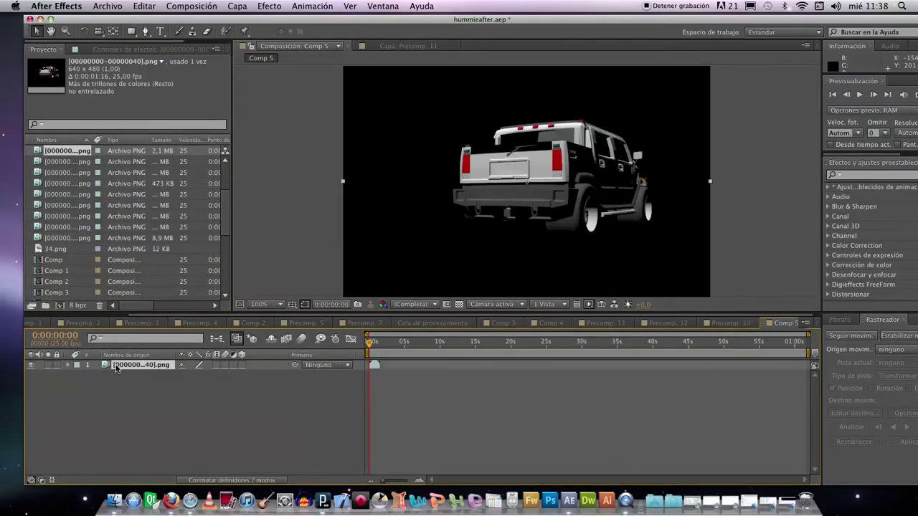
pyautogui.moveTo(368, 347); pyautogui.dragTo(330, 341)
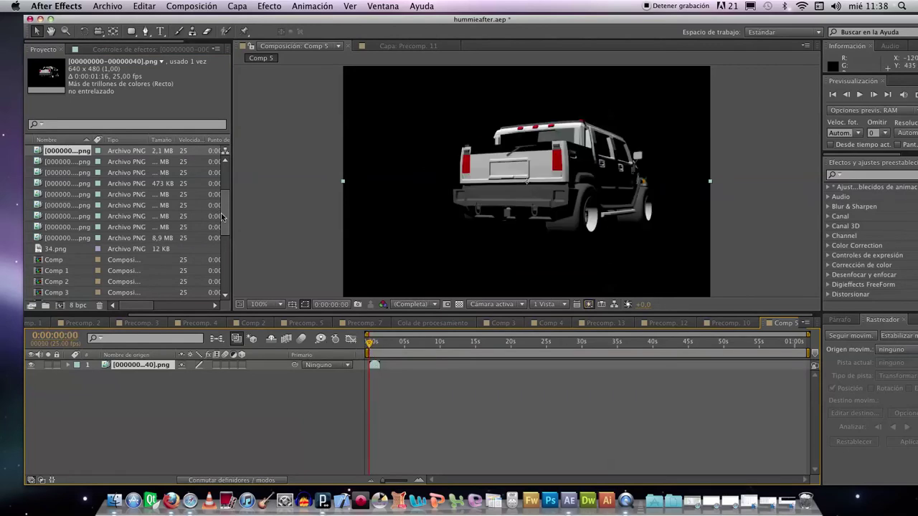
pyautogui.moveTo(385, 480); pyautogui.dragTo(401, 482)
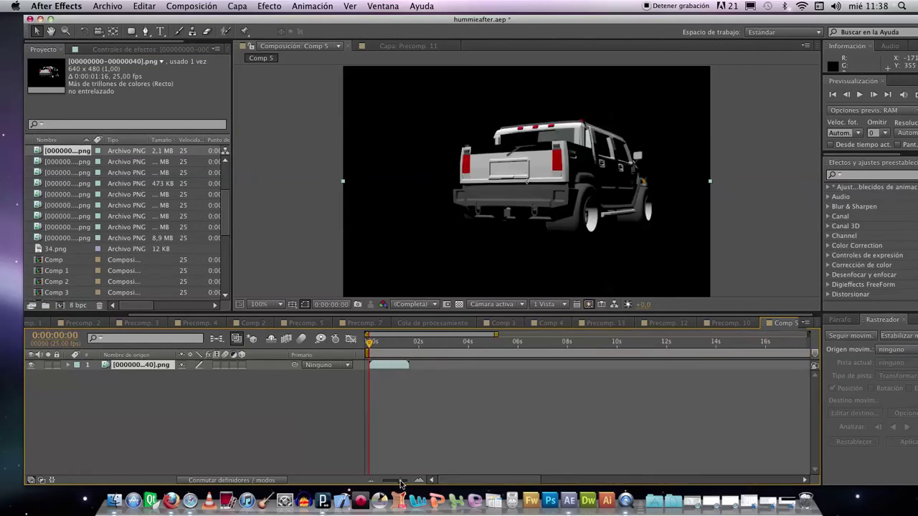
pyautogui.moveTo(390, 344)
pyautogui.mouseDown()
pyautogui.moveTo(415, 345)
pyautogui.moveTo(370, 344)
pyautogui.moveTo(396, 341)
pyautogui.mouseUp()
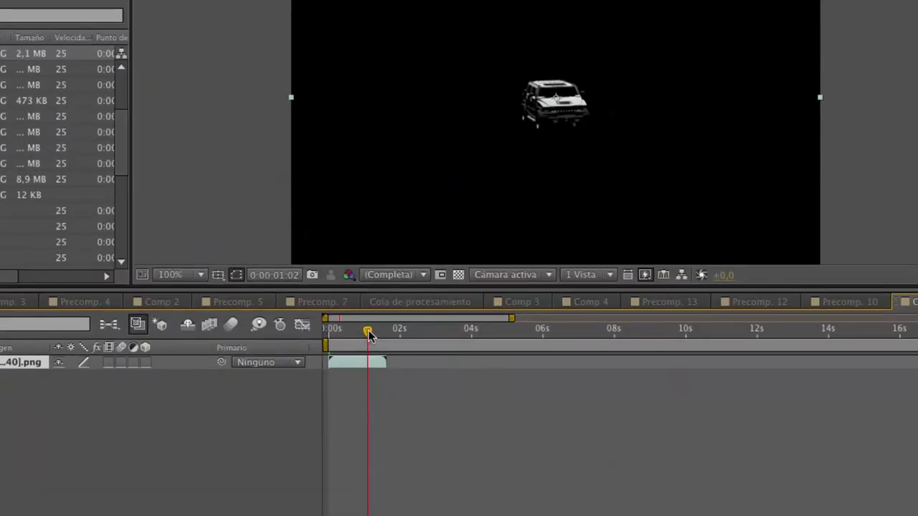
pyautogui.moveTo(387, 339); pyautogui.dragTo(356, 329)
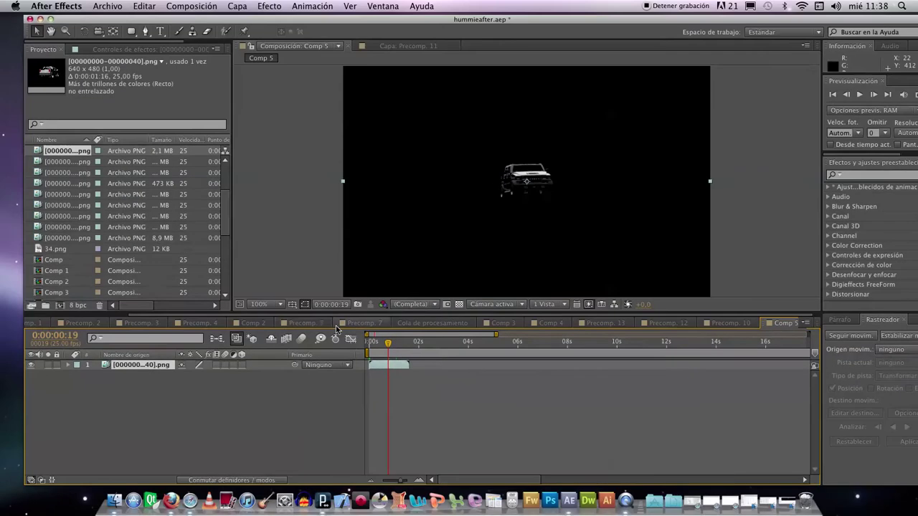
# Import the PNG sequence starting at 00000023.png from the loop folder inside auto.
pyautogui.click(107, 6)
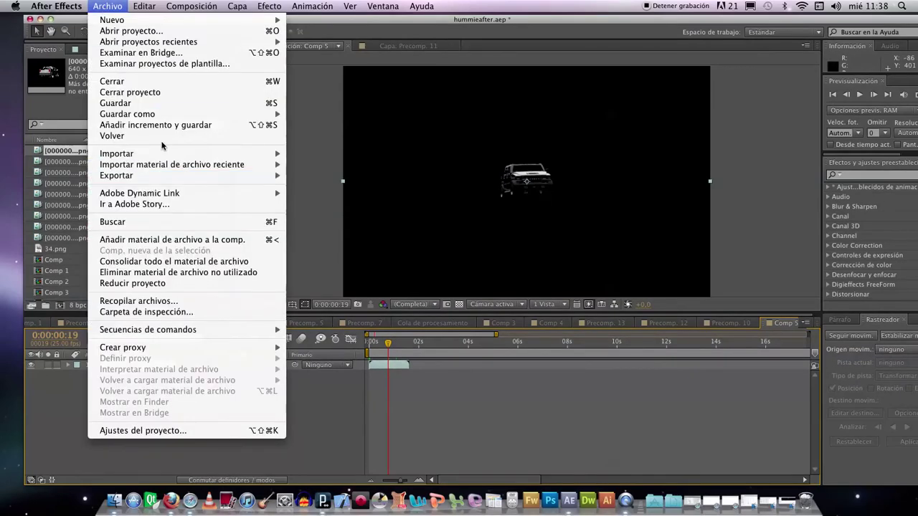
pyautogui.moveTo(143, 159)
pyautogui.click(332, 156)
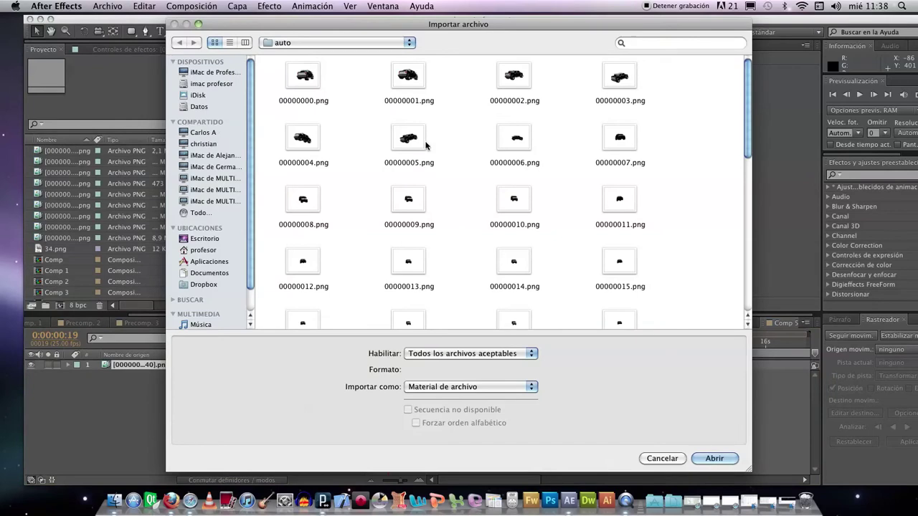
pyautogui.scroll(-5, 420, 144)
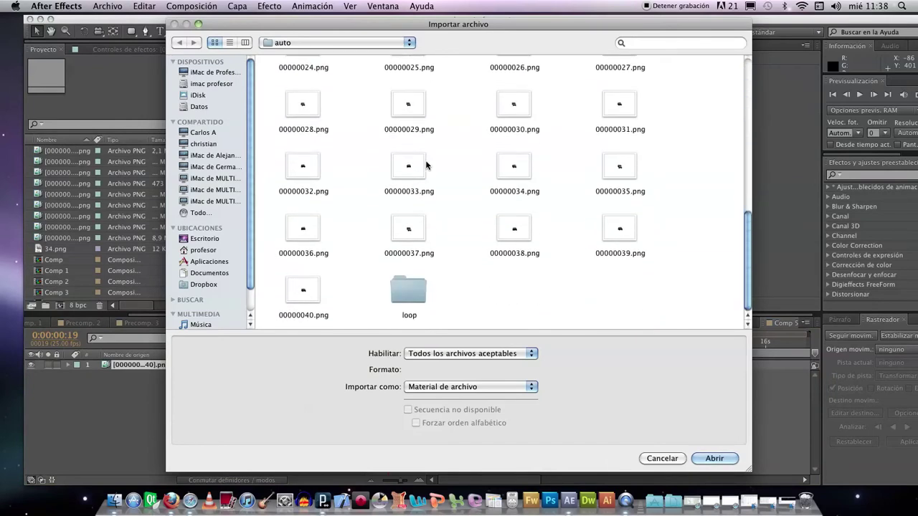
pyautogui.doubleClick(409, 290)
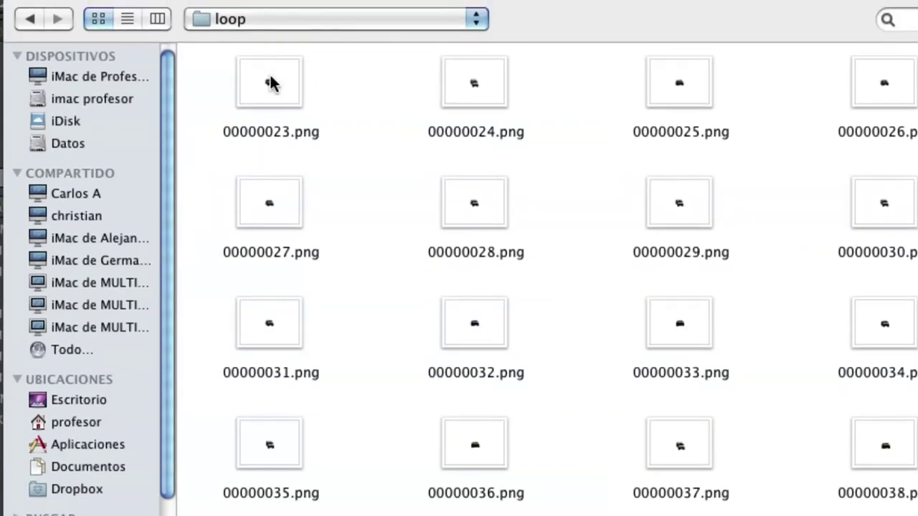
pyautogui.click(270, 87)
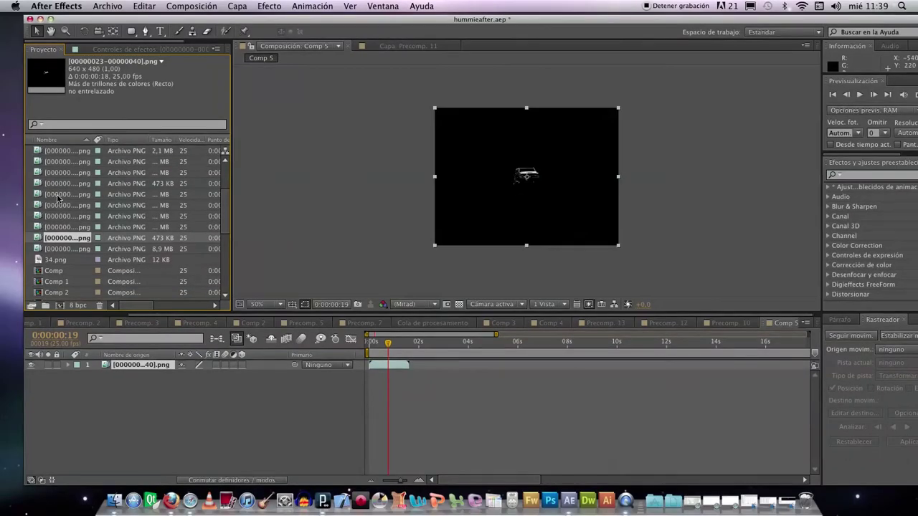
# Add the loop sequence below the first vehicle layer and align its start with the end of that layer's clip.
pyautogui.click(78, 282)
pyautogui.moveTo(78, 284); pyautogui.dragTo(150, 385)
pyautogui.moveTo(370, 373); pyautogui.dragTo(413, 375)
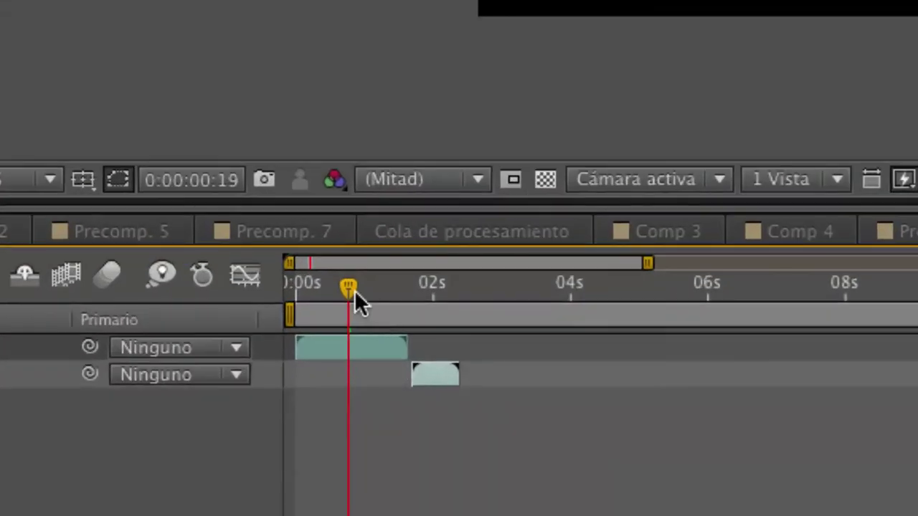
pyautogui.moveTo(390, 348); pyautogui.dragTo(411, 345)
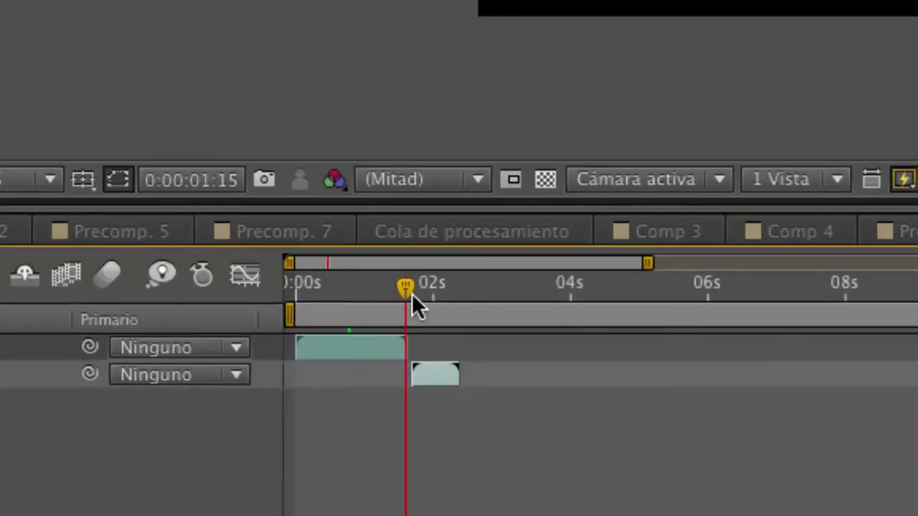
pyautogui.moveTo(412, 293); pyautogui.dragTo(415, 293)
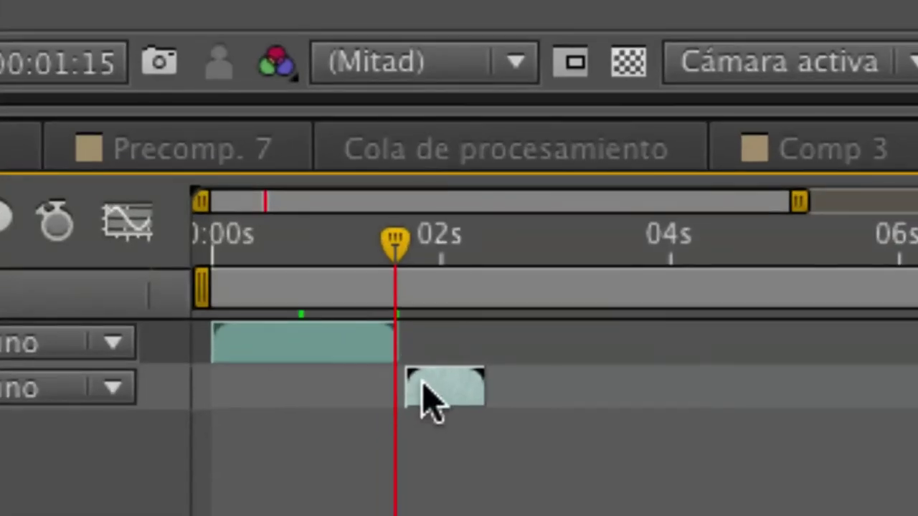
pyautogui.moveTo(428, 401); pyautogui.dragTo(420, 399)
pyautogui.press('pageup')
pyautogui.hotkey('shift', 'pageup')
pyautogui.moveTo(428, 404)
pyautogui.mouseDown()
pyautogui.moveTo(428, 415)
pyautogui.moveTo(420, 393)
pyautogui.mouseUp()
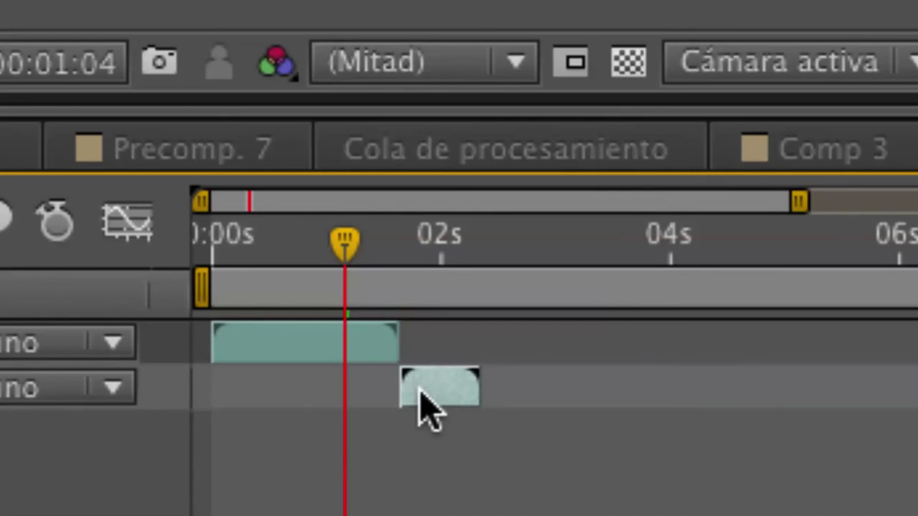
# Duplicate the loop layer twice and place each copy directly after the previous clip.
pyautogui.hotkey('ctrl', 'd')
pyautogui.moveTo(430, 435); pyautogui.dragTo(515, 431)
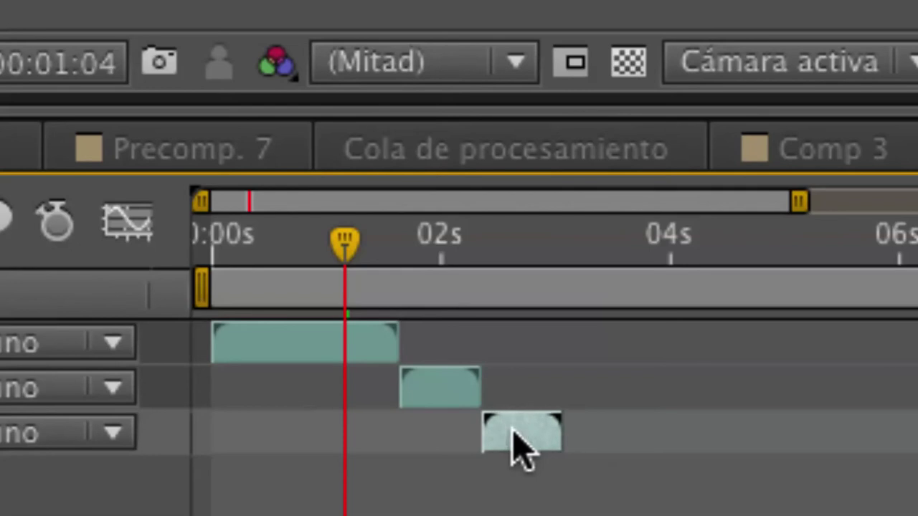
pyautogui.hotkey('ctrl', 'd')
pyautogui.moveTo(517, 483); pyautogui.dragTo(606, 488)
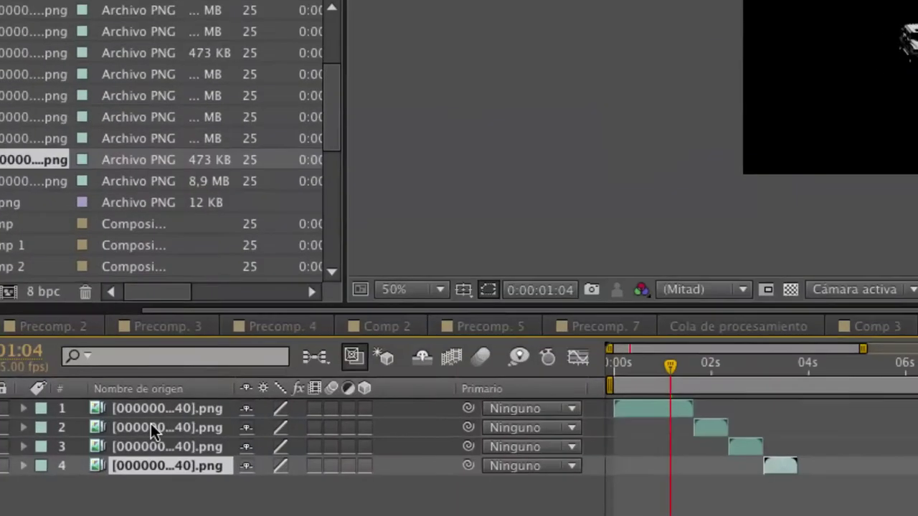
# Precompose all four vehicle layers as Precomp. 14 with all attributes transferred, and return to the first frame of Comp 5.
pyautogui.keyDown('shift'); pyautogui.click(155, 418); pyautogui.keyUp('shift')
pyautogui.rightClick(164, 439)
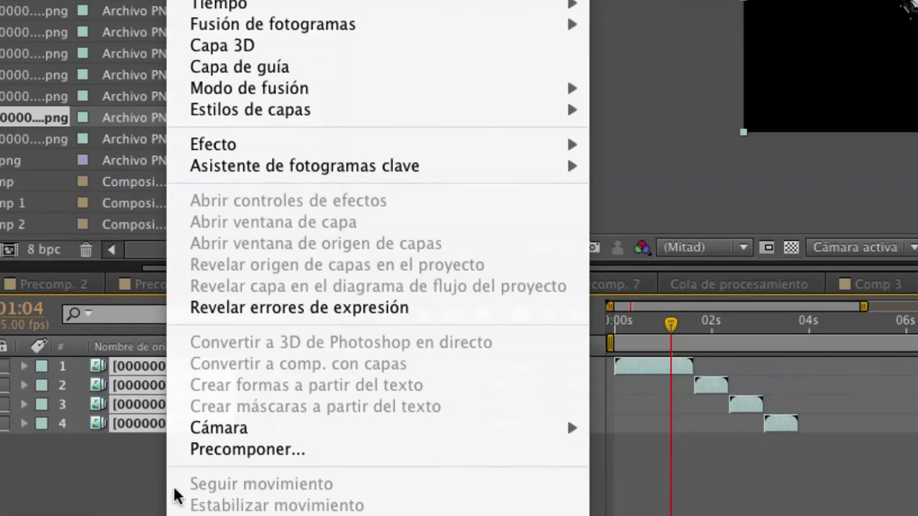
pyautogui.click(226, 450)
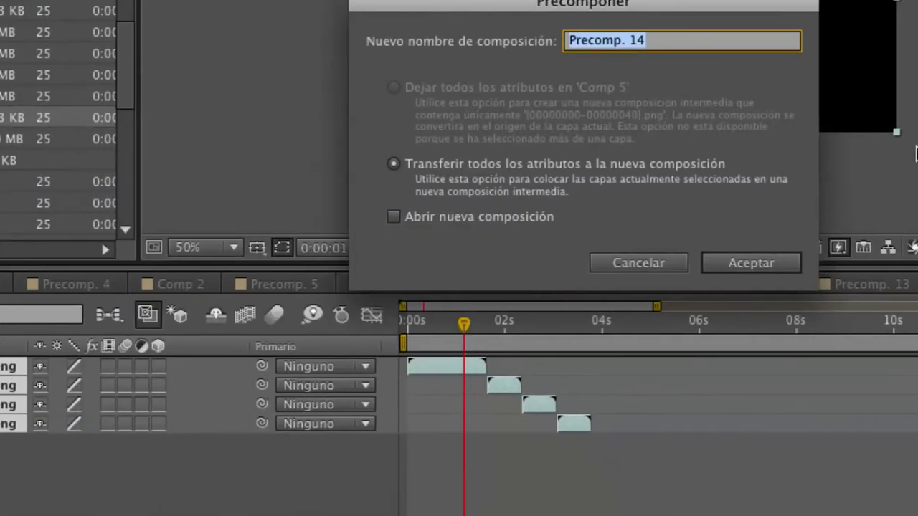
pyautogui.click(747, 263)
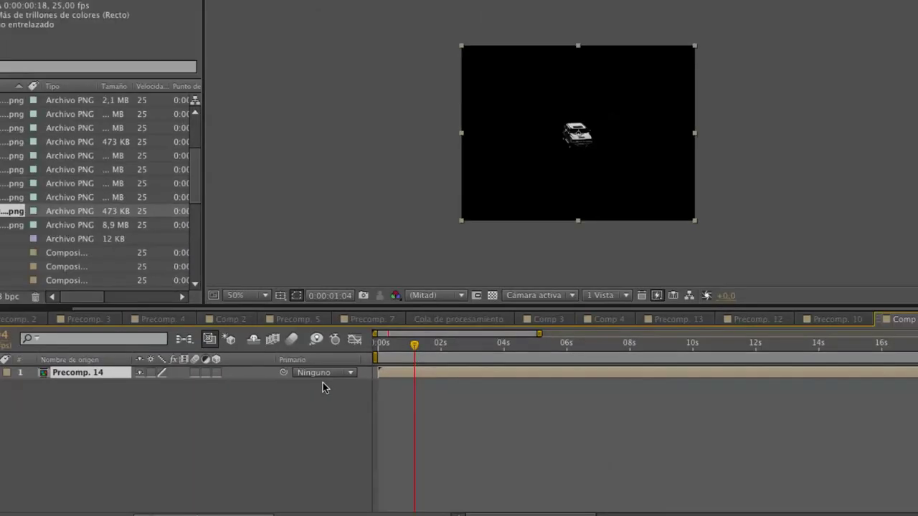
pyautogui.moveTo(413, 345); pyautogui.dragTo(367, 345)
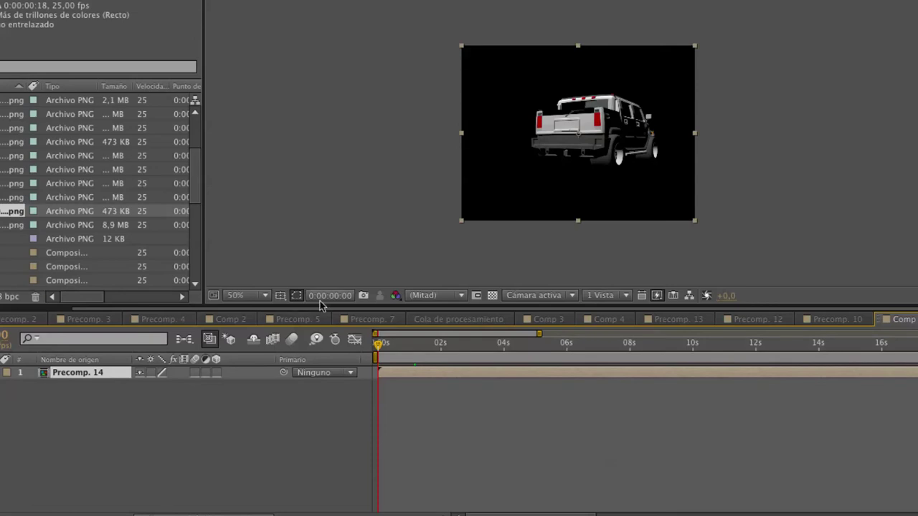
pyautogui.click(431, 342)
pyautogui.press('Home')
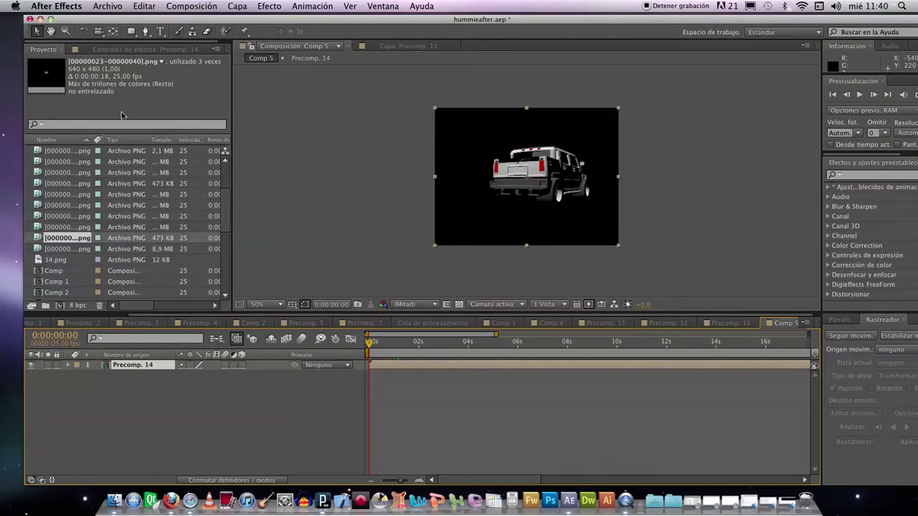
# Start a file import and browse to the ground folder inside folder 2.
pyautogui.click(117, 7)
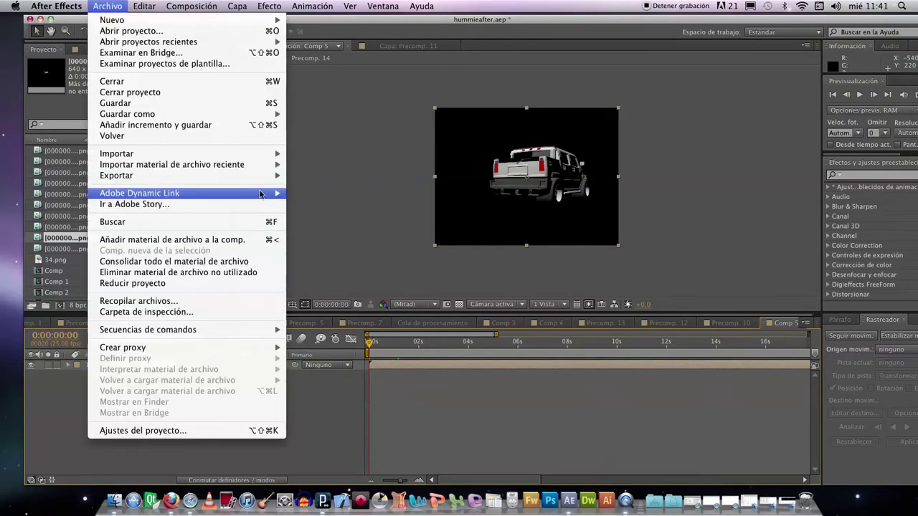
pyautogui.moveTo(223, 154)
pyautogui.click(351, 155)
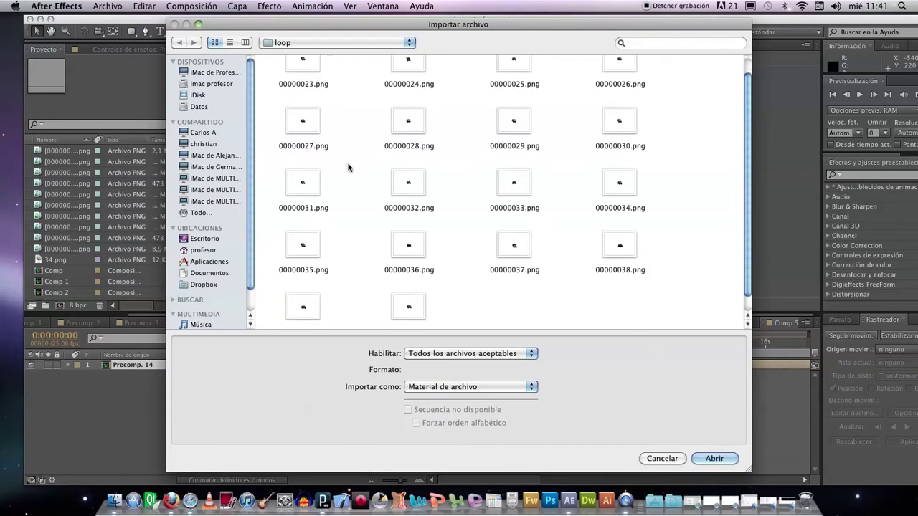
pyautogui.click(289, 44)
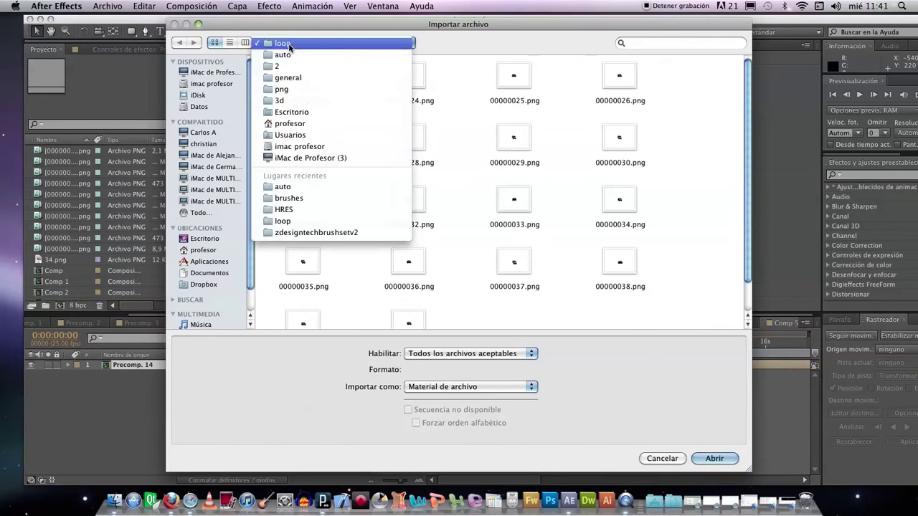
pyautogui.click(293, 56)
pyautogui.scroll(-10, 420, 180)
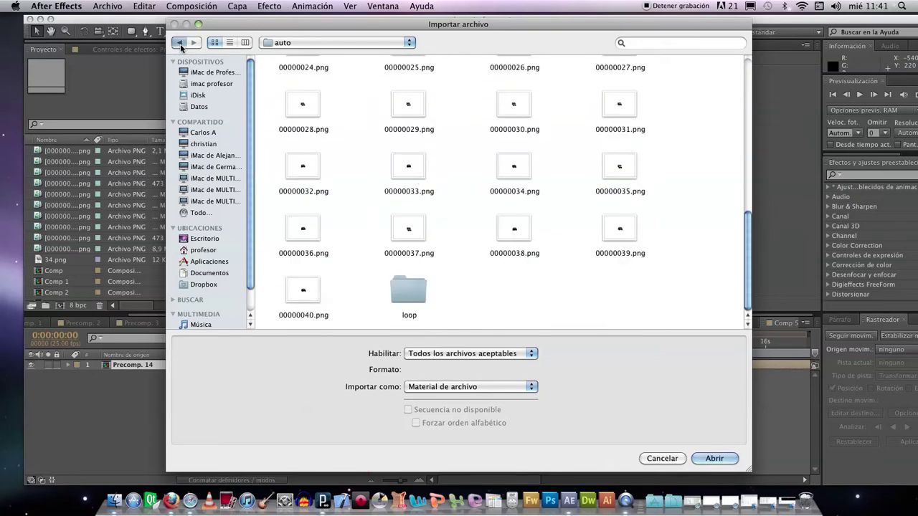
pyautogui.click(307, 43)
pyautogui.click(277, 66)
pyautogui.scroll(-5, 357, 172)
pyautogui.scroll(-5, 357, 172)
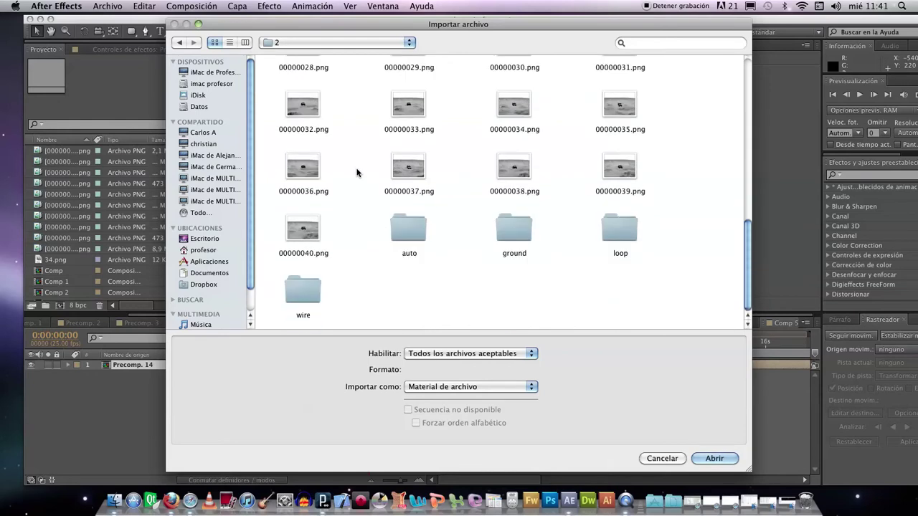
pyautogui.doubleClick(512, 227)
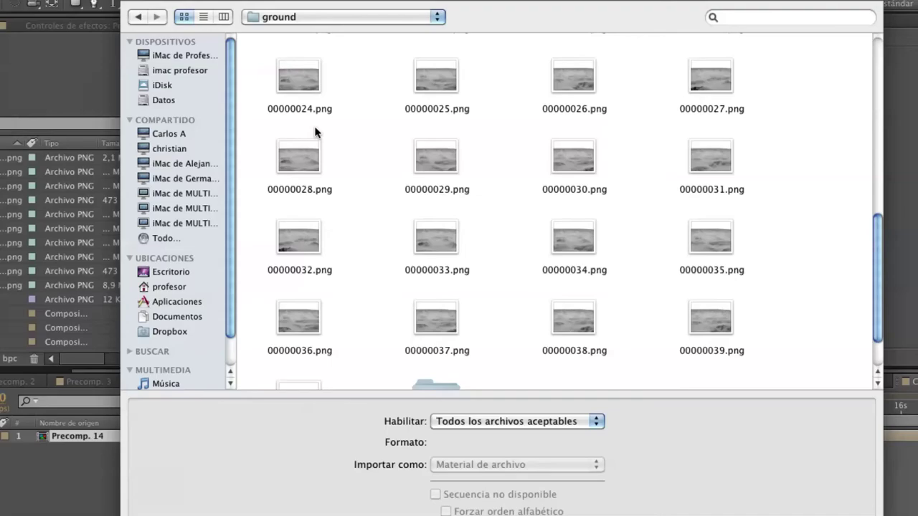
# Import the full ground footage, frames 00000000 to 00000040, as a PNG sequence.
pyautogui.scroll(4, 316, 130)
pyautogui.scroll(3, 315, 130)
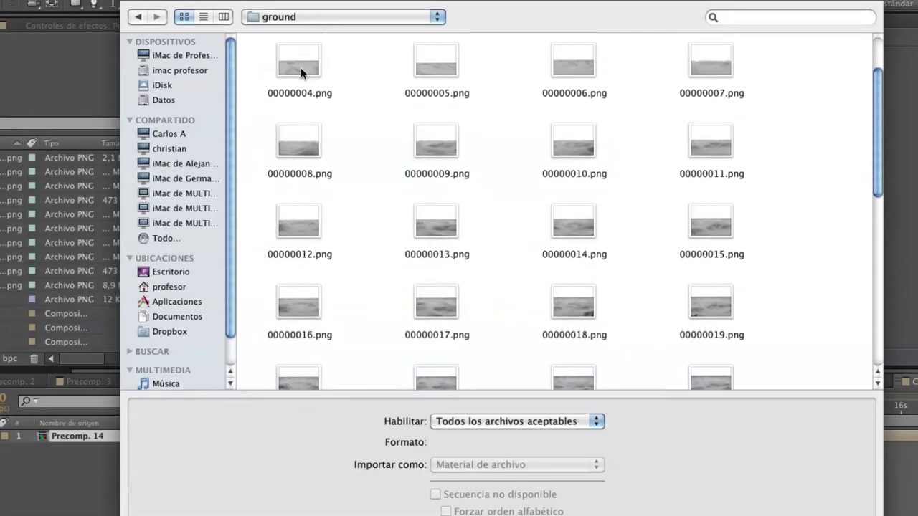
pyautogui.click(289, 63)
pyautogui.scroll(-3, 388, 367)
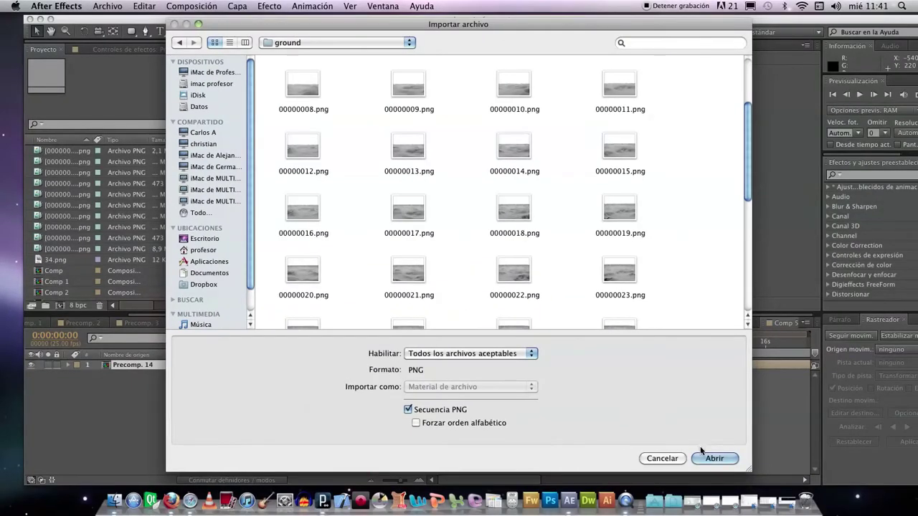
pyautogui.click(703, 456)
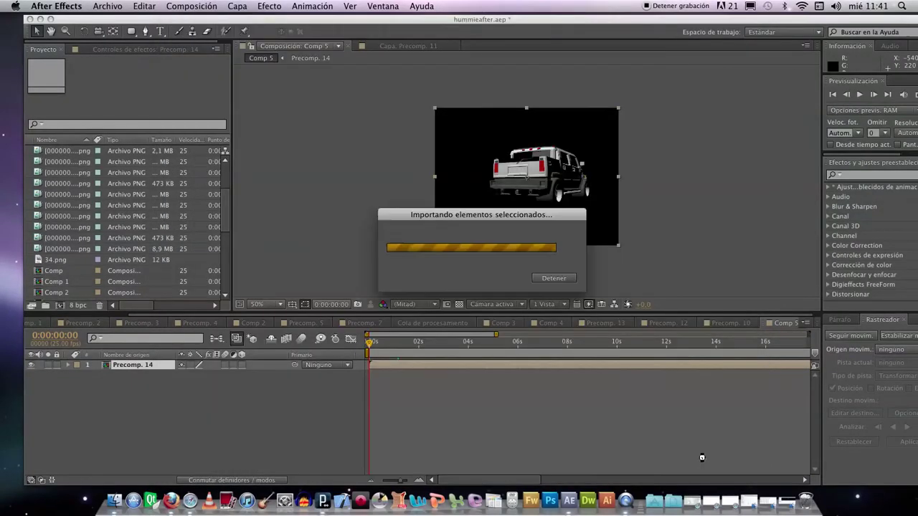
# Add the ground sequence beneath Precomp. 14, starting at the first frame, and scrub through the opening to check it against the vehicle.
pyautogui.moveTo(87, 164); pyautogui.dragTo(93, 395)
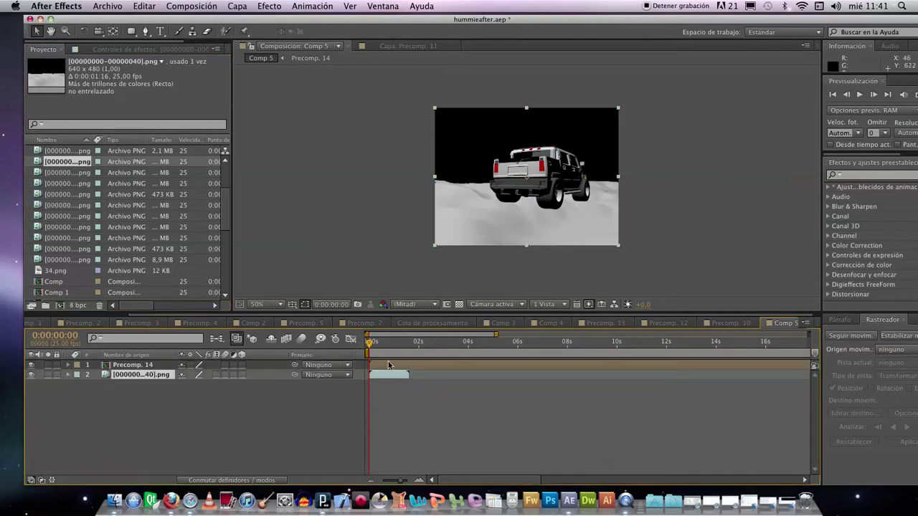
pyautogui.moveTo(369, 342)
pyautogui.mouseDown()
pyautogui.moveTo(388, 347)
pyautogui.moveTo(358, 348)
pyautogui.mouseUp()
pyautogui.click(373, 344)
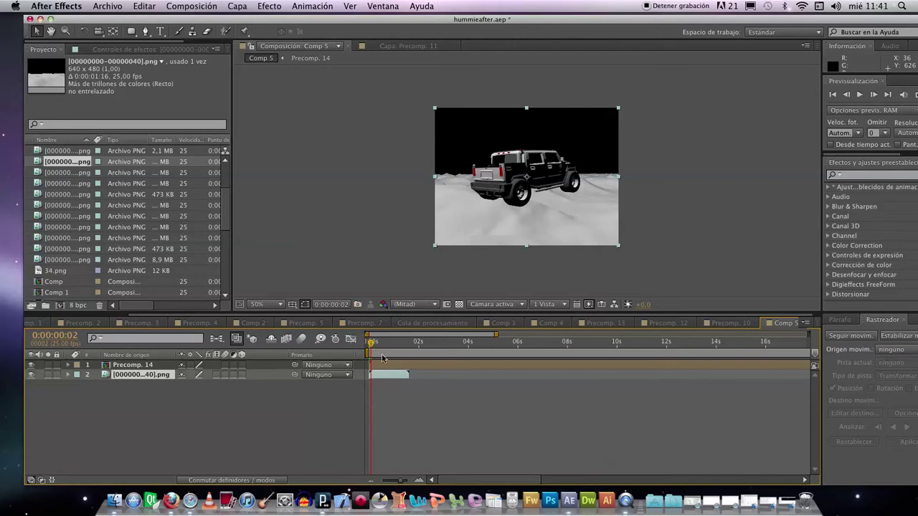
pyautogui.moveTo(372, 346)
pyautogui.mouseDown()
pyautogui.moveTo(396, 347)
pyautogui.moveTo(370, 346)
pyautogui.moveTo(388, 347)
pyautogui.mouseUp()
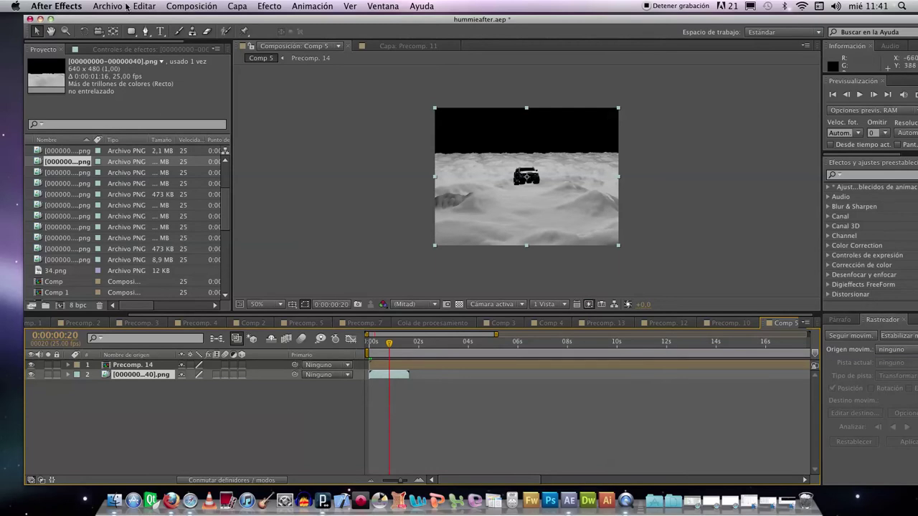
# Import the PNG sequence starting at 00000023.png from the loop folder inside ground.
pyautogui.click(126, 6)
pyautogui.moveTo(173, 155)
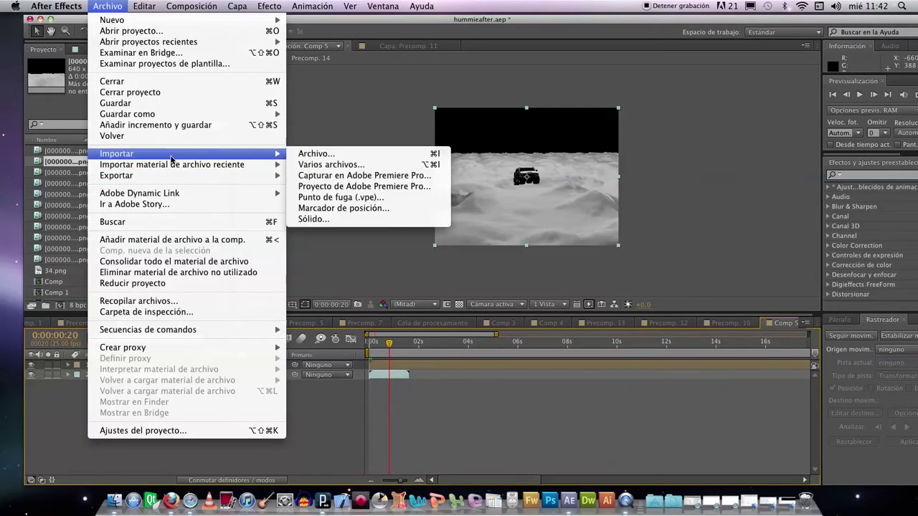
pyautogui.click(300, 153)
pyautogui.scroll(-3, 301, 163)
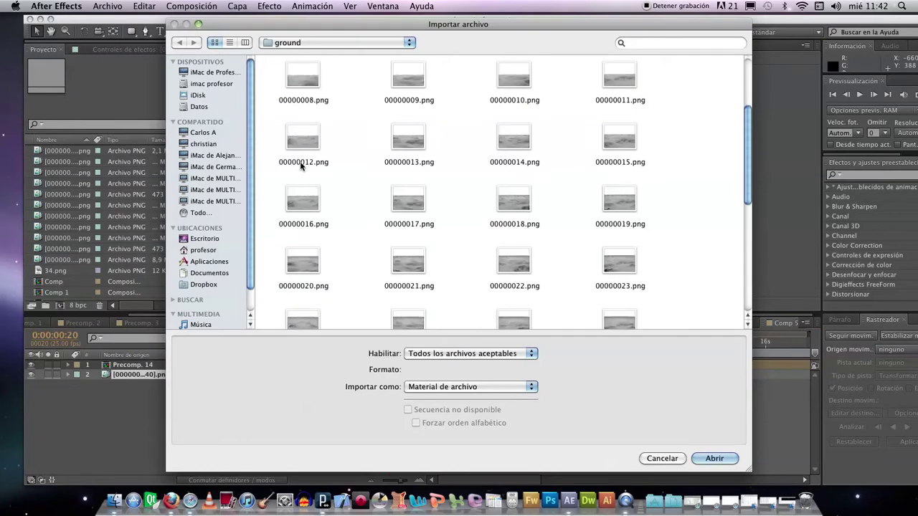
pyautogui.scroll(-3, 308, 172)
pyautogui.doubleClick(403, 286)
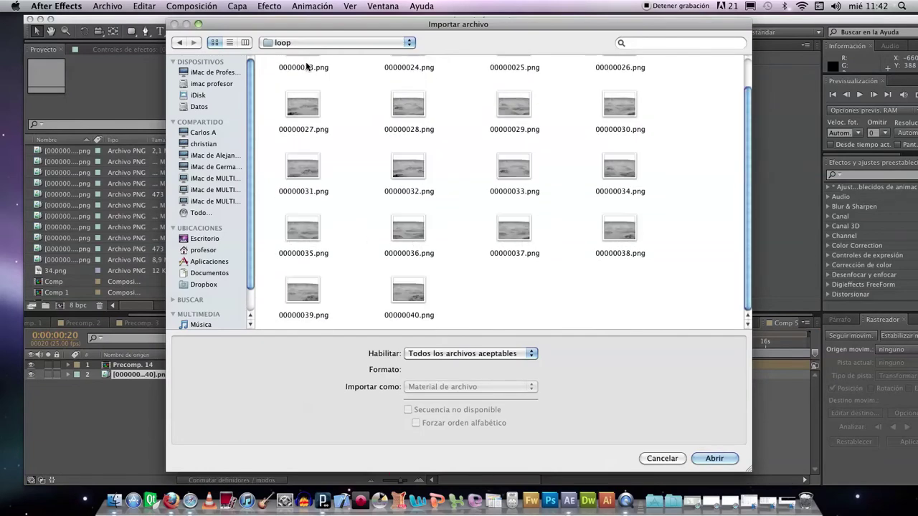
pyautogui.scroll(2, 326, 108)
pyautogui.doubleClick(300, 86)
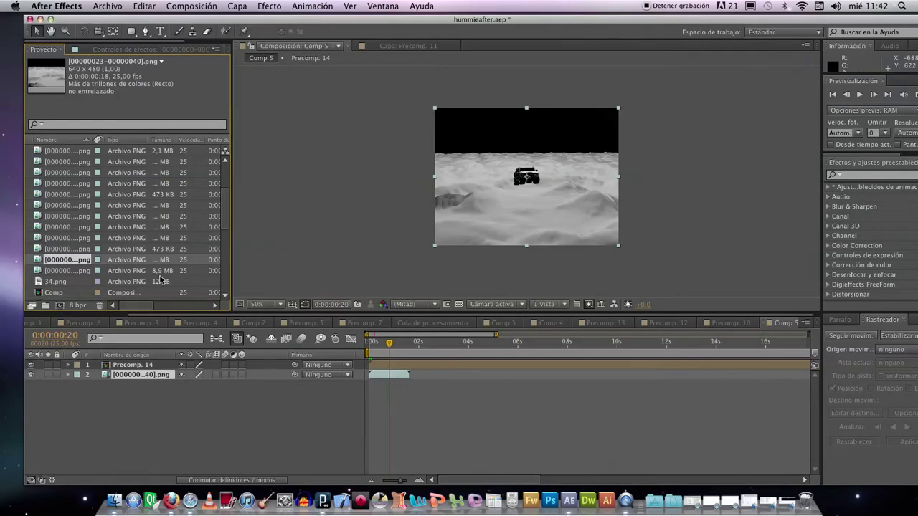
# Add the ground loop sequence as the lowest layer, start it where the first ground clip ends, and preview the motion around the join.
pyautogui.moveTo(54, 262); pyautogui.dragTo(123, 386)
pyautogui.moveTo(373, 387); pyautogui.dragTo(415, 390)
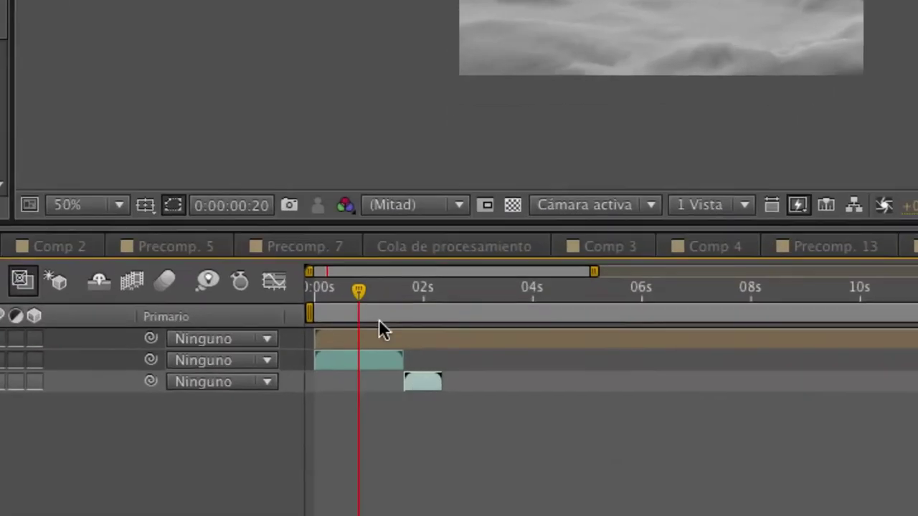
pyautogui.moveTo(357, 295); pyautogui.dragTo(399, 304)
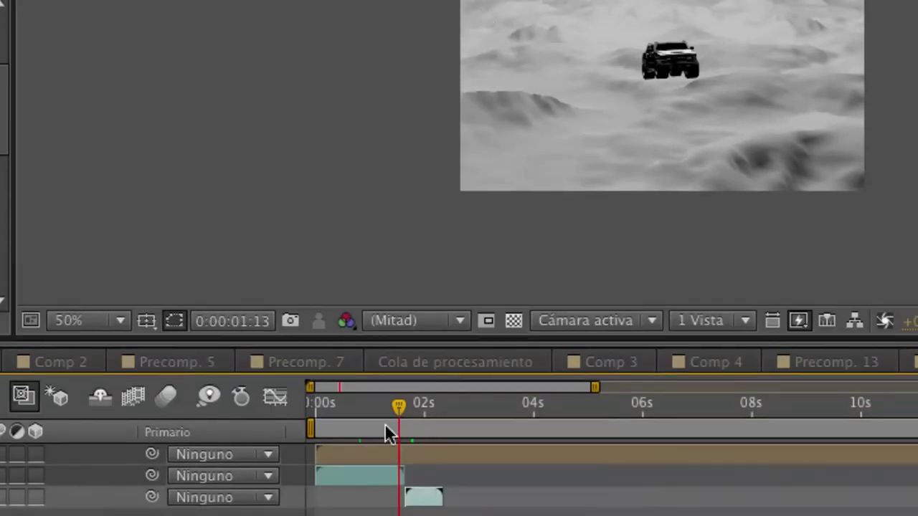
pyautogui.moveTo(389, 411); pyautogui.dragTo(365, 413)
pyautogui.press('space')
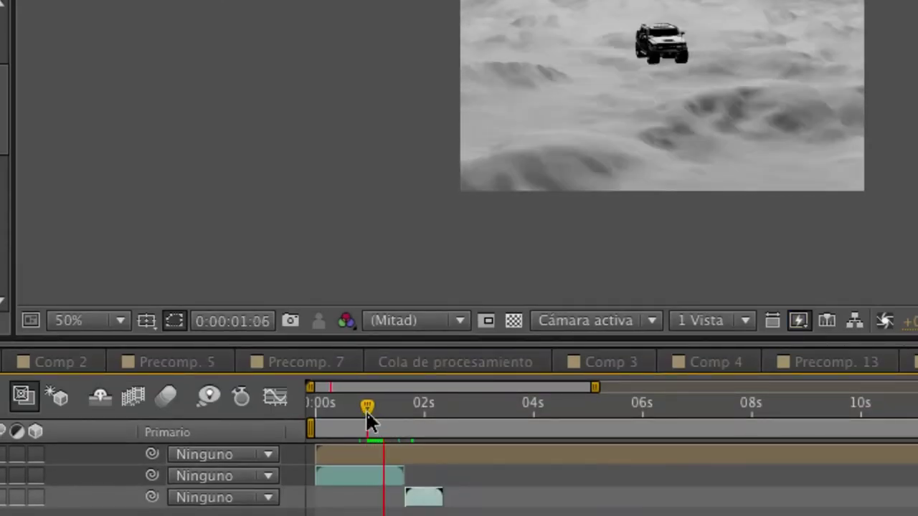
pyautogui.click(383, 405)
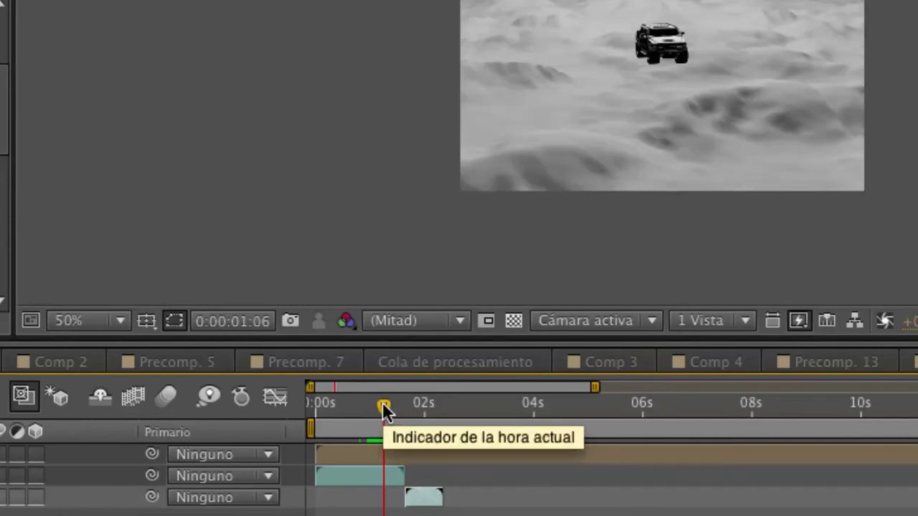
pyautogui.click(377, 402)
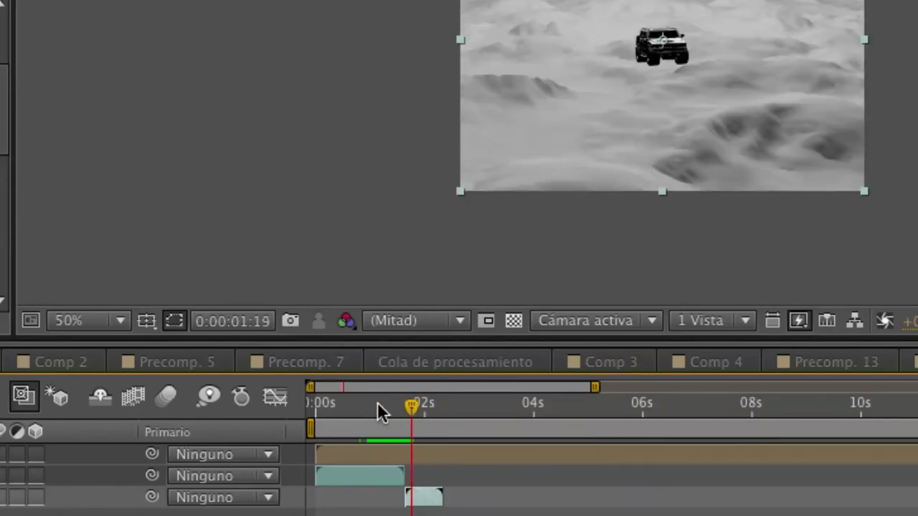
pyautogui.click(371, 406)
pyautogui.moveTo(372, 403); pyautogui.dragTo(392, 405)
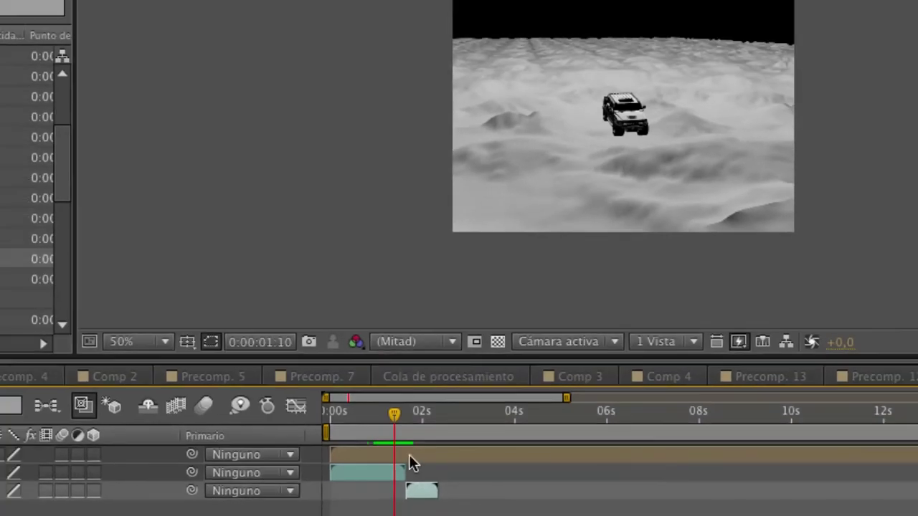
# Duplicate the ground loop layer twice and place each copy directly after the previous clip.
pyautogui.hotkey('ctrl', 'd')
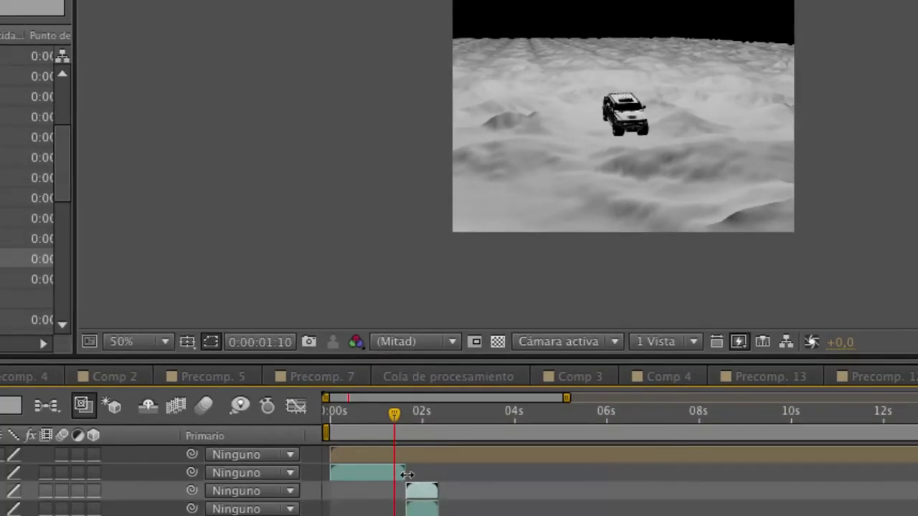
pyautogui.moveTo(422, 509); pyautogui.dragTo(455, 511)
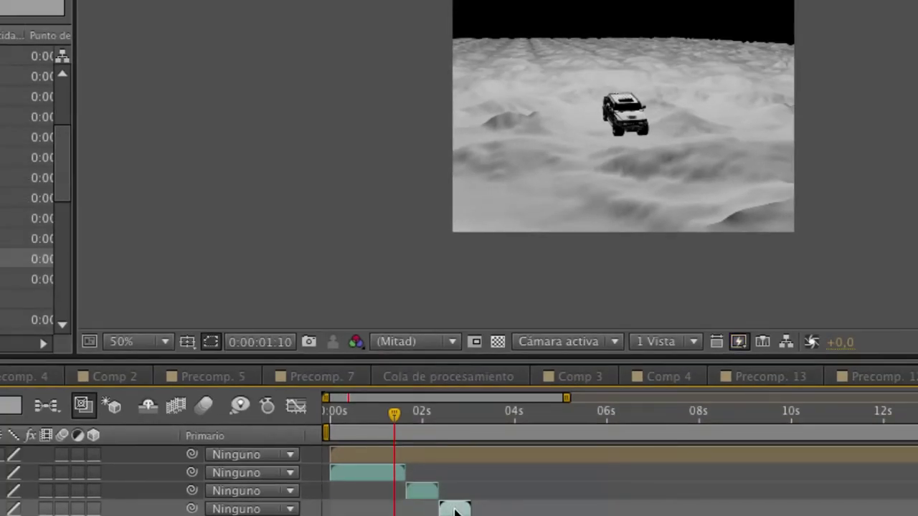
pyautogui.hotkey('ctrl', 'd')
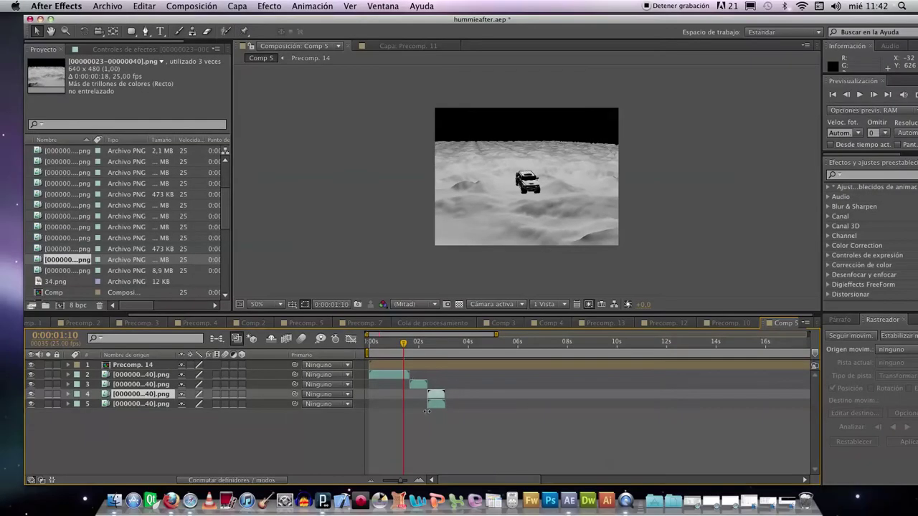
pyautogui.moveTo(436, 402); pyautogui.dragTo(453, 403)
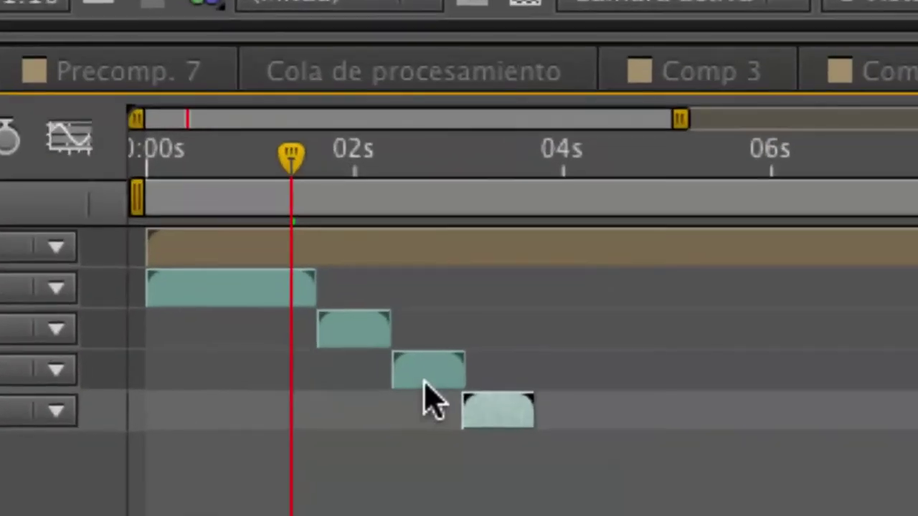
pyautogui.click(431, 393)
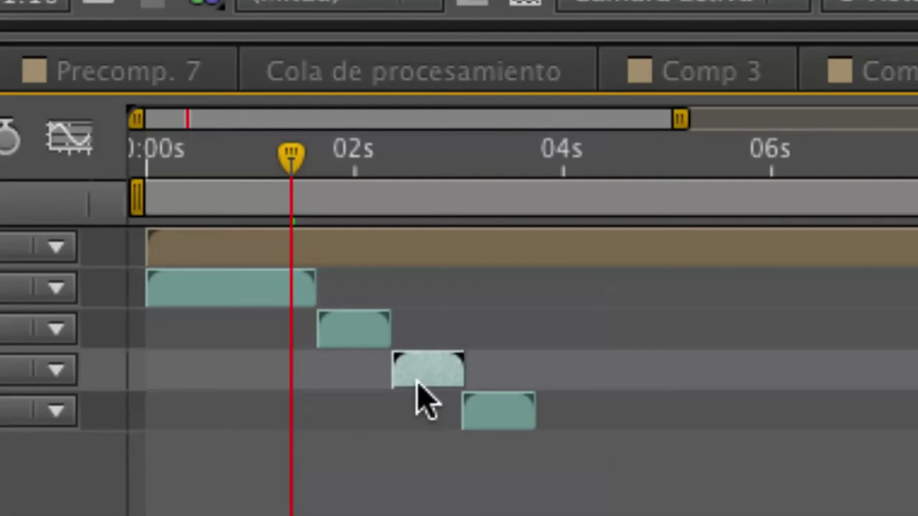
pyautogui.moveTo(473, 409); pyautogui.dragTo(481, 416)
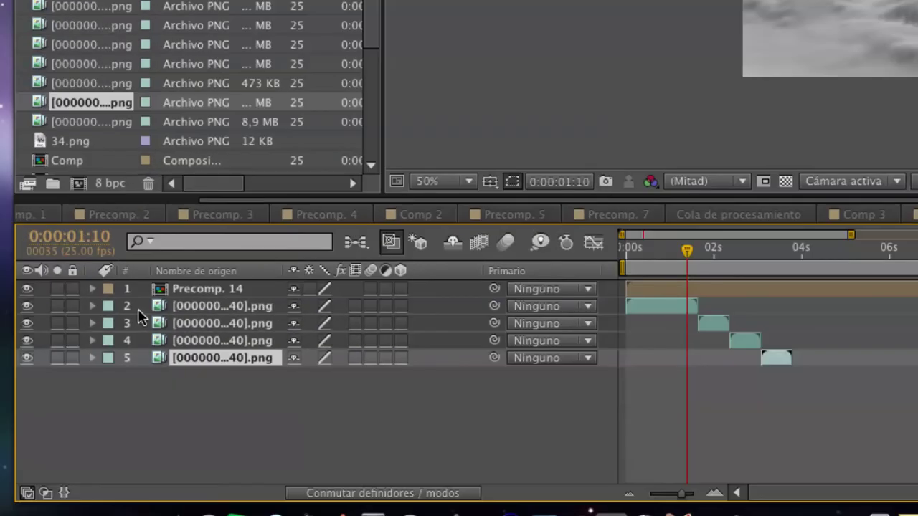
# Precompose the four ground layers as Precomp. 15 with all attributes transferred, and return to the first frame of Comp 5.
pyautogui.press('F2')
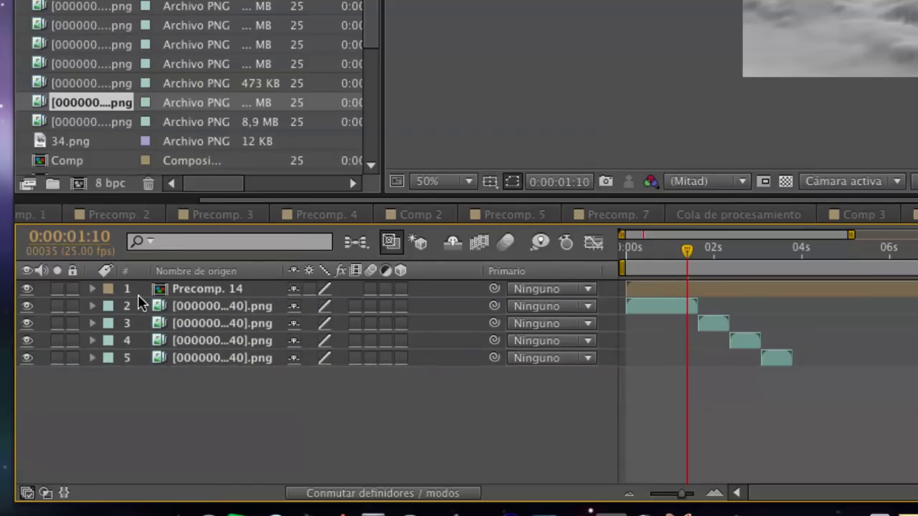
pyautogui.rightClick(206, 357)
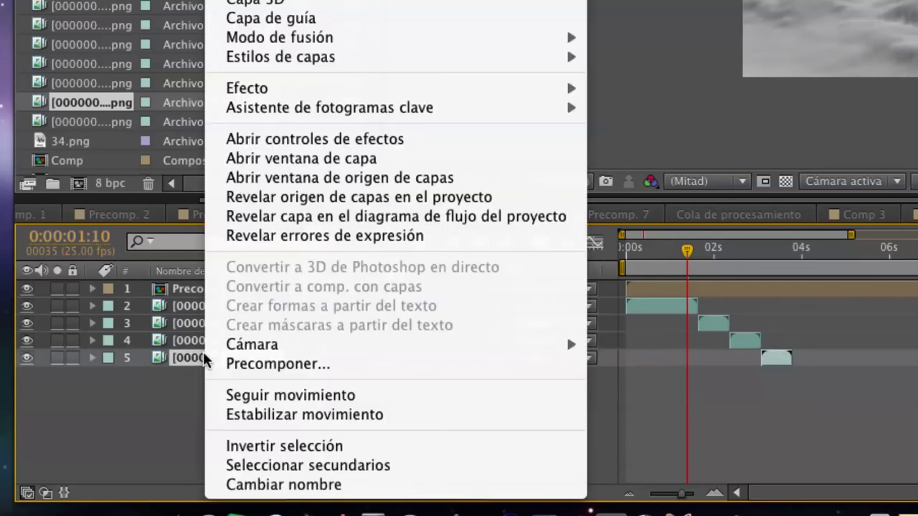
pyautogui.press('Escape')
pyautogui.keyDown('shift'); pyautogui.click(187, 307); pyautogui.keyUp('shift')
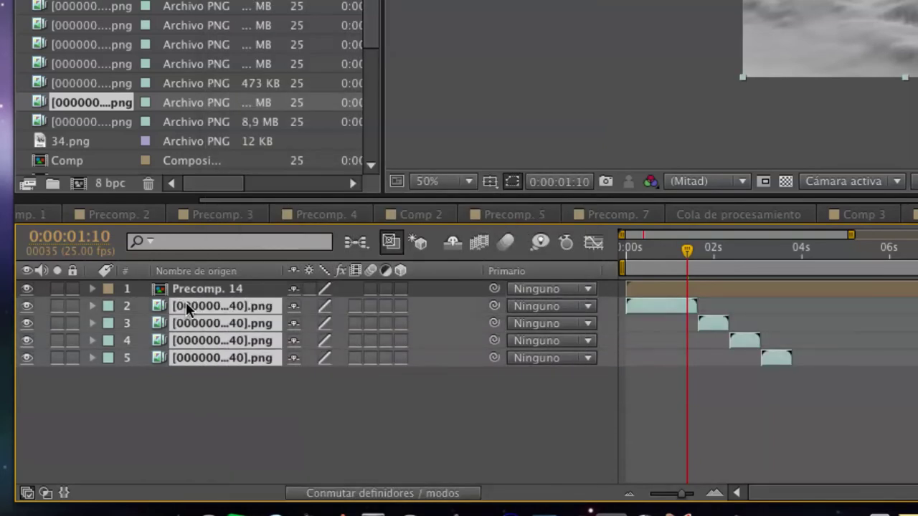
pyautogui.rightClick(211, 352)
pyautogui.click(290, 365)
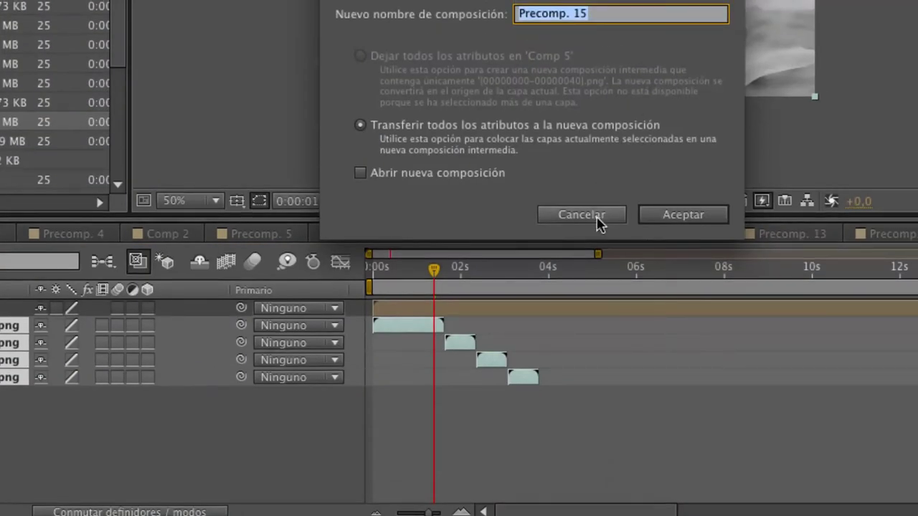
pyautogui.click(687, 217)
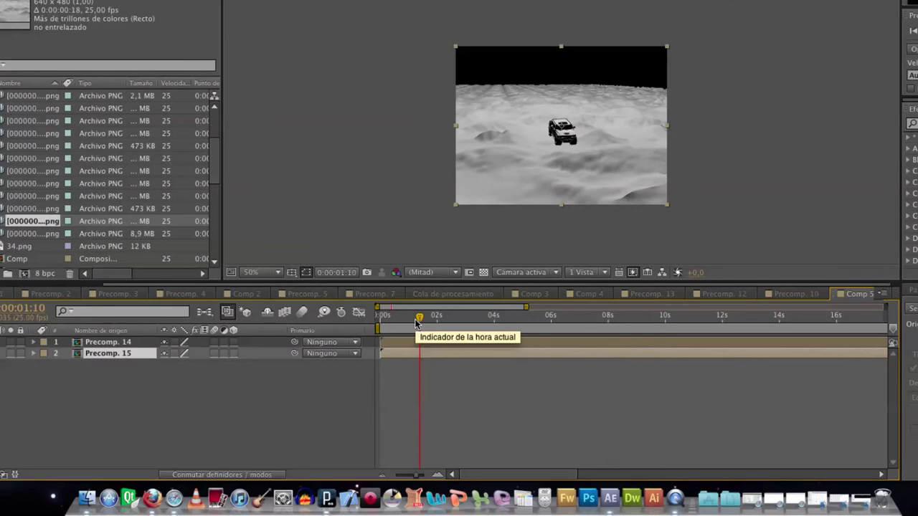
pyautogui.moveTo(424, 280); pyautogui.dragTo(399, 285)
pyautogui.moveTo(399, 322); pyautogui.dragTo(368, 321)
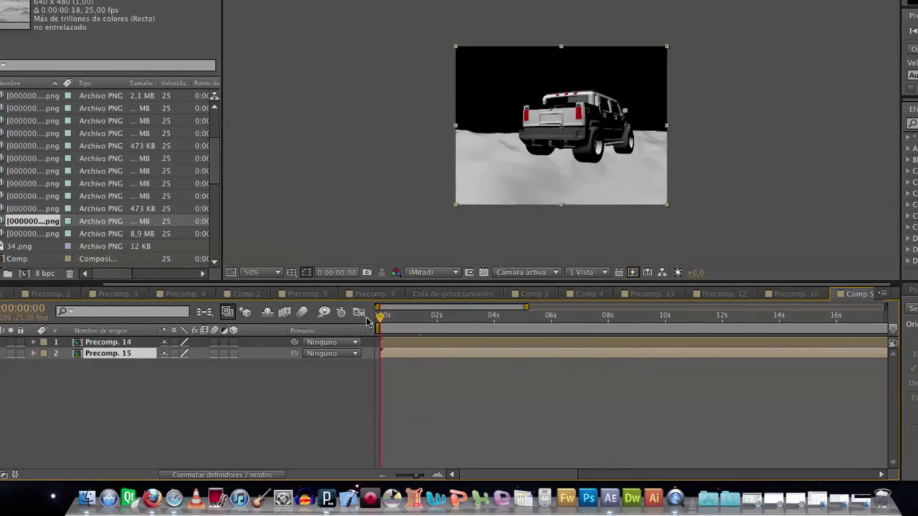
pyautogui.moveTo(380, 316)
pyautogui.mouseDown()
pyautogui.moveTo(455, 319)
pyautogui.moveTo(378, 319)
pyautogui.mouseUp()
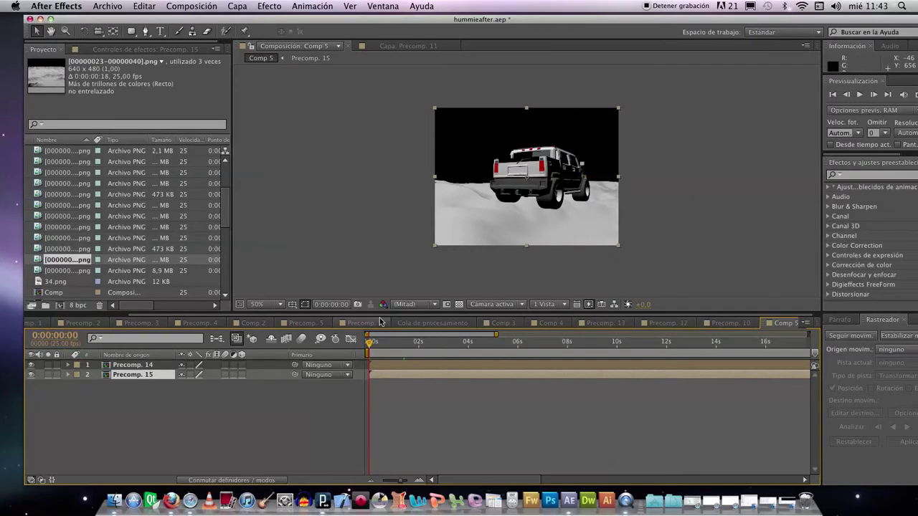
# Start tracking the motion of the Precomp. 14 vehicle layer from the first frame.
pyautogui.moveTo(370, 342)
pyautogui.mouseDown()
pyautogui.moveTo(430, 343)
pyautogui.moveTo(355, 343)
pyautogui.mouseUp()
pyautogui.moveTo(370, 342)
pyautogui.mouseDown()
pyautogui.moveTo(391, 342)
pyautogui.moveTo(370, 342)
pyautogui.mouseUp()
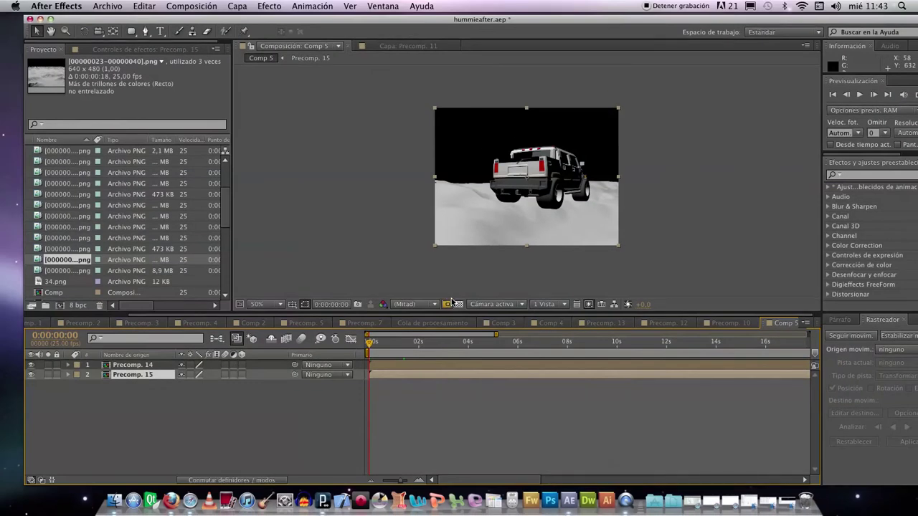
pyautogui.click(110, 363)
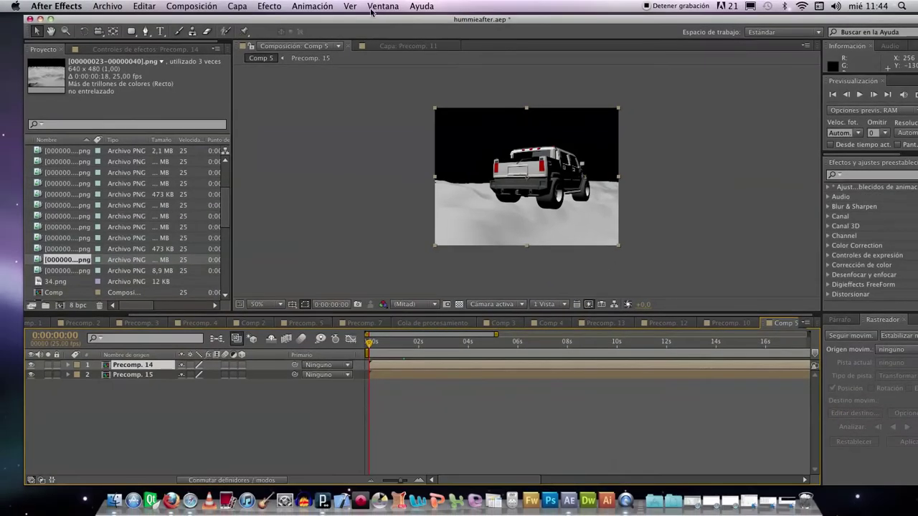
pyautogui.click(350, 6)
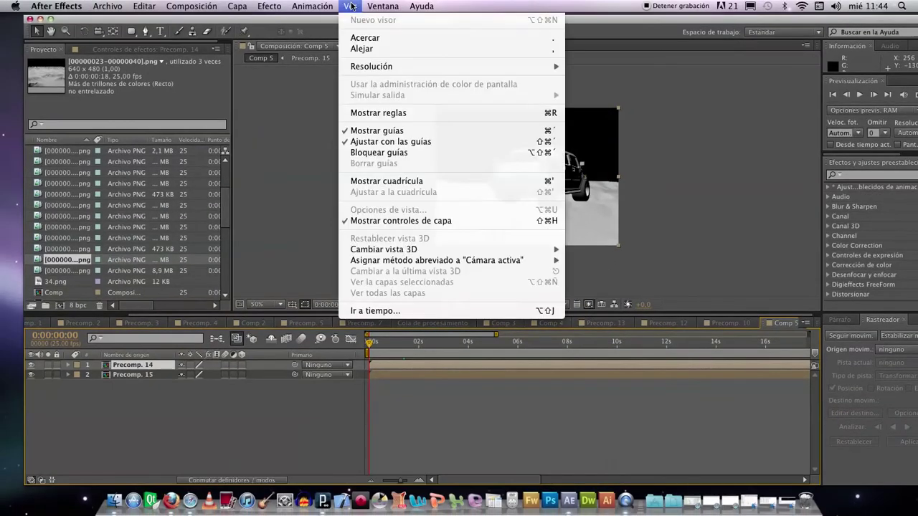
pyautogui.moveTo(369, 5)
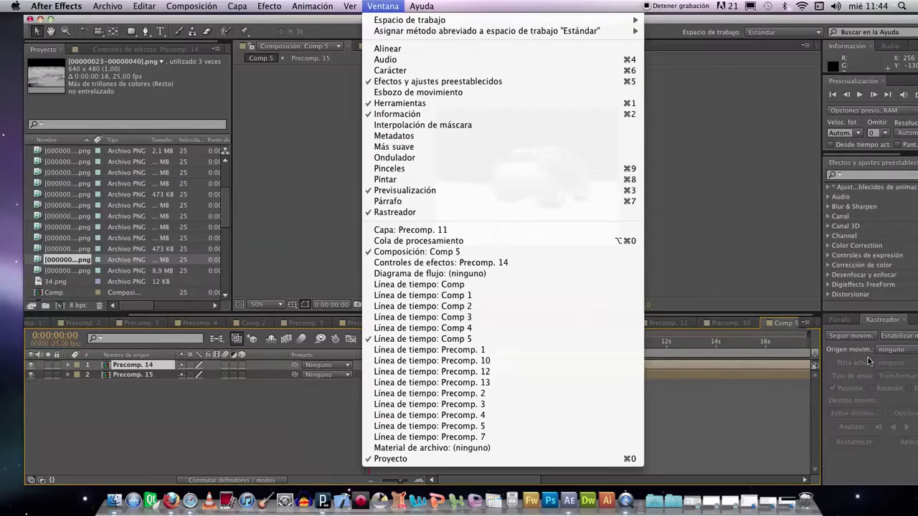
pyautogui.click(811, 317)
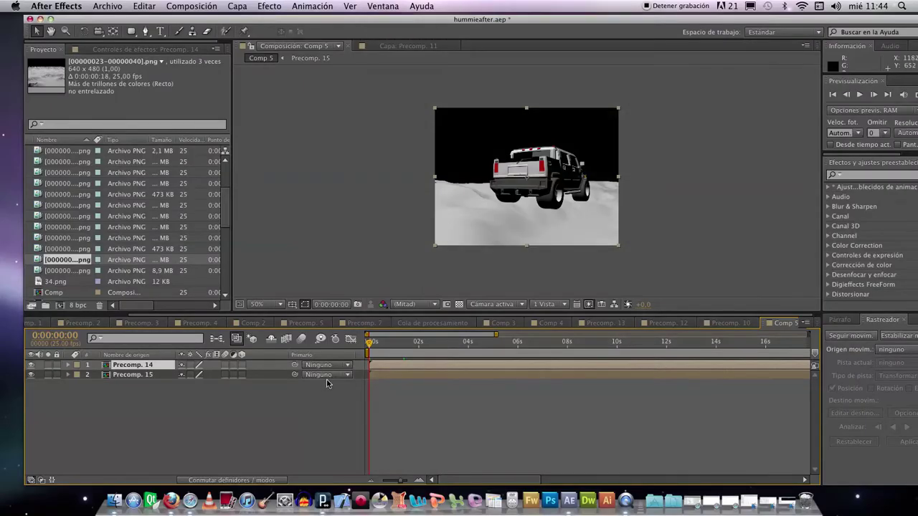
pyautogui.click(870, 336)
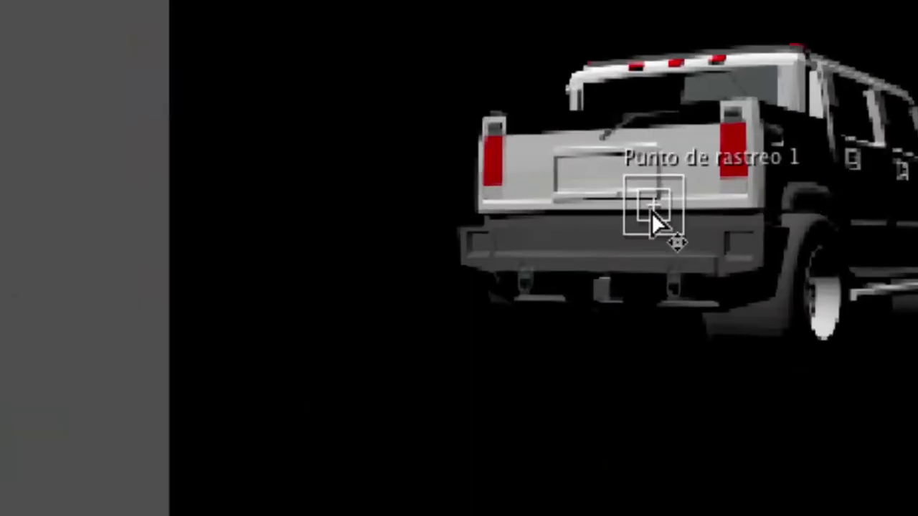
# Place the track point on the left hook under the Hummer's rear bumper and analyze the motion forward.
pyautogui.moveTo(648, 209); pyautogui.dragTo(522, 280)
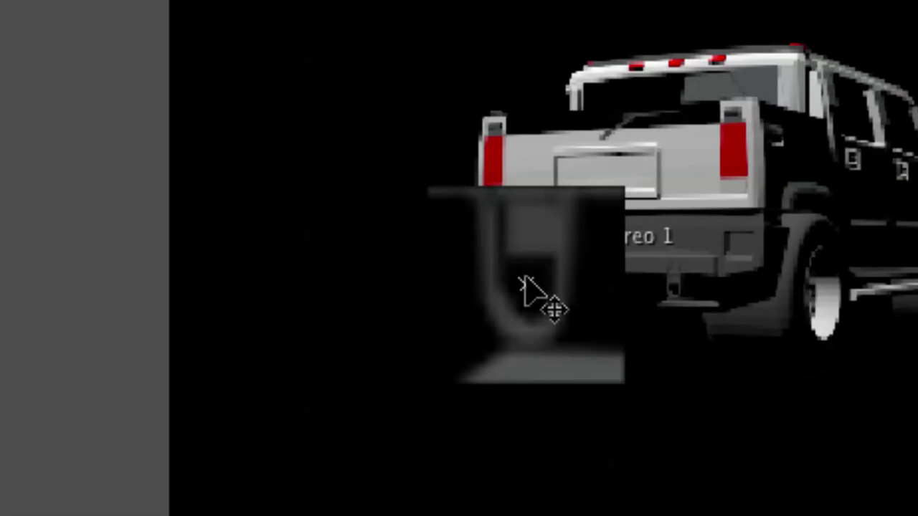
pyautogui.moveTo(519, 277)
pyautogui.mouseDown()
pyautogui.moveTo(696, 164)
pyautogui.moveTo(742, 220)
pyautogui.moveTo(545, 272)
pyautogui.moveTo(514, 296)
pyautogui.moveTo(524, 277)
pyautogui.mouseUp()
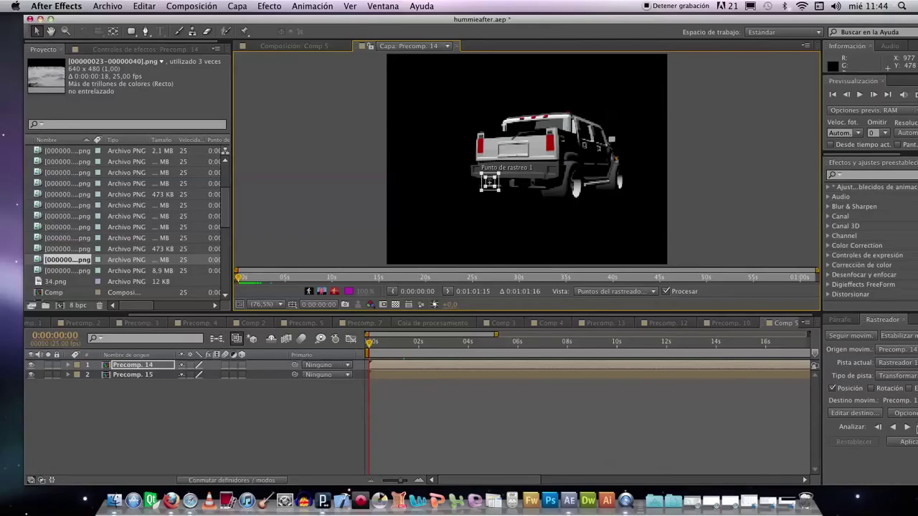
pyautogui.click(869, 426)
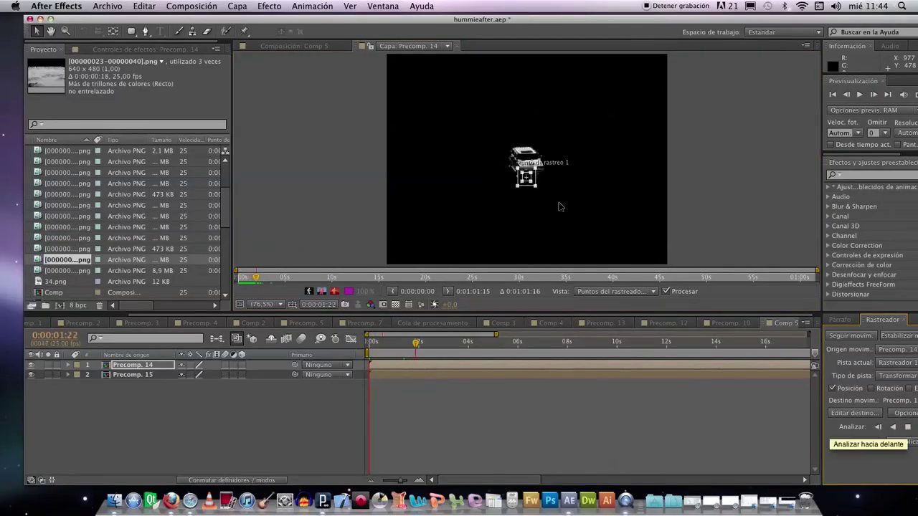
pyautogui.click(907, 429)
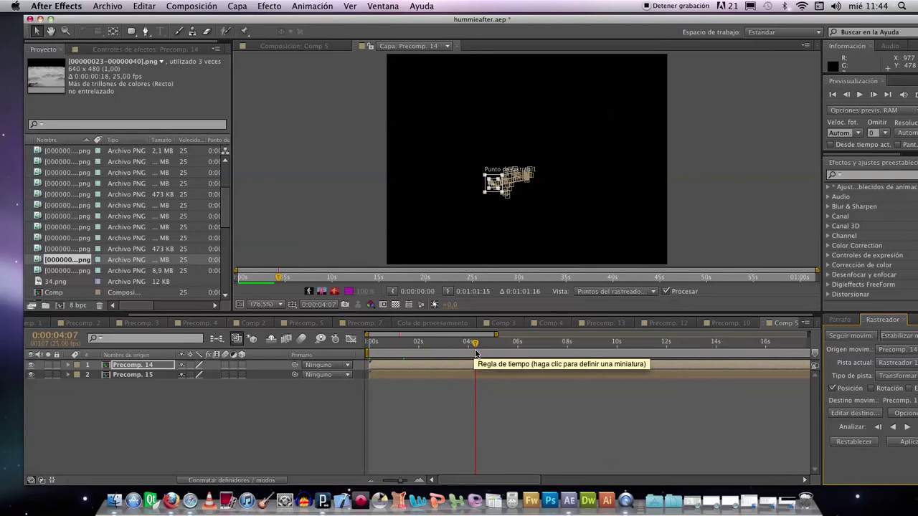
# Review the tracked path back to the first frame, reset the track and return to the Comp 5 view.
pyautogui.click(441, 352)
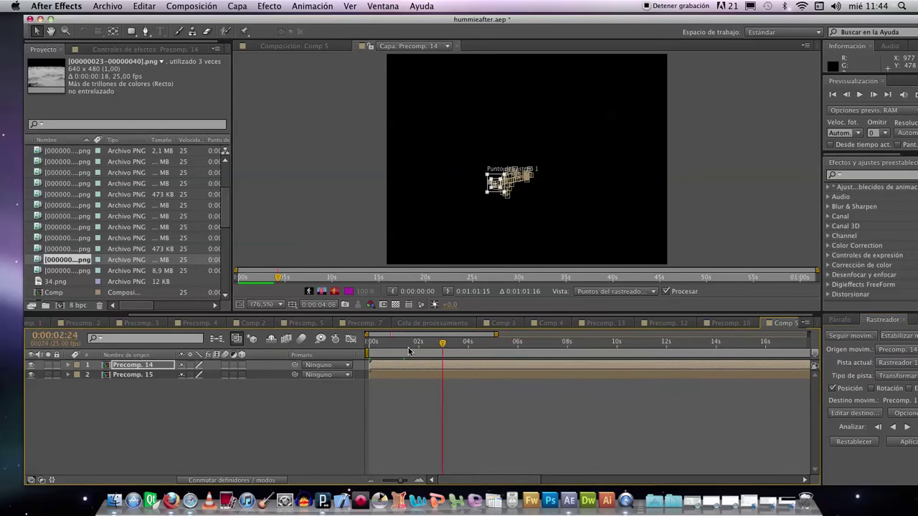
pyautogui.press('Home')
pyautogui.press('pagedown')
pyautogui.press('pageup')
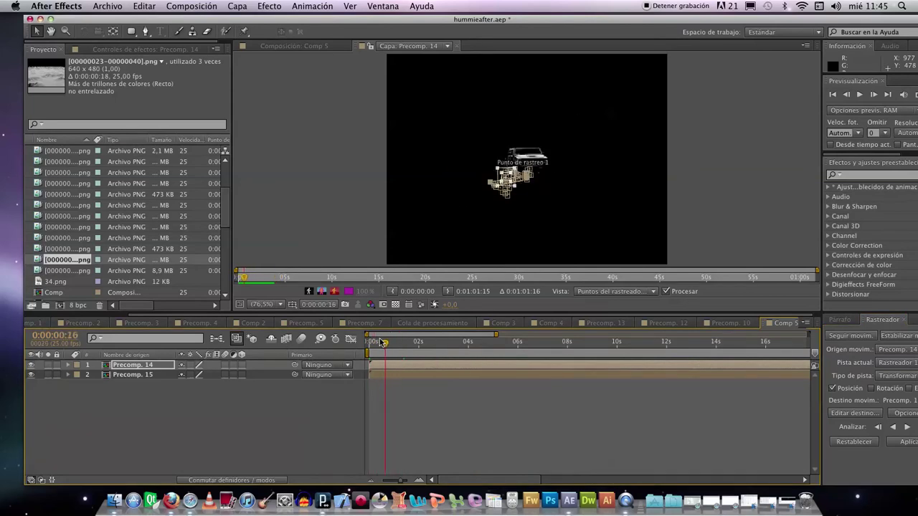
pyautogui.press('pagedown')
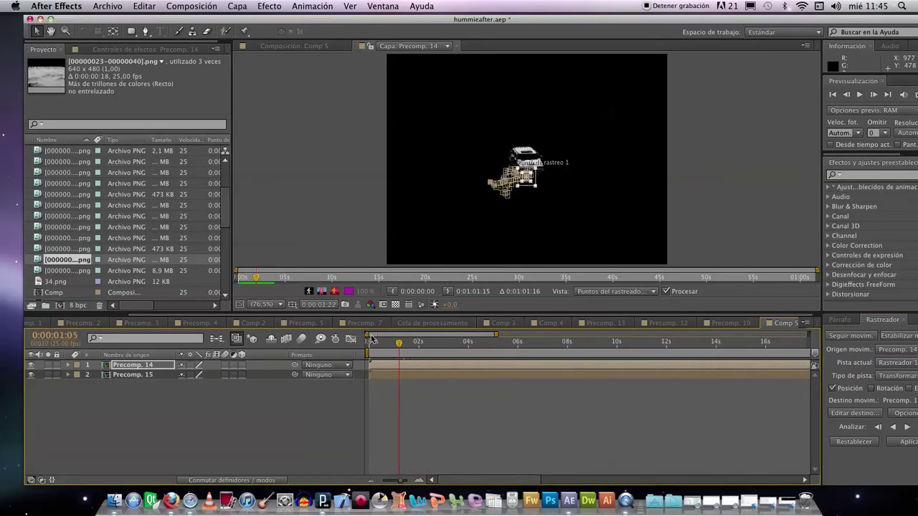
pyautogui.press('Home')
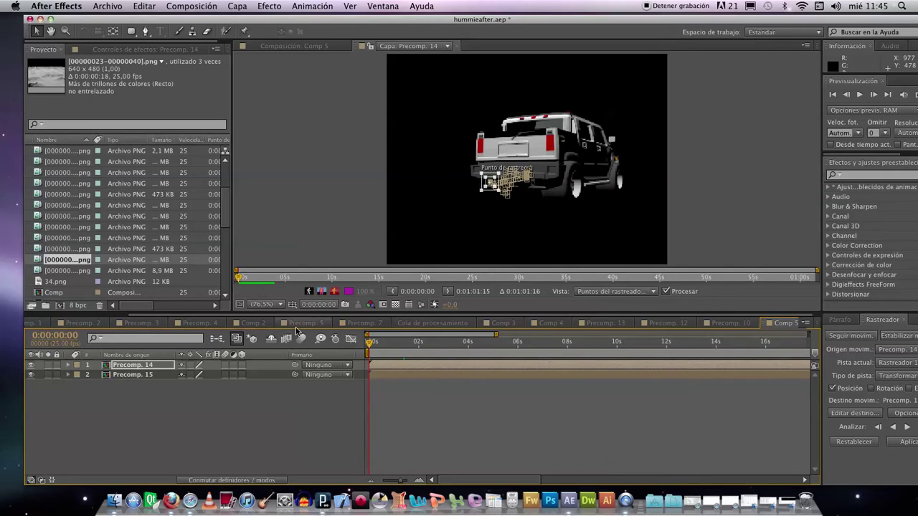
pyautogui.click(847, 444)
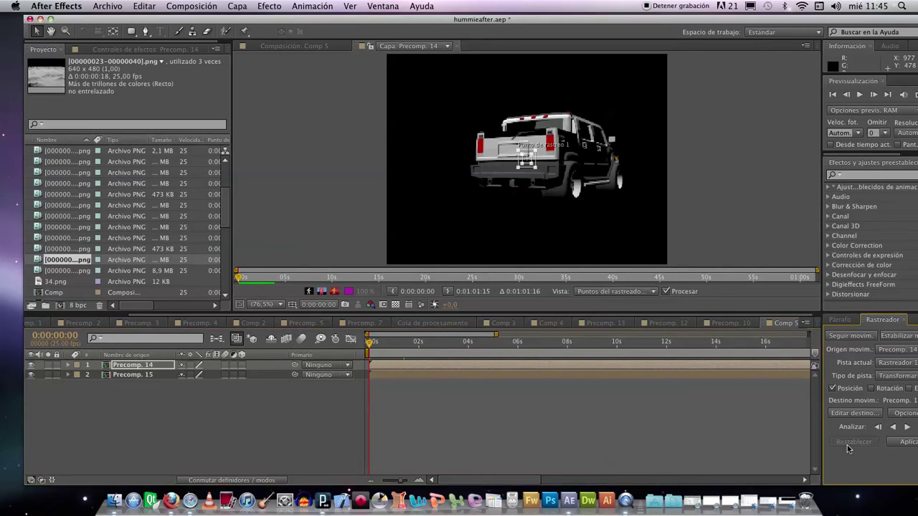
pyautogui.click(271, 46)
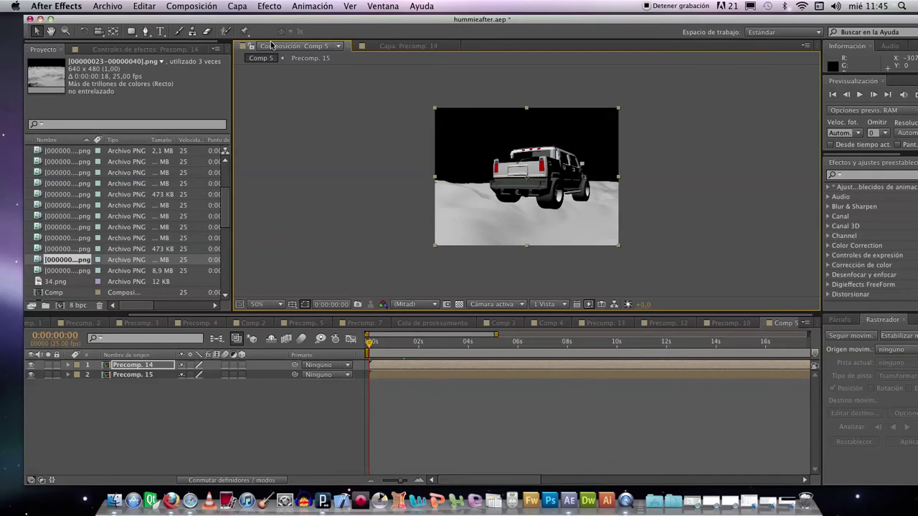
# Add a white solid layer at composition size, 640 x 480 px, above the vehicle and ground precomps.
pyautogui.click(237, 6)
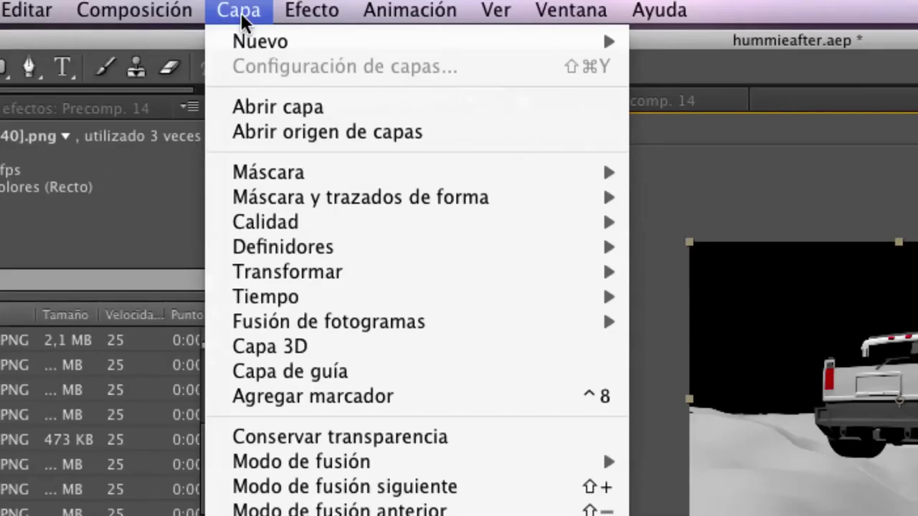
pyautogui.moveTo(307, 107)
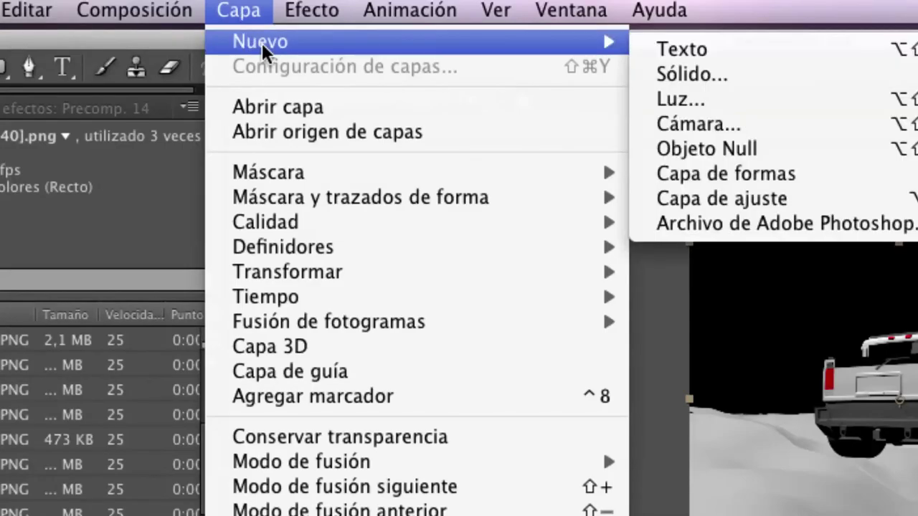
pyautogui.click(671, 69)
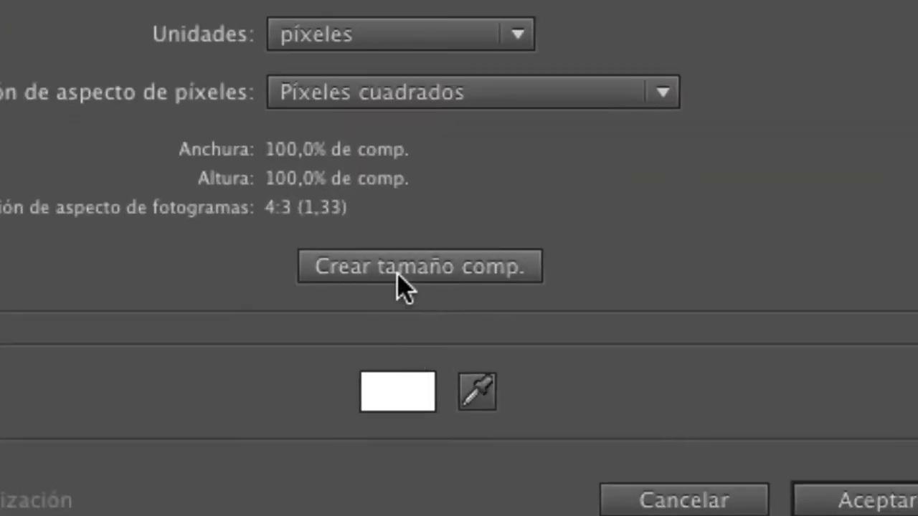
pyautogui.click(398, 273)
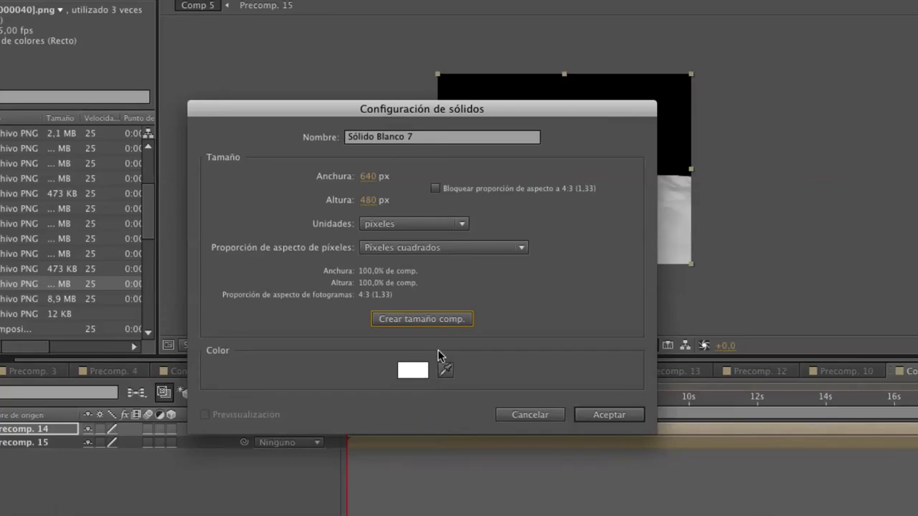
pyautogui.click(609, 414)
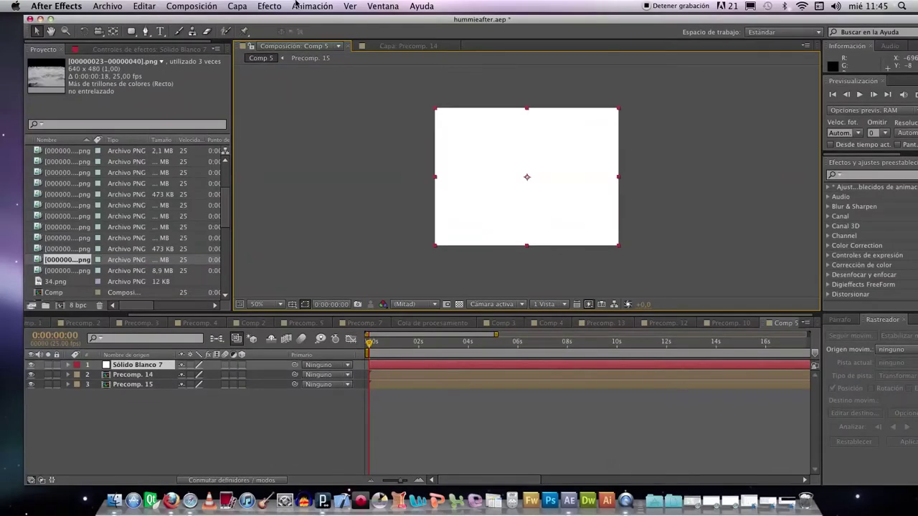
# Apply the CC Particle Systems II simulation effect to the white solid.
pyautogui.click(269, 7)
pyautogui.moveTo(309, 321)
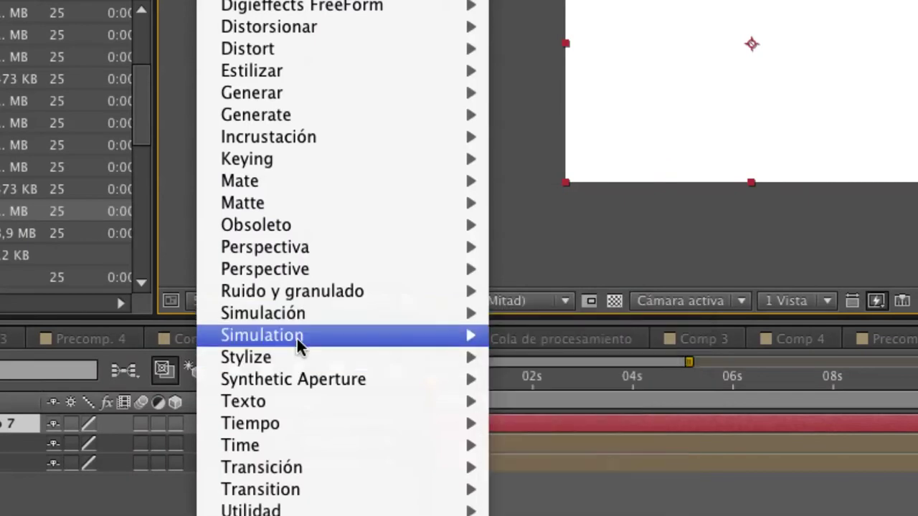
pyautogui.moveTo(297, 342)
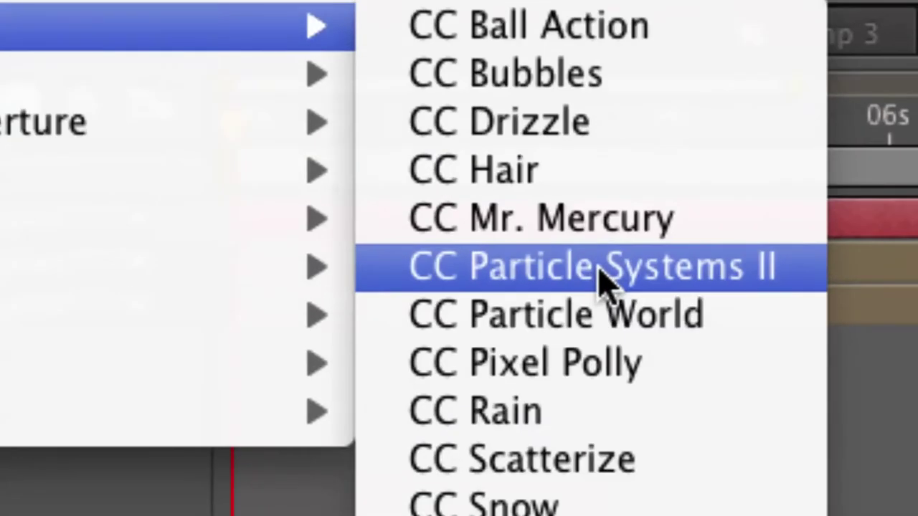
pyautogui.click(599, 269)
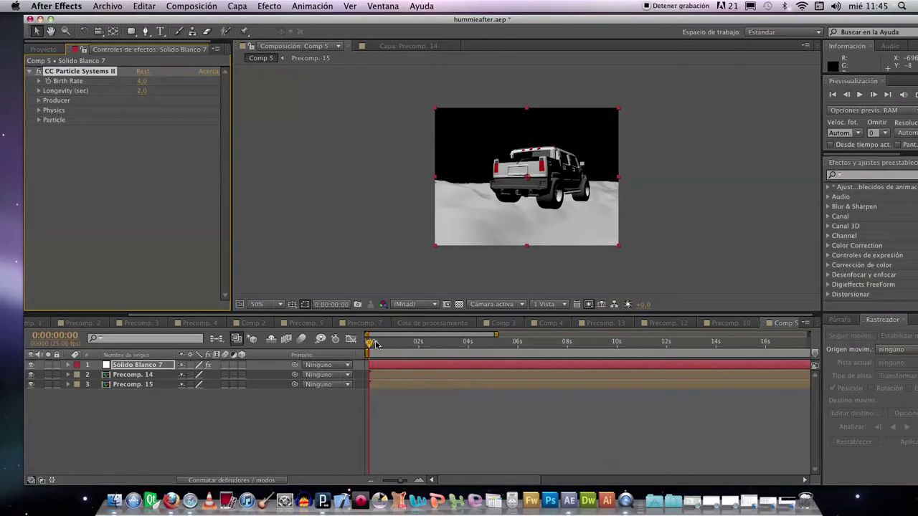
# Preview the particles from the start and shift the solid layer earlier so they already emit at the first frame.
pyautogui.moveTo(374, 344); pyautogui.dragTo(343, 346)
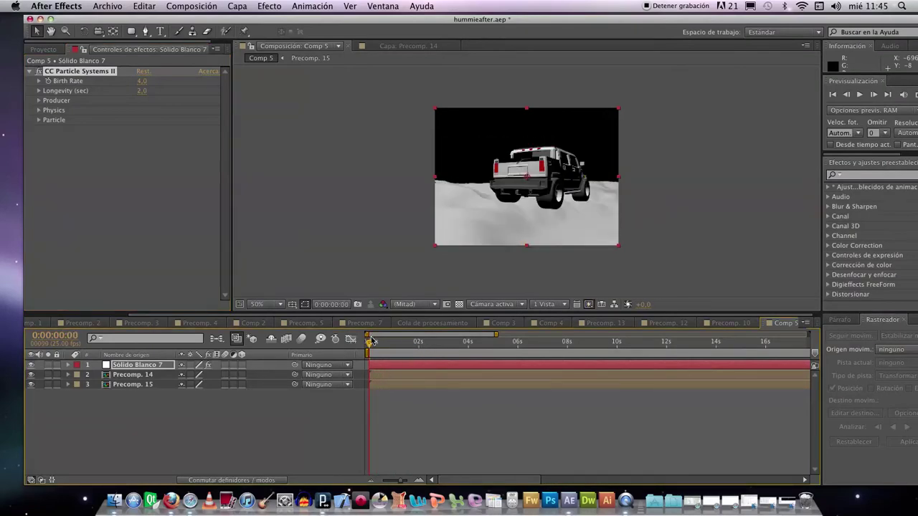
pyautogui.moveTo(398, 368)
pyautogui.mouseDown()
pyautogui.moveTo(376, 365)
pyautogui.moveTo(399, 367)
pyautogui.mouseUp()
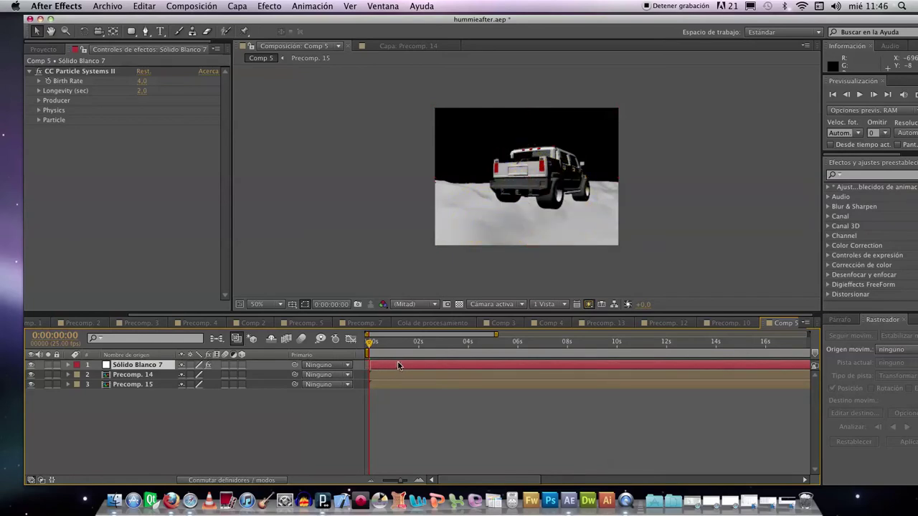
pyautogui.press('KP_0')
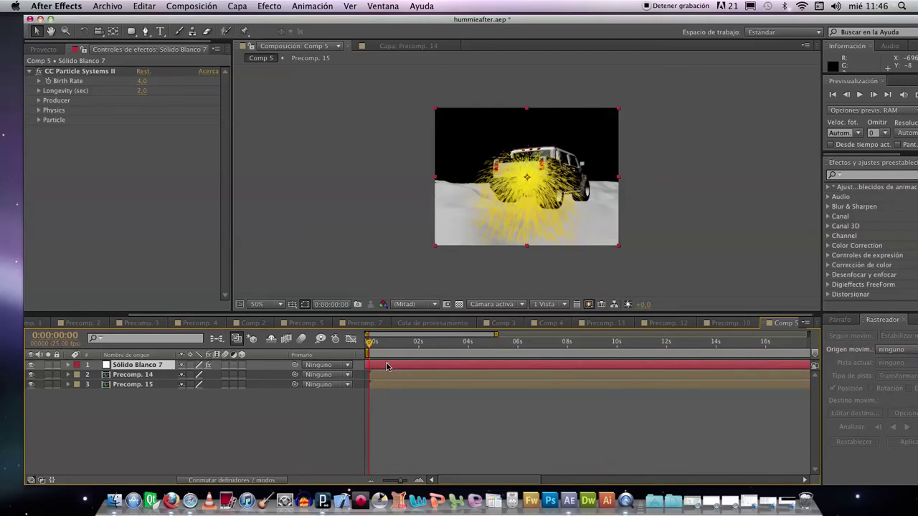
# Set the particles' Birth Color and Death Color to light greys sampled from the snowy ground.
pyautogui.click(38, 121)
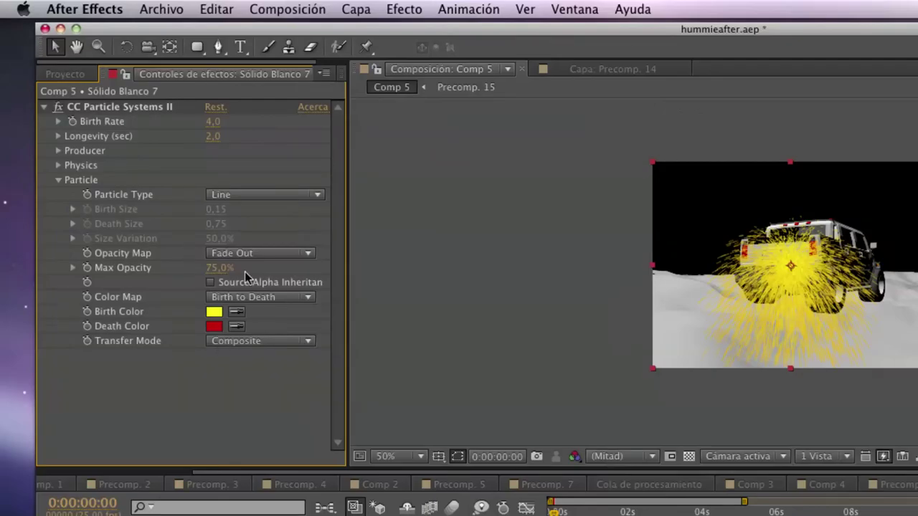
pyautogui.click(236, 311)
pyautogui.click(677, 299)
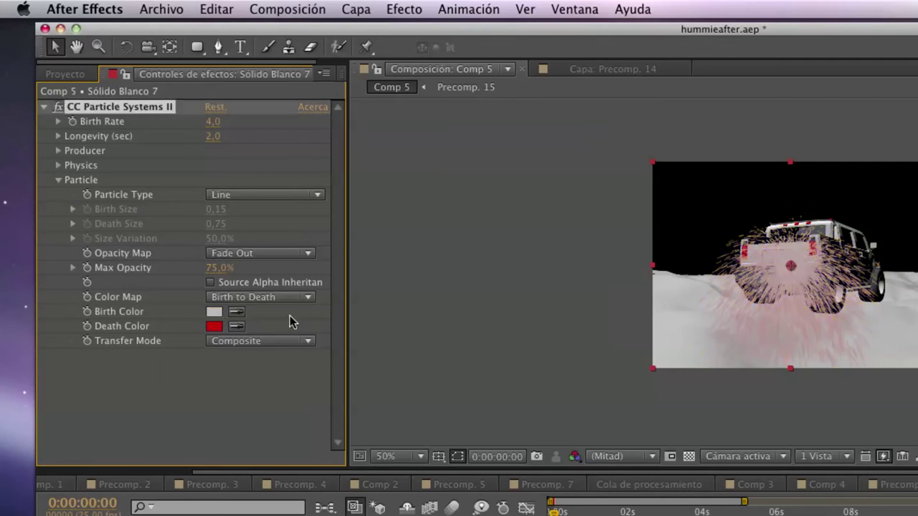
pyautogui.click(237, 327)
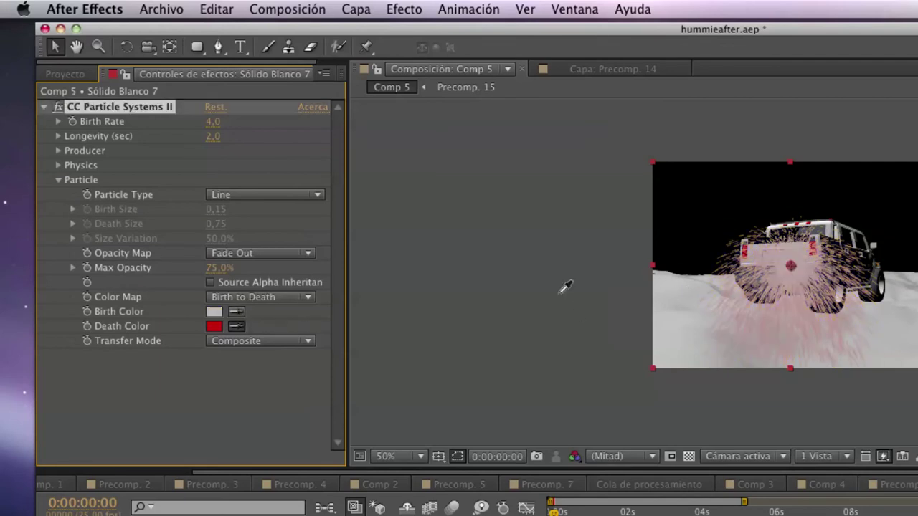
pyautogui.click(698, 278)
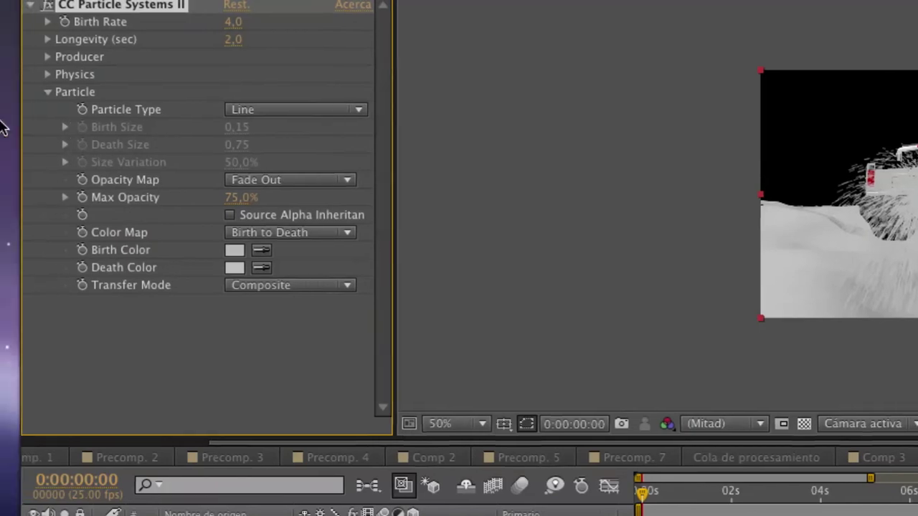
# Set the Particle Type to Shaded&Faded Sphere and the particles' Transfer Mode to Screen.
pyautogui.click(254, 111)
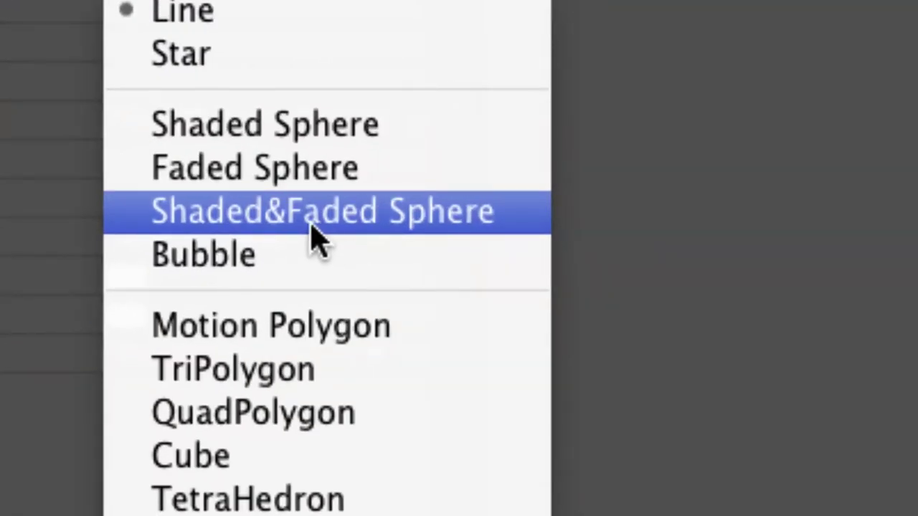
pyautogui.click(314, 227)
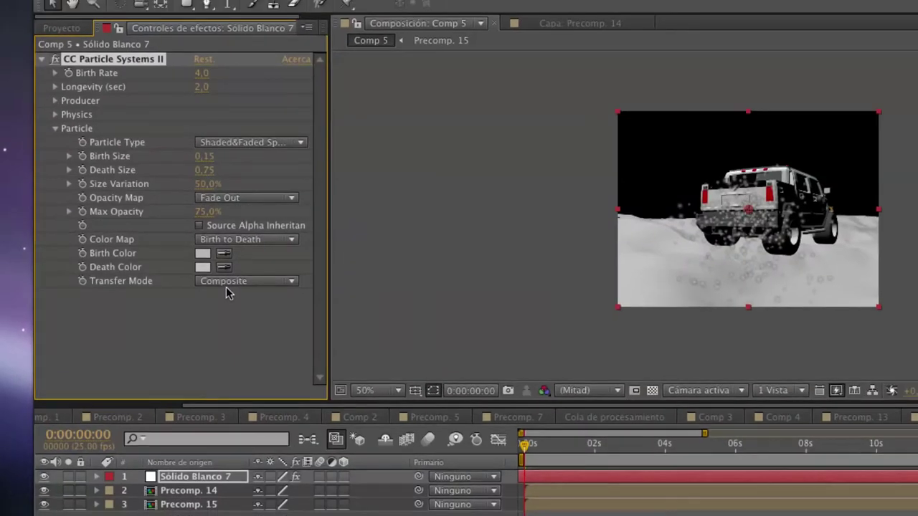
pyautogui.click(227, 285)
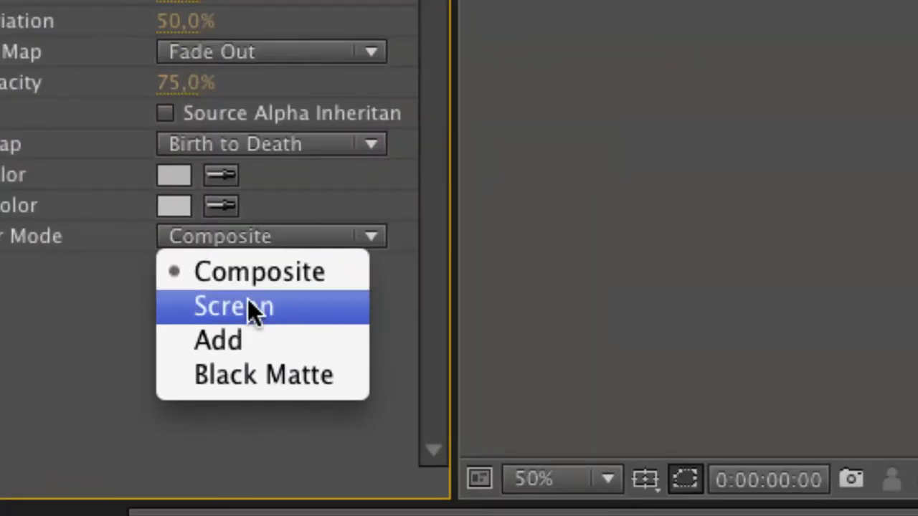
pyautogui.click(247, 303)
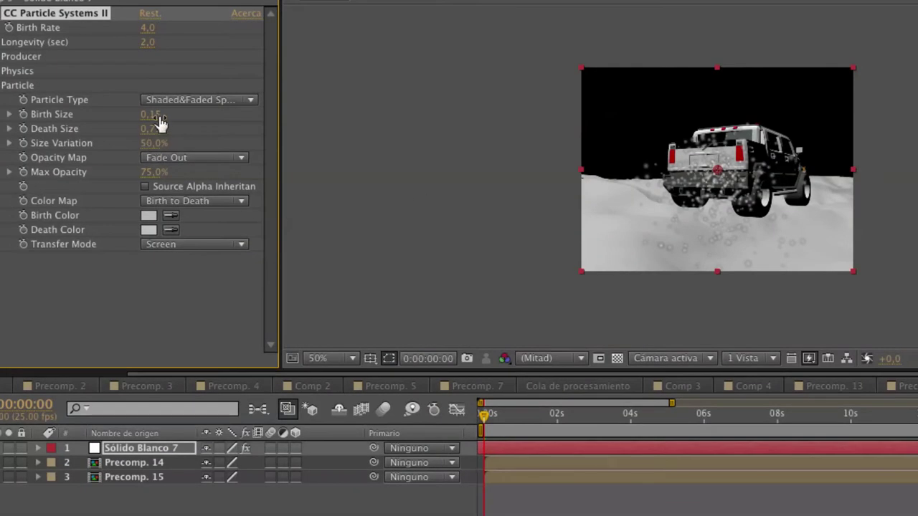
# Set the particles' Birth Size to 0,63, compare the Composite transfer mode with Screen, and keep Screen.
pyautogui.moveTo(150, 114); pyautogui.dragTo(191, 112)
pyautogui.click(176, 245)
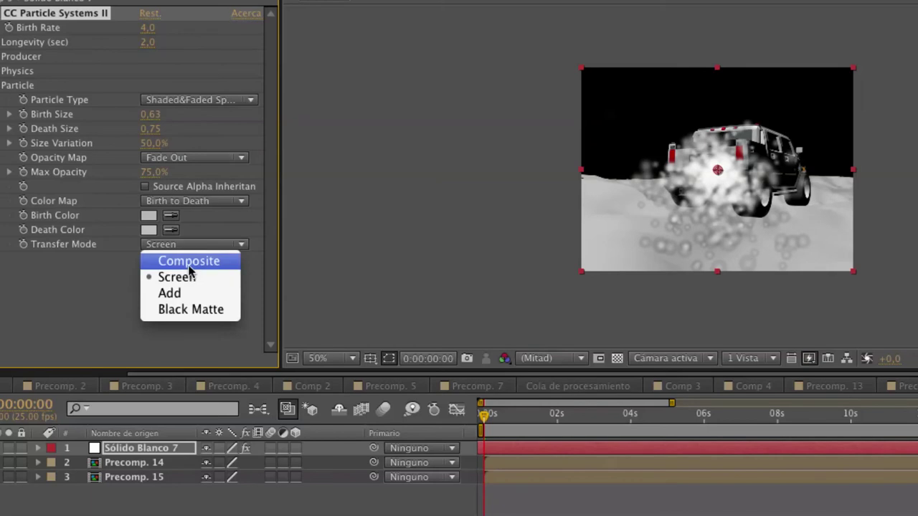
pyautogui.click(189, 262)
pyautogui.click(182, 246)
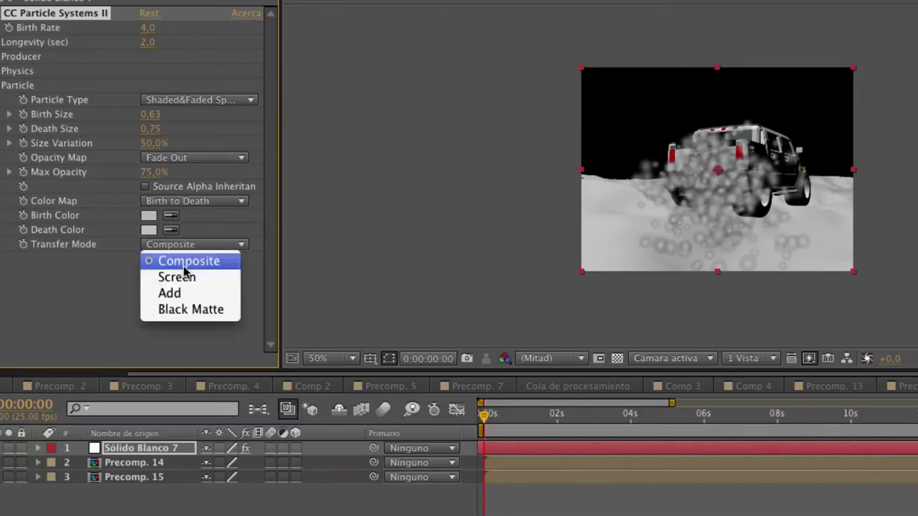
pyautogui.click(185, 276)
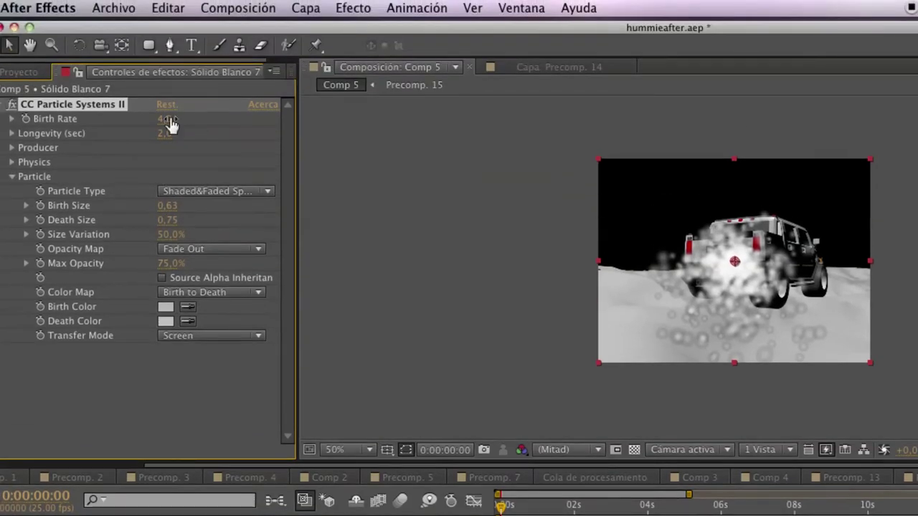
# Raise the particles' Birth Rate to 5,6 and their Longevity to 2,8 seconds.
pyautogui.moveTo(168, 119)
pyautogui.mouseDown()
pyautogui.moveTo(185, 118)
pyautogui.moveTo(167, 118)
pyautogui.mouseUp()
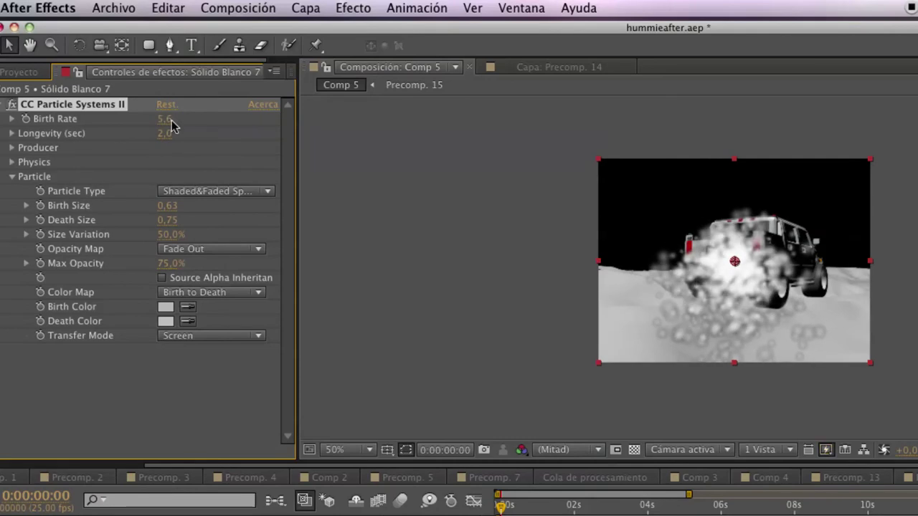
pyautogui.click(13, 148)
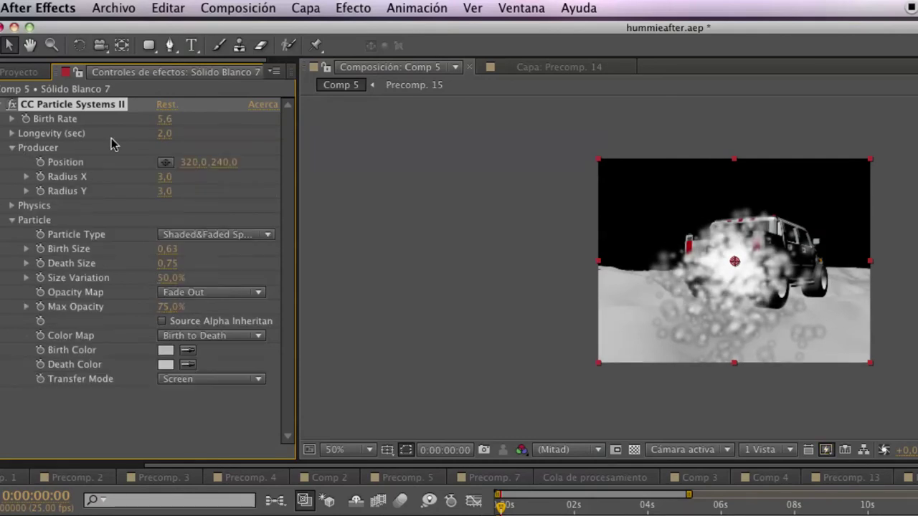
pyautogui.moveTo(164, 144); pyautogui.dragTo(201, 147)
pyautogui.click(11, 134)
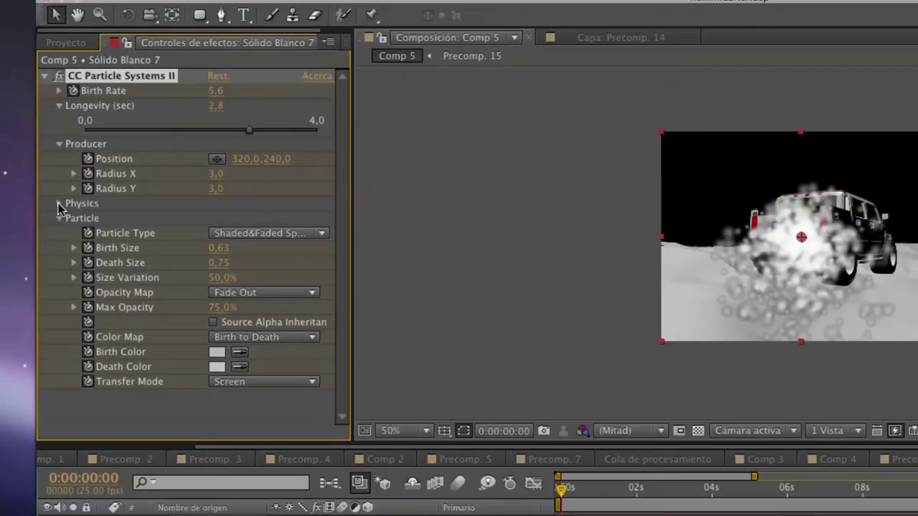
# Enable keyframing for all Physics properties of the particle effect and set its Animation to Vortex.
pyautogui.click(59, 203)
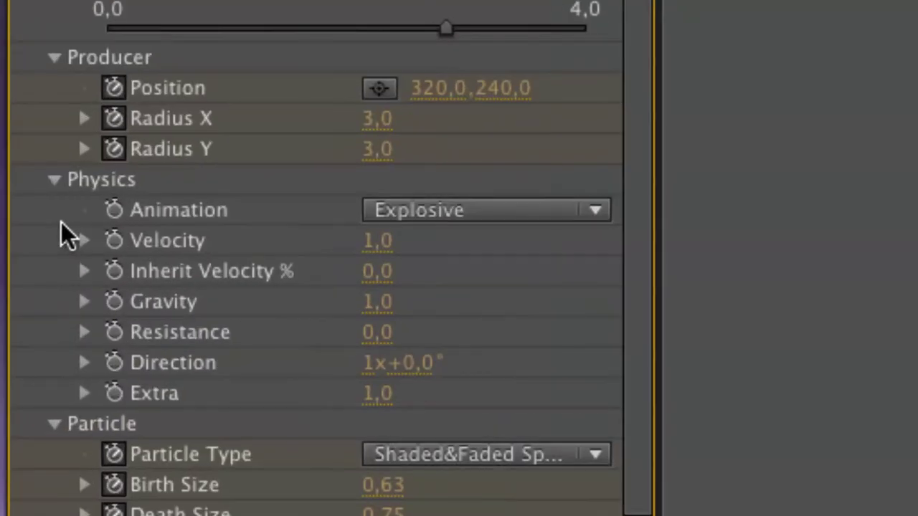
pyautogui.moveTo(114, 210); pyautogui.dragTo(112, 390)
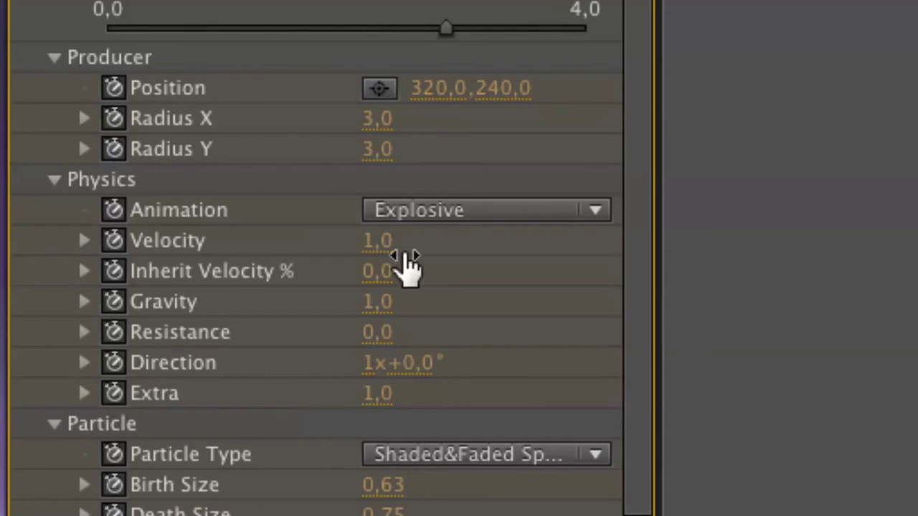
pyautogui.click(415, 211)
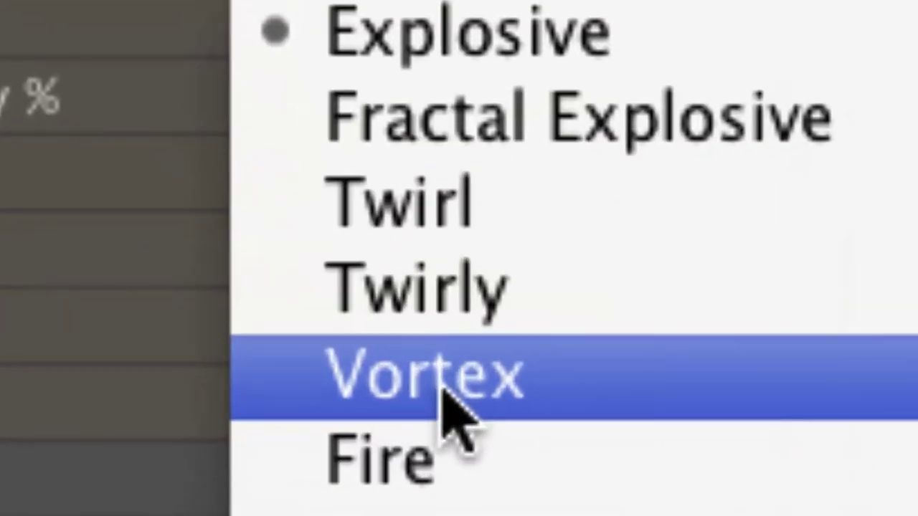
pyautogui.click(443, 390)
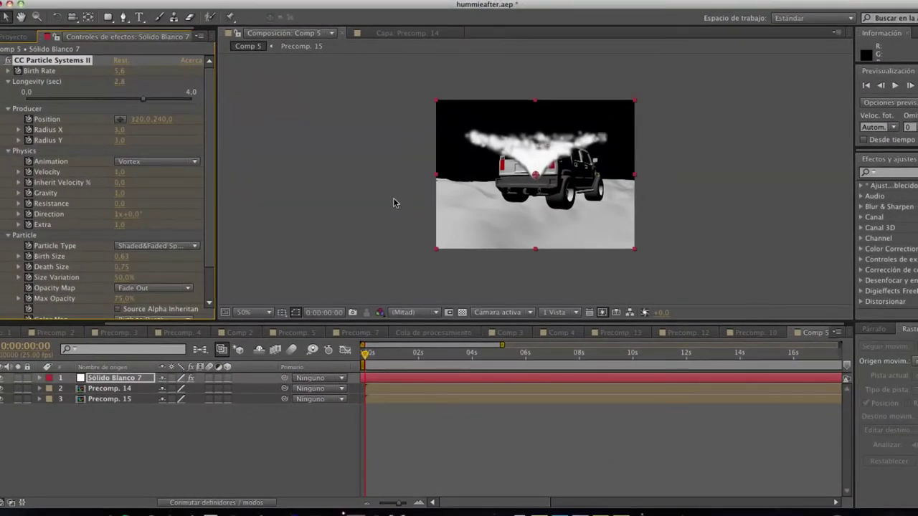
# Set the producer's Radius X to 15,0 and Radius Y to 6,0, with Velocity -0,5, Gravity 1,1 and Direction 1x+17,0°.
pyautogui.moveTo(128, 129); pyautogui.dragTo(105, 128)
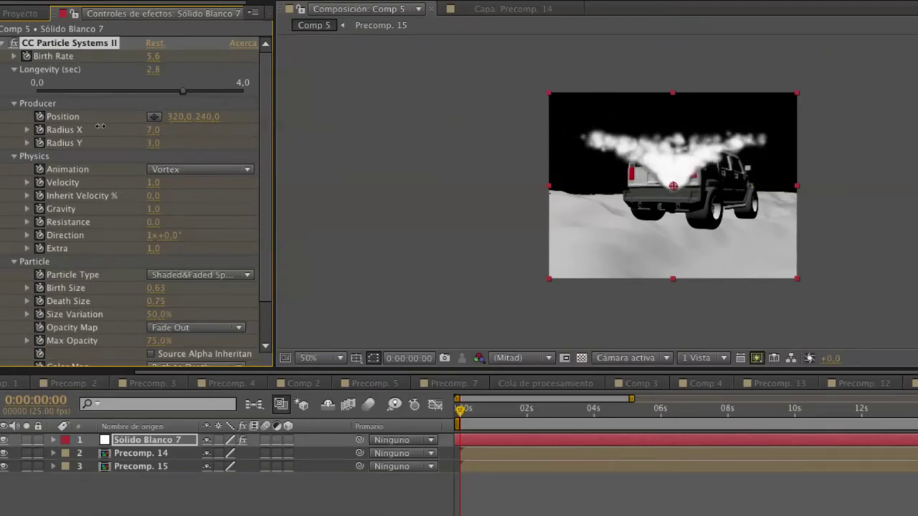
pyautogui.moveTo(152, 143); pyautogui.dragTo(167, 130)
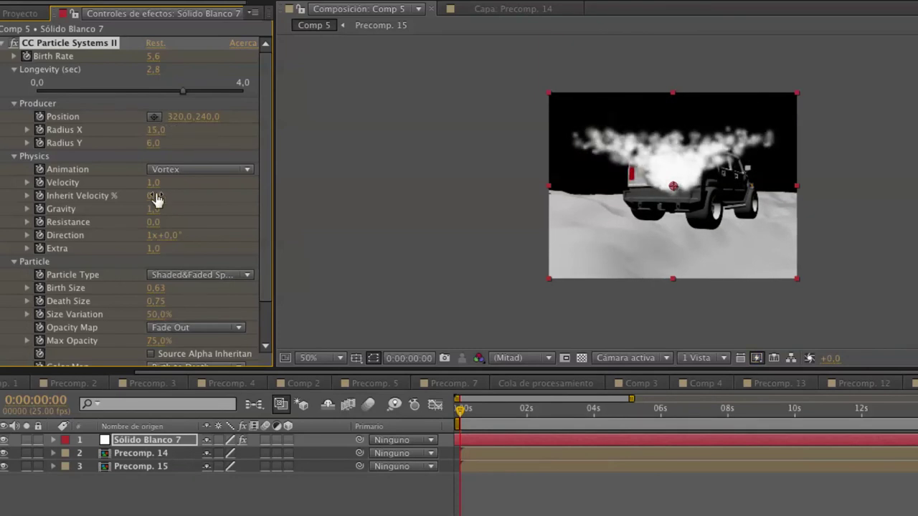
pyautogui.moveTo(153, 182); pyautogui.dragTo(83, 236)
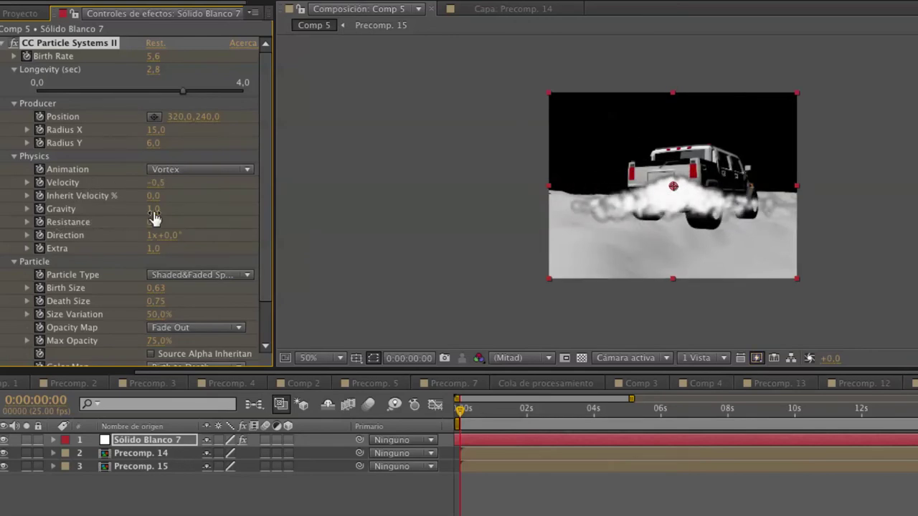
pyautogui.moveTo(152, 209); pyautogui.dragTo(177, 235)
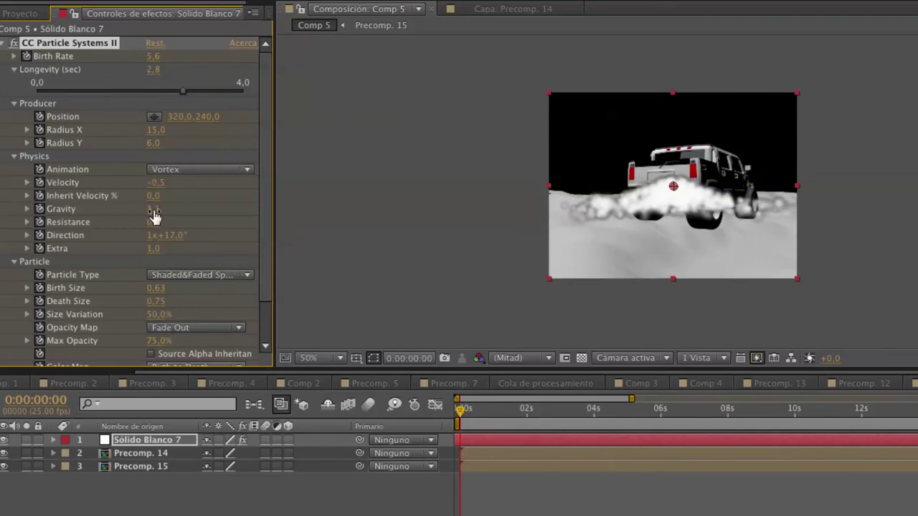
pyautogui.moveTo(153, 184); pyautogui.dragTo(153, 183)
# Move the particle producer to position 312,0, 282,0 below the vehicle's rear bumper and scrub the opening frames to check it.
pyautogui.moveTo(174, 117); pyautogui.dragTo(228, 114)
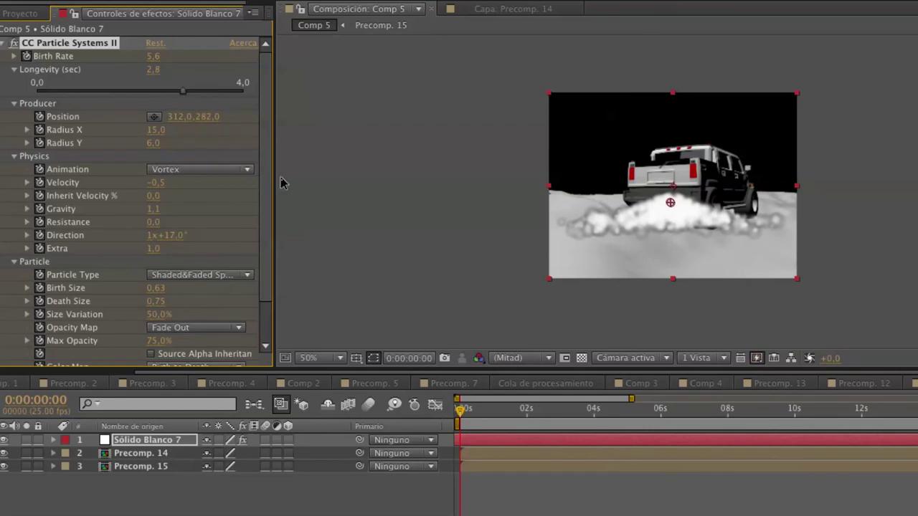
pyautogui.moveTo(460, 409)
pyautogui.mouseDown()
pyautogui.moveTo(527, 408)
pyautogui.moveTo(400, 412)
pyautogui.moveTo(523, 399)
pyautogui.moveTo(457, 398)
pyautogui.moveTo(488, 399)
pyautogui.moveTo(438, 401)
pyautogui.moveTo(544, 400)
pyautogui.moveTo(460, 395)
pyautogui.mouseUp()
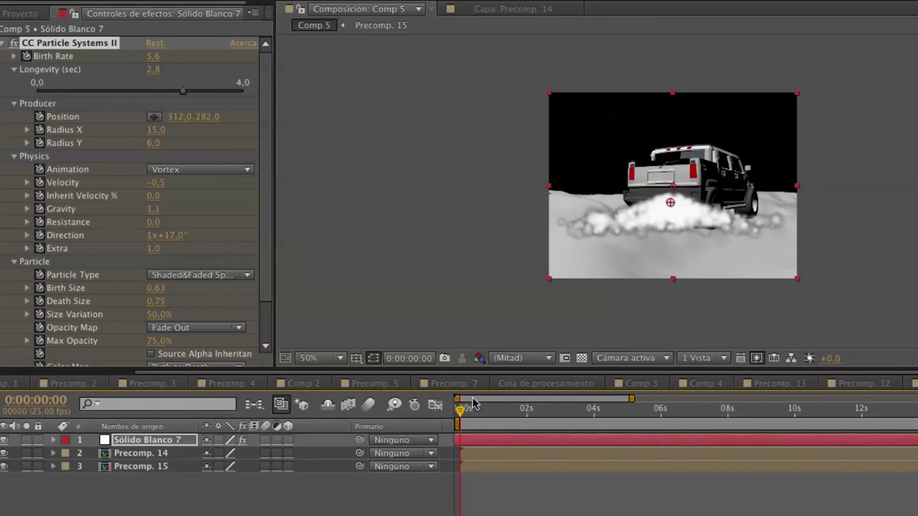
pyautogui.moveTo(472, 416); pyautogui.dragTo(443, 410)
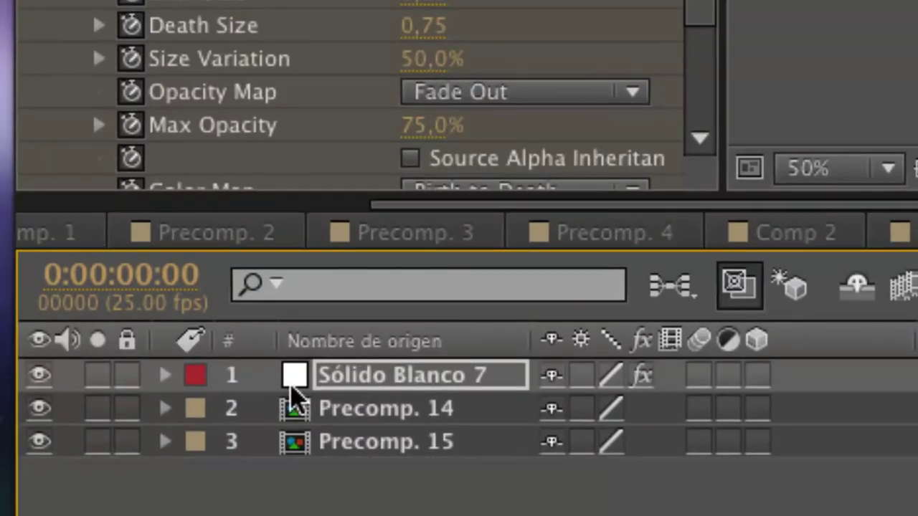
# Enable keyframing for all Transform properties of the white solid and set its Position to 320,0, 254,0.
pyautogui.click(165, 375)
pyautogui.click(198, 442)
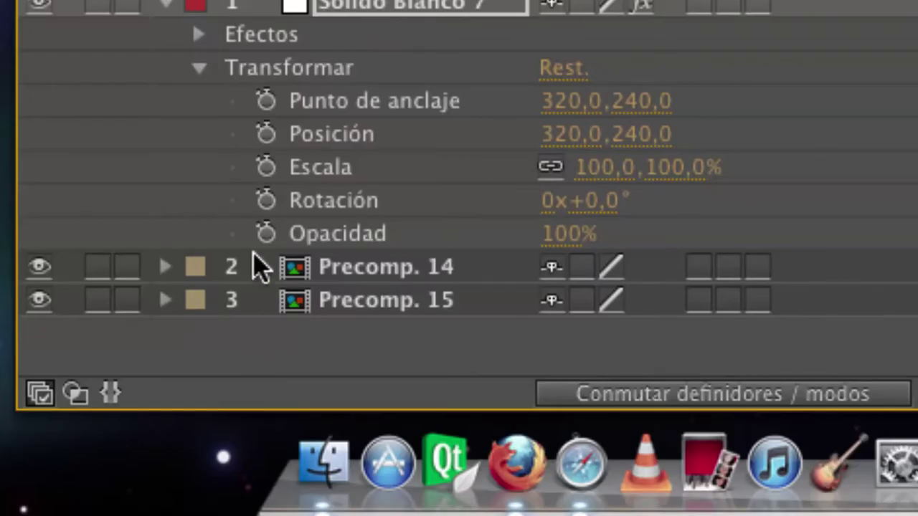
pyautogui.moveTo(267, 101); pyautogui.dragTo(272, 233)
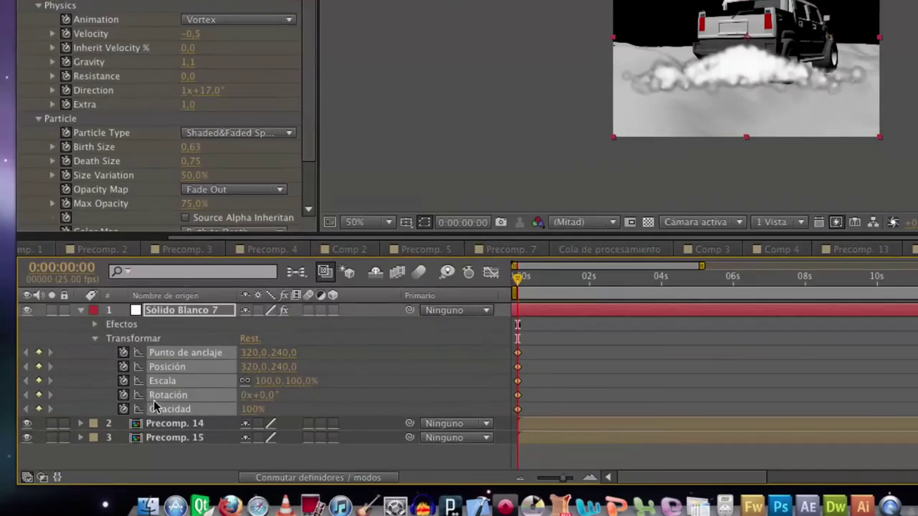
pyautogui.moveTo(287, 367); pyautogui.dragTo(290, 366)
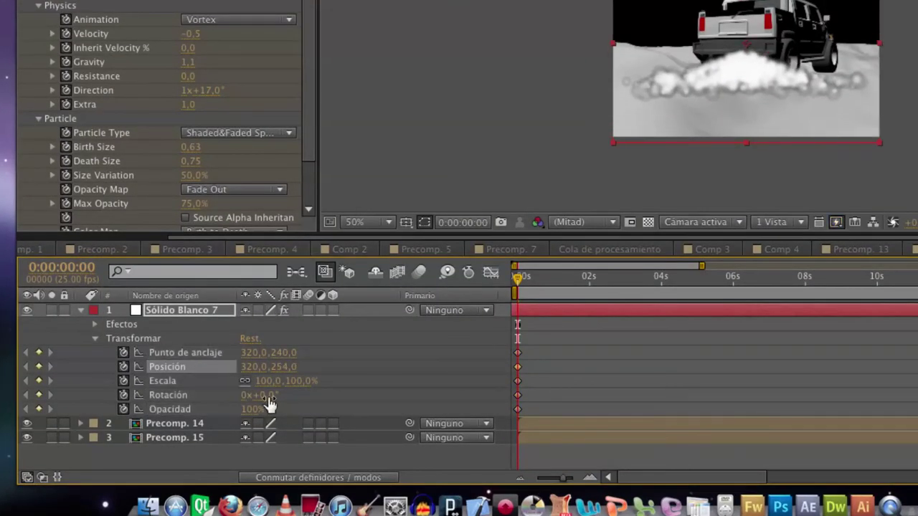
# Make all three layers 3D and rotate the white solid to -4° on X and 3° on Z.
pyautogui.click(334, 312)
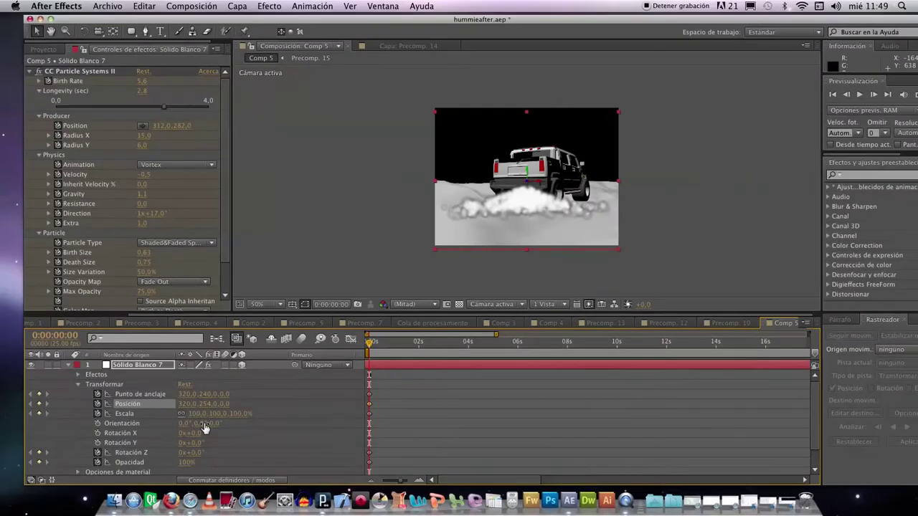
pyautogui.scroll(-1, 230, 458)
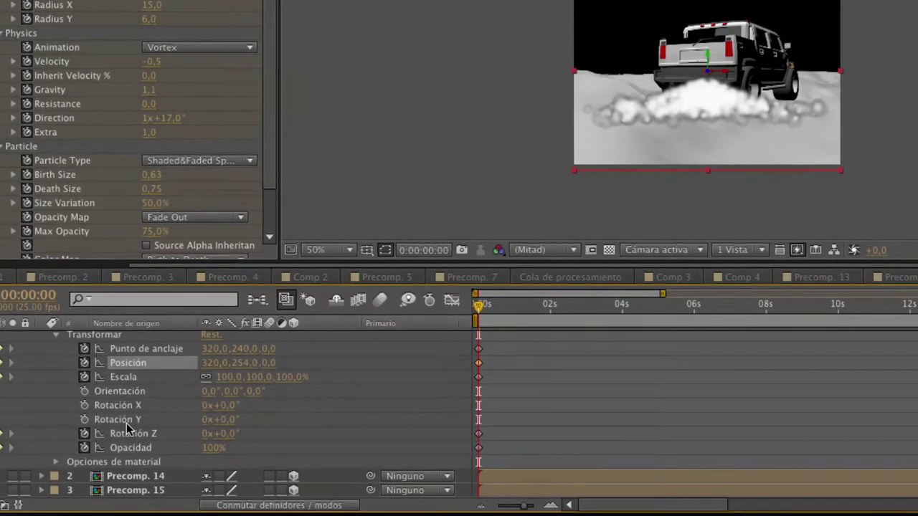
pyautogui.moveTo(228, 405); pyautogui.dragTo(236, 444)
pyautogui.keyDown('shift'); pyautogui.click(229, 418); pyautogui.keyUp('shift')
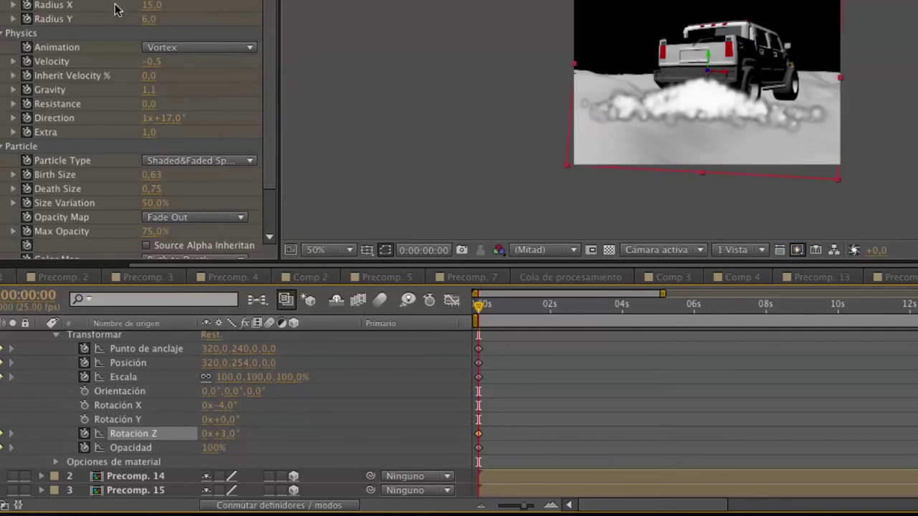
# Set Radius X to 19,0, Velocity to -0,1 and the producer Position to 325,0, 295,0, and scrub the opening to check.
pyautogui.moveTo(150, 75); pyautogui.dragTo(151, 83)
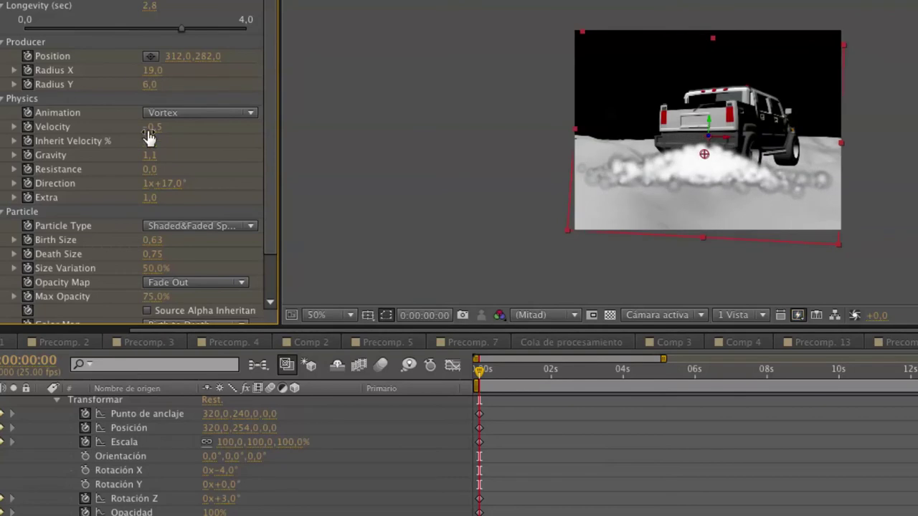
pyautogui.moveTo(149, 125); pyautogui.dragTo(167, 121)
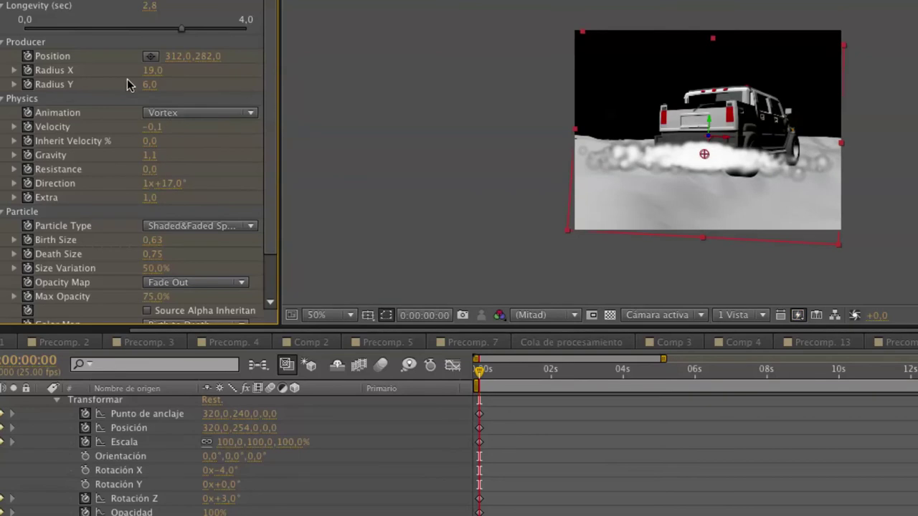
pyautogui.moveTo(171, 56); pyautogui.dragTo(218, 57)
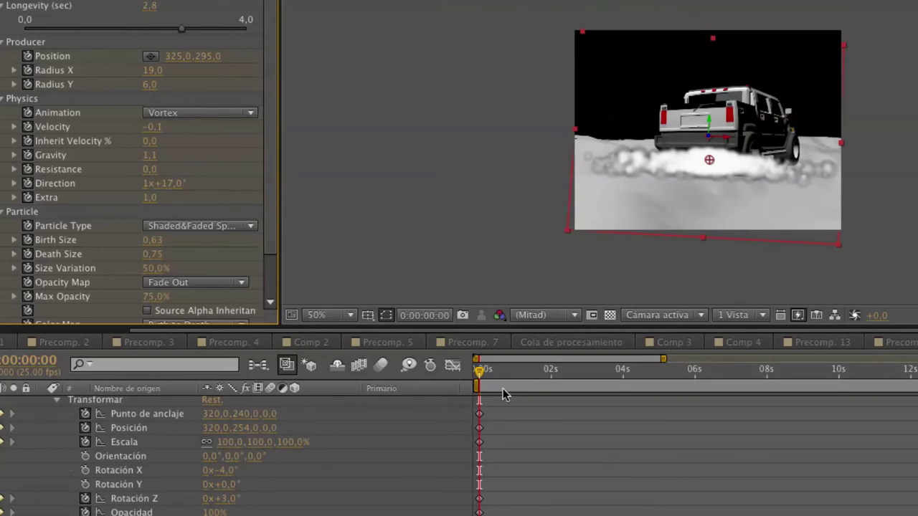
pyautogui.moveTo(493, 368); pyautogui.dragTo(412, 326)
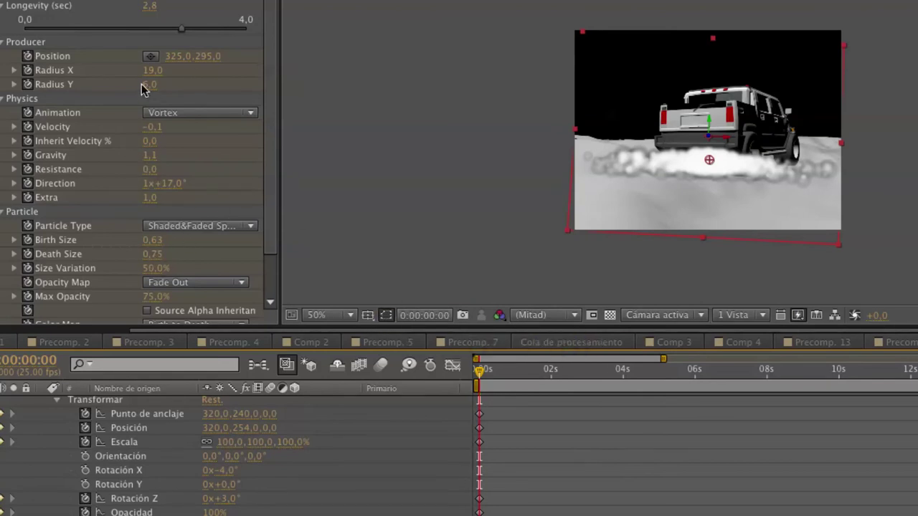
# Spread the producer to Radius X 54,0 and Radius Y 12,0, with Birth Size 0,52 and Birth Rate 5,7.
pyautogui.moveTo(148, 89); pyautogui.dragTo(177, 74)
pyautogui.moveTo(150, 241)
pyautogui.mouseDown()
pyautogui.moveTo(175, 238)
pyautogui.moveTo(135, 239)
pyautogui.mouseUp()
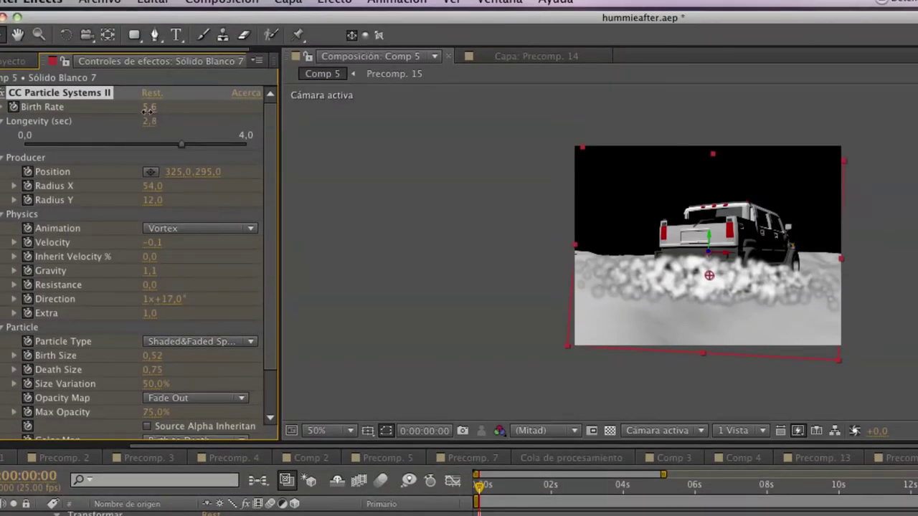
pyautogui.moveTo(147, 108); pyautogui.dragTo(149, 108)
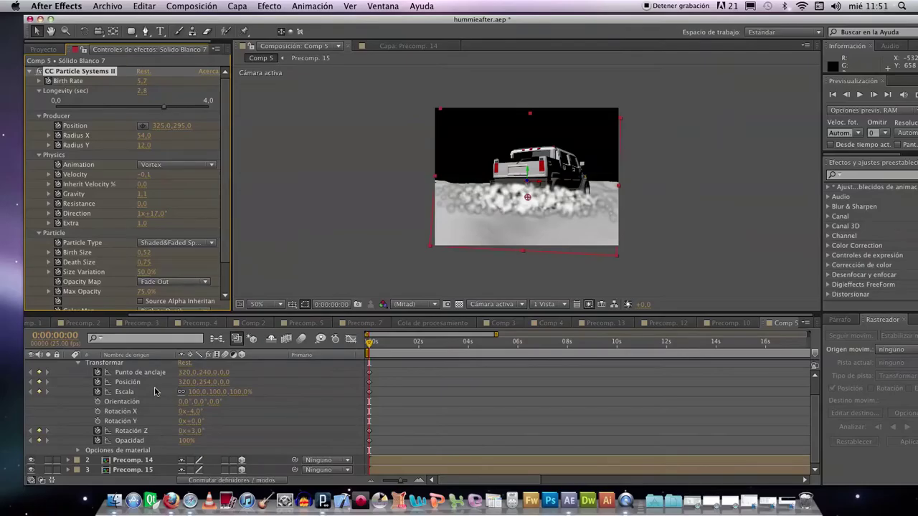
# Collapse the white solid's Transform properties, then lock and hide the layer.
pyautogui.scroll(2, 81, 375)
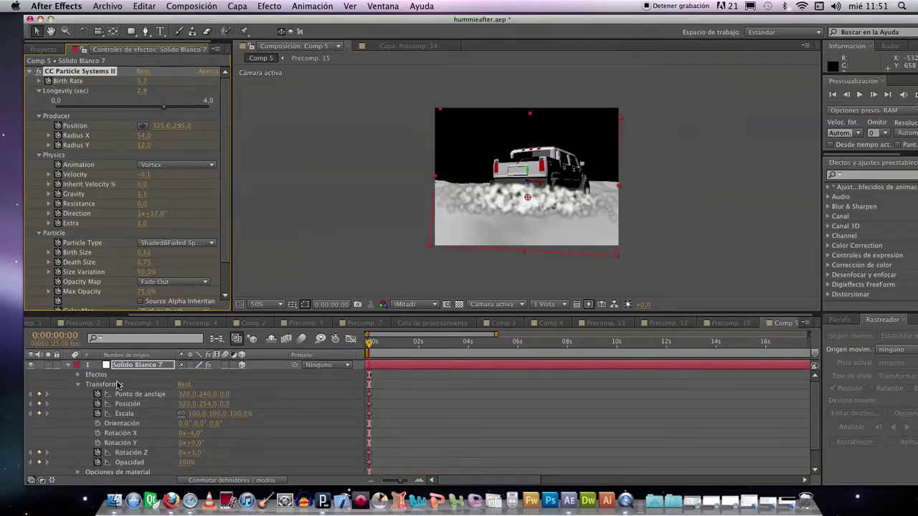
pyautogui.click(78, 388)
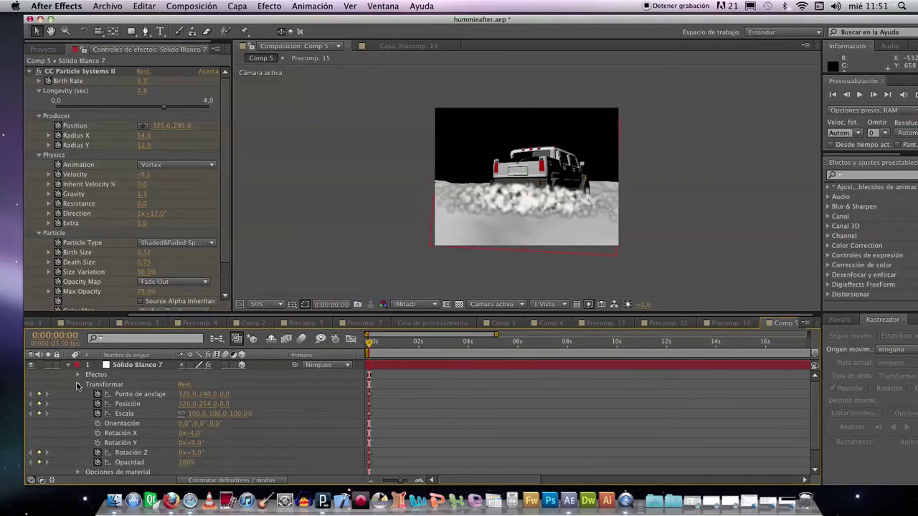
pyautogui.click(78, 385)
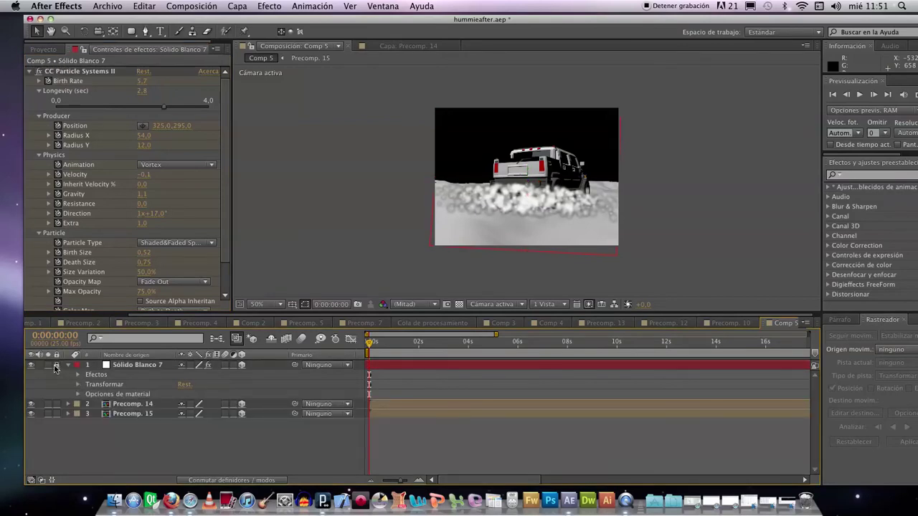
pyautogui.click(32, 366)
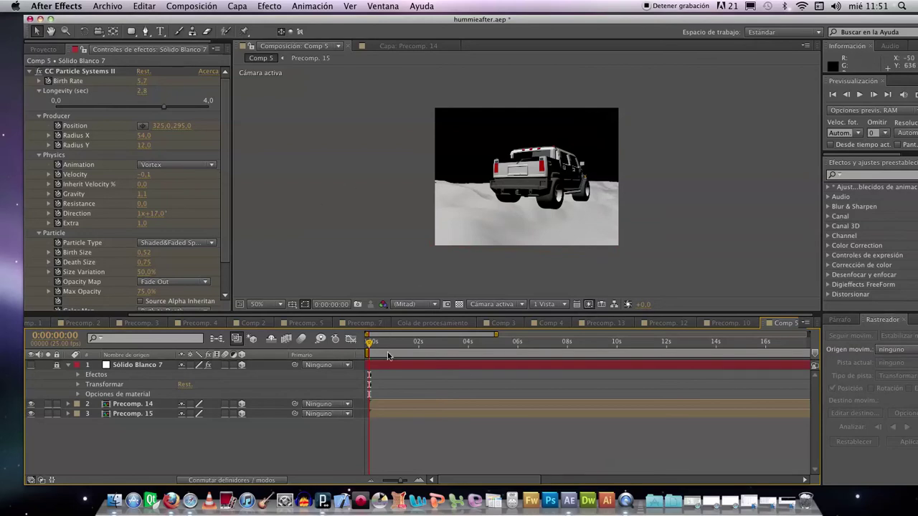
# Motion-track the Precomp. 14 layer with the track point under the Hummer's rear bumper, analyzing forward from the start to 0:00:04:04.
pyautogui.click(410, 403)
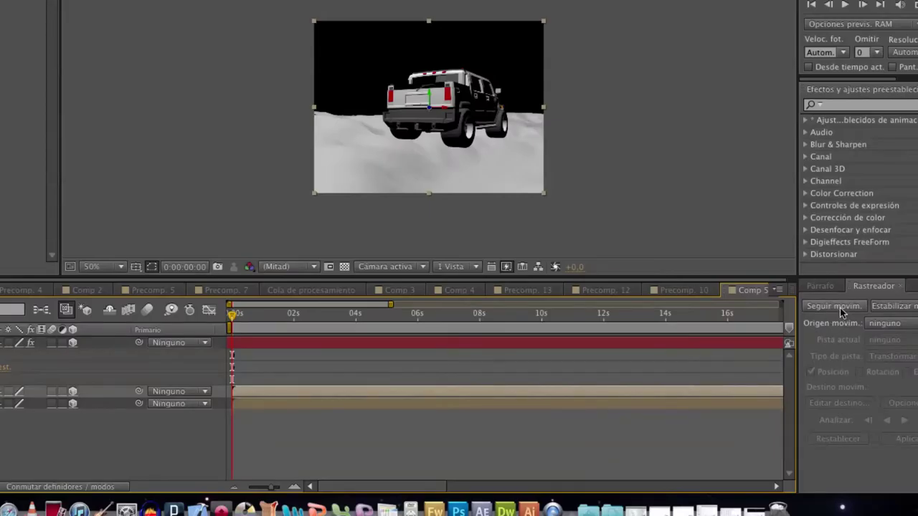
pyautogui.click(808, 304)
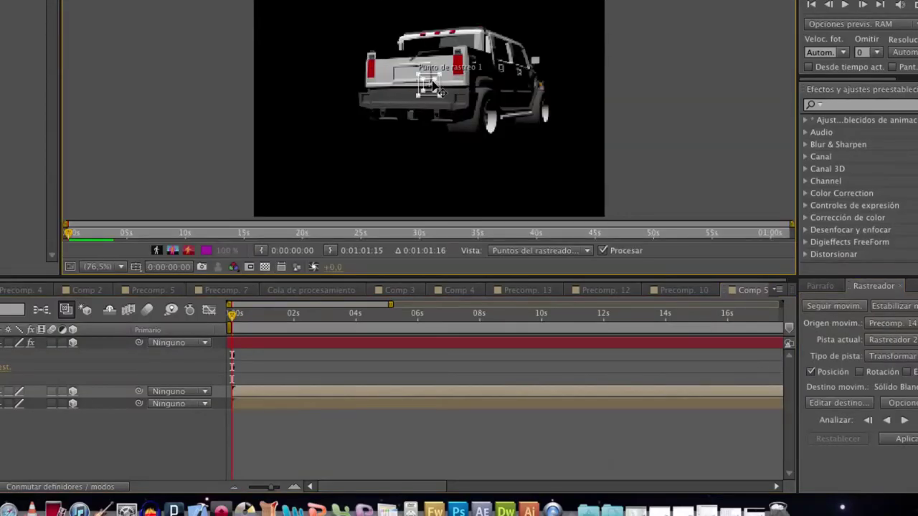
pyautogui.moveTo(429, 90); pyautogui.dragTo(414, 120)
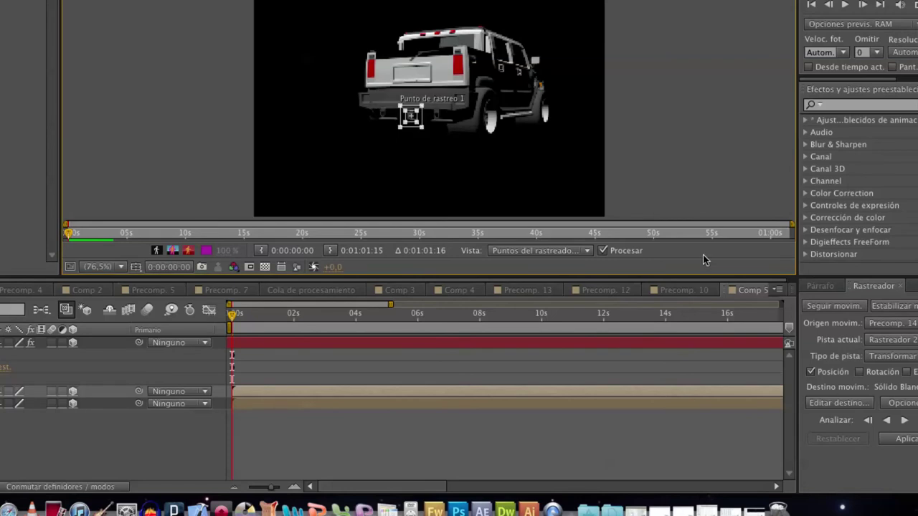
pyautogui.click(904, 420)
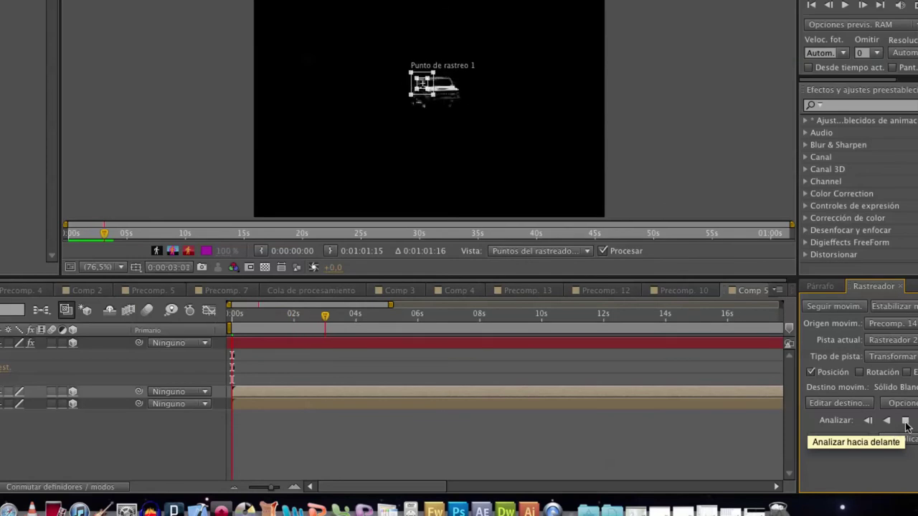
pyautogui.click(905, 421)
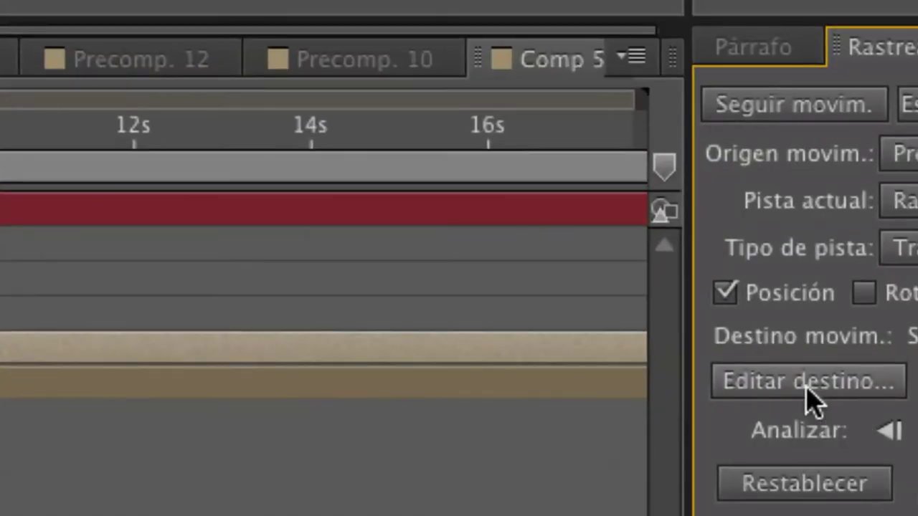
# Apply the tracked motion to the Sólido Blanco 7 layer in both X and Y dimensions.
pyautogui.click(842, 408)
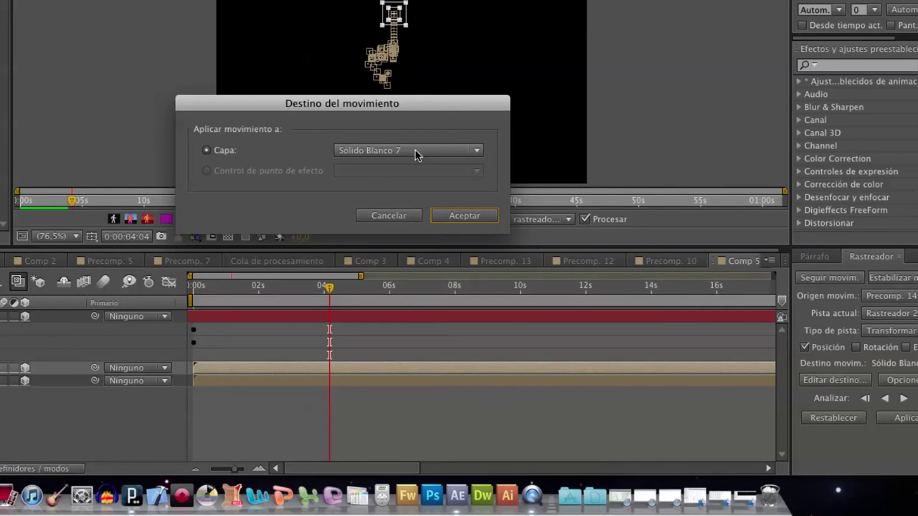
pyautogui.click(463, 218)
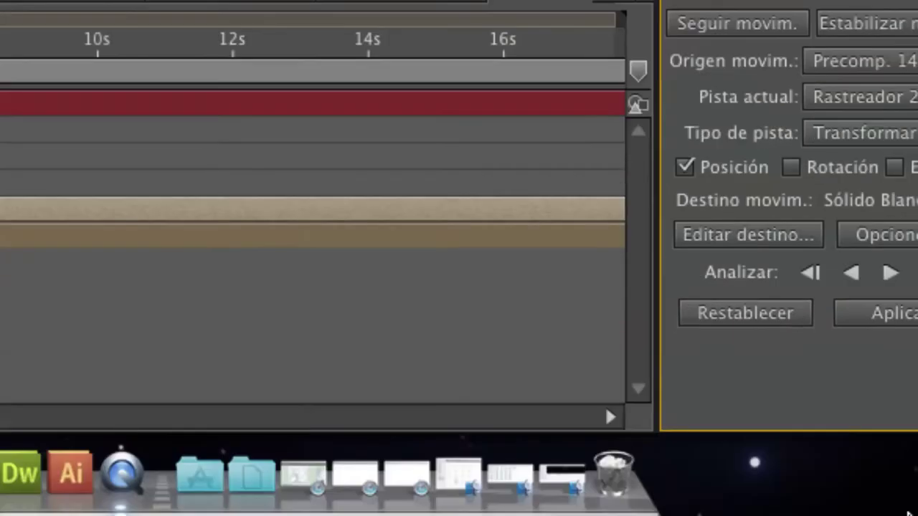
pyautogui.click(864, 475)
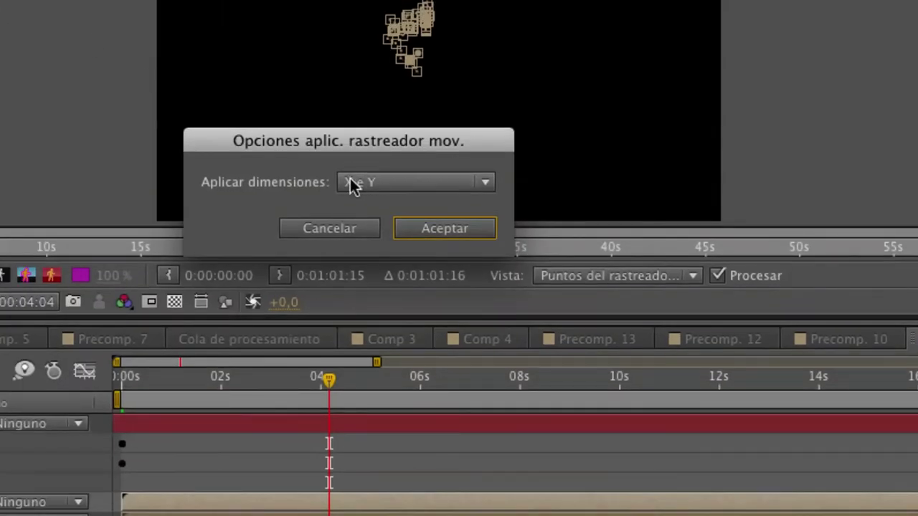
pyautogui.click(426, 228)
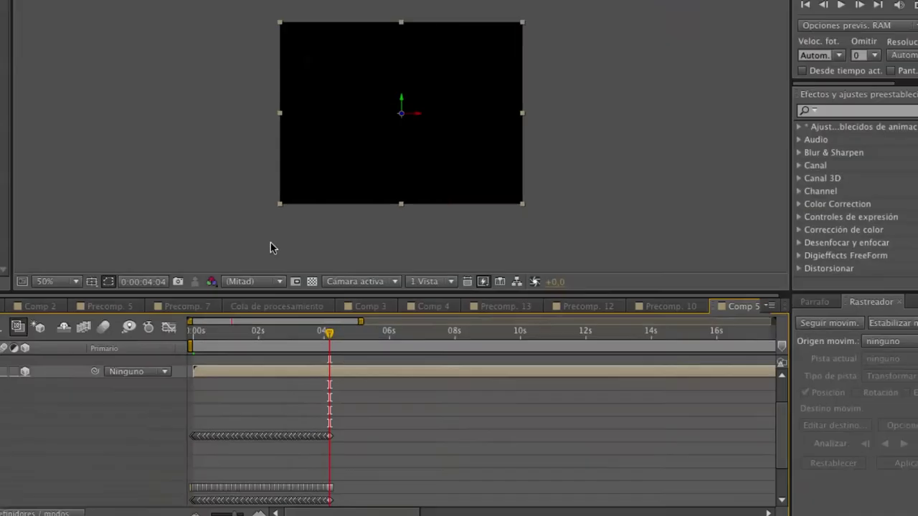
# Unhide the white solid and preview the opening of Comp 5 to check how the spray follows the Hummer.
pyautogui.click(375, 342)
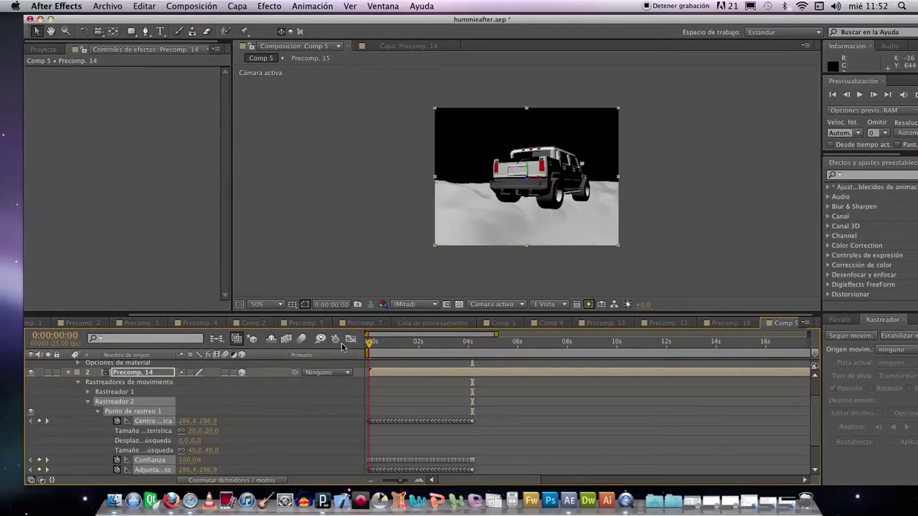
pyautogui.moveTo(376, 345); pyautogui.dragTo(369, 342)
pyautogui.press('super+v')
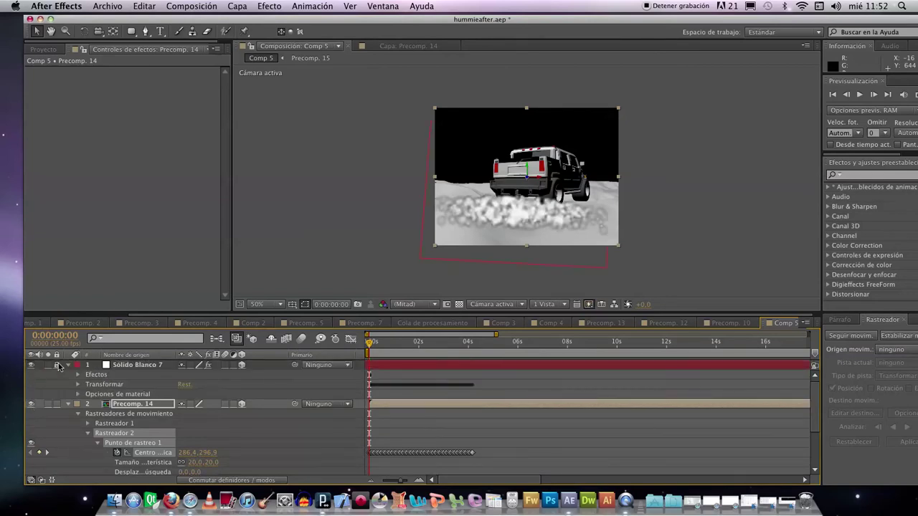
pyautogui.press('space')
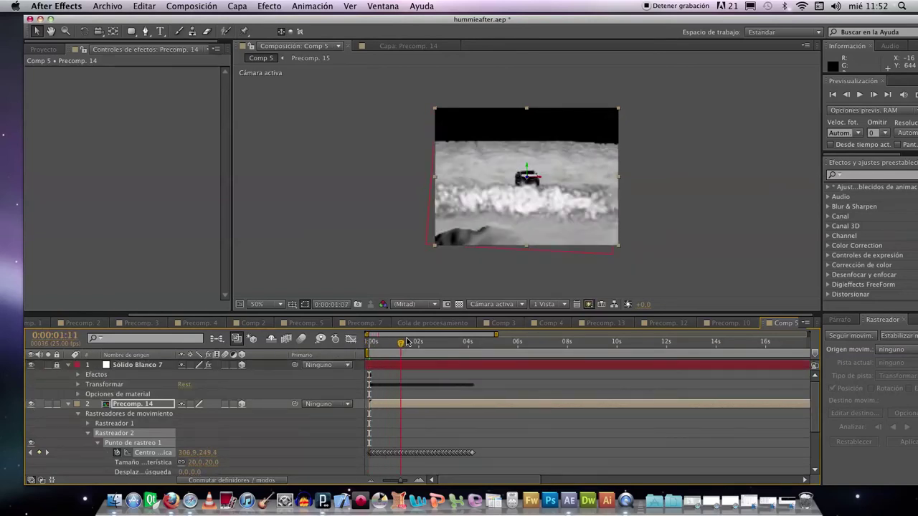
pyautogui.moveTo(369, 343); pyautogui.dragTo(383, 359)
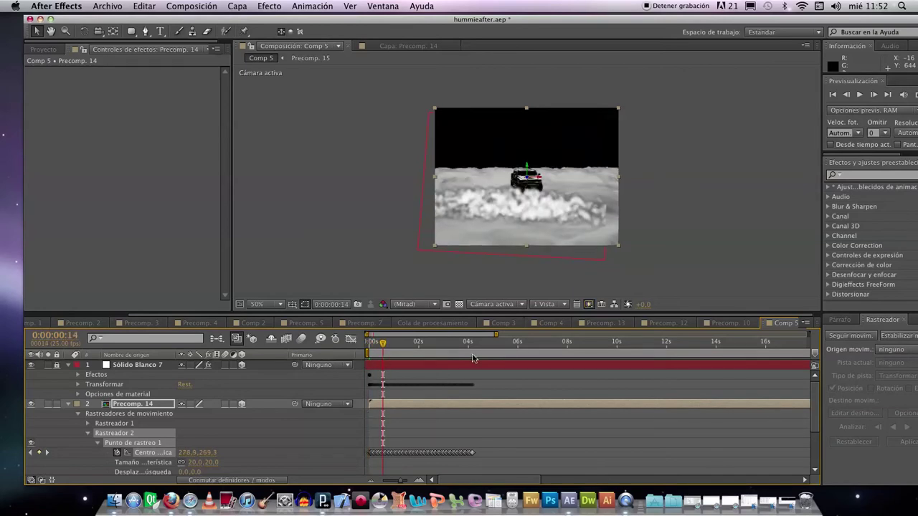
# Open Comp 4 and scrub its opening frames to examine the finished snow spray and the wipe into the wireframe.
pyautogui.click(527, 323)
pyautogui.moveTo(373, 345)
pyautogui.mouseDown()
pyautogui.moveTo(403, 344)
pyautogui.moveTo(369, 344)
pyautogui.mouseUp()
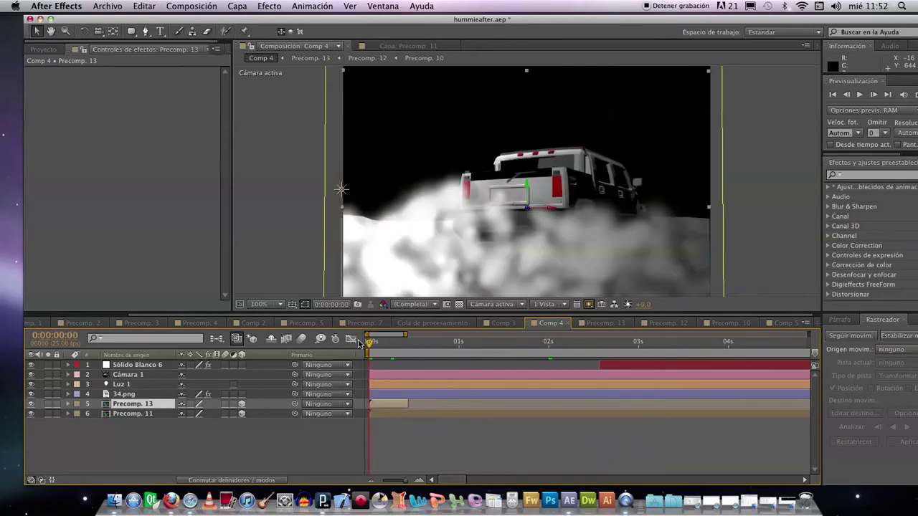
pyautogui.moveTo(372, 345)
pyautogui.mouseDown()
pyautogui.moveTo(407, 347)
pyautogui.moveTo(368, 346)
pyautogui.mouseUp()
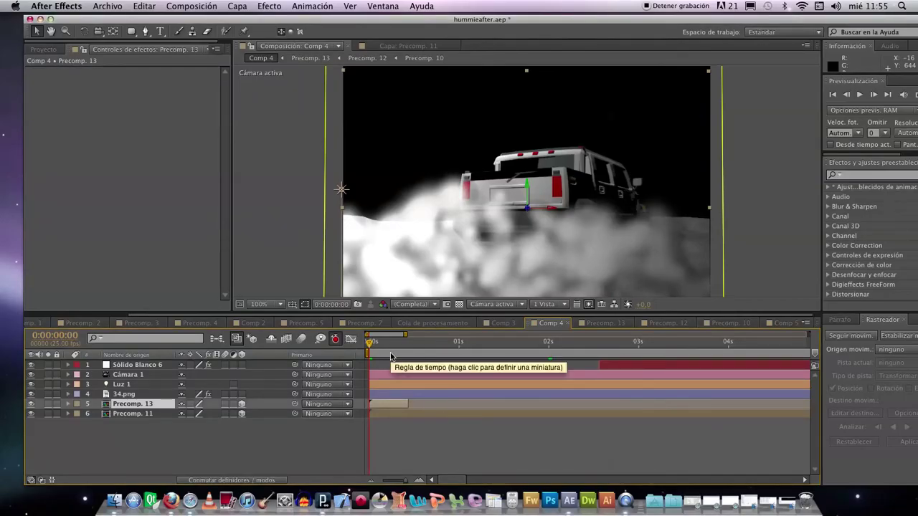
pyautogui.click(375, 342)
pyautogui.moveTo(378, 345); pyautogui.dragTo(402, 343)
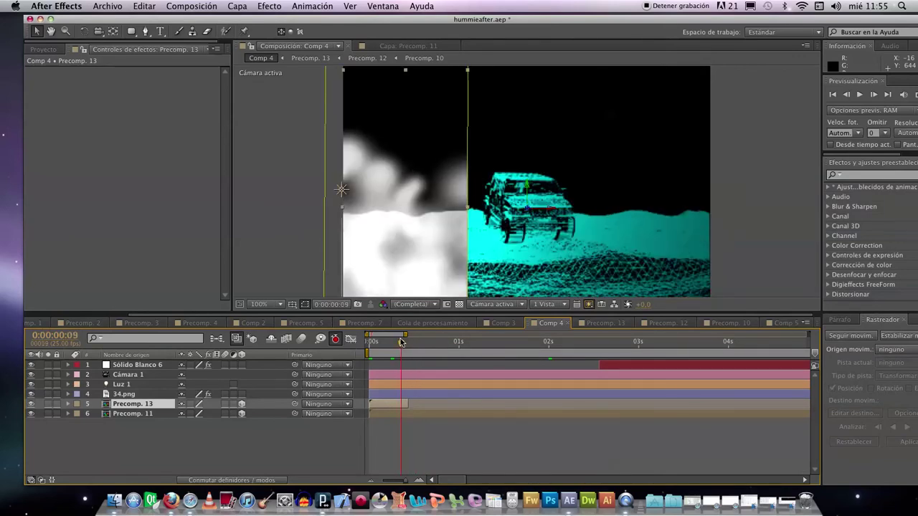
# Open Precomp. 11 and scrub through its wireframe image sequences to examine the animation.
pyautogui.doubleClick(379, 416)
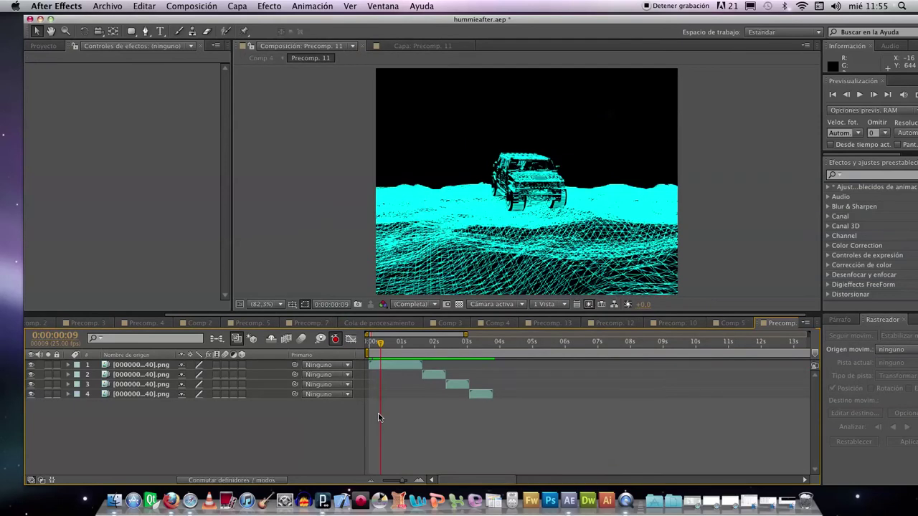
pyautogui.moveTo(381, 342)
pyautogui.mouseDown()
pyautogui.moveTo(370, 342)
pyautogui.moveTo(395, 342)
pyautogui.mouseUp()
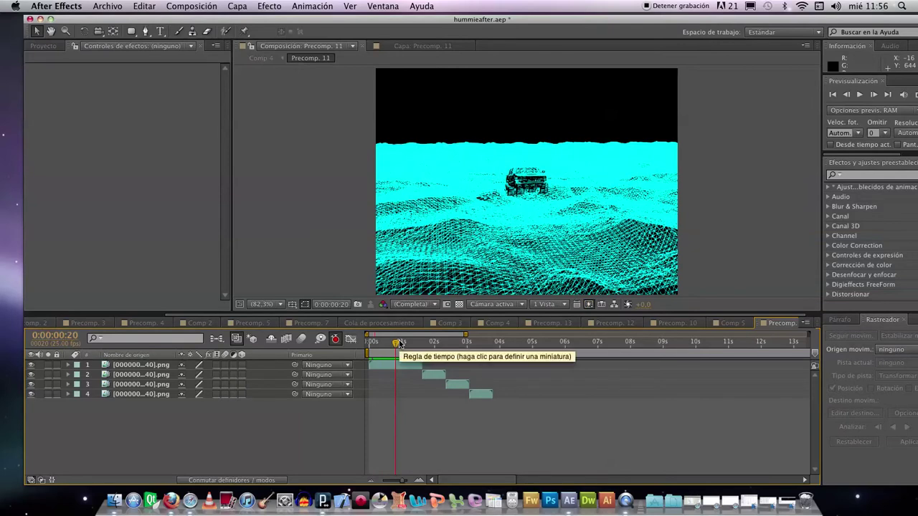
pyautogui.moveTo(400, 343); pyautogui.dragTo(464, 375)
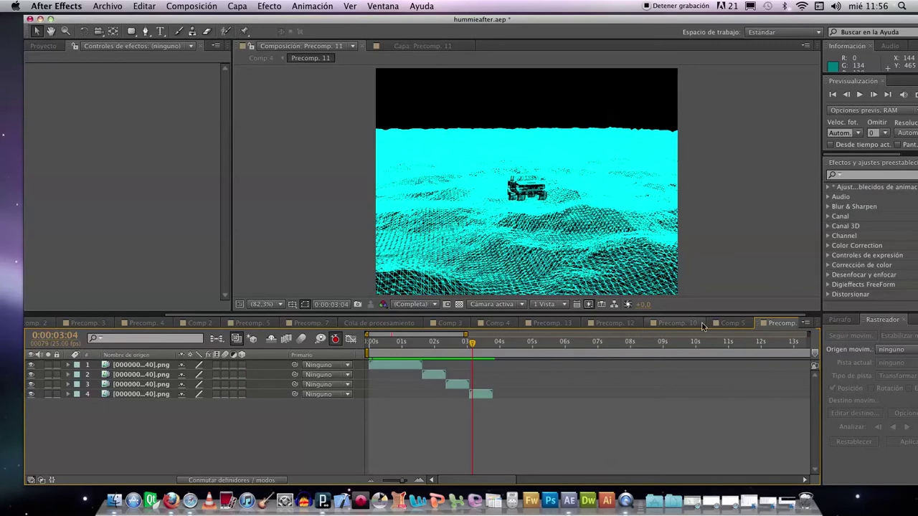
pyautogui.click(730, 324)
pyautogui.click(780, 323)
pyautogui.moveTo(481, 344); pyautogui.dragTo(398, 347)
# Return to Comp 4 and examine the nested compositions Precomp. 13, Precomp. 12 and Precomp. 9 that make up the snow shot.
pyautogui.click(494, 324)
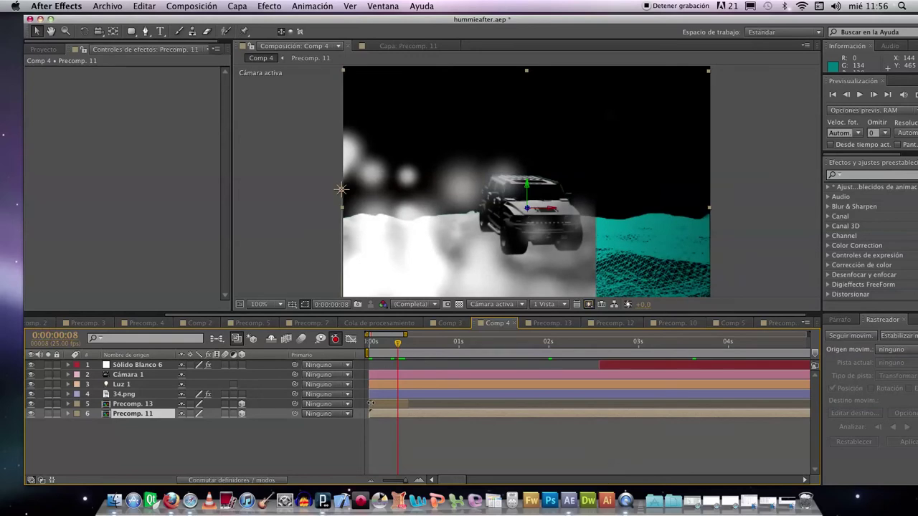
pyautogui.click(383, 406)
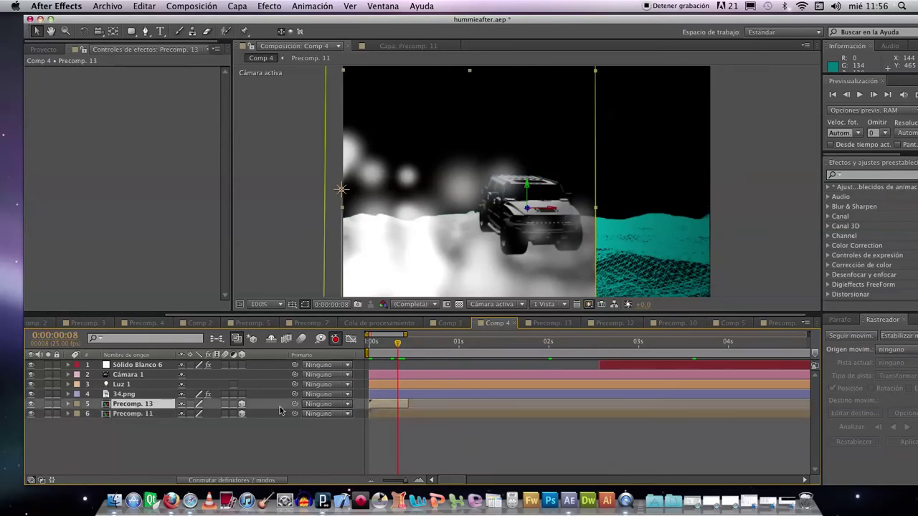
pyautogui.doubleClick(388, 404)
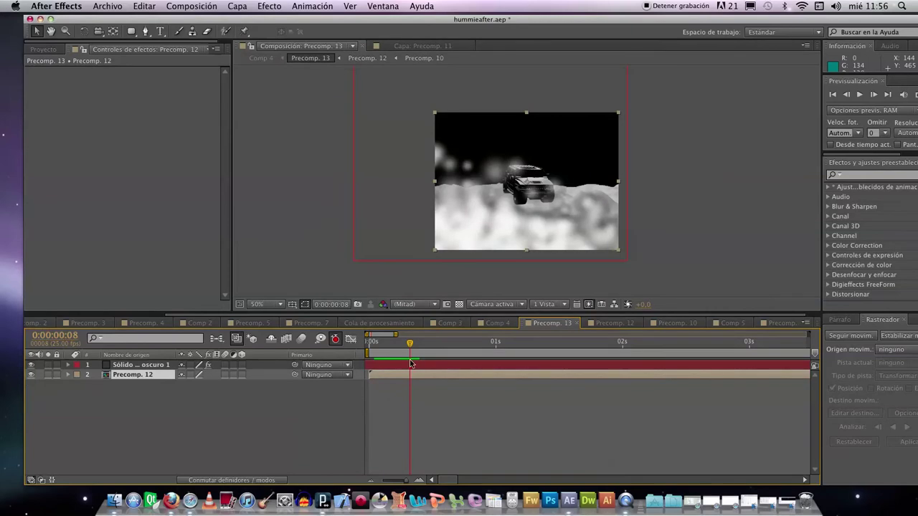
pyautogui.doubleClick(386, 376)
pyautogui.doubleClick(382, 366)
pyautogui.moveTo(379, 343); pyautogui.dragTo(413, 343)
pyautogui.click(612, 323)
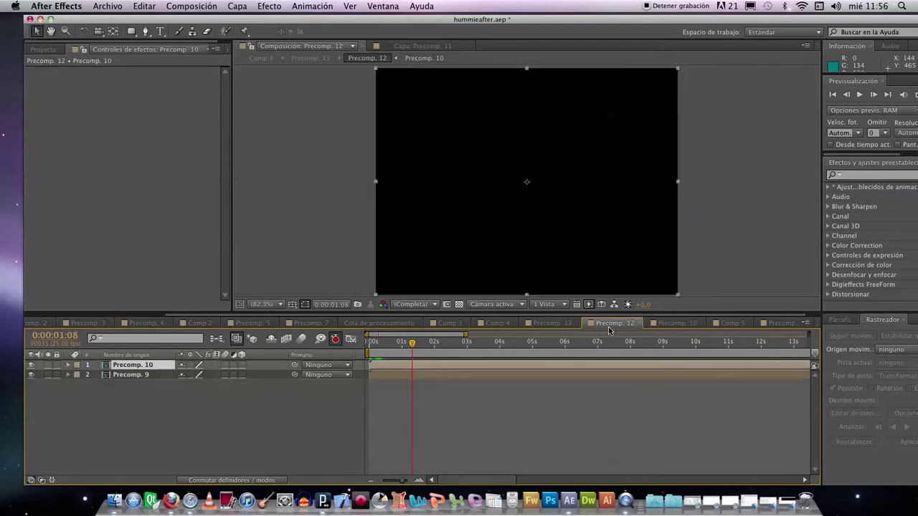
pyautogui.doubleClick(408, 374)
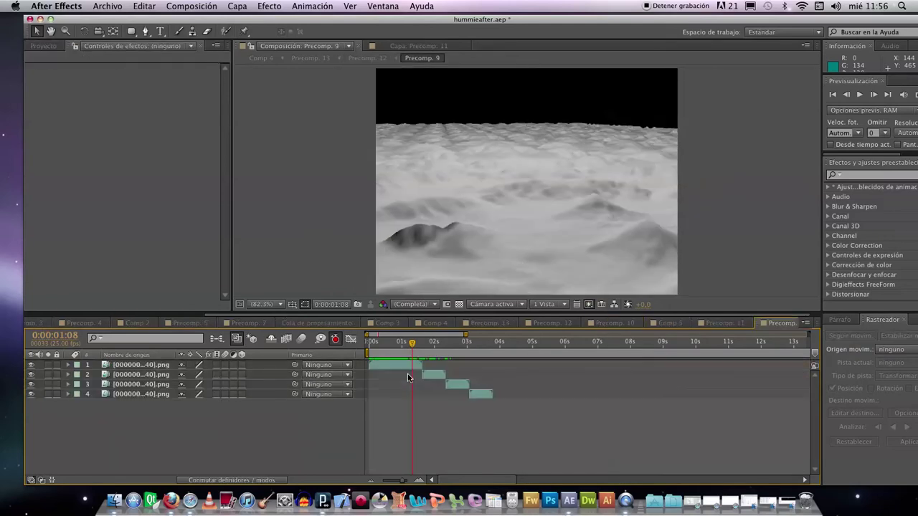
# Go back to Comp 5 and scrub its first frames to review the spray against the Hummer.
pyautogui.click(728, 324)
pyautogui.click(677, 327)
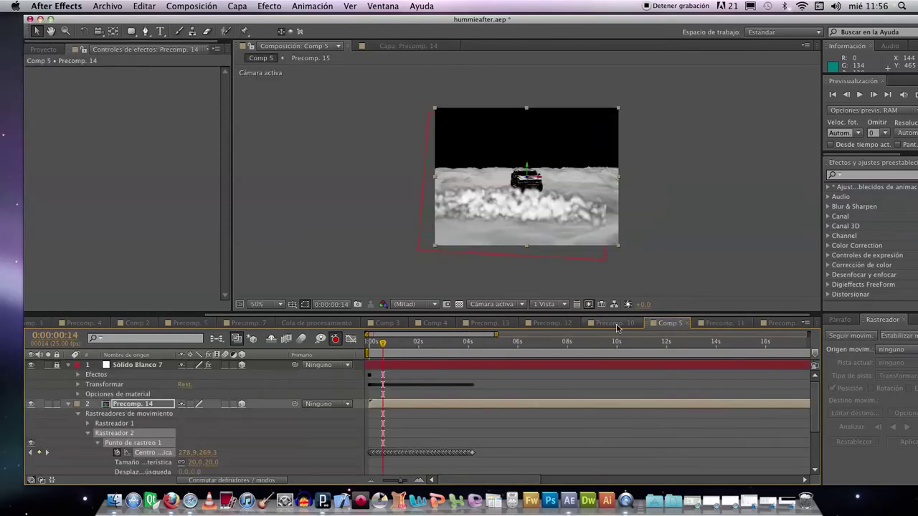
pyautogui.moveTo(382, 344)
pyautogui.mouseDown()
pyautogui.moveTo(420, 345)
pyautogui.moveTo(374, 345)
pyautogui.mouseUp()
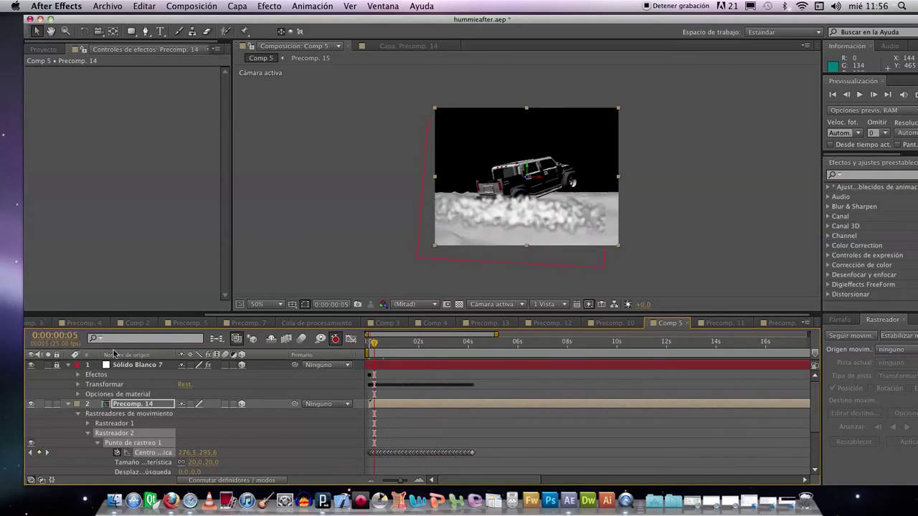
pyautogui.click(62, 370)
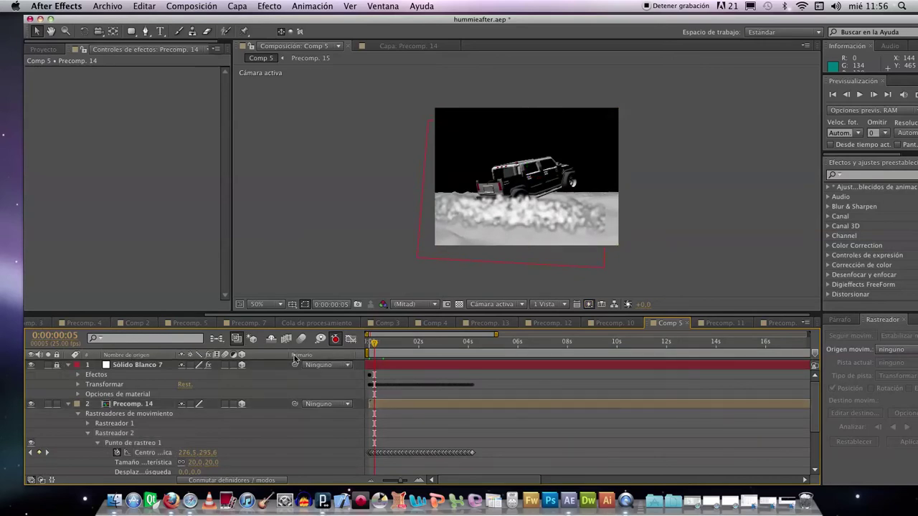
pyautogui.moveTo(378, 345)
pyautogui.mouseDown()
pyautogui.moveTo(417, 347)
pyautogui.moveTo(368, 346)
pyautogui.mouseUp()
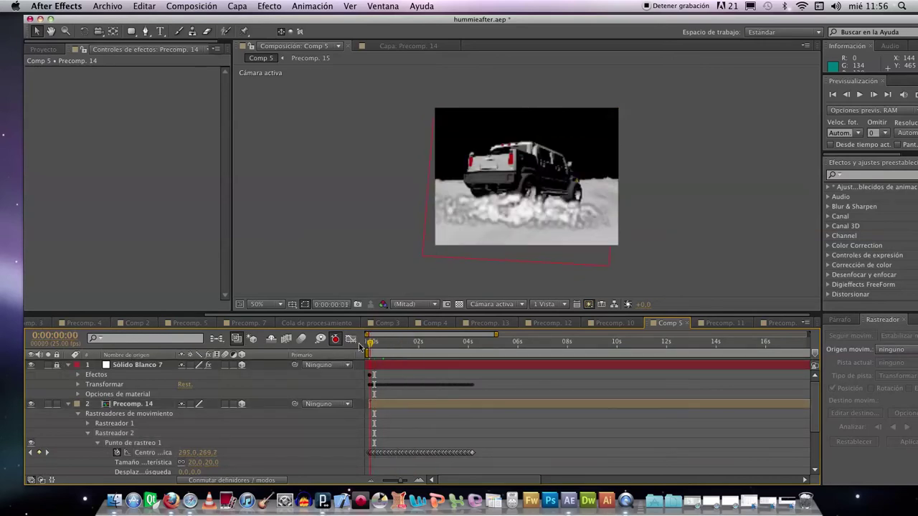
# Compare Comp 4 with Precomp. 13, then rewind Comp 4 to its first frame.
pyautogui.click(439, 324)
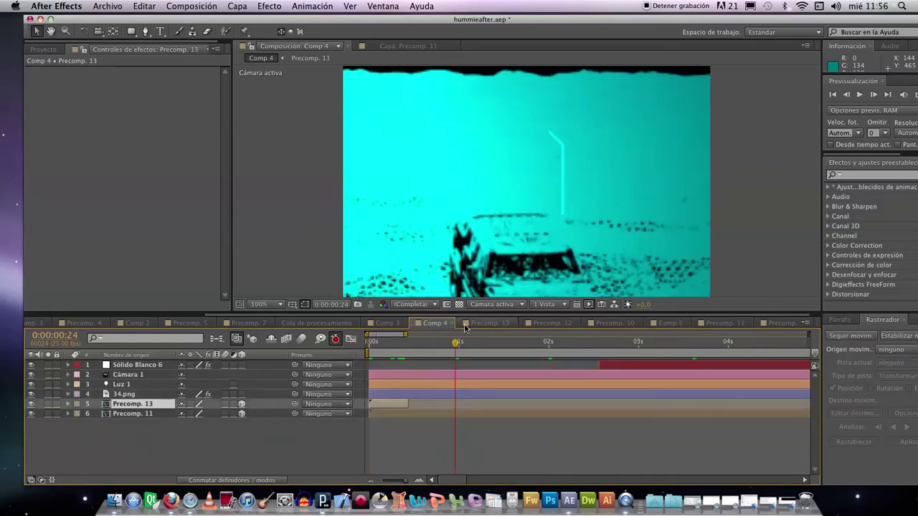
pyautogui.click(484, 323)
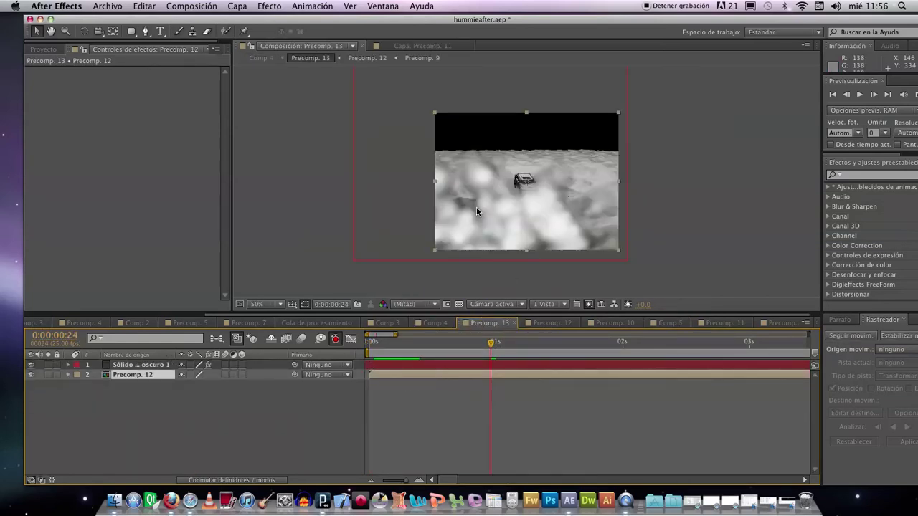
pyautogui.click(440, 321)
pyautogui.moveTo(456, 342); pyautogui.dragTo(359, 353)
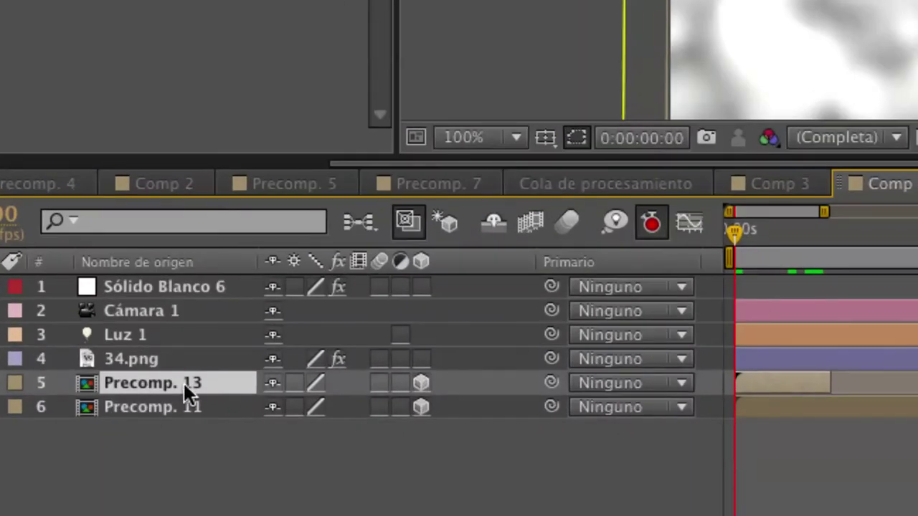
# Set the Comp 4 viewer magnification to 50%.
pyautogui.rightClick(185, 380)
pyautogui.rightClick(138, 425)
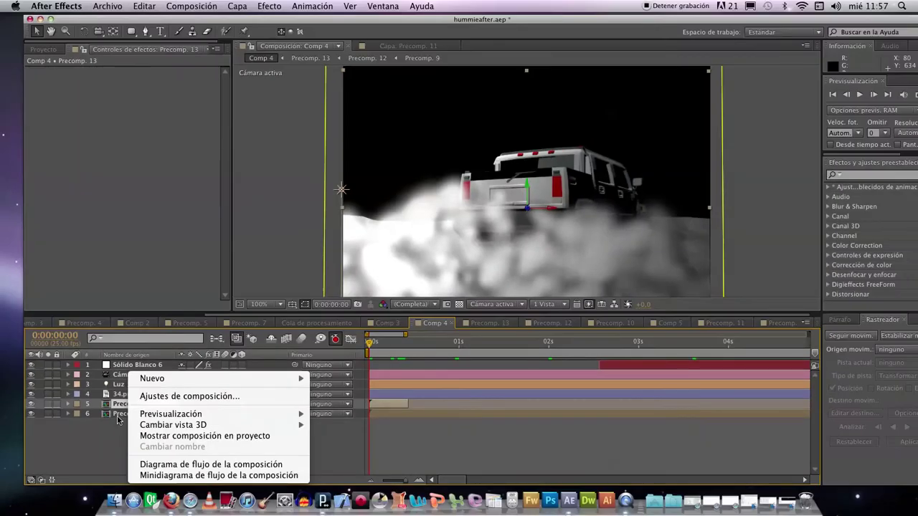
pyautogui.click(100, 246)
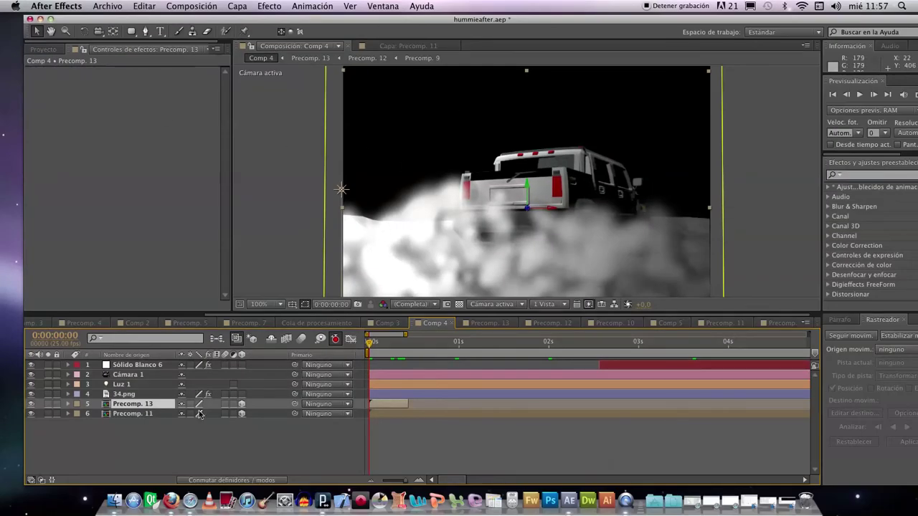
pyautogui.click(280, 305)
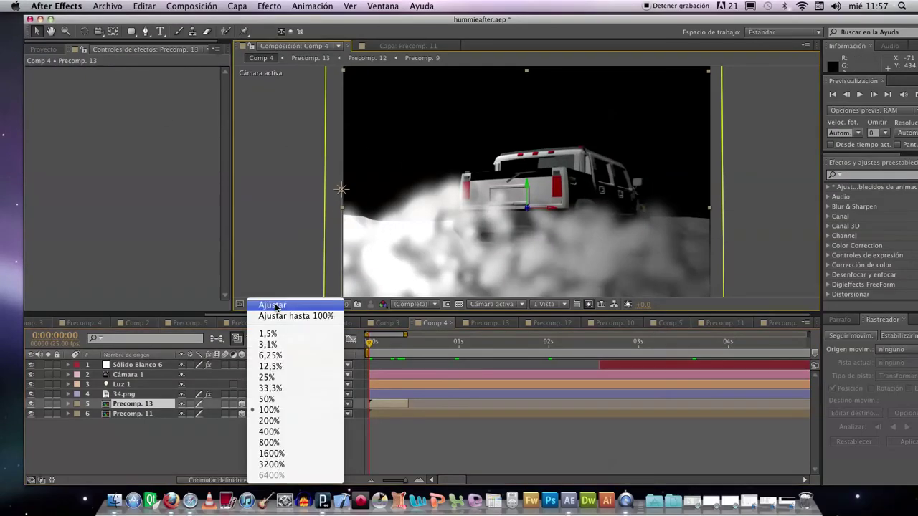
pyautogui.click(277, 399)
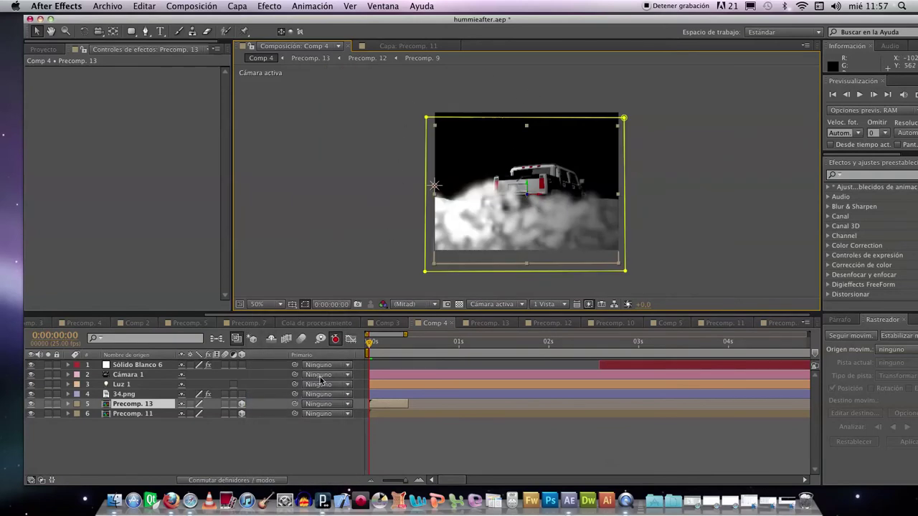
# Reveal the mask path keyframes of Precomp. 13 and scrub through them to examine the wipe to wireframe.
pyautogui.click(67, 404)
pyautogui.click(75, 416)
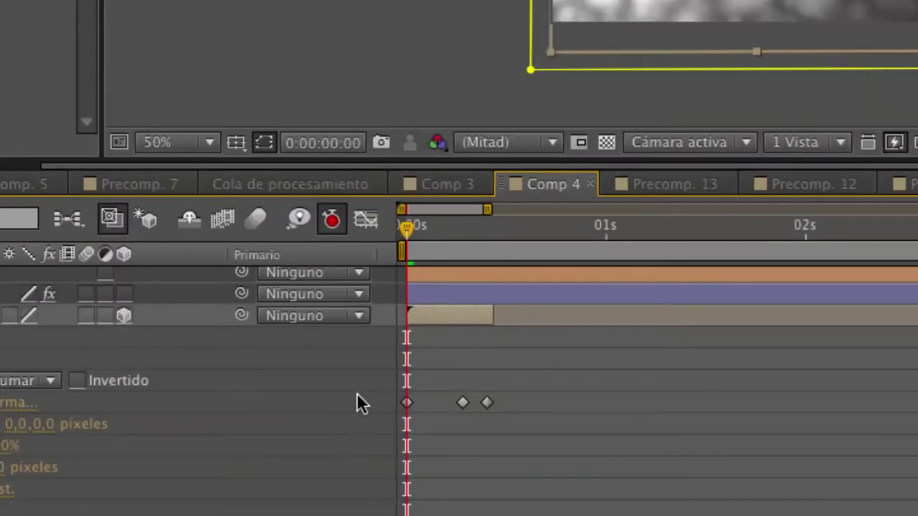
pyautogui.moveTo(407, 228); pyautogui.dragTo(487, 228)
pyautogui.press('pageup')
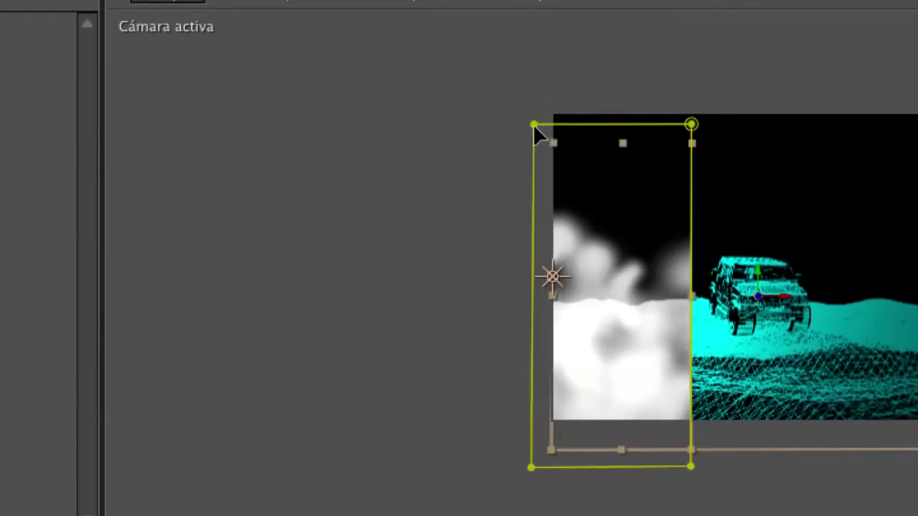
# Try adjusting the upper corners of the Precomp. 13 mask at frame 9, and remove the extra mask path keyframe.
pyautogui.moveTo(533, 124); pyautogui.dragTo(533, 117)
pyautogui.moveTo(690, 124); pyautogui.dragTo(691, 117)
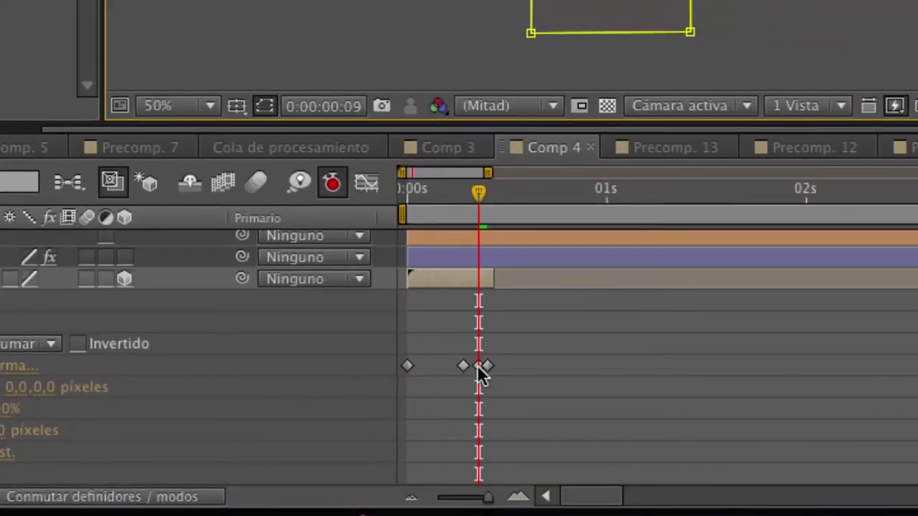
pyautogui.click(478, 365)
pyautogui.moveTo(478, 366); pyautogui.dragTo(461, 365)
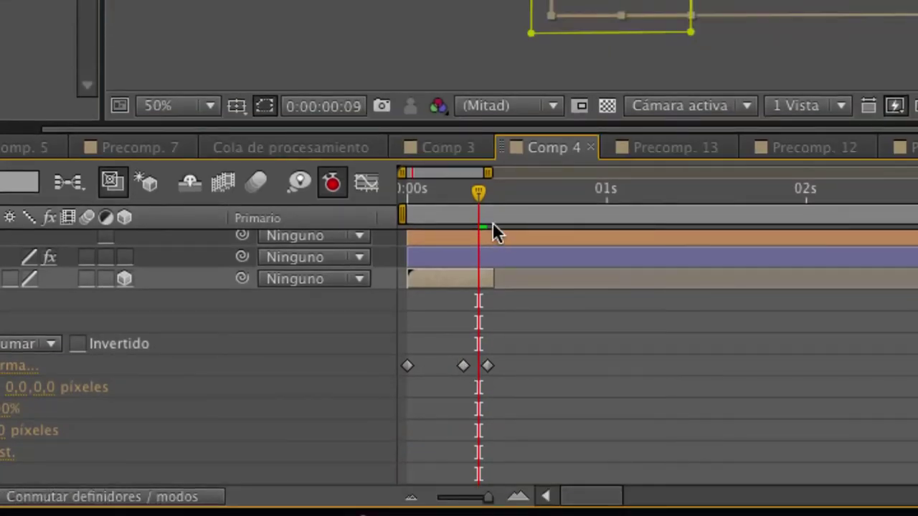
# Scrub the Precomp. 13 mask wipe up to frame 10, collapse the layer and rewind Comp 4 to its first frame.
pyautogui.moveTo(470, 195); pyautogui.dragTo(435, 213)
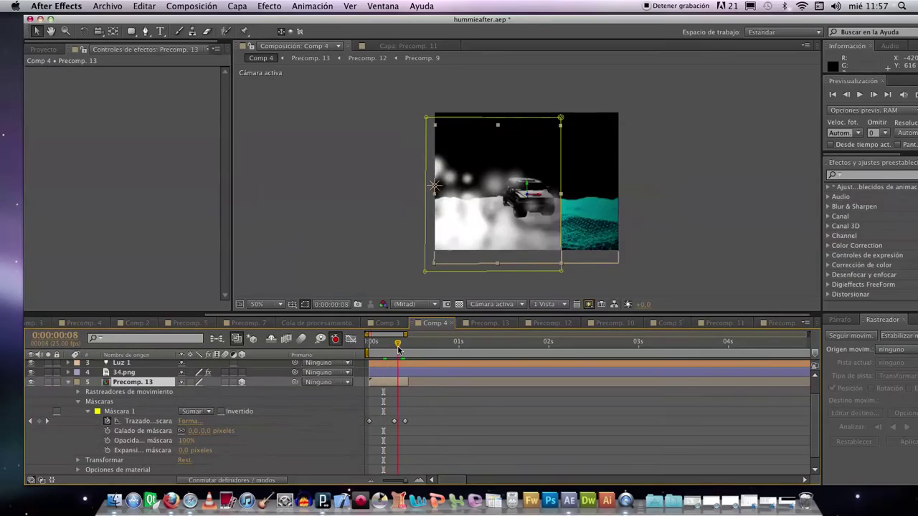
pyautogui.moveTo(406, 342)
pyautogui.mouseDown()
pyautogui.moveTo(416, 339)
pyautogui.moveTo(397, 347)
pyautogui.moveTo(406, 347)
pyautogui.mouseUp()
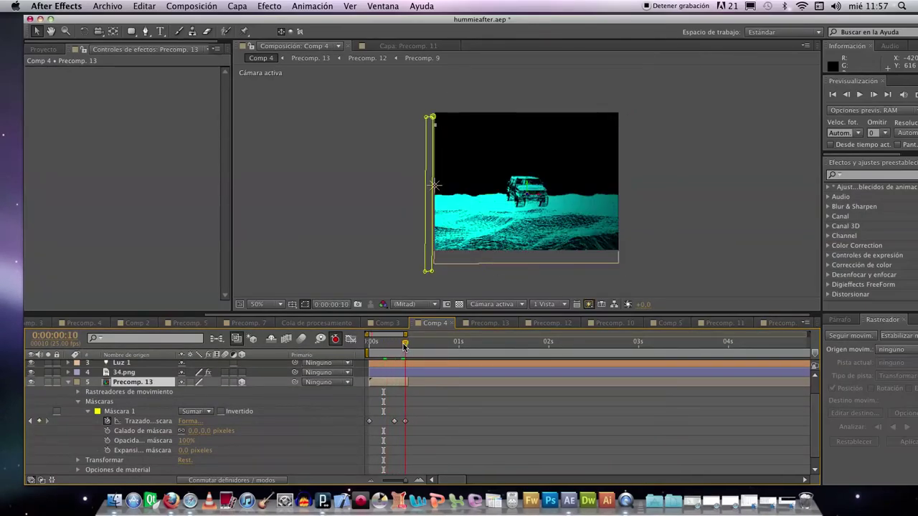
pyautogui.click(70, 384)
pyautogui.moveTo(405, 345); pyautogui.dragTo(286, 351)
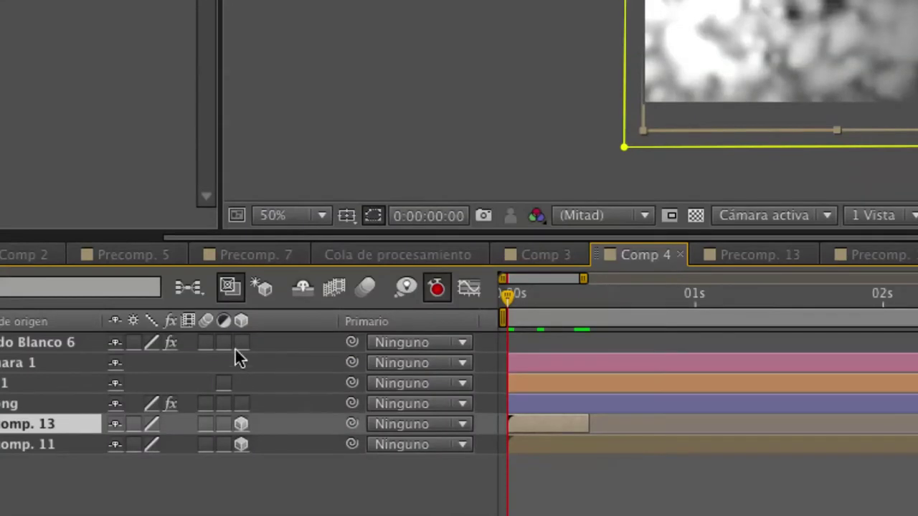
# Make Sólido Blanco 6 a 3D layer and check the transform properties of Cámara 1.
pyautogui.click(241, 366)
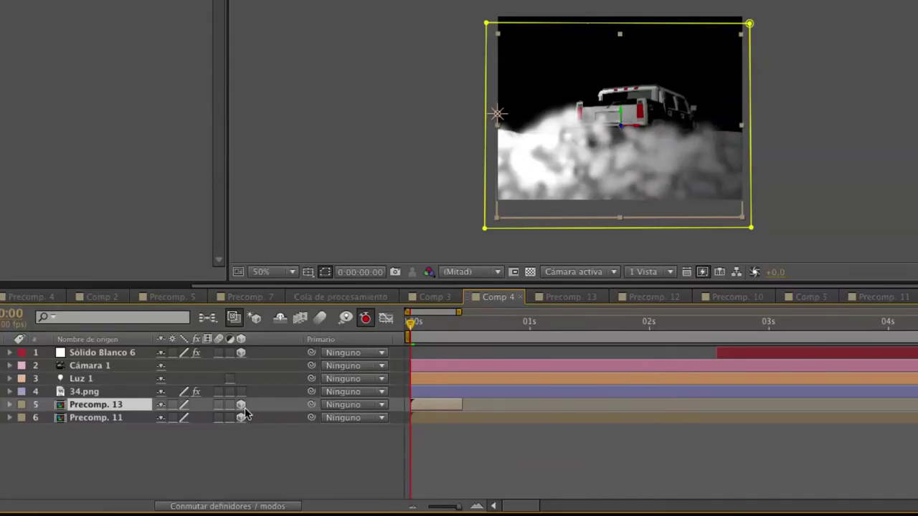
pyautogui.moveTo(443, 330); pyautogui.dragTo(409, 330)
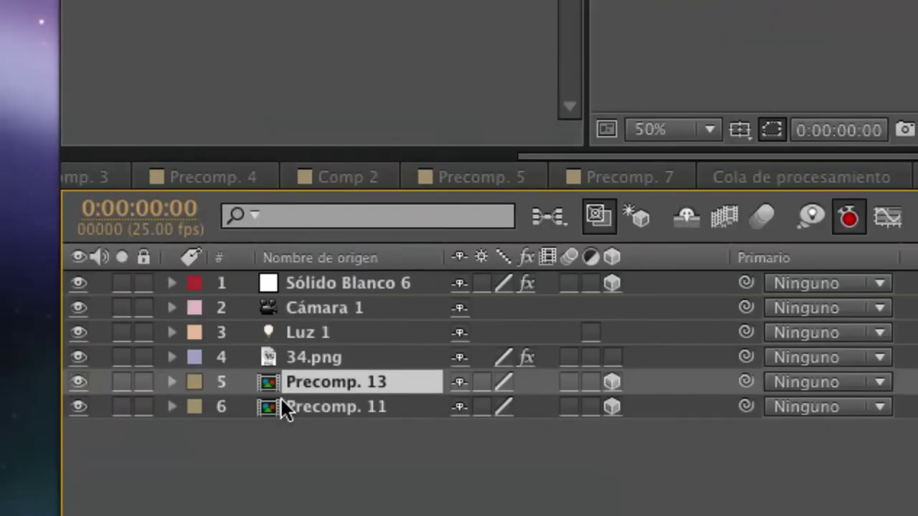
pyautogui.click(172, 308)
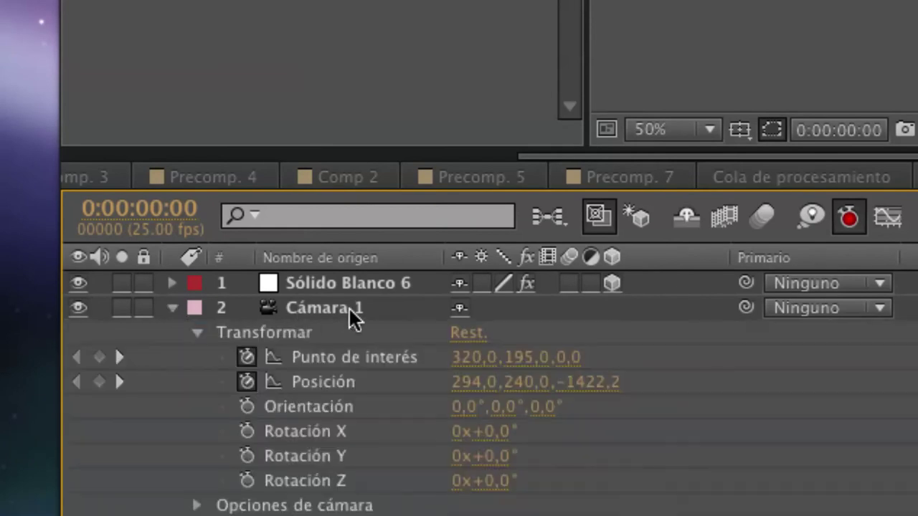
pyautogui.click(173, 308)
pyautogui.click(430, 6)
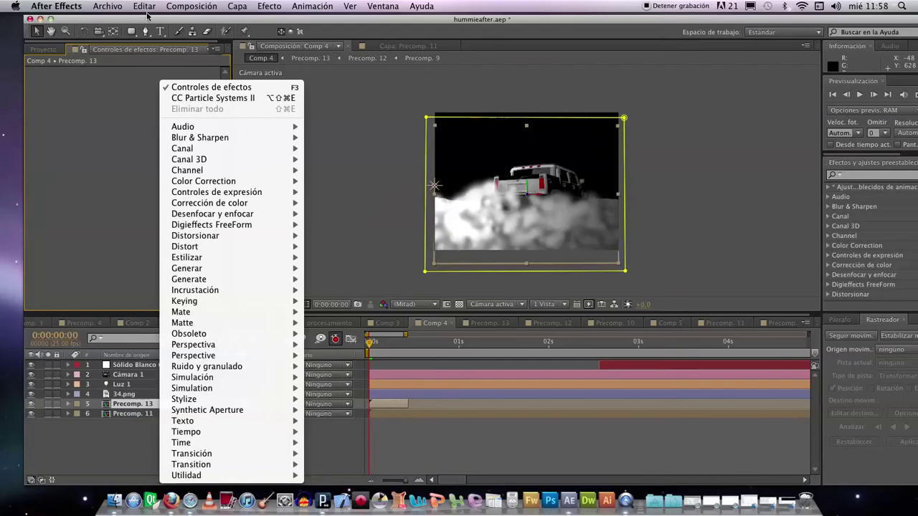
pyautogui.click(243, 7)
pyautogui.click(244, 7)
pyautogui.moveTo(248, 19)
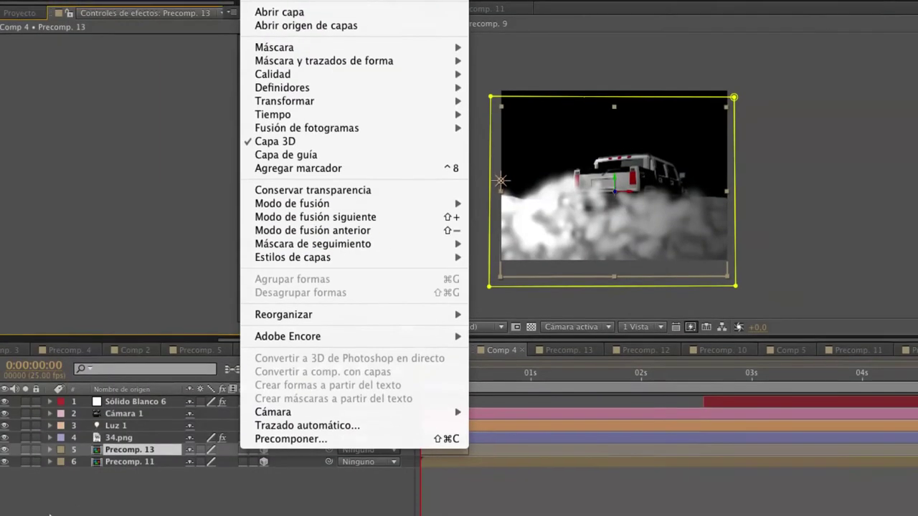
pyautogui.click(114, 429)
# Keyframe the intensity of Luz 1 at the first frame and raise it to 205%.
pyautogui.click(114, 424)
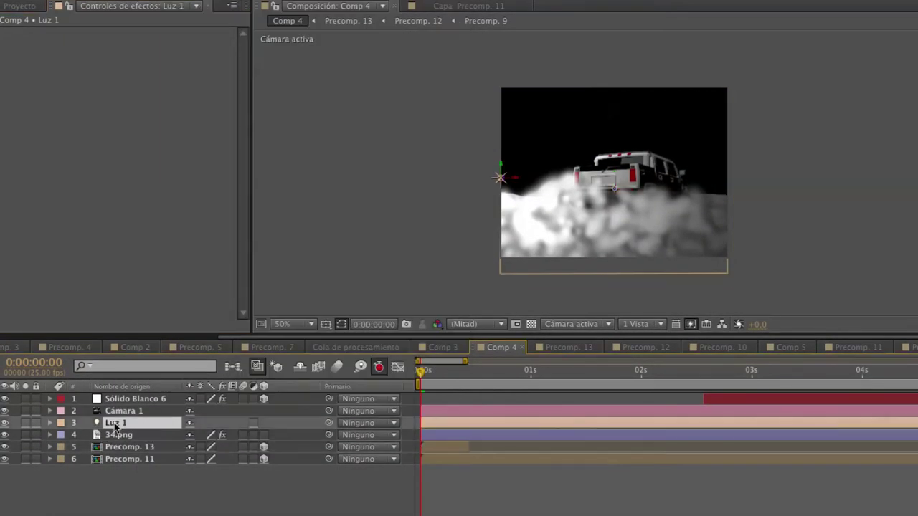
pyautogui.click(49, 422)
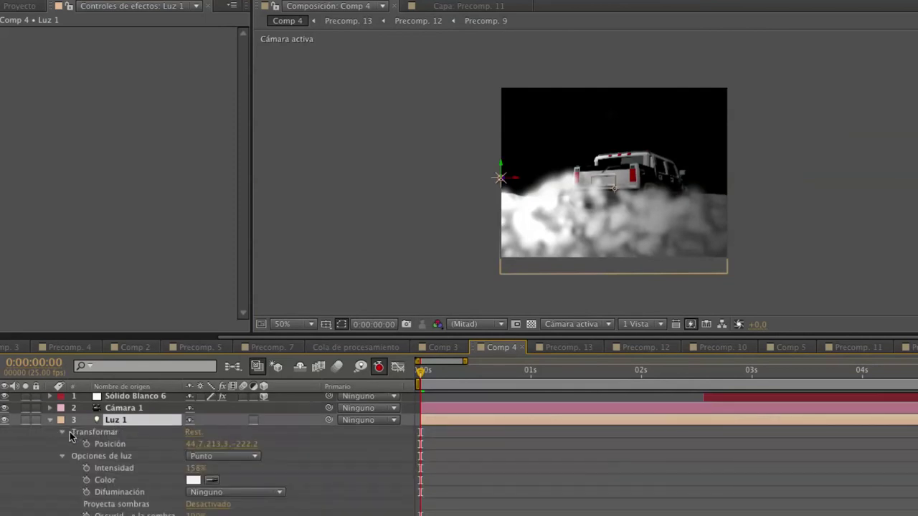
pyautogui.click(86, 467)
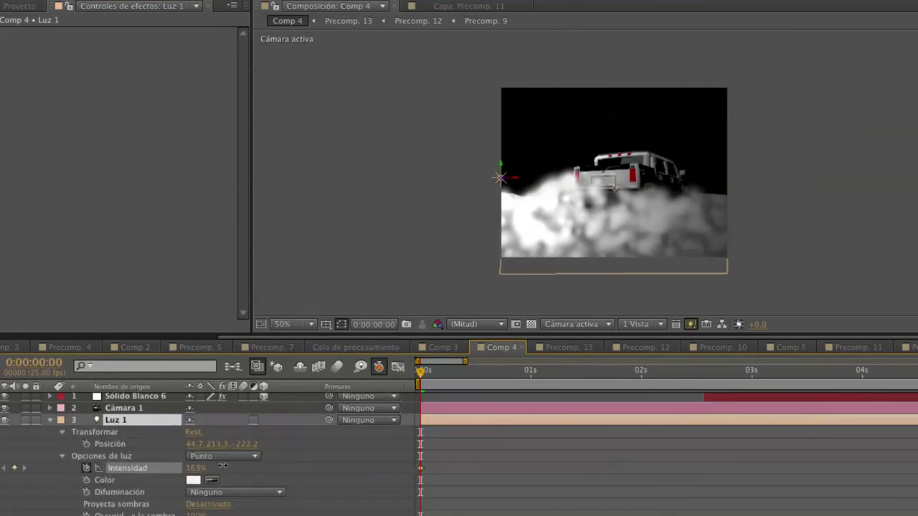
pyautogui.moveTo(203, 459); pyautogui.dragTo(190, 428)
# Keyframe the position of Luz 1 at the first frame, set to 31.7, 213.3, -166.2, and collapse the layer.
pyautogui.hotkey('alt', 'shift', 'p')
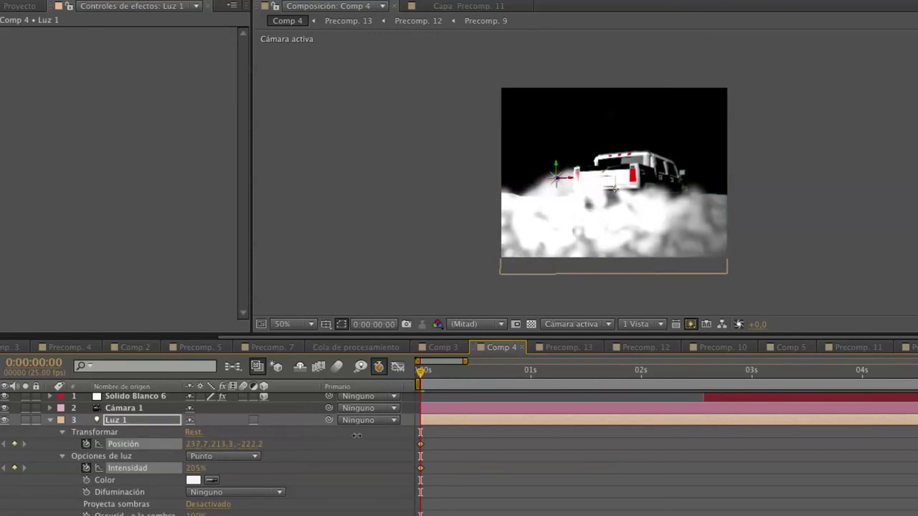
pyautogui.moveTo(194, 443); pyautogui.dragTo(169, 473)
pyautogui.moveTo(260, 444)
pyautogui.mouseDown()
pyautogui.moveTo(170, 437)
pyautogui.moveTo(262, 428)
pyautogui.mouseUp()
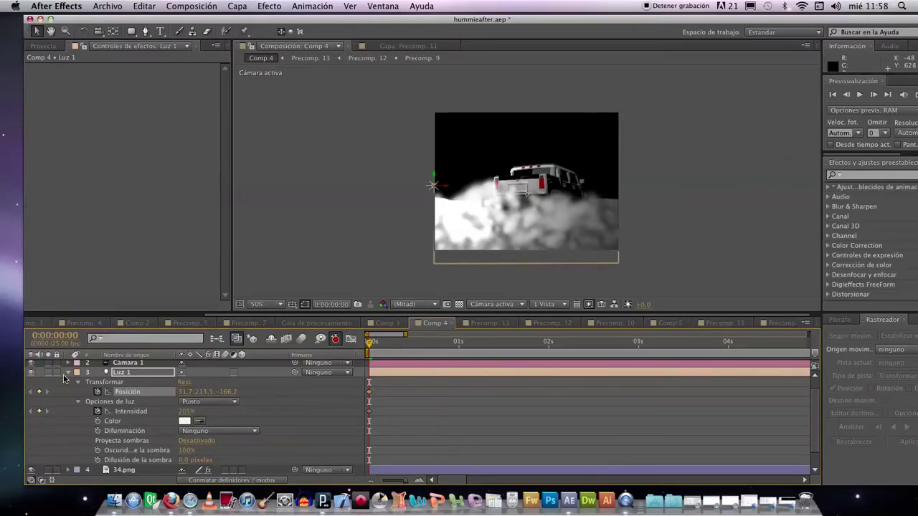
pyautogui.click(68, 373)
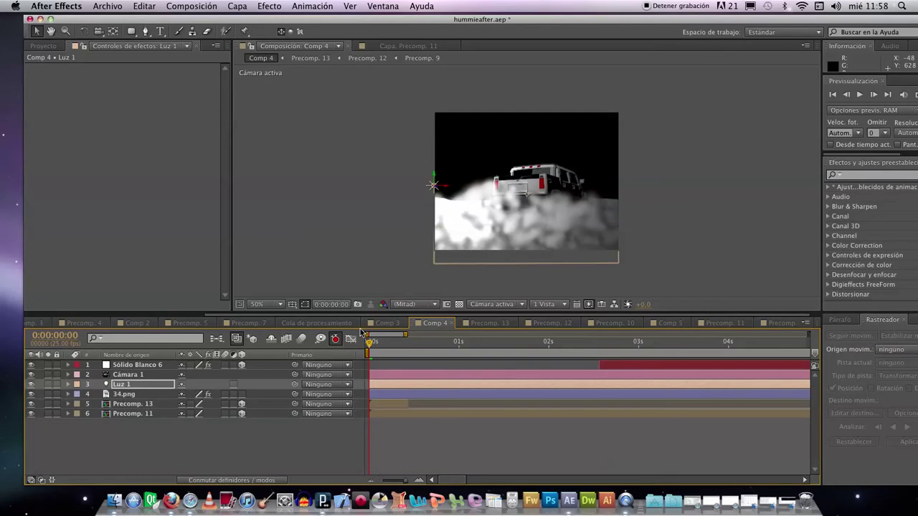
# Reveal the keyframes of Cámara 1 and scrub to frame 17 to examine the camera's push-in on the wireframe Hummer.
pyautogui.moveTo(368, 345); pyautogui.dragTo(413, 344)
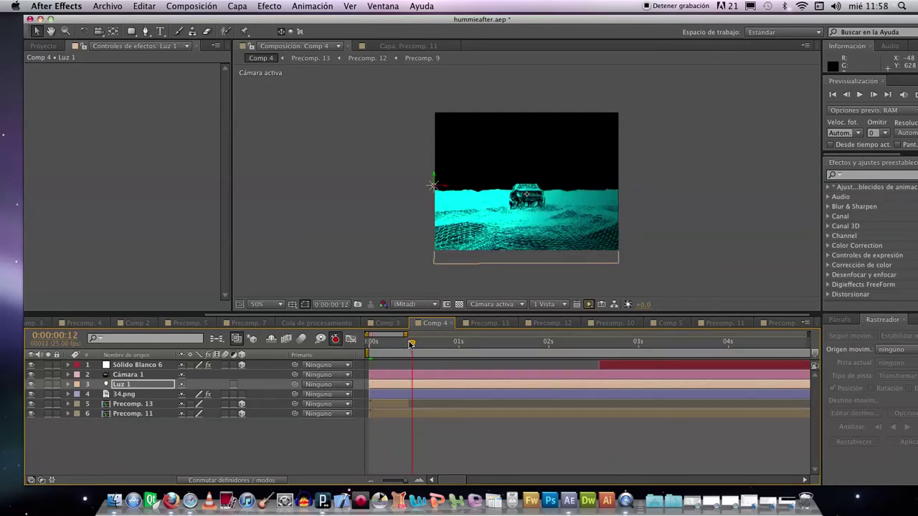
pyautogui.click(69, 374)
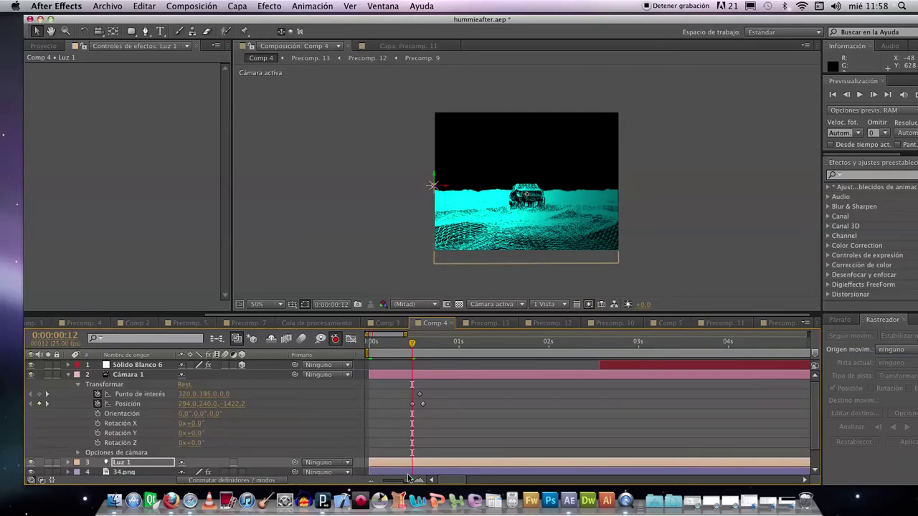
pyautogui.moveTo(407, 483); pyautogui.dragTo(406, 483)
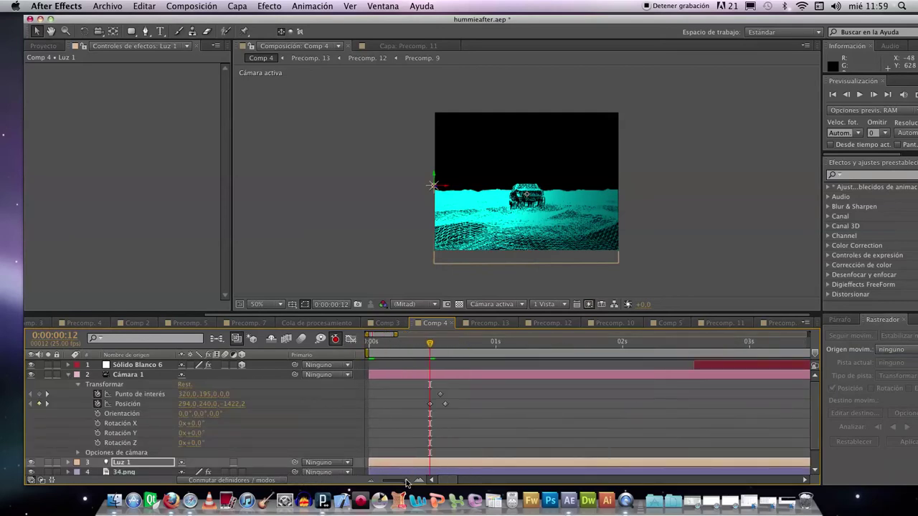
pyautogui.moveTo(474, 345); pyautogui.dragTo(515, 344)
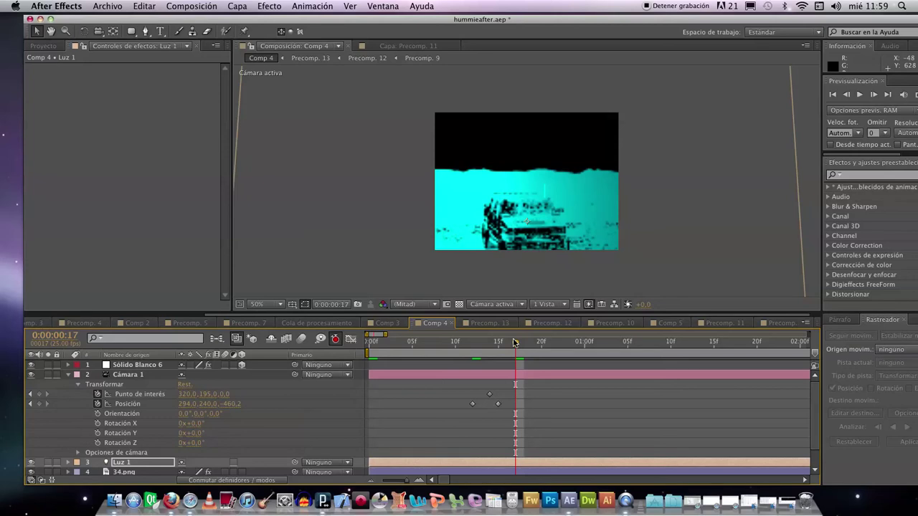
# Inspect the callout line above the wireframe Hummer up close at frame 24, and scrub Comp 4 to 0:00:01:20.
pyautogui.moveTo(515, 345); pyautogui.dragTo(578, 343)
pyautogui.press('.')
pyautogui.press('.')
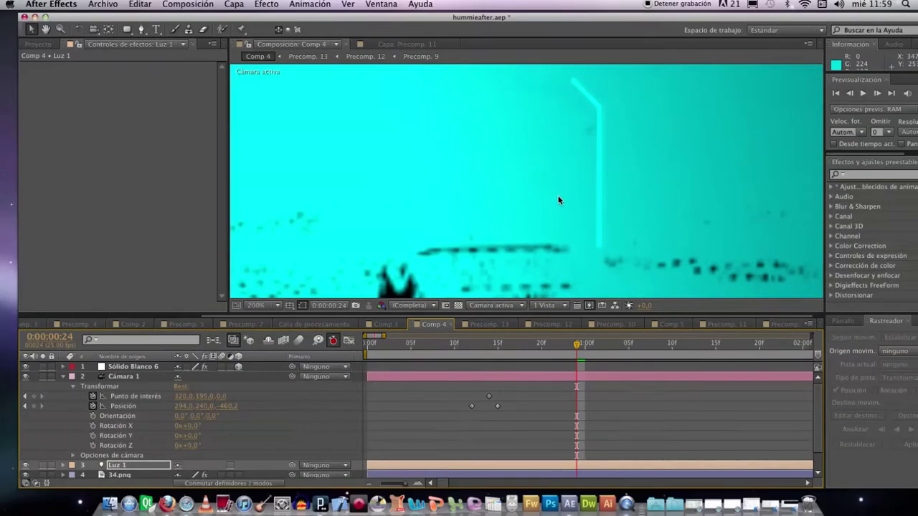
pyautogui.press('.')
pyautogui.press('.')
pyautogui.press(',')
pyautogui.press(',')
pyautogui.press(',')
pyautogui.press(',')
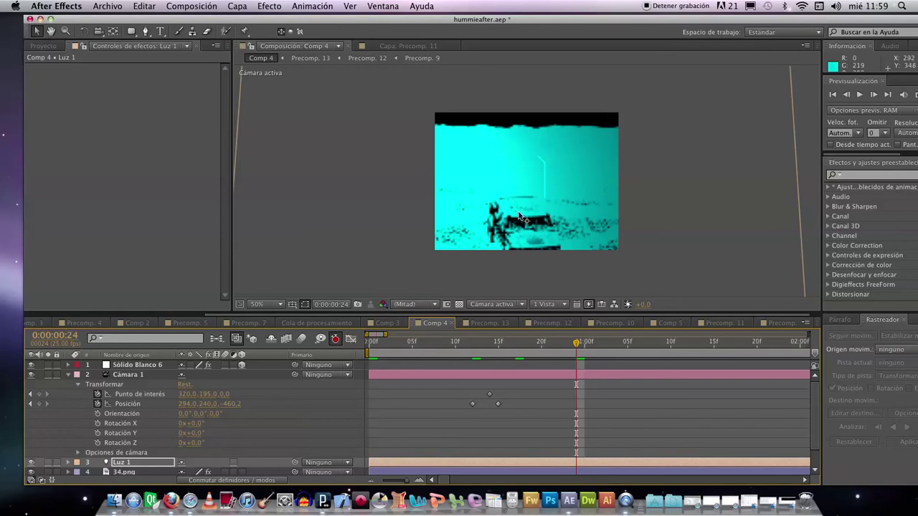
pyautogui.moveTo(575, 349); pyautogui.dragTo(757, 351)
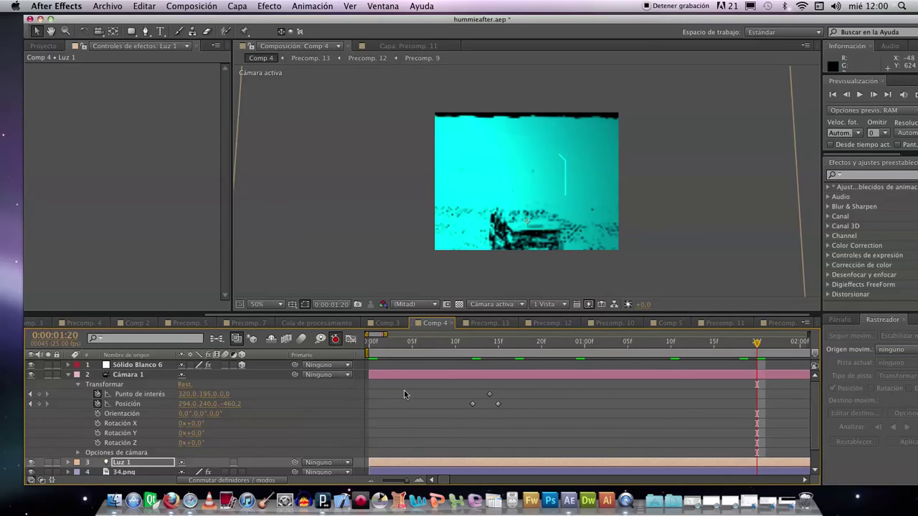
# Delete the Sólido Blanco 6 layer from Comp 4.
pyautogui.moveTo(407, 480); pyautogui.dragTo(392, 484)
pyautogui.moveTo(391, 344)
pyautogui.mouseDown()
pyautogui.moveTo(437, 347)
pyautogui.moveTo(393, 345)
pyautogui.mouseUp()
pyautogui.moveTo(400, 344); pyautogui.dragTo(383, 343)
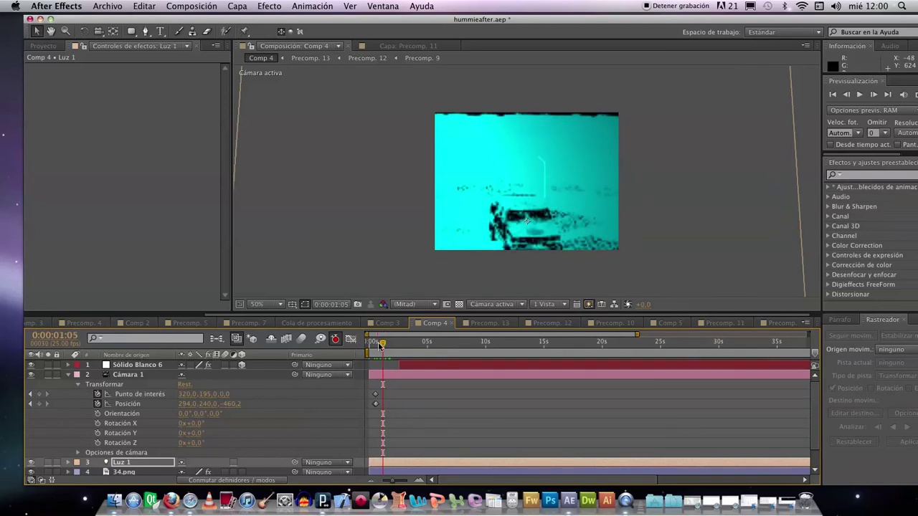
pyautogui.click(414, 365)
pyautogui.press('Delete')
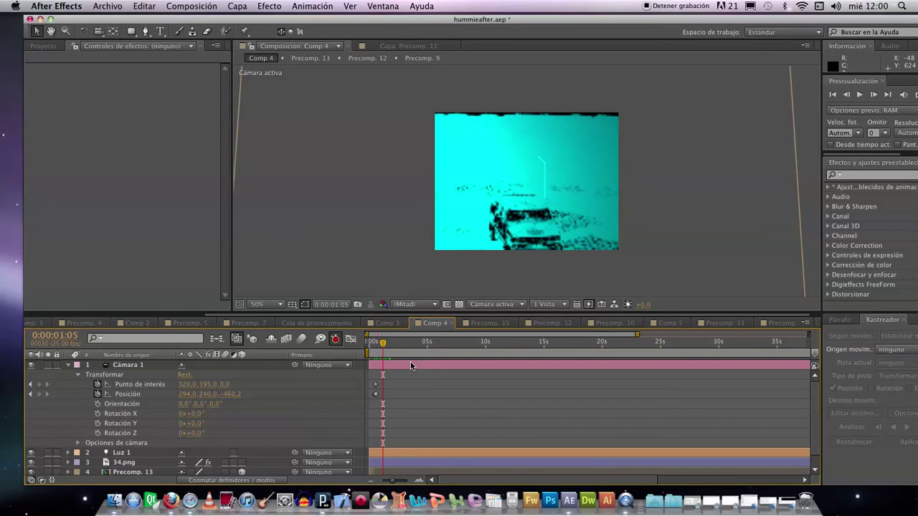
# Rewind Comp 4 and play it to review the camera move and the callout line.
pyautogui.moveTo(385, 345)
pyautogui.mouseDown()
pyautogui.moveTo(403, 346)
pyautogui.moveTo(369, 344)
pyautogui.moveTo(387, 344)
pyautogui.mouseUp()
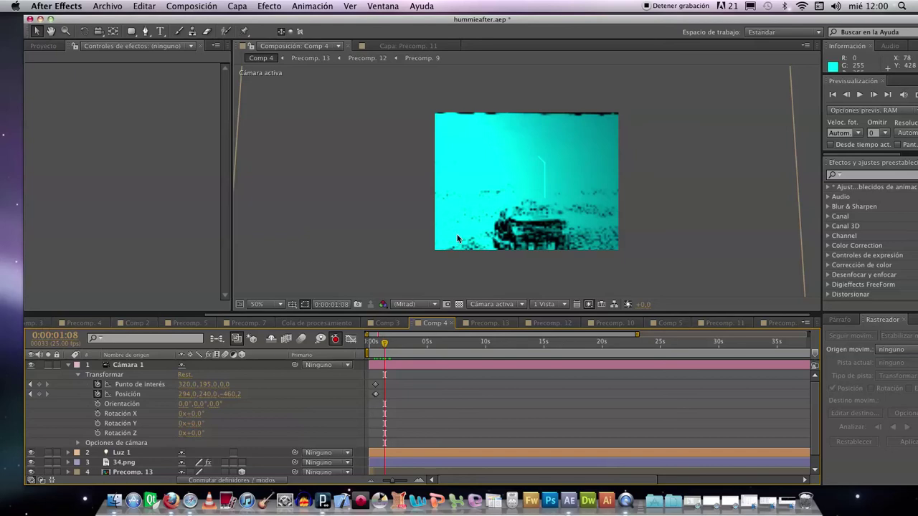
pyautogui.moveTo(384, 343); pyautogui.dragTo(364, 347)
pyautogui.press('space')
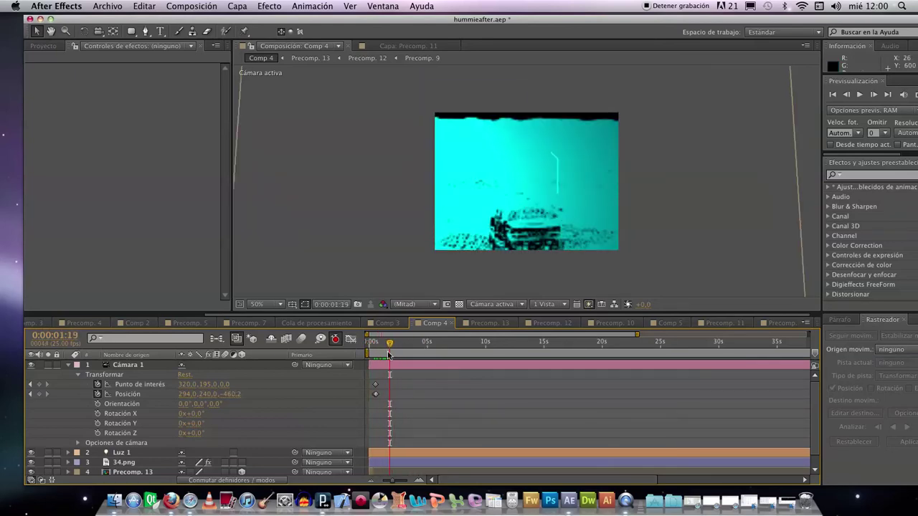
# Collapse Cámara 1 and delete the 34.png layer from Comp 4.
pyautogui.click(69, 365)
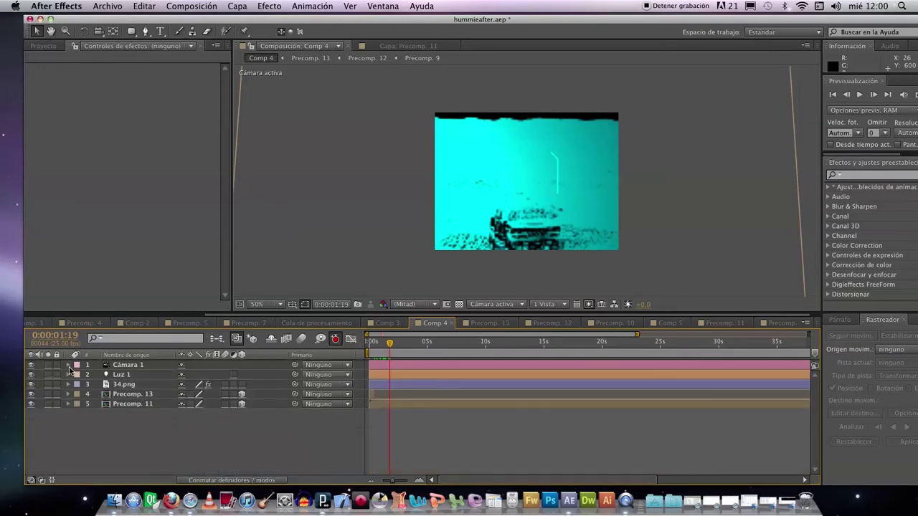
pyautogui.click(379, 388)
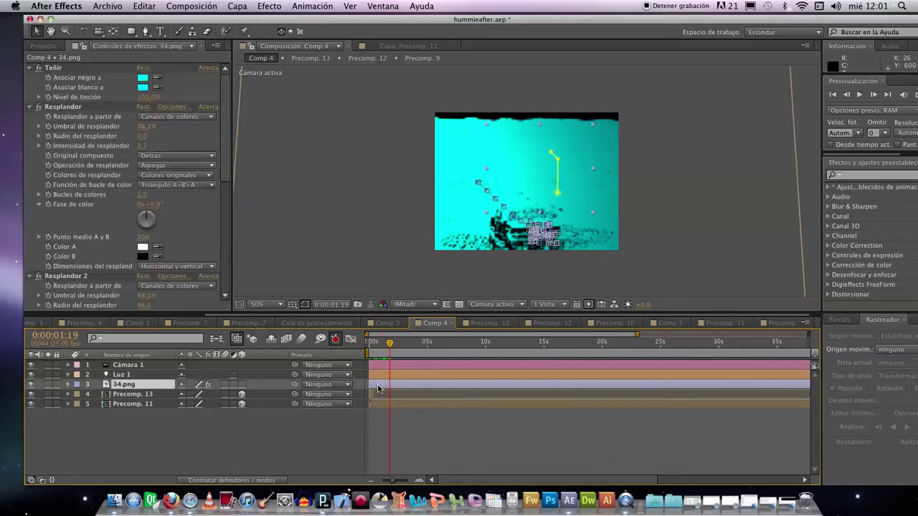
pyautogui.press('Delete')
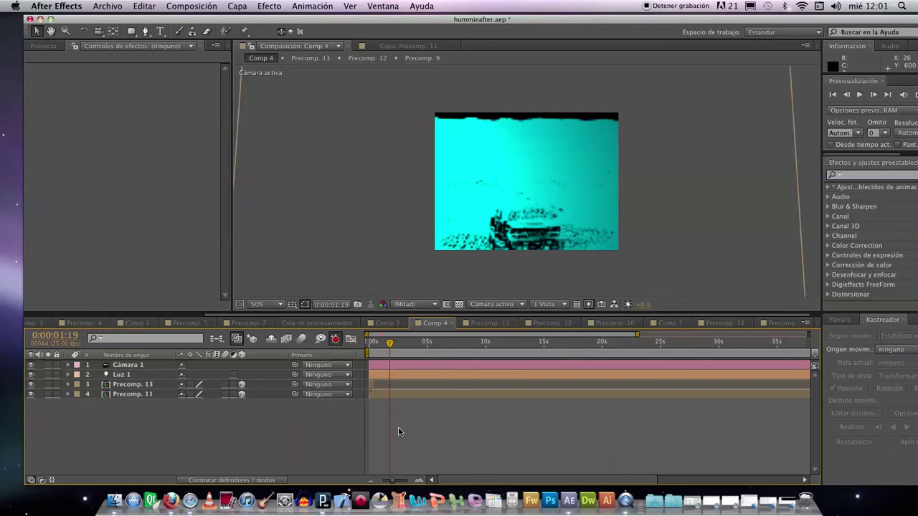
# Switch to the HRES folder in Finder and preview several PNG interface graphics, including 51.png.
pyautogui.click(761, 503)
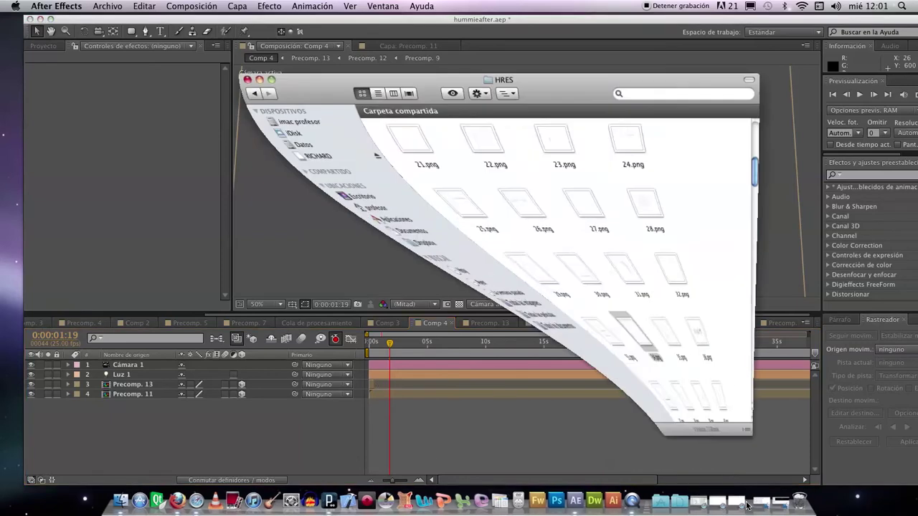
pyautogui.press('space')
pyautogui.press('space')
pyautogui.click(470, 213)
pyautogui.press('space')
pyautogui.press('space')
pyautogui.scroll(-3, 571, 323)
pyautogui.click(540, 395)
pyautogui.press('space')
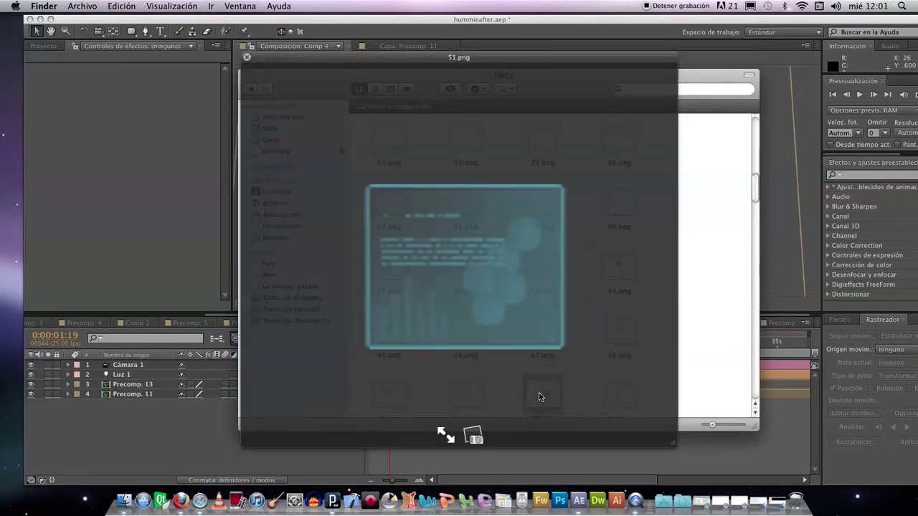
pyautogui.press('space')
pyautogui.scroll(-2, 466, 369)
pyautogui.click(397, 351)
pyautogui.press('space')
pyautogui.press('space')
# Preview the world map graphic 93.png and the interface graphic 106.png in the HRES folder.
pyautogui.scroll(-5, 567, 331)
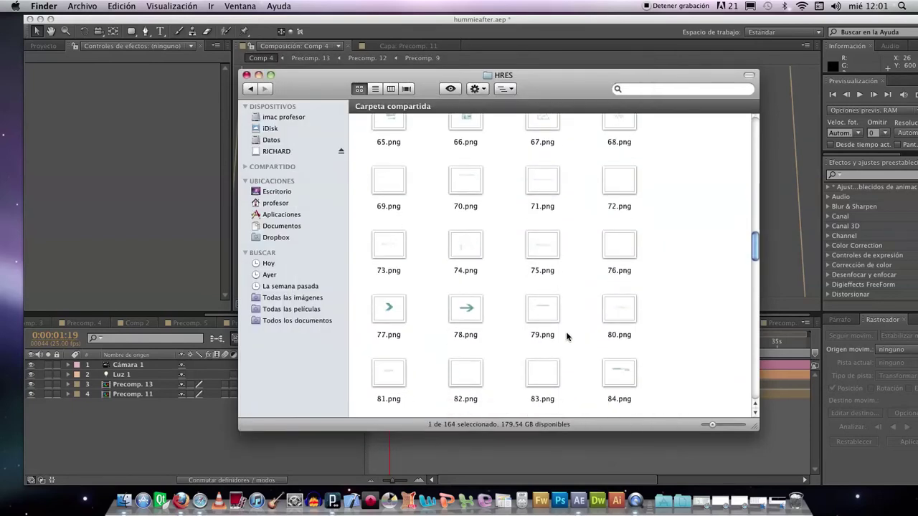
pyautogui.scroll(-5, 455, 322)
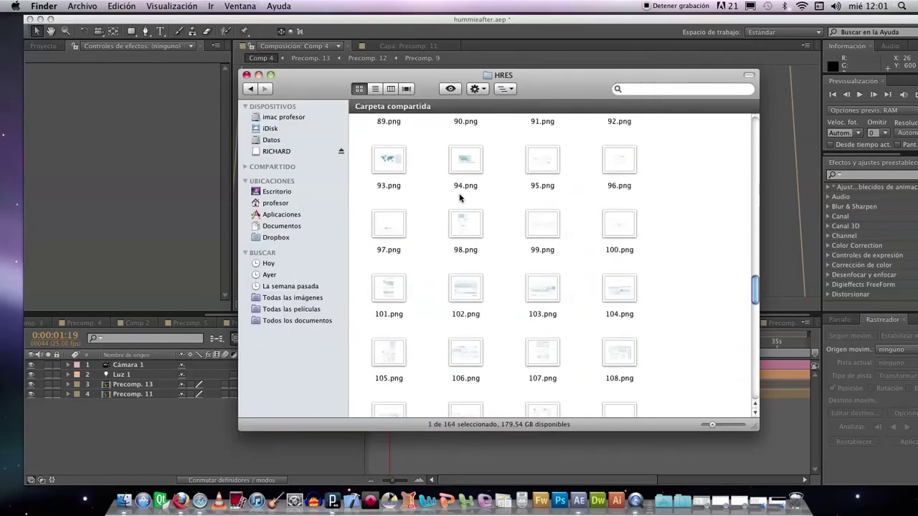
pyautogui.click(393, 172)
pyautogui.press('space')
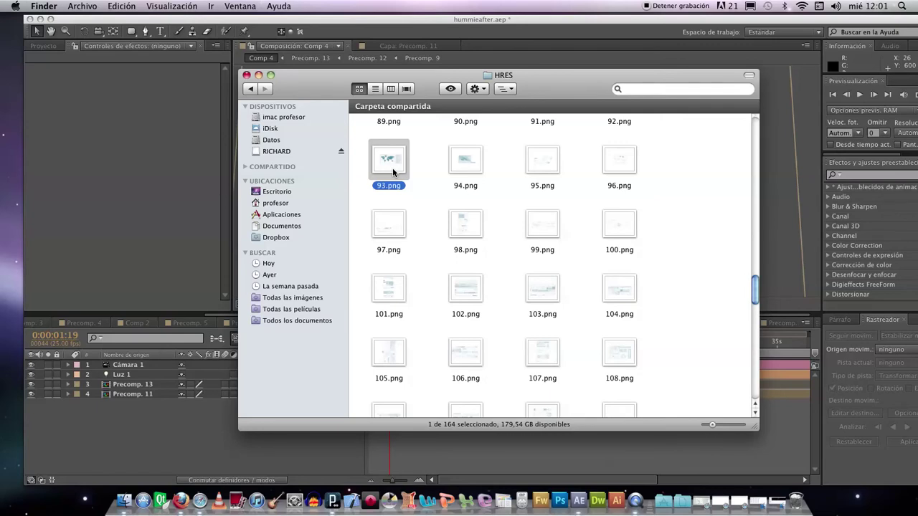
pyautogui.press('space')
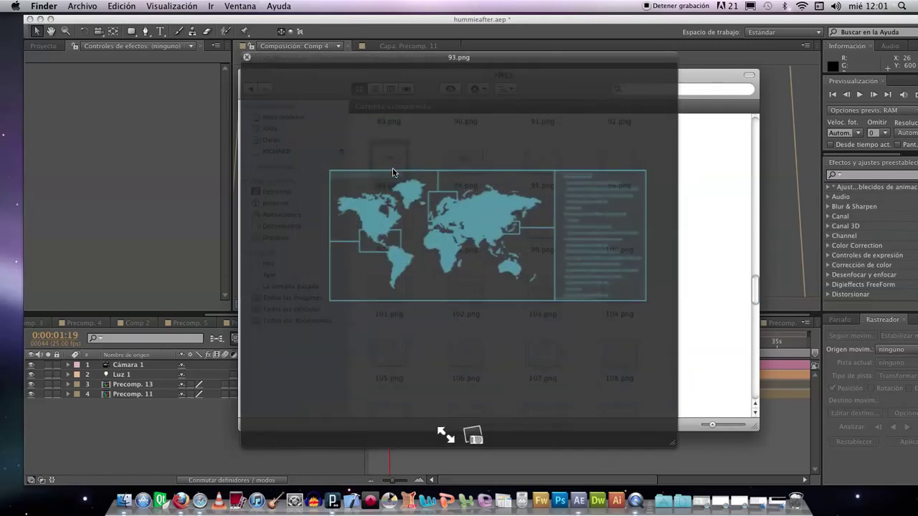
pyautogui.press('space')
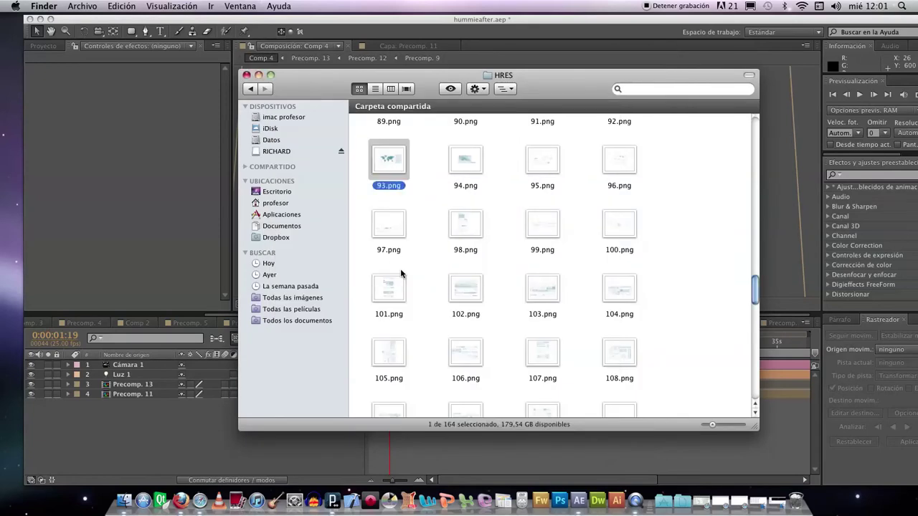
pyautogui.click(472, 353)
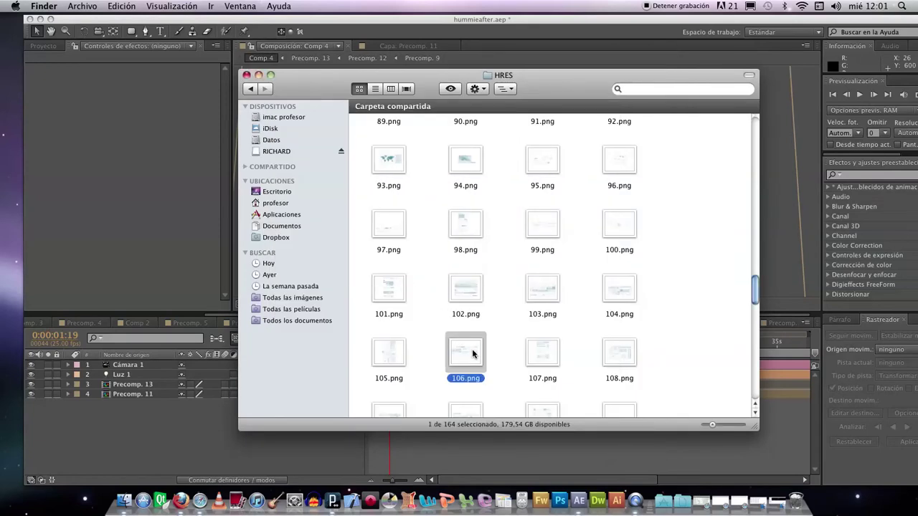
pyautogui.press('space')
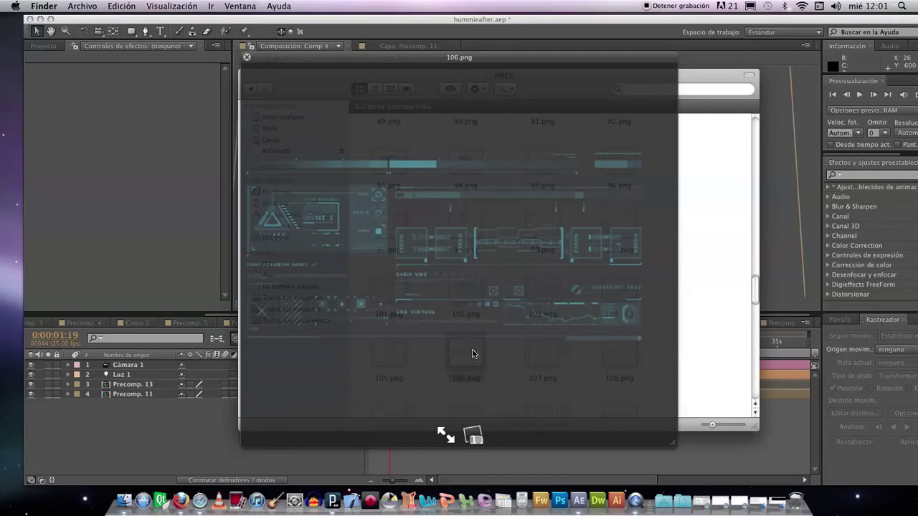
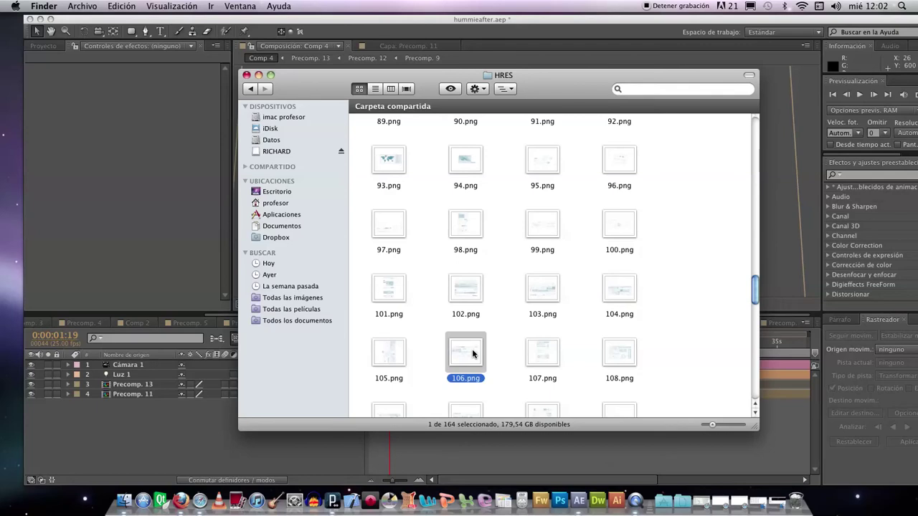
# Switch to Safari and look through the 850+ Super Cool Tech Brushes for Photoshop article, down to the Z-design brush sets.
pyautogui.click(779, 504)
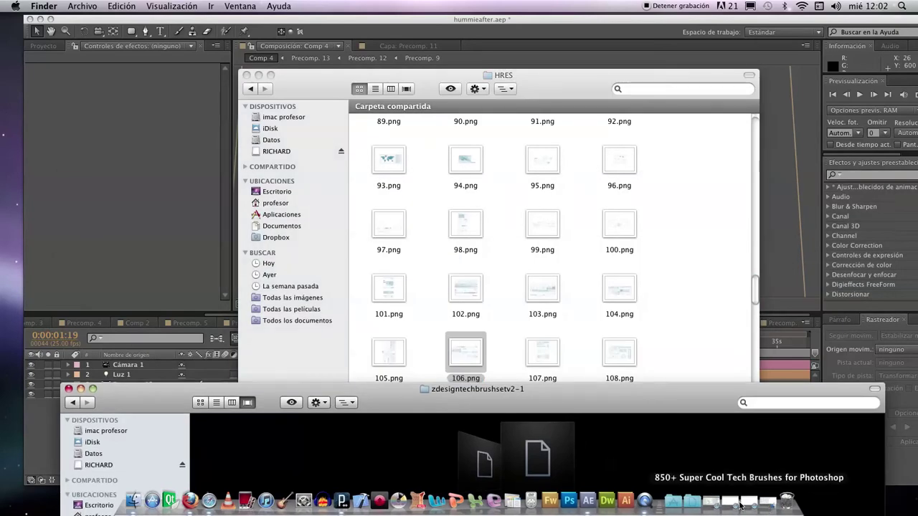
pyautogui.click(741, 505)
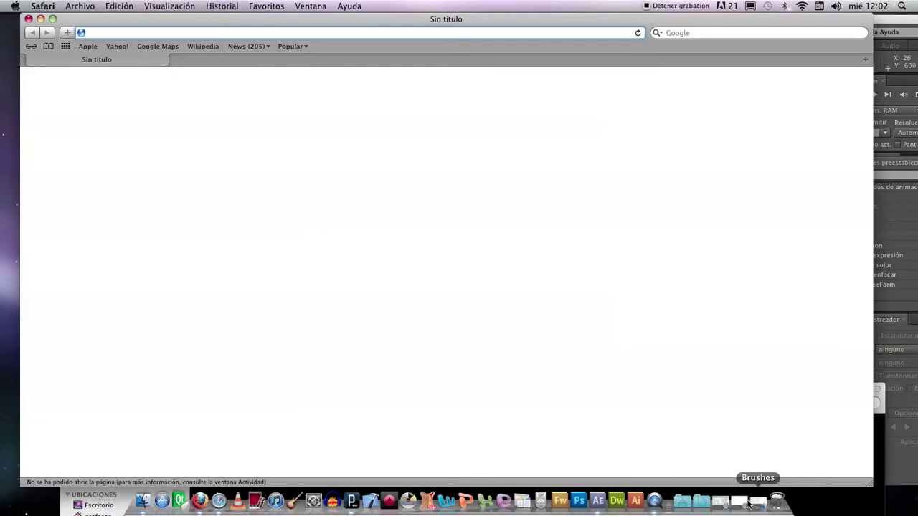
pyautogui.click(750, 504)
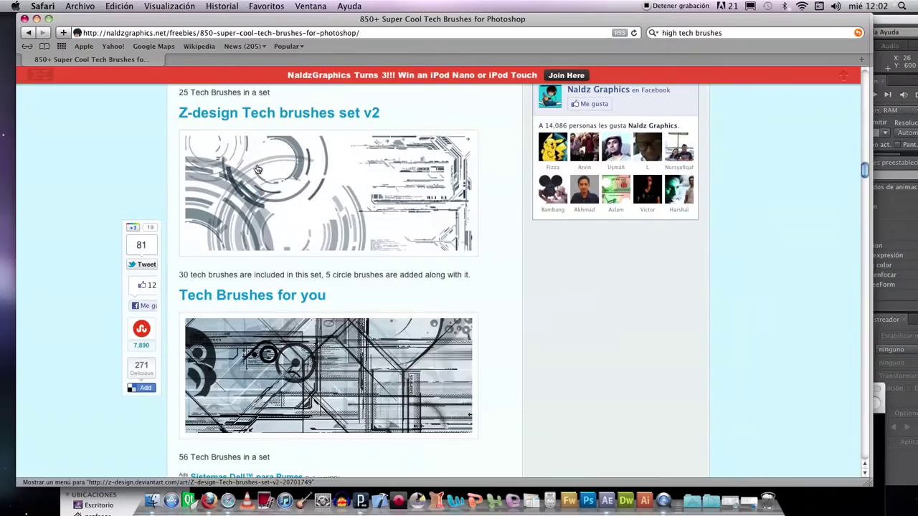
pyautogui.scroll(-10, 112, 214)
pyautogui.scroll(15, 255, 165)
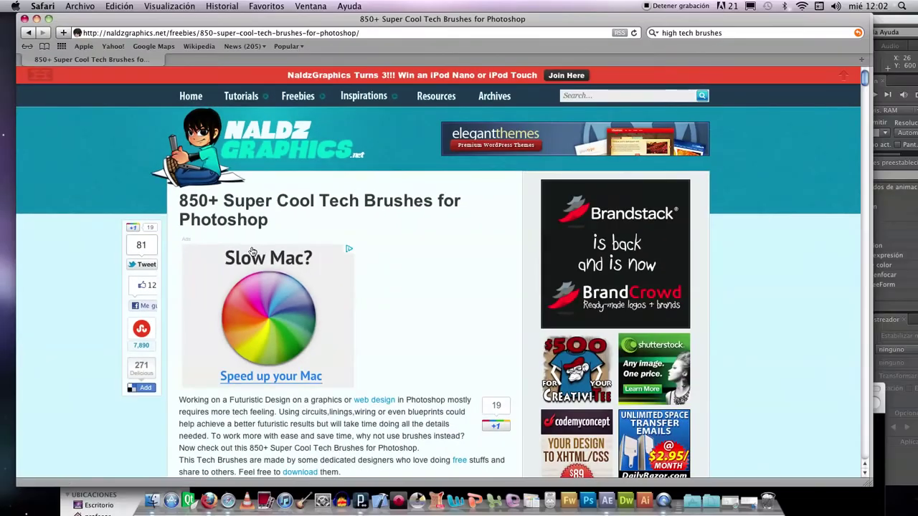
pyautogui.scroll(-10, 288, 230)
pyautogui.scroll(-15, 251, 228)
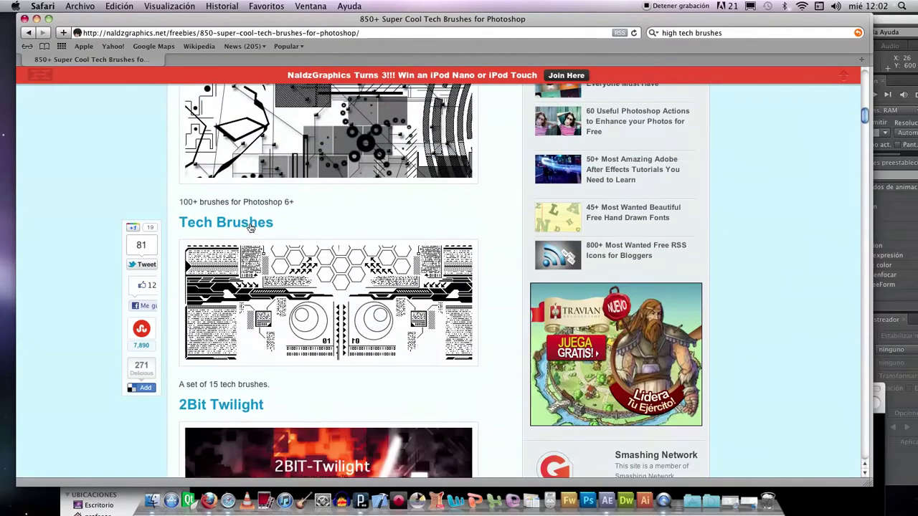
pyautogui.scroll(-5, 250, 228)
pyautogui.scroll(5, 250, 228)
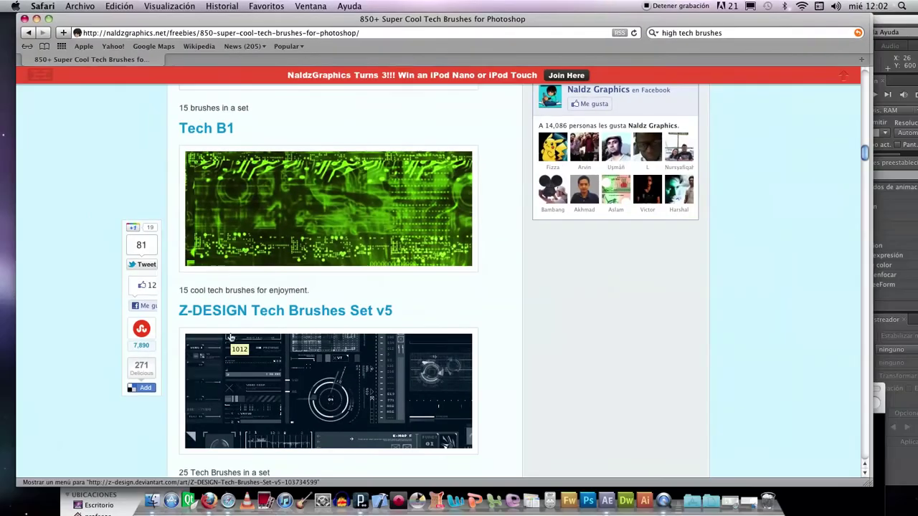
pyautogui.scroll(-5, 166, 329)
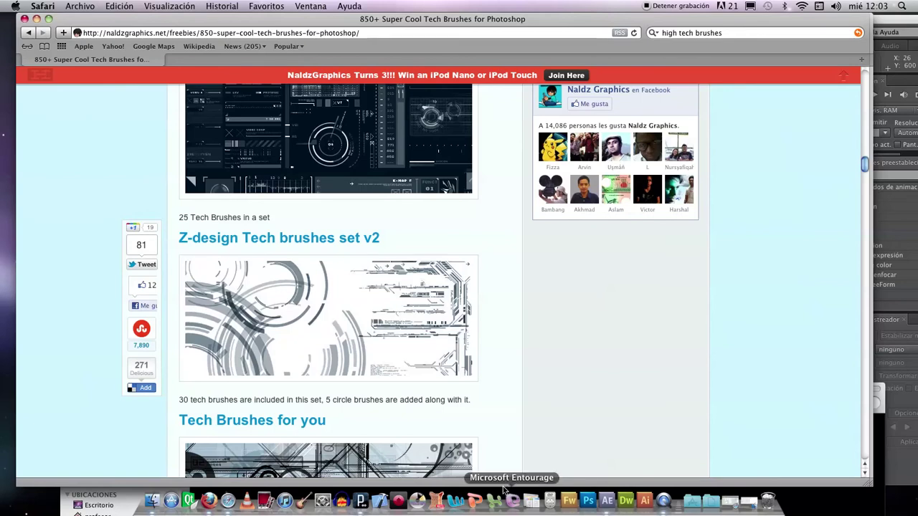
# Switch to Finder and locate the Brushes folder inside the Presets folder of Adobe Photoshop CS5.1 in Aplicaciones.
pyautogui.click(150, 502)
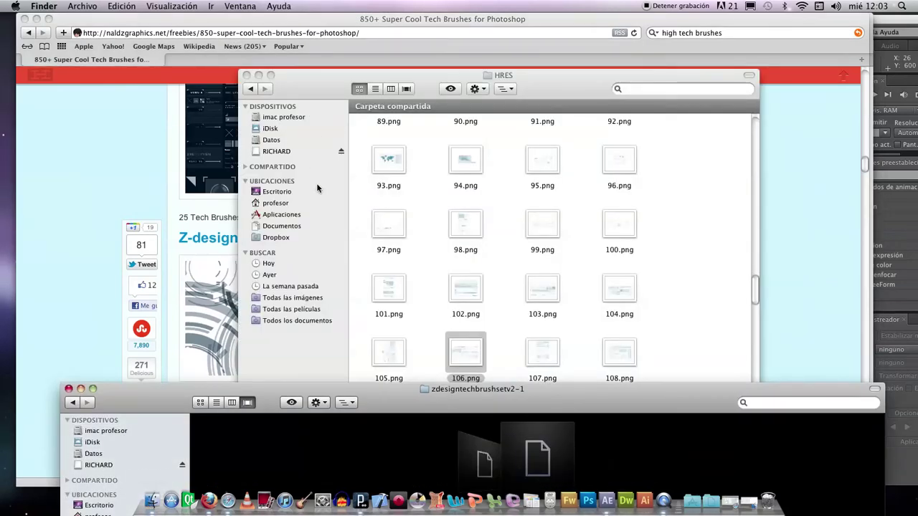
pyautogui.click(276, 185)
pyautogui.click(279, 217)
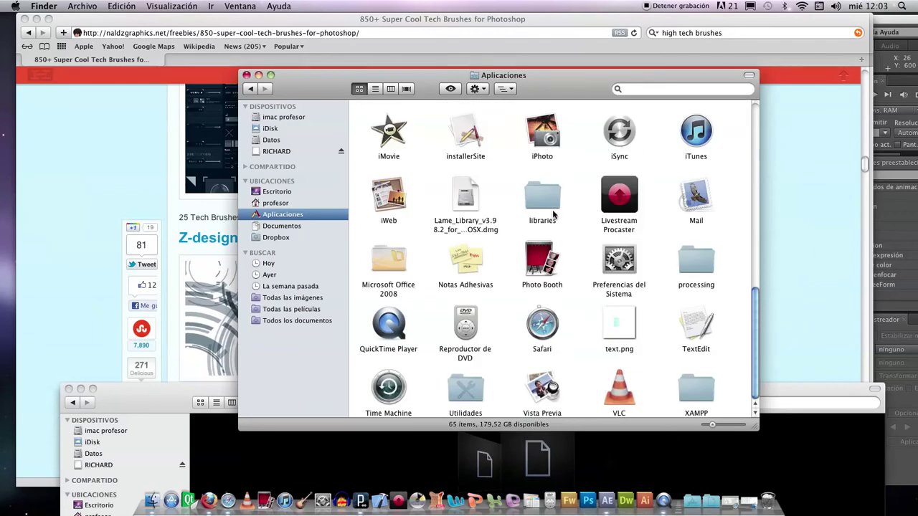
pyautogui.scroll(15, 588, 249)
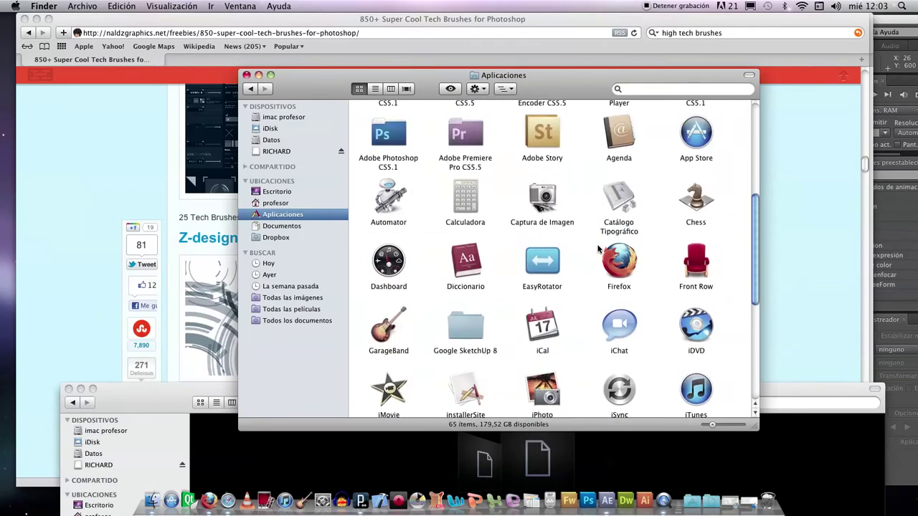
pyautogui.doubleClick(402, 382)
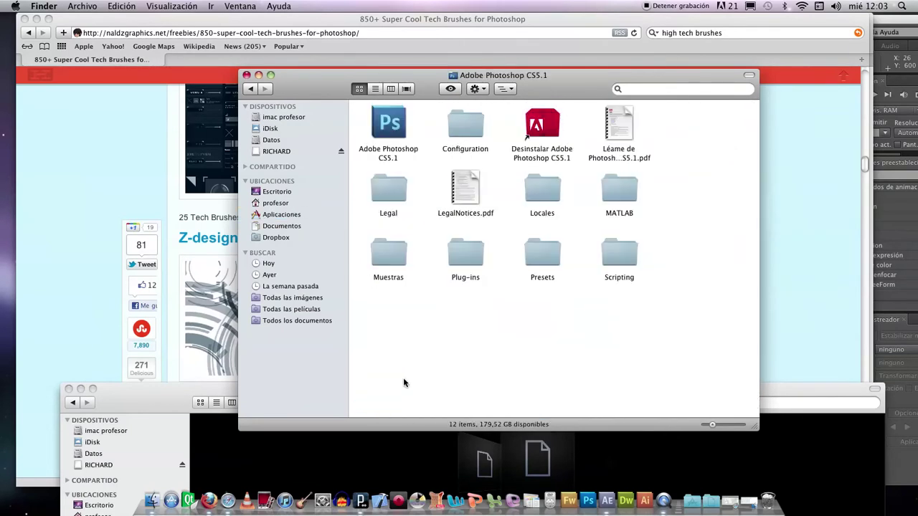
pyautogui.doubleClick(542, 259)
pyautogui.doubleClick(542, 128)
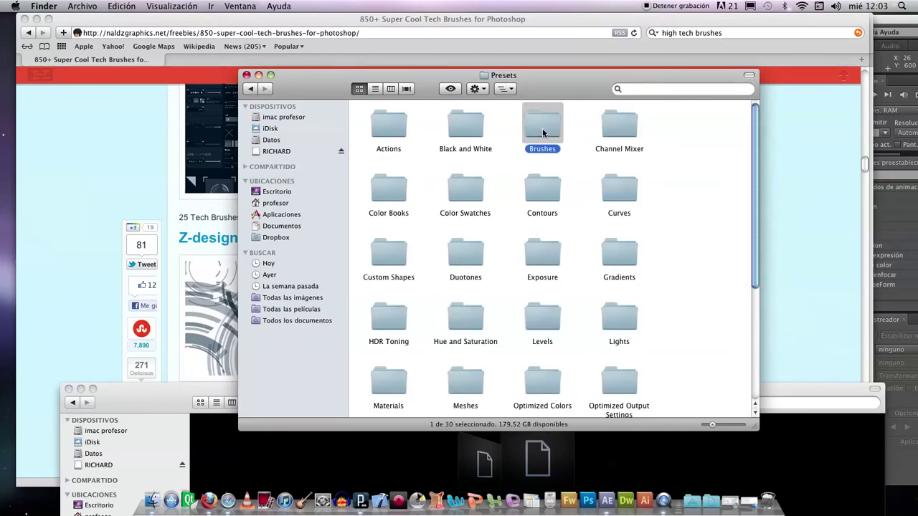
# Retrace the path from Aplicaciones to the Photoshop Brushes folder, view its .abr files, and close the Finder window.
pyautogui.click(251, 89)
pyautogui.click(251, 89)
pyautogui.click(251, 89)
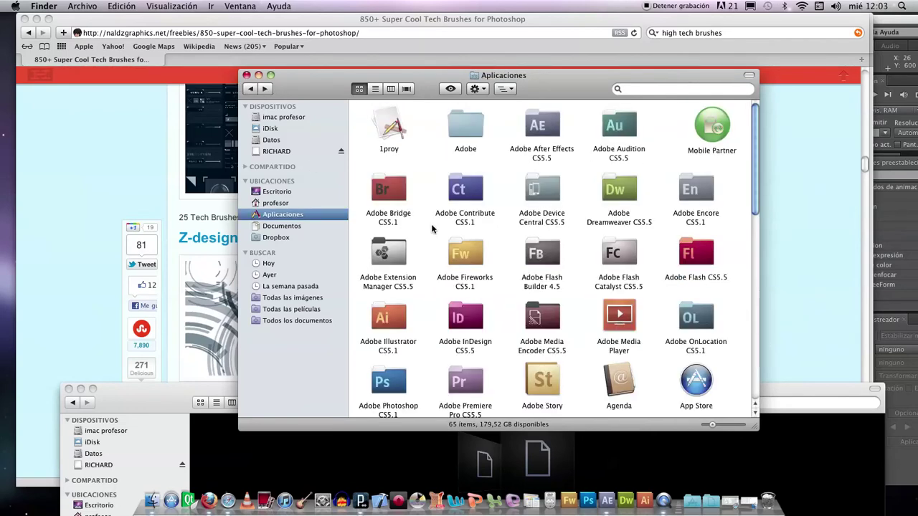
pyautogui.scroll(-5, 408, 287)
pyautogui.doubleClick(386, 234)
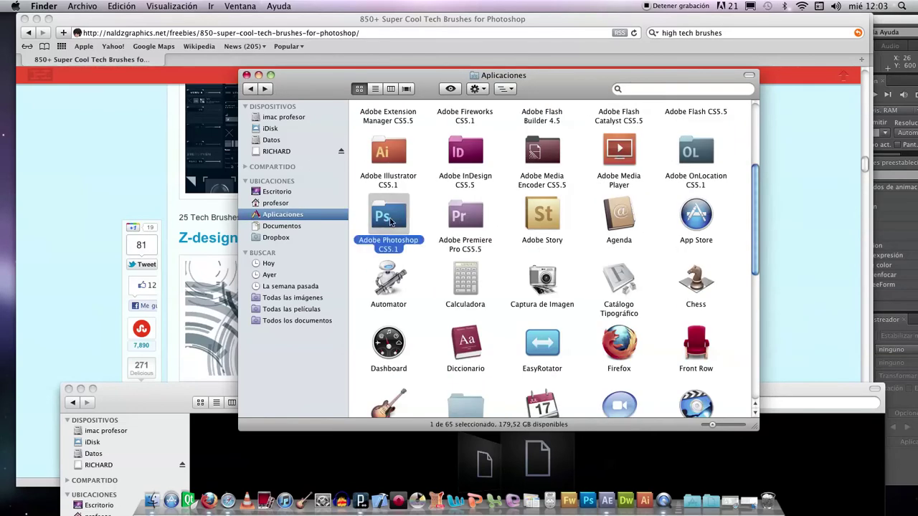
pyautogui.doubleClick(541, 258)
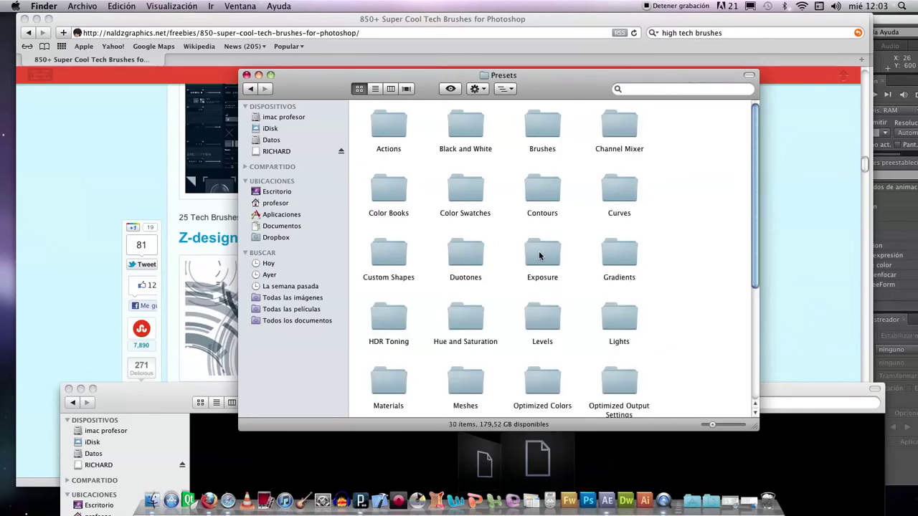
pyautogui.doubleClick(540, 136)
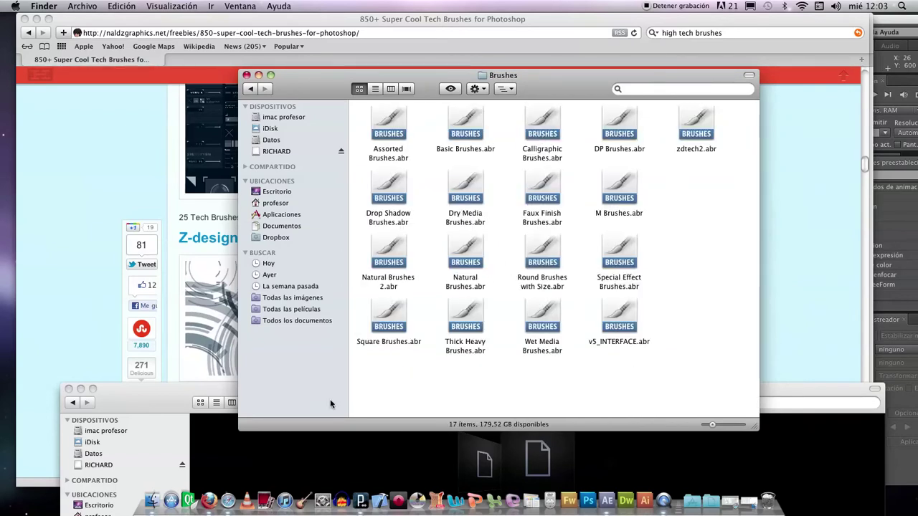
pyautogui.click(246, 76)
pyautogui.press('super+Tab')
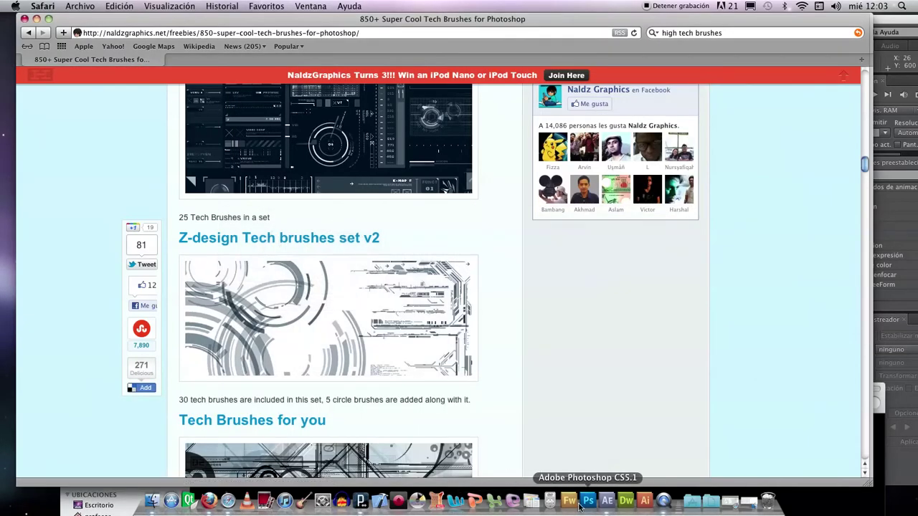
# Switch to Photoshop and create a 512 x 512 pixel RGB document at 72 ppi named "high tech" with a white background.
pyautogui.click(585, 498)
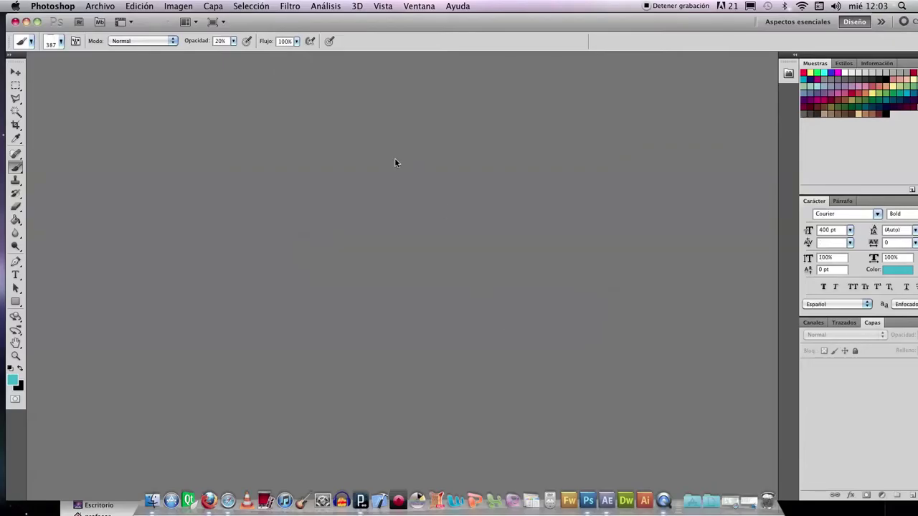
pyautogui.click(99, 6)
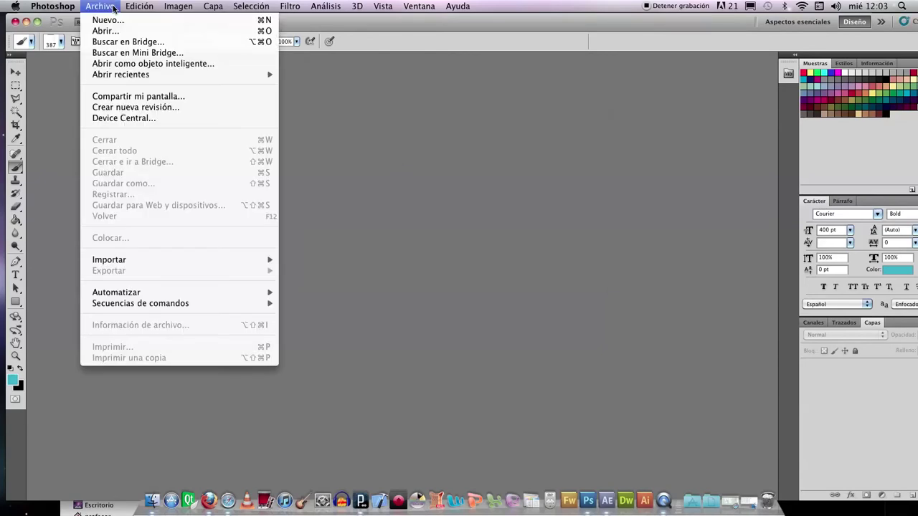
pyautogui.click(555, 212)
pyautogui.press('super+n')
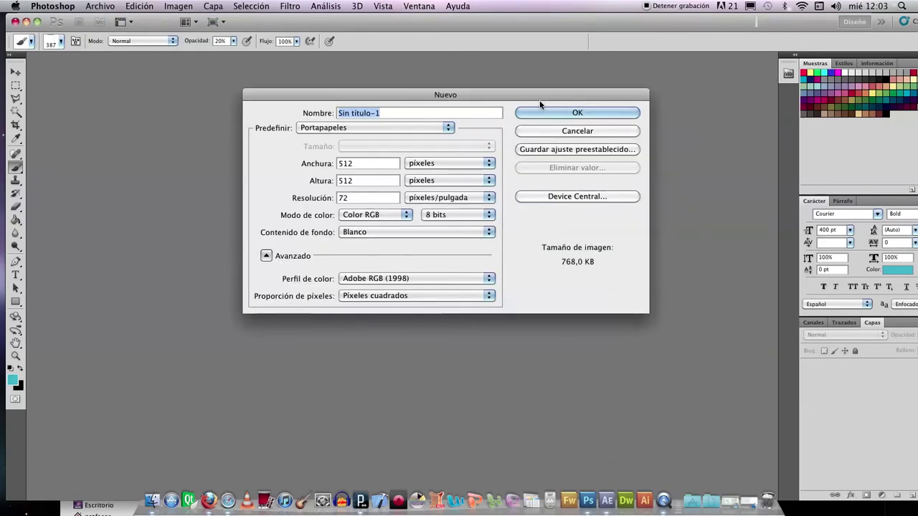
pyautogui.write('high tec')
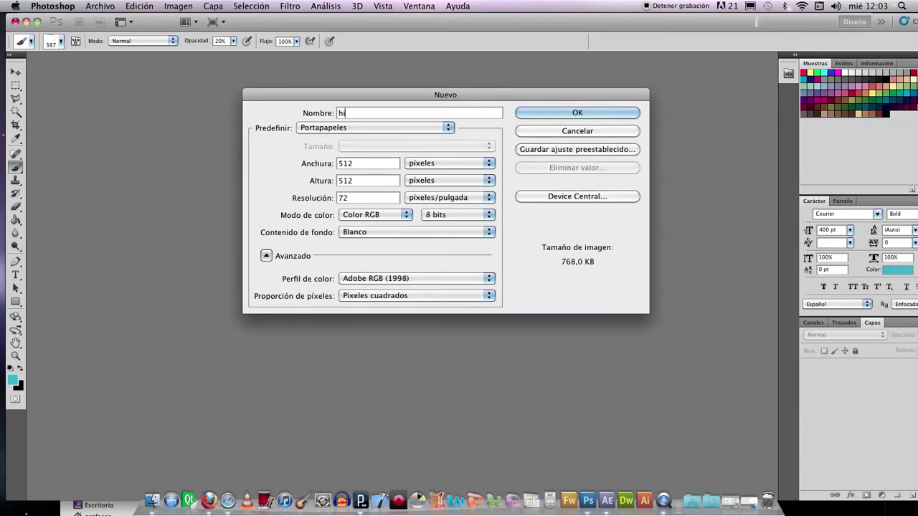
pyautogui.write('h')
pyautogui.press('Return')
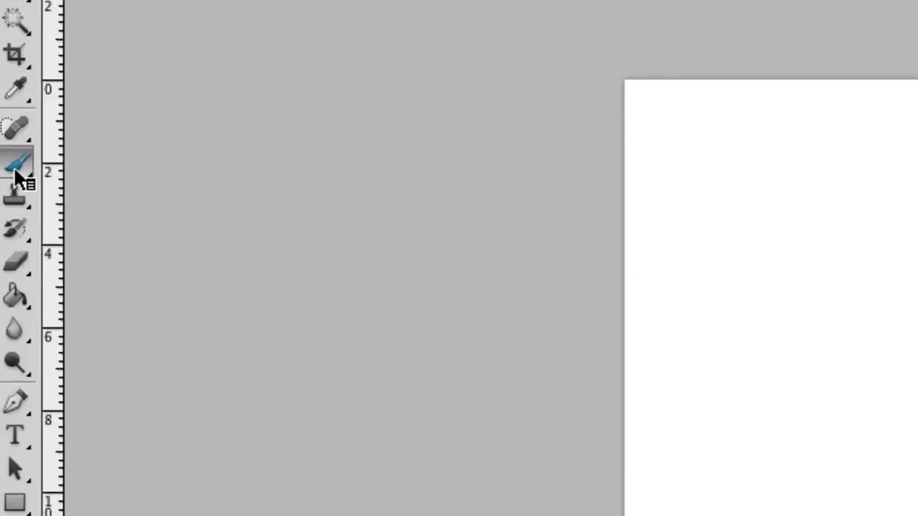
# Activate the Brush tool and view the available brush presets, keeping the 387 px brush.
pyautogui.click(16, 171)
pyautogui.click(14, 166)
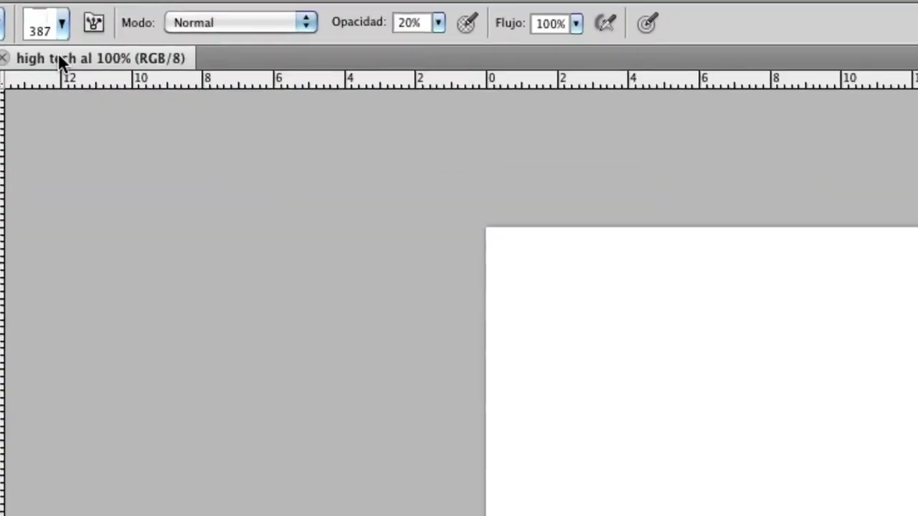
pyautogui.click(62, 58)
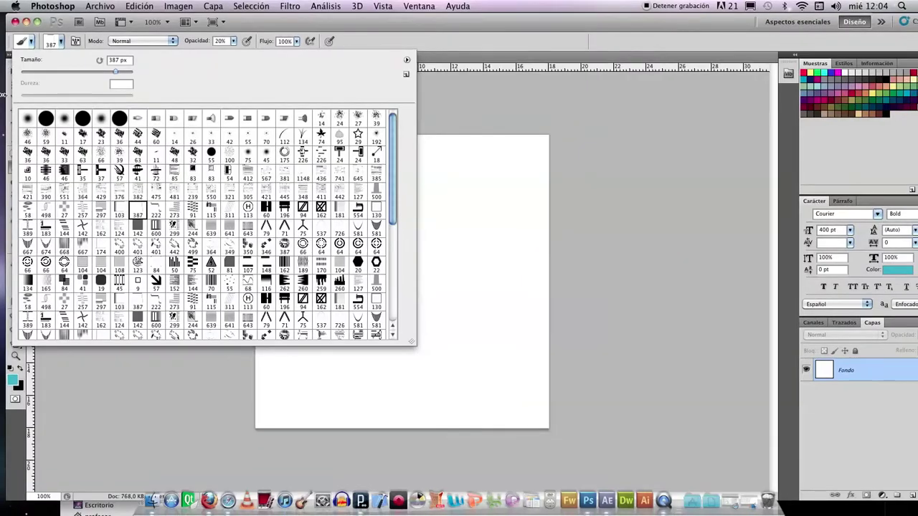
pyautogui.press('Return')
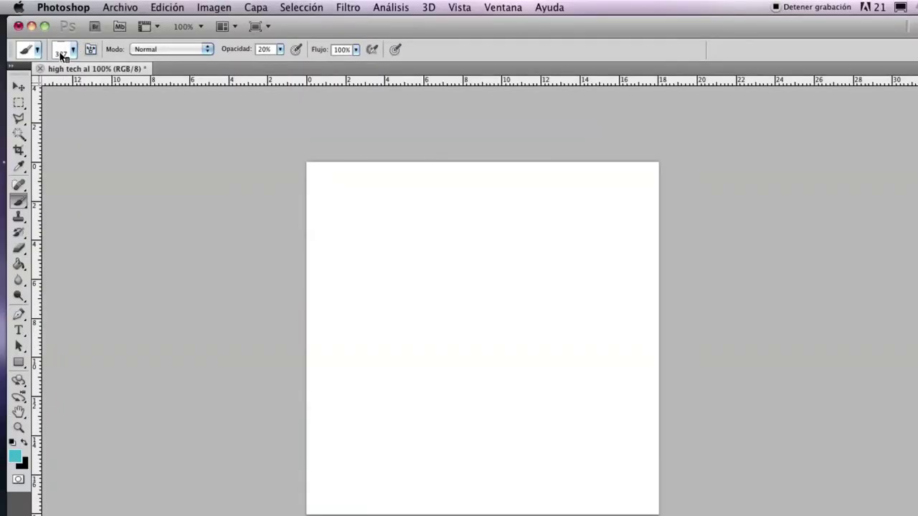
# Examine the brush files and the Z_DESIGN Tech Brushes Set v5 folder available for loading into the brush presets, and cancel loading.
pyautogui.click(63, 54)
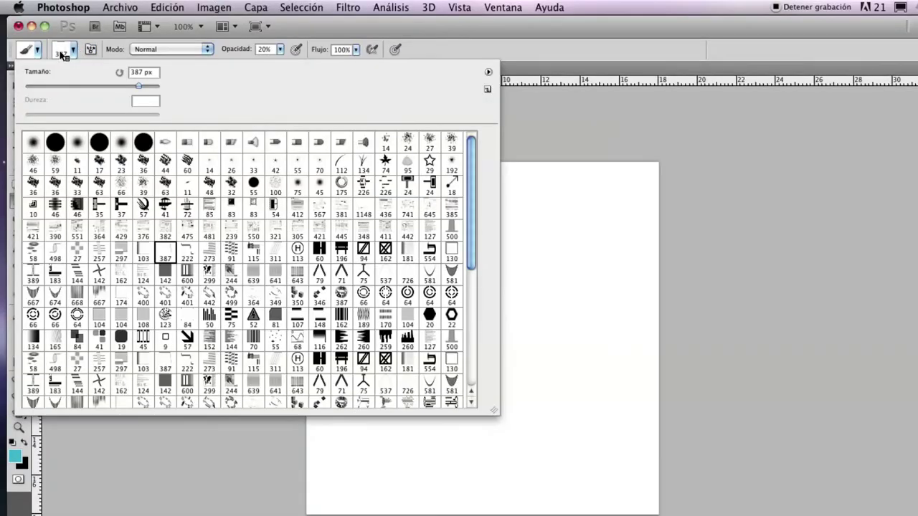
pyautogui.click(489, 73)
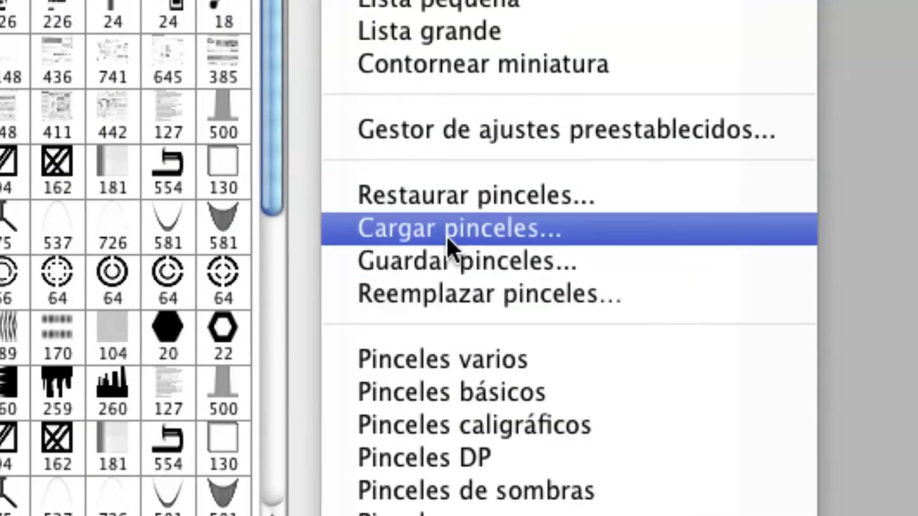
pyautogui.click(448, 235)
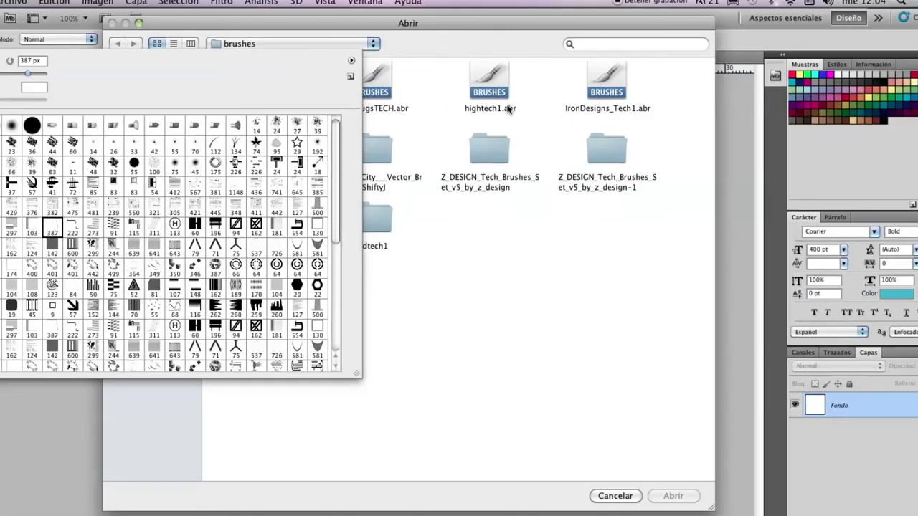
pyautogui.doubleClick(485, 149)
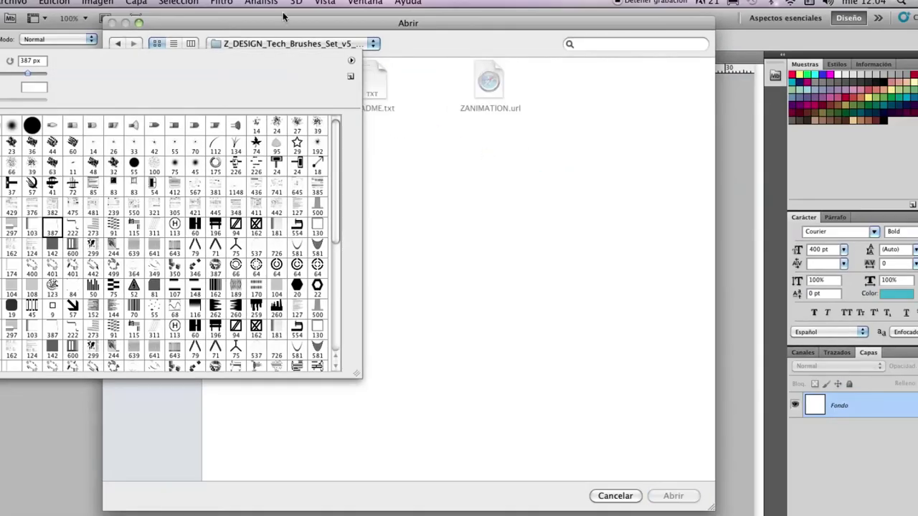
pyautogui.moveTo(339, 30); pyautogui.dragTo(516, 36)
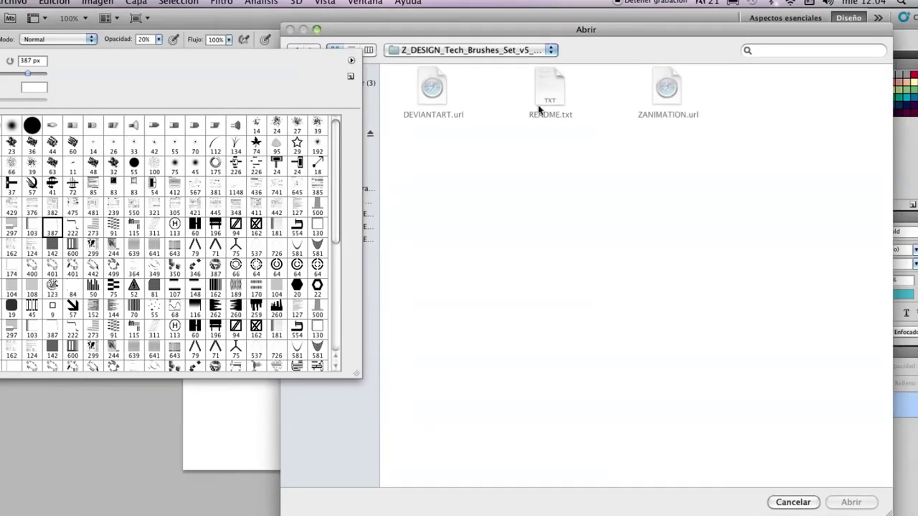
pyautogui.moveTo(402, 35); pyautogui.dragTo(454, 33)
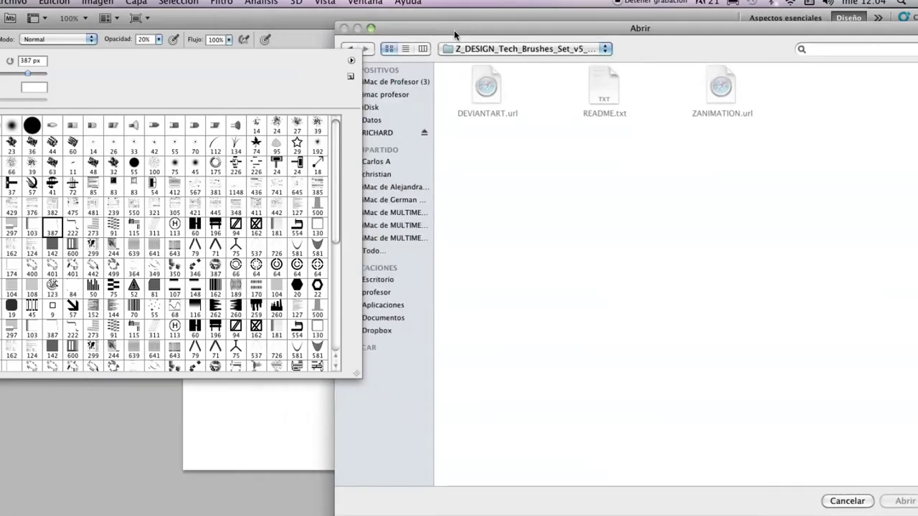
pyautogui.click(351, 48)
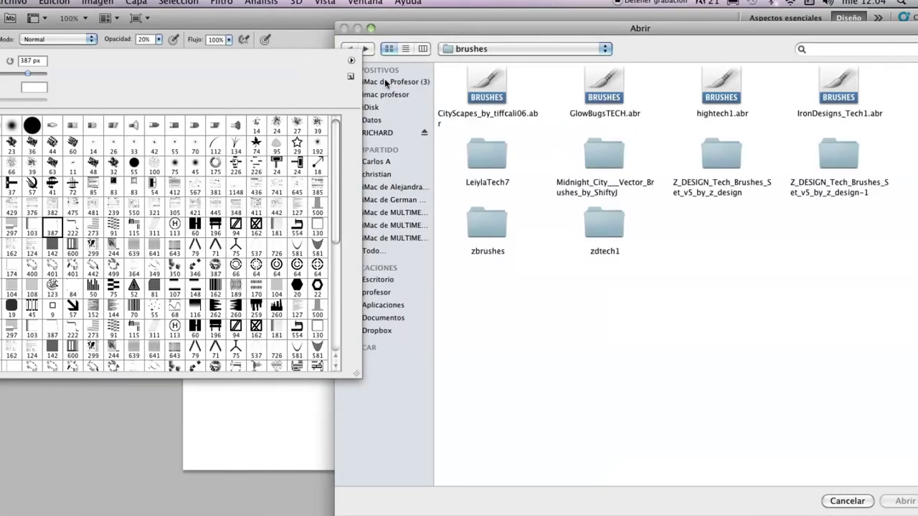
pyautogui.moveTo(442, 31); pyautogui.dragTo(319, 36)
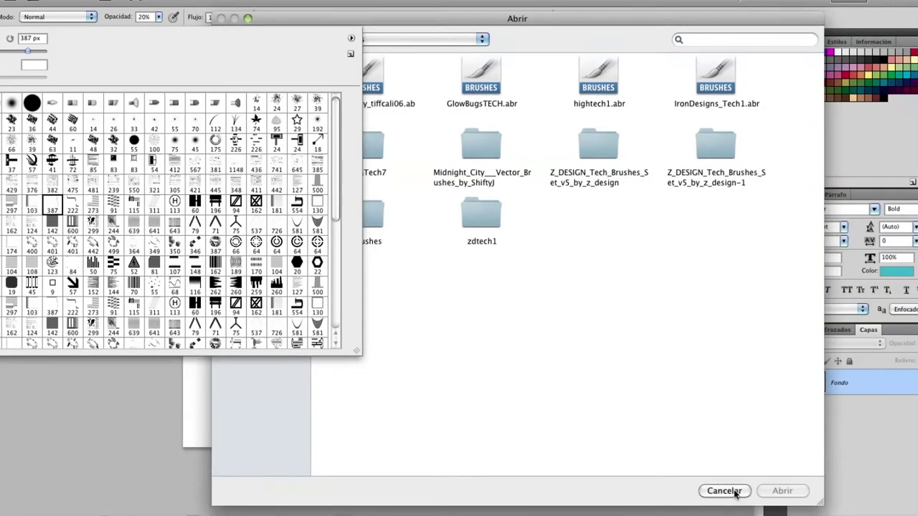
pyautogui.click(722, 507)
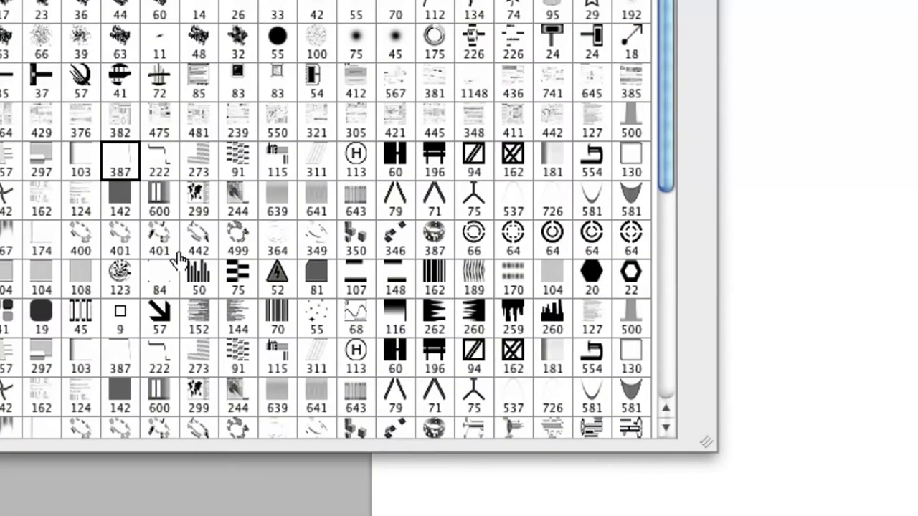
# Look through the brush presets and select the 299 px world map brush.
pyautogui.scroll(-10, 177, 271)
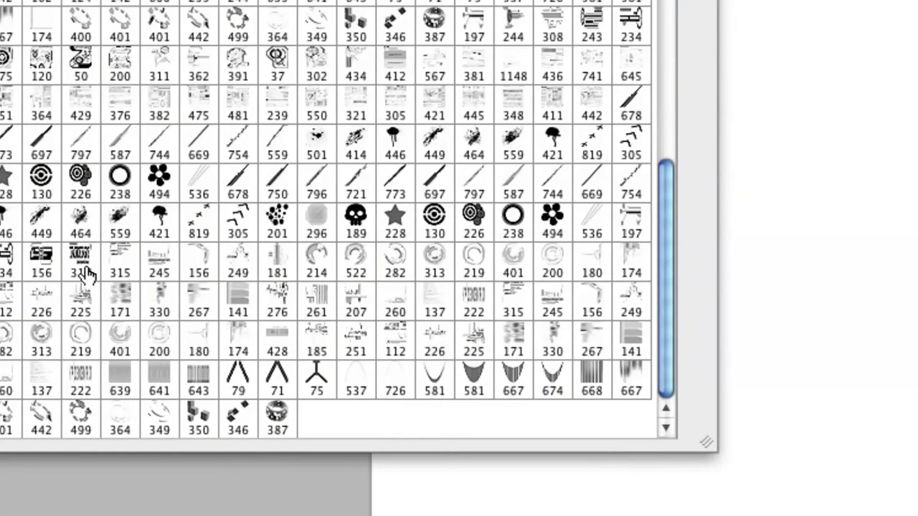
pyautogui.scroll(10, 107, 298)
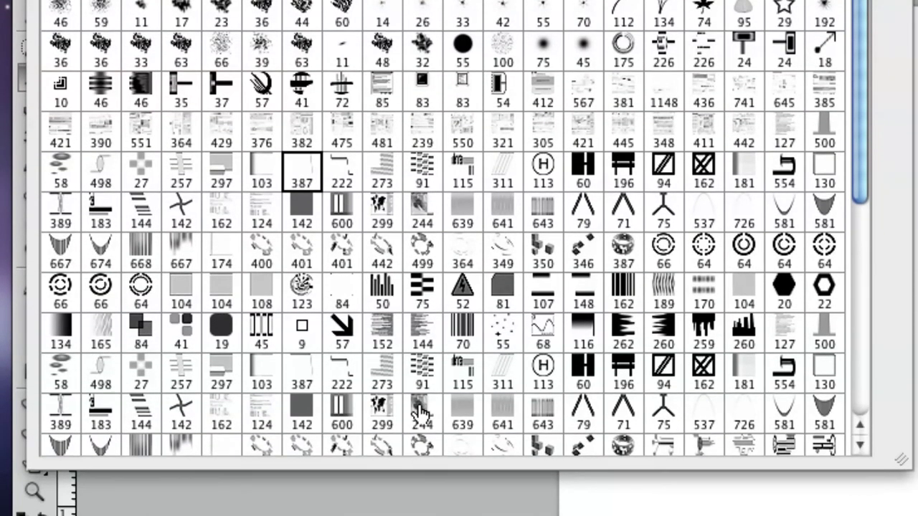
pyautogui.click(381, 409)
pyautogui.doubleClick(384, 406)
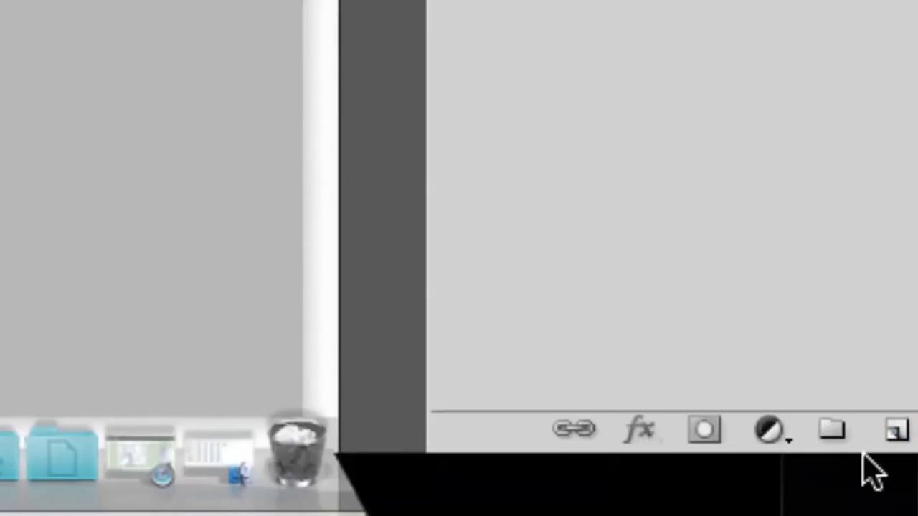
# Stamp the world map brush on a new layer near the canvas centre and hide the Fondo background layer.
pyautogui.click(909, 473)
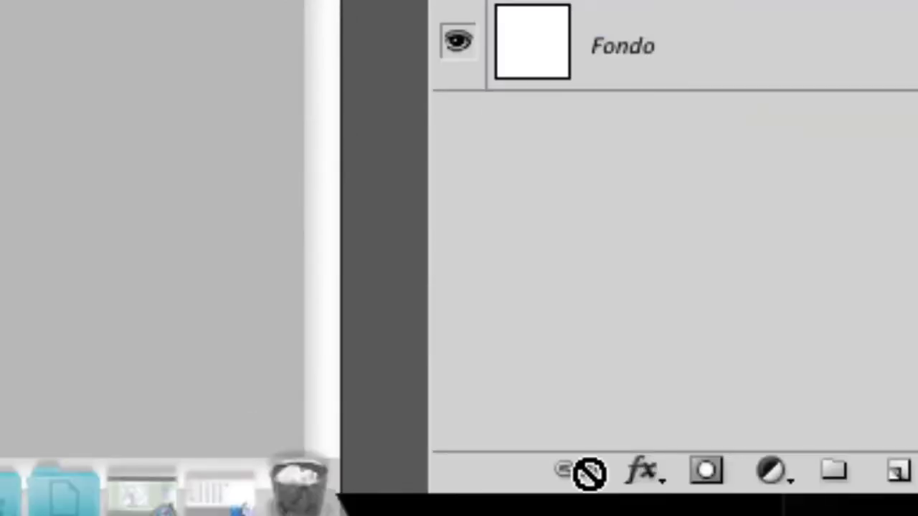
pyautogui.moveTo(303, 308); pyautogui.dragTo(842, 431)
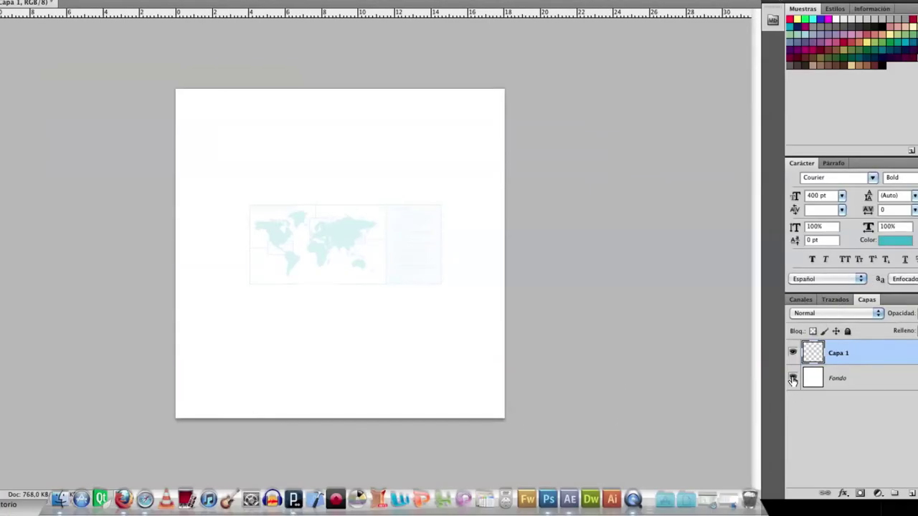
pyautogui.click(793, 378)
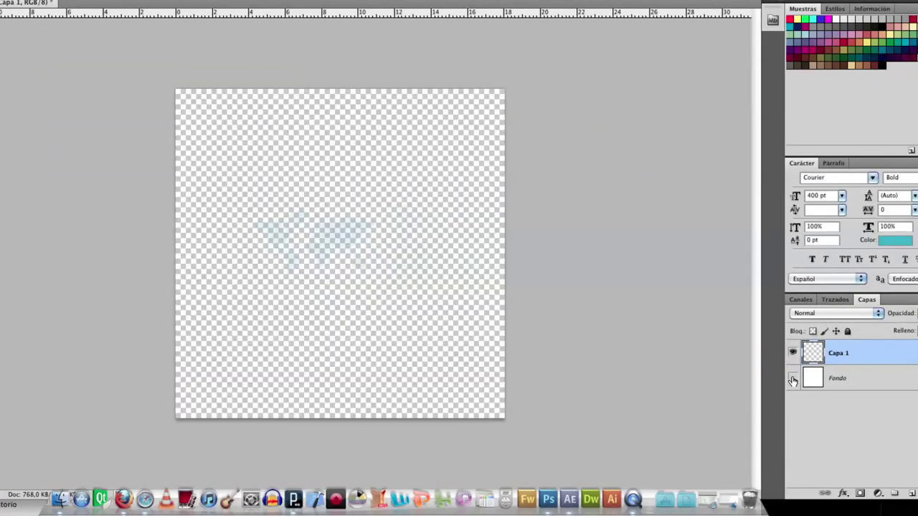
pyautogui.moveTo(766, 366); pyautogui.dragTo(296, 244)
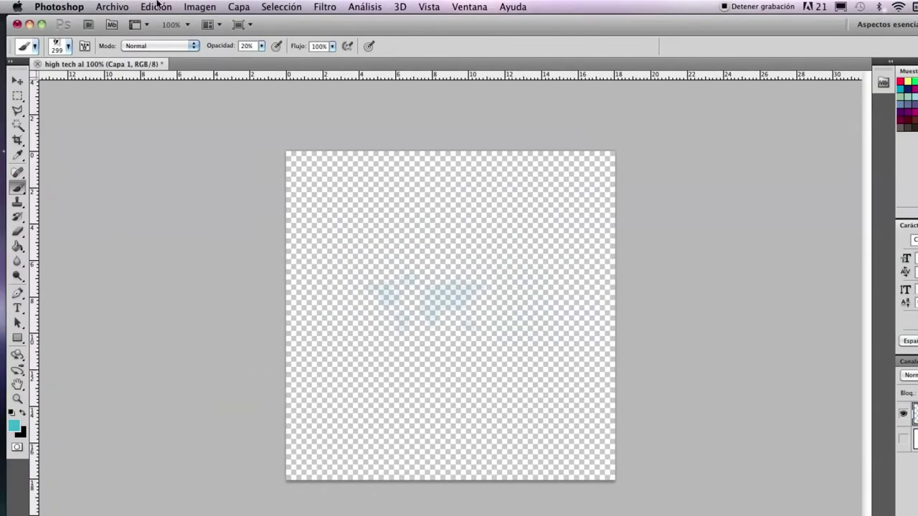
# Choose PNG as the format for saving a copy of the high tech document, and cancel the save.
pyautogui.click(115, 8)
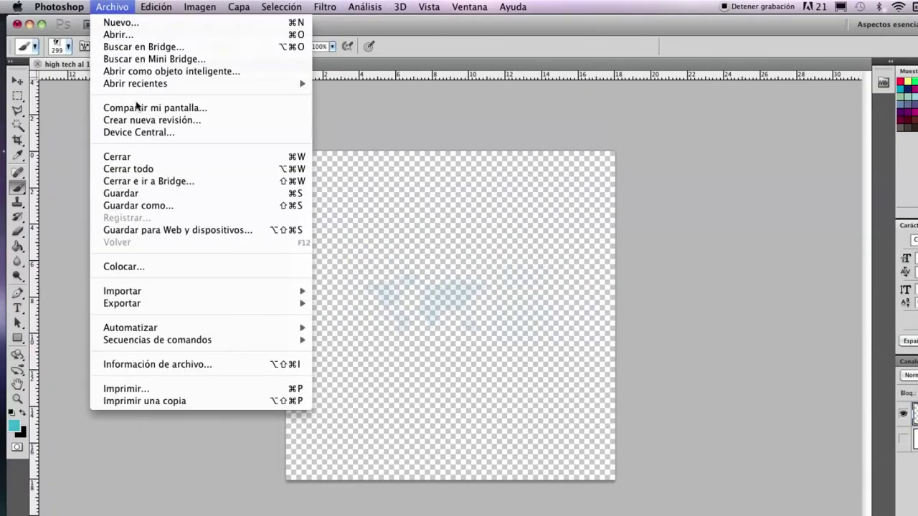
pyautogui.click(147, 208)
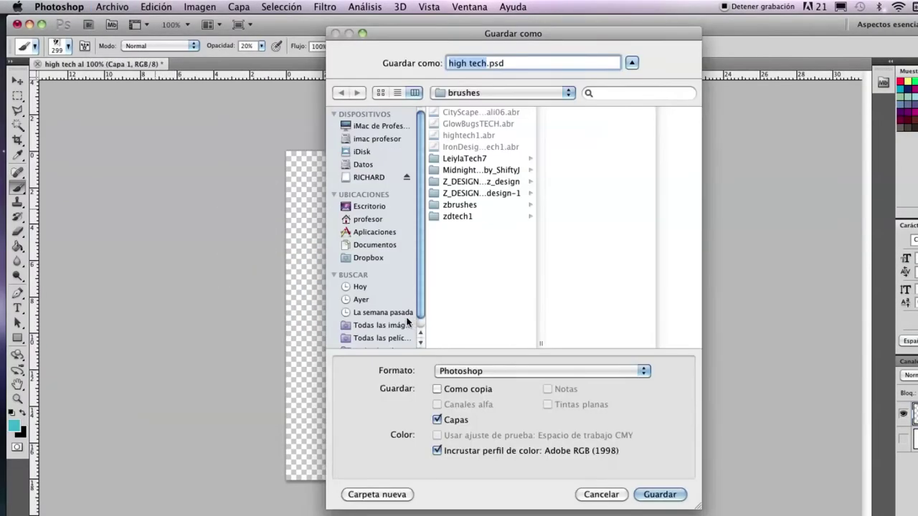
pyautogui.click(478, 371)
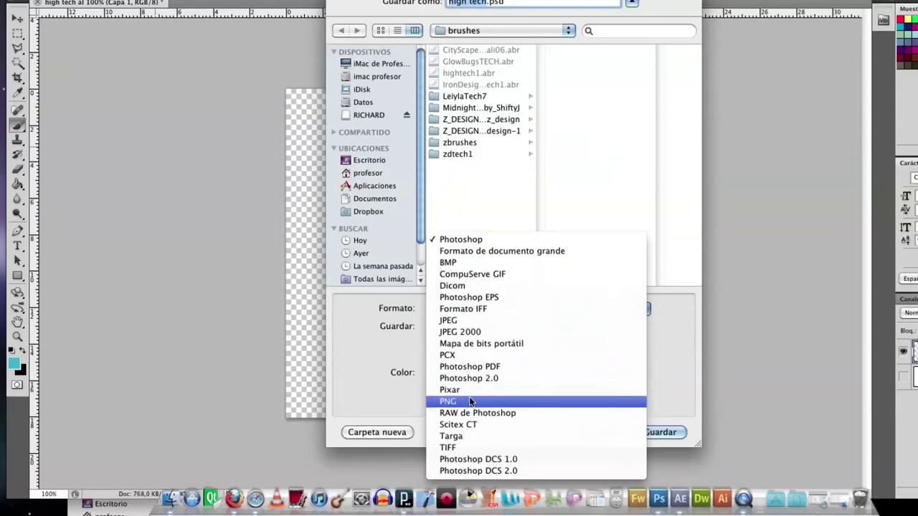
pyautogui.click(469, 400)
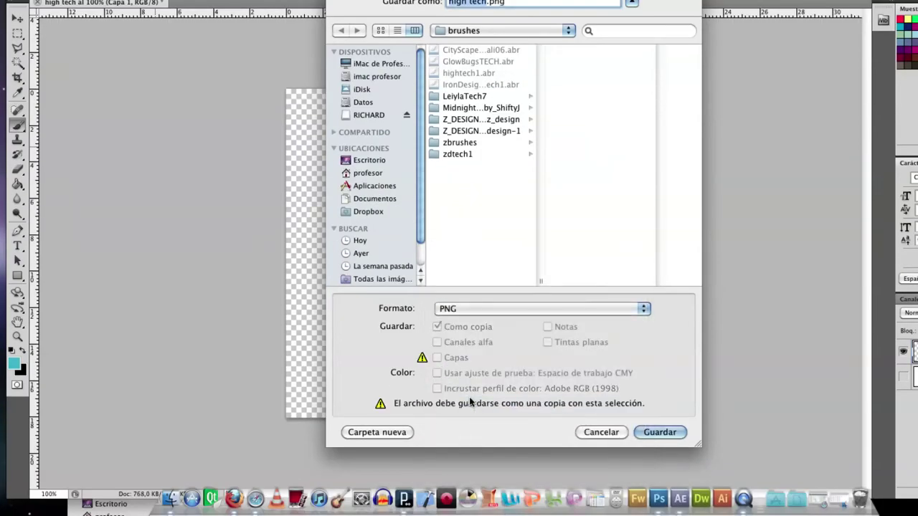
pyautogui.click(598, 433)
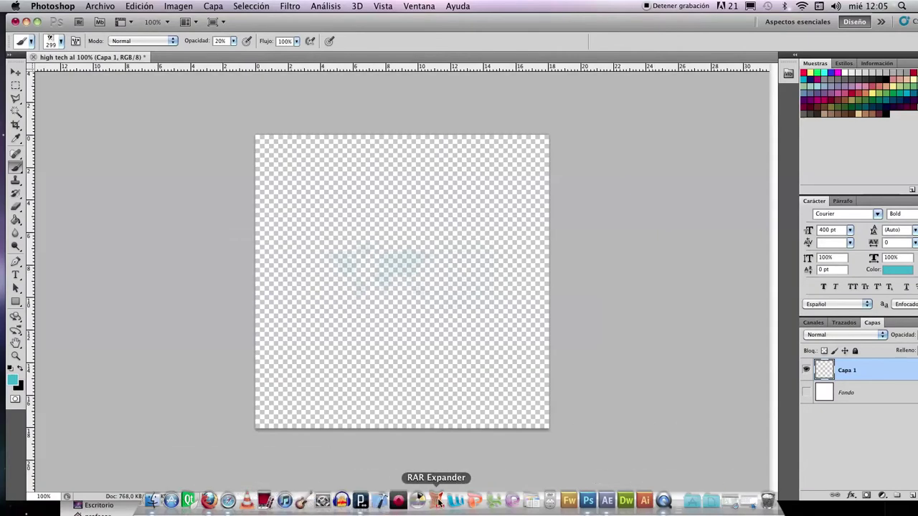
# Switch to After Effects, add 34.png to Comp 4 directly above Precomp. 13 and reposition it to about 444, 218.
pyautogui.press('super+Tab')
pyautogui.press('super+Tab')
pyautogui.press('super+Tab')
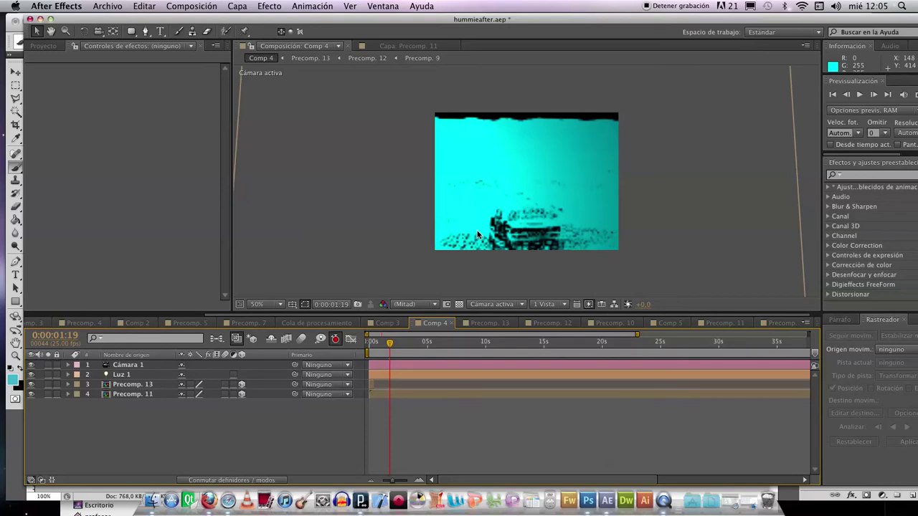
pyautogui.click(43, 46)
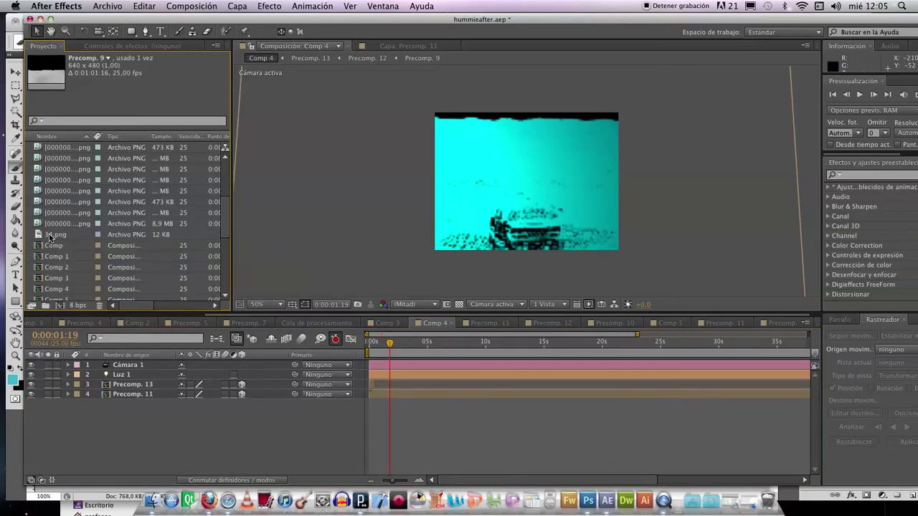
pyautogui.click(49, 237)
pyautogui.moveTo(50, 236); pyautogui.dragTo(111, 380)
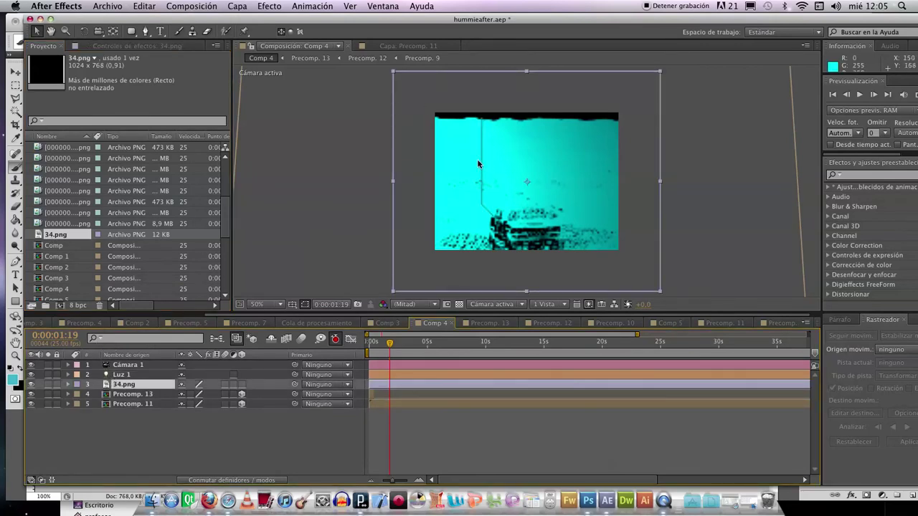
pyautogui.moveTo(483, 159); pyautogui.dragTo(476, 244)
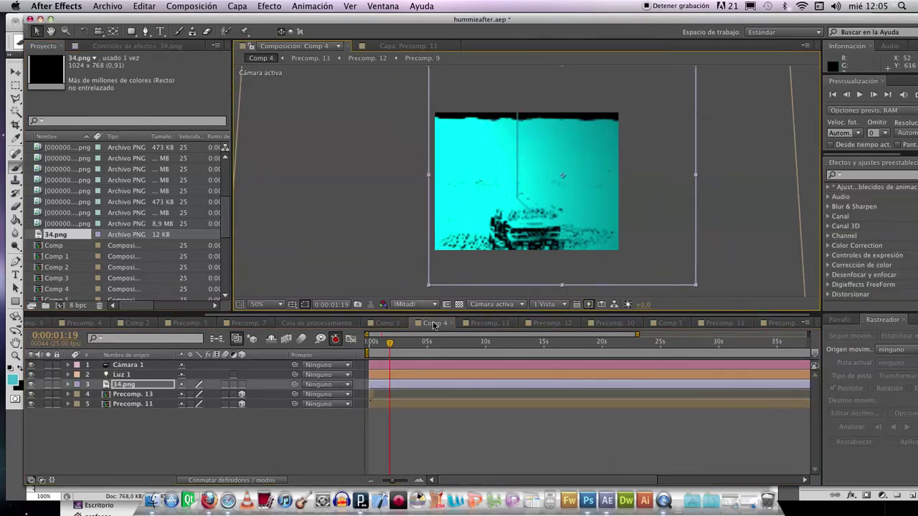
# Move the current time to 0:00:00:11 and turn off Position keyframing for the 34.png layer.
pyautogui.moveTo(395, 480); pyautogui.dragTo(405, 480)
pyautogui.moveTo(412, 345)
pyautogui.mouseDown()
pyautogui.moveTo(384, 346)
pyautogui.moveTo(394, 345)
pyautogui.mouseUp()
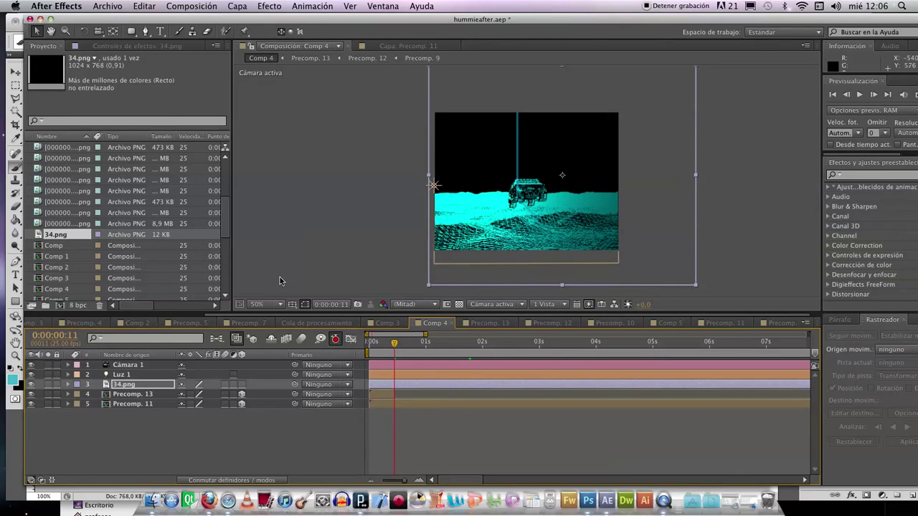
pyautogui.click(68, 385)
pyautogui.click(79, 394)
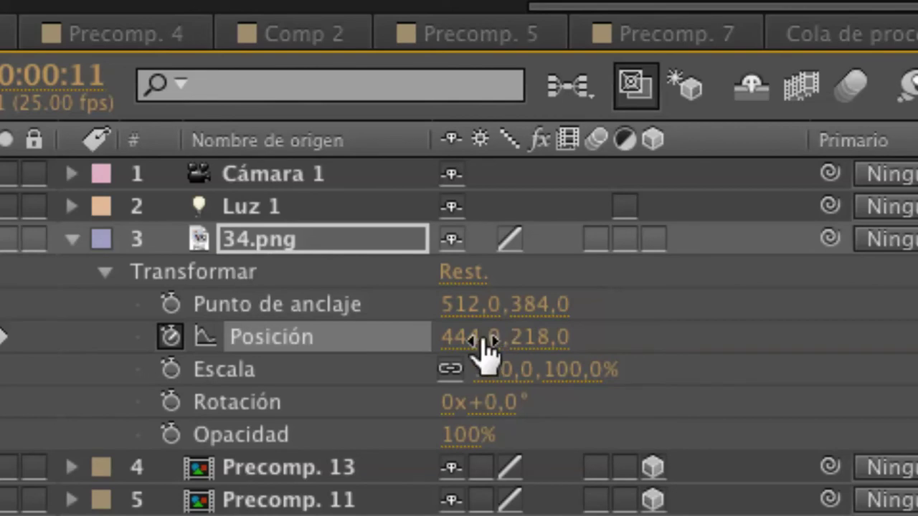
pyautogui.click(170, 336)
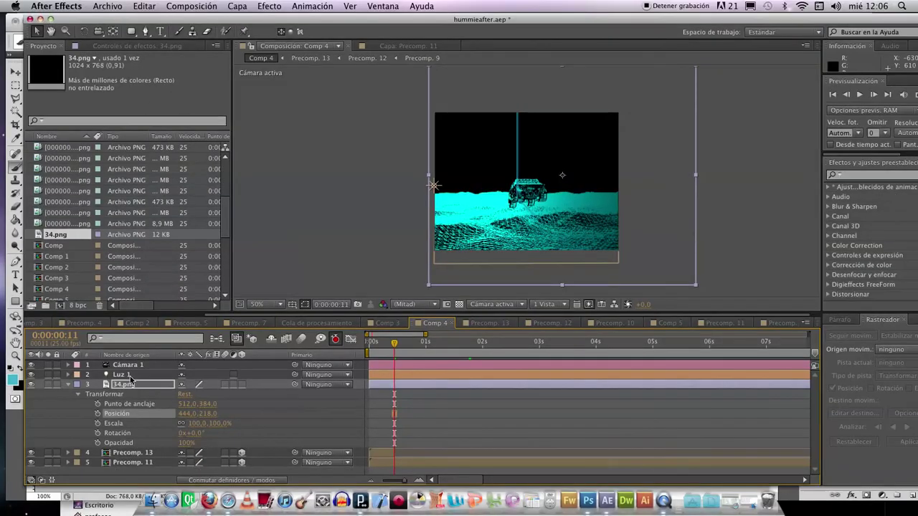
pyautogui.rightClick(130, 384)
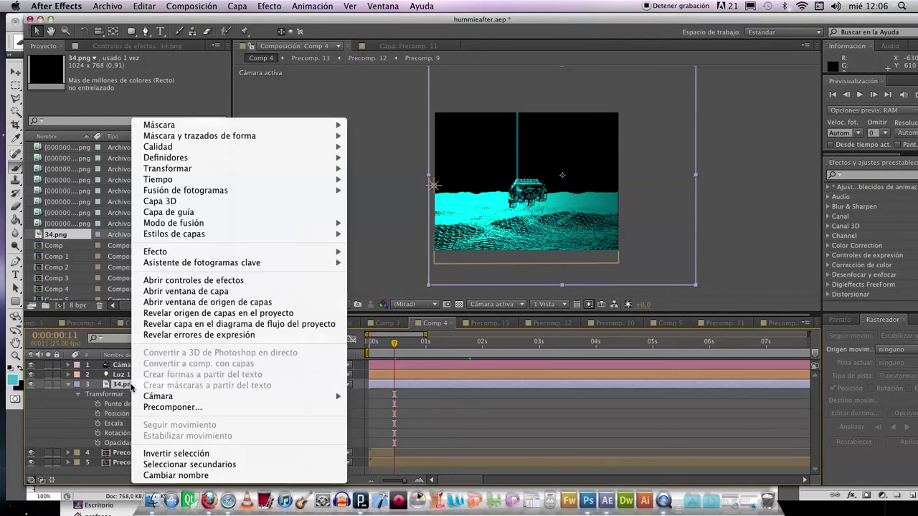
pyautogui.rightClick(74, 420)
pyautogui.click(102, 439)
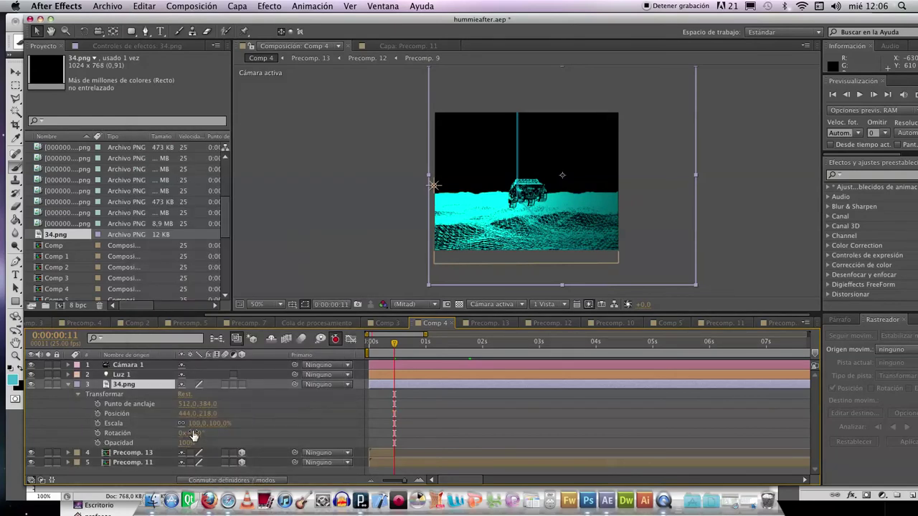
# Try rotating the 34.png layer to 159° and scaling it down to 42%.
pyautogui.moveTo(194, 434); pyautogui.dragTo(166, 424)
pyautogui.click(97, 423)
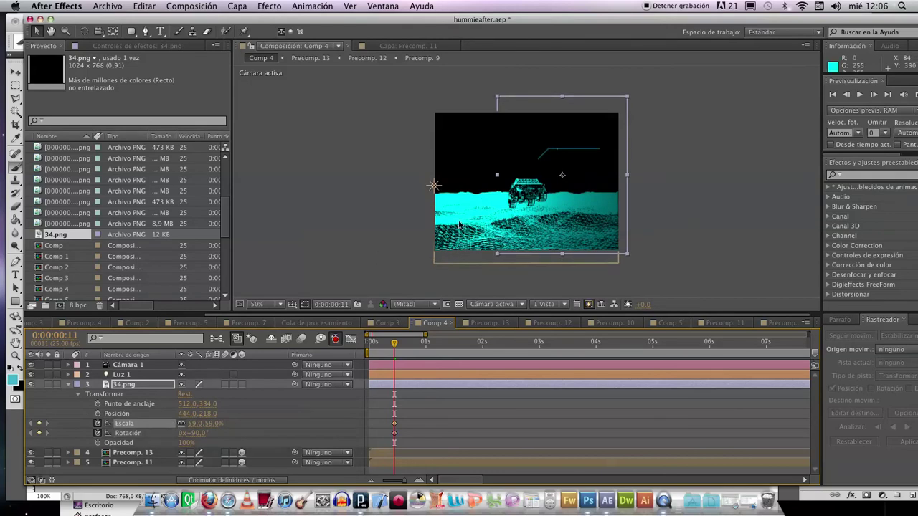
pyautogui.moveTo(210, 429); pyautogui.dragTo(229, 426)
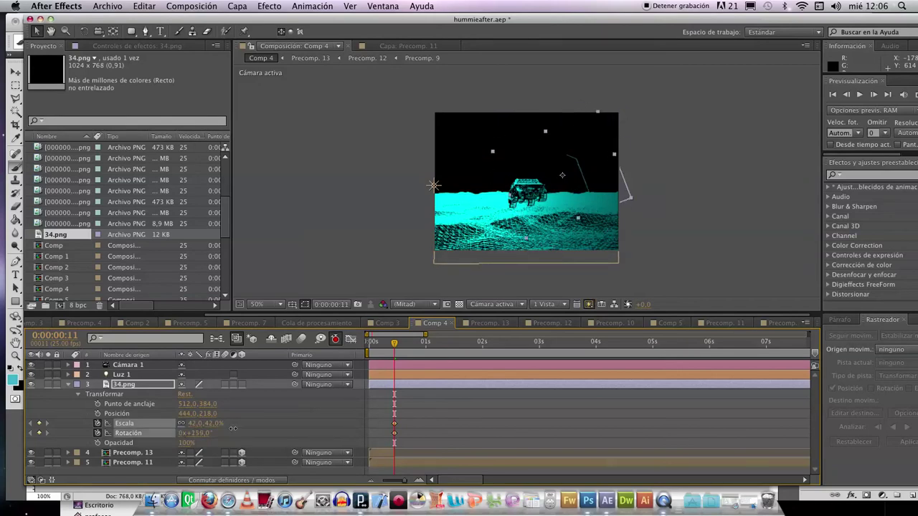
# Make the 34.png layer three-dimensional and reset its transform properties.
pyautogui.click(241, 385)
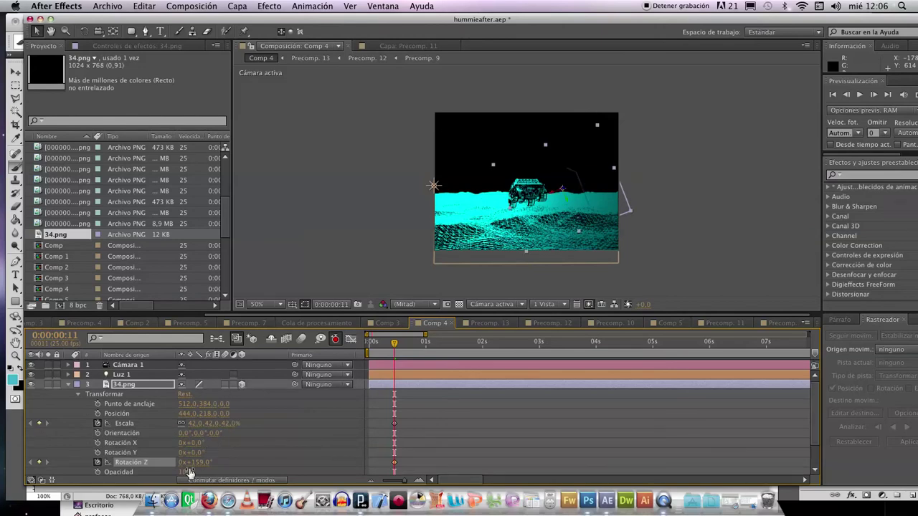
pyautogui.click(188, 395)
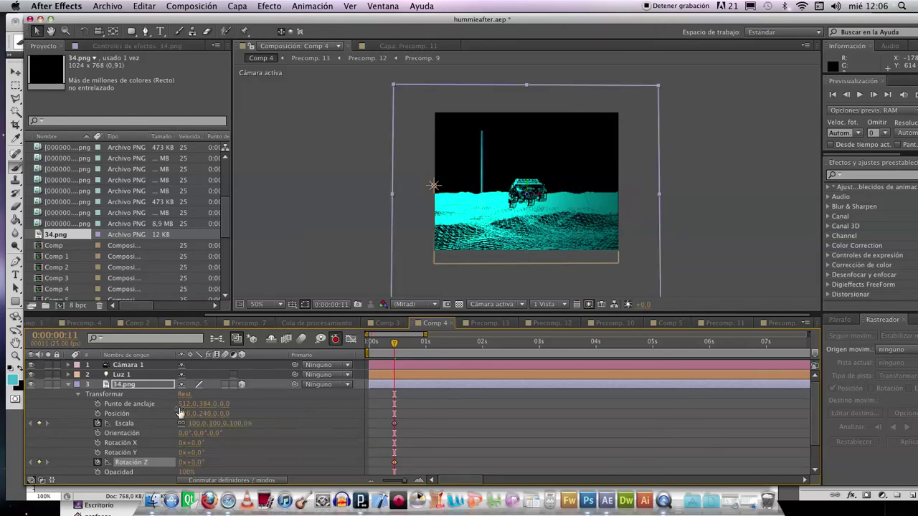
pyautogui.scroll(-1, 155, 463)
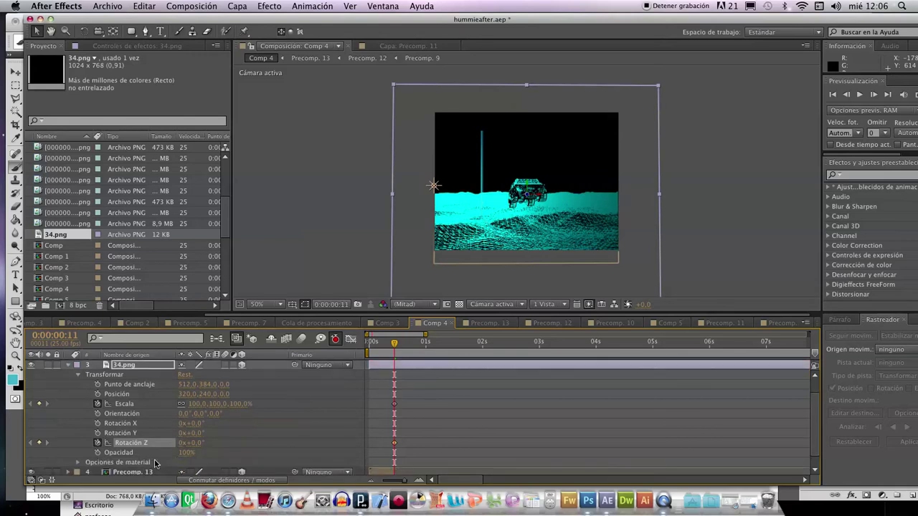
# Set the 34.png layer's Z rotation to 90°, Y rotation to -178°, scale to 41% and position to 293, 207, 12.
pyautogui.moveTo(195, 449); pyautogui.dragTo(241, 437)
pyautogui.moveTo(209, 407); pyautogui.dragTo(96, 433)
pyautogui.click(98, 433)
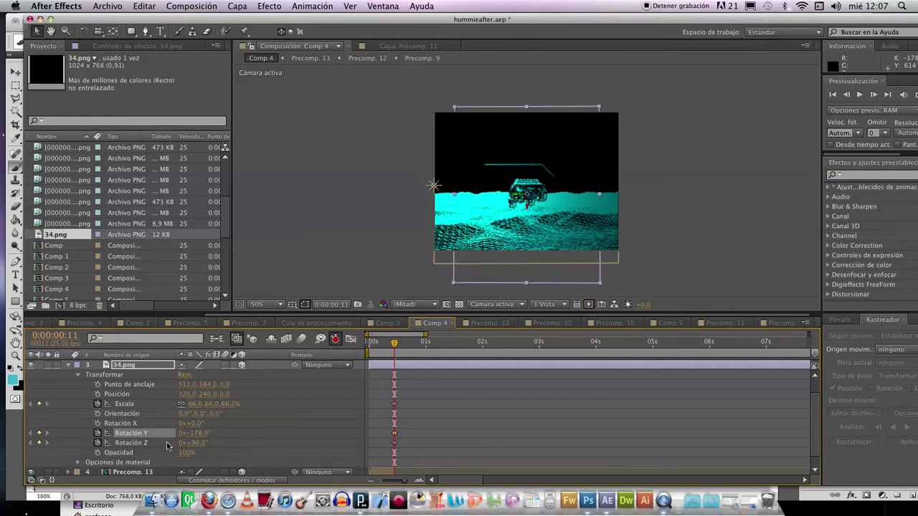
pyautogui.moveTo(208, 404); pyautogui.dragTo(181, 396)
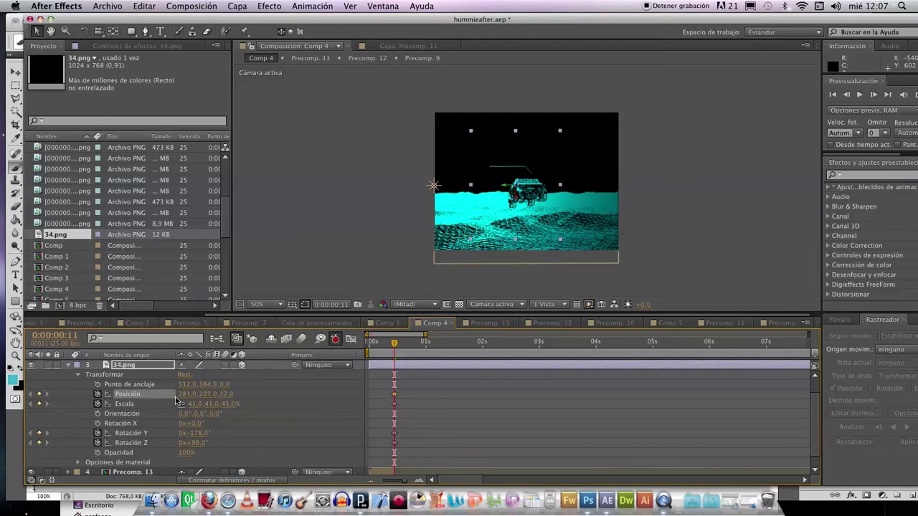
pyautogui.moveTo(181, 395); pyautogui.dragTo(190, 395)
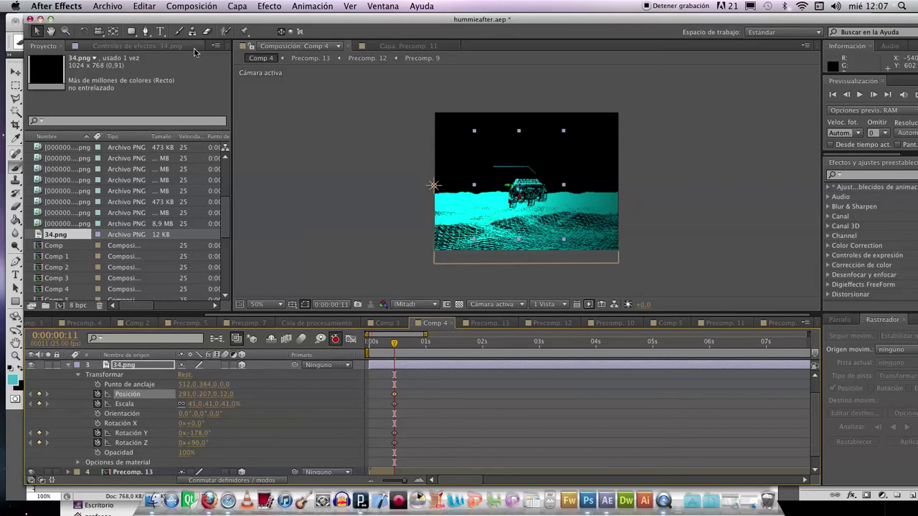
# Look through the Simulación, Stylize and Generate effect categories for an effect for the 34.png layer.
pyautogui.click(259, 7)
pyautogui.moveTo(332, 310)
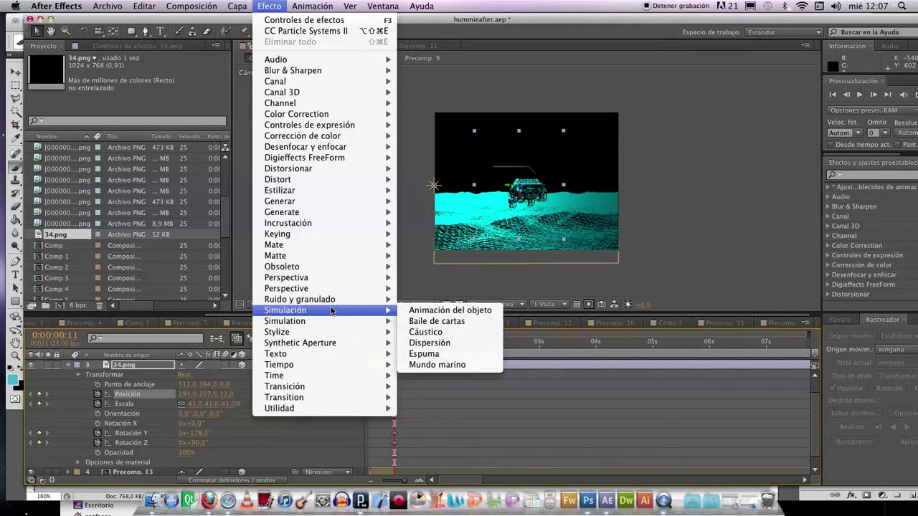
pyautogui.moveTo(317, 332)
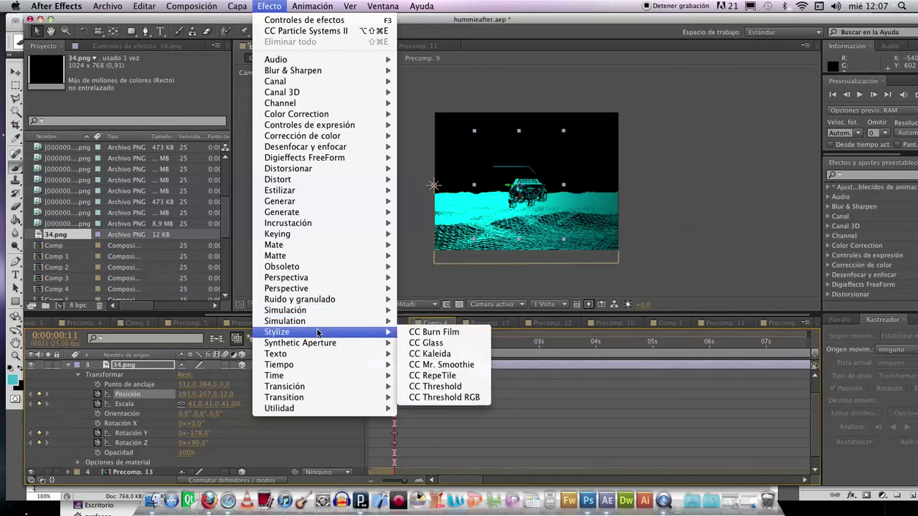
pyautogui.moveTo(307, 215)
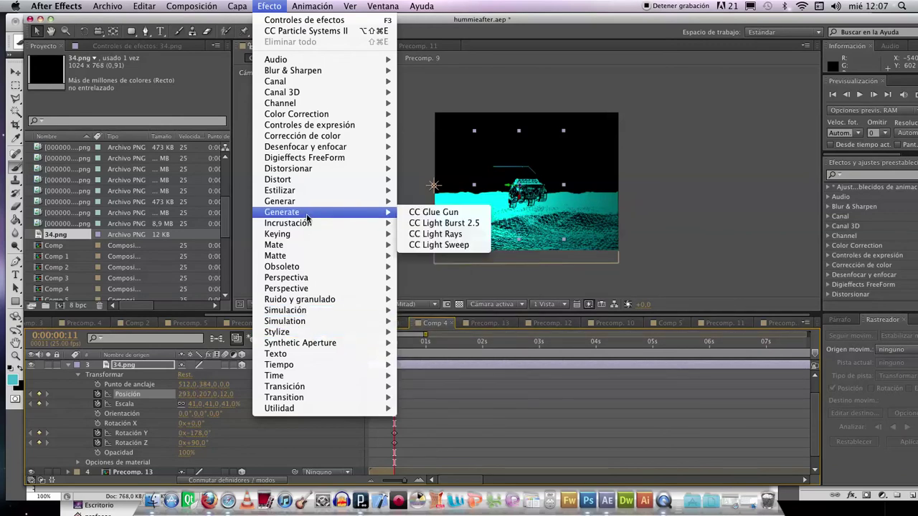
# Apply the Resplandor effect to the 34.png layer, with a glow radius of 44 and a threshold of 61.2%.
pyautogui.moveTo(293, 195)
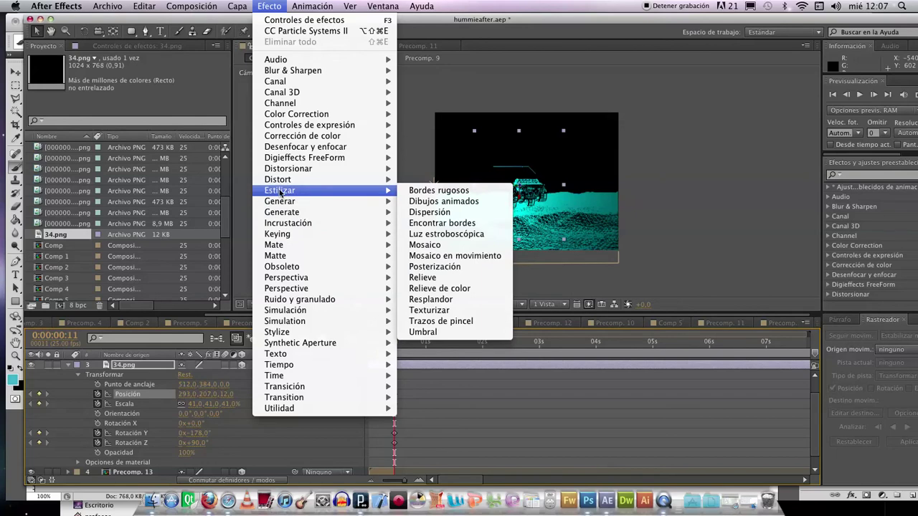
pyautogui.click(433, 299)
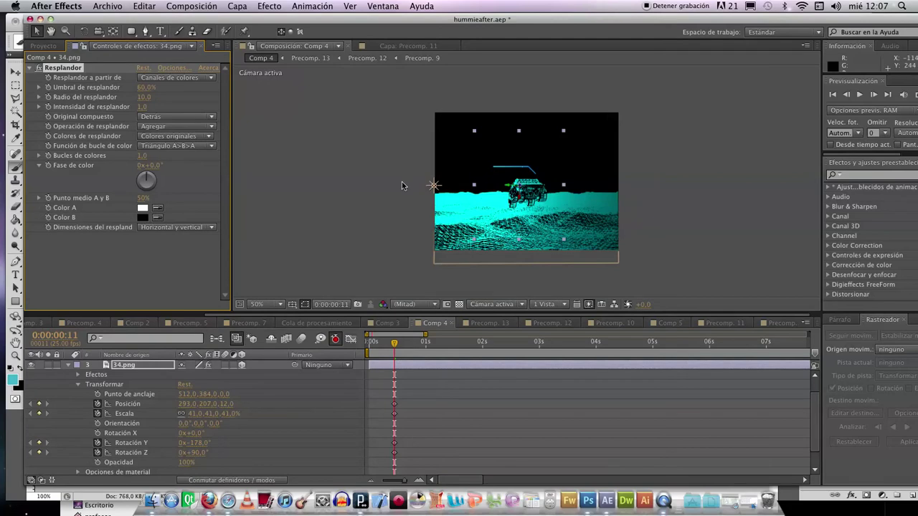
pyautogui.moveTo(144, 97)
pyautogui.mouseDown()
pyautogui.moveTo(163, 97)
pyautogui.moveTo(149, 87)
pyautogui.mouseUp()
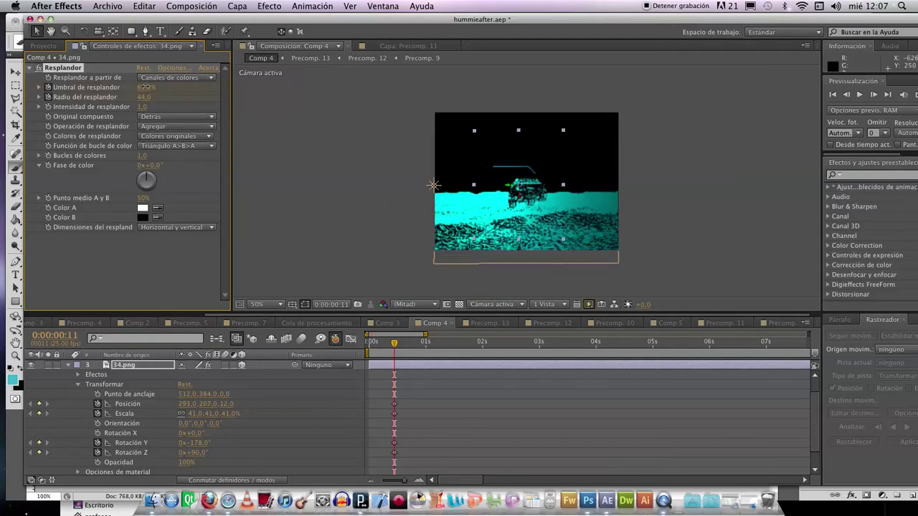
# Add a second Resplandor effect to the 34.png layer, with a glow radius of 48 and an intensity of 0.8.
pyautogui.click(265, 6)
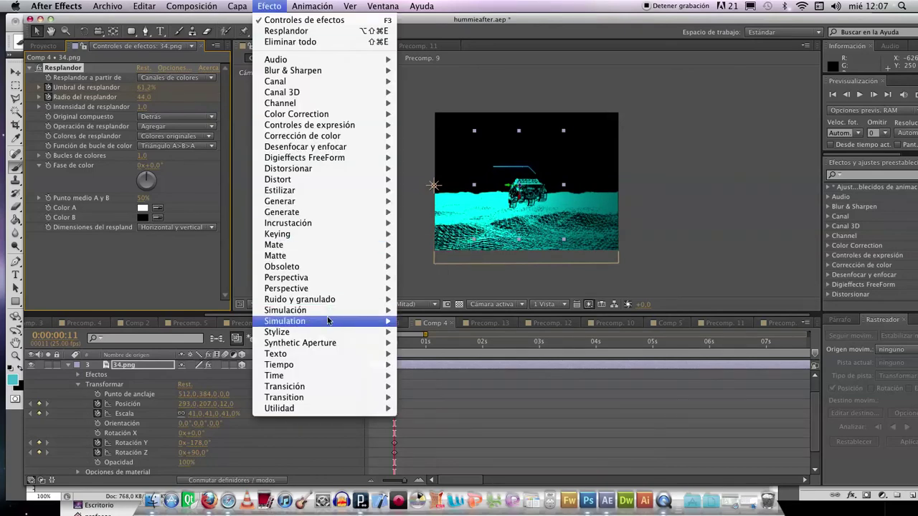
pyautogui.moveTo(308, 191)
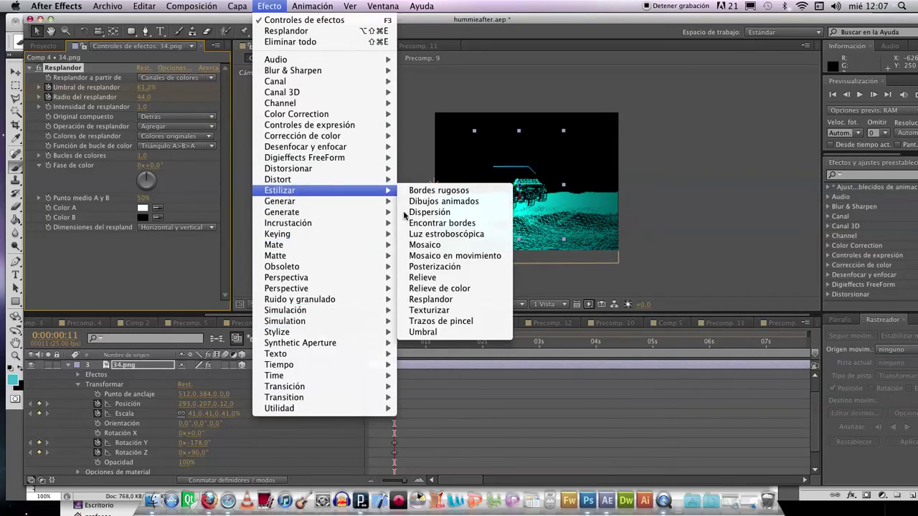
pyautogui.click(459, 299)
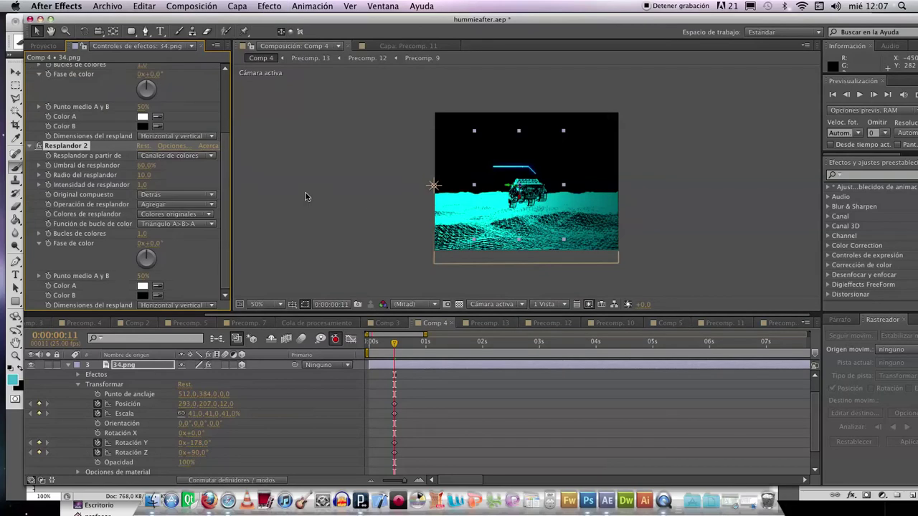
pyautogui.moveTo(142, 175)
pyautogui.mouseDown()
pyautogui.moveTo(175, 168)
pyautogui.moveTo(145, 185)
pyautogui.mouseUp()
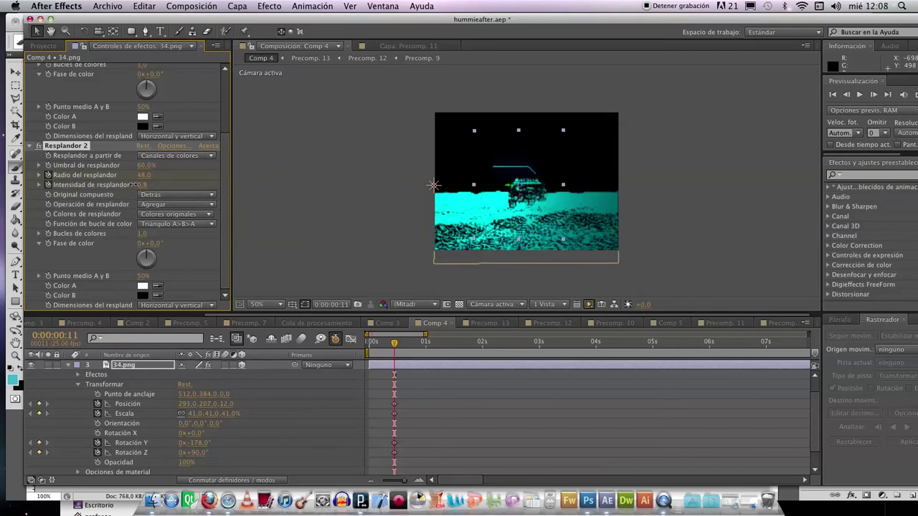
# Set Color A and Color B of both Resplandor effects to the cyan sampled from the terrain in the composition.
pyautogui.click(270, 6)
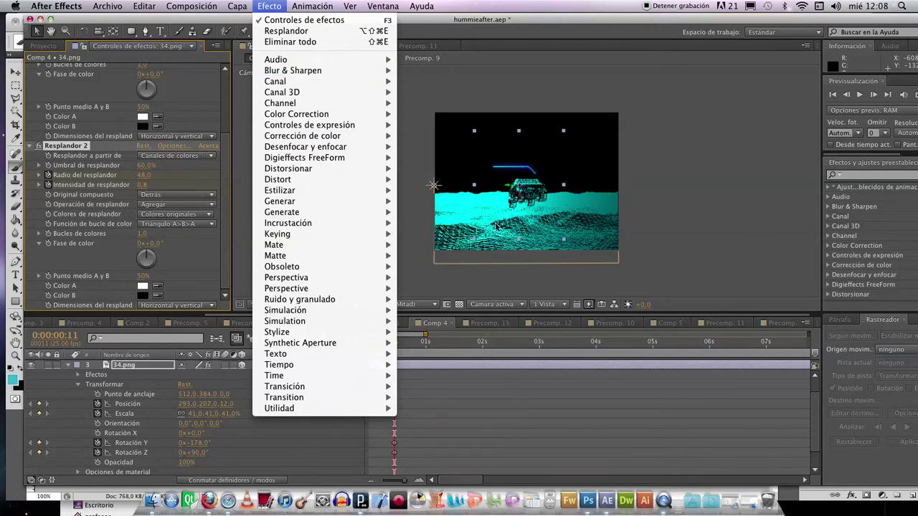
pyautogui.click(430, 71)
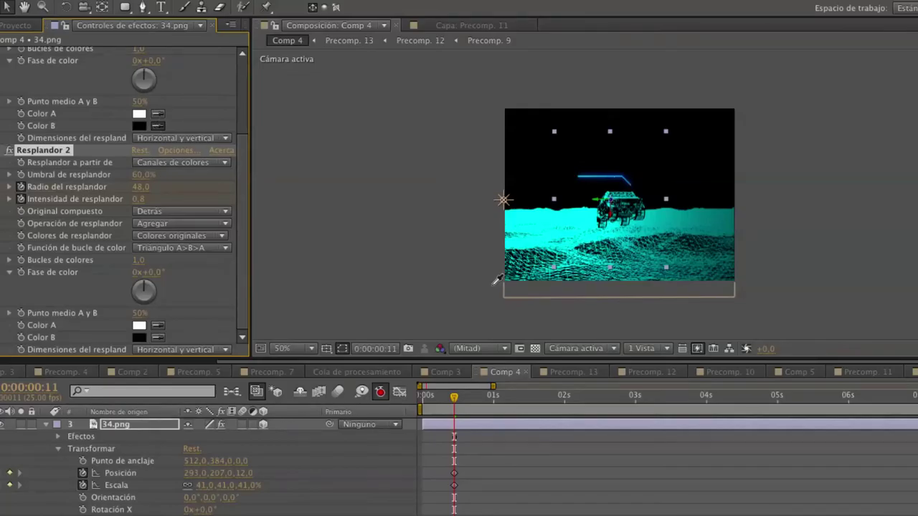
pyautogui.click(533, 229)
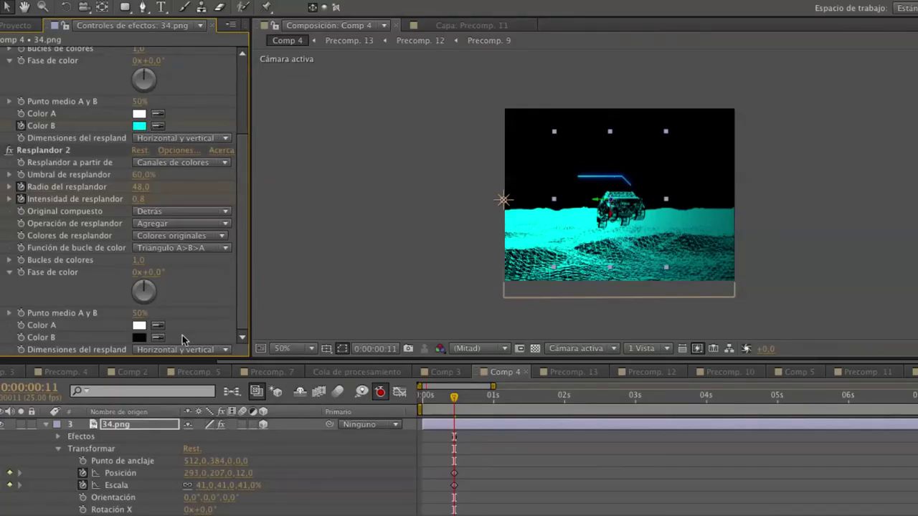
pyautogui.click(559, 215)
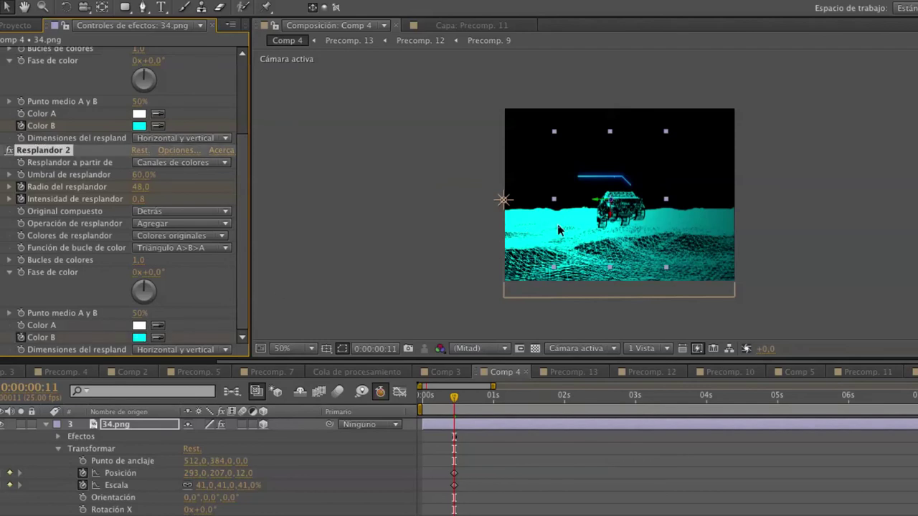
pyautogui.click(158, 324)
pyautogui.click(557, 213)
pyautogui.click(156, 114)
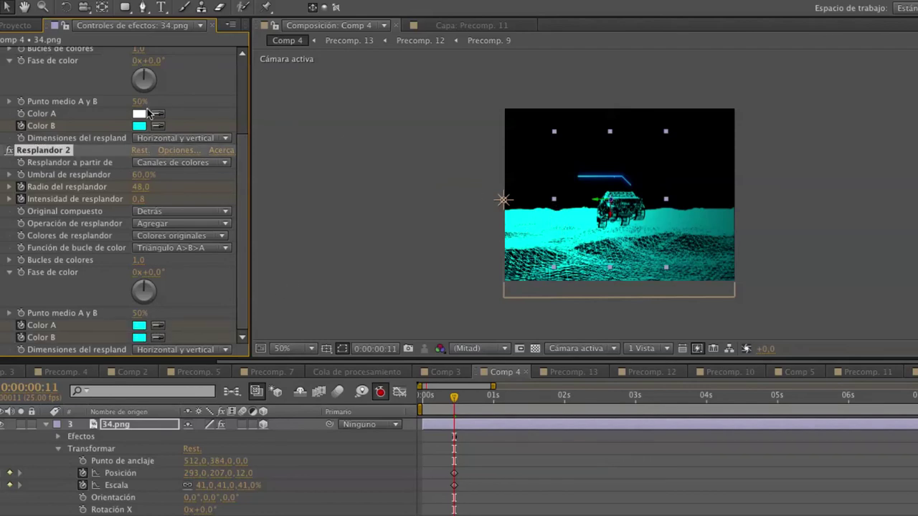
pyautogui.click(544, 208)
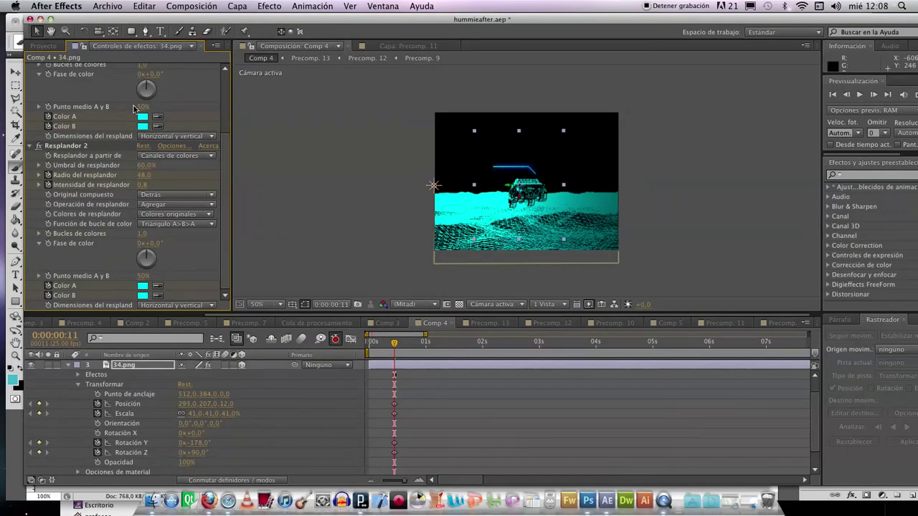
# Apply the Teñir effect to the 34.png layer and map white to the cyan sampled from the terrain.
pyautogui.click(269, 7)
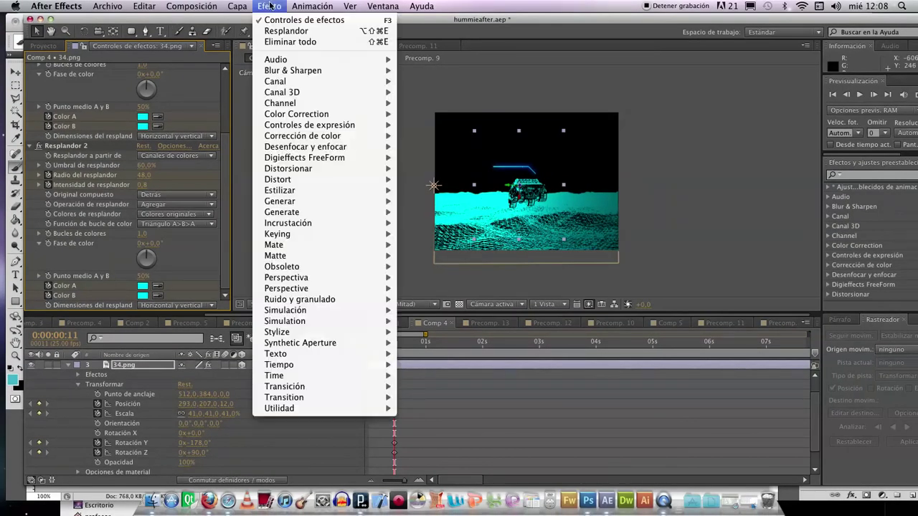
pyautogui.moveTo(307, 161)
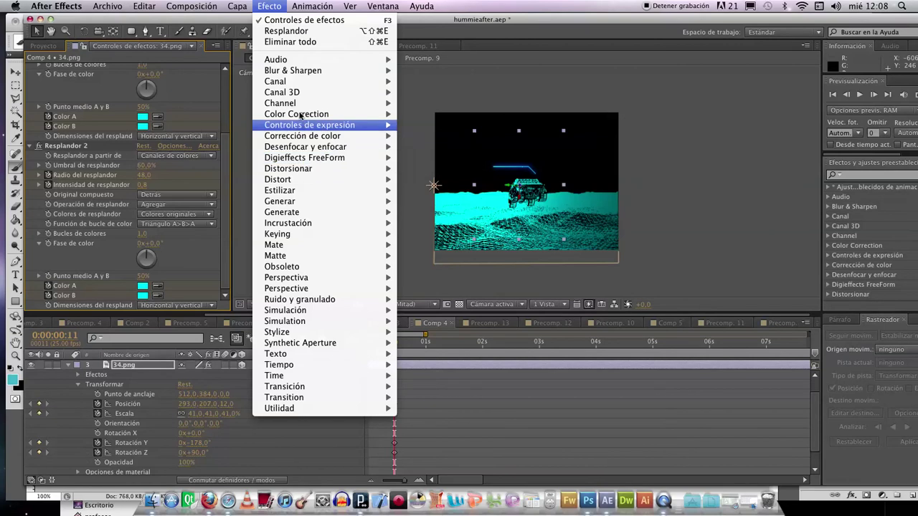
pyautogui.moveTo(304, 129)
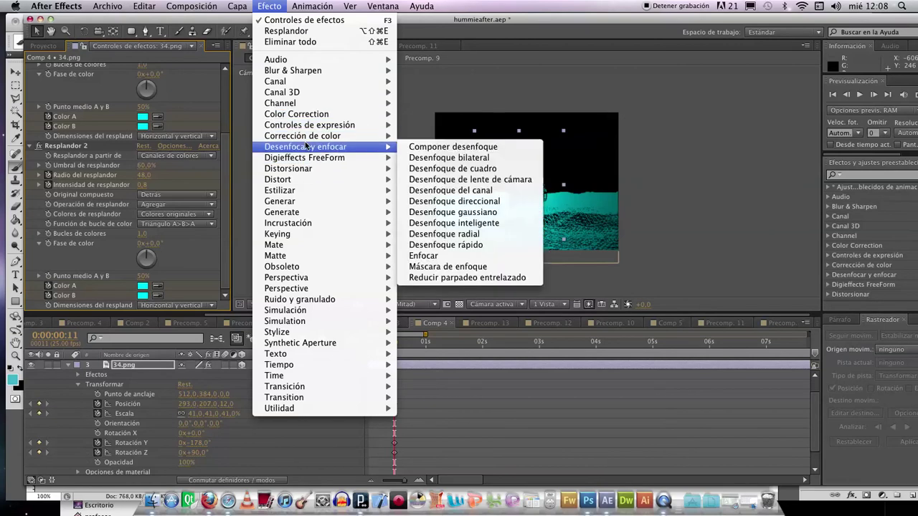
pyautogui.click(492, 423)
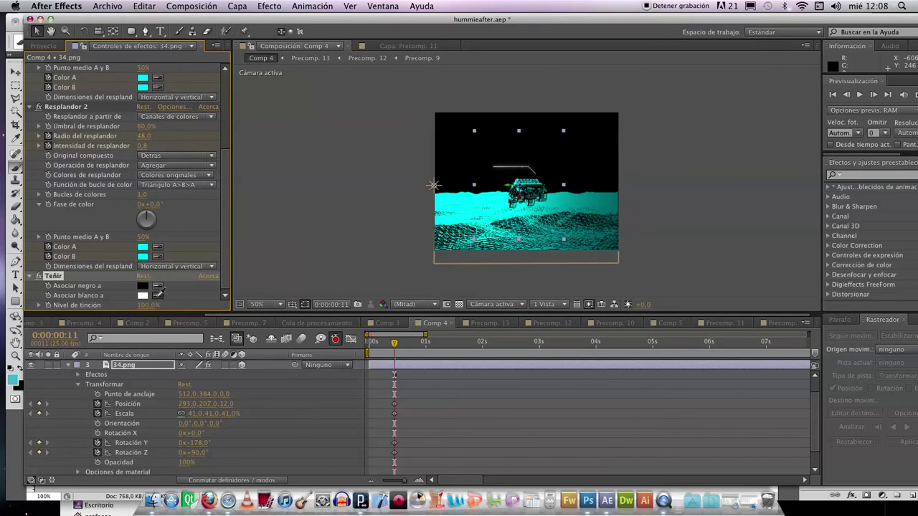
pyautogui.click(466, 203)
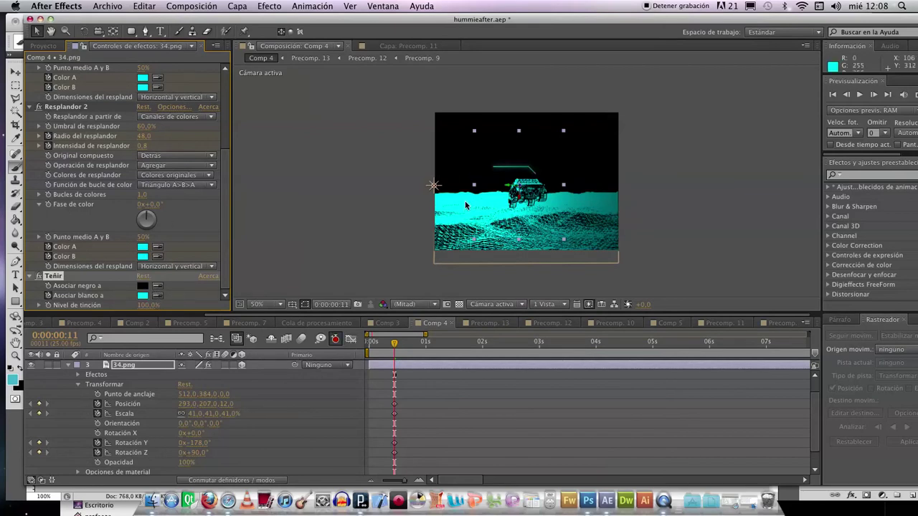
# Remove the Position, Scale, Y Rotation and Z Rotation keyframes from 34.png and start the layer at about frame 10.
pyautogui.click(390, 342)
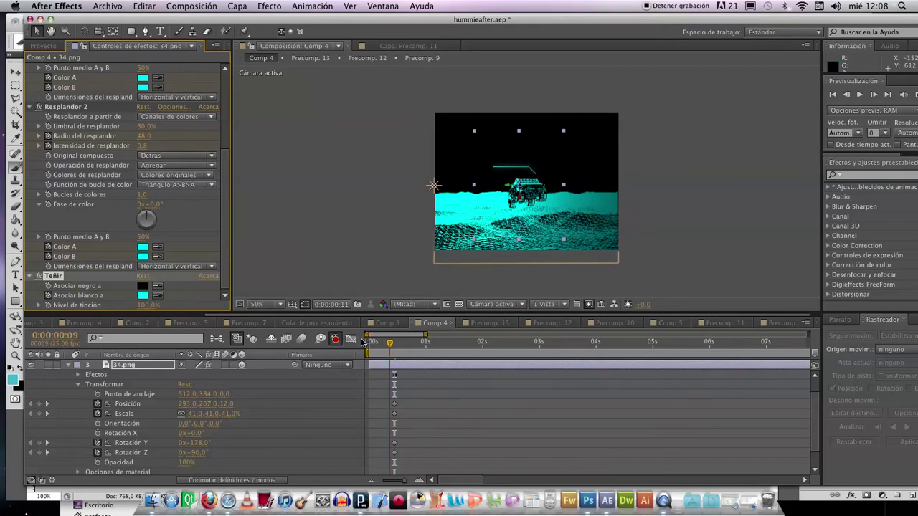
pyautogui.click(387, 343)
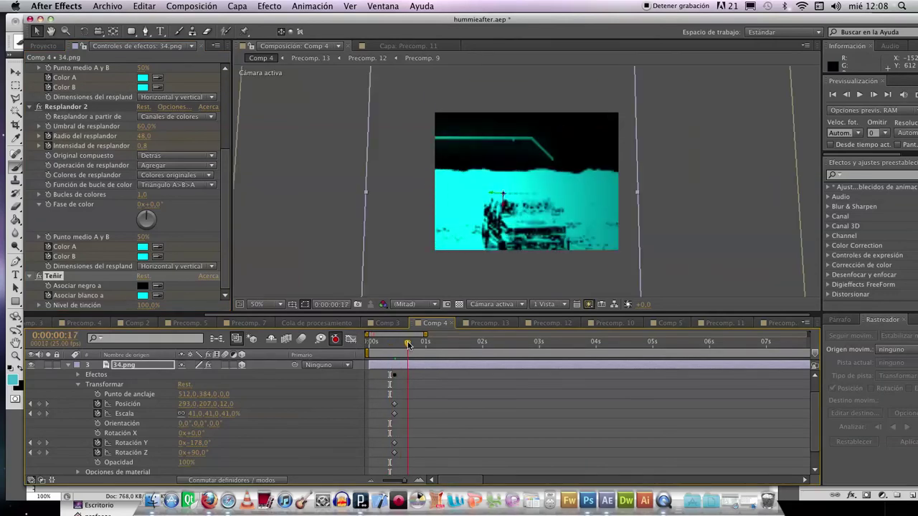
pyautogui.moveTo(386, 343)
pyautogui.mouseDown()
pyautogui.moveTo(391, 365)
pyautogui.moveTo(399, 357)
pyautogui.moveTo(390, 343)
pyautogui.moveTo(402, 343)
pyautogui.moveTo(392, 343)
pyautogui.mouseUp()
pyautogui.moveTo(434, 457); pyautogui.dragTo(410, 403)
pyautogui.press('super+x')
pyautogui.press('super+v')
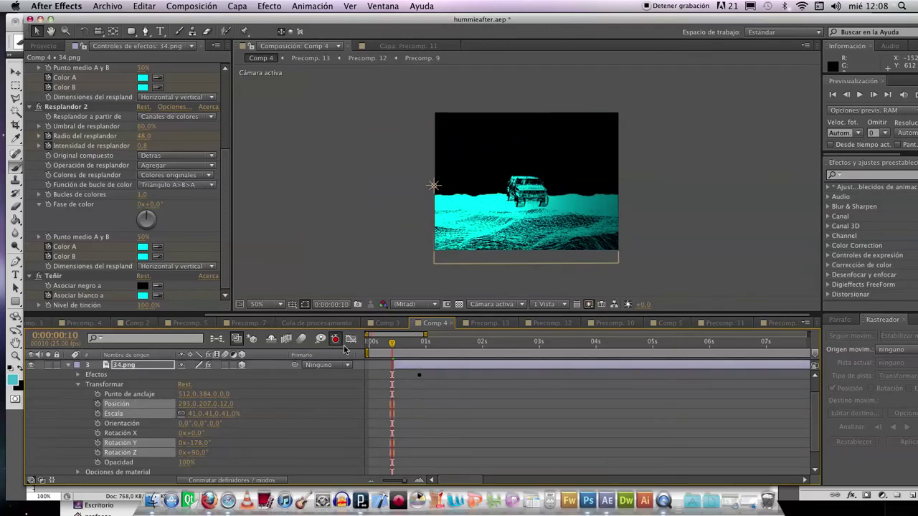
# Keyframe the Scale of the 34.png layer at 31% on frame 11.
pyautogui.moveTo(392, 344)
pyautogui.mouseDown()
pyautogui.moveTo(421, 346)
pyautogui.moveTo(392, 346)
pyautogui.moveTo(400, 348)
pyautogui.mouseUp()
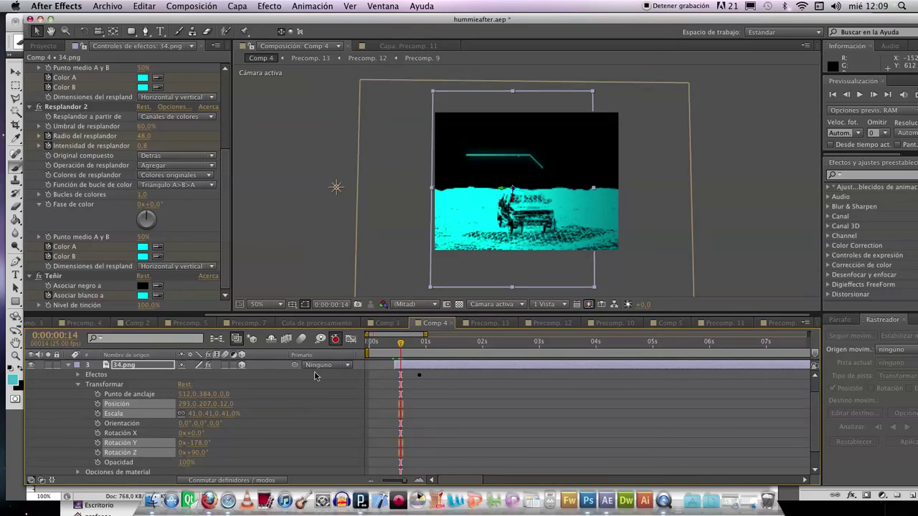
pyautogui.moveTo(402, 347); pyautogui.dragTo(394, 347)
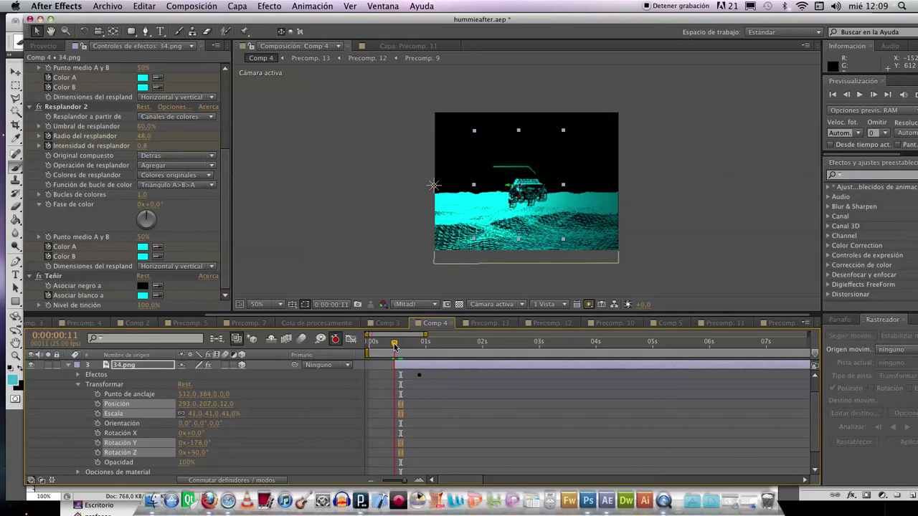
pyautogui.moveTo(204, 413); pyautogui.dragTo(206, 414)
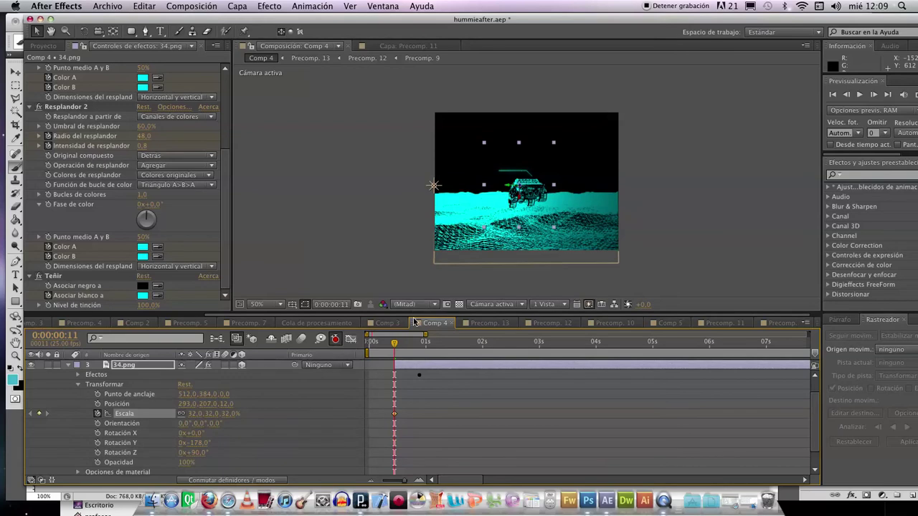
pyautogui.moveTo(229, 422); pyautogui.dragTo(224, 420)
# Keyframe the Position of 34.png at X 308 on frame 11 and at about 291.3, 215, 13.7 on frame 17.
pyautogui.hotkey('alt', 'shift', 'p')
pyautogui.moveTo(181, 404); pyautogui.dragTo(190, 401)
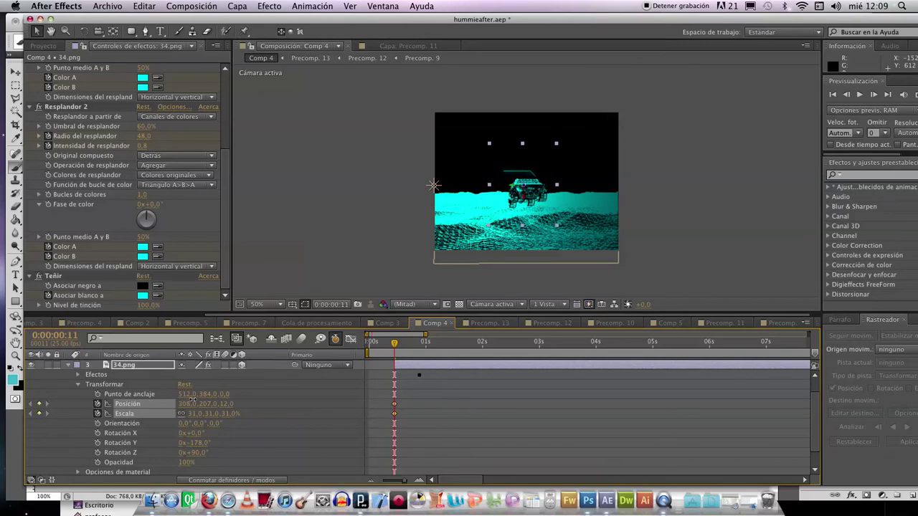
pyautogui.moveTo(396, 345); pyautogui.dragTo(409, 344)
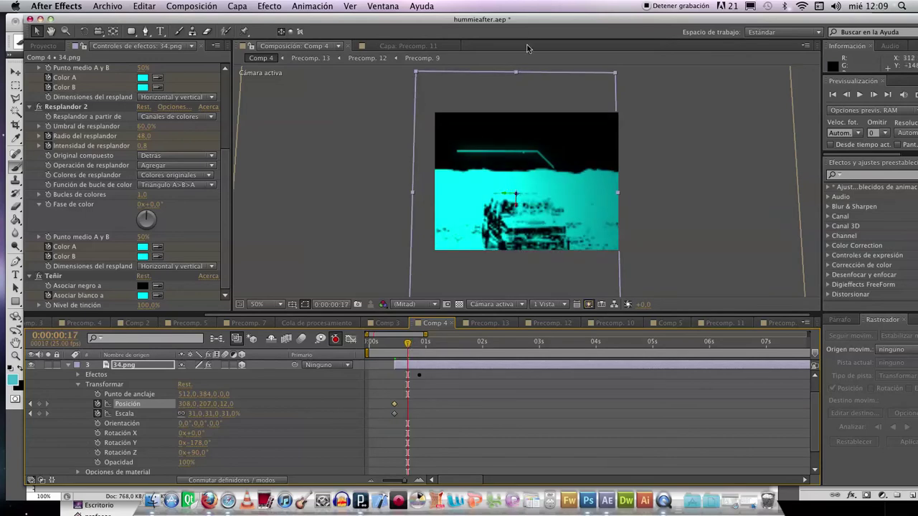
pyautogui.moveTo(518, 152)
pyautogui.mouseDown()
pyautogui.moveTo(503, 165)
pyautogui.moveTo(508, 159)
pyautogui.mouseUp()
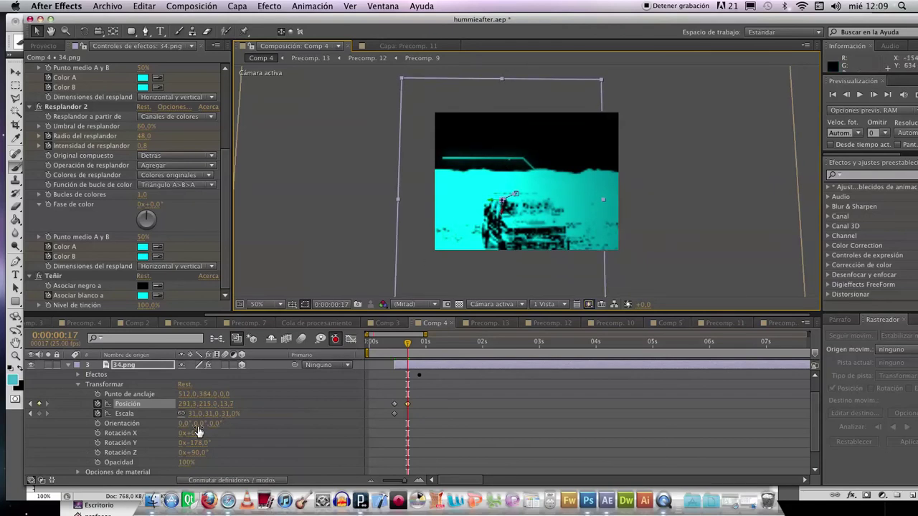
# Keyframe the Position of Cámara 1 at X -445 on frame 17.
pyautogui.scroll(2, 122, 397)
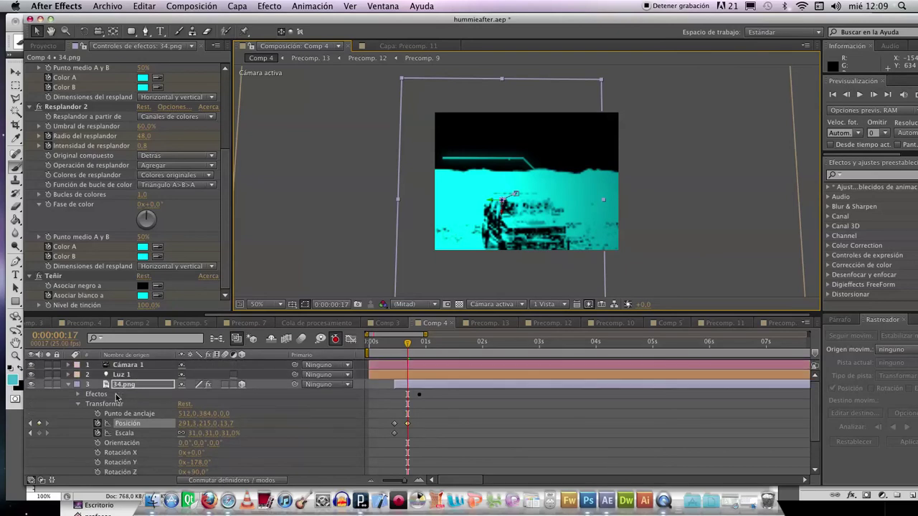
pyautogui.click(70, 365)
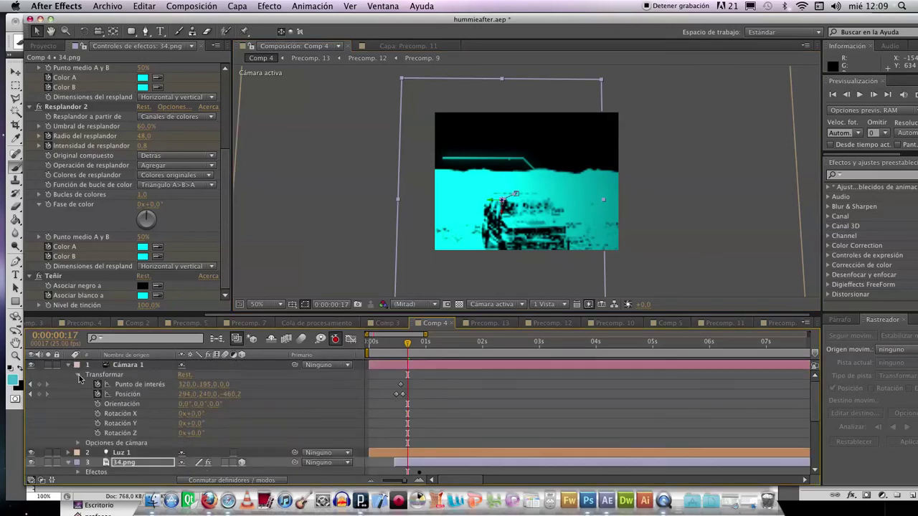
pyautogui.click(79, 375)
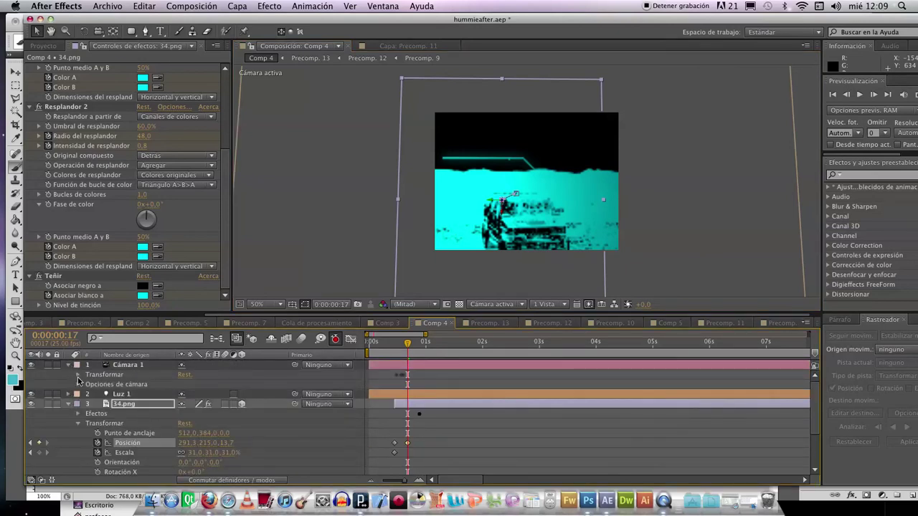
pyautogui.click(78, 381)
pyautogui.click(79, 375)
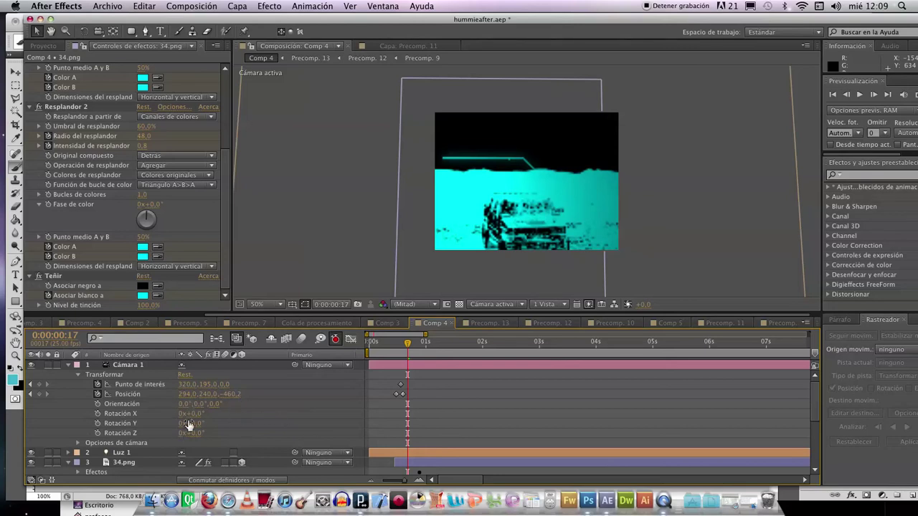
pyautogui.moveTo(192, 414); pyautogui.dragTo(195, 413)
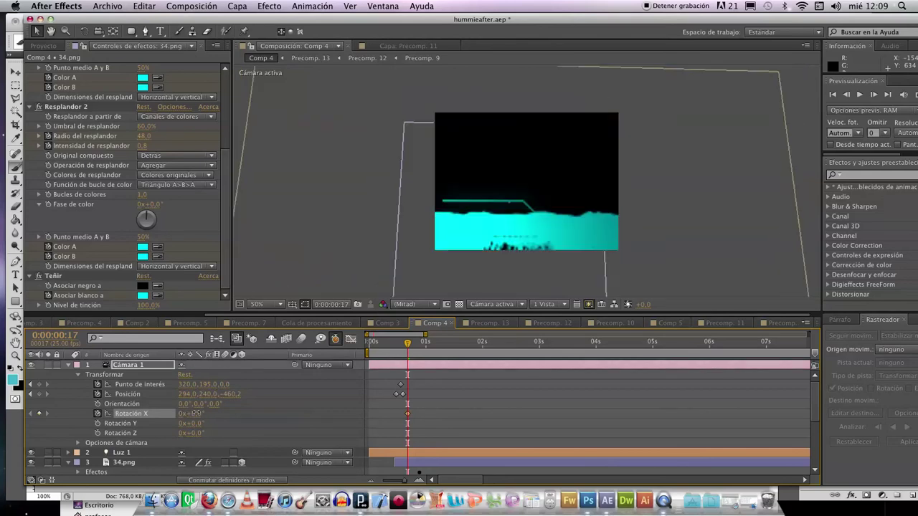
pyautogui.press('super+z')
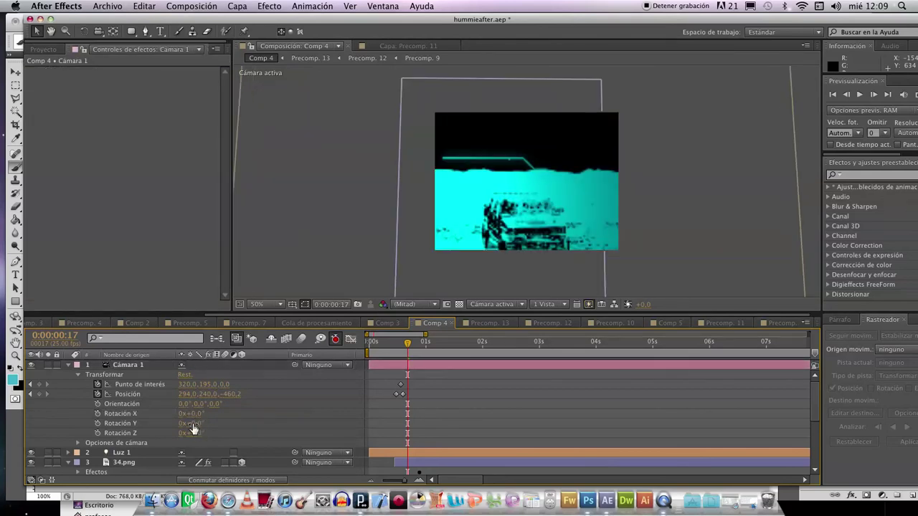
pyautogui.moveTo(180, 398); pyautogui.dragTo(2, 500)
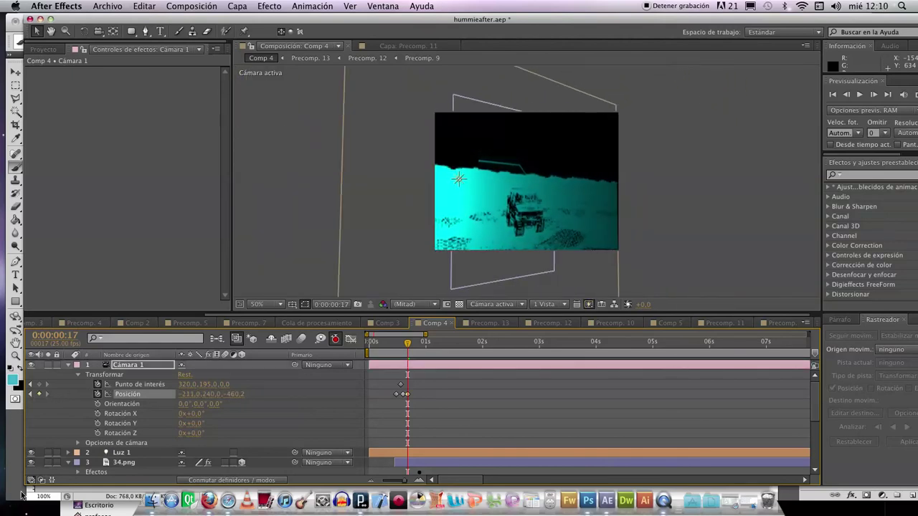
pyautogui.moveTo(187, 393); pyautogui.dragTo(41, 413)
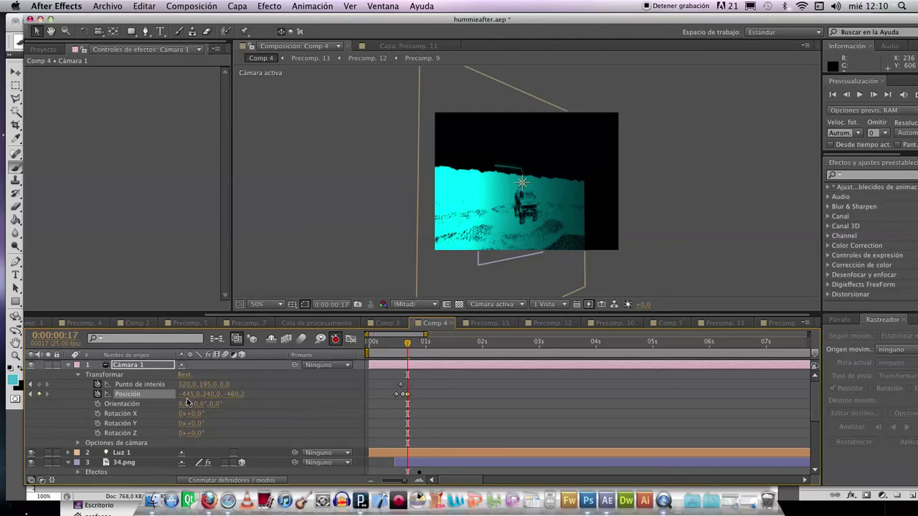
# Try moving Cámara 1 to X 295 and Z -600.2 on frame 17.
pyautogui.moveTo(188, 394); pyautogui.dragTo(568, 354)
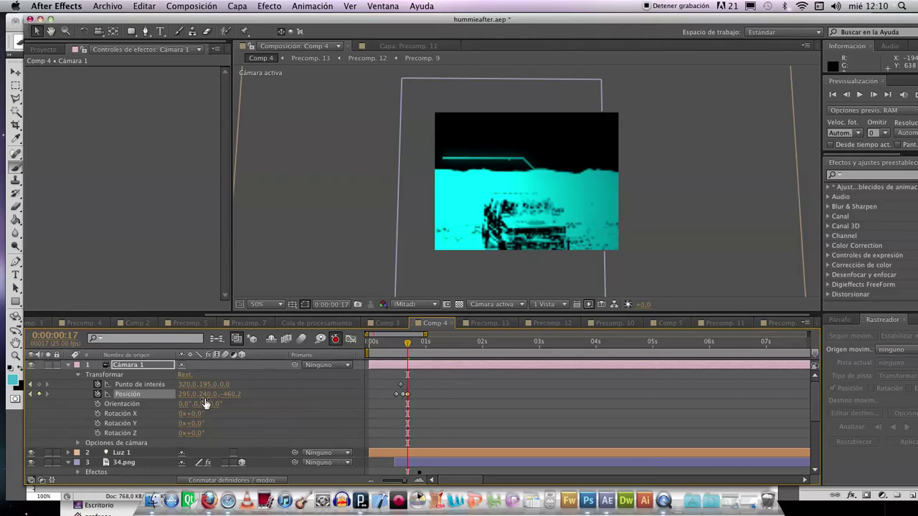
pyautogui.moveTo(206, 399)
pyautogui.mouseDown()
pyautogui.moveTo(241, 400)
pyautogui.moveTo(208, 402)
pyautogui.mouseUp()
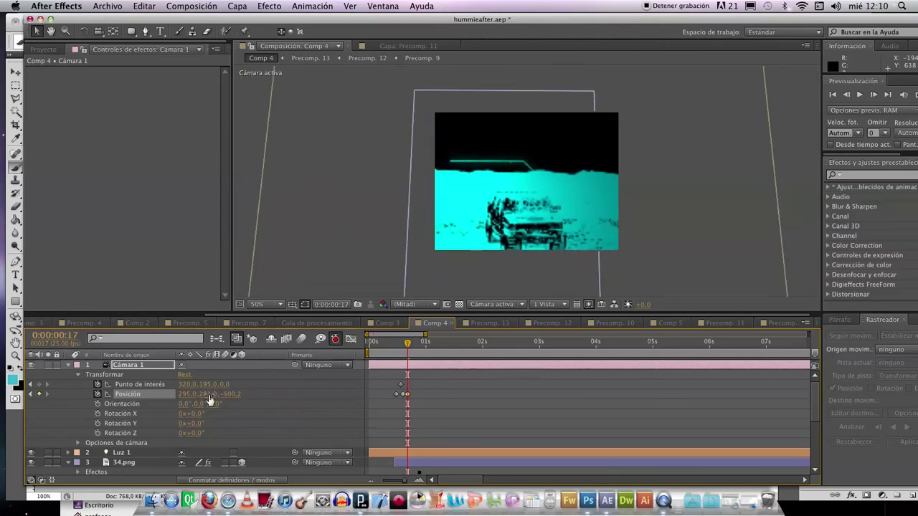
# Undo the Position changes of Cámara 1 on frame 17, back to before that keyframe was added.
pyautogui.press('super+z')
pyautogui.press('super+z')
pyautogui.press('super+z')
pyautogui.press('super+z')
pyautogui.press('super+z')
pyautogui.press('super+z')
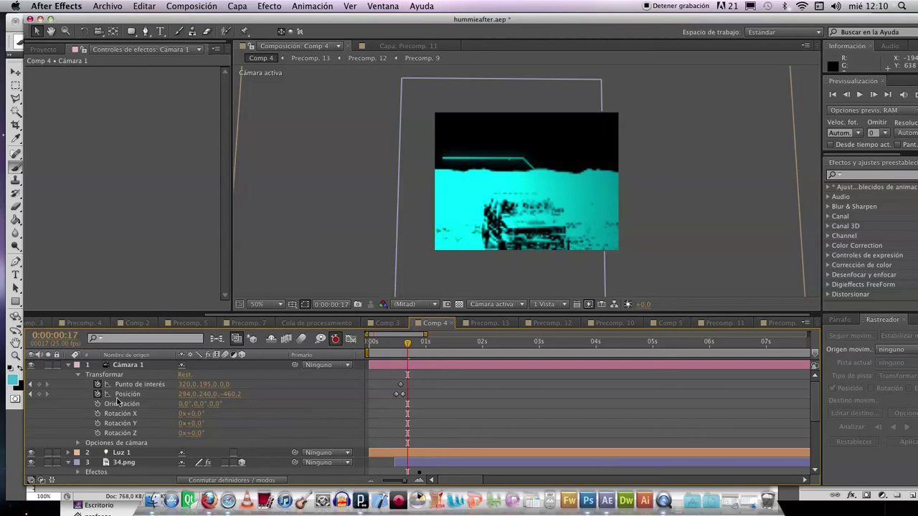
# Remove the Position and Scale keyframes from the 34.png layer.
pyautogui.click(78, 375)
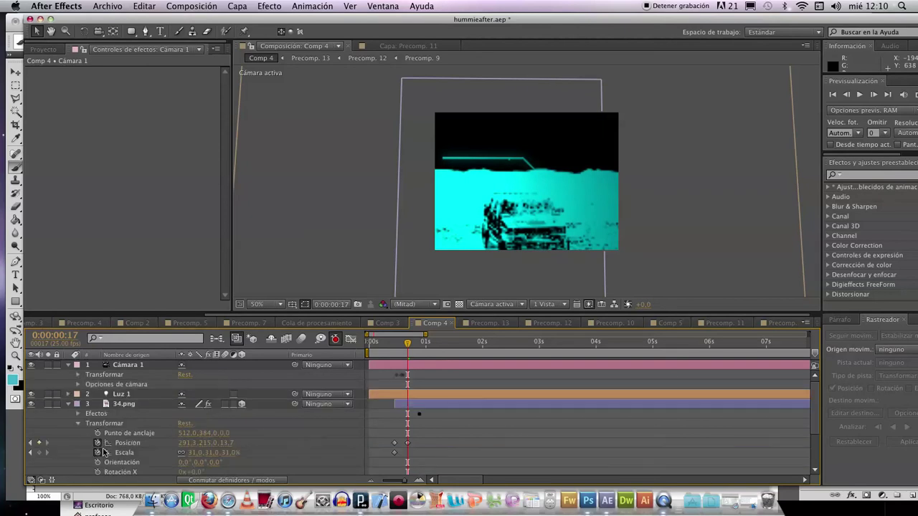
pyautogui.click(69, 405)
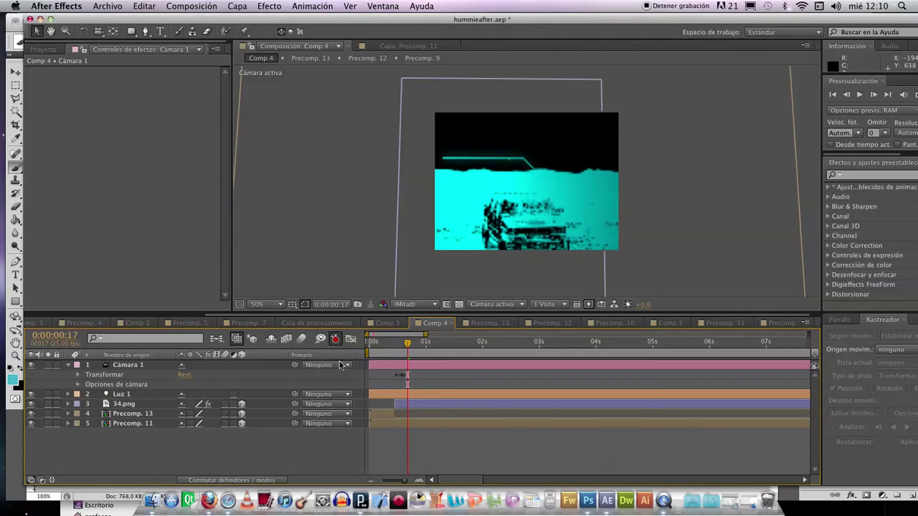
pyautogui.click(124, 404)
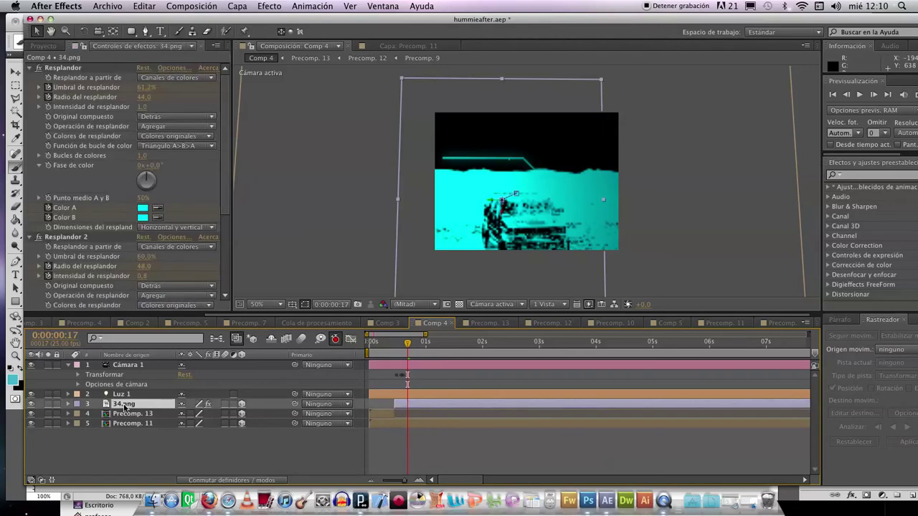
pyautogui.click(69, 405)
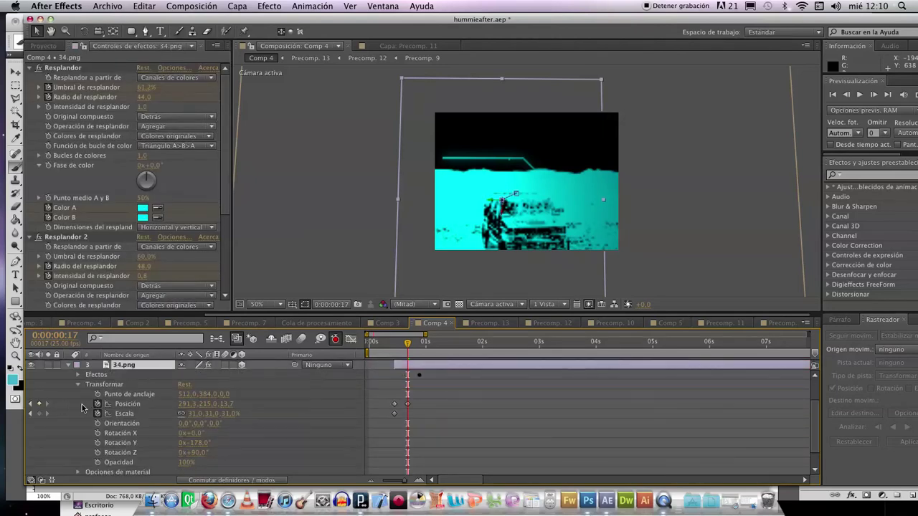
pyautogui.moveTo(101, 403); pyautogui.dragTo(114, 413)
# Keyframe 34.png on frame 18 with Position 377, 155.8, 3.1, Scale 24%, Y Rotation -185° and Z Rotation 161°.
pyautogui.moveTo(407, 344)
pyautogui.mouseDown()
pyautogui.moveTo(373, 344)
pyautogui.moveTo(410, 345)
pyautogui.mouseUp()
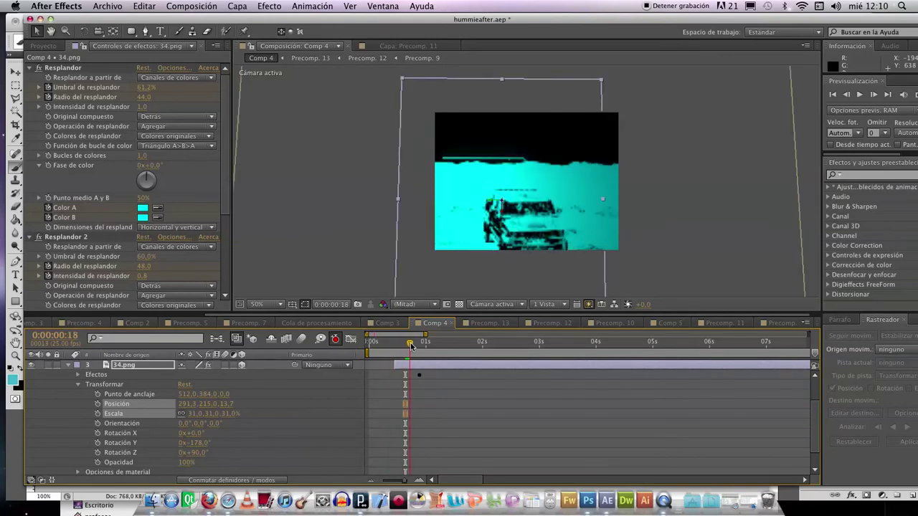
pyautogui.hotkey('alt', 'shift', 's')
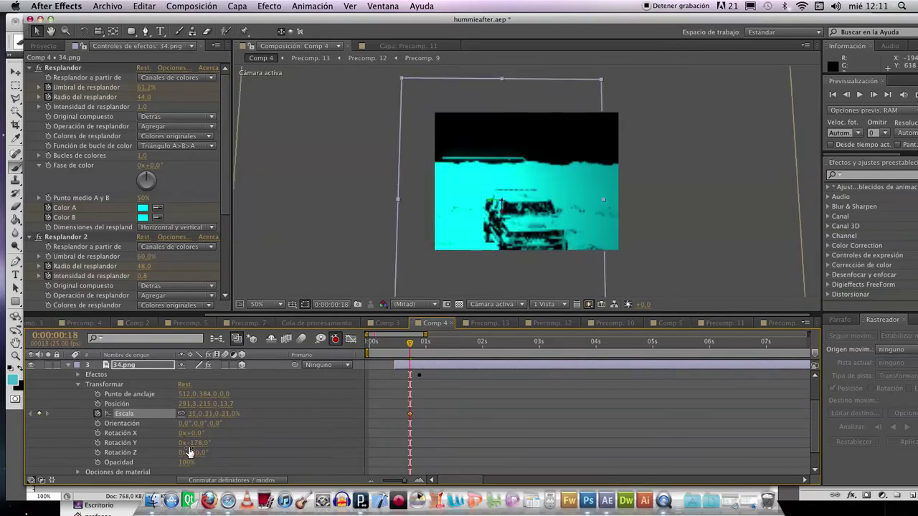
pyautogui.hotkey('alt', 'shift', 'r')
pyautogui.moveTo(188, 442); pyautogui.dragTo(225, 450)
pyautogui.hotkey('alt', 'shift', 'r')
pyautogui.hotkey('alt', 'shift', 'p')
pyautogui.moveTo(476, 149); pyautogui.dragTo(557, 101)
pyautogui.moveTo(211, 420); pyautogui.dragTo(206, 412)
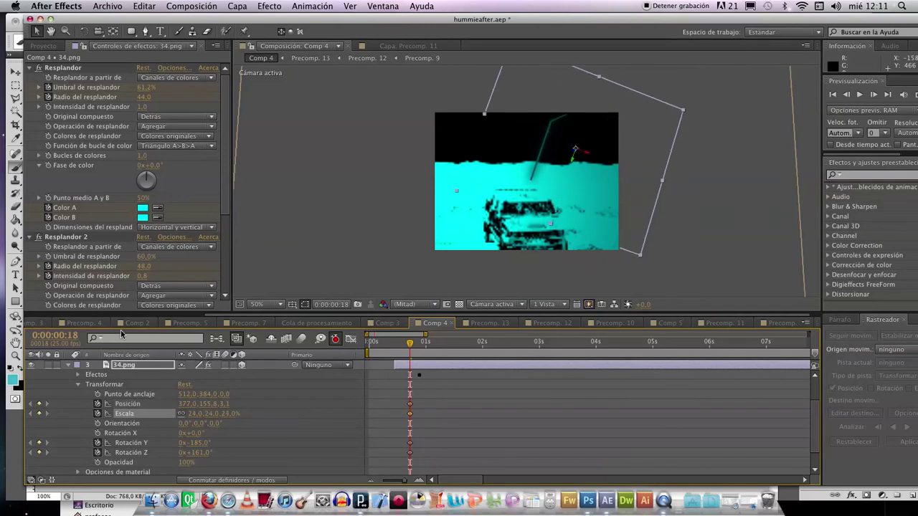
# On frame 18, set Resplandor to threshold 36.5%, radius 0, intensity 3.3, and Resplandor 2 to threshold 0%, radius 0, intensity 4.3.
pyautogui.click(144, 266)
pyautogui.moveTo(143, 266); pyautogui.dragTo(105, 267)
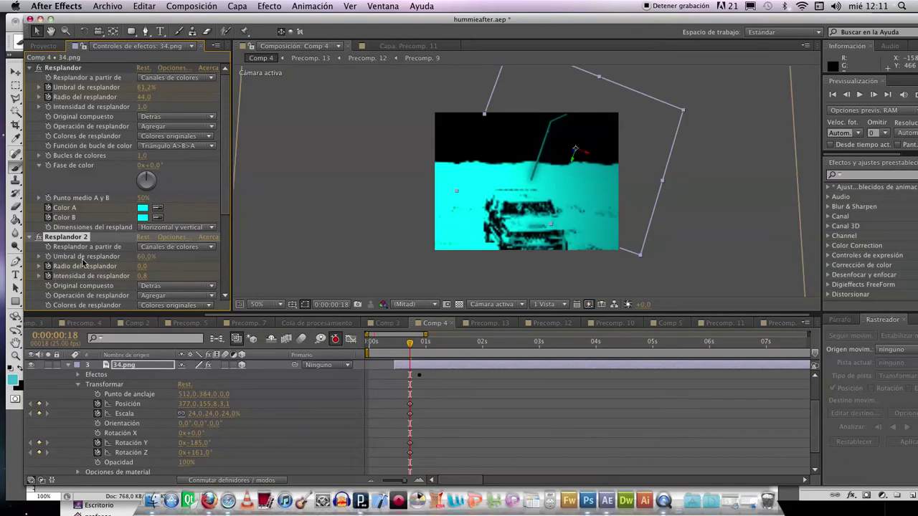
pyautogui.moveTo(147, 256); pyautogui.dragTo(114, 263)
pyautogui.moveTo(142, 106); pyautogui.dragTo(244, 100)
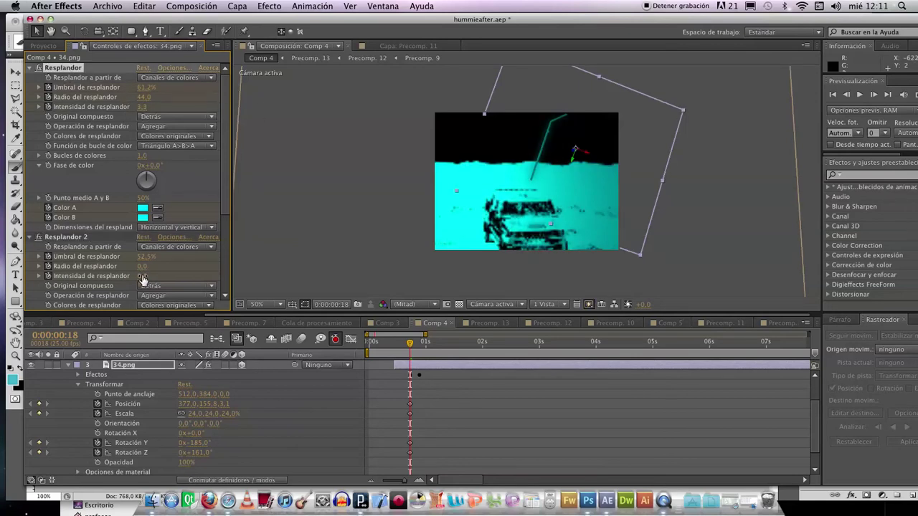
pyautogui.moveTo(142, 275); pyautogui.dragTo(186, 270)
pyautogui.moveTo(316, 258); pyautogui.dragTo(72, 256)
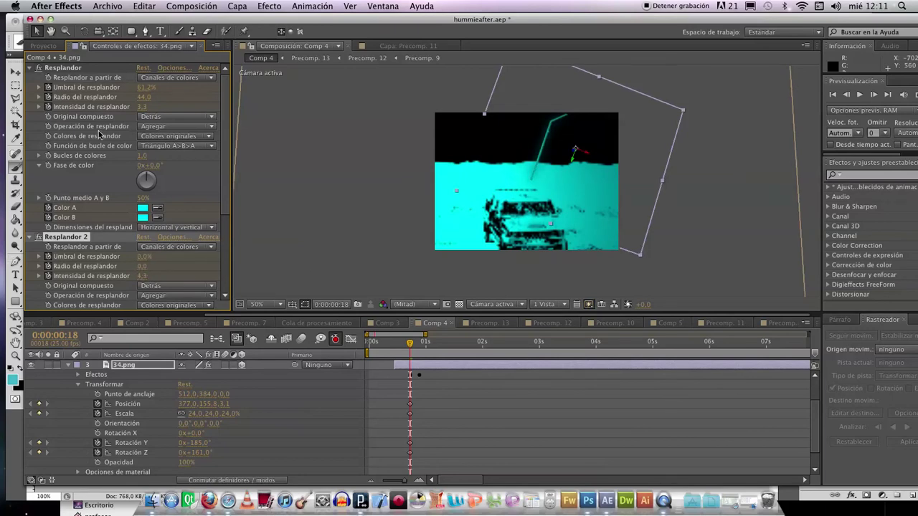
pyautogui.moveTo(142, 97); pyautogui.dragTo(106, 87)
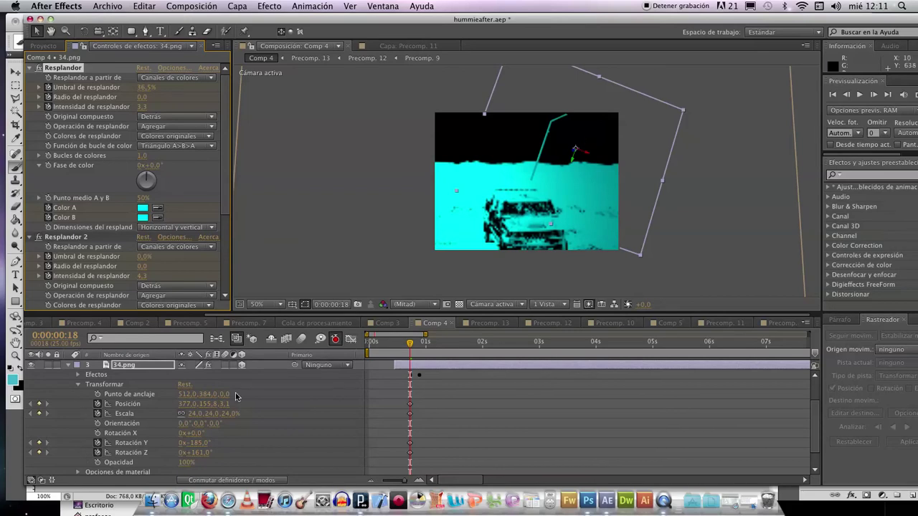
# Scale 34.png to 17% and move it to about 357.4, 167, 5.3 on frame 18.
pyautogui.moveTo(217, 420)
pyautogui.mouseDown()
pyautogui.moveTo(205, 414)
pyautogui.moveTo(218, 410)
pyautogui.mouseUp()
pyautogui.moveTo(551, 152); pyautogui.dragTo(541, 168)
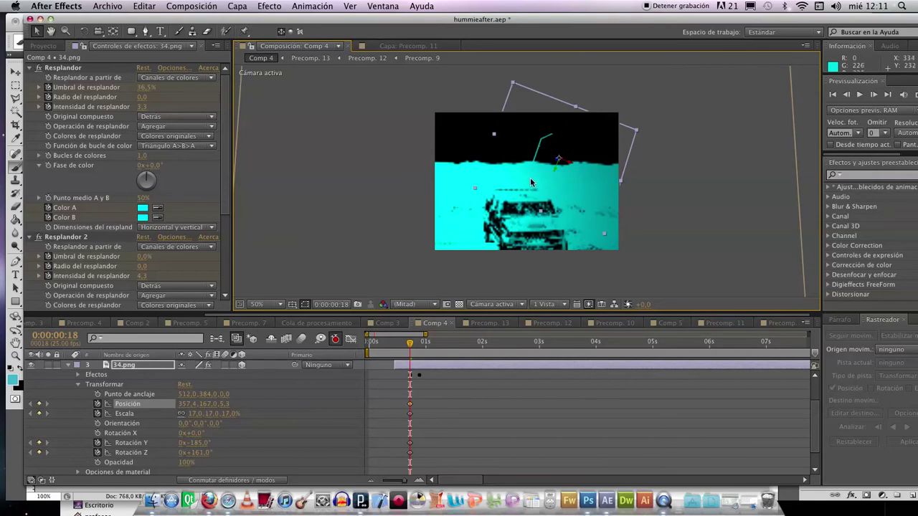
# Map white to pure red in the Teñir effect of 34.png.
pyautogui.scroll(-5, 203, 212)
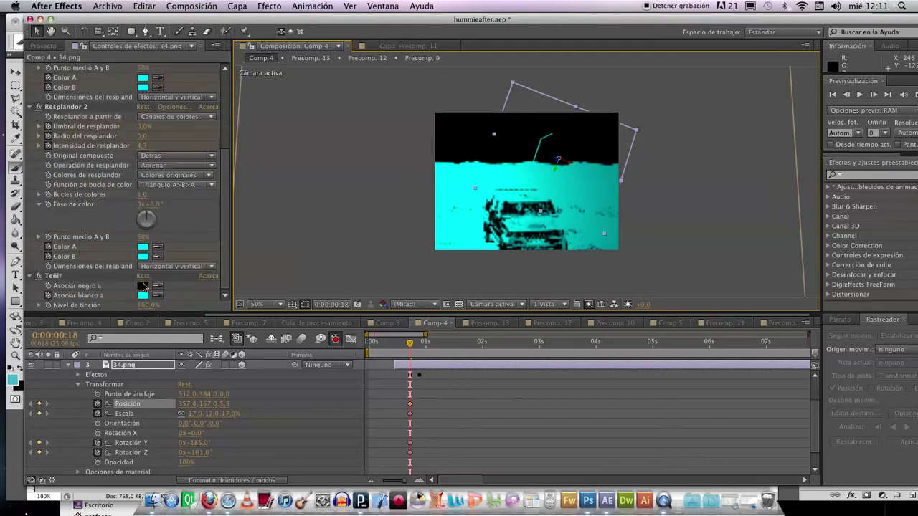
pyautogui.click(143, 295)
pyautogui.moveTo(393, 134); pyautogui.dragTo(386, 80)
pyautogui.click(477, 92)
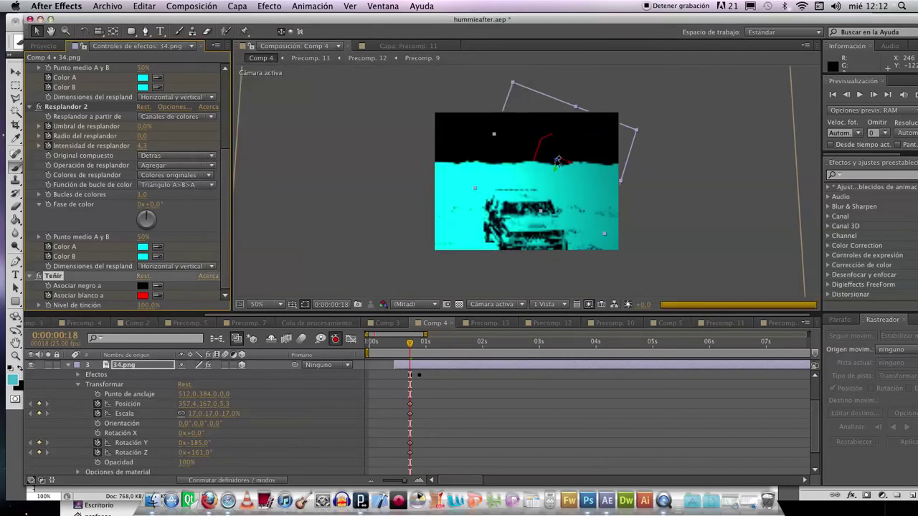
# Try adding a slightly shifted Position keyframe to 34.png on frame 19.
pyautogui.moveTo(409, 345)
pyautogui.mouseDown()
pyautogui.moveTo(430, 345)
pyautogui.moveTo(390, 345)
pyautogui.moveTo(433, 345)
pyautogui.moveTo(412, 344)
pyautogui.mouseUp()
pyautogui.click(69, 366)
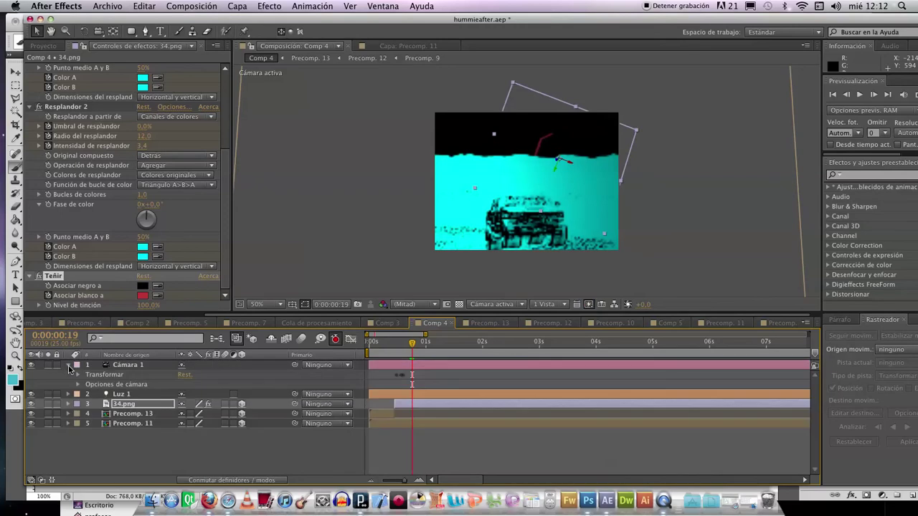
pyautogui.click(69, 405)
pyautogui.scroll(-2, 69, 404)
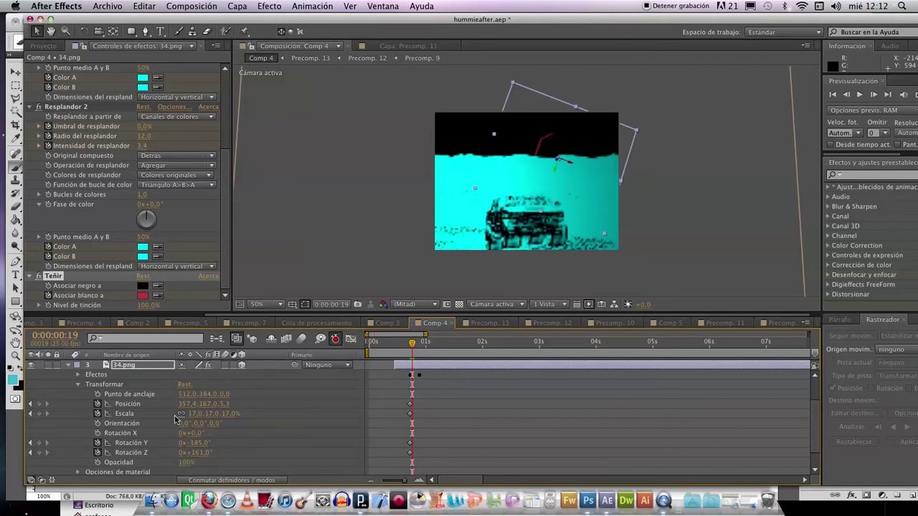
pyautogui.moveTo(206, 403)
pyautogui.mouseDown()
pyautogui.moveTo(222, 406)
pyautogui.moveTo(196, 400)
pyautogui.moveTo(203, 403)
pyautogui.mouseUp()
pyautogui.moveTo(411, 347)
pyautogui.mouseDown()
pyautogui.moveTo(463, 339)
pyautogui.moveTo(411, 339)
pyautogui.mouseUp()
# Remove the white-mapping keyframes of Teñir and the threshold, radius and intensity keyframes of Resplandor on 34.png.
pyautogui.click(76, 375)
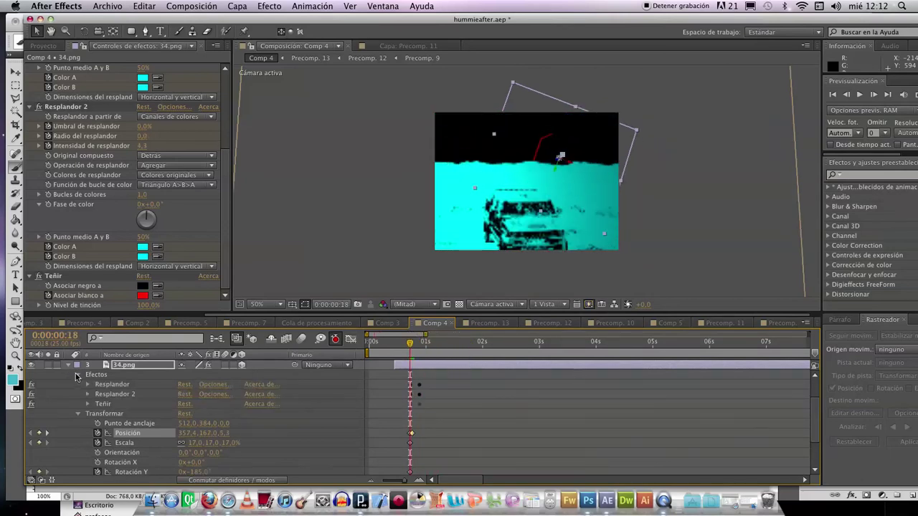
pyautogui.click(87, 404)
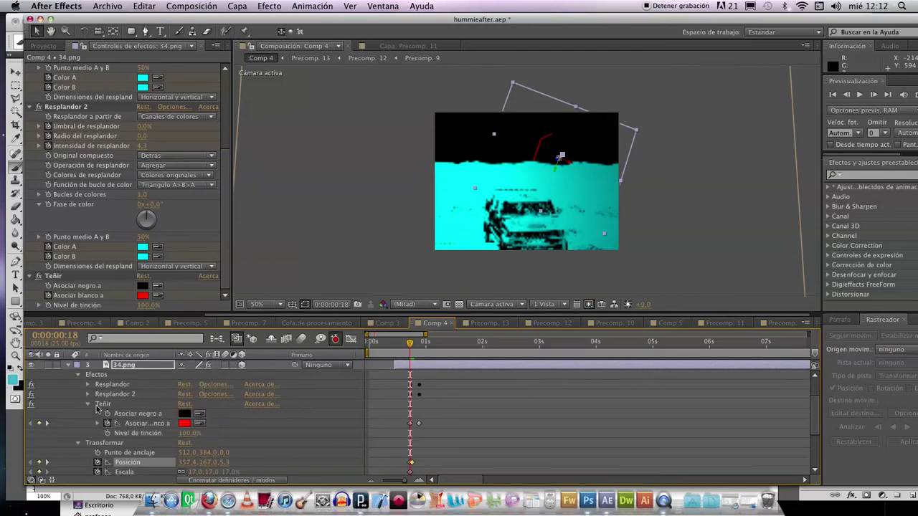
pyautogui.press('super+z')
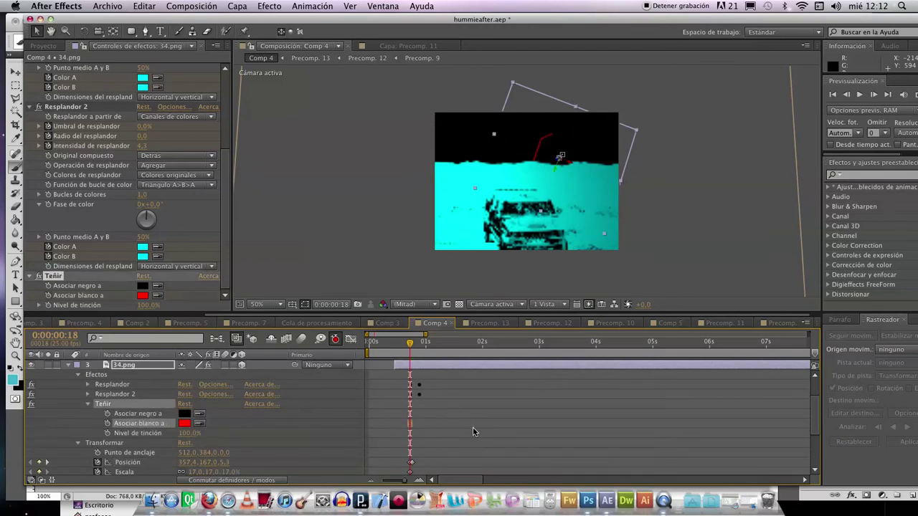
pyautogui.click(88, 385)
pyautogui.scroll(-1, 88, 384)
pyautogui.moveTo(380, 379); pyautogui.dragTo(446, 414)
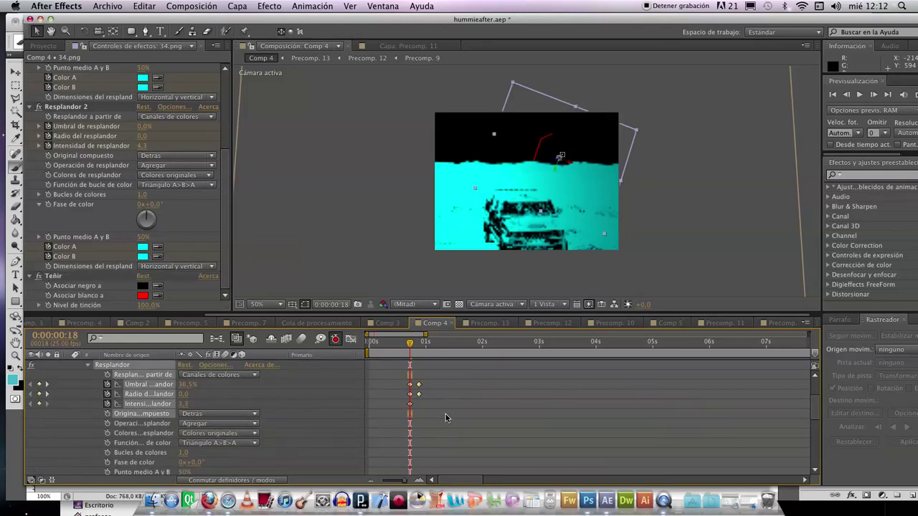
pyautogui.press('Delete')
pyautogui.scroll(3, 280, 424)
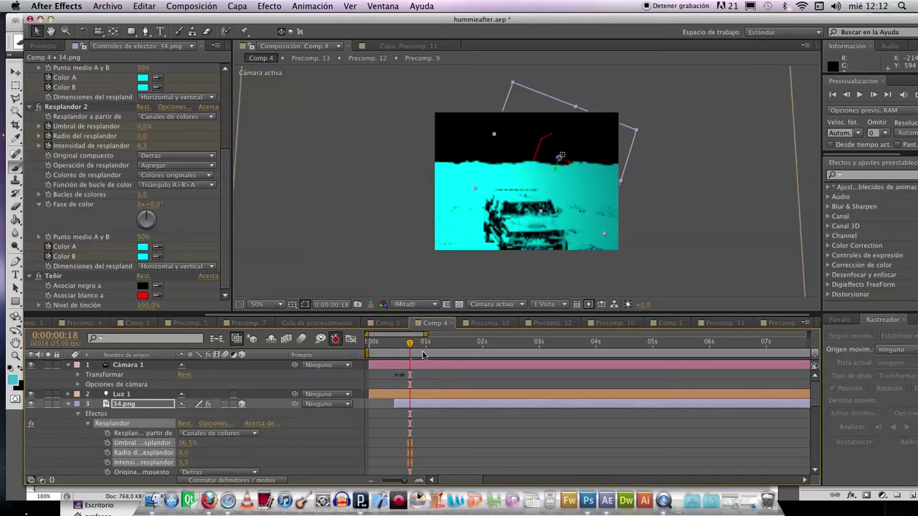
# On frame 16, scale 34.png to 12% at about 320.5, 193.4, -25.6 and remove its Position and Scale keyframes.
pyautogui.moveTo(409, 343)
pyautogui.mouseDown()
pyautogui.moveTo(389, 344)
pyautogui.moveTo(406, 346)
pyautogui.mouseUp()
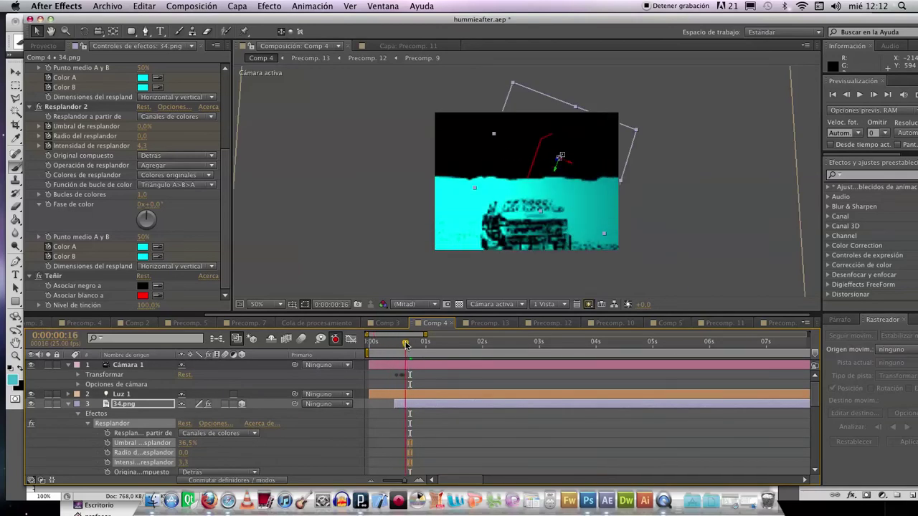
pyautogui.click(540, 156)
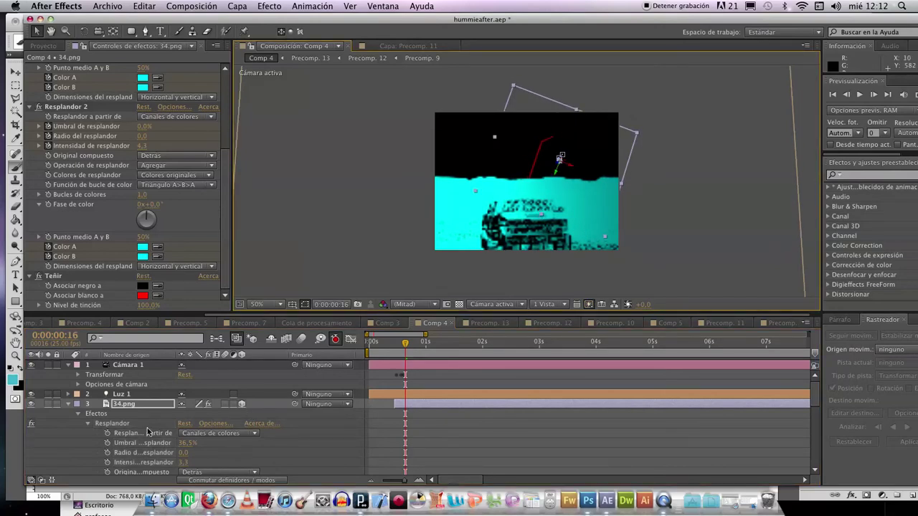
pyautogui.click(85, 424)
pyautogui.click(87, 443)
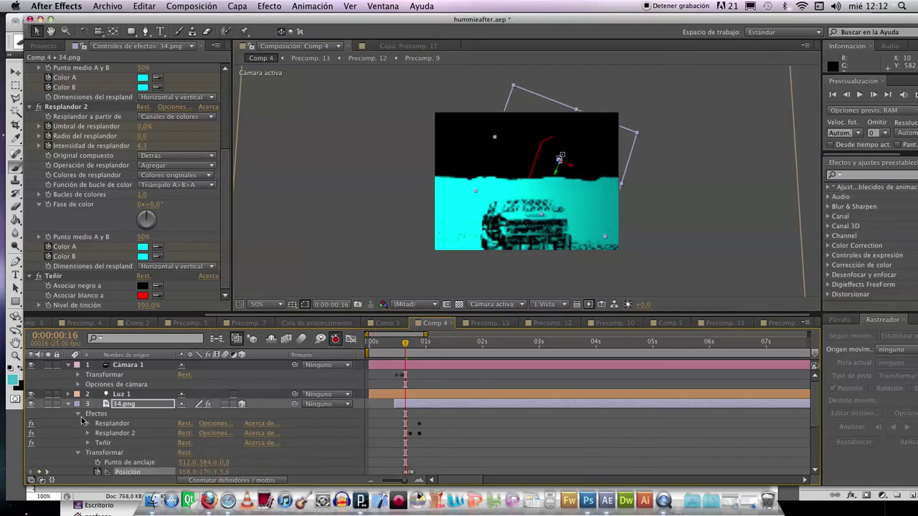
pyautogui.click(78, 414)
pyautogui.moveTo(206, 451); pyautogui.dragTo(180, 443)
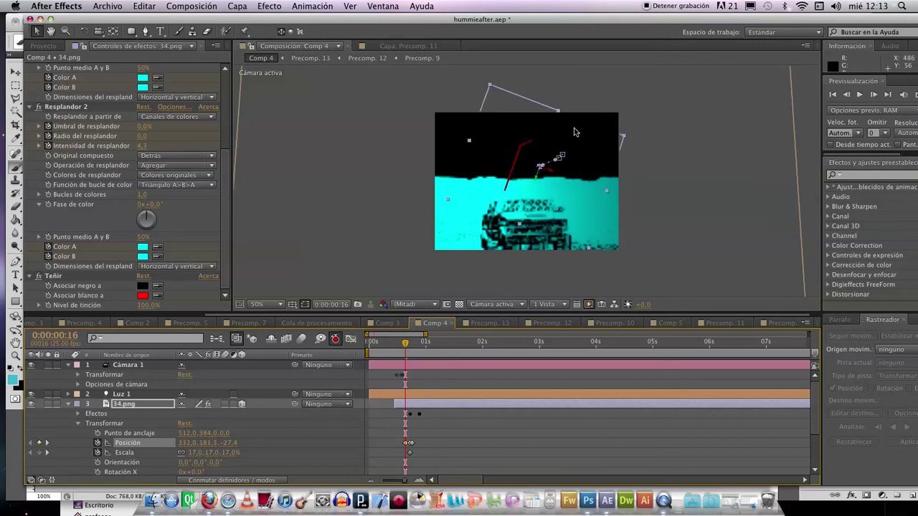
pyautogui.moveTo(207, 453); pyautogui.dragTo(206, 457)
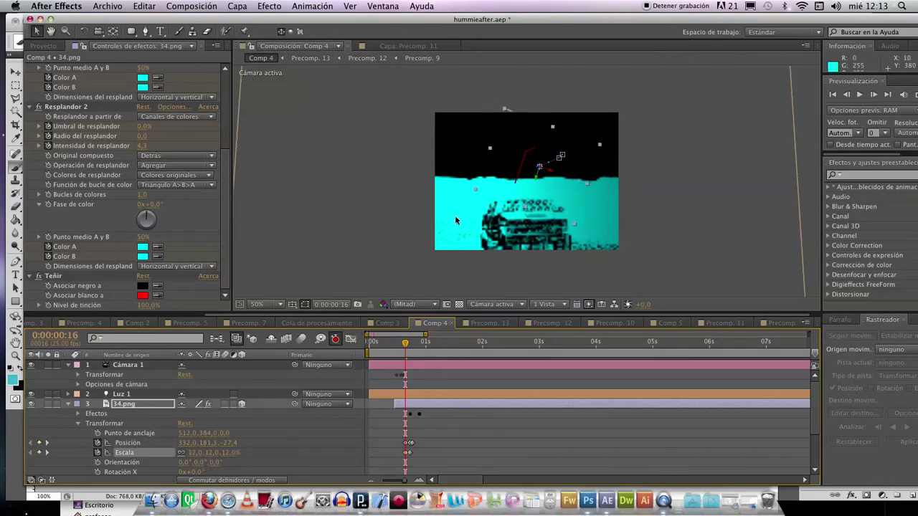
pyautogui.moveTo(522, 172); pyautogui.dragTo(510, 178)
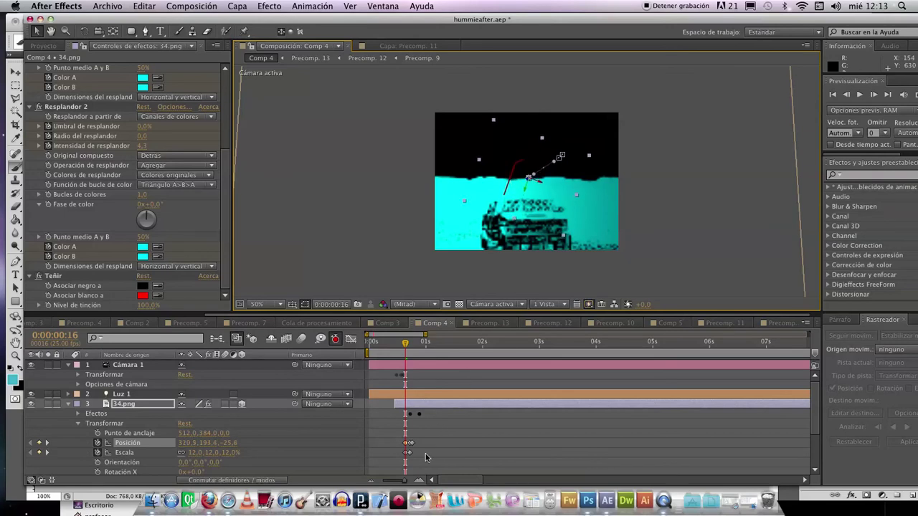
pyautogui.moveTo(380, 438); pyautogui.dragTo(428, 456)
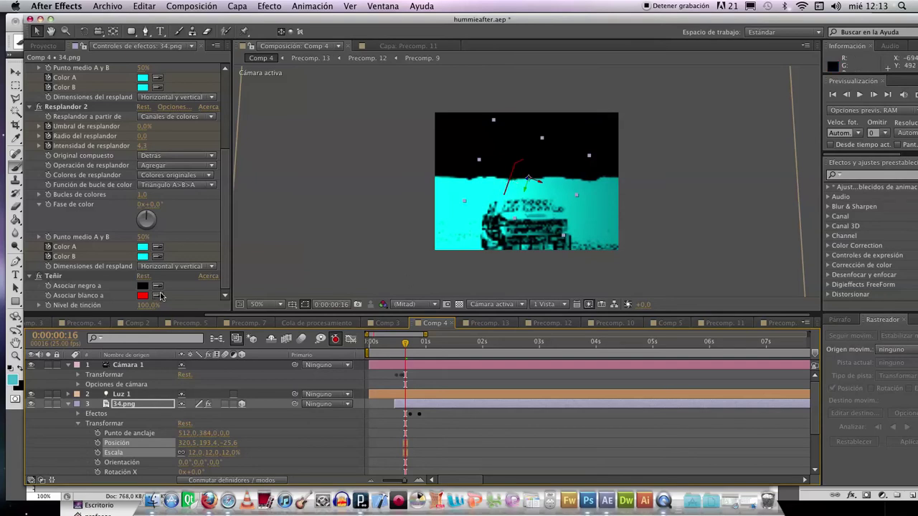
# Fit the Comp 4 image to the viewer and review the animation around frame 16.
pyautogui.click(280, 304)
pyautogui.click(280, 317)
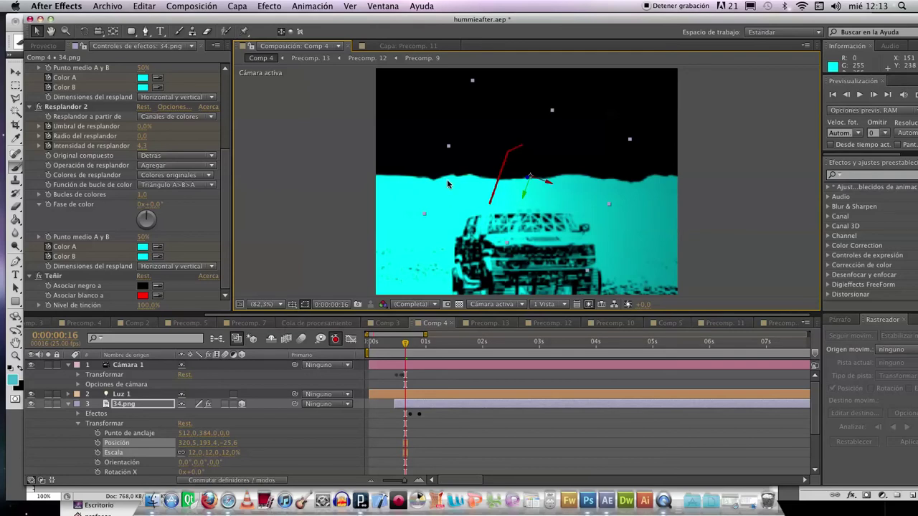
pyautogui.press('pageup')
pyautogui.press('pageup')
pyautogui.moveTo(385, 348); pyautogui.dragTo(405, 347)
pyautogui.moveTo(406, 347); pyautogui.dragTo(404, 347)
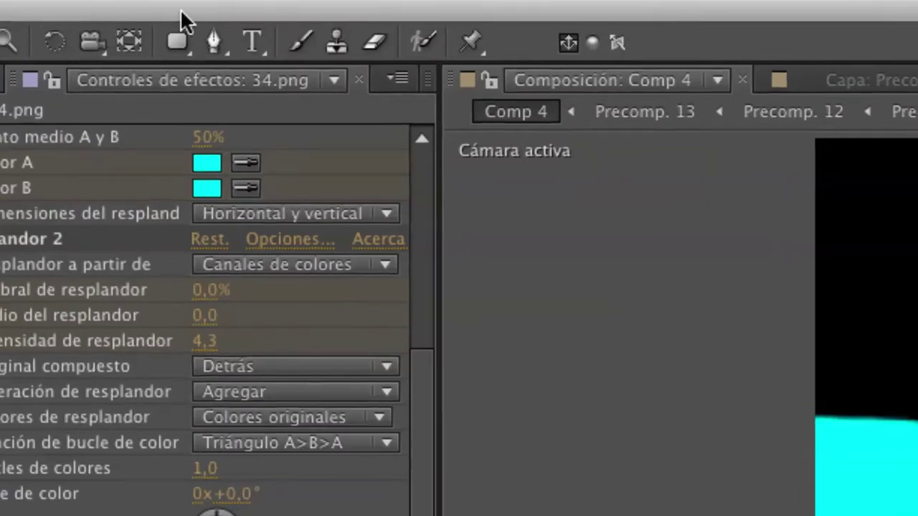
# Trace the red line above the vehicle on 34.png with a three-point open Pen path.
pyautogui.click(144, 29)
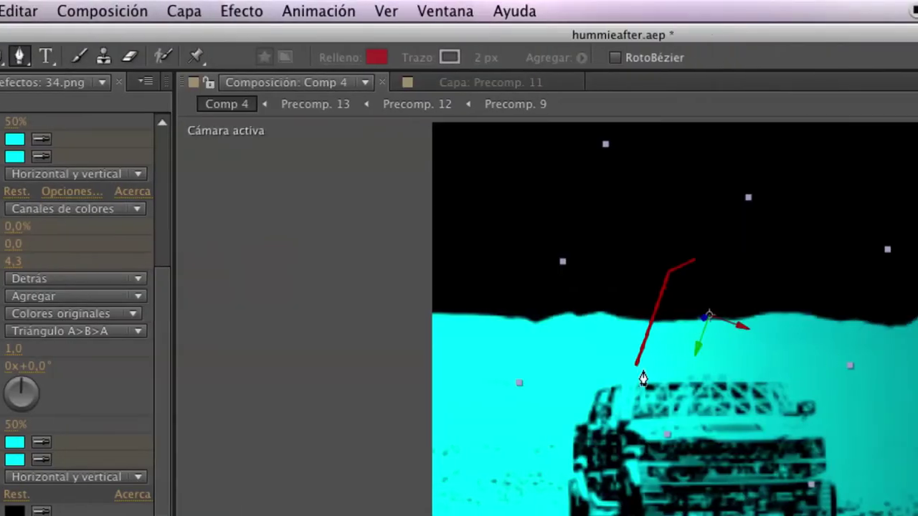
pyautogui.click(637, 366)
pyautogui.click(667, 271)
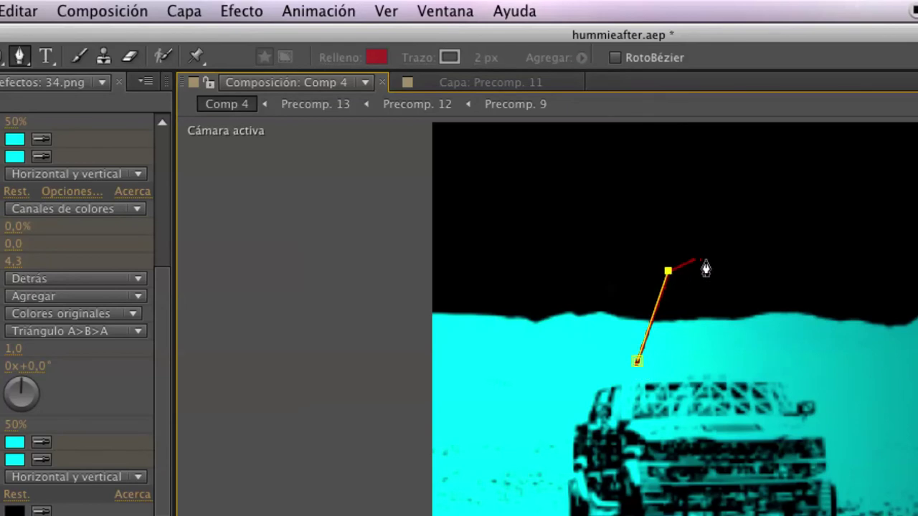
pyautogui.click(695, 262)
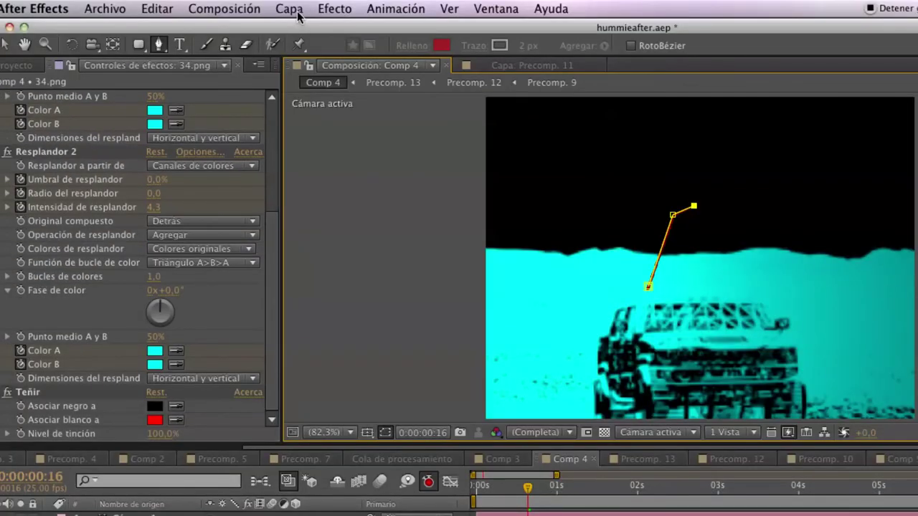
# Apply the Trazo effect from the Generar category to 34.png.
pyautogui.click(289, 9)
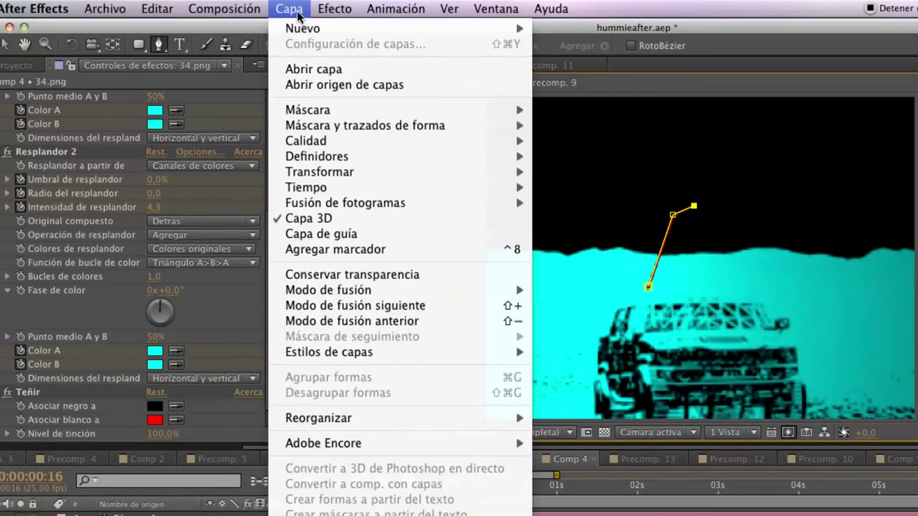
pyautogui.moveTo(331, 12)
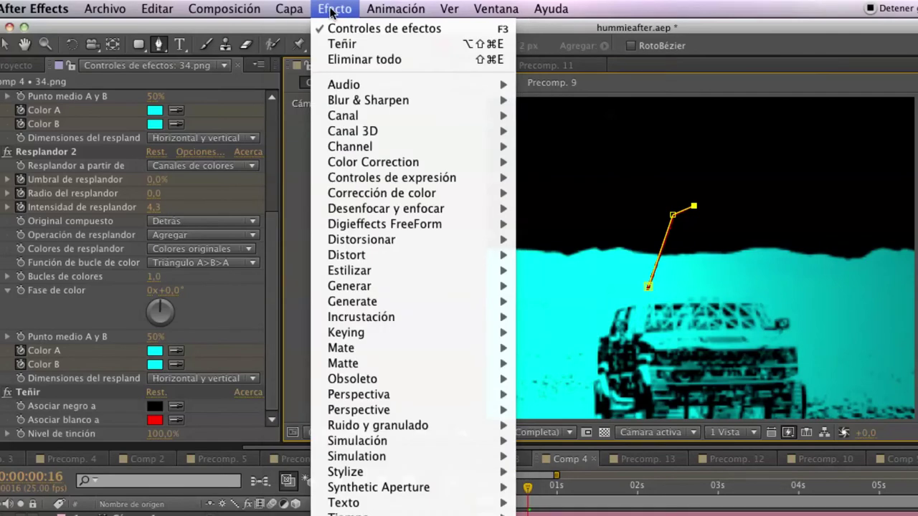
pyautogui.moveTo(405, 288)
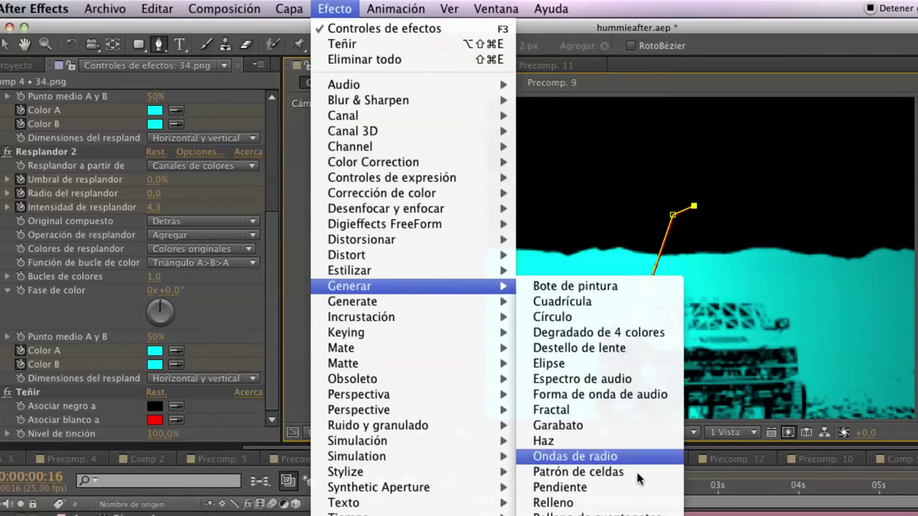
pyautogui.click(556, 384)
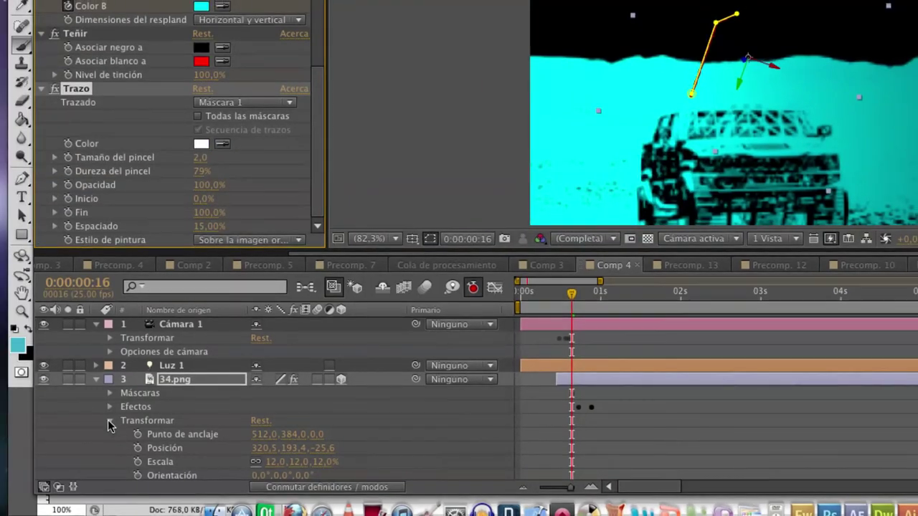
# Set the brush size of Trazo on 34.png to 19,5 with a keyframe on frame 16.
pyautogui.click(108, 420)
pyautogui.click(110, 407)
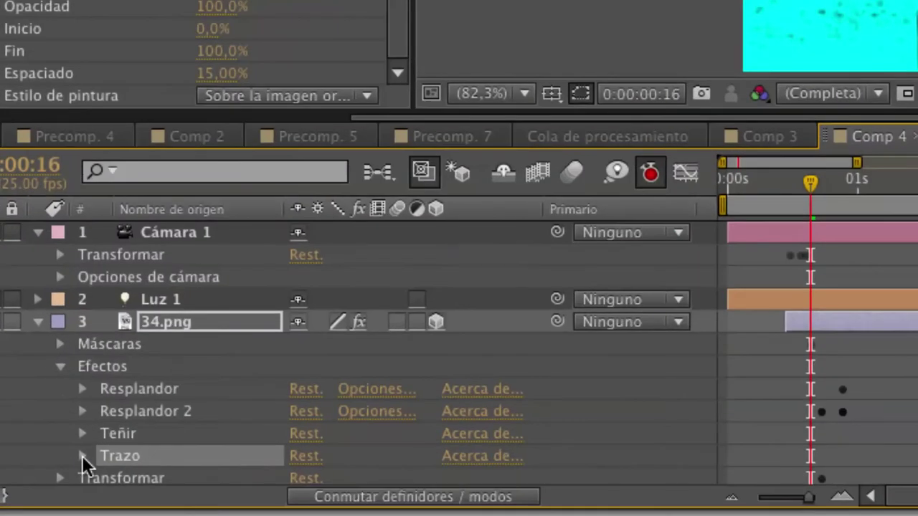
pyautogui.click(119, 462)
pyautogui.scroll(-5, 110, 488)
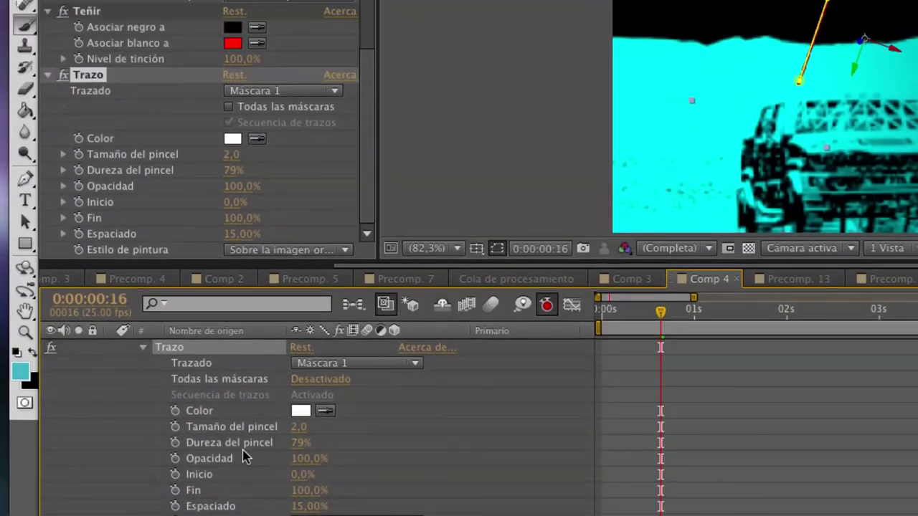
pyautogui.moveTo(298, 428)
pyautogui.mouseDown()
pyautogui.moveTo(480, 403)
pyautogui.moveTo(426, 398)
pyautogui.mouseUp()
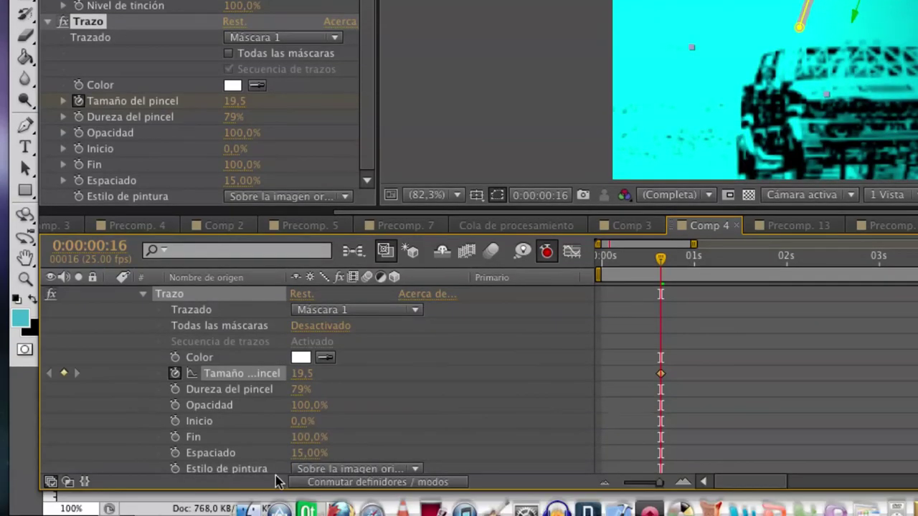
# Keyframe the Fin value of Trazo at 0% on frame 16 and 100% on frame 23.
pyautogui.click(175, 437)
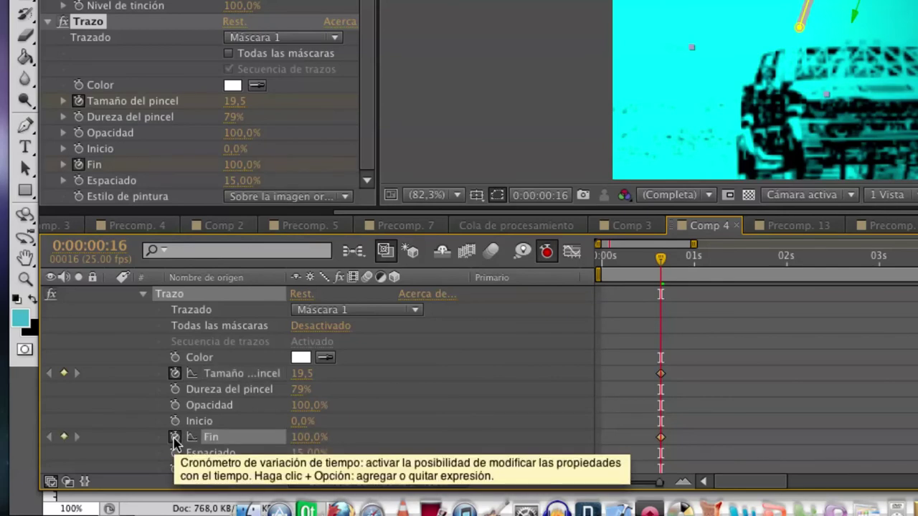
pyautogui.moveTo(304, 450); pyautogui.dragTo(232, 450)
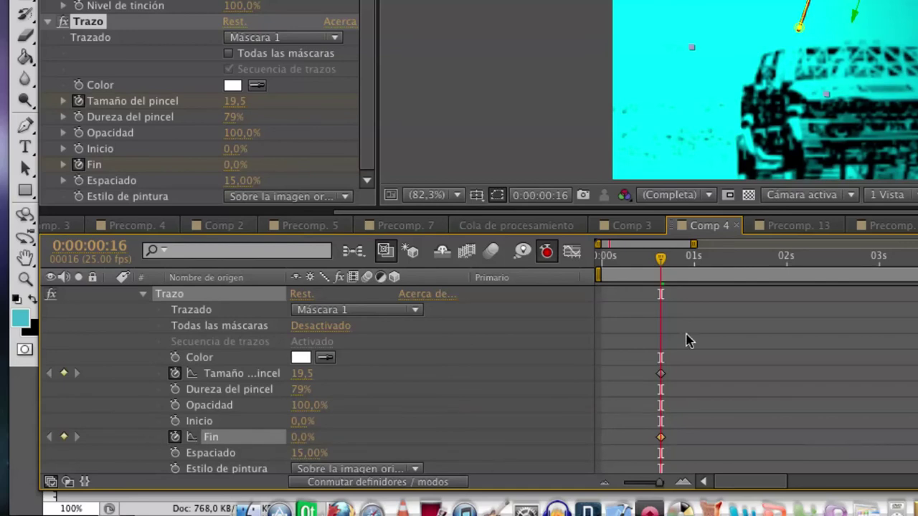
pyautogui.moveTo(660, 258); pyautogui.dragTo(687, 264)
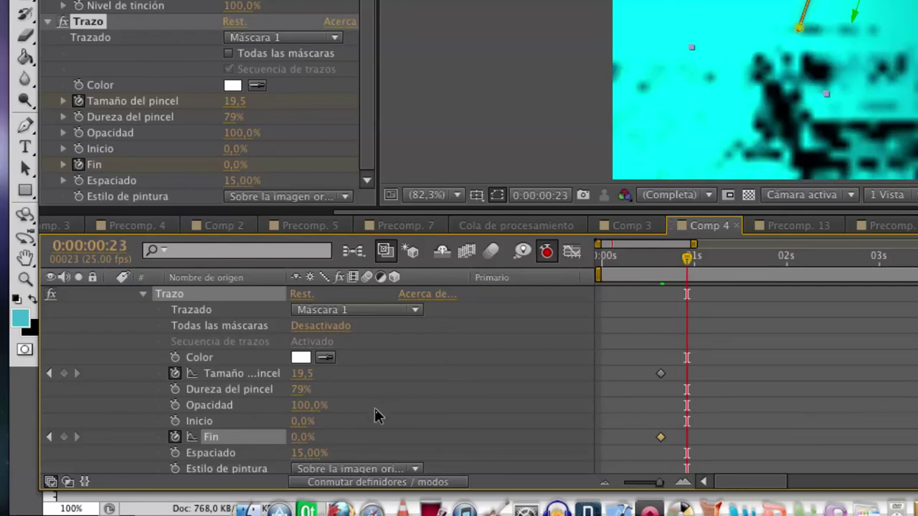
pyautogui.moveTo(302, 437); pyautogui.dragTo(494, 416)
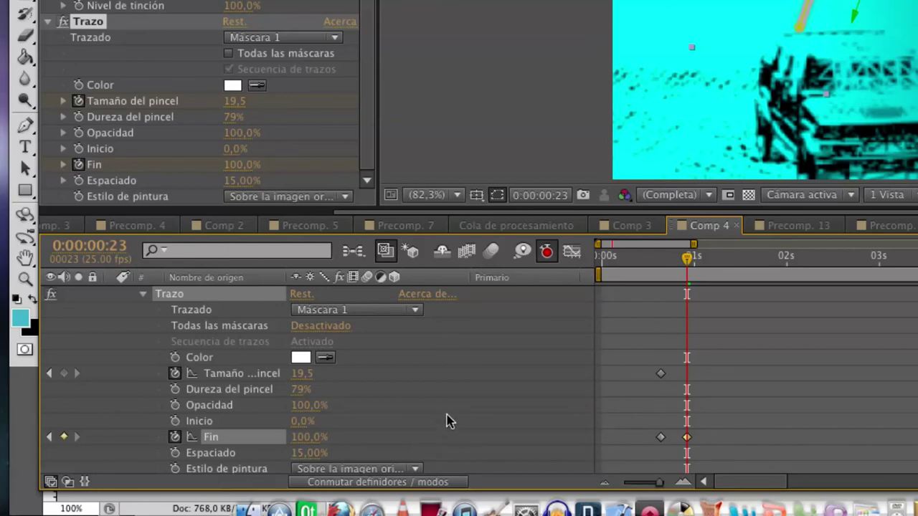
# Set the paint style of Trazo to Revelar imagen original and select the vehicle layer Precomp. 11.
pyautogui.click(361, 470)
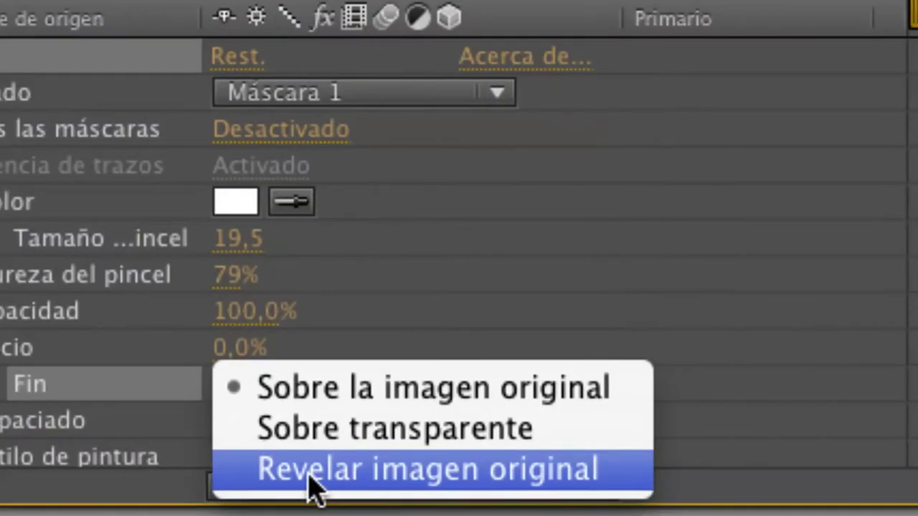
pyautogui.click(347, 487)
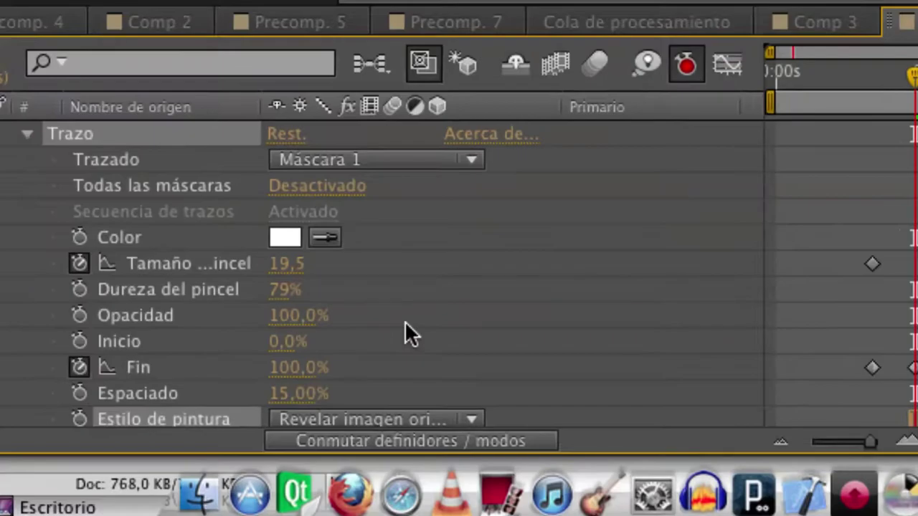
pyautogui.click(433, 172)
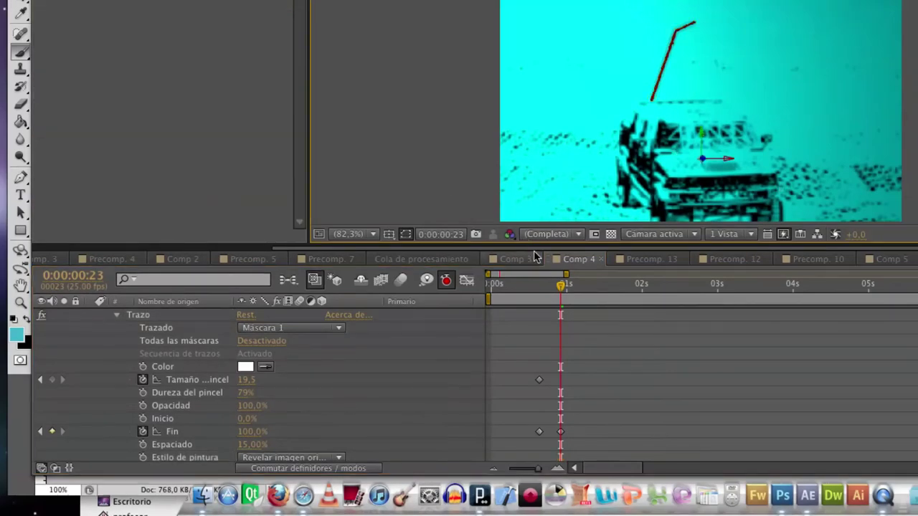
# Track the front of the vehicle in Precomp. 11 forward from frame 10 to 0:00:03:07.
pyautogui.moveTo(562, 290); pyautogui.dragTo(522, 290)
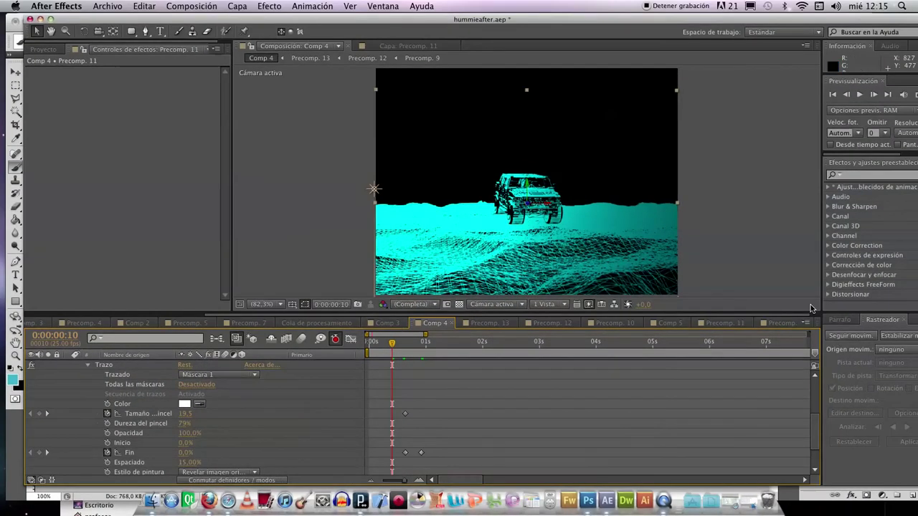
pyautogui.click(848, 335)
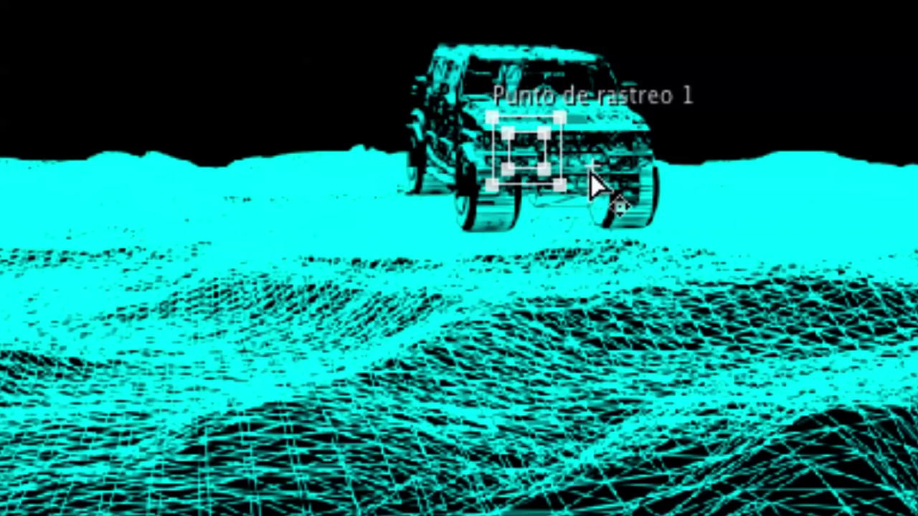
pyautogui.moveTo(544, 158); pyautogui.dragTo(569, 181)
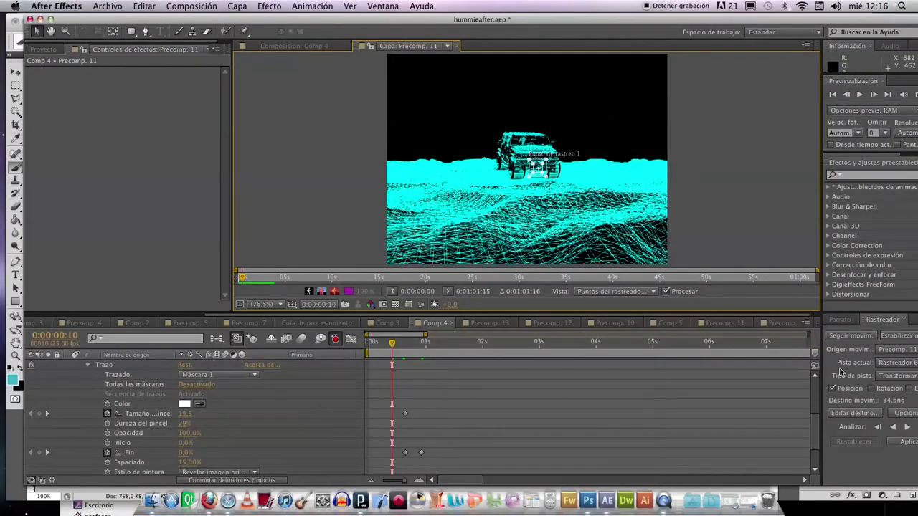
pyautogui.click(908, 427)
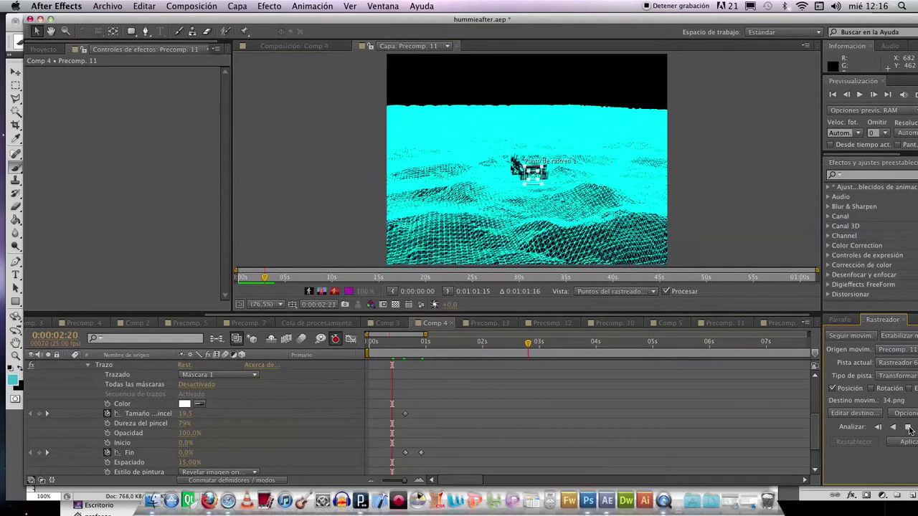
pyautogui.click(908, 427)
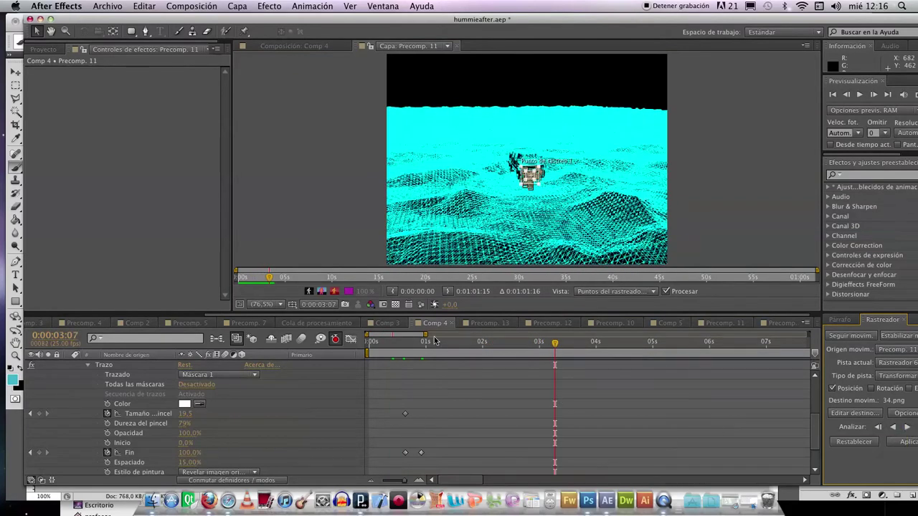
# Apply the tracked motion to 34.png in both X and Y dimensions.
pyautogui.click(855, 413)
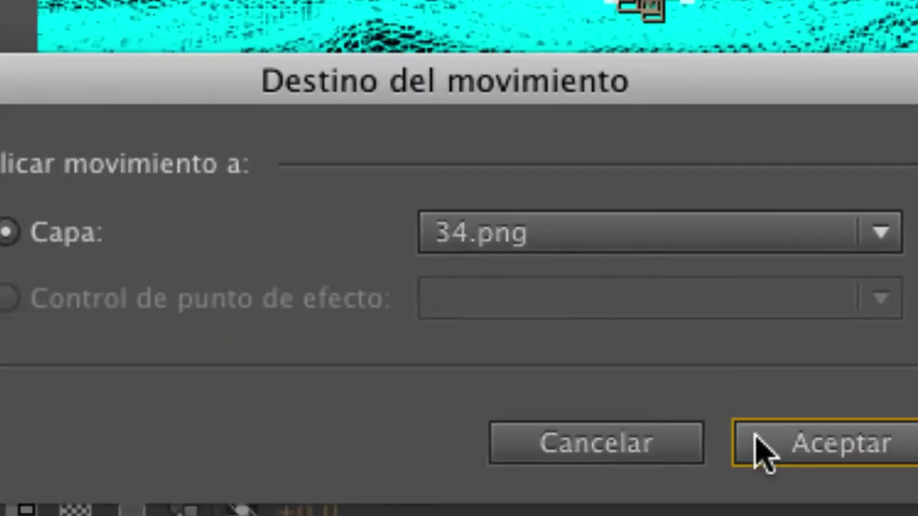
pyautogui.click(749, 437)
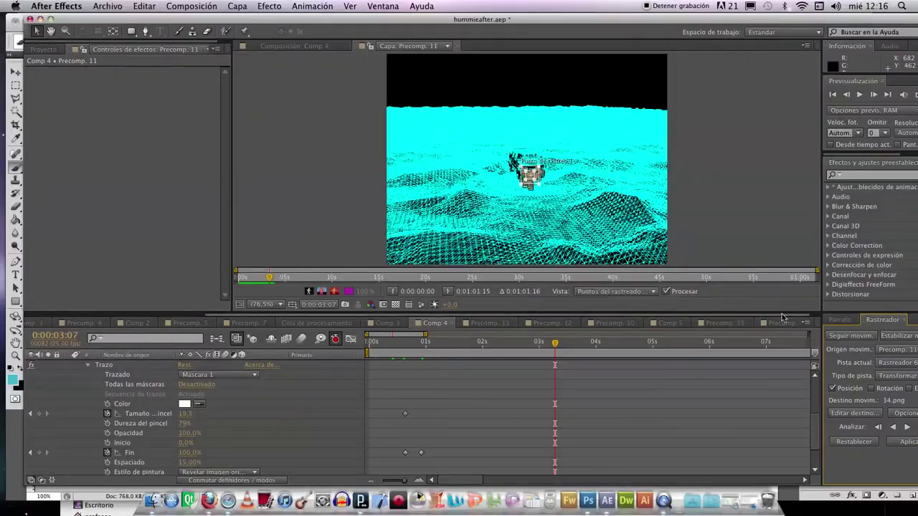
pyautogui.click(906, 442)
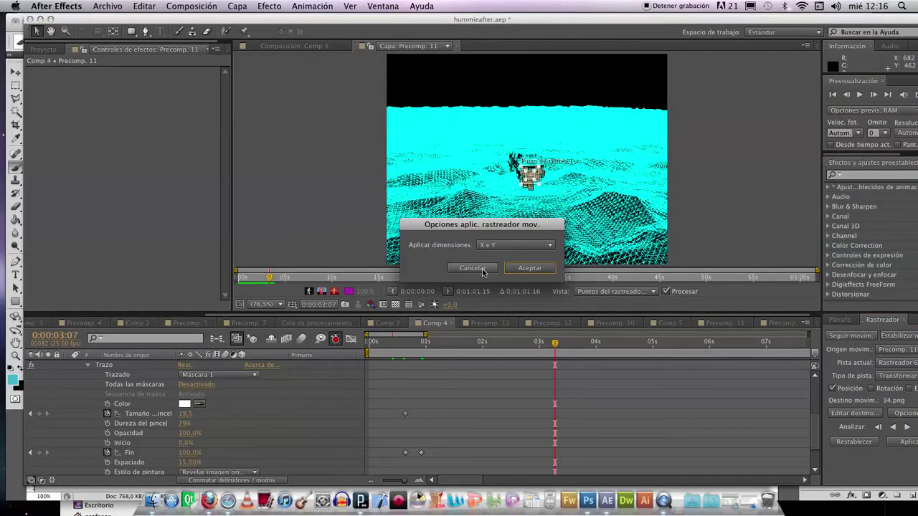
pyautogui.click(529, 268)
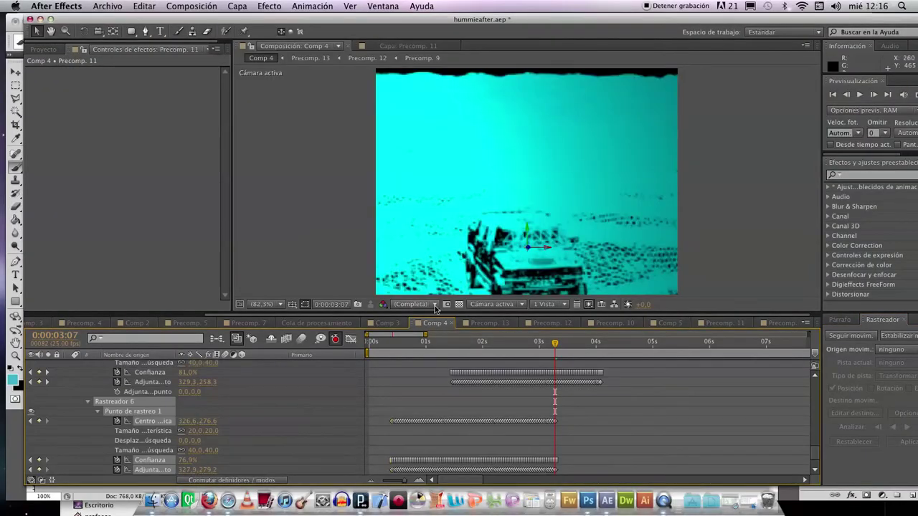
# Examine the tracked Position keyframes of 34.png and check where the layer sits in Comp 4 at 50% magnification.
pyautogui.moveTo(499, 345); pyautogui.dragTo(440, 334)
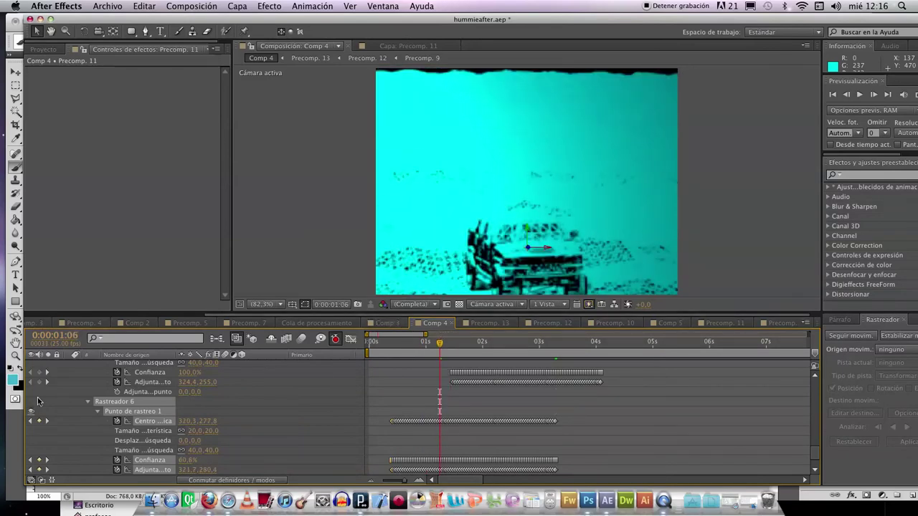
pyautogui.scroll(10, 43, 398)
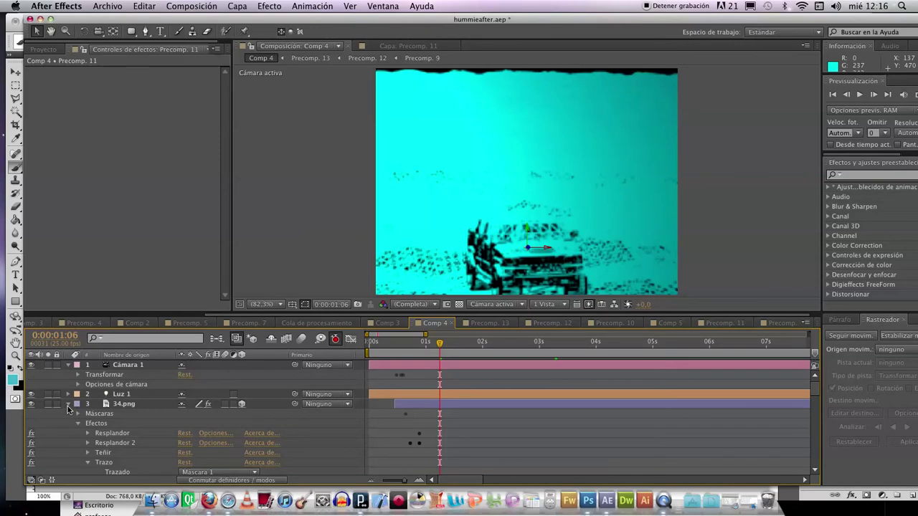
pyautogui.click(78, 423)
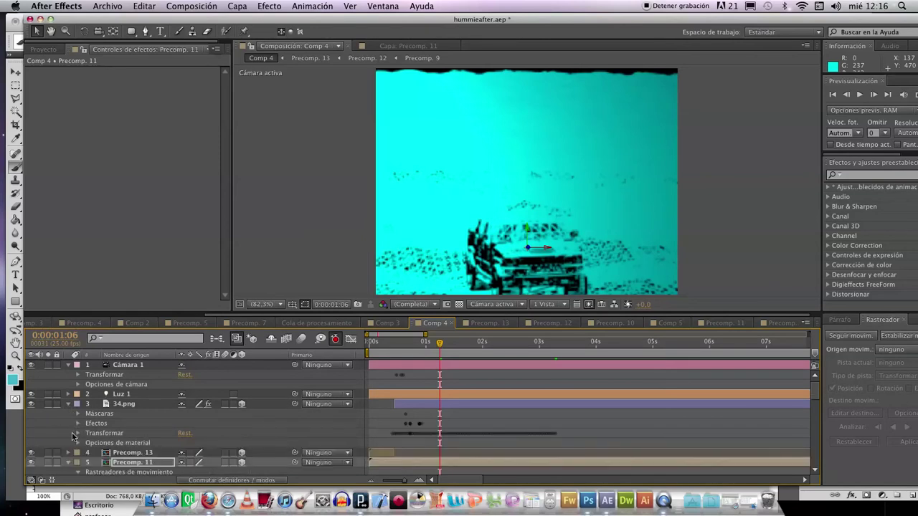
pyautogui.click(78, 433)
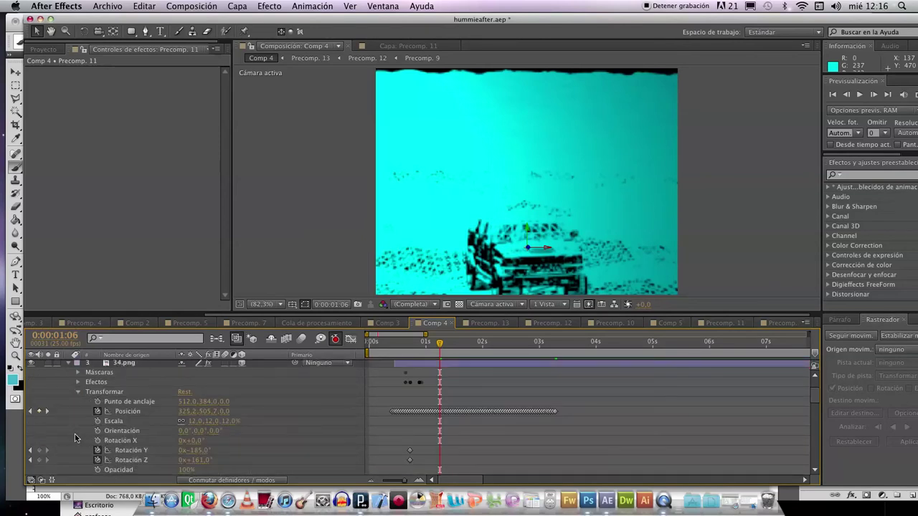
pyautogui.click(269, 304)
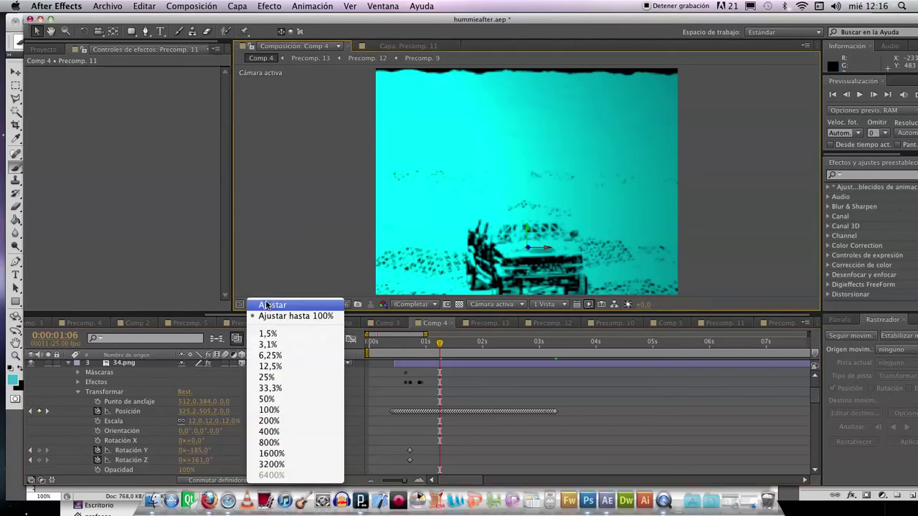
pyautogui.click(275, 398)
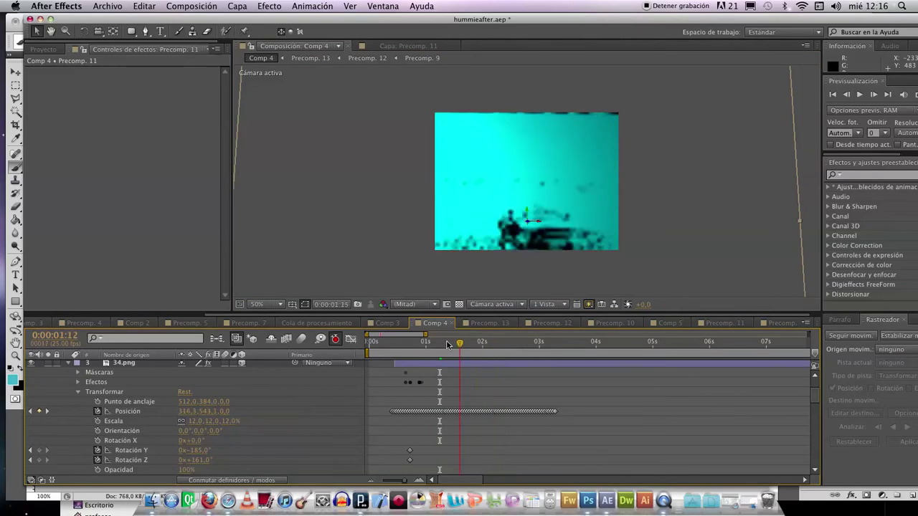
pyautogui.click(389, 343)
pyautogui.moveTo(390, 344)
pyautogui.mouseDown()
pyautogui.moveTo(433, 343)
pyautogui.moveTo(400, 345)
pyautogui.mouseUp()
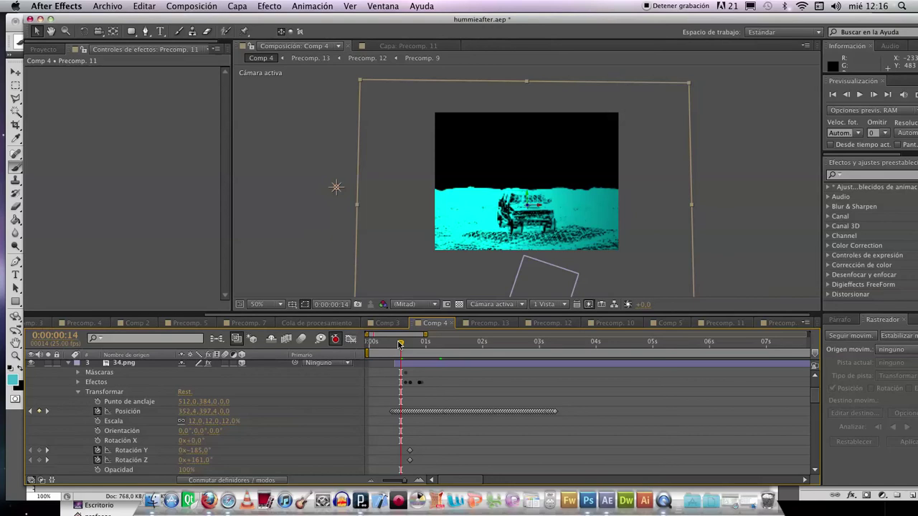
# Undo the tracked motion applied to 34.png and return to frame 16.
pyautogui.press('k')
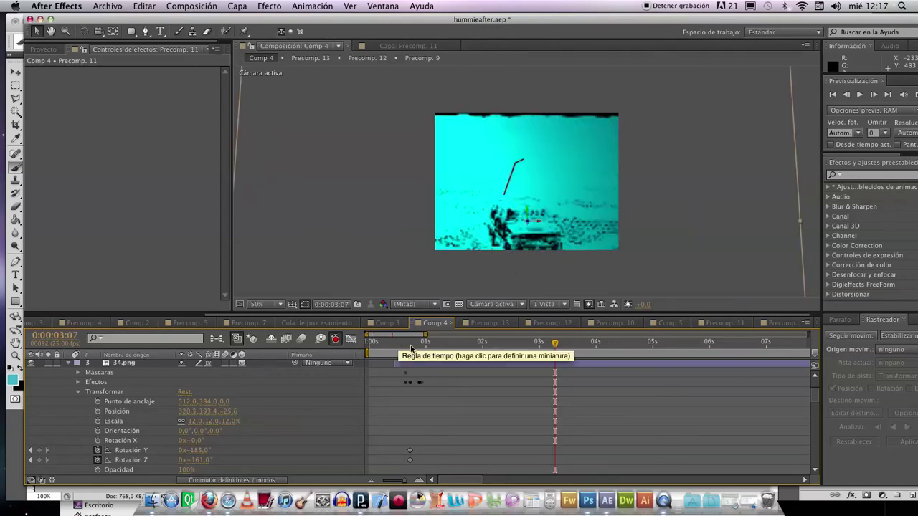
pyautogui.click(404, 344)
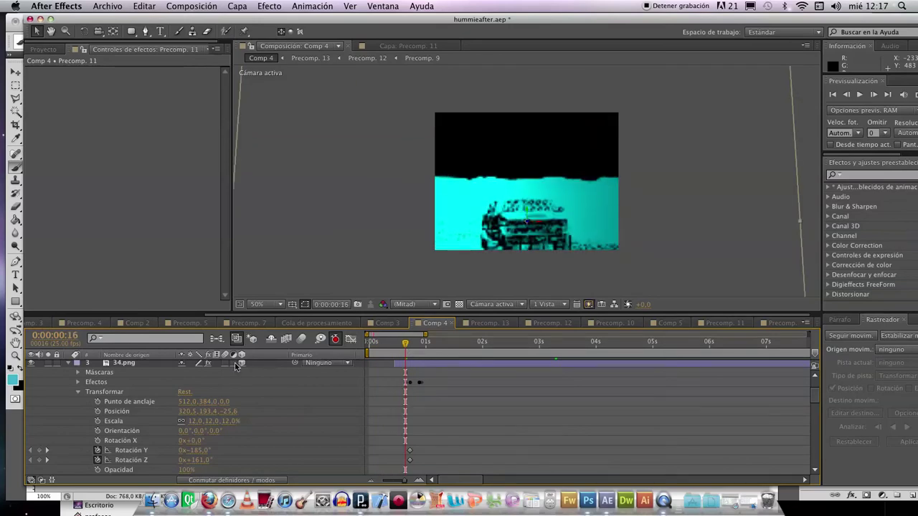
# Start a new motion track on Precomp. 11 in Comp 4 from frame 10.
pyautogui.click(70, 363)
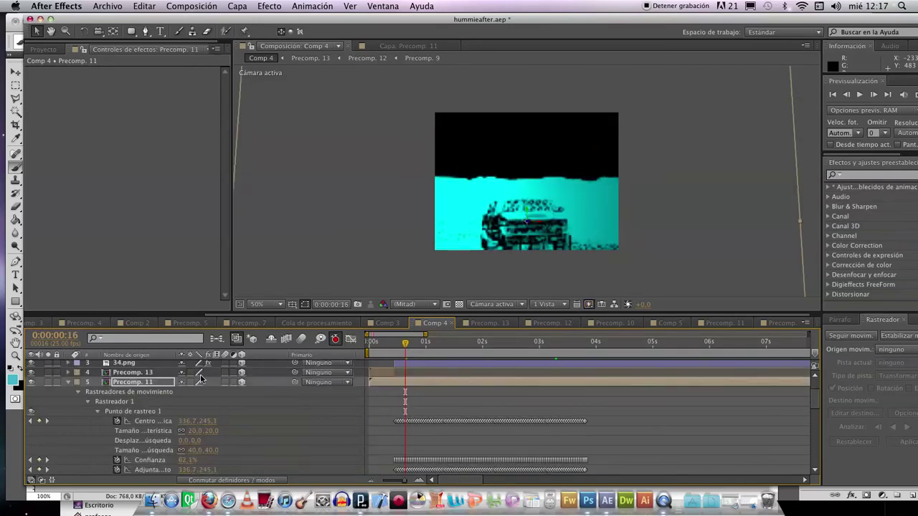
pyautogui.click(166, 382)
pyautogui.click(527, 229)
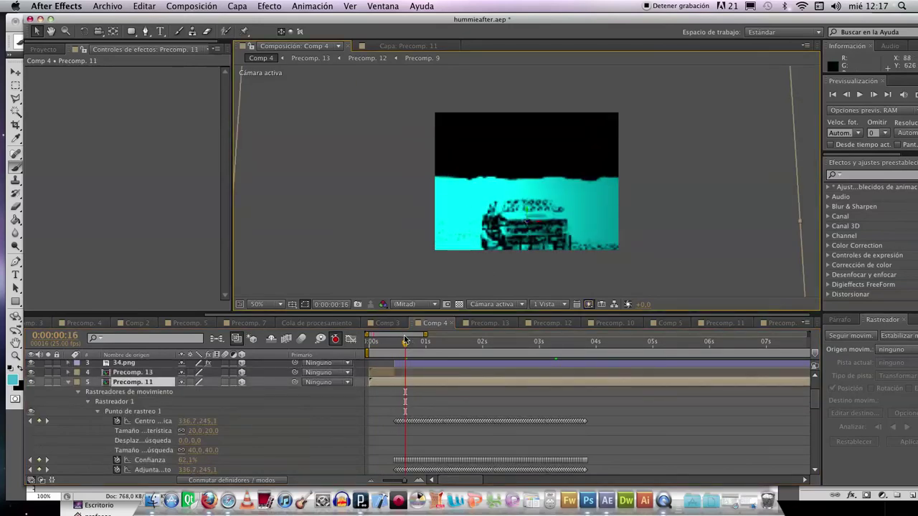
pyautogui.moveTo(406, 345); pyautogui.dragTo(392, 345)
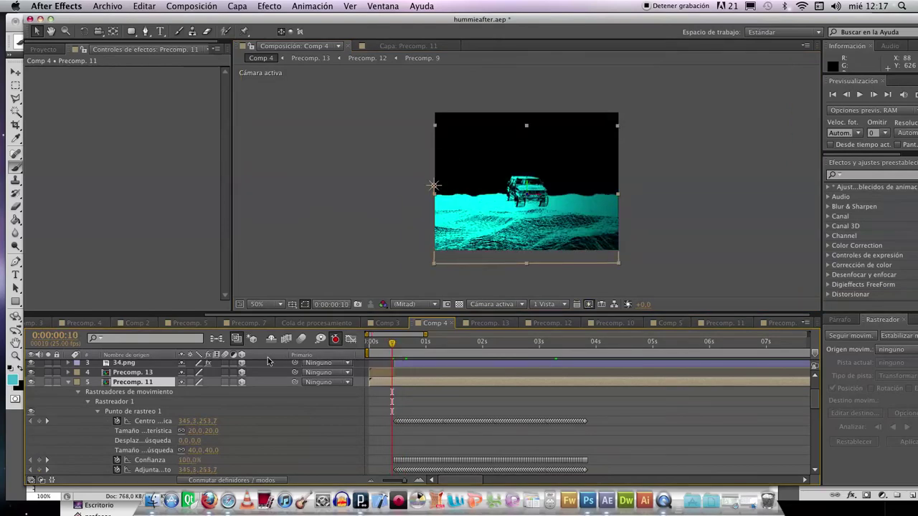
pyautogui.click(851, 335)
# Try to track the vehicle's windshield corner in Precomp. 11 forward from frame 10, and undo the analysis.
pyautogui.moveTo(521, 152); pyautogui.dragTo(553, 154)
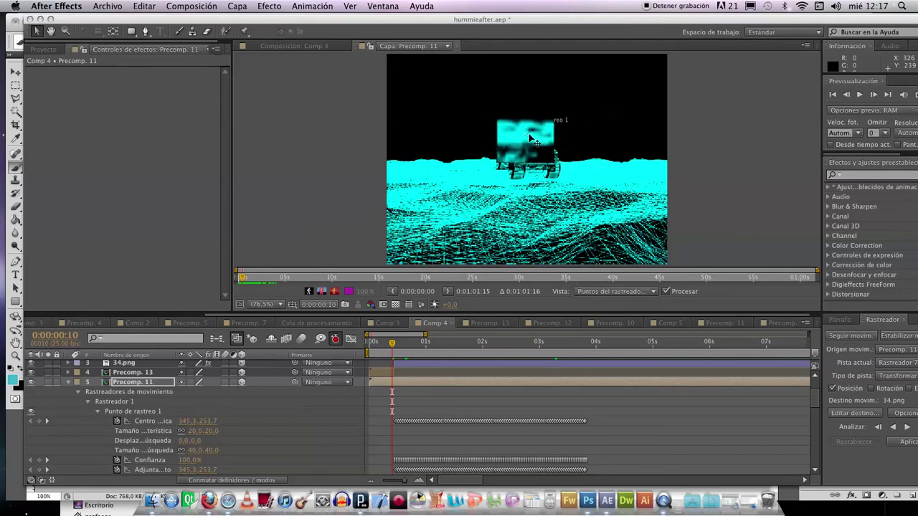
pyautogui.moveTo(514, 131); pyautogui.dragTo(529, 135)
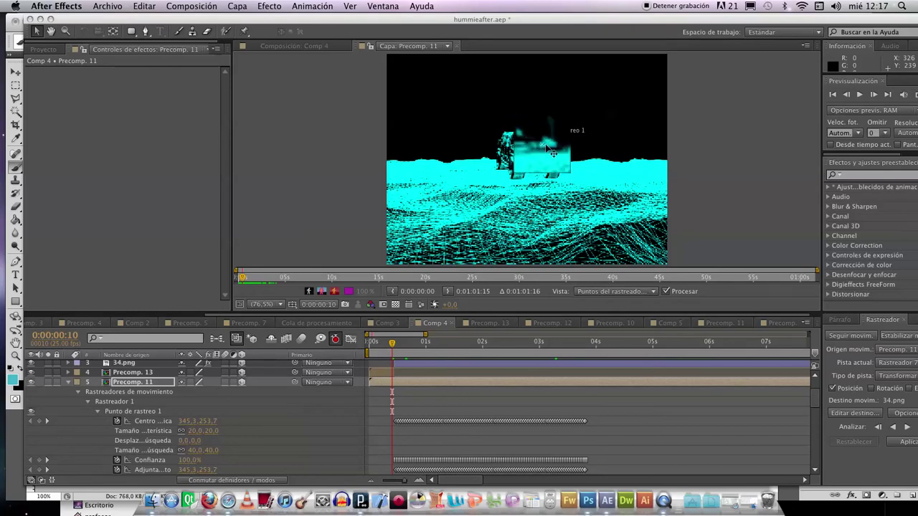
pyautogui.moveTo(552, 152); pyautogui.dragTo(553, 143)
pyautogui.click(906, 427)
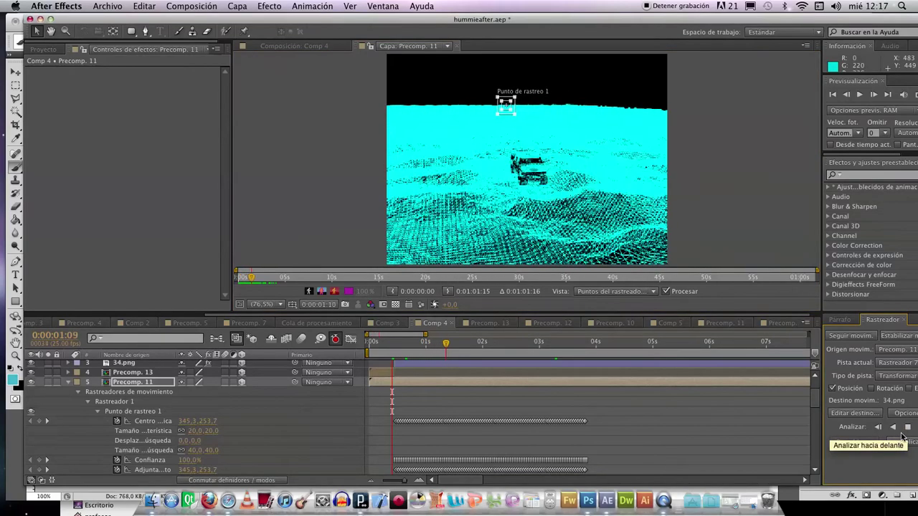
pyautogui.click(906, 428)
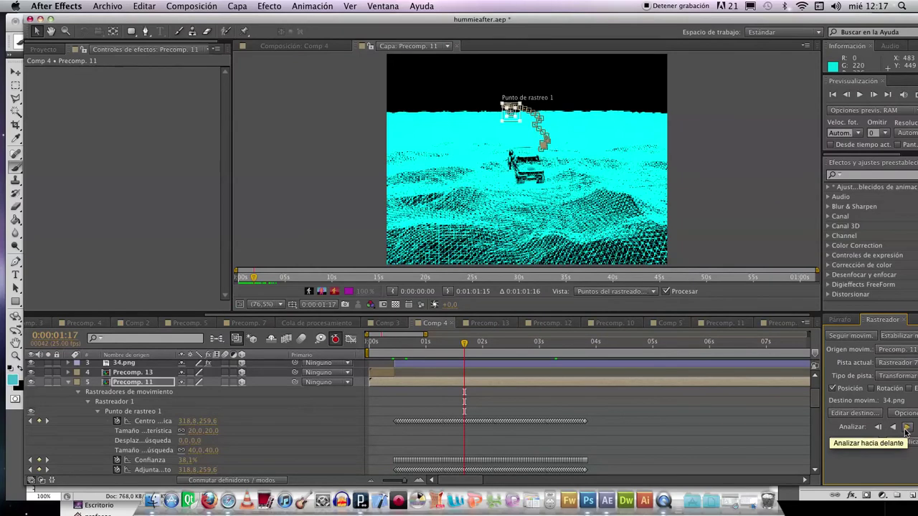
pyautogui.hotkey('ctrl', 'z')
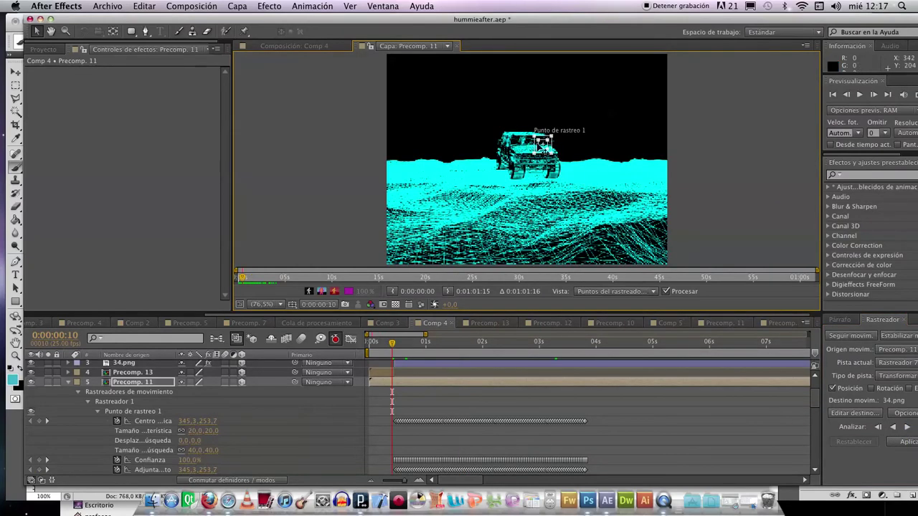
# Try to track the vehicle forward again with the track point shifted slightly along the windshield.
pyautogui.moveTo(543, 143)
pyautogui.mouseDown()
pyautogui.moveTo(530, 132)
pyautogui.moveTo(539, 136)
pyautogui.moveTo(522, 148)
pyautogui.moveTo(511, 134)
pyautogui.moveTo(556, 138)
pyautogui.moveTo(552, 151)
pyautogui.moveTo(588, 191)
pyautogui.moveTo(527, 145)
pyautogui.moveTo(542, 146)
pyautogui.mouseUp()
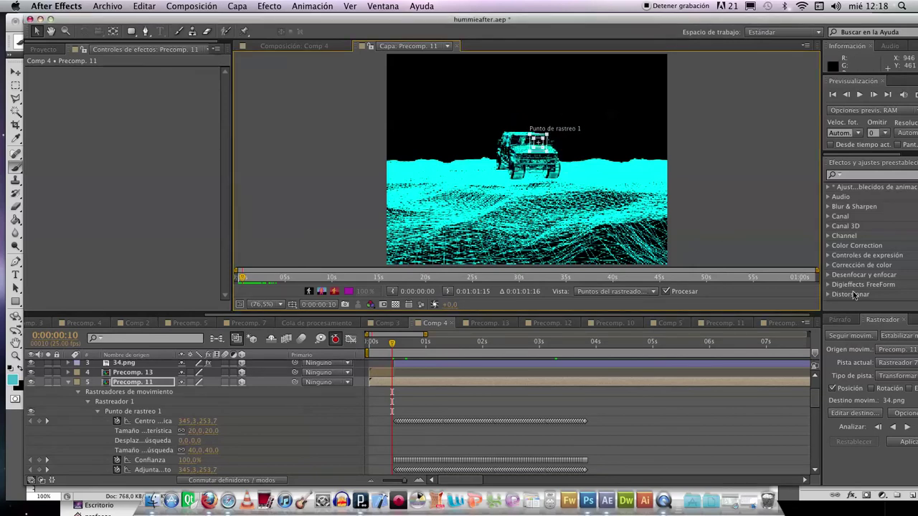
pyautogui.click(907, 427)
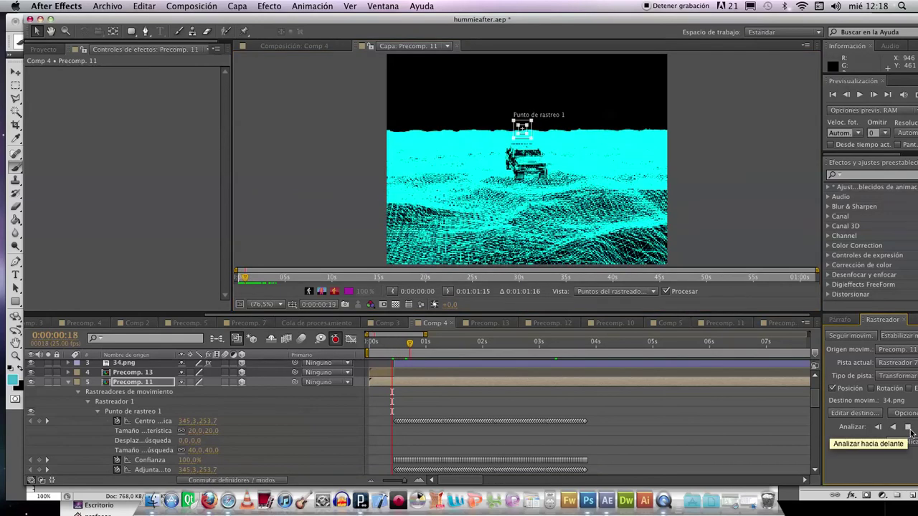
pyautogui.click(907, 428)
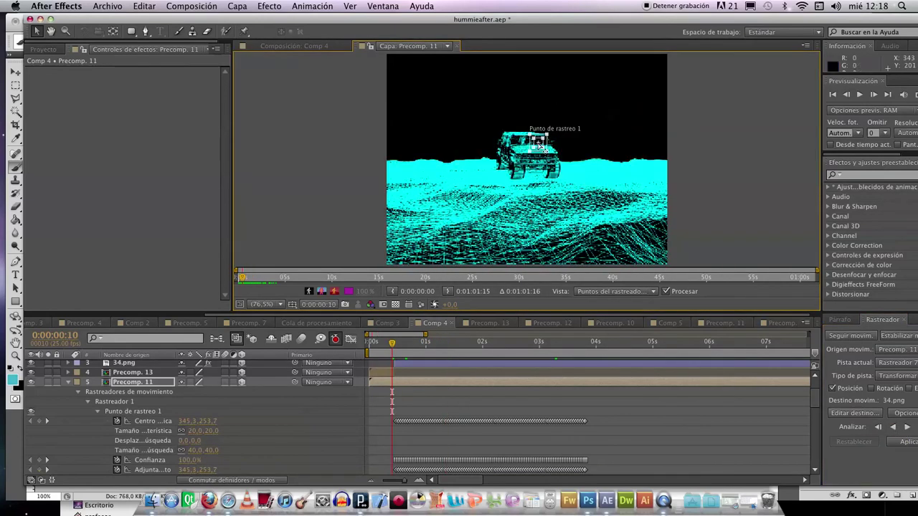
# Place the track point on the vehicle's front grille at frame 10 and track it forward to 0:00:03:08.
pyautogui.moveTo(538, 145)
pyautogui.mouseDown()
pyautogui.moveTo(546, 147)
pyautogui.moveTo(518, 198)
pyautogui.moveTo(526, 158)
pyautogui.moveTo(541, 156)
pyautogui.mouseUp()
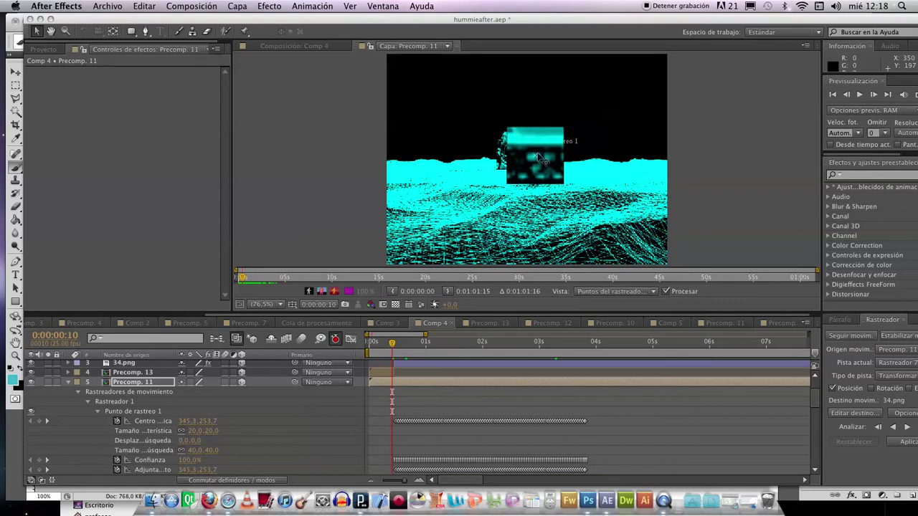
pyautogui.moveTo(539, 157); pyautogui.dragTo(537, 155)
pyautogui.click(908, 428)
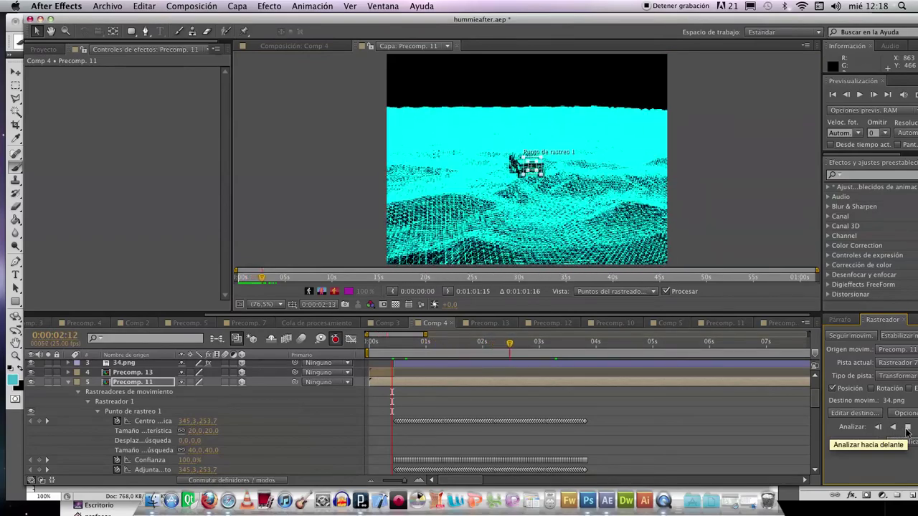
pyautogui.click(908, 428)
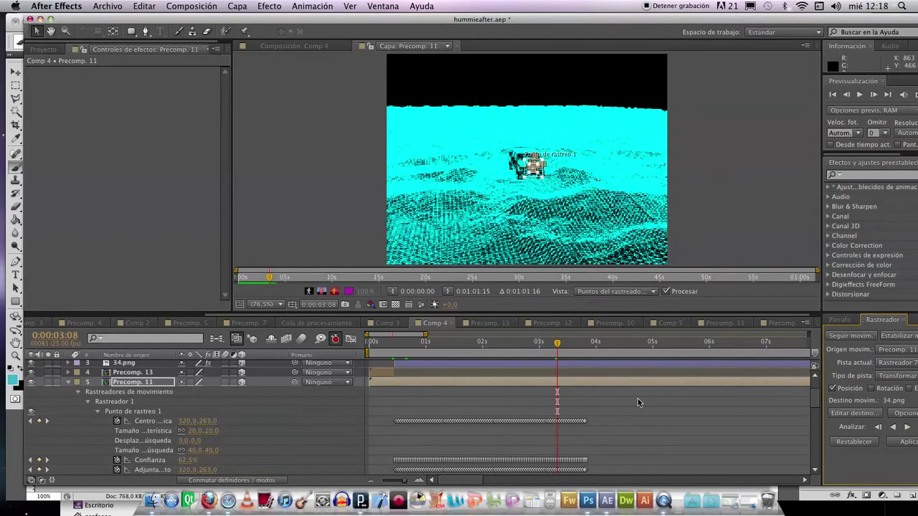
# Confirm 34.png as the motion target and apply the tracked motion to it in the Y dimension only.
pyautogui.moveTo(557, 345); pyautogui.dragTo(432, 355)
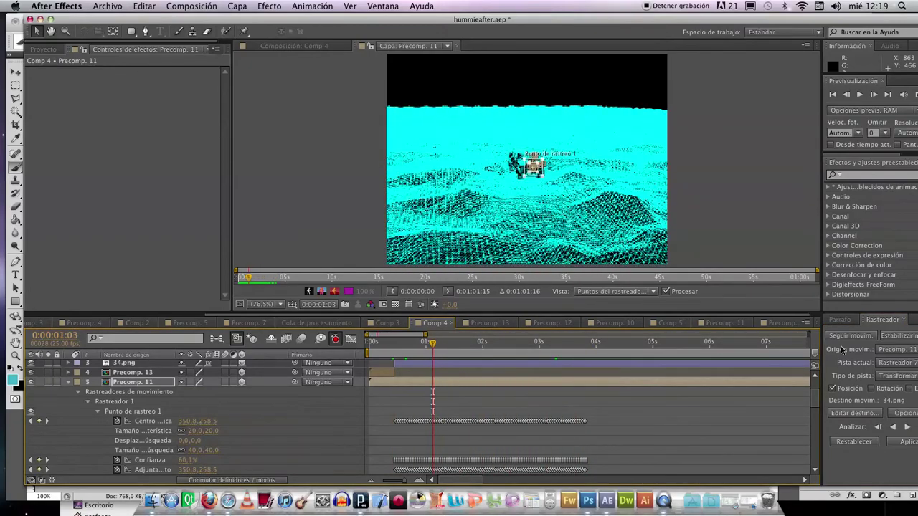
pyautogui.click(851, 413)
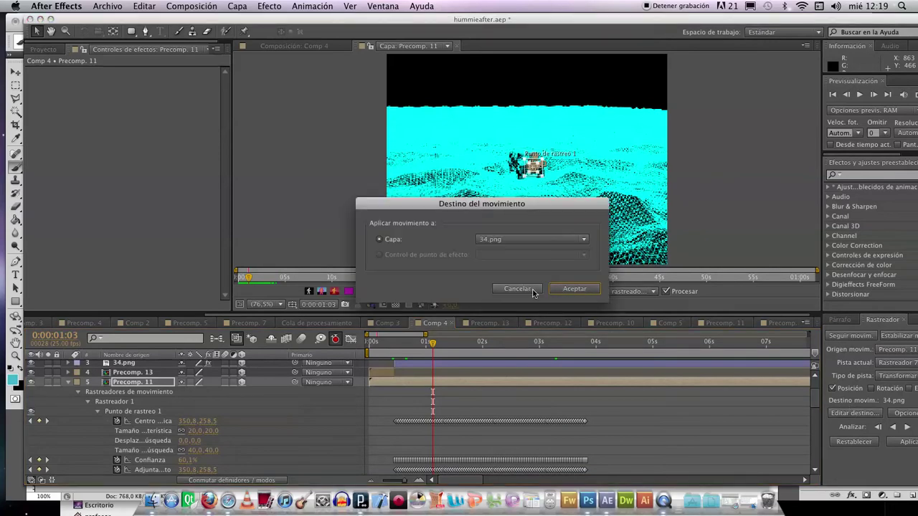
pyautogui.click(559, 289)
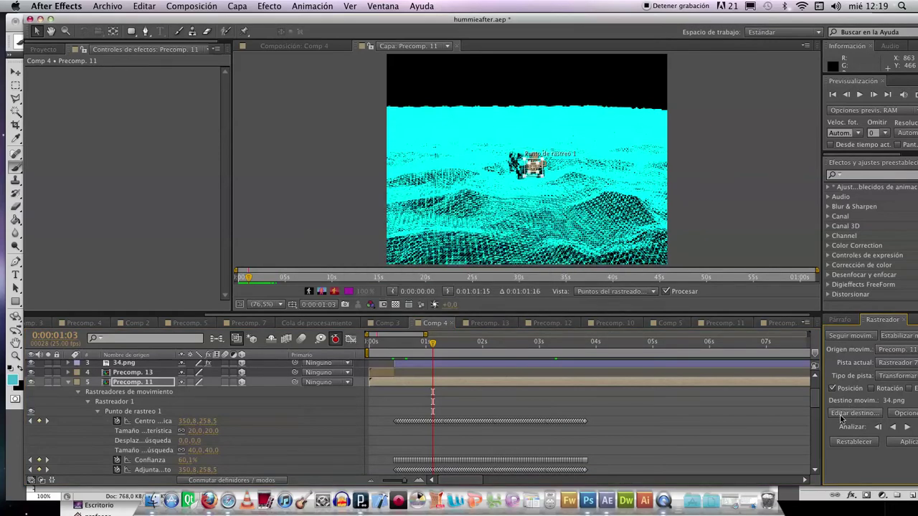
pyautogui.click(909, 444)
pyautogui.click(492, 246)
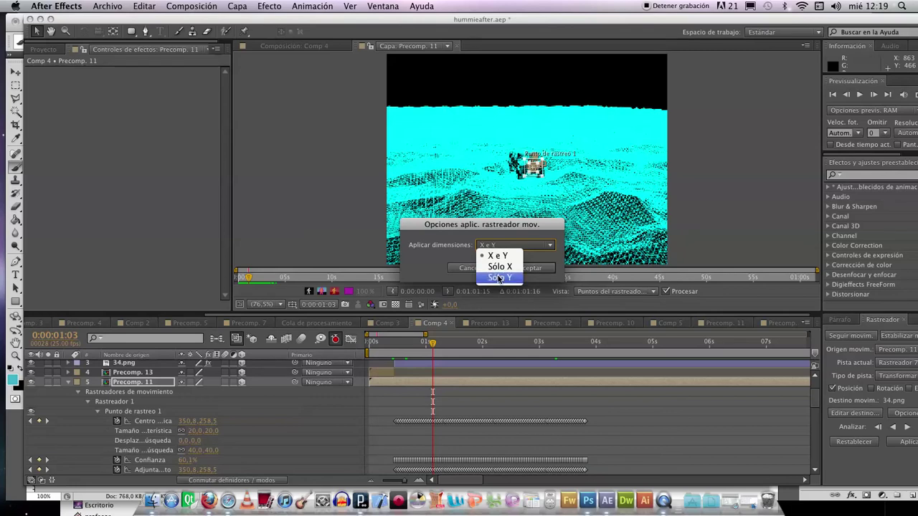
pyautogui.click(500, 278)
pyautogui.click(528, 268)
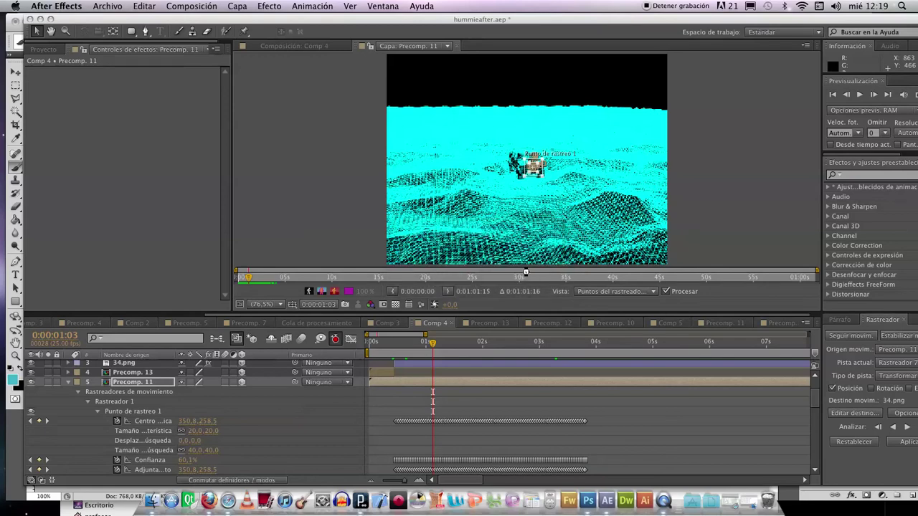
# Keyframe the anchor point of 34.png at 471, -282, -734 on frame 14 of Comp 4.
pyautogui.moveTo(436, 351); pyautogui.dragTo(400, 357)
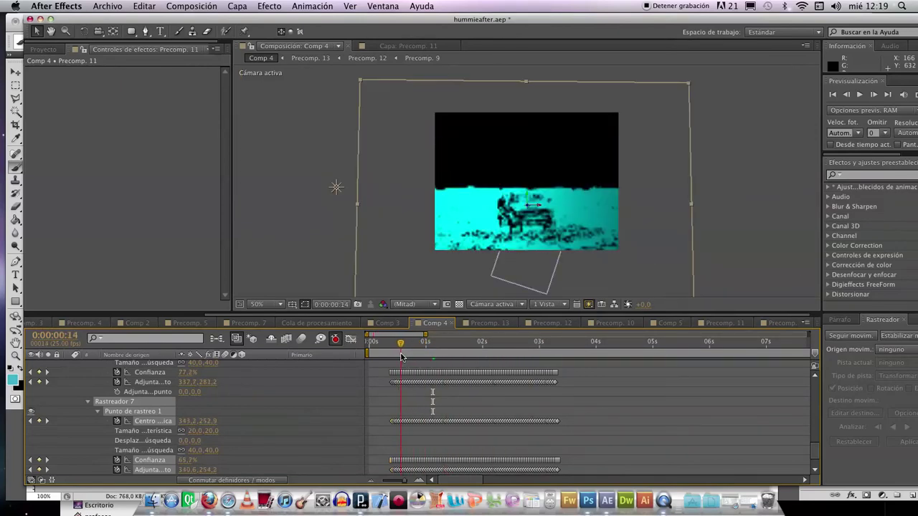
pyautogui.scroll(3, 190, 393)
pyautogui.scroll(1, 190, 393)
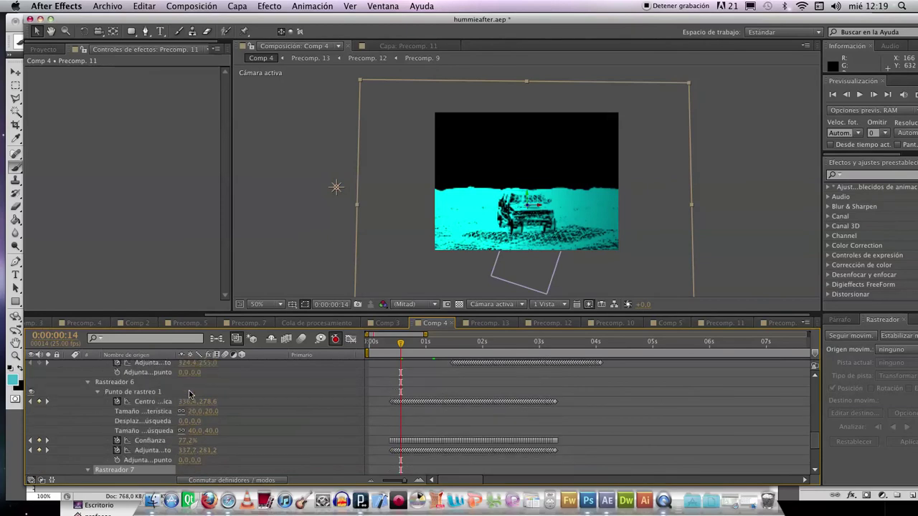
pyautogui.scroll(2, 190, 393)
pyautogui.scroll(15, 190, 393)
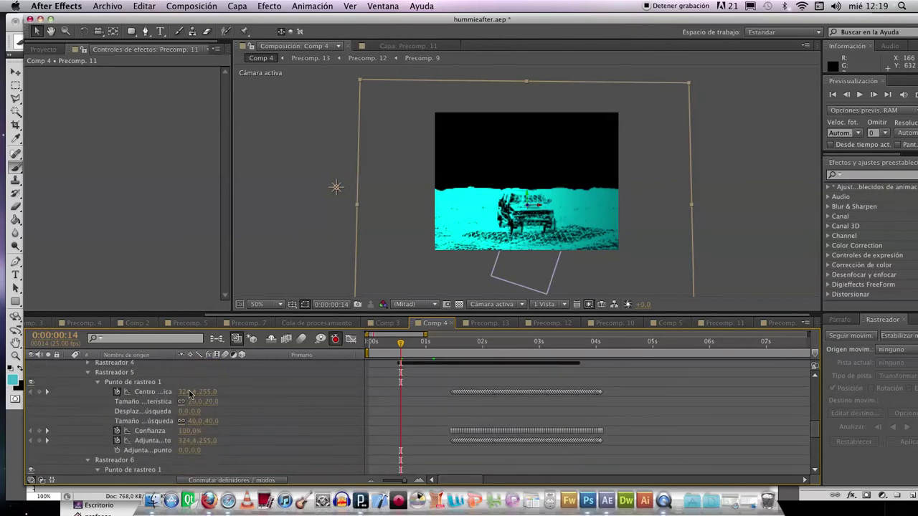
pyautogui.scroll(10, 190, 393)
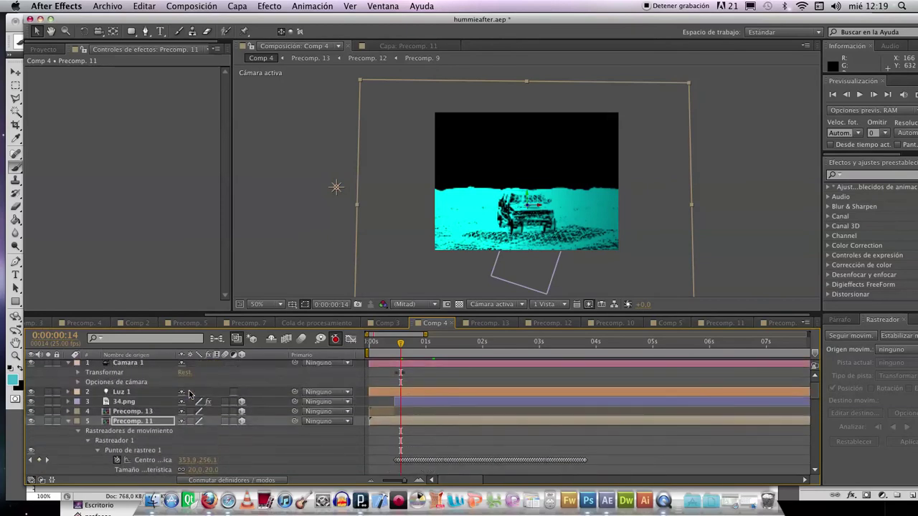
pyautogui.scroll(1, 190, 393)
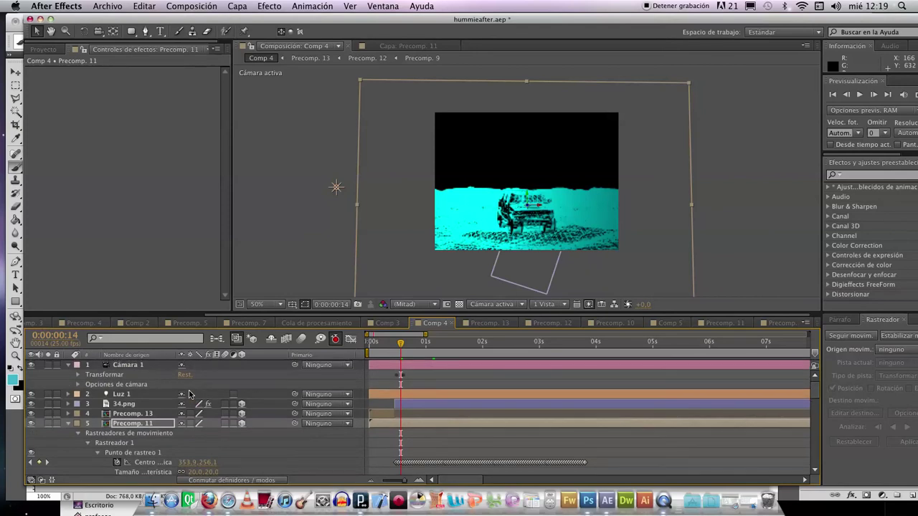
pyautogui.click(68, 404)
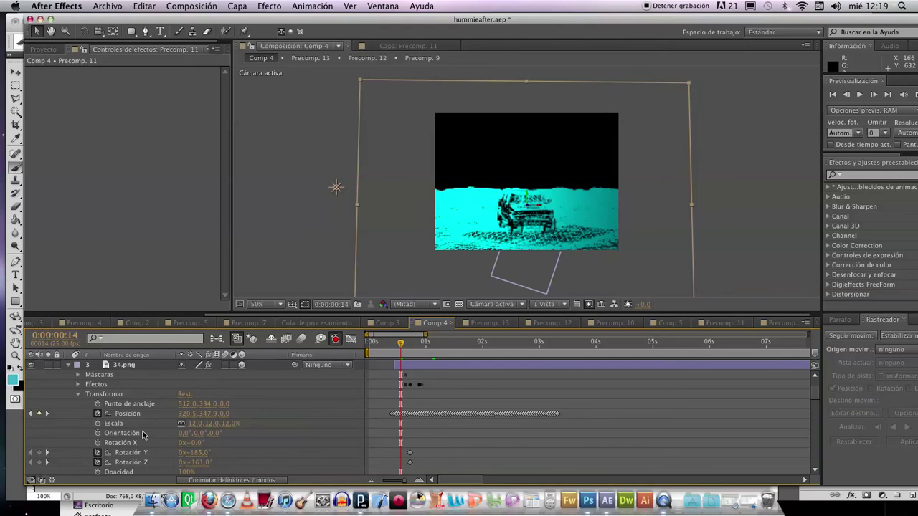
pyautogui.scroll(-2, 139, 444)
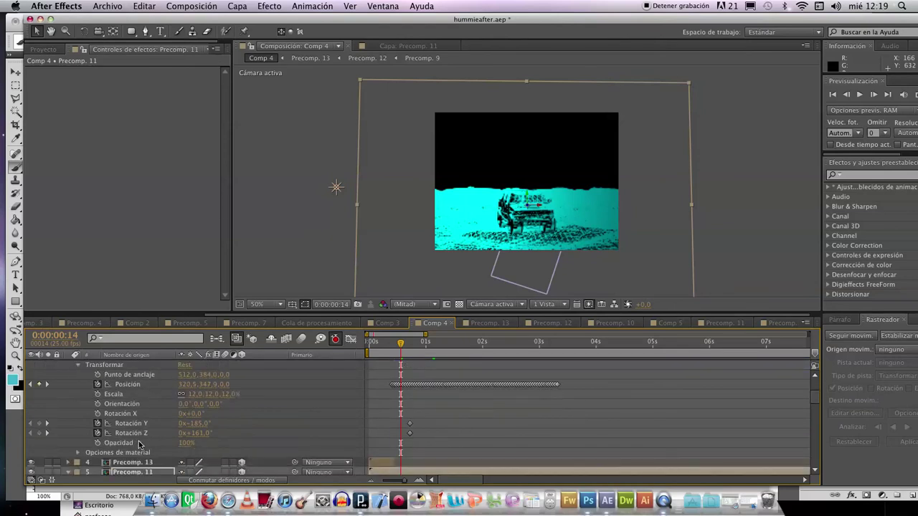
pyautogui.moveTo(182, 384); pyautogui.dragTo(97, 383)
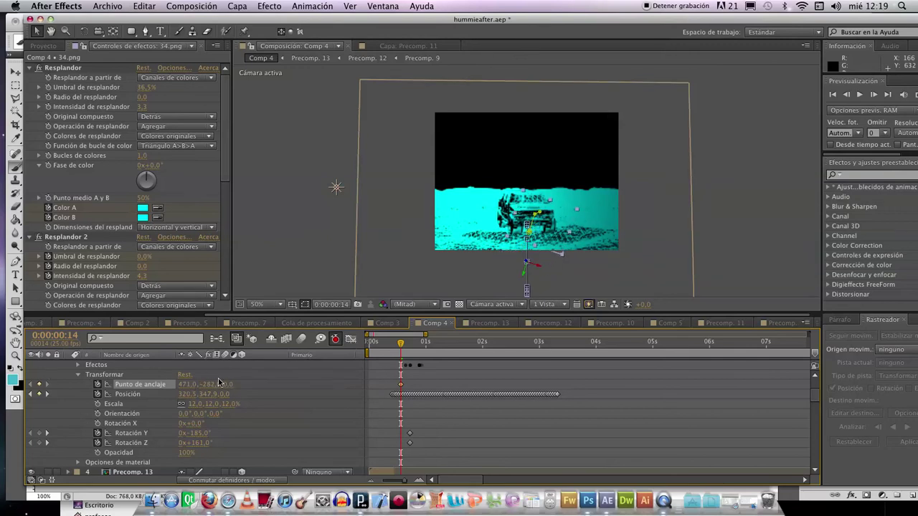
pyautogui.moveTo(231, 385); pyautogui.dragTo(172, 391)
# Show Comp 4 in four views and set the anchor point of 34.png to 831, -282, -934.
pyautogui.click(549, 304)
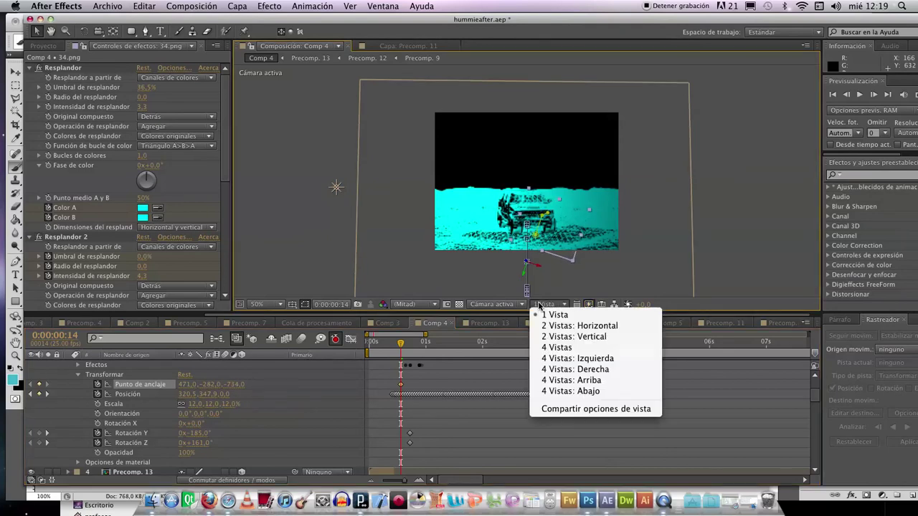
pyautogui.click(560, 348)
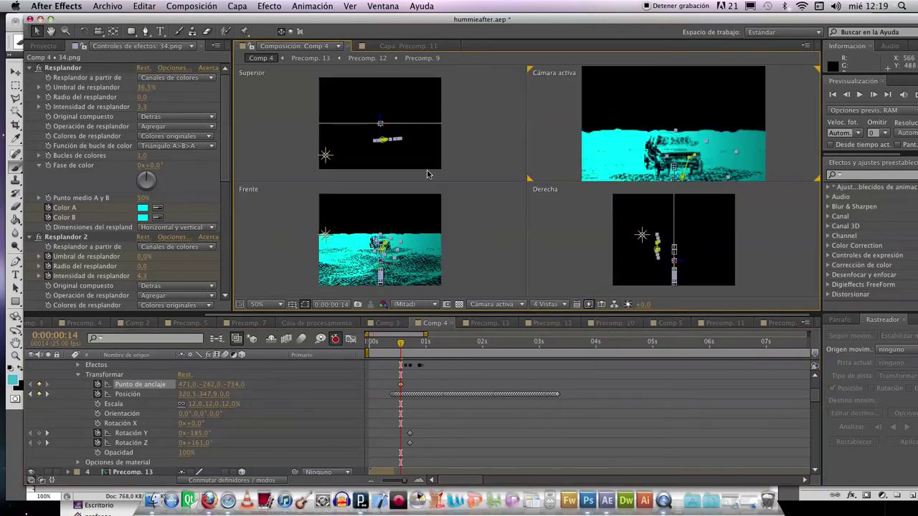
pyautogui.click(385, 144)
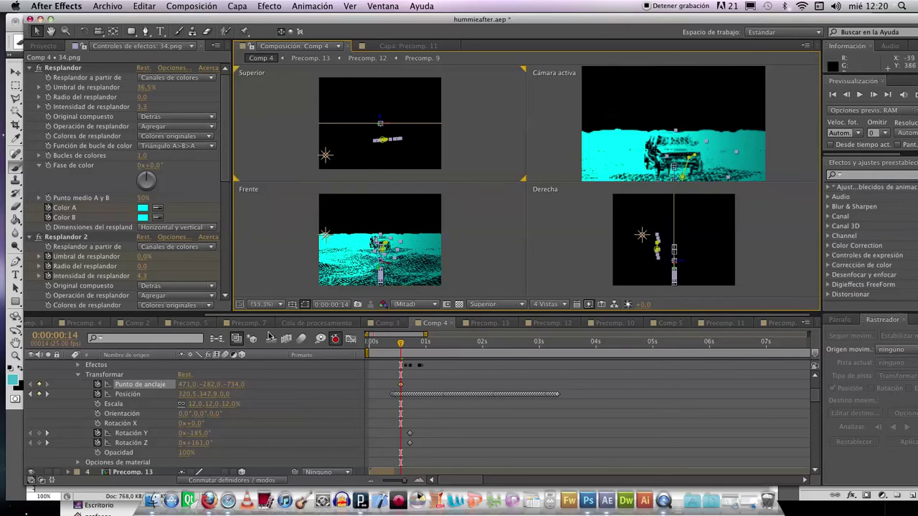
pyautogui.moveTo(182, 385); pyautogui.dragTo(93, 368)
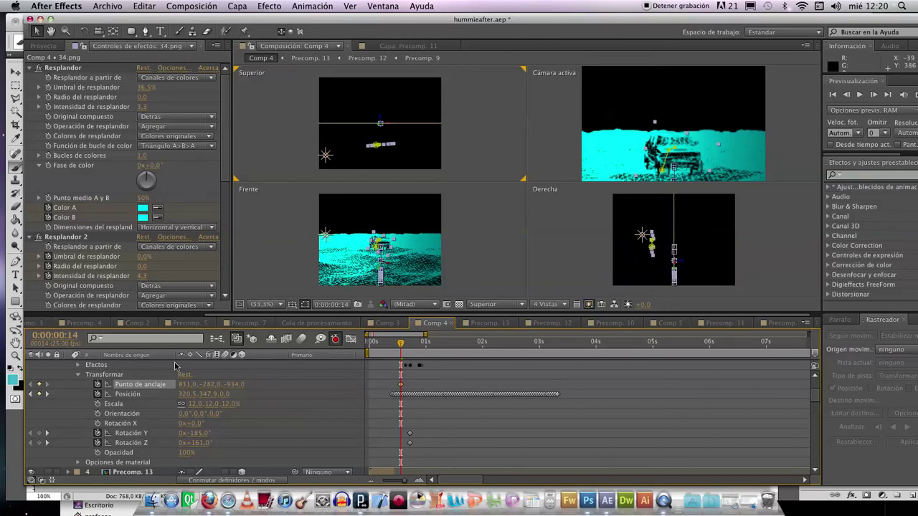
# Set the Position of 34.png to 308.5, 230.9, 0 at frame 14.
pyautogui.click(667, 166)
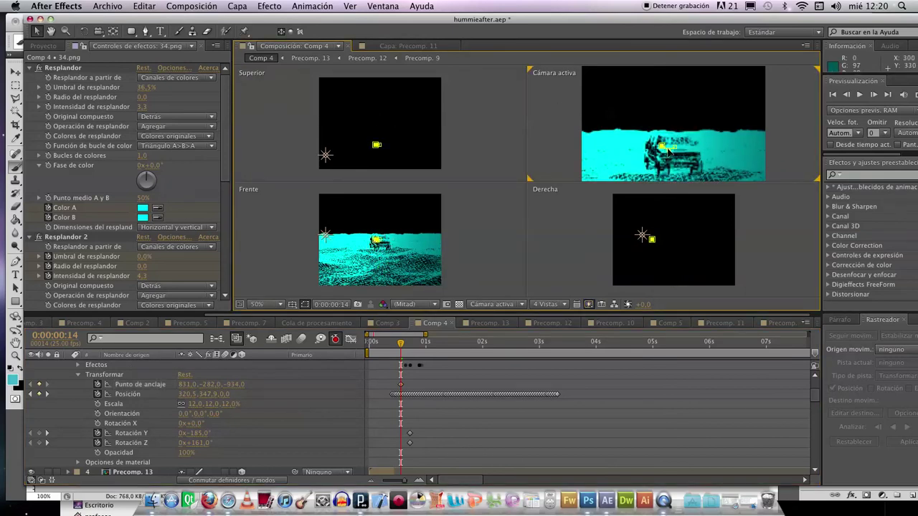
pyautogui.click(667, 149)
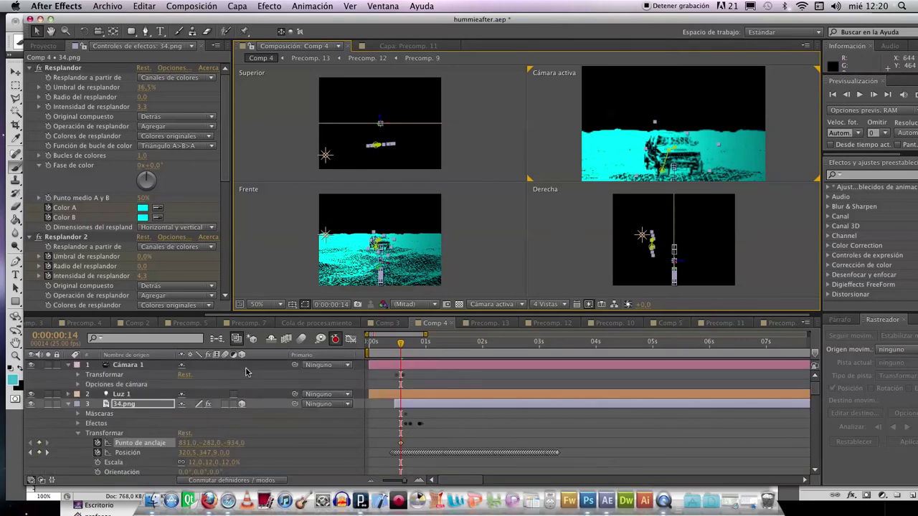
pyautogui.scroll(-1, 167, 420)
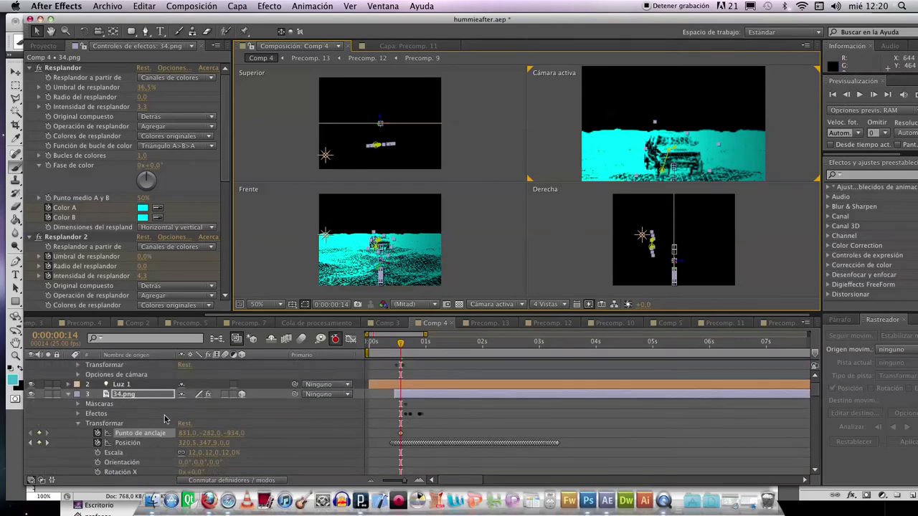
pyautogui.moveTo(206, 442); pyautogui.dragTo(161, 436)
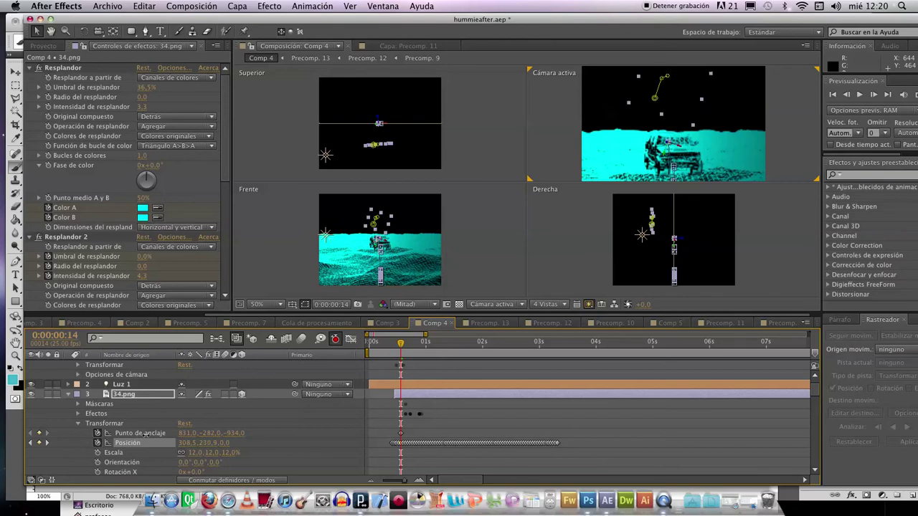
# Set the Position of 34.png to 308.5, 265.9, -100 at frame 14.
pyautogui.moveTo(205, 442); pyautogui.dragTo(169, 435)
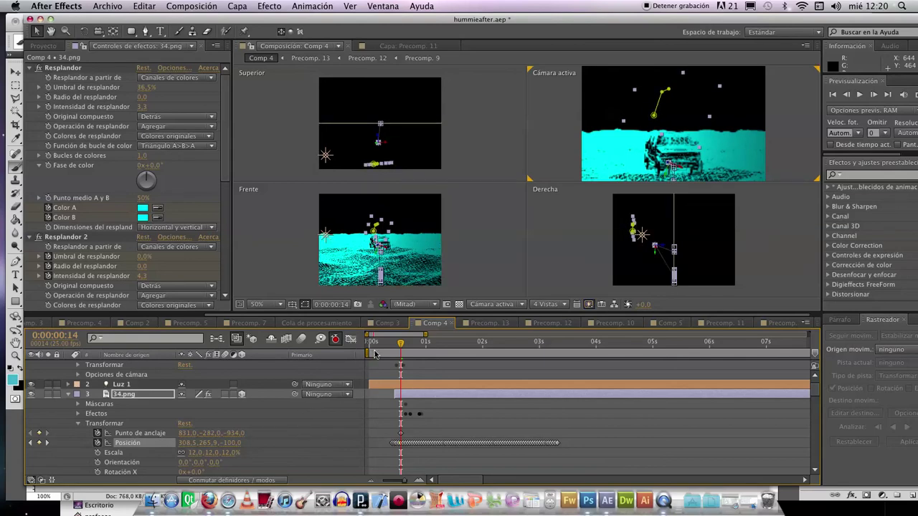
pyautogui.moveTo(401, 344)
pyautogui.mouseDown()
pyautogui.moveTo(388, 342)
pyautogui.moveTo(415, 337)
pyautogui.moveTo(400, 337)
pyautogui.mouseUp()
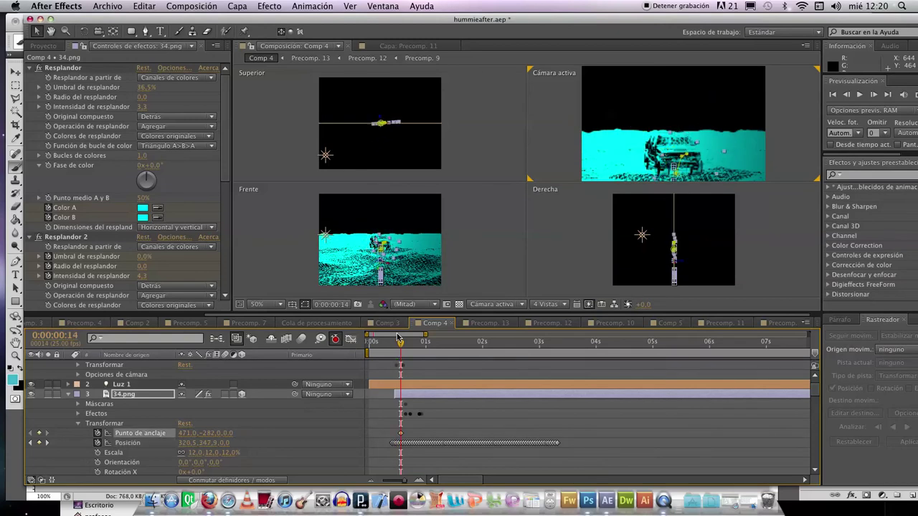
# Undo the anchor point, position and tracked motion changes on 34.png.
pyautogui.press('super+z')
pyautogui.press('super+z')
pyautogui.press('super+z')
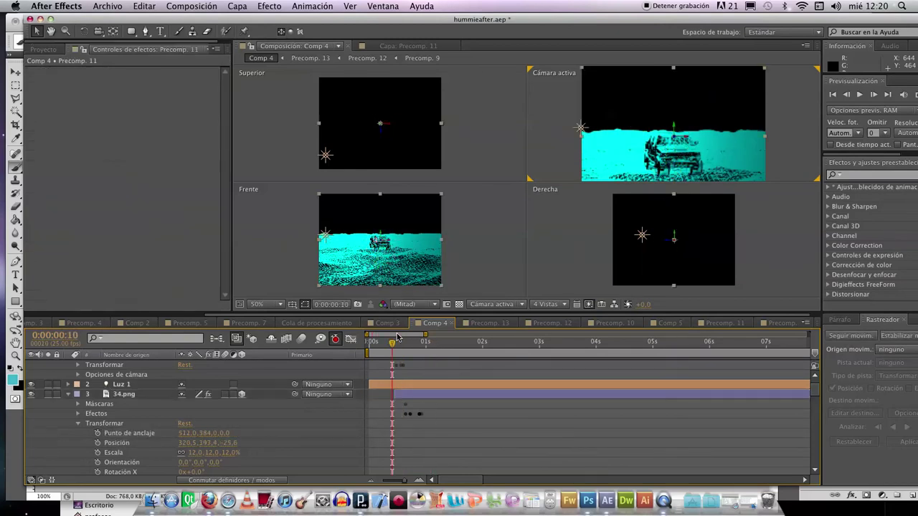
# Switch Comp 4 to a single view and review the red line against the vehicle from 0:00:00:10 up to 0:00:02:02.
pyautogui.moveTo(385, 344); pyautogui.dragTo(439, 349)
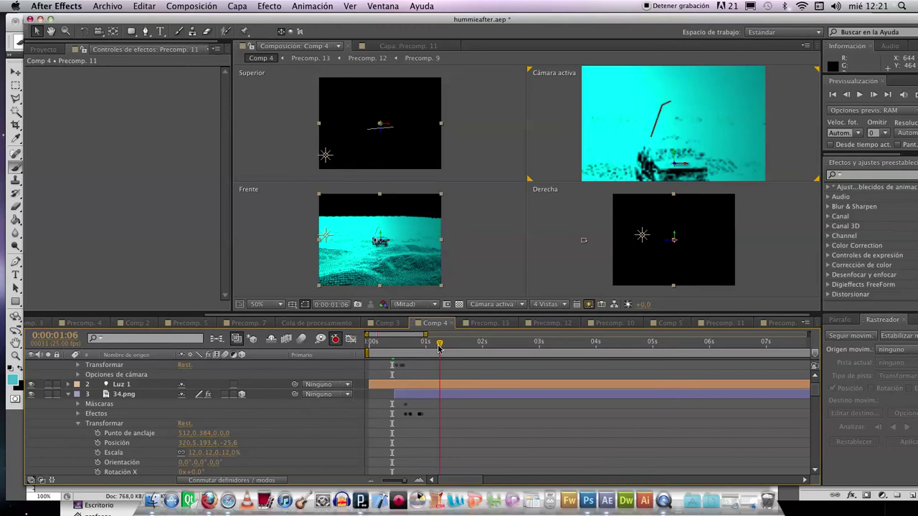
pyautogui.moveTo(442, 347)
pyautogui.mouseDown()
pyautogui.moveTo(389, 349)
pyautogui.moveTo(451, 354)
pyautogui.moveTo(432, 349)
pyautogui.mouseUp()
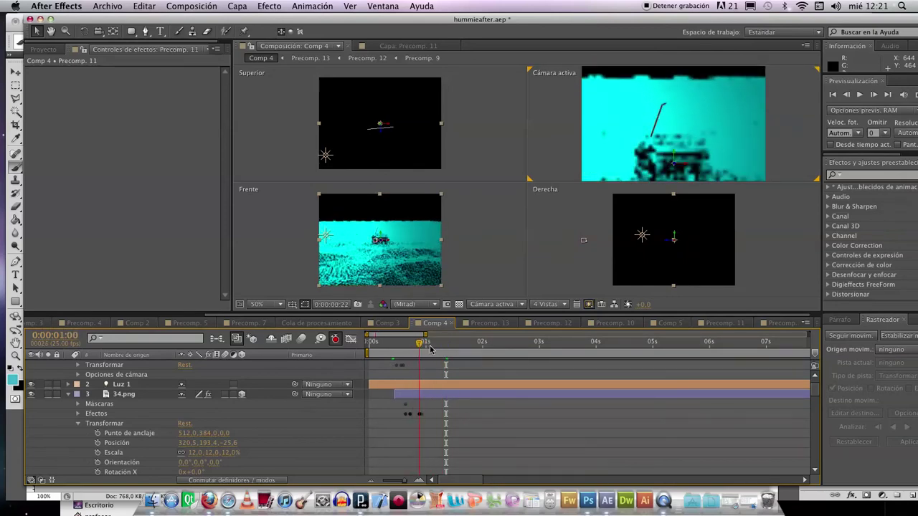
pyautogui.click(551, 304)
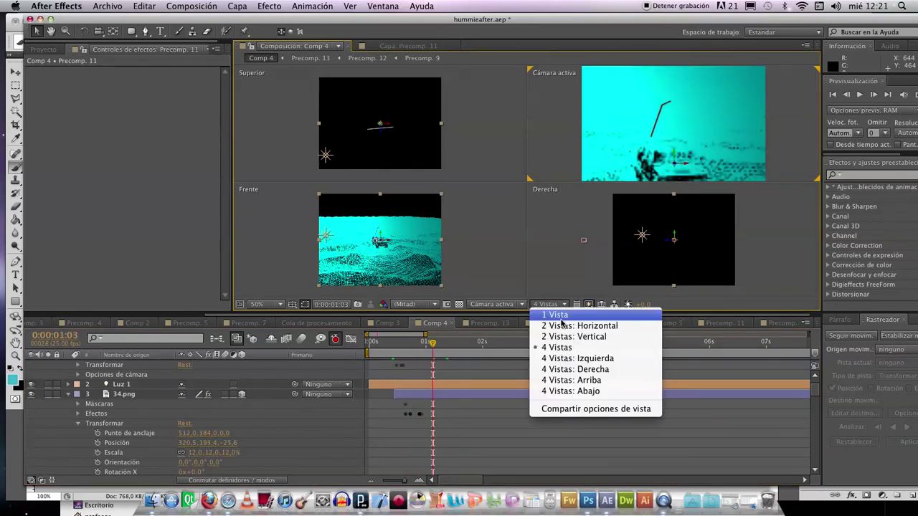
pyautogui.click(552, 319)
pyautogui.moveTo(433, 350); pyautogui.dragTo(451, 345)
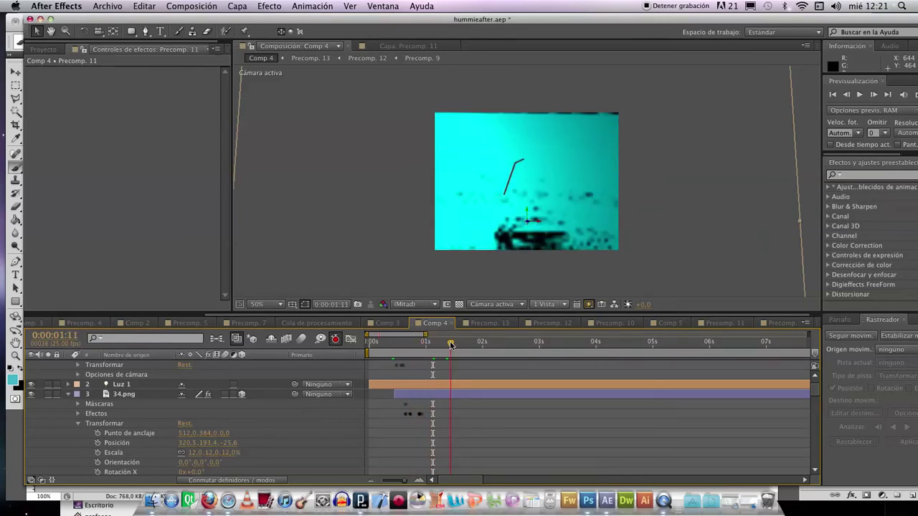
pyautogui.moveTo(451, 346); pyautogui.dragTo(487, 345)
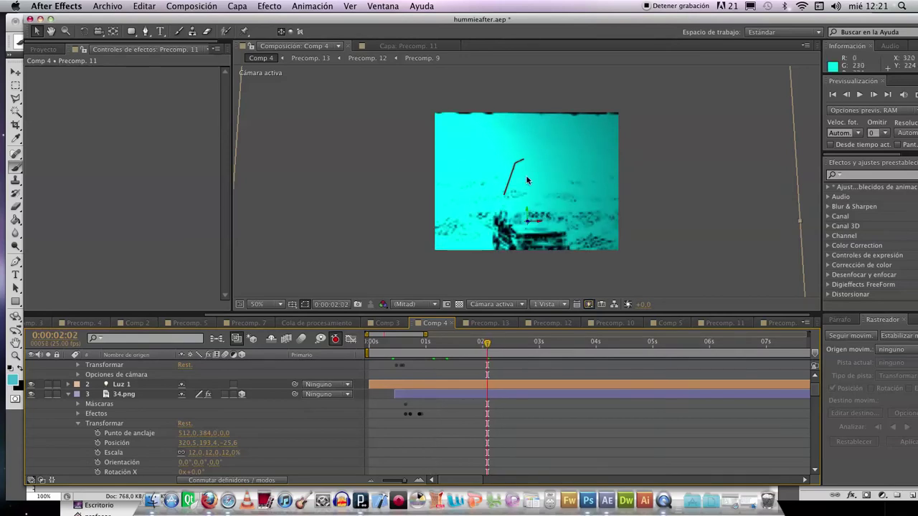
pyautogui.rightClick(532, 195)
pyautogui.click(480, 182)
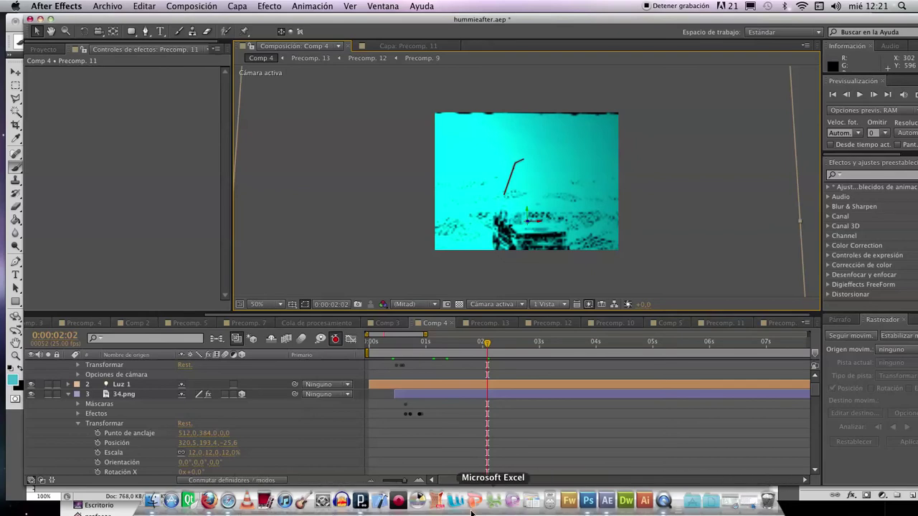
# Switch to Finder and find the Google SketchUp 8 folder in Aplicaciones.
pyautogui.click(152, 501)
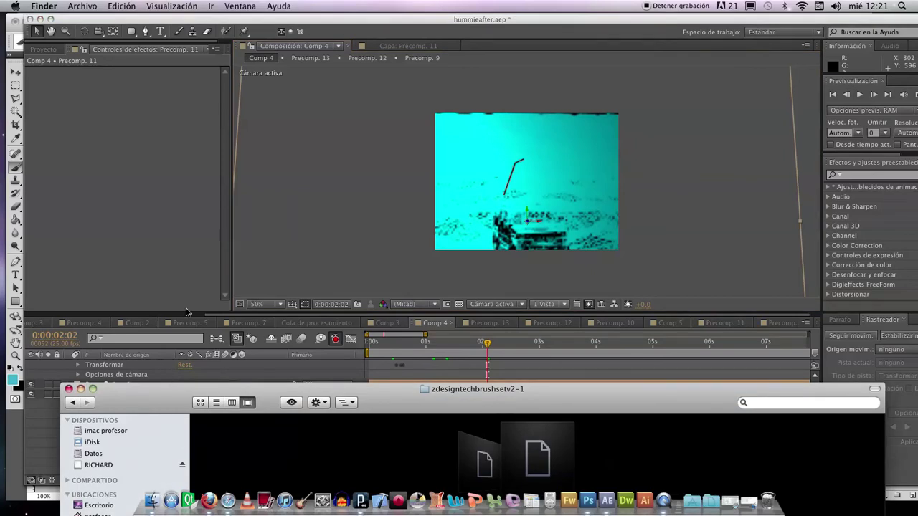
pyautogui.moveTo(176, 390); pyautogui.dragTo(173, 34)
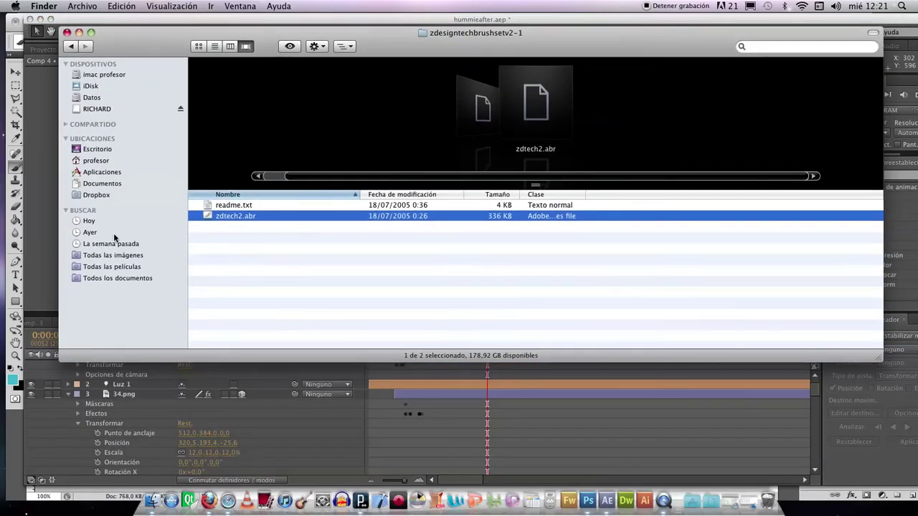
pyautogui.click(94, 175)
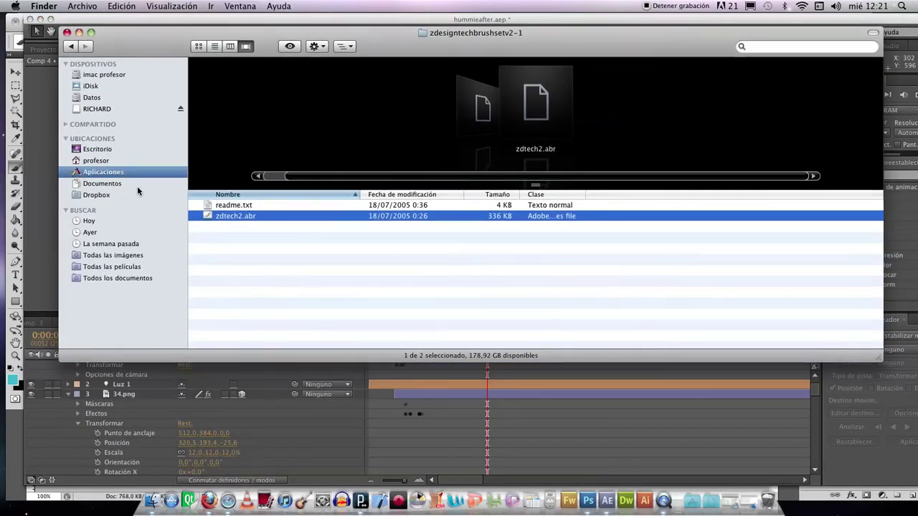
pyautogui.scroll(-3, 259, 273)
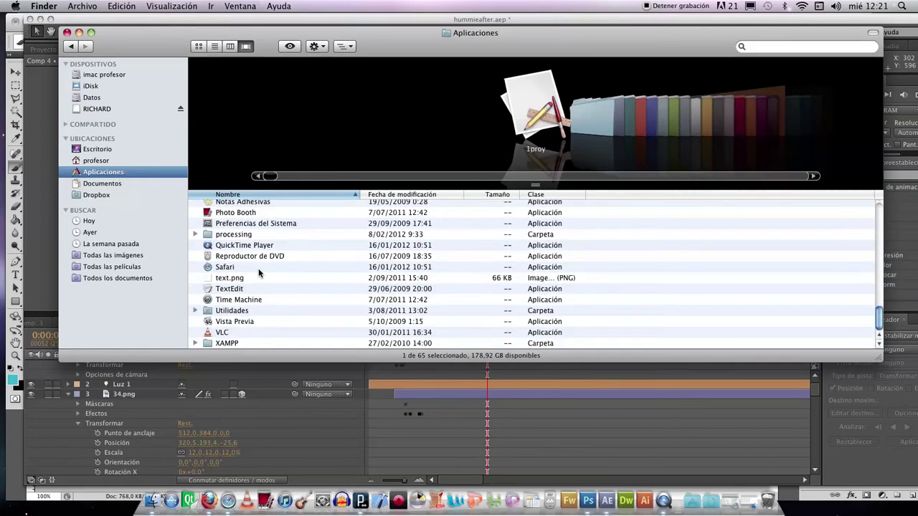
pyautogui.scroll(10, 259, 273)
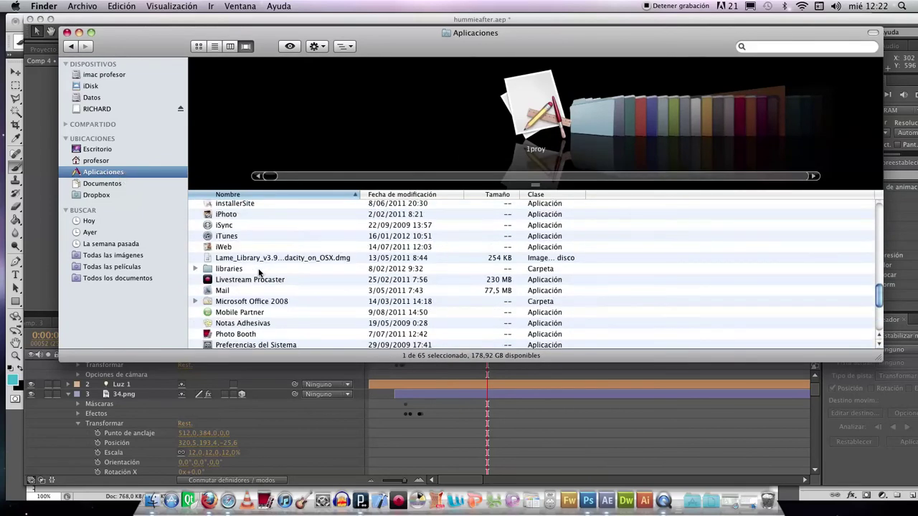
pyautogui.scroll(15, 259, 273)
pyautogui.scroll(-15, 259, 272)
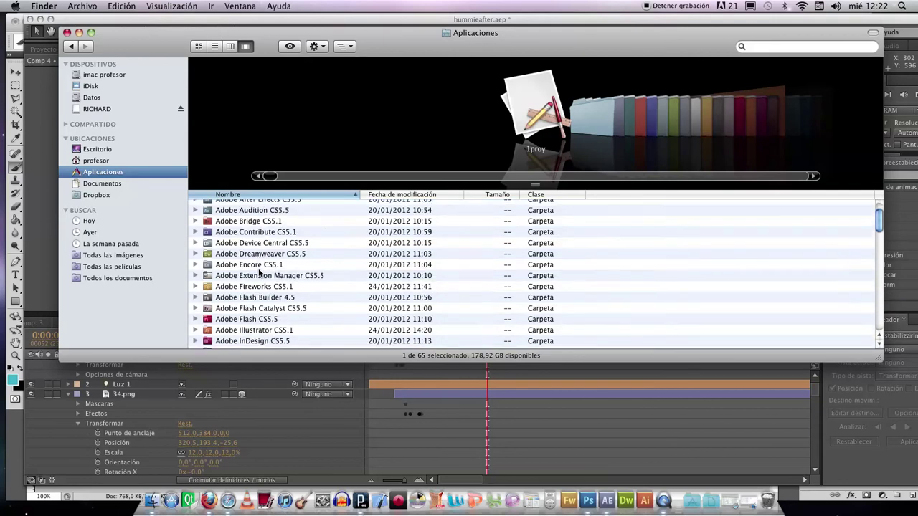
pyautogui.scroll(-3, 259, 274)
pyautogui.scroll(6, 259, 275)
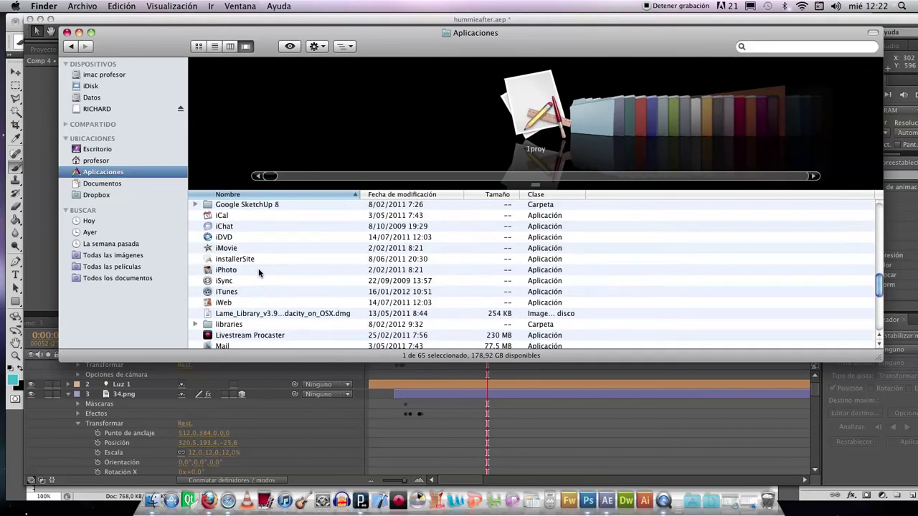
# Open the Google SketchUp 8 folder, launch SketchUp and continue past its welcome window to the modelling workspace.
pyautogui.click(259, 270)
pyautogui.doubleClick(259, 271)
pyautogui.doubleClick(224, 206)
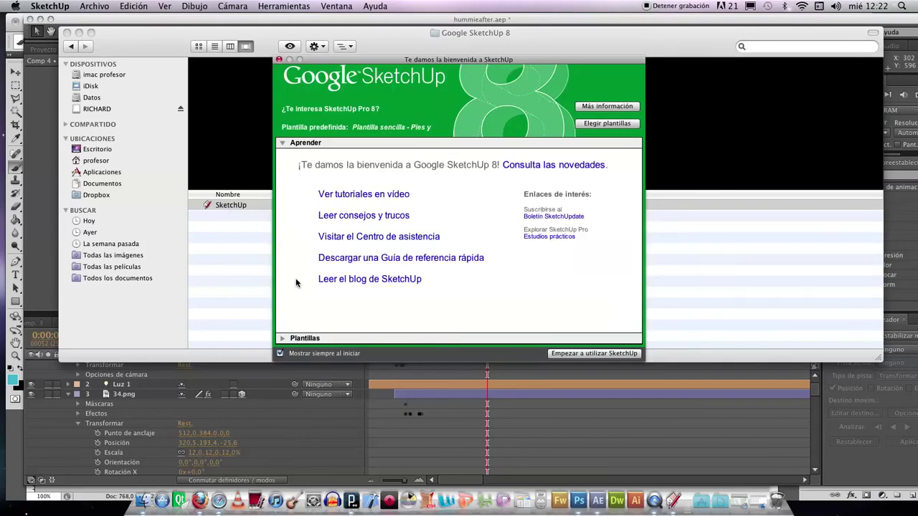
pyautogui.click(583, 354)
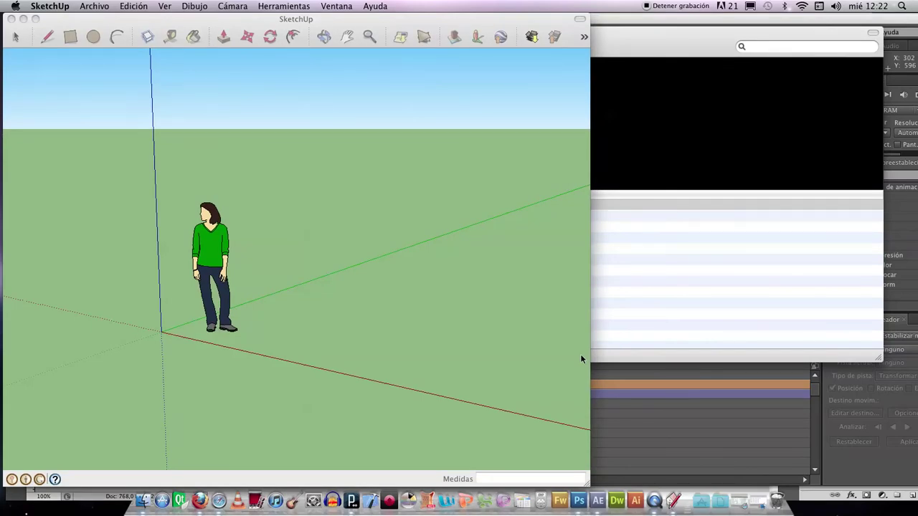
# Switch to Safari, search Google for "galeria 3d" and open the Galería 3D - Google SketchUp site.
pyautogui.press('super+Tab')
pyautogui.press('super+Tab')
pyautogui.press('super+Tab')
pyautogui.press('super+Tab')
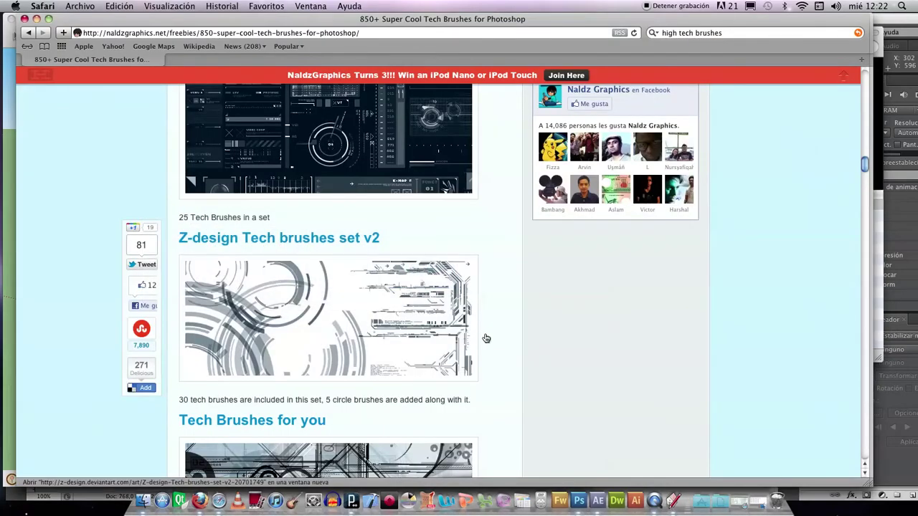
pyautogui.click(730, 34)
pyautogui.press('super+a')
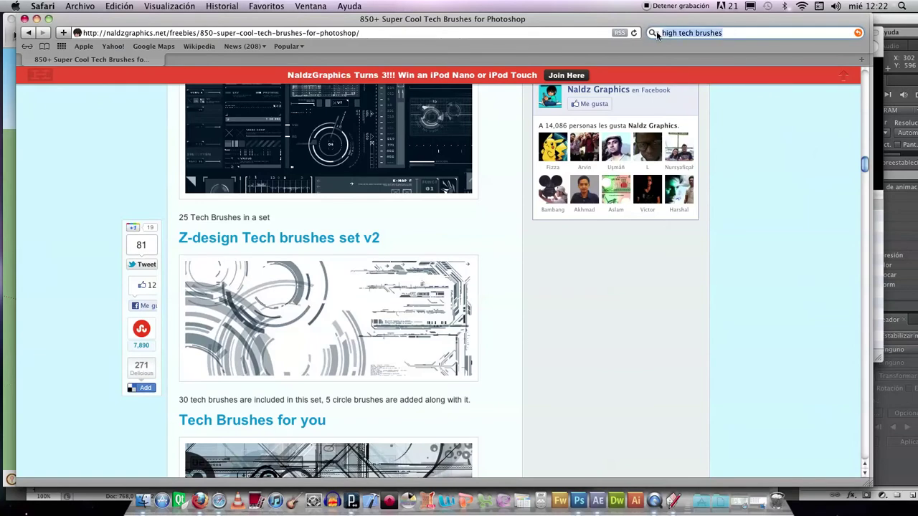
pyautogui.write('galeria 3d')
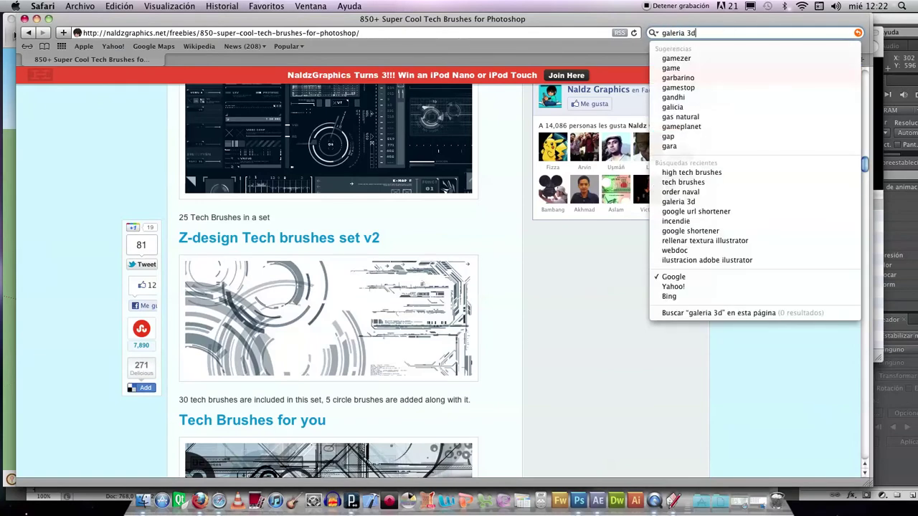
pyautogui.press('Return')
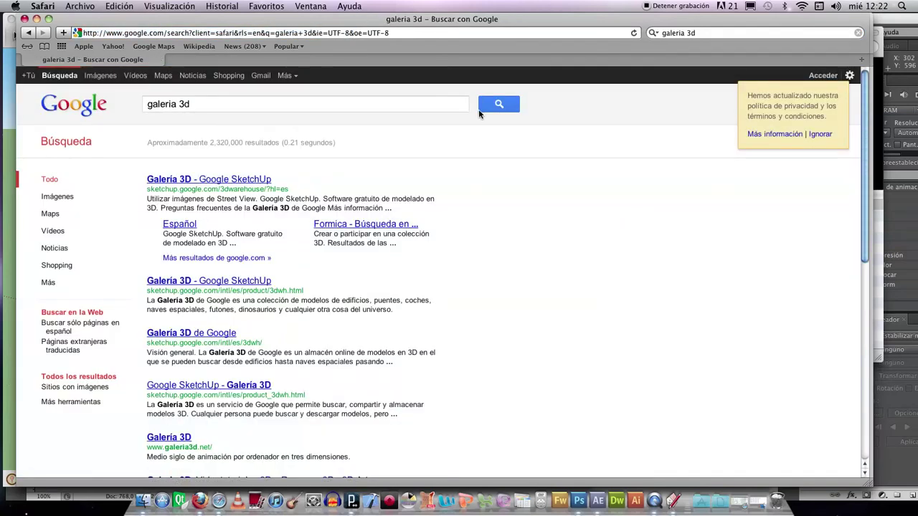
pyautogui.click(257, 180)
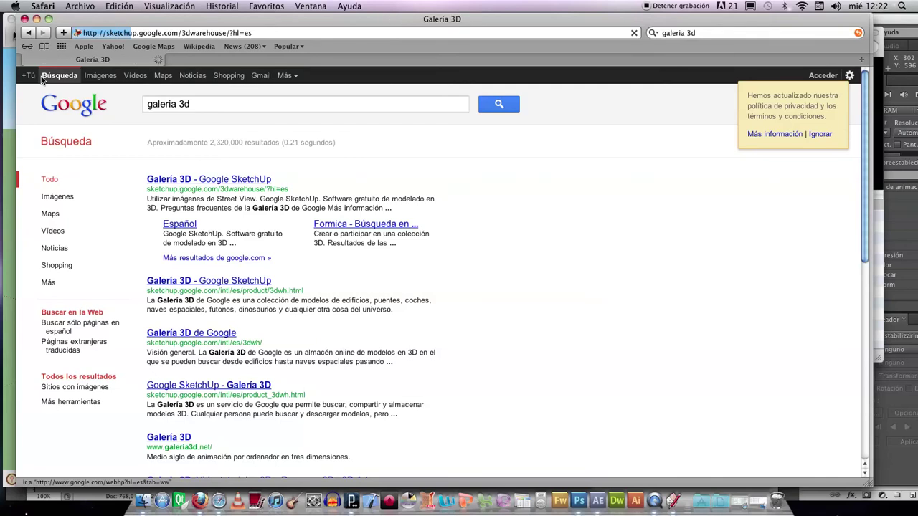
# Search Galería 3D for "hummer" and open the page of the white Hummer H2 model.
pyautogui.write('hummer')
pyautogui.press('Return')
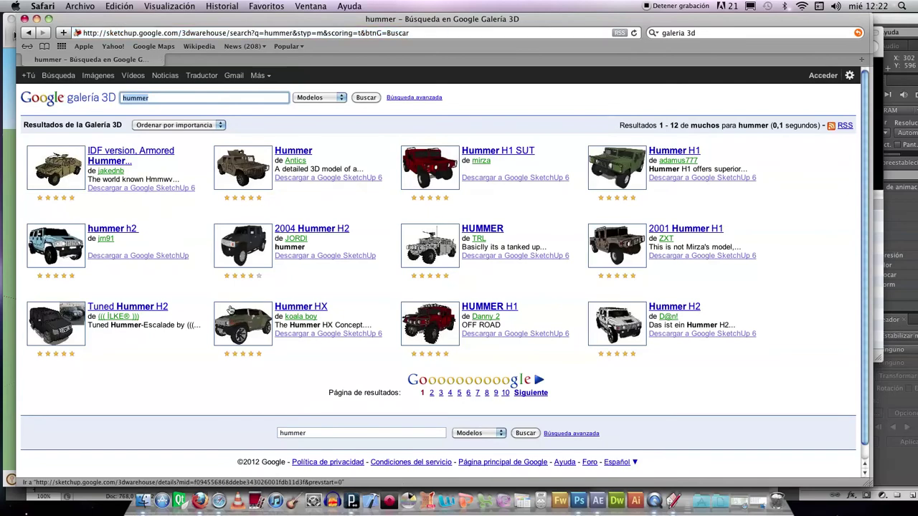
pyautogui.click(617, 326)
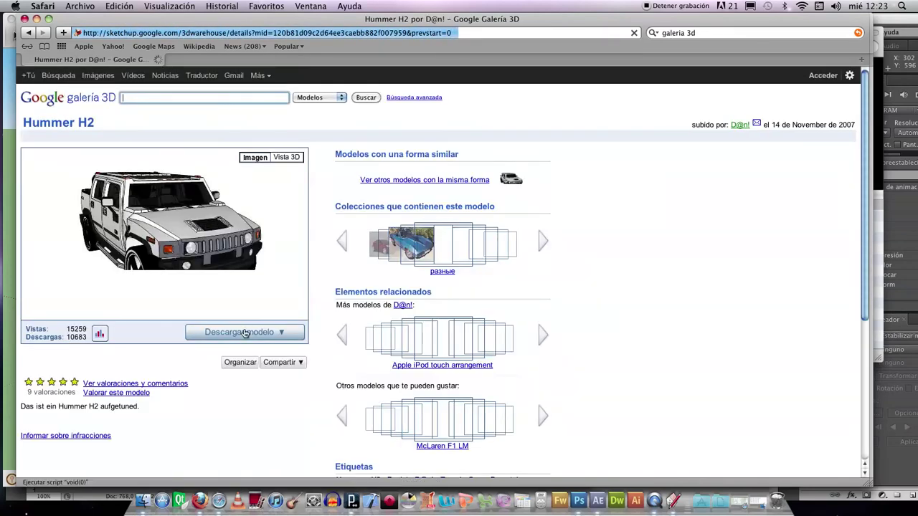
# Download the Hummer H2 model in Google SketchUp 6 (.skp) format and show Unbenannt.skp in Finder.
pyautogui.click(242, 332)
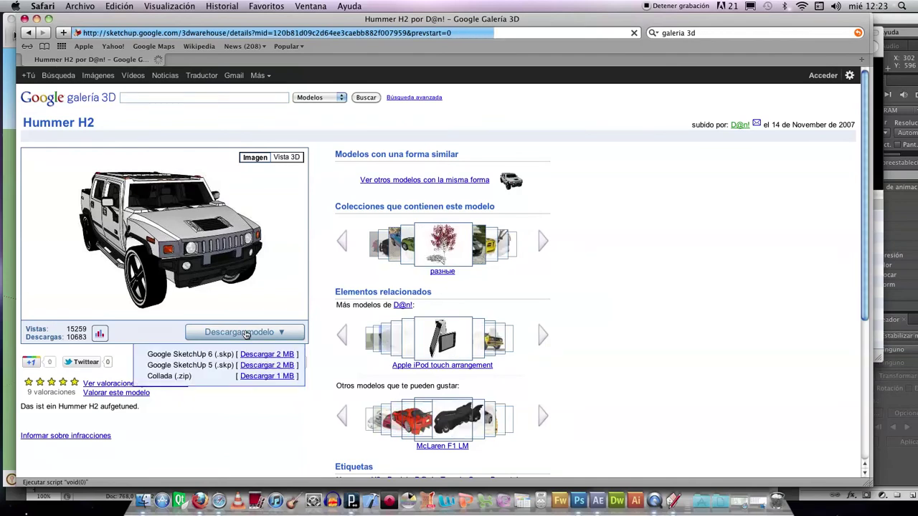
pyautogui.click(280, 357)
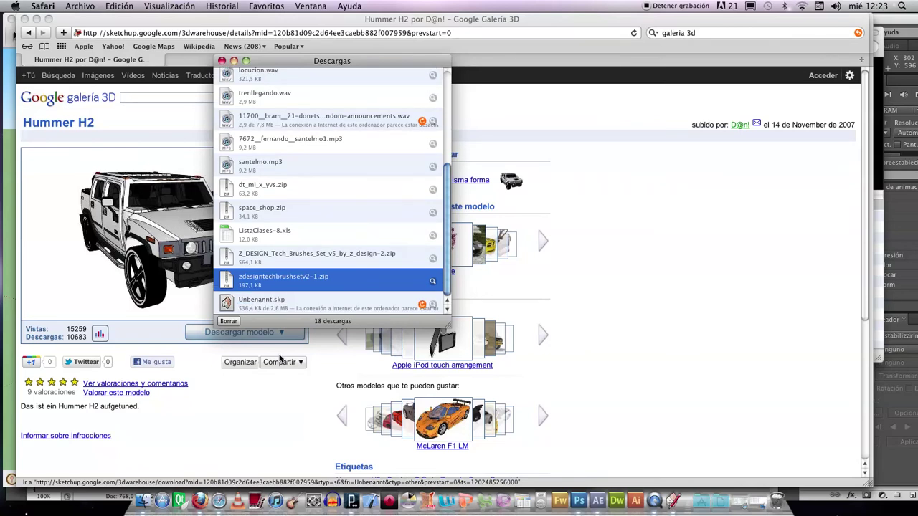
pyautogui.click(433, 305)
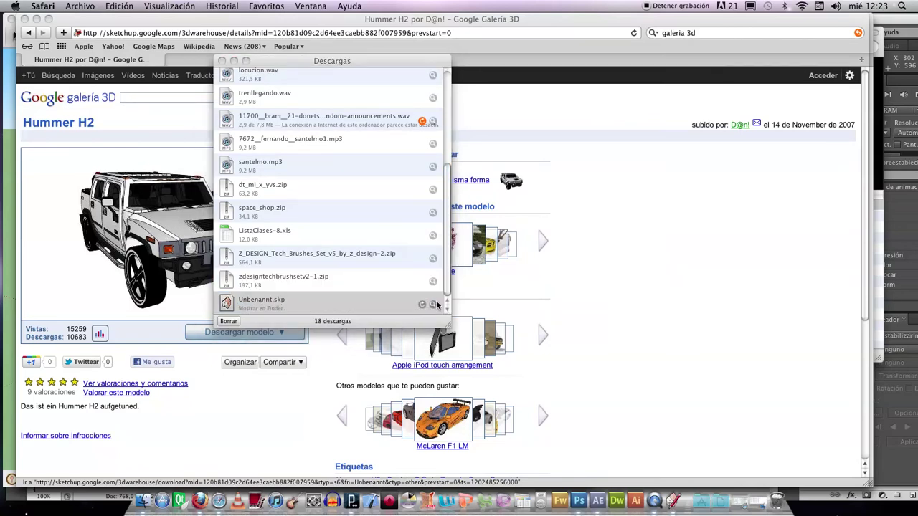
pyautogui.click(433, 304)
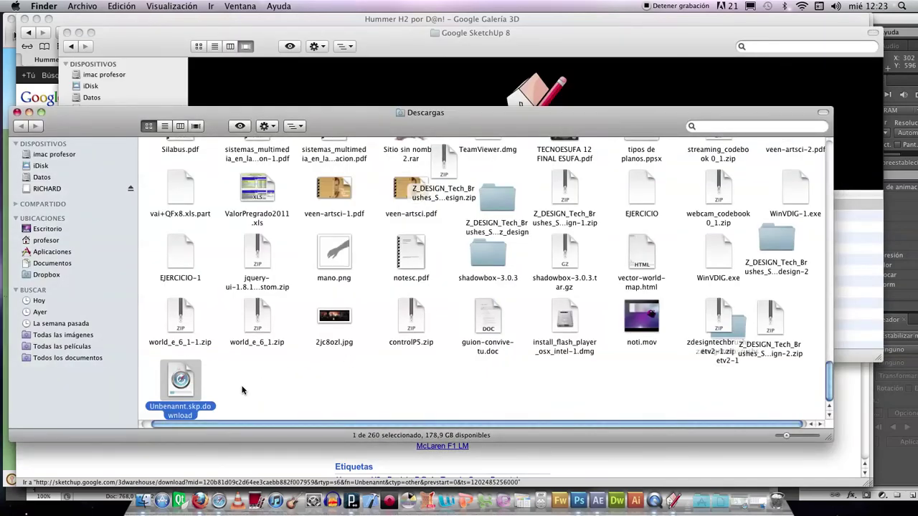
# Return to Safari and check the status of Unbenannt.skp in the downloads list.
pyautogui.press('super+Tab')
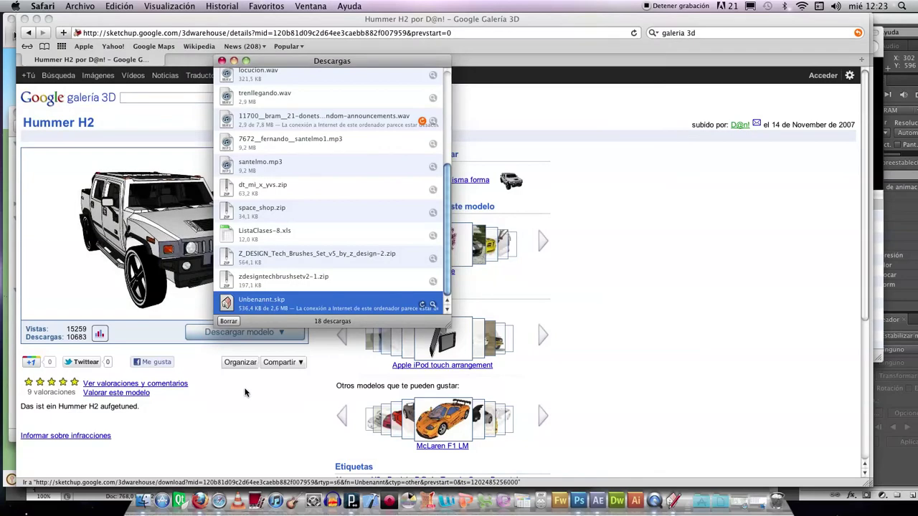
pyautogui.press('super+w')
pyautogui.press('super+Tab')
pyautogui.press('super+Tab')
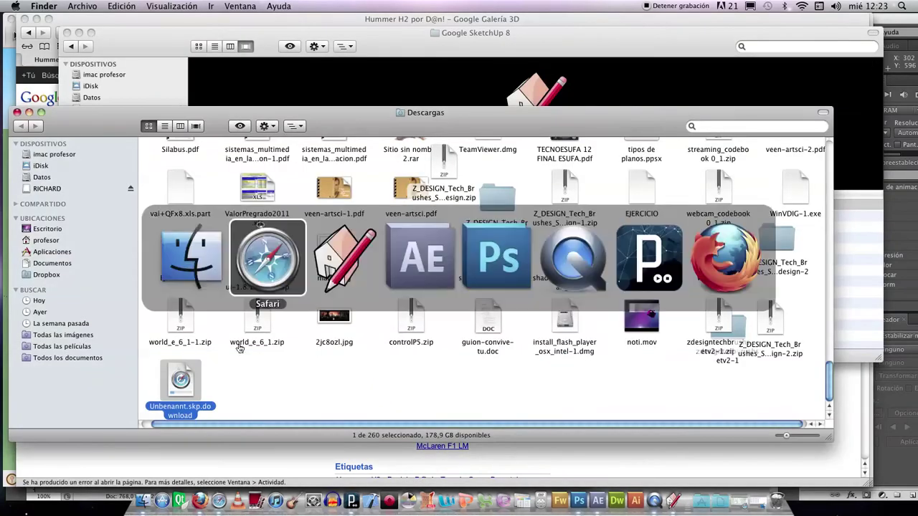
pyautogui.click(311, 6)
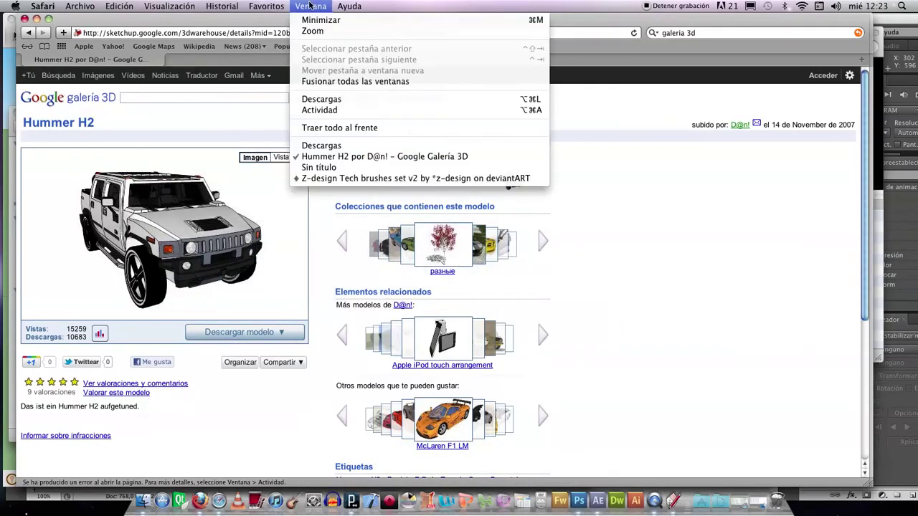
pyautogui.click(321, 100)
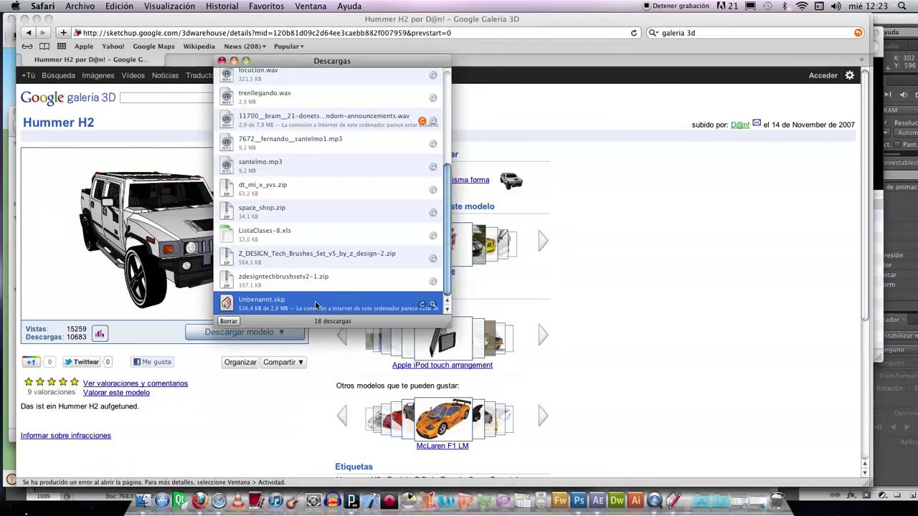
# Download the Hummer H2 model again in Google SketchUp 6 (.skp) format and check its progress in a widened downloads list.
pyautogui.click(286, 396)
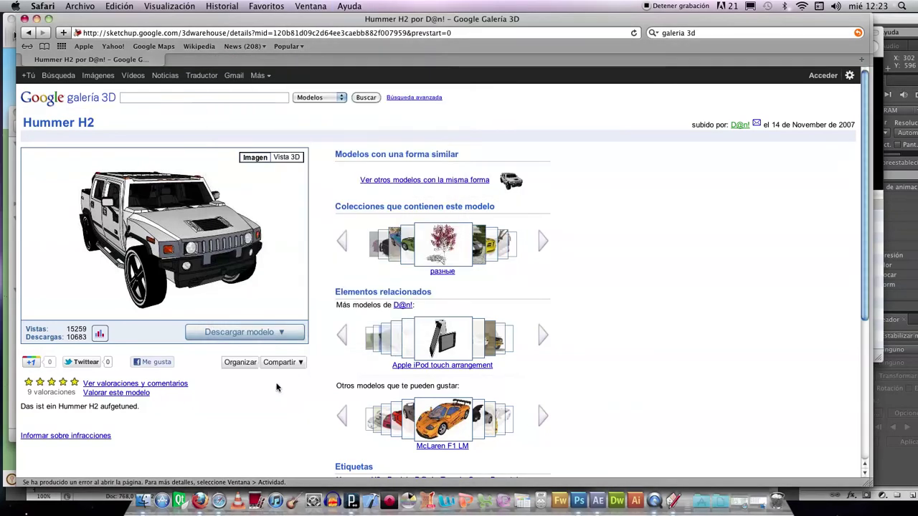
pyautogui.click(258, 332)
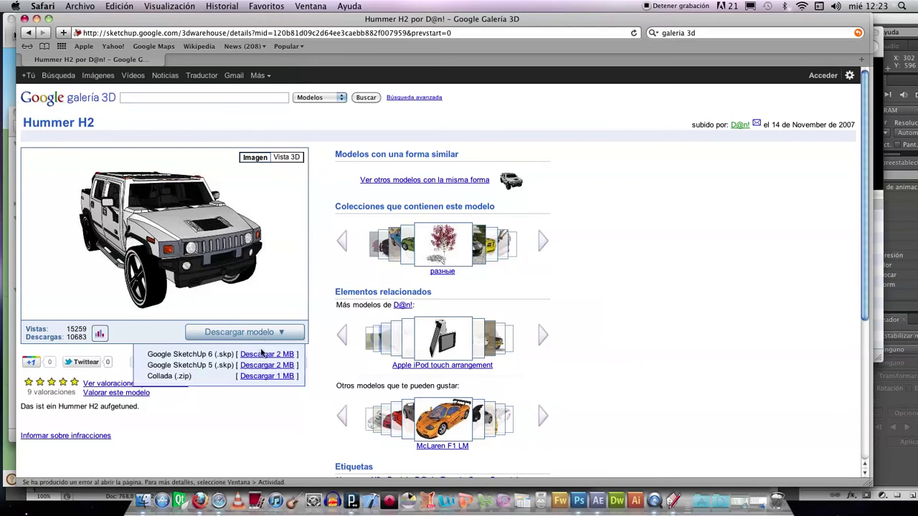
pyautogui.click(261, 354)
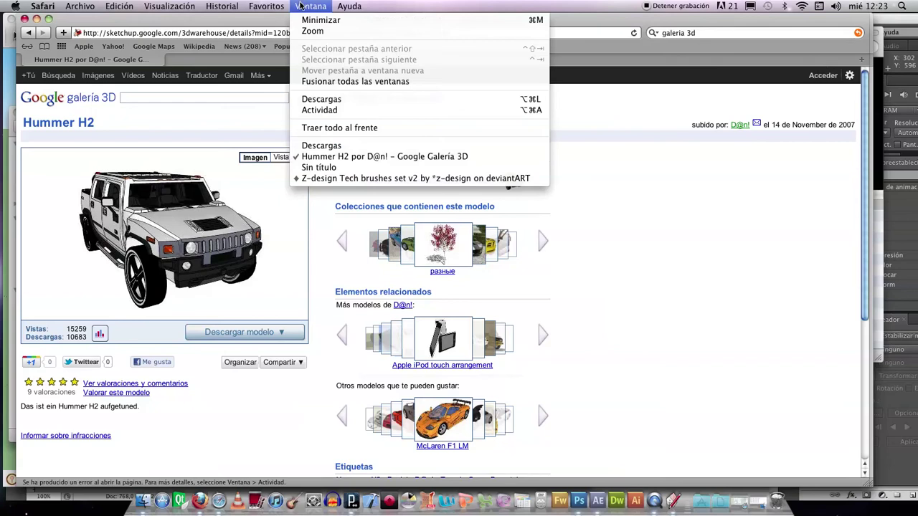
pyautogui.click(320, 99)
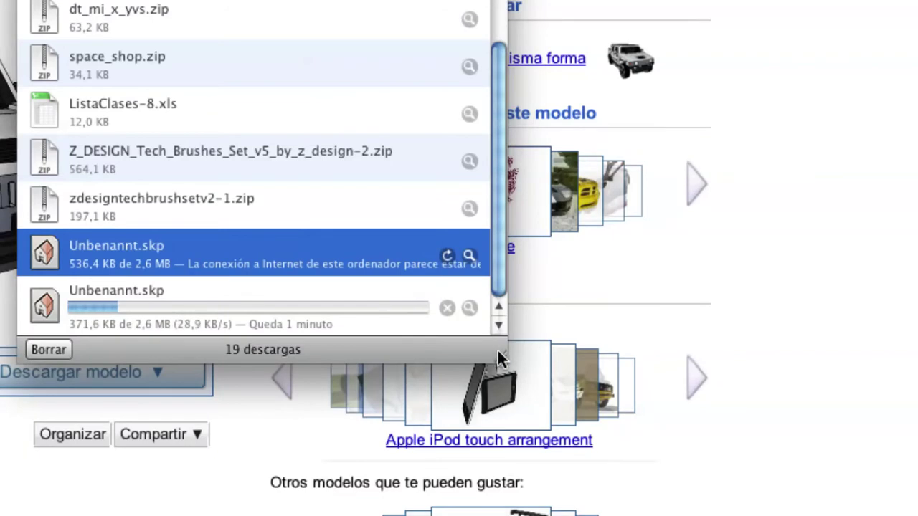
pyautogui.moveTo(499, 352); pyautogui.dragTo(690, 351)
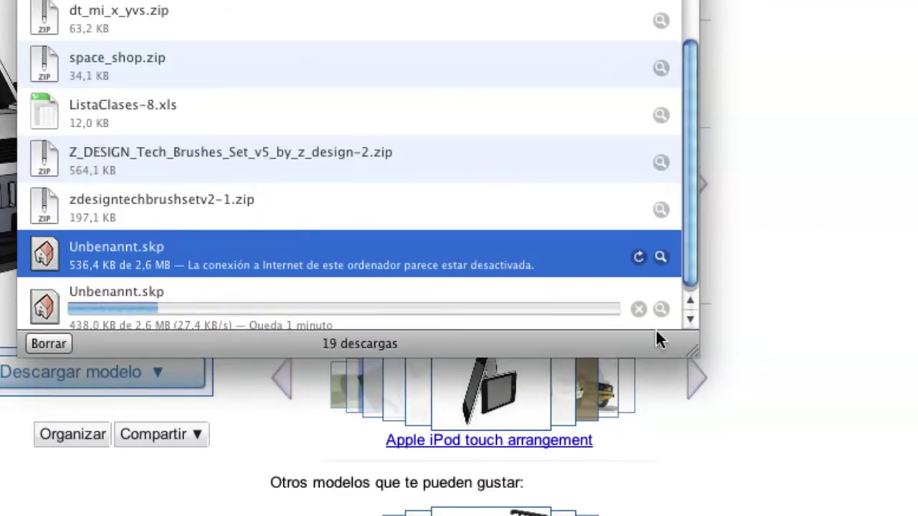
pyautogui.moveTo(686, 347); pyautogui.dragTo(685, 360)
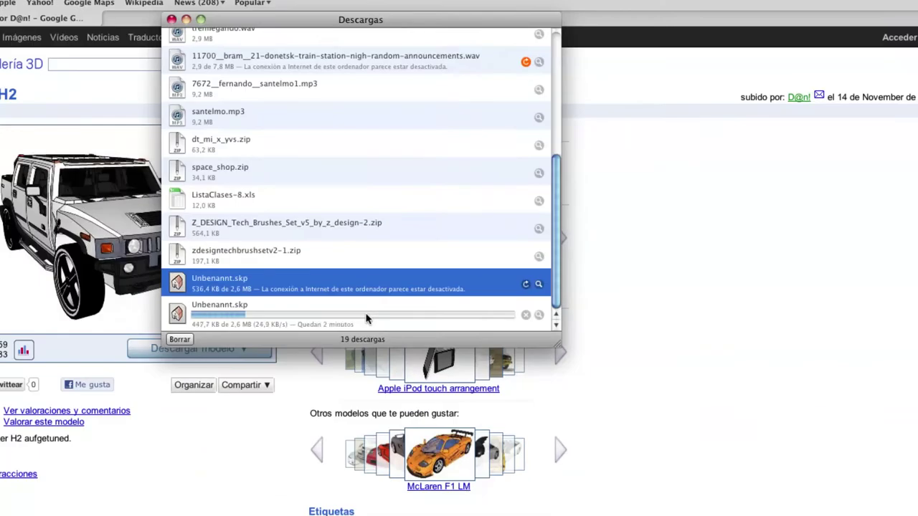
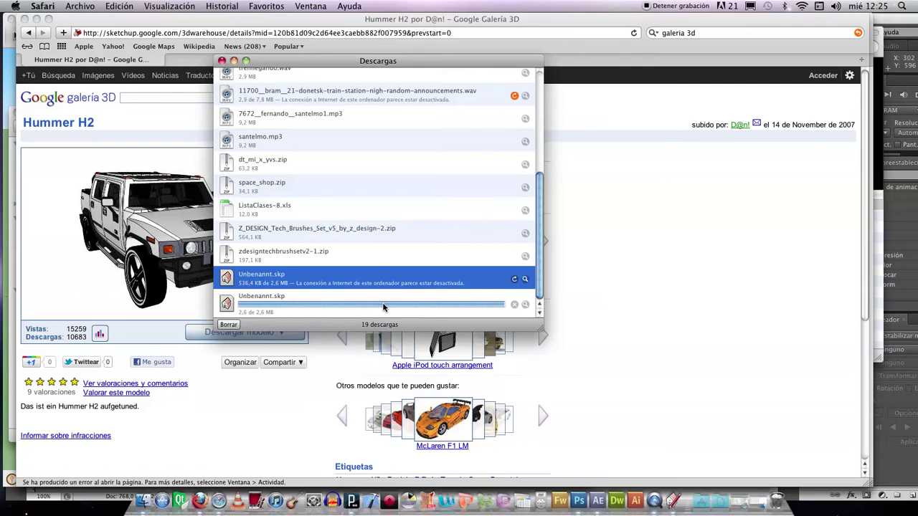
# Open the newly downloaded Unbenannt.skp in SketchUp and set its face style to Rayos X.
pyautogui.doubleClick(257, 307)
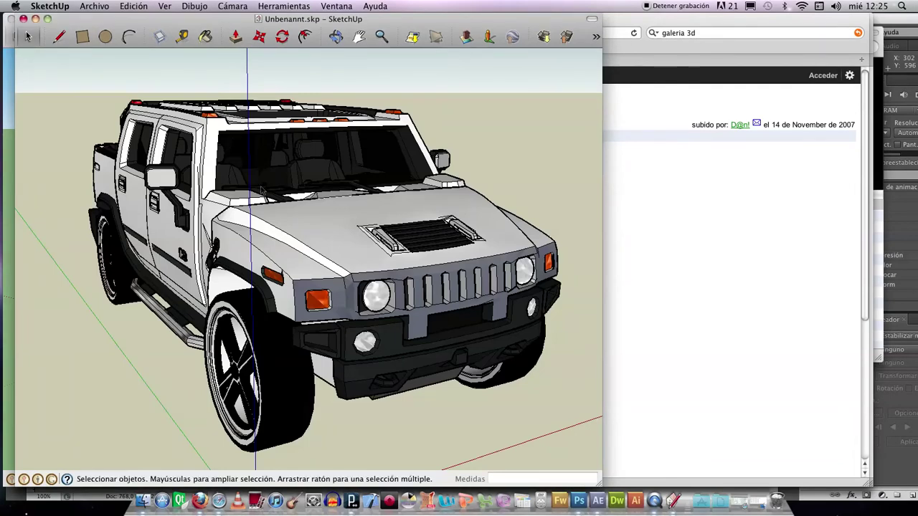
pyautogui.click(169, 7)
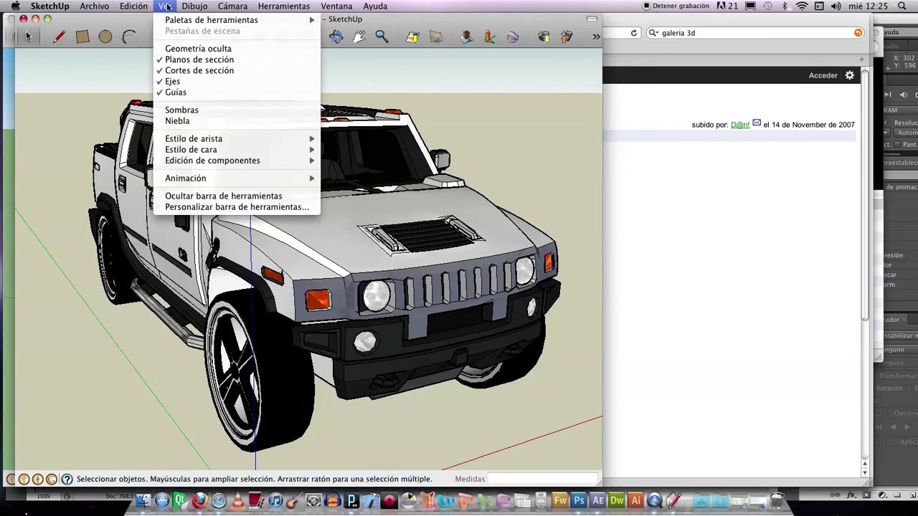
pyautogui.moveTo(212, 150)
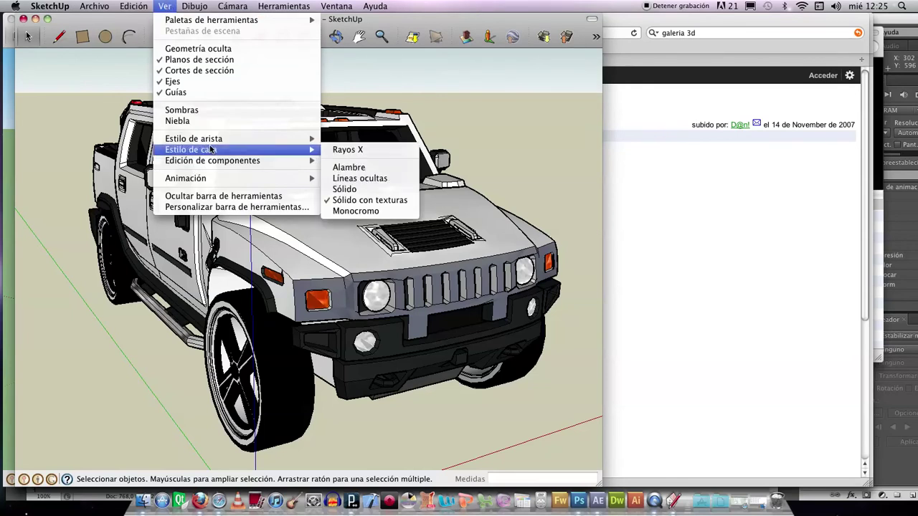
pyautogui.click(346, 150)
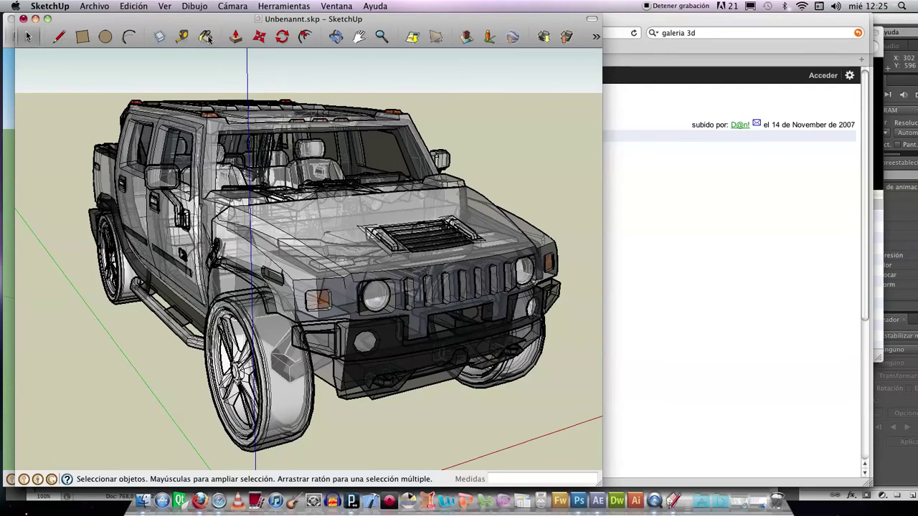
# Orbit, pan and zoom to frame the whole Hummer in a front three-quarter view showing its front and side.
pyautogui.scroll(2, 251, 380)
pyautogui.scroll(-5, 251, 380)
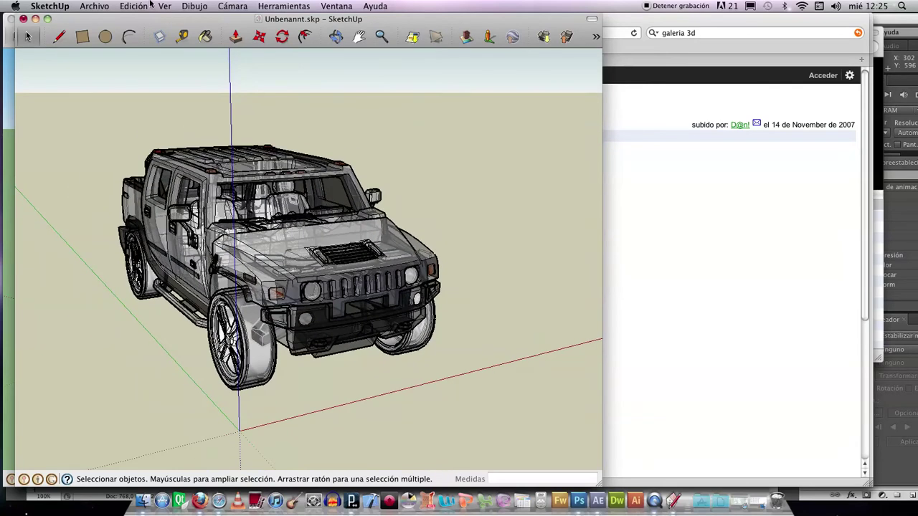
pyautogui.click(231, 5)
pyautogui.click(251, 59)
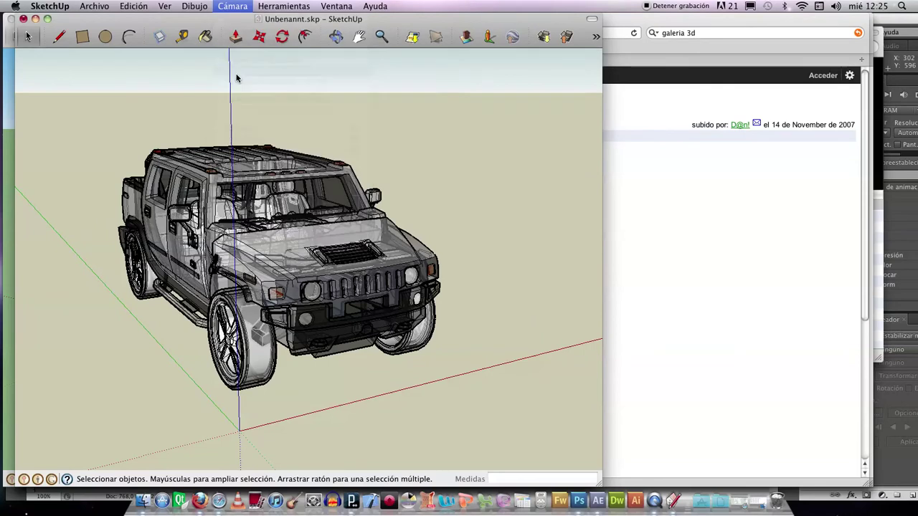
pyautogui.click(336, 36)
pyautogui.moveTo(298, 253); pyautogui.dragTo(266, 208)
pyautogui.scroll(3, 276, 219)
pyautogui.scroll(-2, 276, 218)
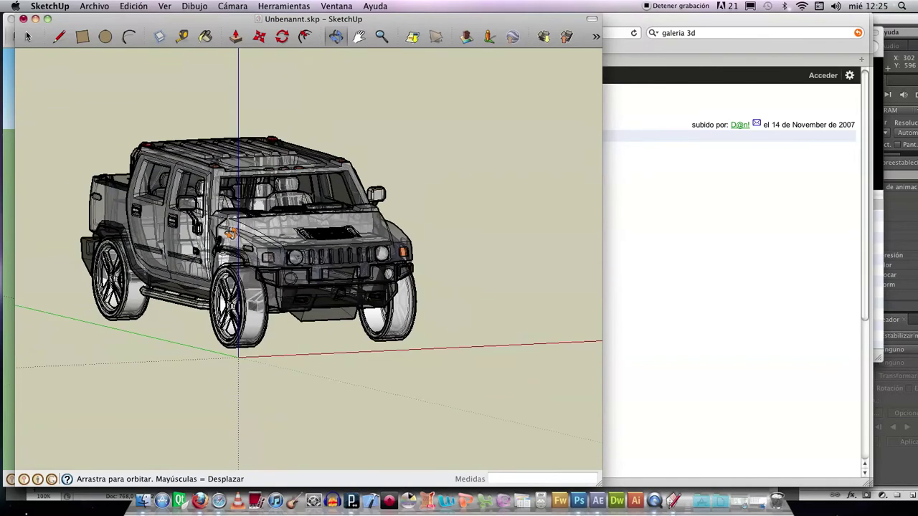
pyautogui.click(359, 36)
pyautogui.moveTo(251, 188); pyautogui.dragTo(306, 190)
pyautogui.scroll(4, 314, 218)
pyautogui.scroll(-2, 312, 216)
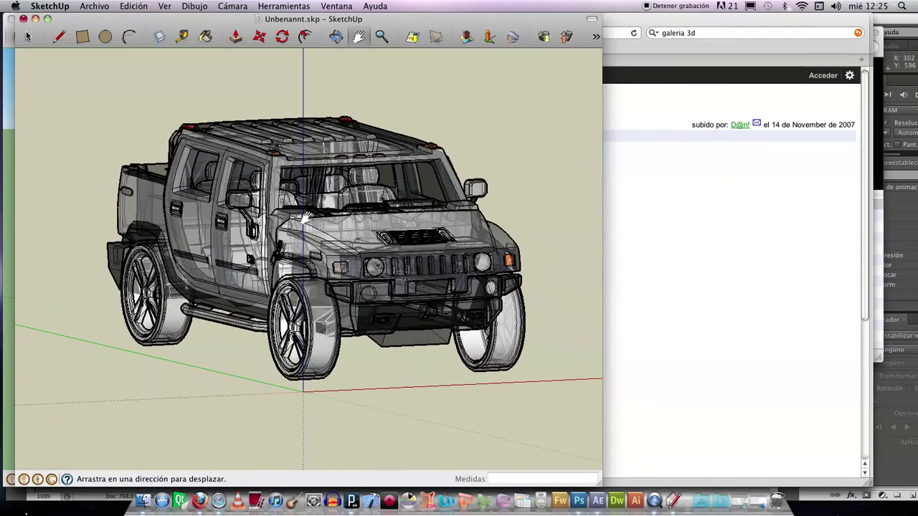
# Add an animation scene from the current view, updating the selected style with the X-ray changes.
pyautogui.click(165, 6)
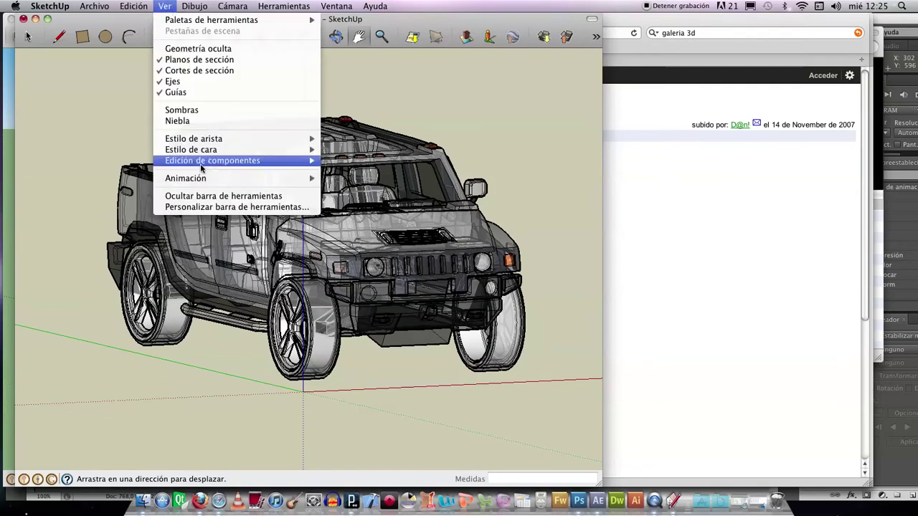
pyautogui.moveTo(205, 179)
pyautogui.click(344, 181)
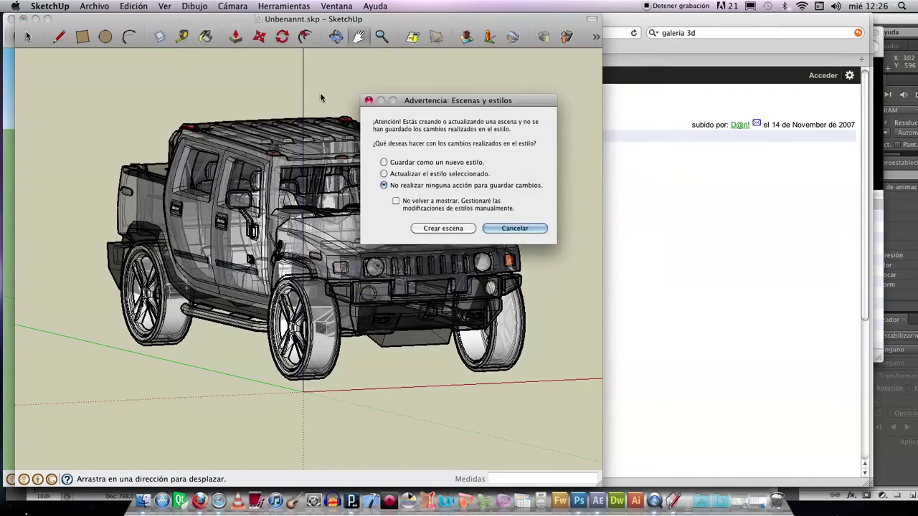
pyautogui.click(422, 177)
pyautogui.click(443, 228)
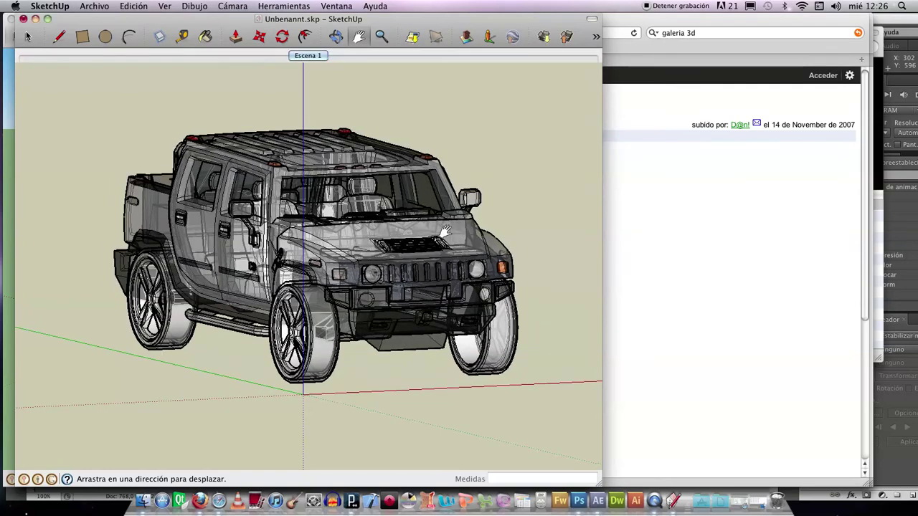
# Add a second scene, update it with an elevated front view of the Hummer, and switch between both scenes.
pyautogui.rightClick(303, 59)
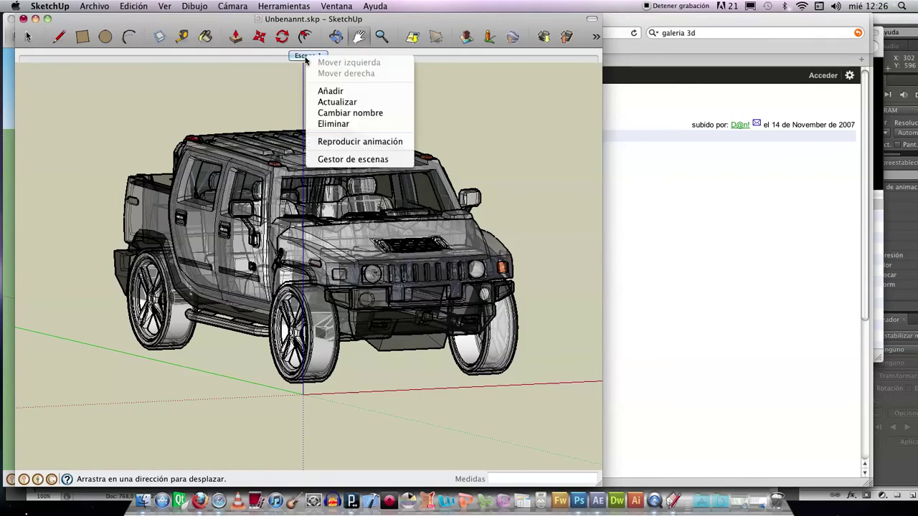
pyautogui.click(334, 92)
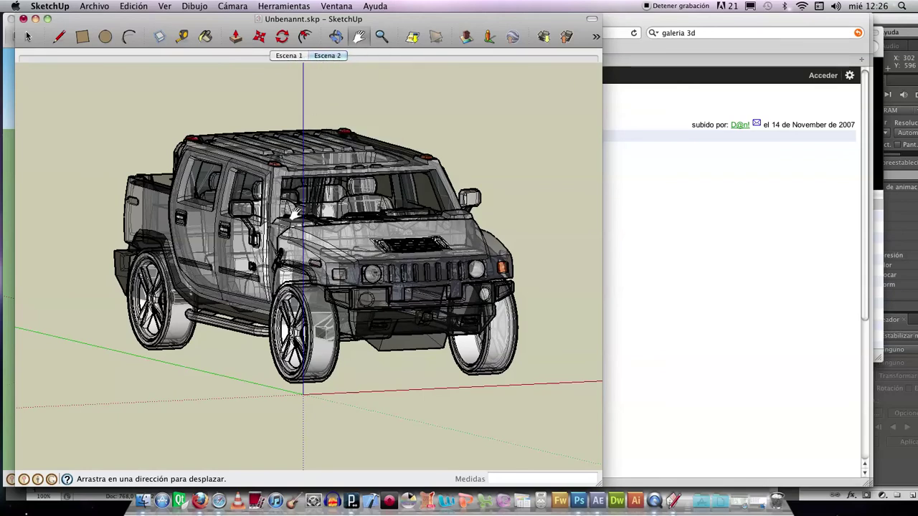
pyautogui.click(335, 36)
pyautogui.moveTo(422, 249); pyautogui.dragTo(409, 143)
pyautogui.rightClick(324, 60)
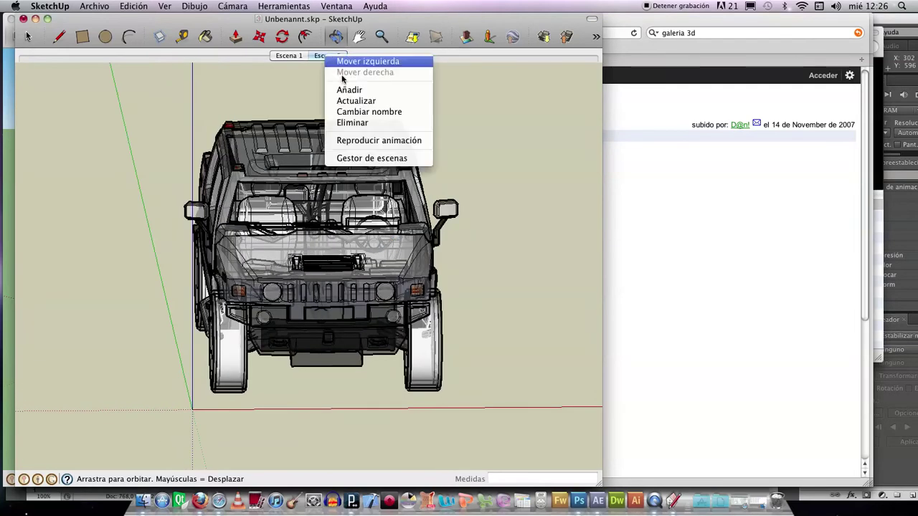
pyautogui.click(351, 99)
pyautogui.click(294, 56)
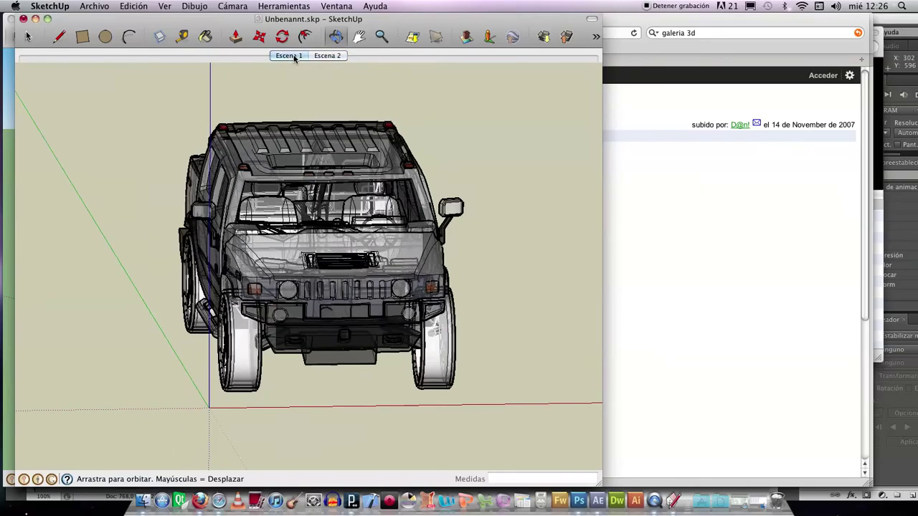
pyautogui.click(325, 56)
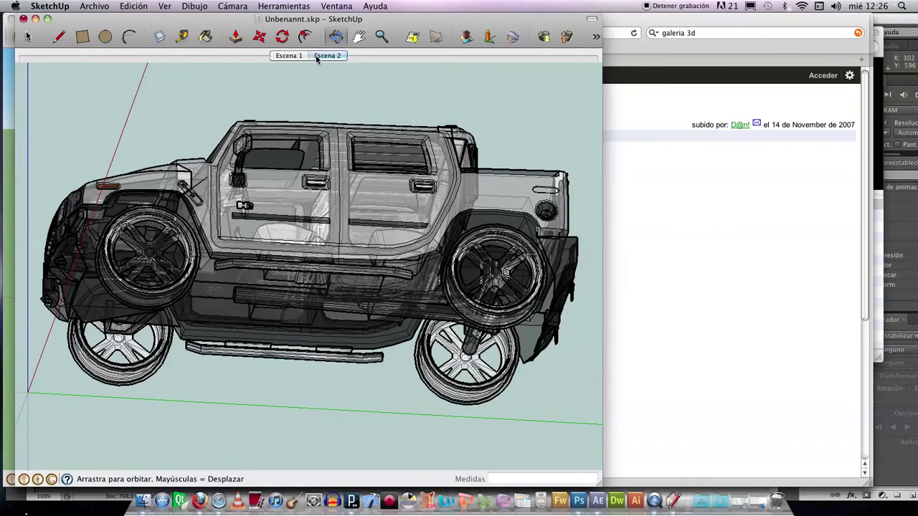
# Reframe the Hummer in a level front view and update Escena 2 with it.
pyautogui.press('z')
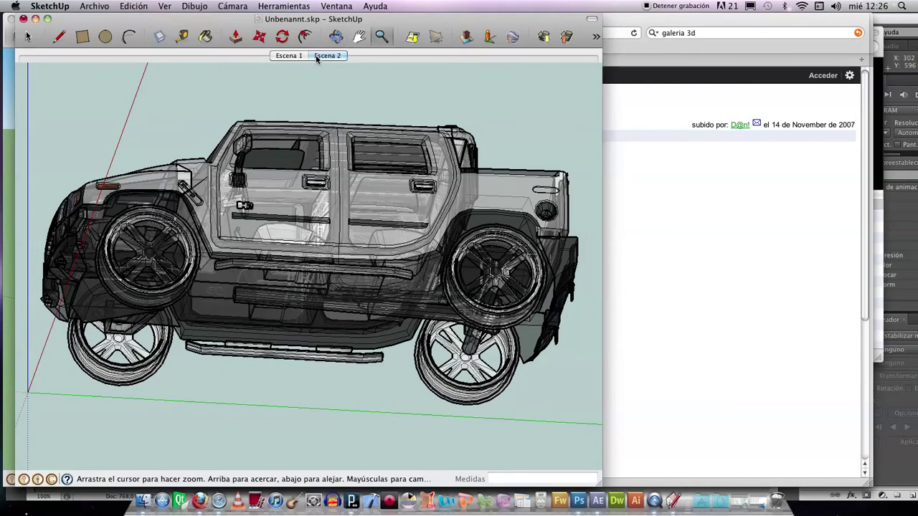
pyautogui.click(318, 56)
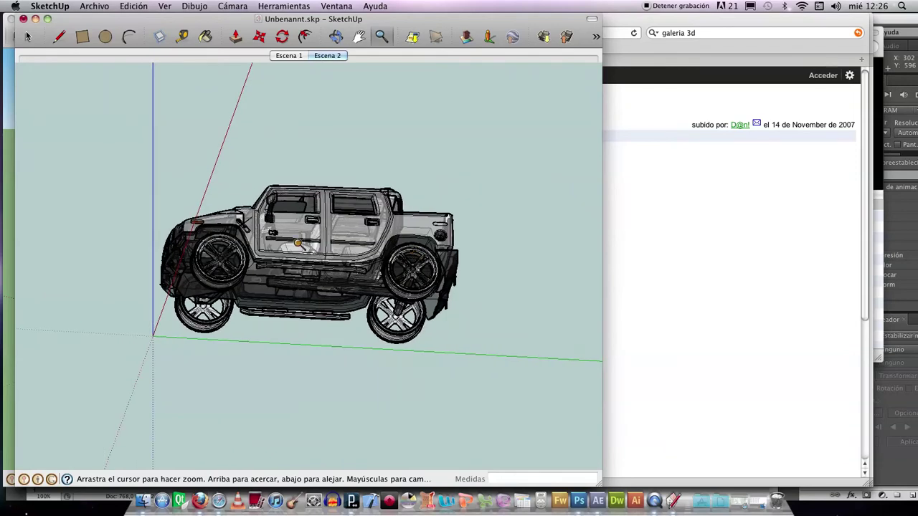
pyautogui.moveTo(308, 237); pyautogui.dragTo(324, 9)
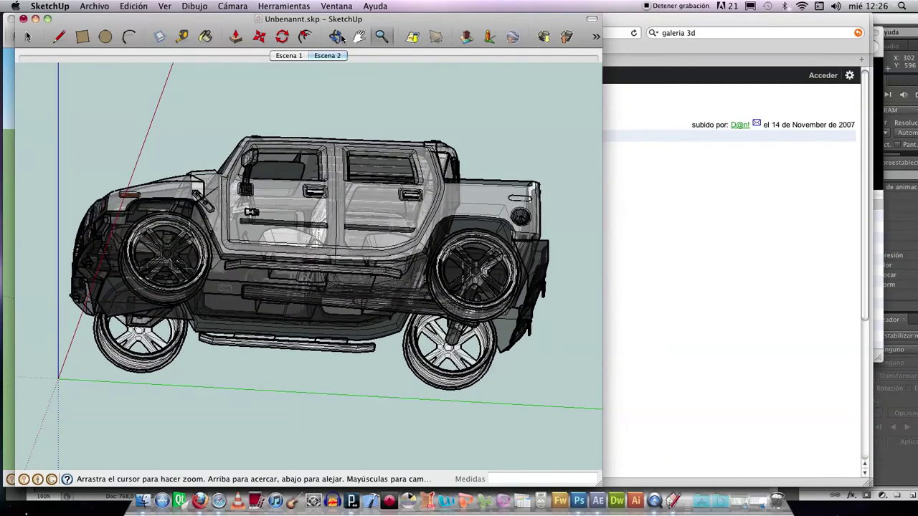
pyautogui.click(336, 36)
pyautogui.moveTo(236, 206); pyautogui.dragTo(245, 246)
pyautogui.moveTo(453, 303); pyautogui.dragTo(409, 252)
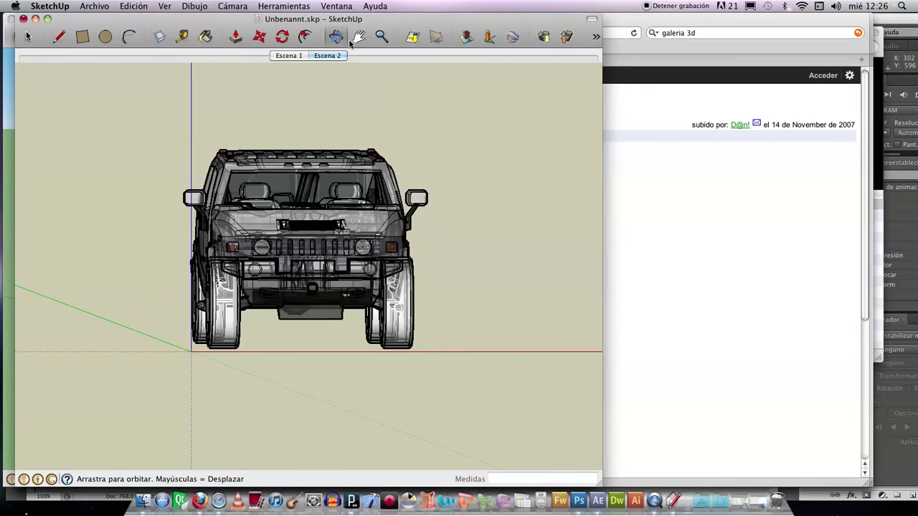
pyautogui.rightClick(337, 57)
pyautogui.click(388, 104)
# Add a third scene and update it with a low side view of the Hummer from beneath.
pyautogui.rightClick(336, 56)
pyautogui.click(368, 89)
pyautogui.moveTo(370, 194); pyautogui.dragTo(189, 220)
pyautogui.rightClick(340, 57)
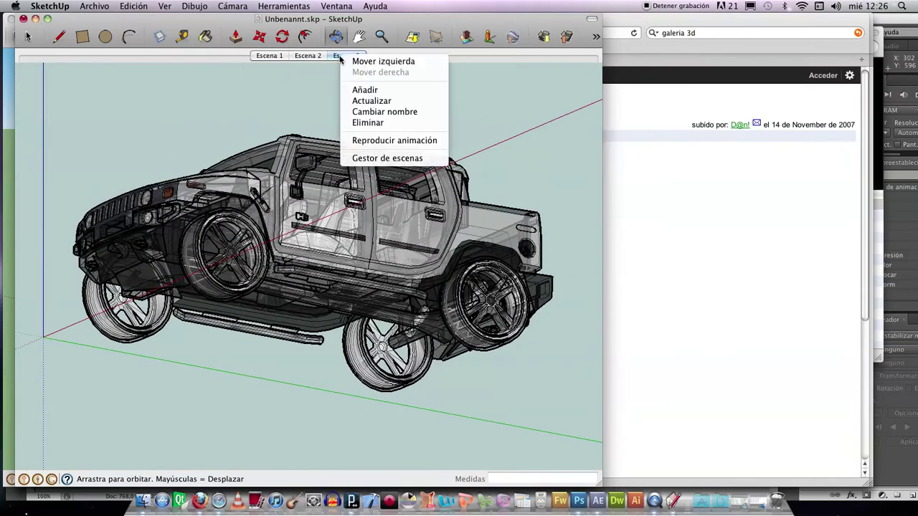
pyautogui.click(349, 103)
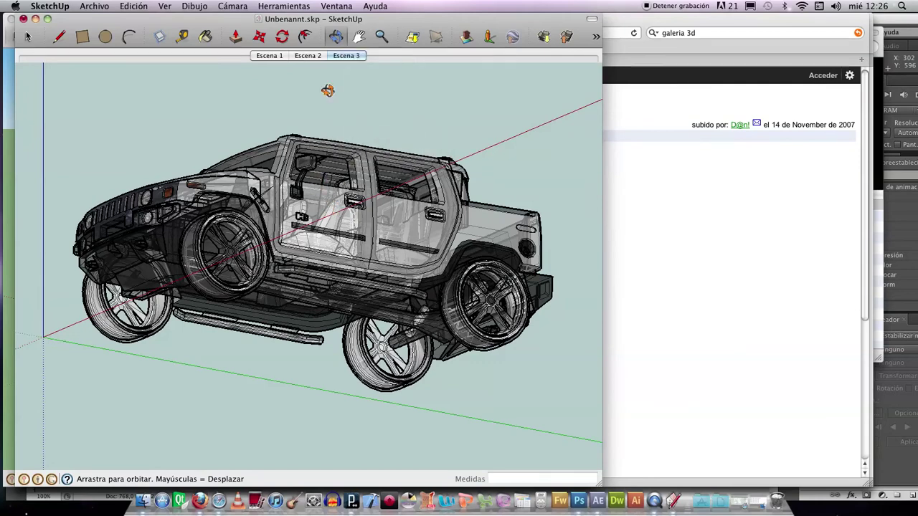
# Add a fourth scene, orbit to the Hummer's rear for it, and preview the transitions between the scenes.
pyautogui.rightClick(343, 57)
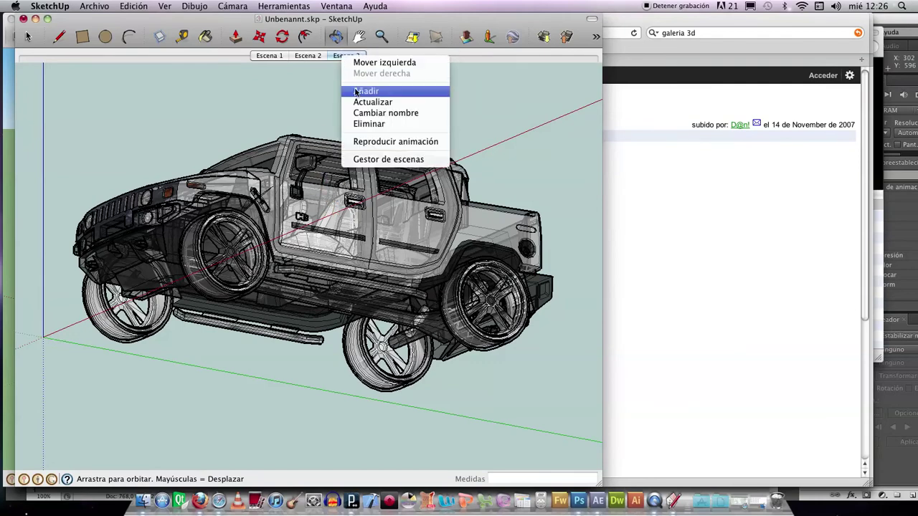
pyautogui.click(358, 92)
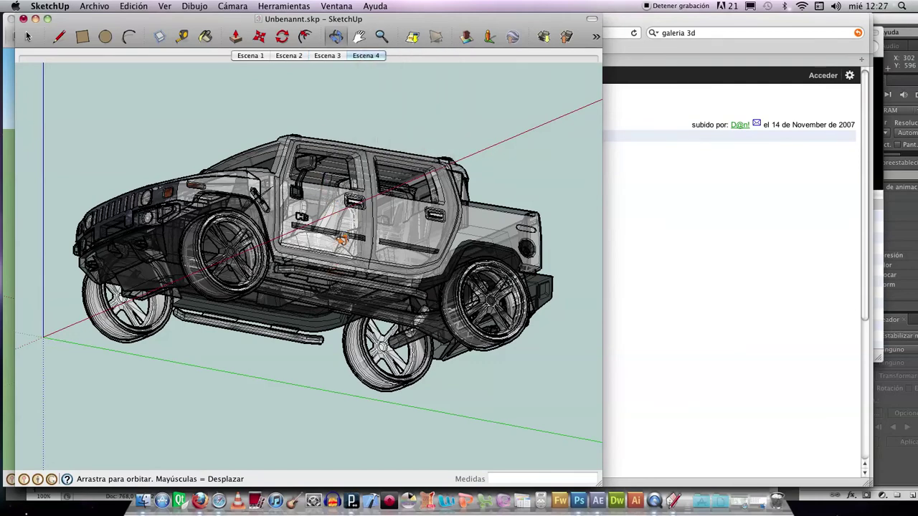
pyautogui.moveTo(323, 266); pyautogui.dragTo(172, 223)
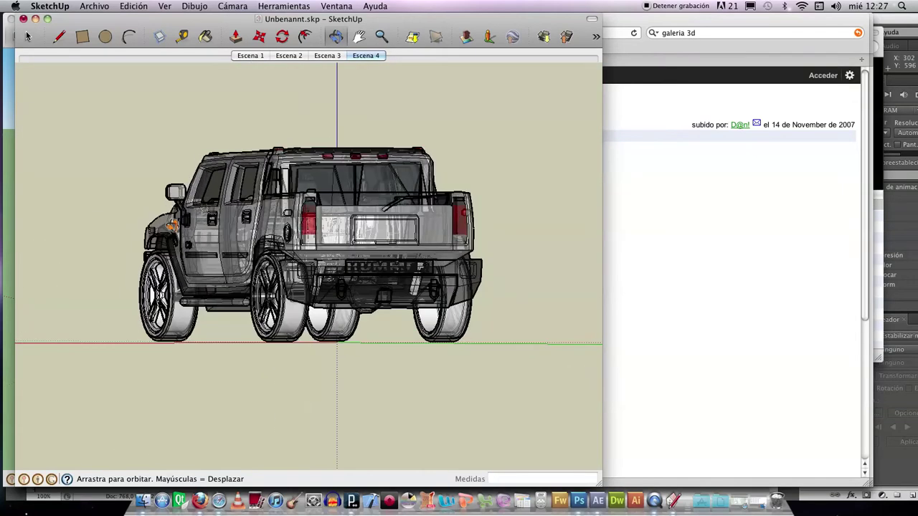
pyautogui.click(360, 57)
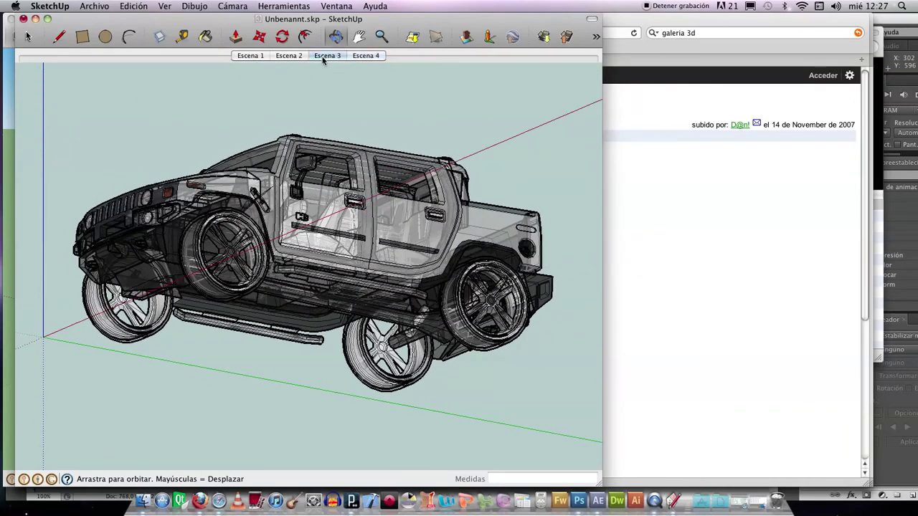
pyautogui.click(285, 56)
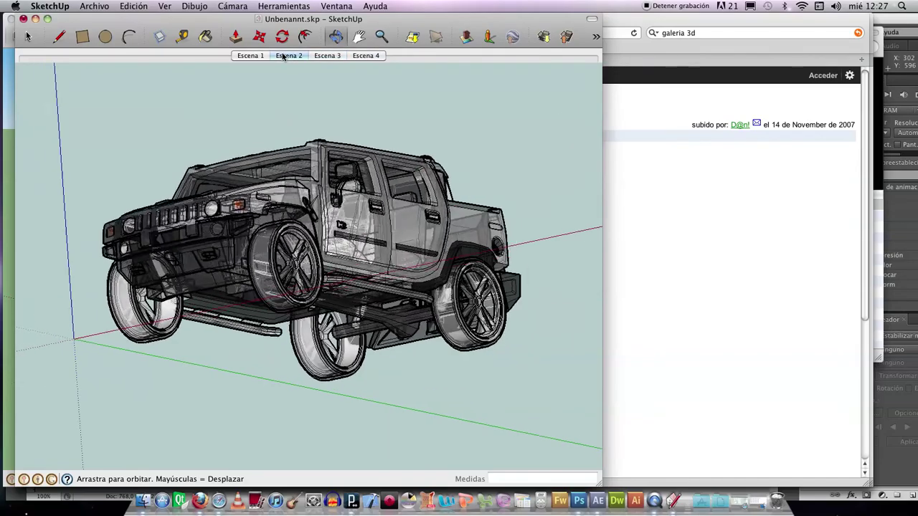
pyautogui.click(326, 58)
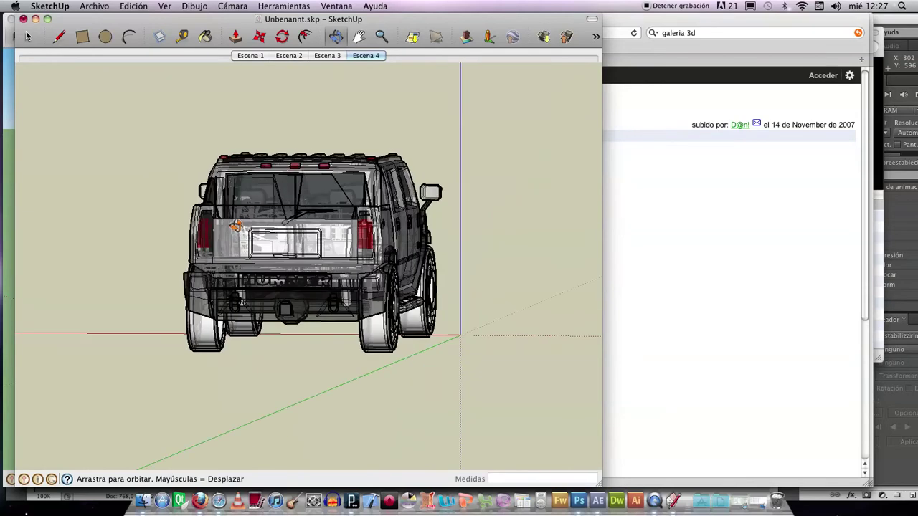
# Update Escena 4 with a straight rear view, orbit to an elevated side view of the Hummer, and update the scene again.
pyautogui.rightClick(353, 60)
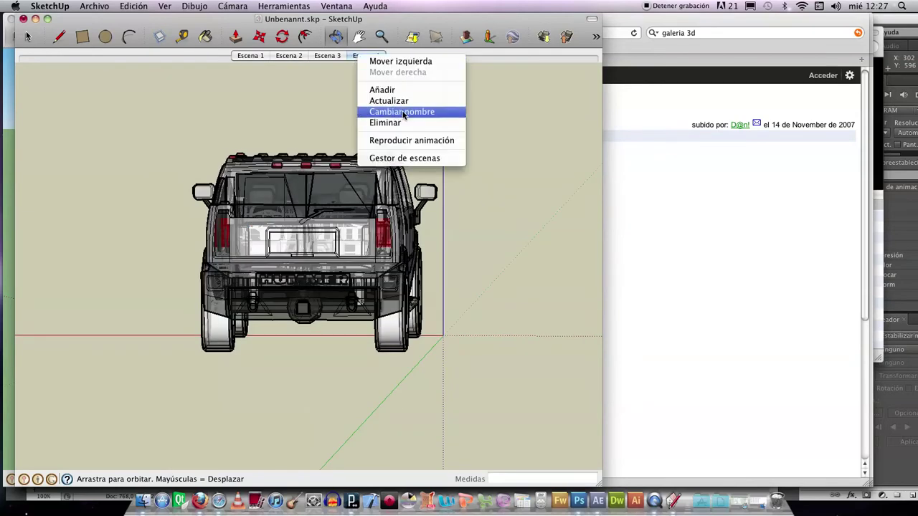
pyautogui.click(397, 102)
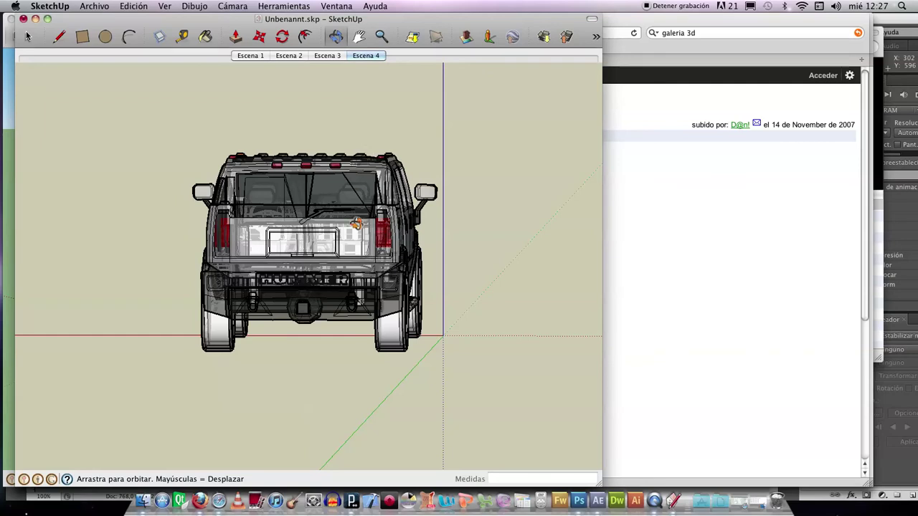
pyautogui.moveTo(360, 246); pyautogui.dragTo(273, 263)
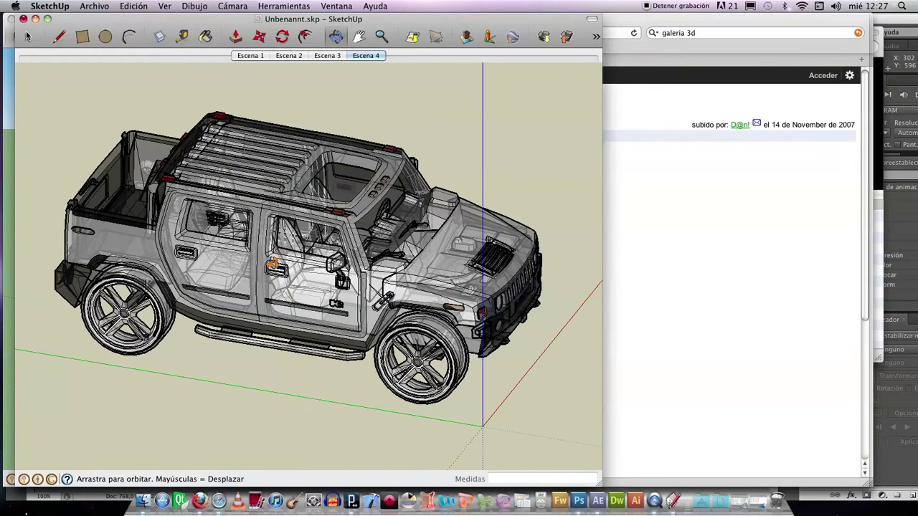
pyautogui.rightClick(363, 57)
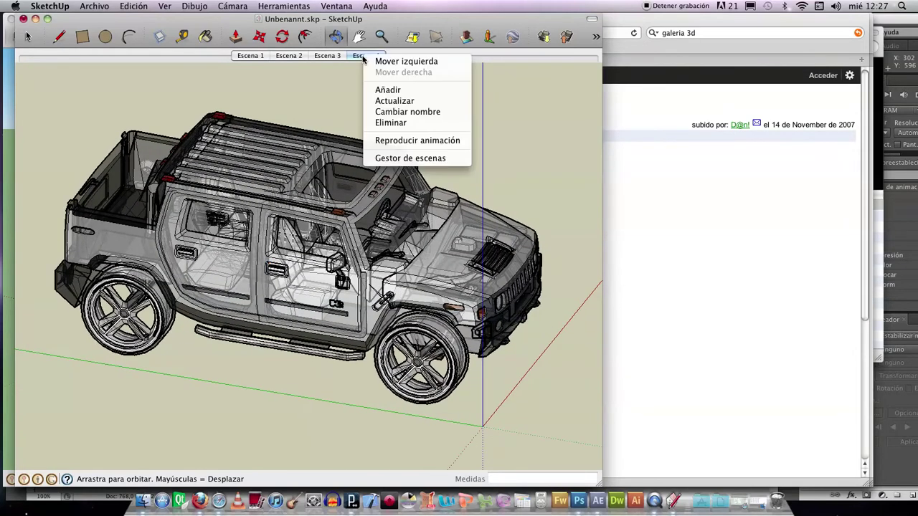
pyautogui.click(395, 101)
# Preview the transitions between the four scenes and delete Escena 4.
pyautogui.click(327, 55)
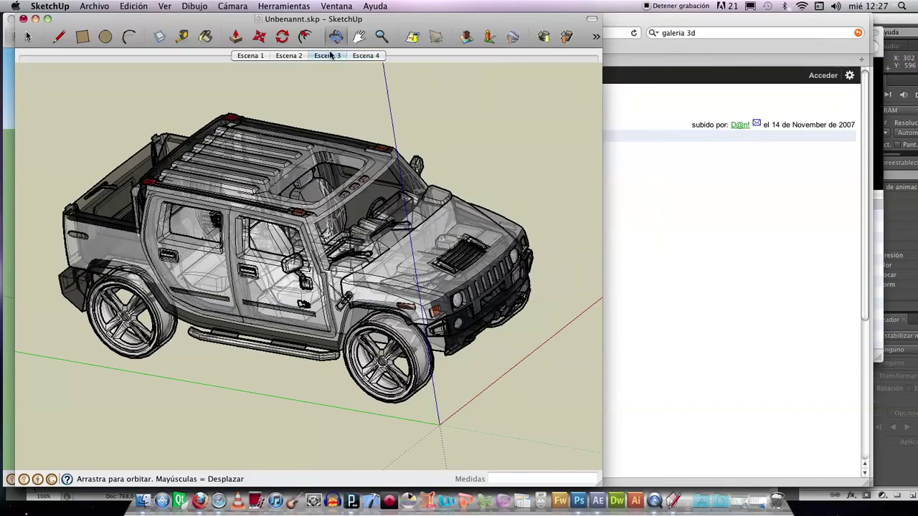
pyautogui.click(251, 56)
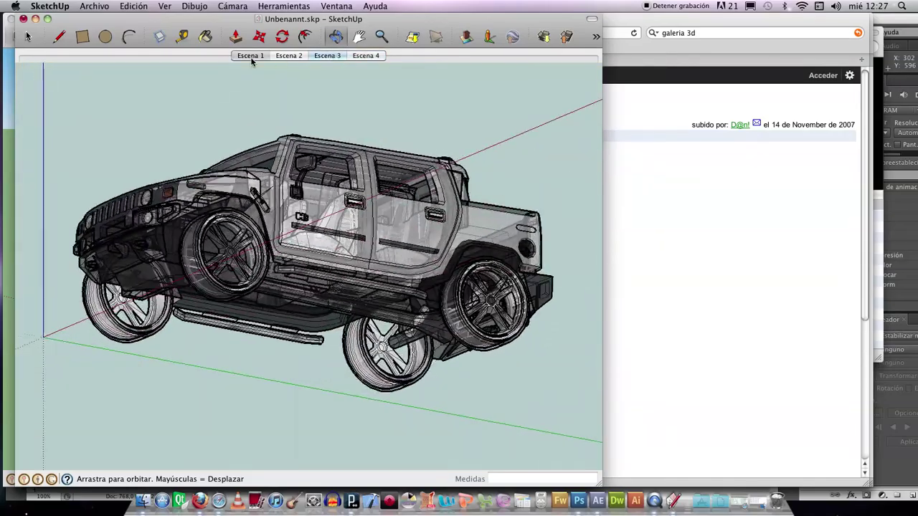
pyautogui.click(276, 56)
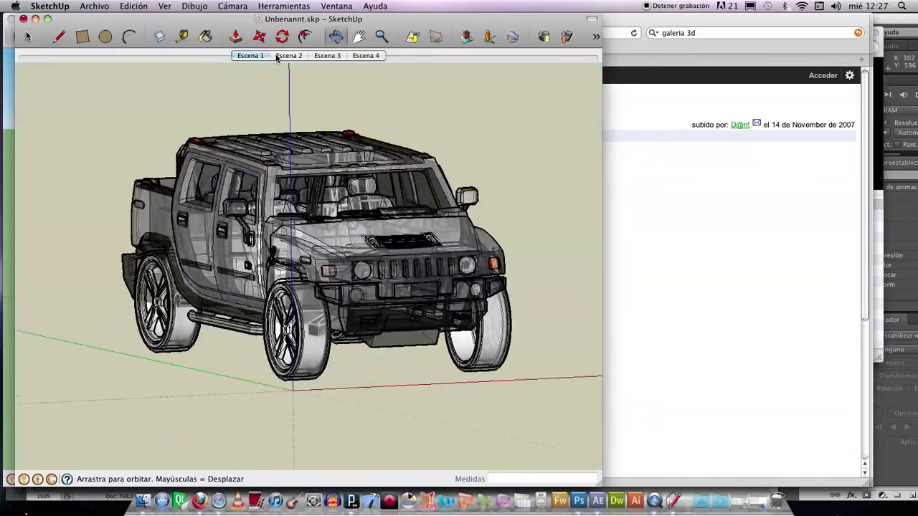
pyautogui.click(323, 57)
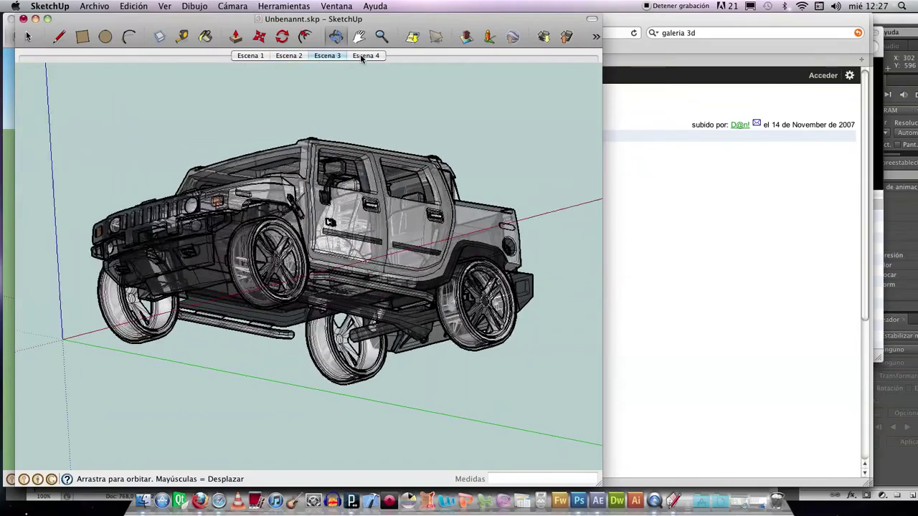
pyautogui.click(362, 57)
pyautogui.rightClick(362, 58)
pyautogui.click(384, 122)
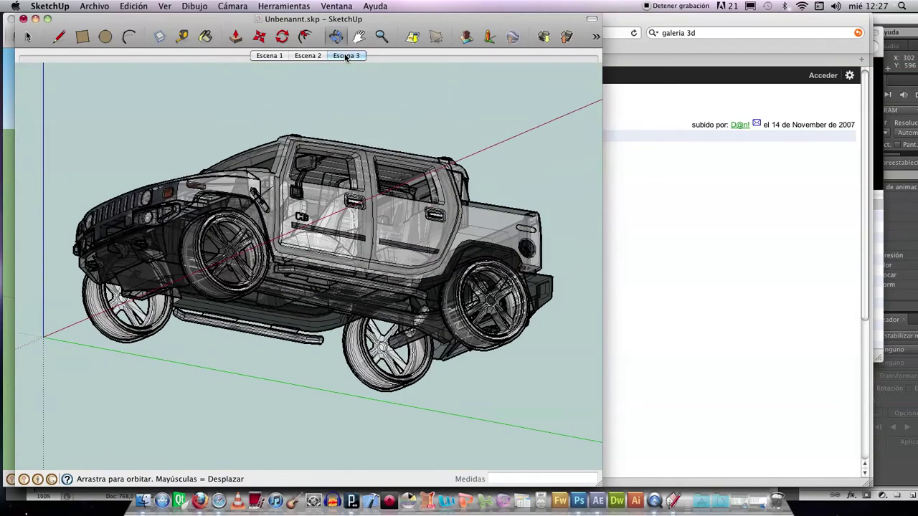
# Add a fourth scene after Escena 3 and try a level rear view of the Hummer for it.
pyautogui.rightClick(345, 56)
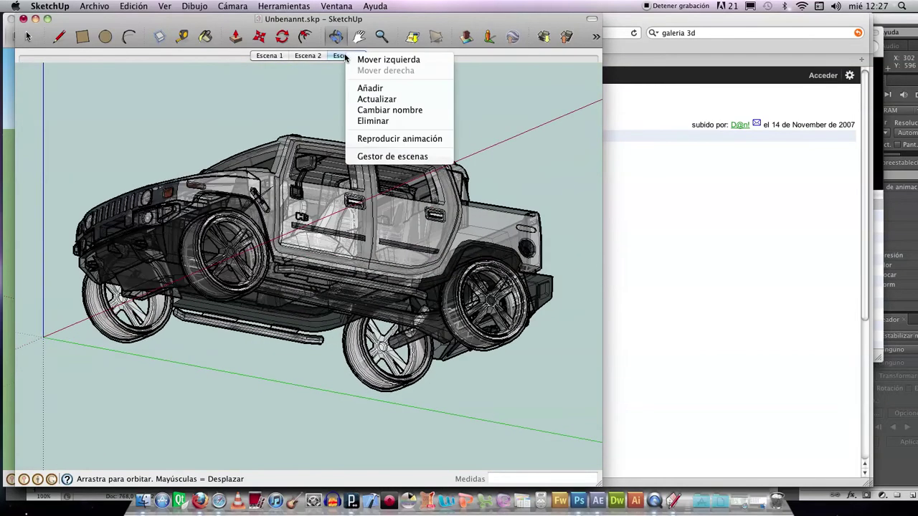
pyautogui.click(364, 88)
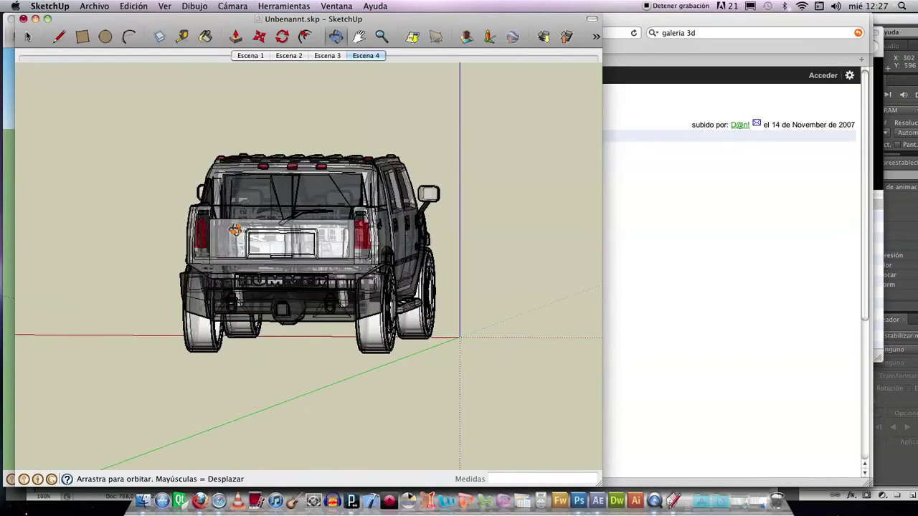
pyautogui.rightClick(362, 58)
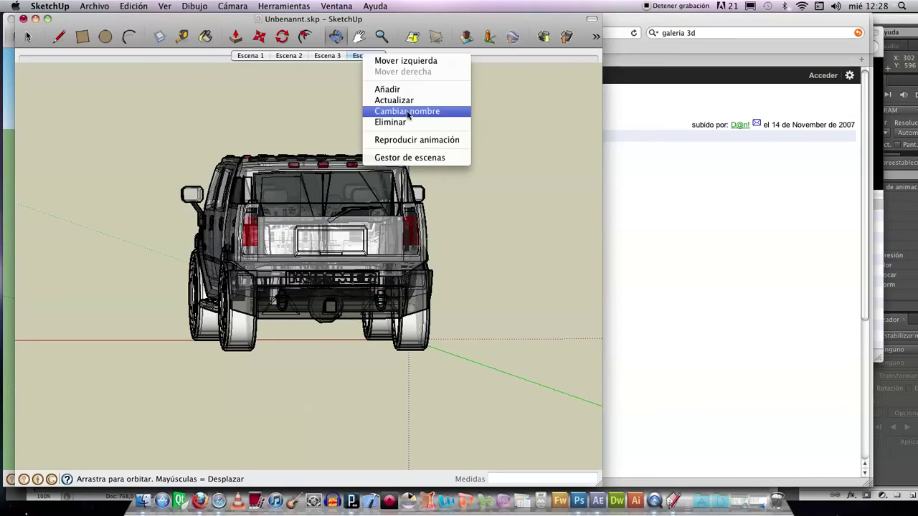
pyautogui.click(410, 112)
# Add a fifth scene and update it with a nearly level side view of the Hummer, slightly showing its front.
pyautogui.rightClick(359, 56)
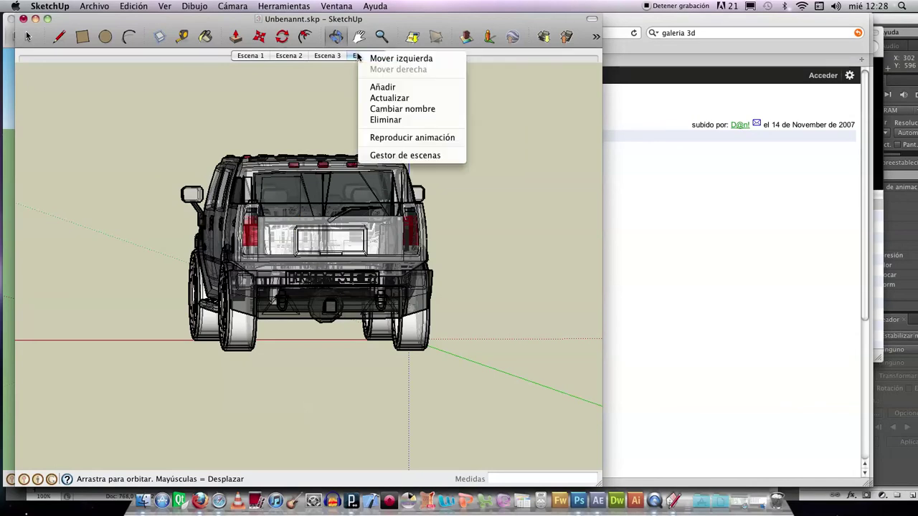
pyautogui.click(396, 87)
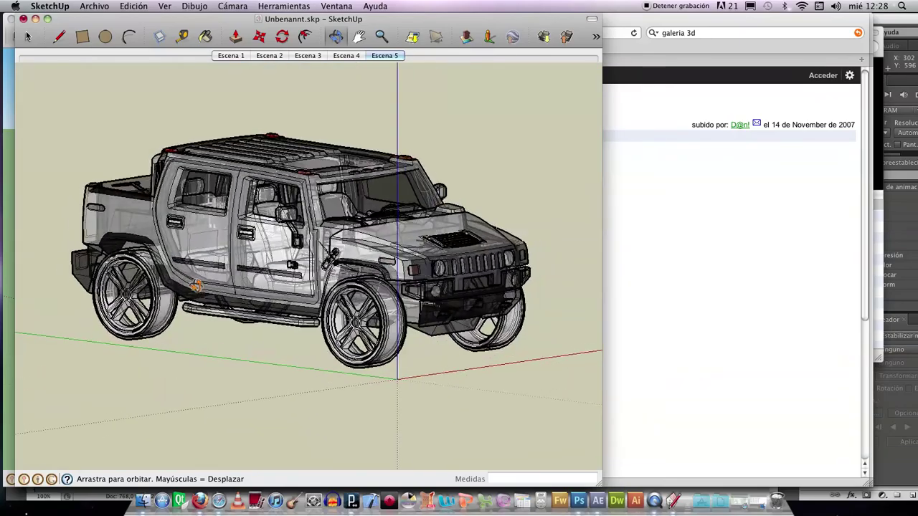
pyautogui.rightClick(384, 58)
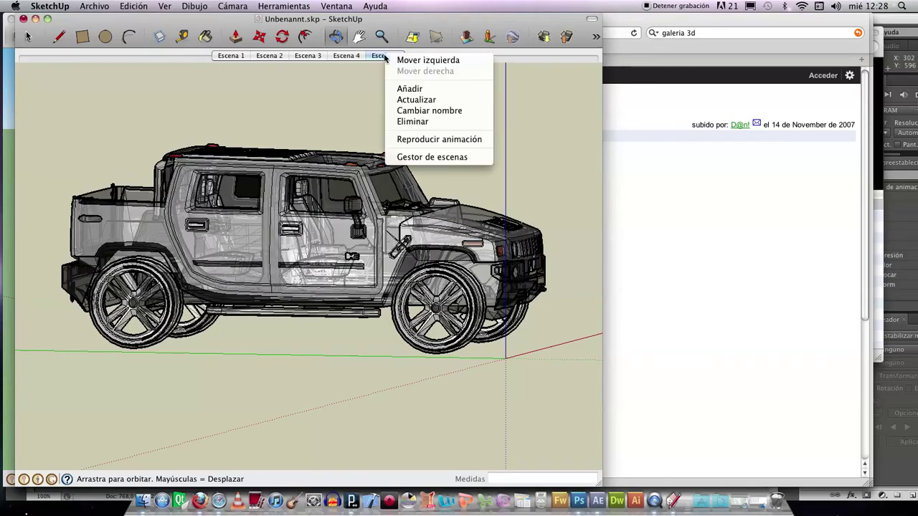
pyautogui.click(416, 100)
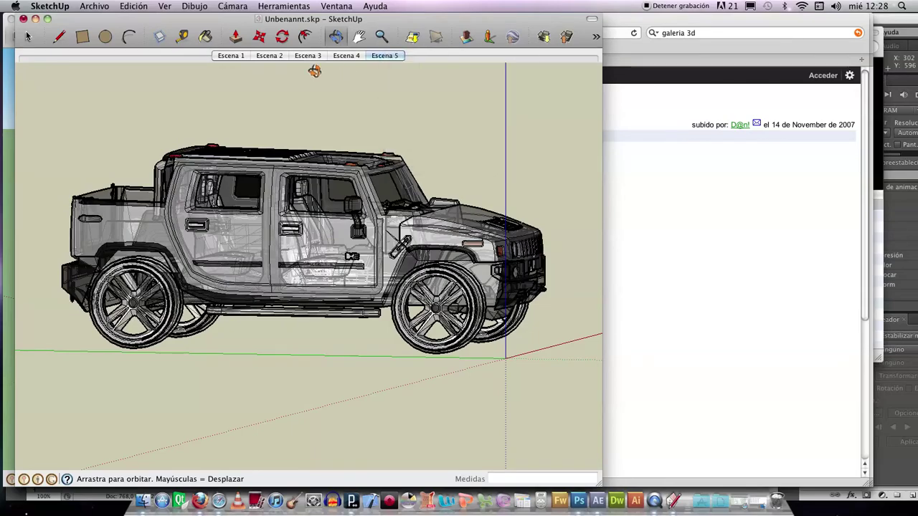
# Preview the scenes in sequence from Escena 1 to Escena 5, and delete Escena 5.
pyautogui.click(232, 57)
pyautogui.click(276, 57)
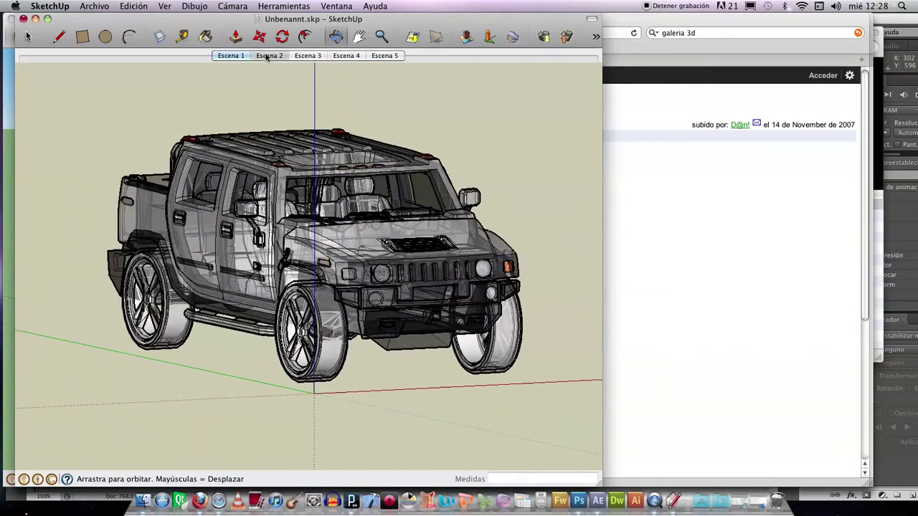
pyautogui.click(309, 57)
pyautogui.click(345, 56)
pyautogui.click(384, 56)
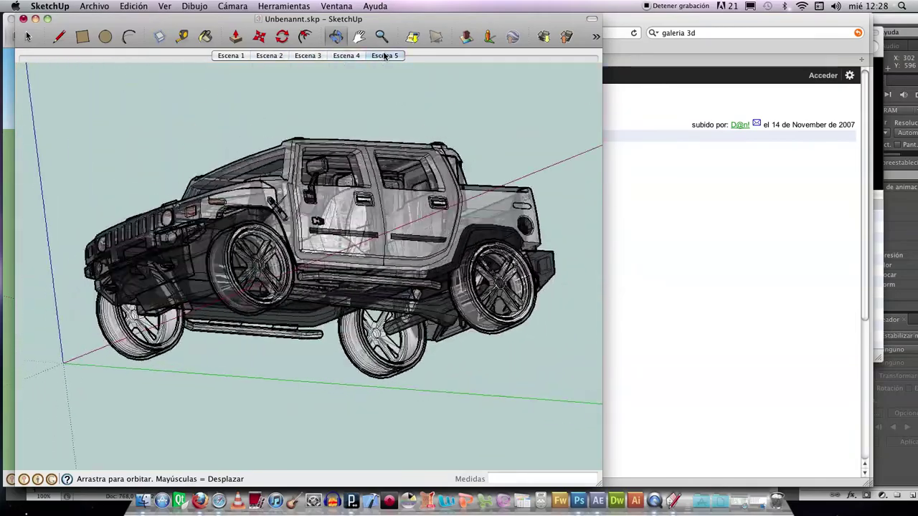
pyautogui.rightClick(384, 56)
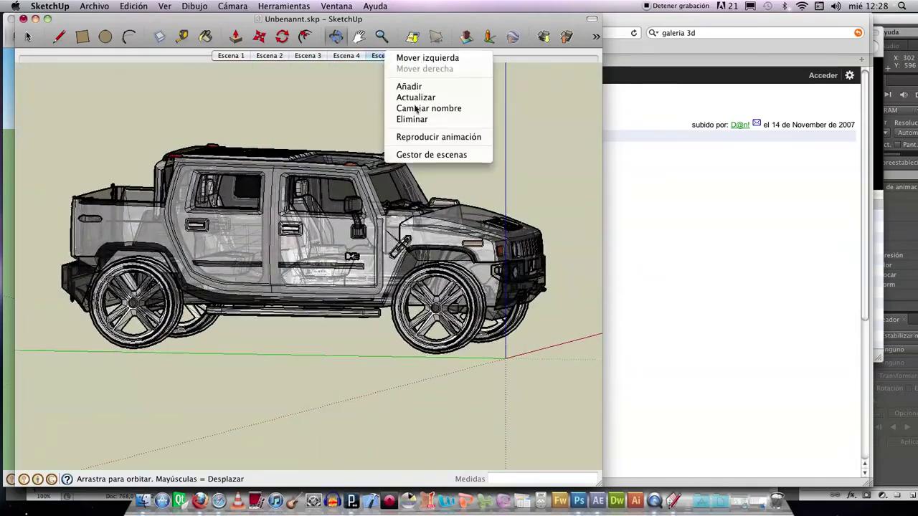
pyautogui.click(410, 117)
# Preview the camera transitions through Escena 1 to Escena 4 in order.
pyautogui.moveTo(368, 110); pyautogui.dragTo(252, 55)
pyautogui.click(252, 55)
pyautogui.click(292, 58)
pyautogui.click(328, 57)
pyautogui.click(367, 57)
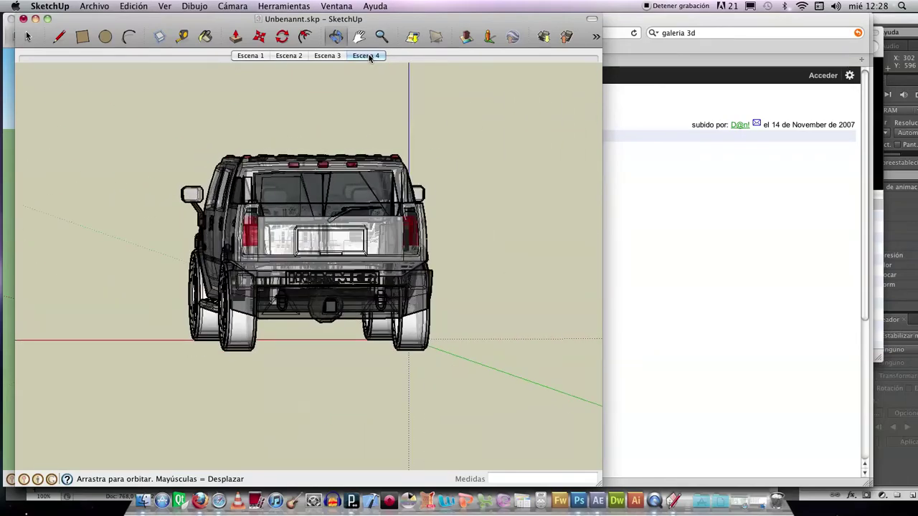
# Delete Escena 4 and add a replacement scene after Escena 3, updated with a low side view of the Hummer.
pyautogui.rightClick(368, 56)
pyautogui.click(463, 119)
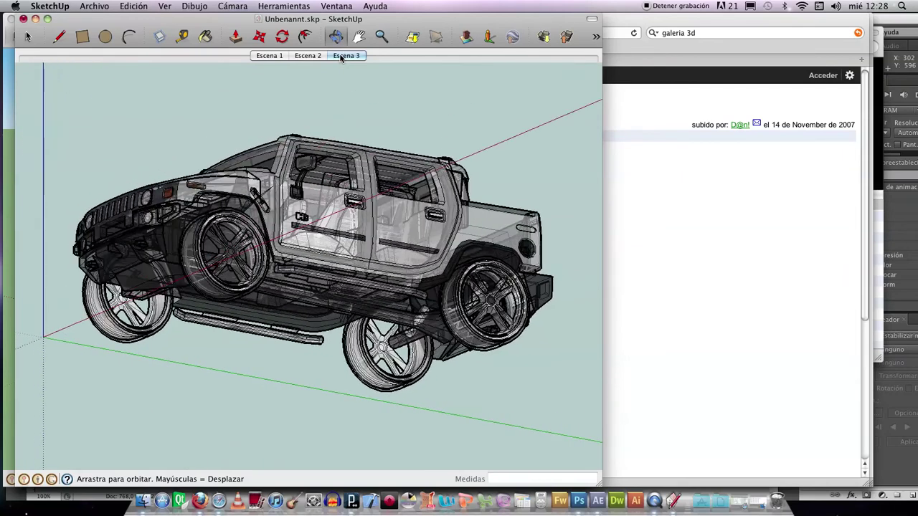
pyautogui.rightClick(341, 59)
pyautogui.click(367, 87)
pyautogui.moveTo(437, 226); pyautogui.dragTo(374, 240)
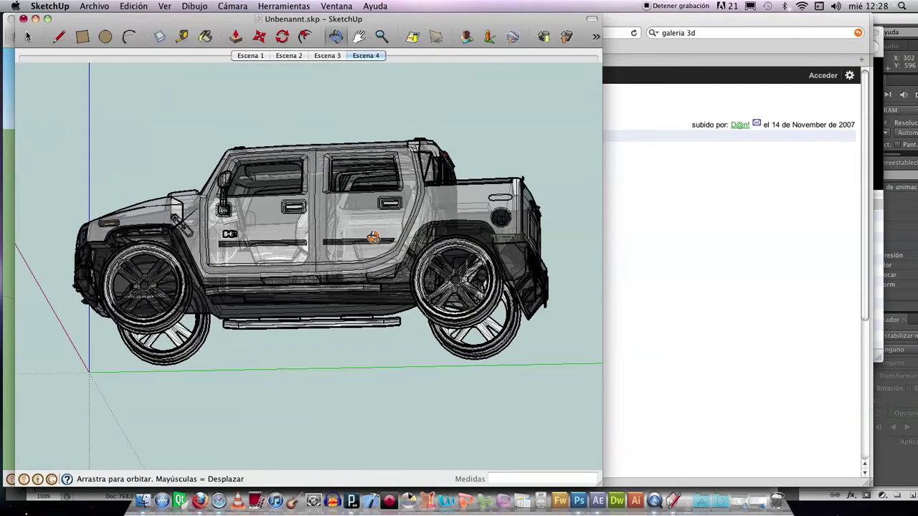
pyautogui.rightClick(366, 59)
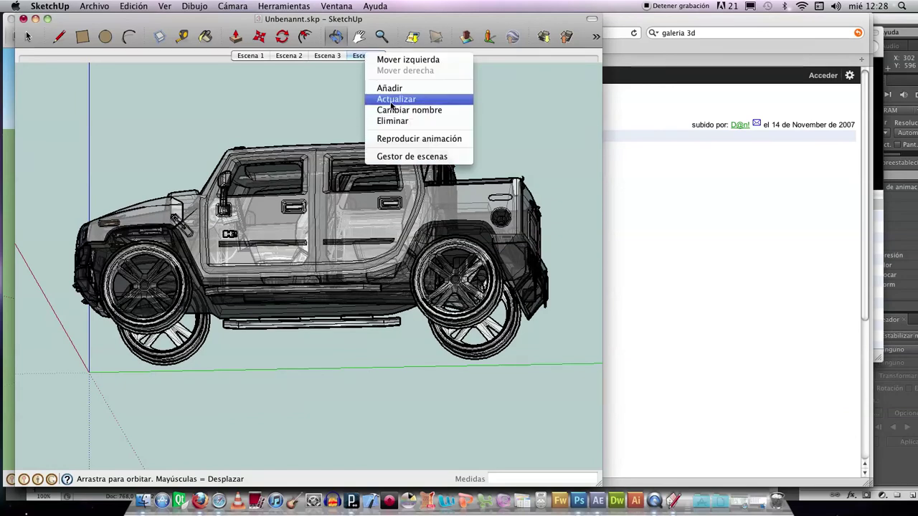
pyautogui.click(391, 99)
# Add a fifth scene, orbit to a rear three-quarter view of the Hummer, and update the scene with it.
pyautogui.rightClick(360, 59)
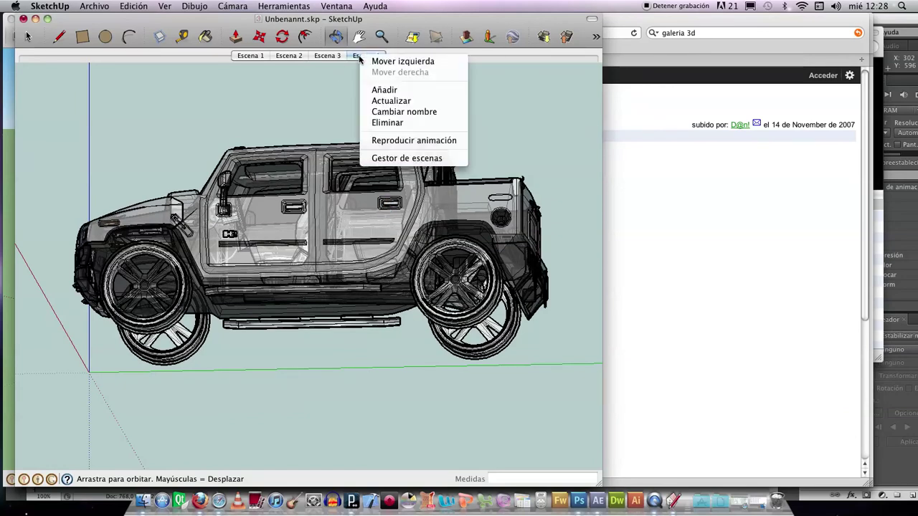
pyautogui.click(391, 88)
pyautogui.moveTo(405, 188); pyautogui.dragTo(349, 90)
pyautogui.rightClick(375, 59)
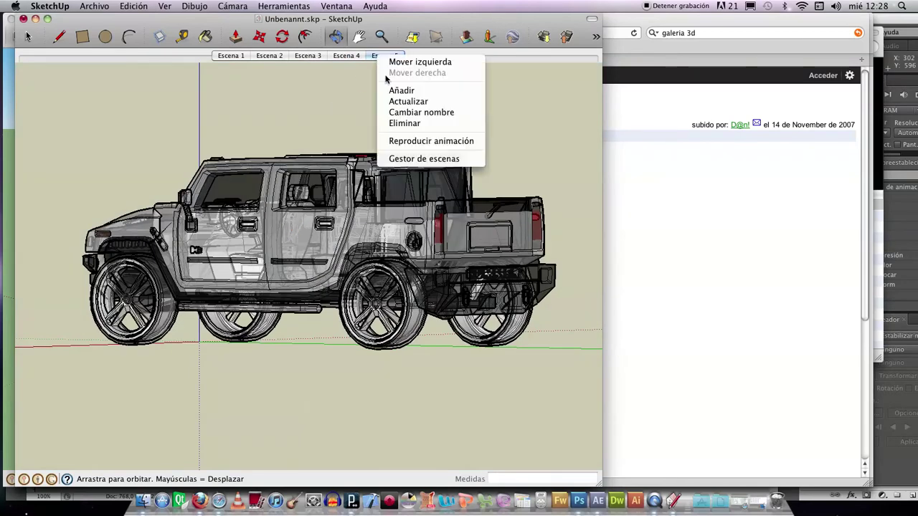
pyautogui.click(401, 102)
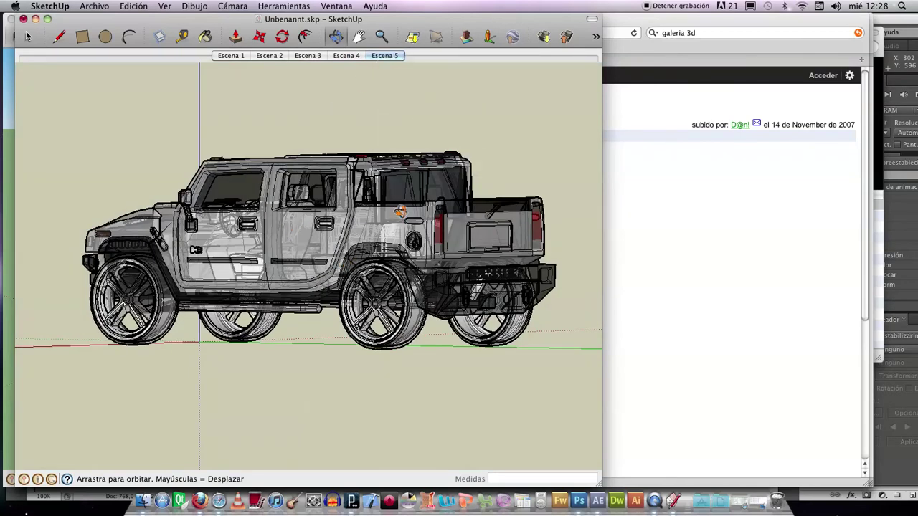
# Preview the camera movement through all five scenes in order.
pyautogui.click(231, 55)
pyautogui.click(278, 56)
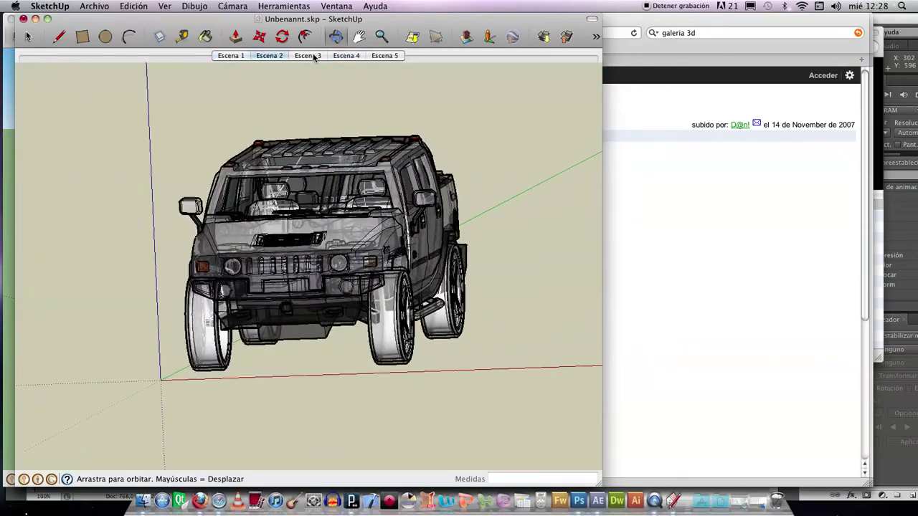
pyautogui.click(229, 59)
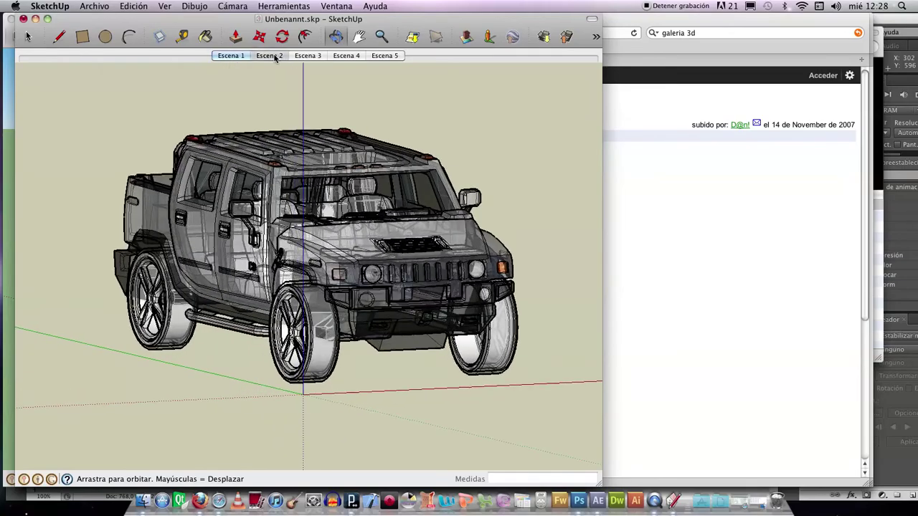
pyautogui.click(274, 57)
pyautogui.click(308, 56)
pyautogui.click(339, 57)
pyautogui.click(380, 56)
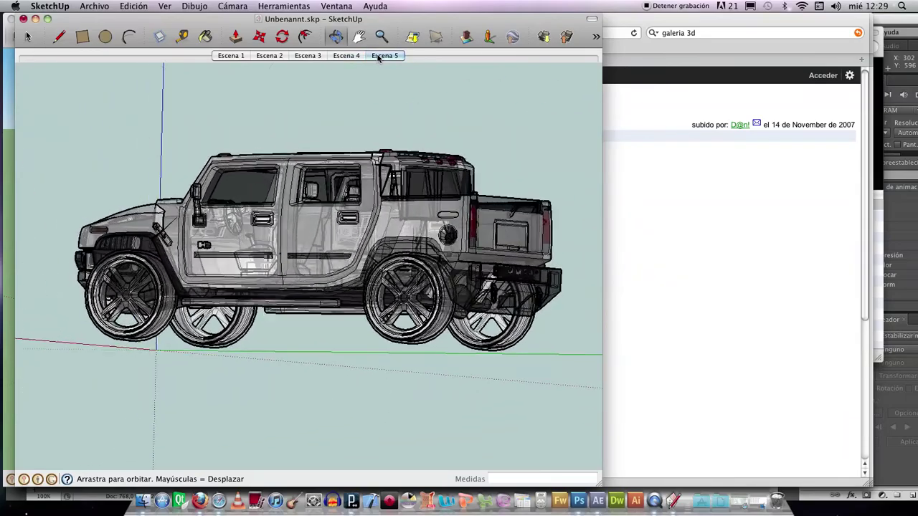
# Add a sixth scene, orbit around the rear to the Hummer's opposite side, and update the scene with that view.
pyautogui.rightClick(378, 58)
pyautogui.click(429, 92)
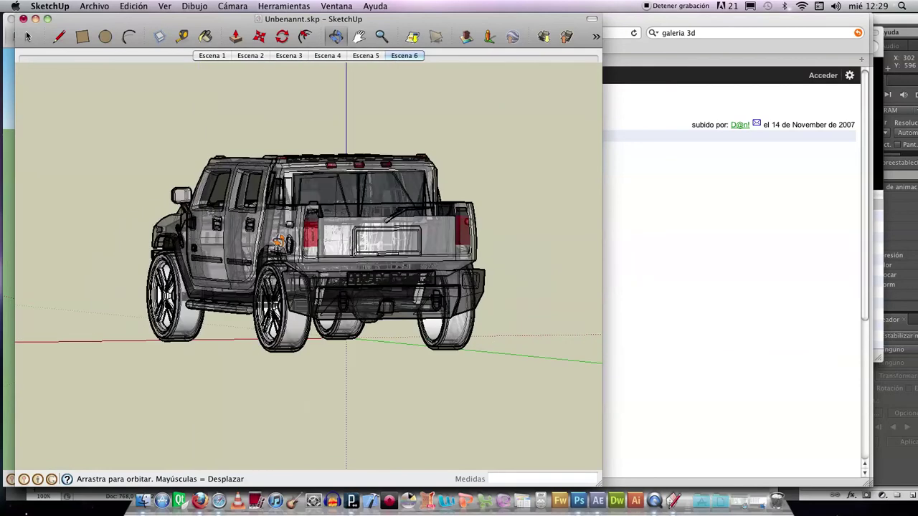
pyautogui.moveTo(339, 237); pyautogui.dragTo(398, 76)
pyautogui.rightClick(403, 57)
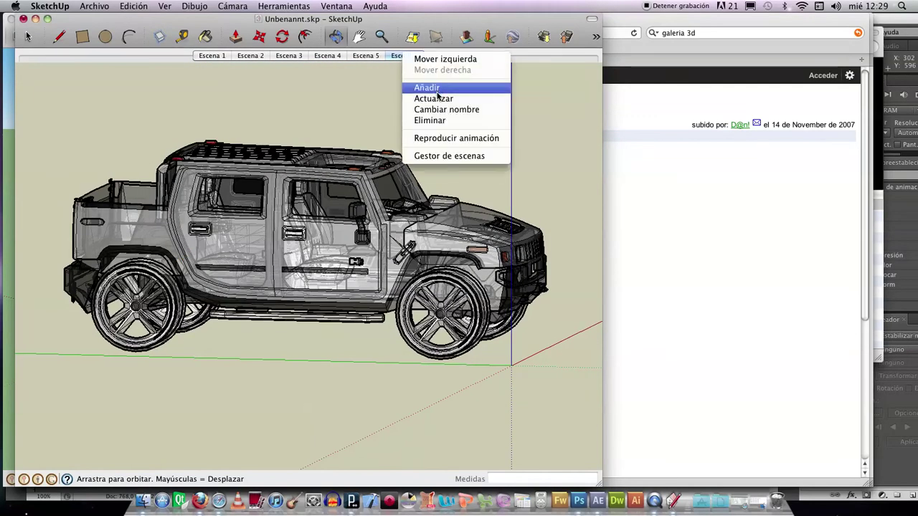
pyautogui.click(435, 99)
# Preview all six scenes in order and delete Escena 6.
pyautogui.click(212, 56)
pyautogui.click(250, 56)
pyautogui.click(289, 56)
pyautogui.click(327, 55)
pyautogui.click(366, 56)
pyautogui.click(404, 56)
pyautogui.rightClick(404, 56)
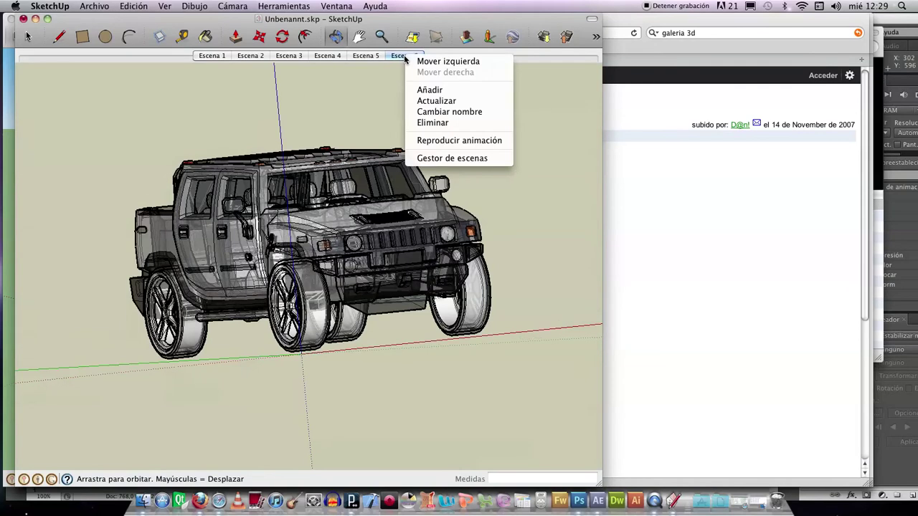
pyautogui.click(432, 123)
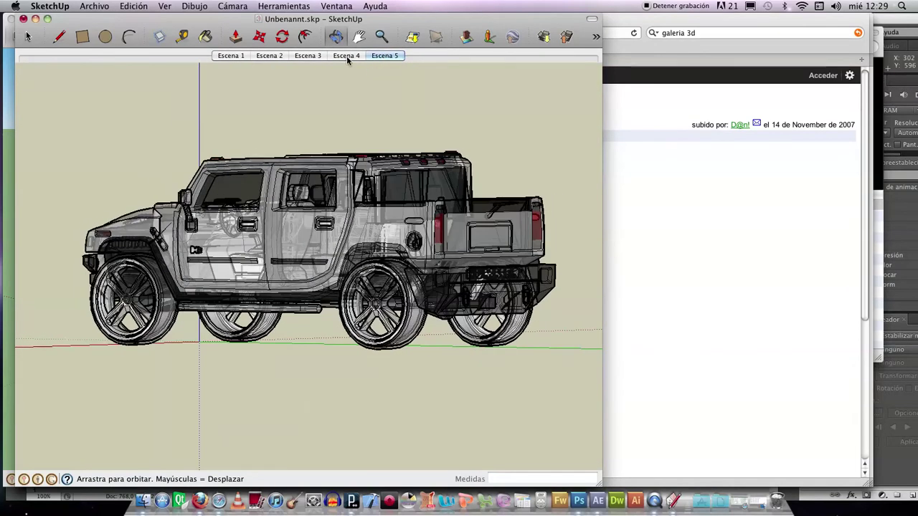
# Return to Escena 1 and start an animation export with the format set to PNG files (*.png).
pyautogui.click(222, 58)
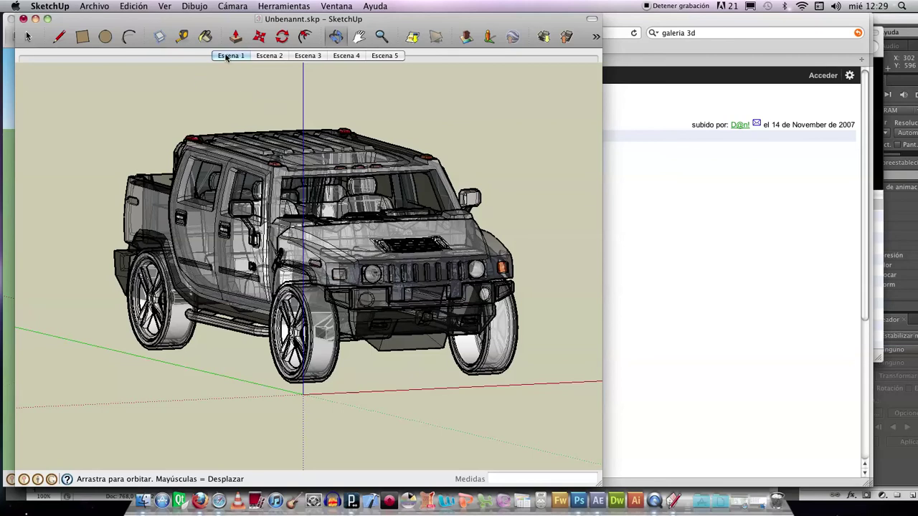
pyautogui.click(95, 6)
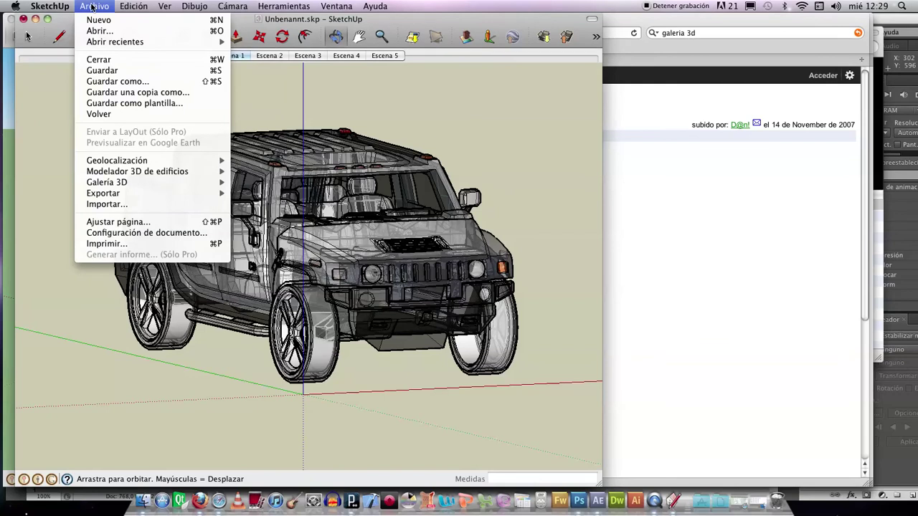
pyautogui.moveTo(215, 192)
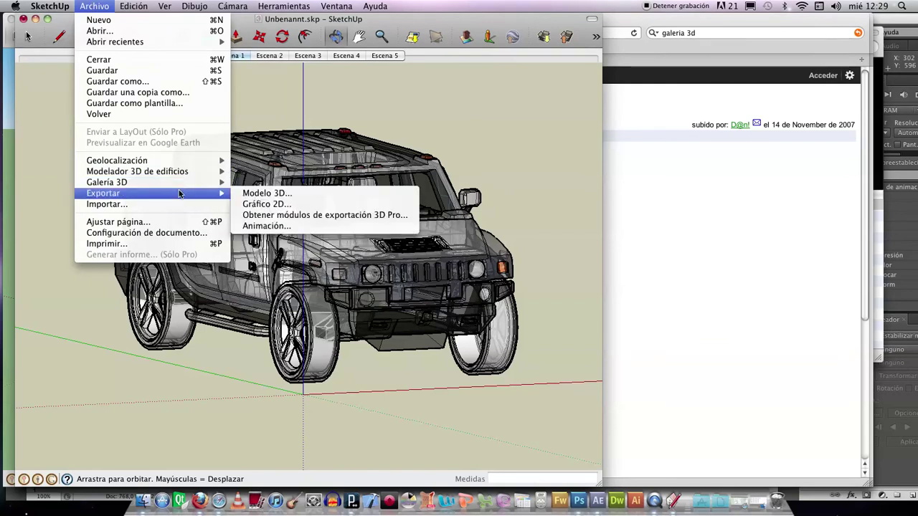
pyautogui.click(304, 228)
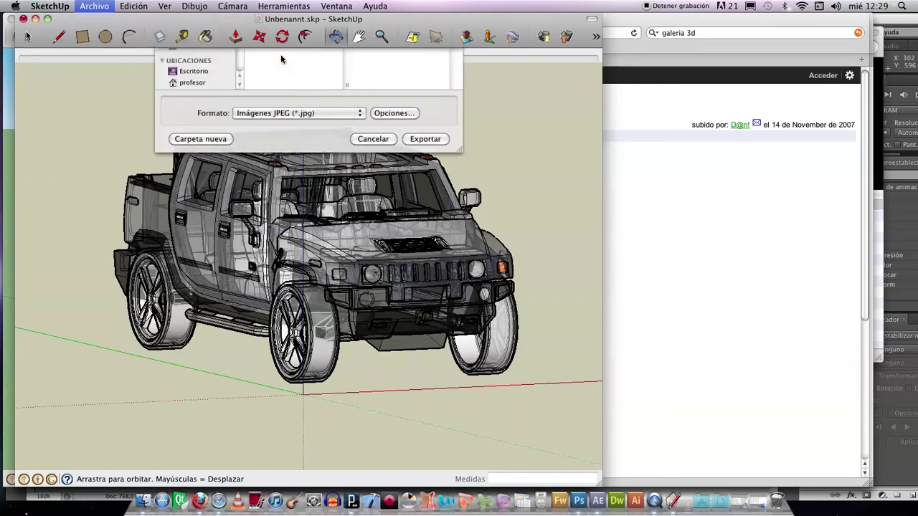
pyautogui.click(308, 238)
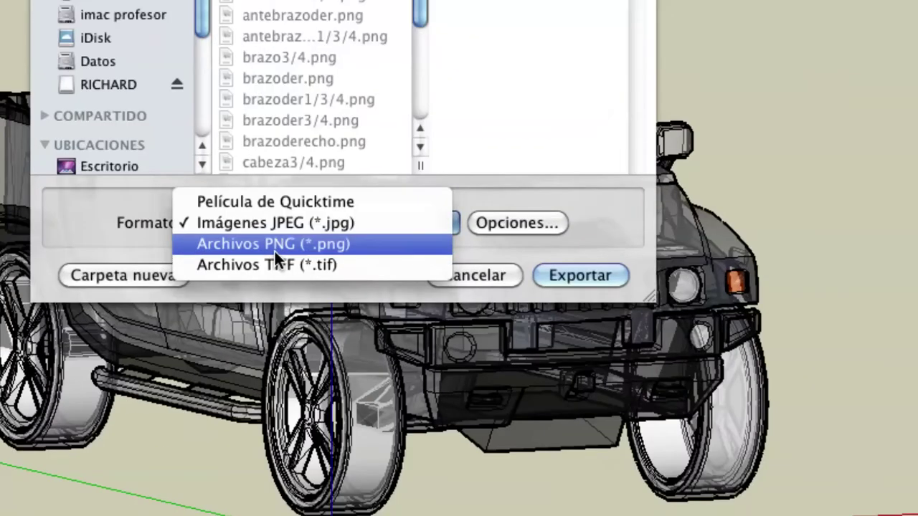
pyautogui.click(273, 248)
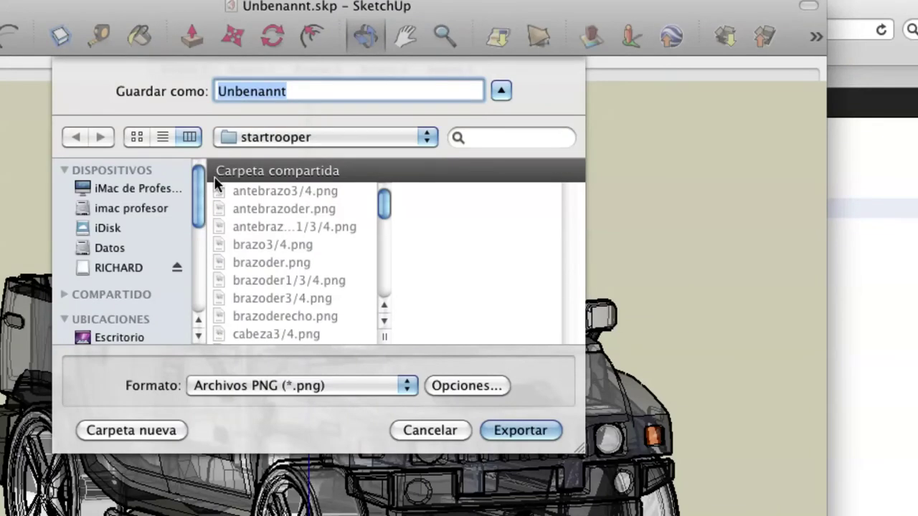
# Browse to the professor's shared folder inside Pública and create a new folder named hummercuasi360 for the export.
pyautogui.scroll(-3, 120, 293)
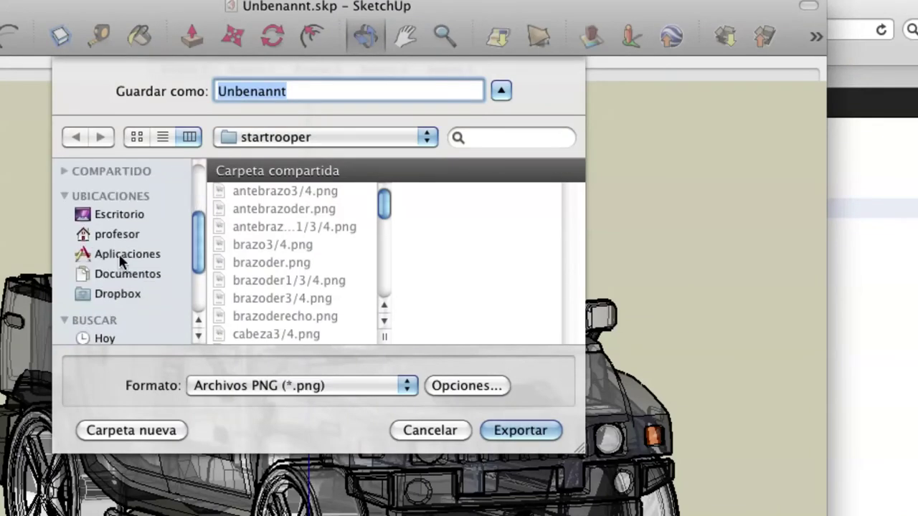
pyautogui.click(118, 234)
pyautogui.scroll(-10, 229, 260)
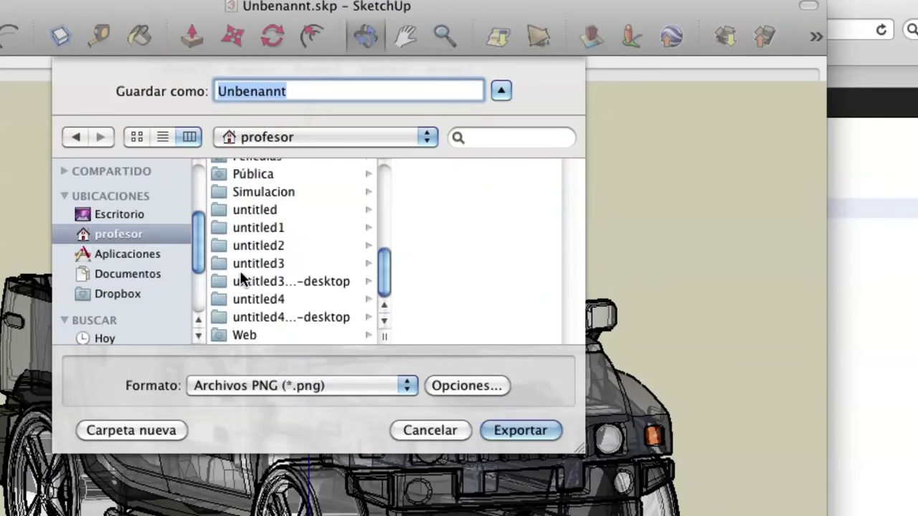
pyautogui.click(255, 199)
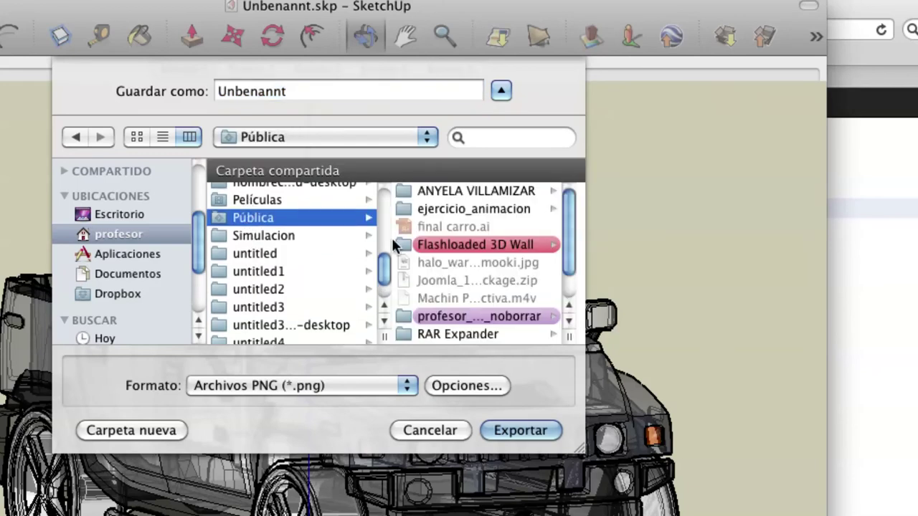
pyautogui.click(521, 319)
pyautogui.scroll(-10, 498, 258)
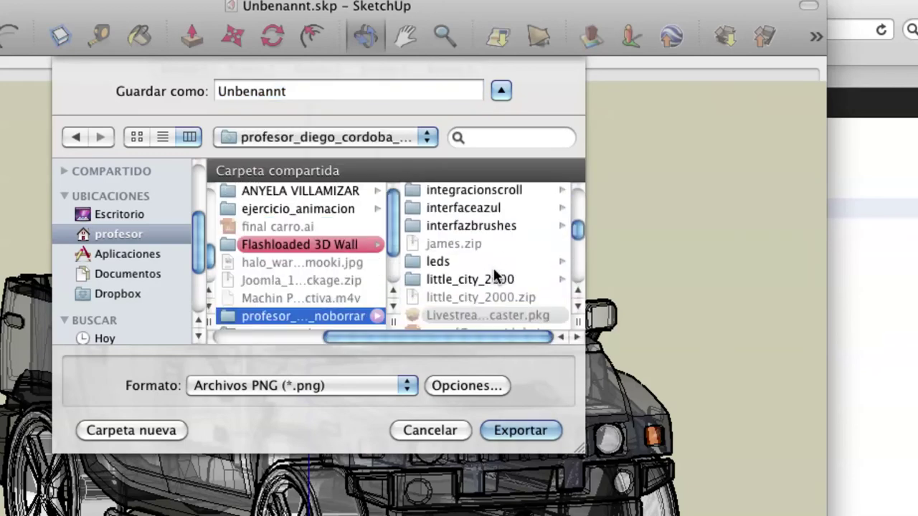
pyautogui.scroll(-1, 497, 275)
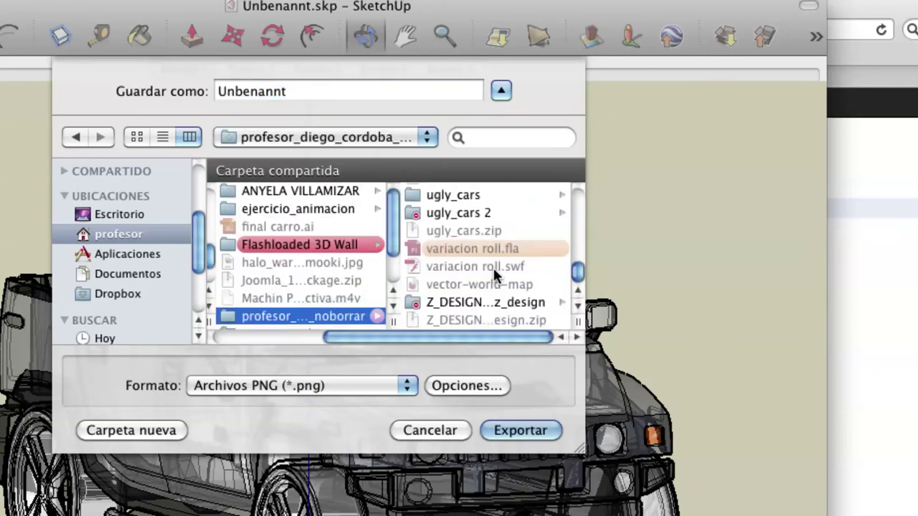
pyautogui.click(164, 430)
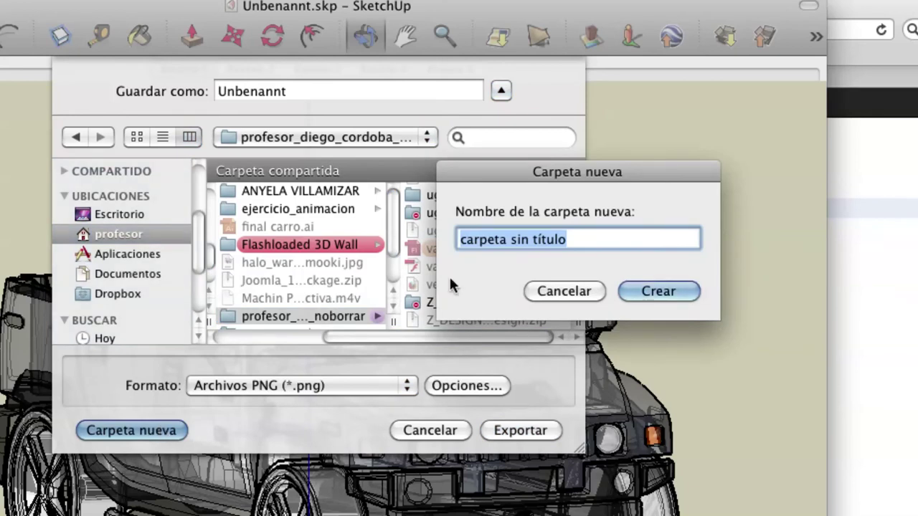
pyautogui.write('hummercu')
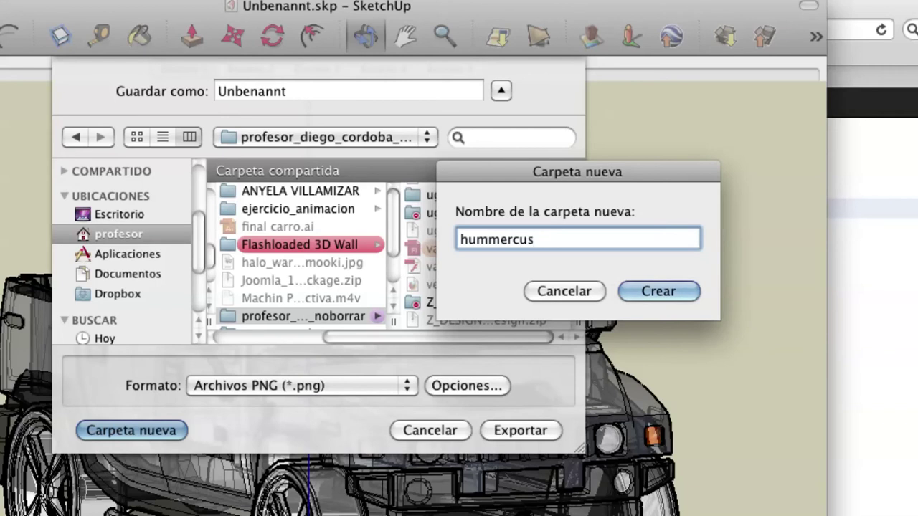
pyautogui.write('asi360')
pyautogui.press('Return')
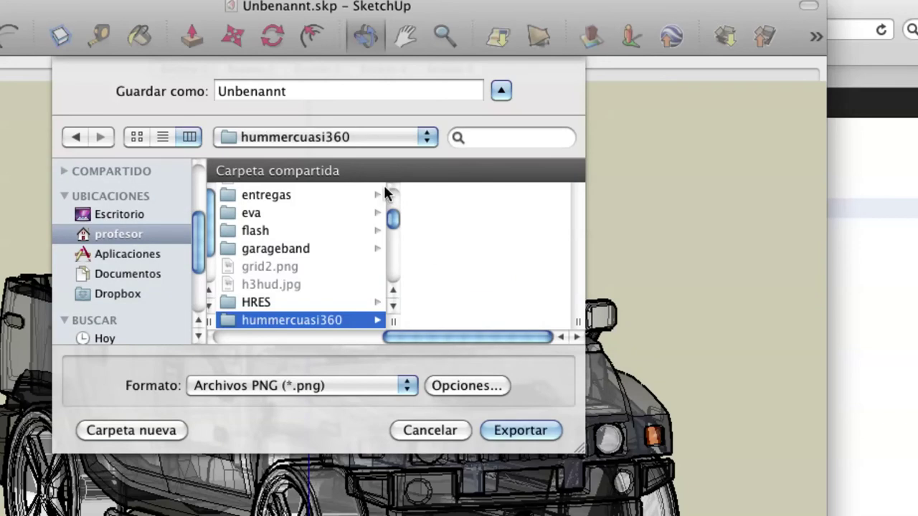
# Name the image sequence 0000 and export the animation into the hummercuasi360 folder.
pyautogui.moveTo(296, 97); pyautogui.dragTo(100, 91)
pyautogui.write('0000')
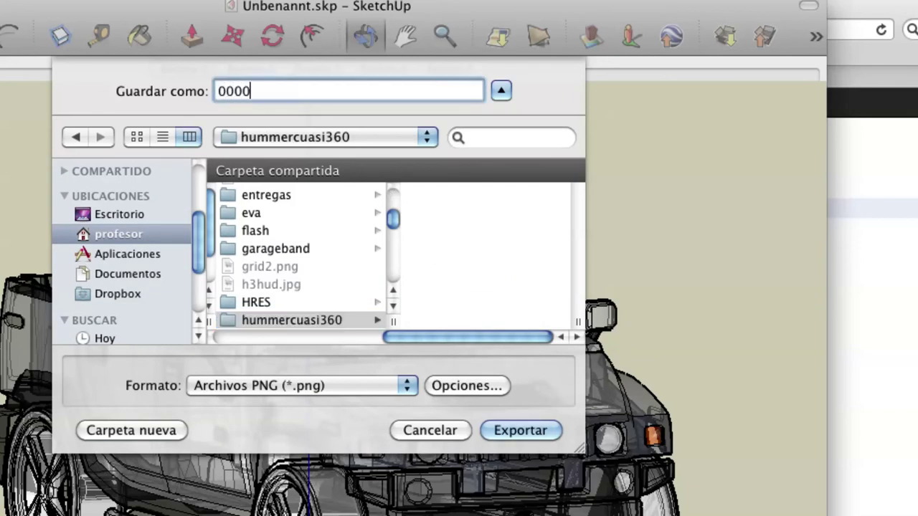
pyautogui.press('Return')
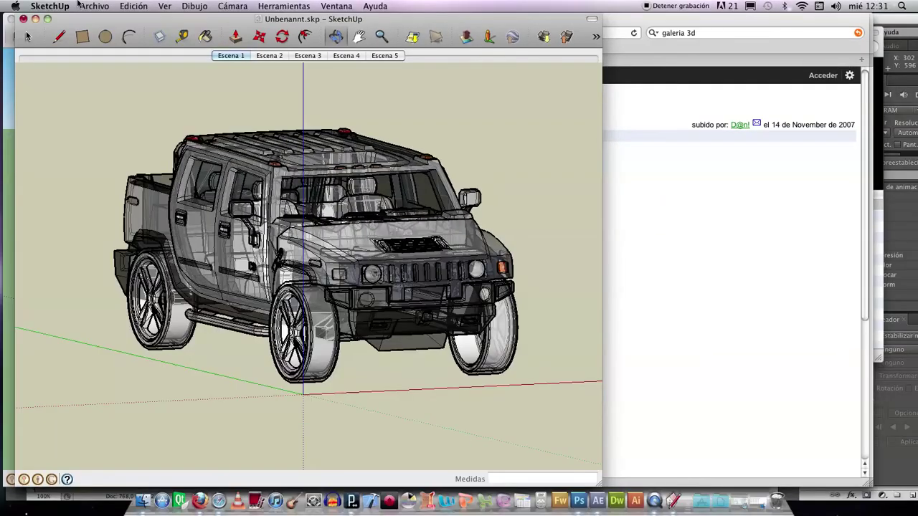
# Quit SketchUp, saving the changes to Unbenannt.skp.
pyautogui.click(50, 6)
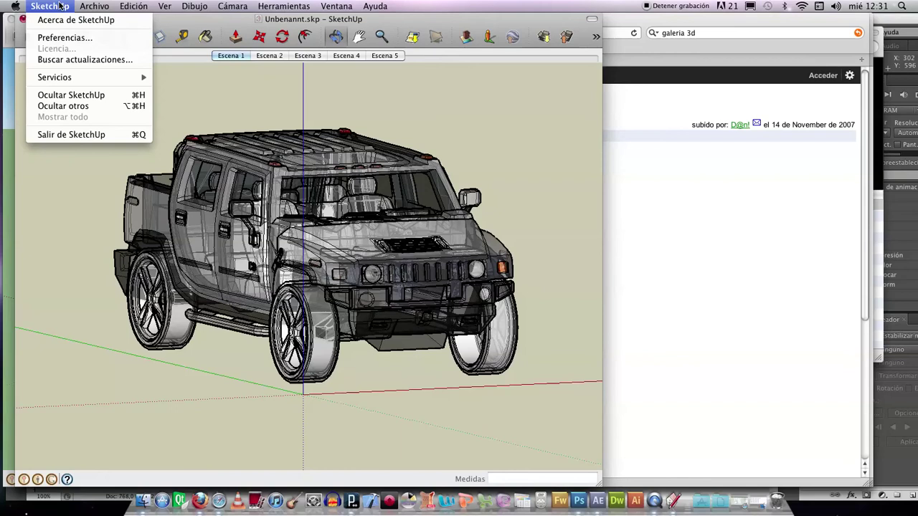
pyautogui.click(80, 134)
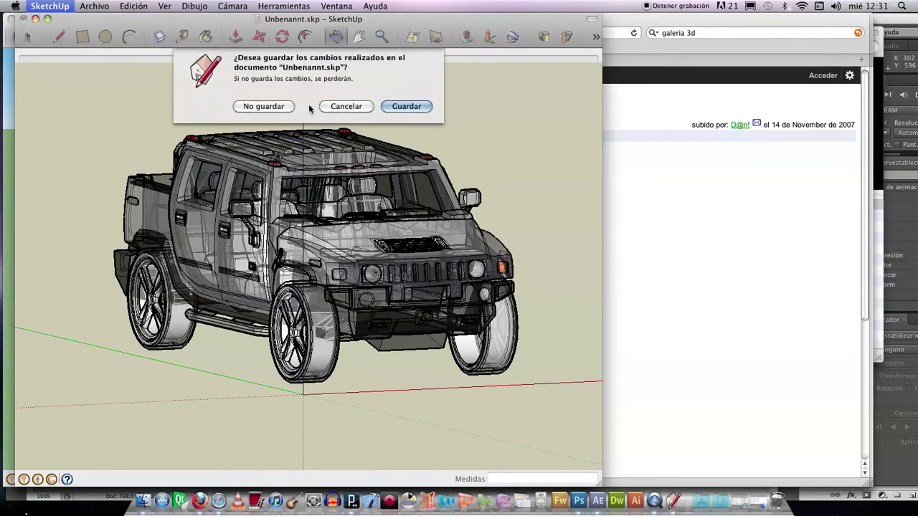
pyautogui.click(415, 107)
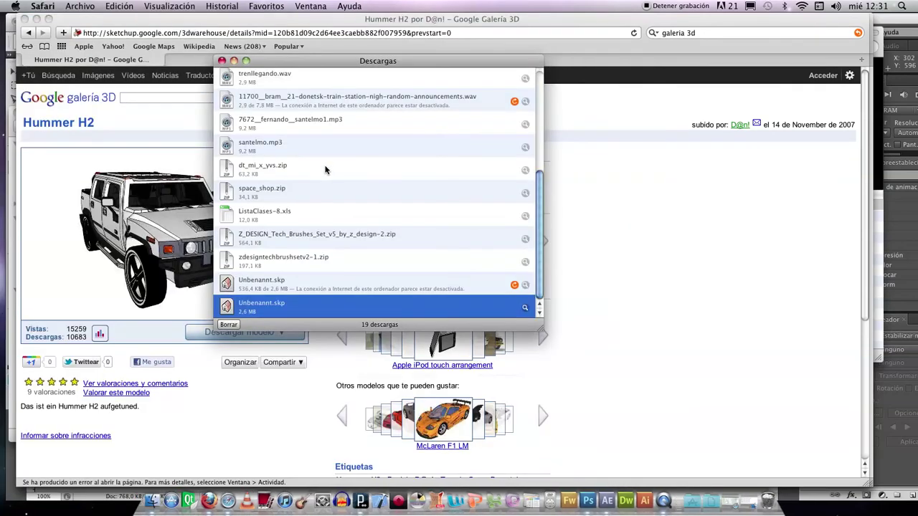
# Switch to After Effects and set the current time of Comp 4 to 0:00:01:02.
pyautogui.press('super+Tab')
pyautogui.press('super+Tab')
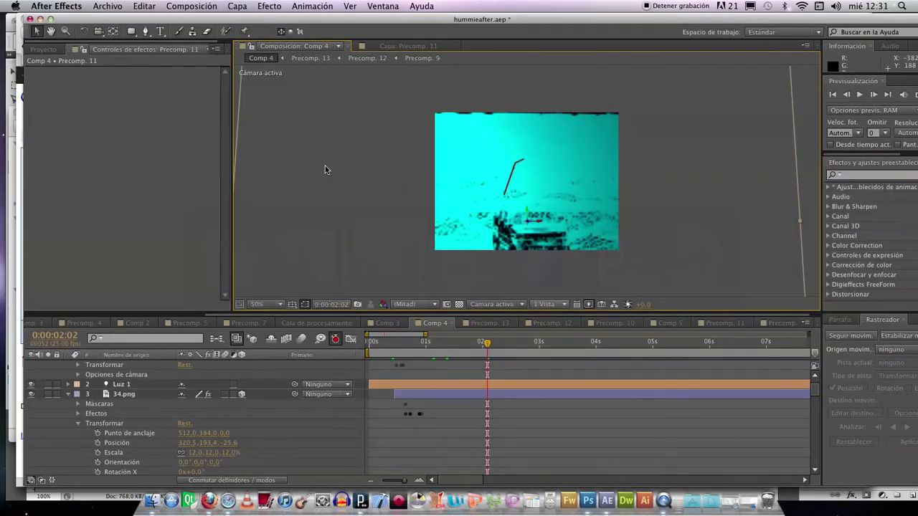
pyautogui.click(373, 349)
pyautogui.moveTo(373, 349); pyautogui.dragTo(430, 344)
pyautogui.click(101, 6)
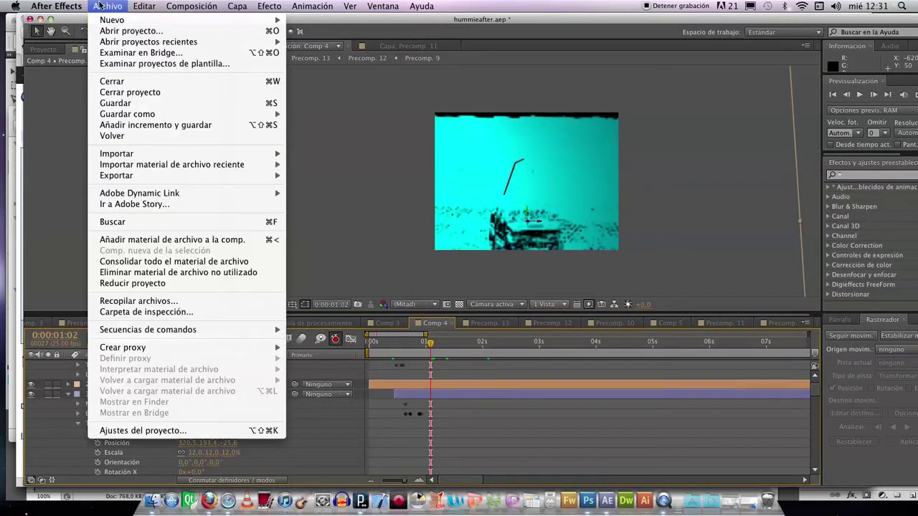
pyautogui.press('Escape')
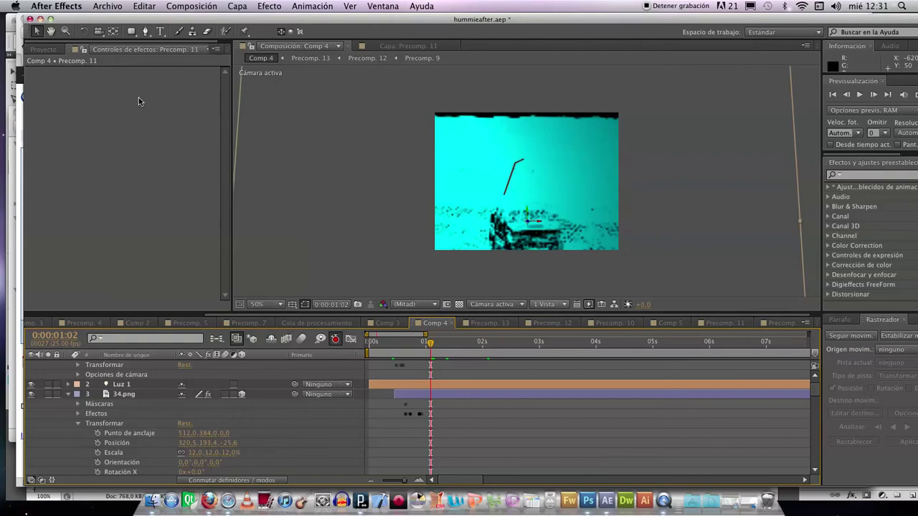
# Start a file import and browse to the professor's shared folder inside Pública.
pyautogui.click(115, 6)
pyautogui.moveTo(187, 153)
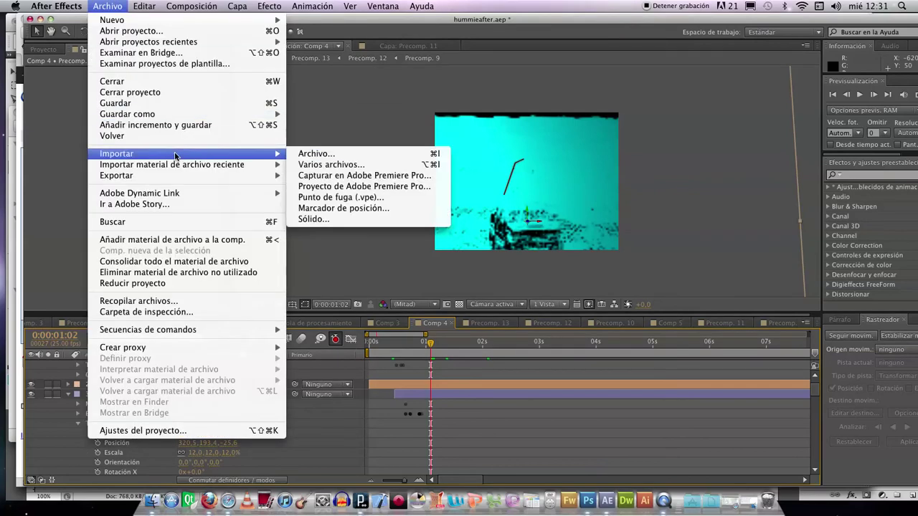
pyautogui.click(312, 155)
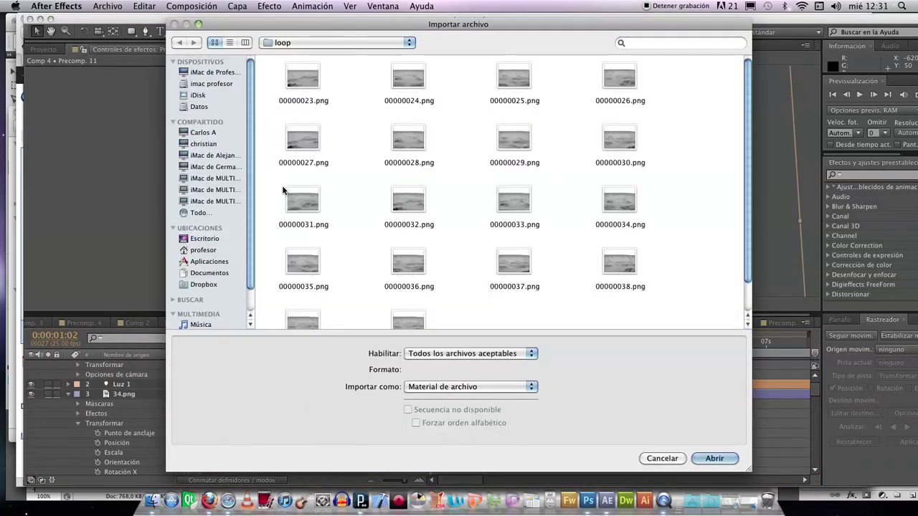
pyautogui.scroll(-3, 267, 135)
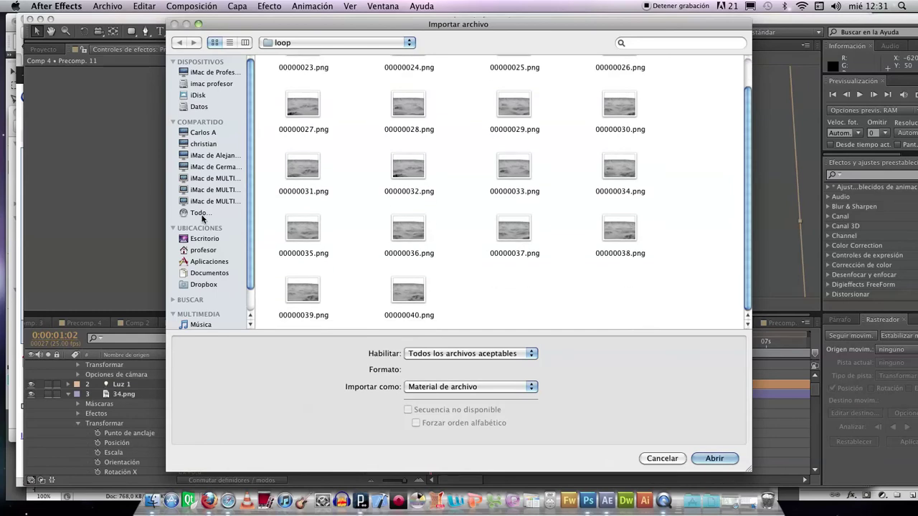
pyautogui.click(204, 250)
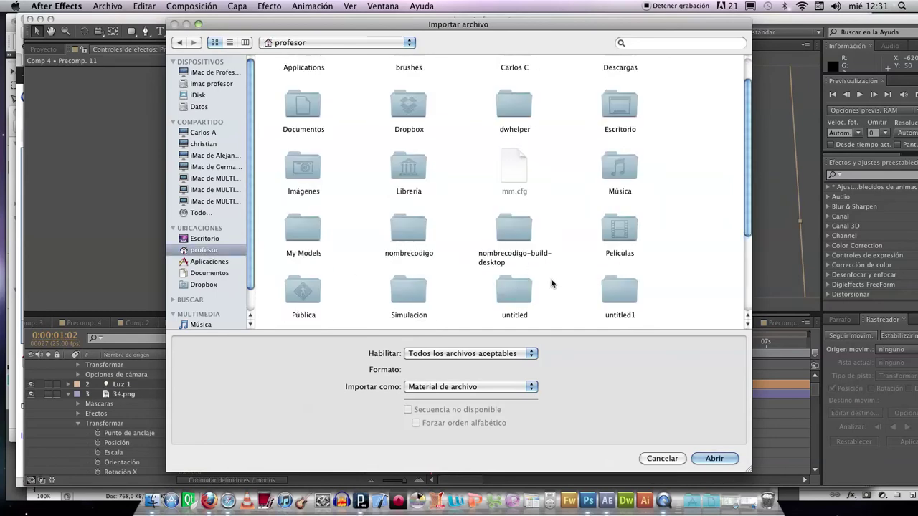
pyautogui.doubleClick(308, 294)
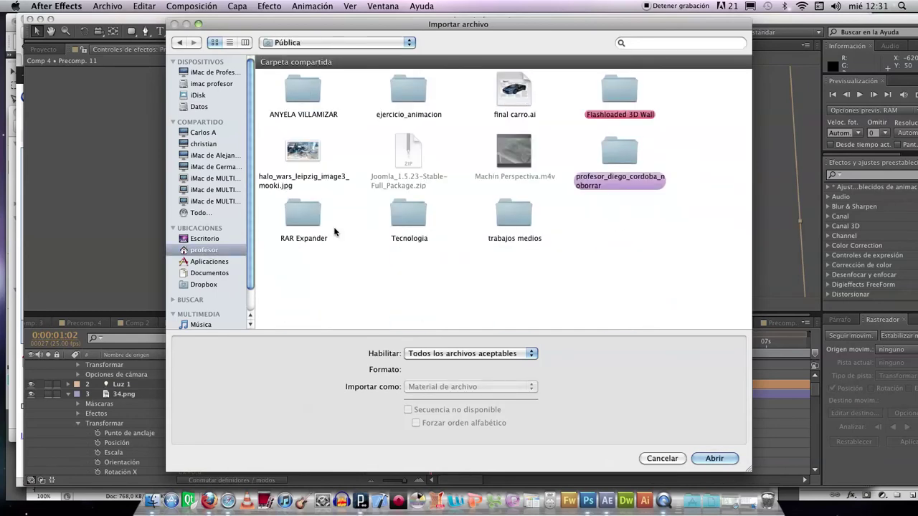
pyautogui.doubleClick(619, 152)
# Import the Hummer frames from the hummercuasi360 folder as a PNG sequence starting with 00000001.png.
pyautogui.scroll(-15, 450, 211)
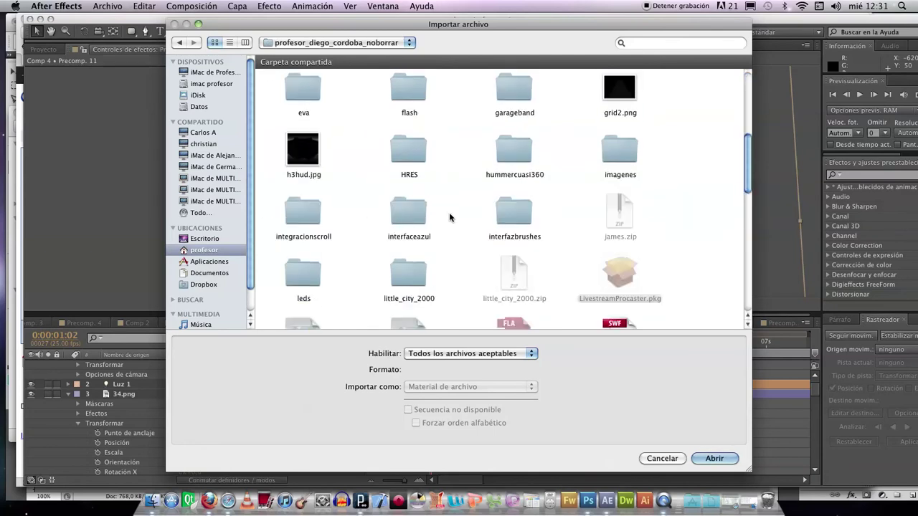
pyautogui.scroll(-3, 448, 212)
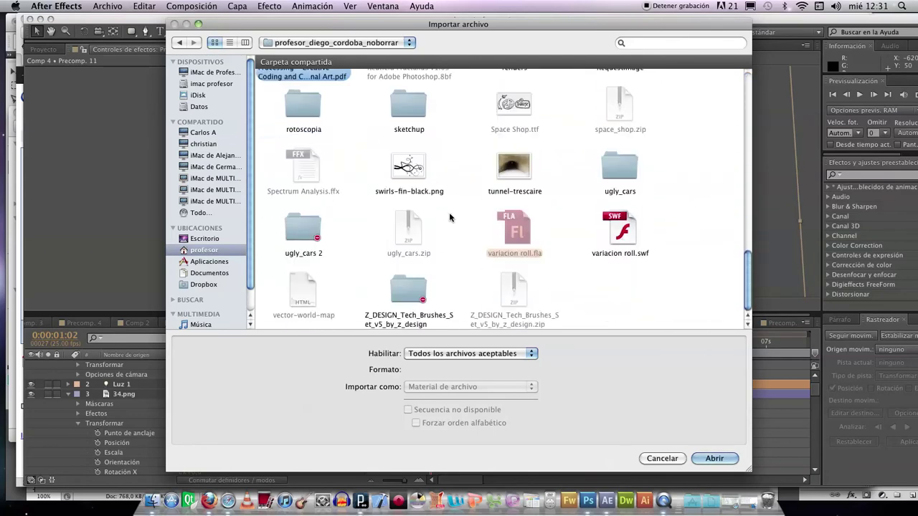
pyautogui.scroll(8, 448, 212)
pyautogui.scroll(5, 449, 212)
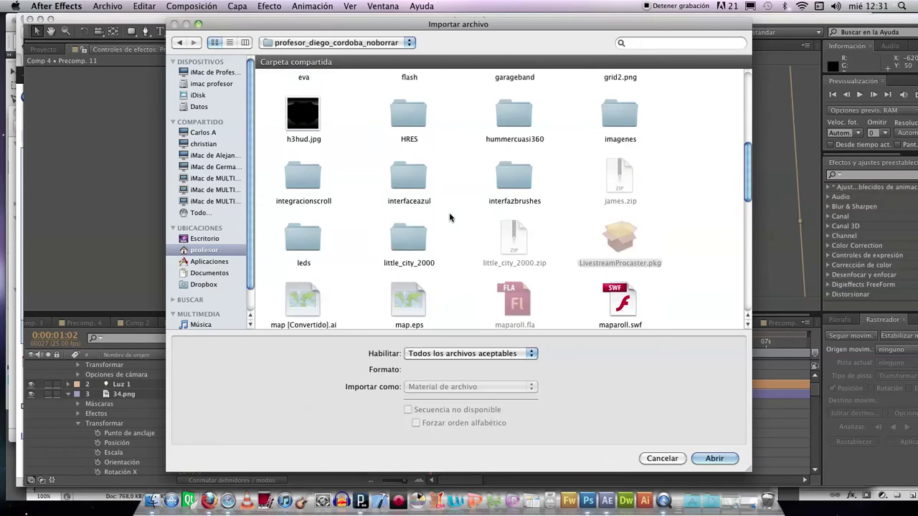
pyautogui.doubleClick(501, 212)
pyautogui.click(304, 91)
pyautogui.click(714, 458)
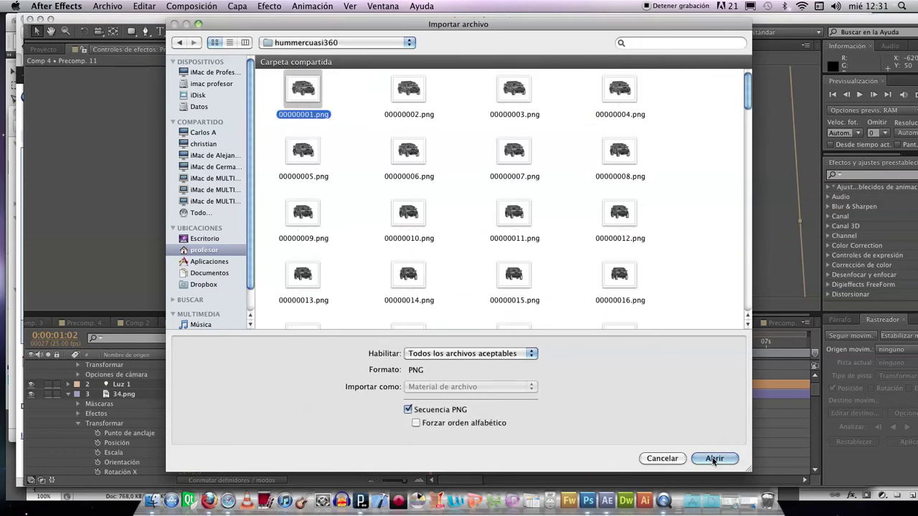
# Collapse the expanded 34.png and Precomp. 13 layers and add the Hummer sequence to Comp 4 between them.
pyautogui.click(68, 394)
pyautogui.click(69, 414)
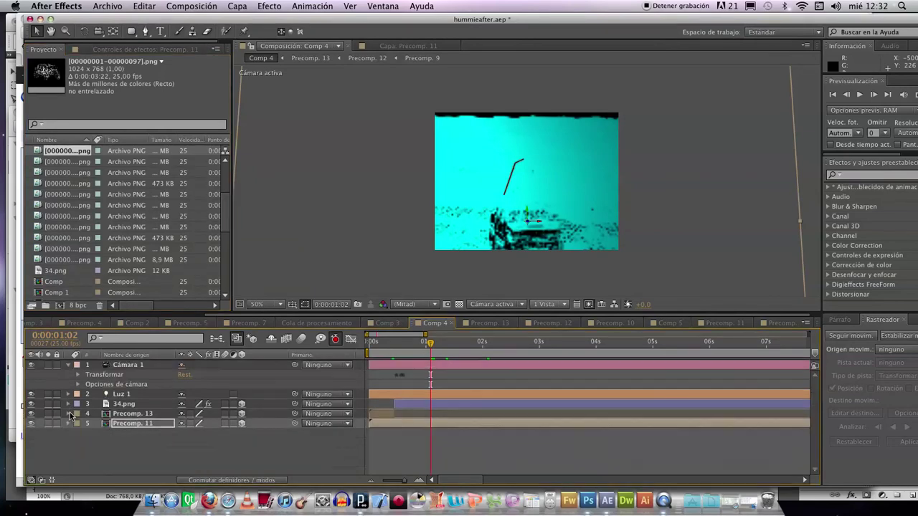
pyautogui.moveTo(77, 154)
pyautogui.mouseDown()
pyautogui.moveTo(92, 414)
pyautogui.moveTo(123, 442)
pyautogui.moveTo(125, 415)
pyautogui.mouseUp()
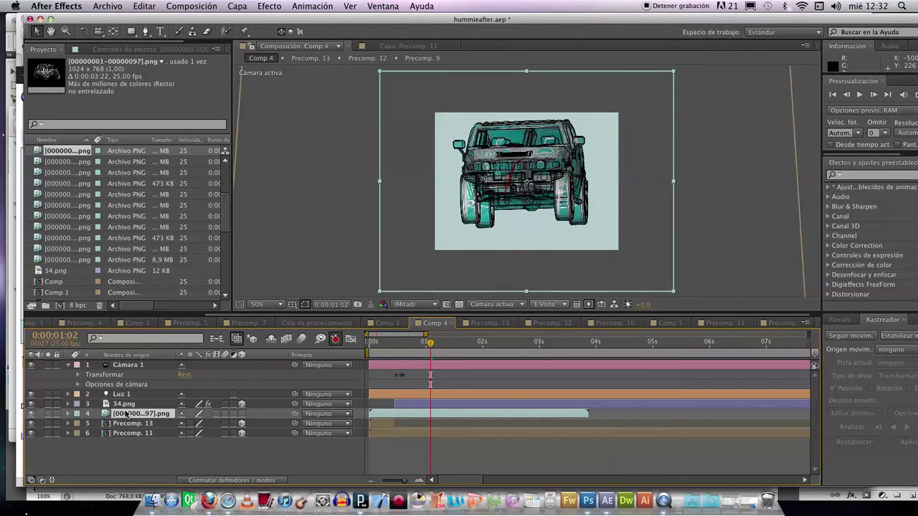
# Apply the Keylight (1.2) effect to the Hummer sequence and sample the pale composition background as its Screen Colour.
pyautogui.click(267, 6)
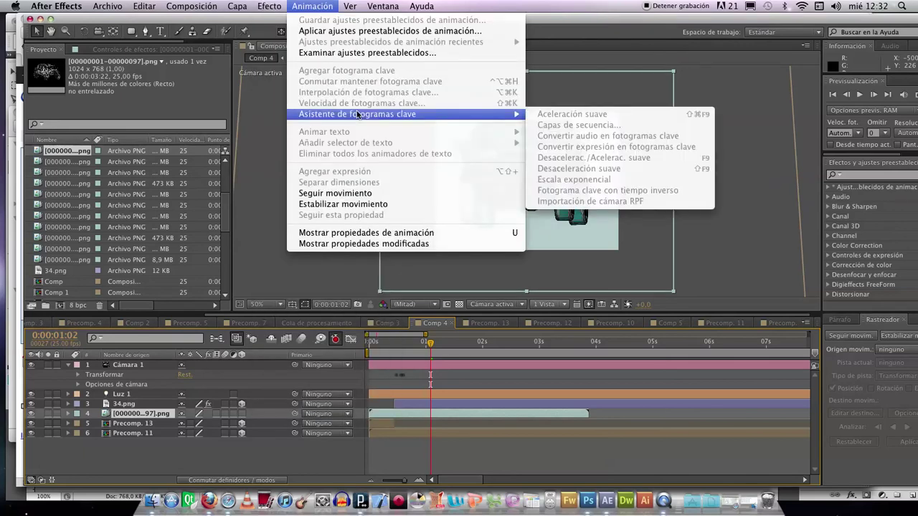
pyautogui.moveTo(316, 235)
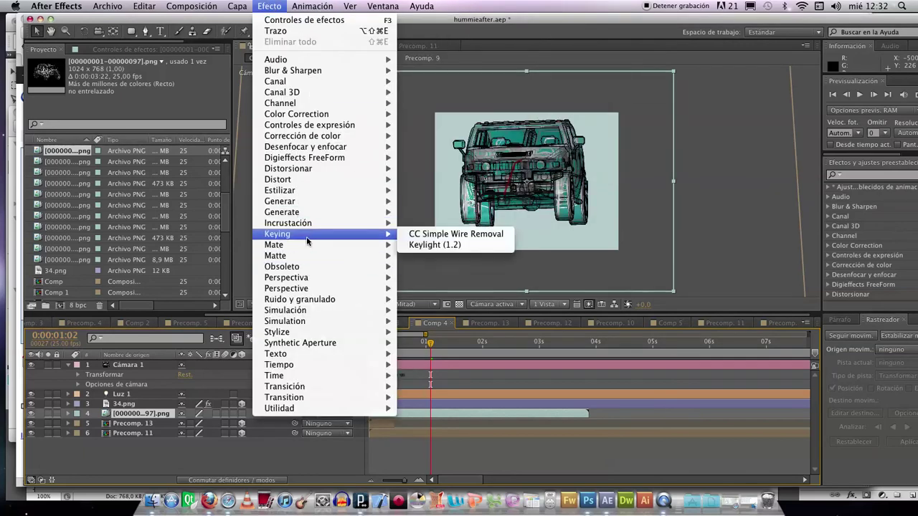
pyautogui.click(423, 245)
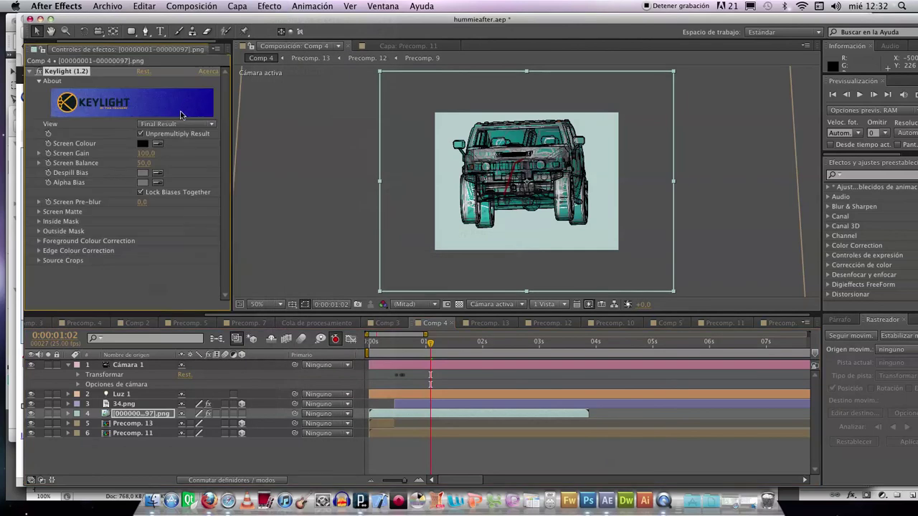
pyautogui.click(159, 146)
pyautogui.click(441, 122)
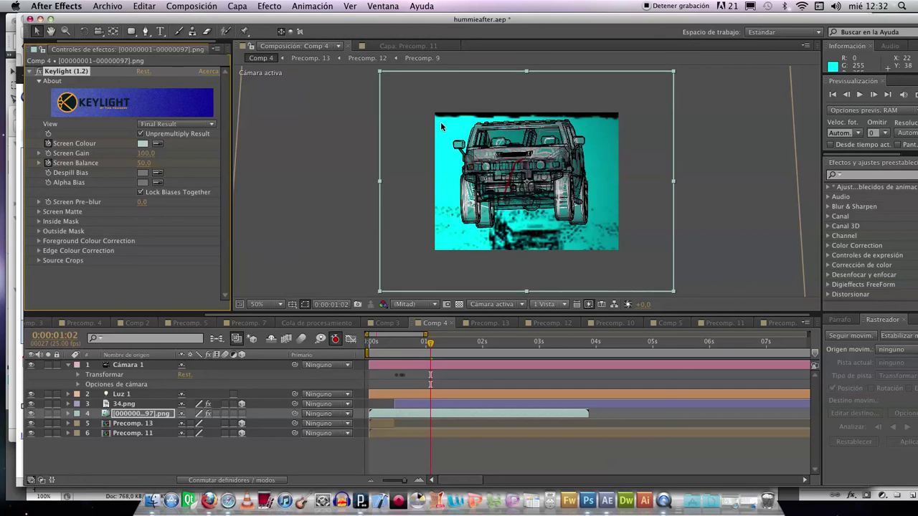
# Shift the Hummer layer to start just before 0:00:01:12 and keyframe its scale at 17% at that time.
pyautogui.moveTo(430, 344); pyautogui.dragTo(452, 344)
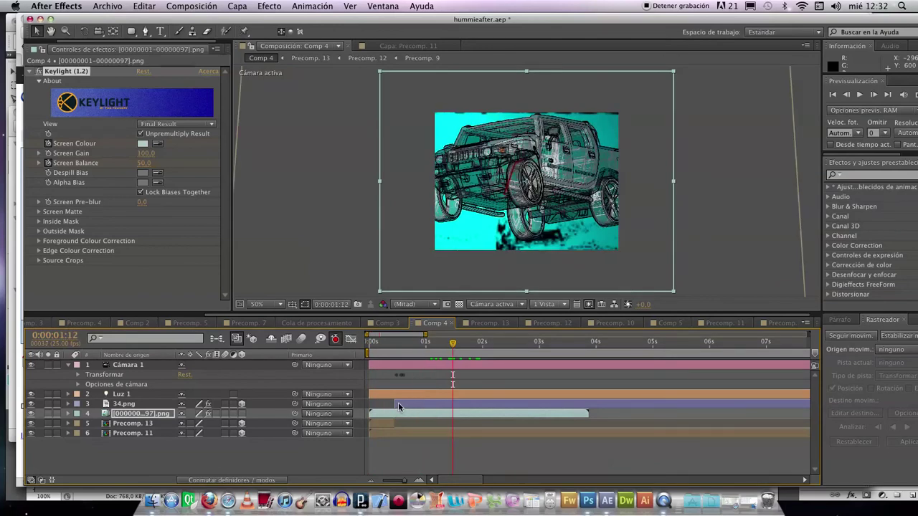
pyautogui.moveTo(392, 414); pyautogui.dragTo(472, 414)
pyautogui.click(69, 414)
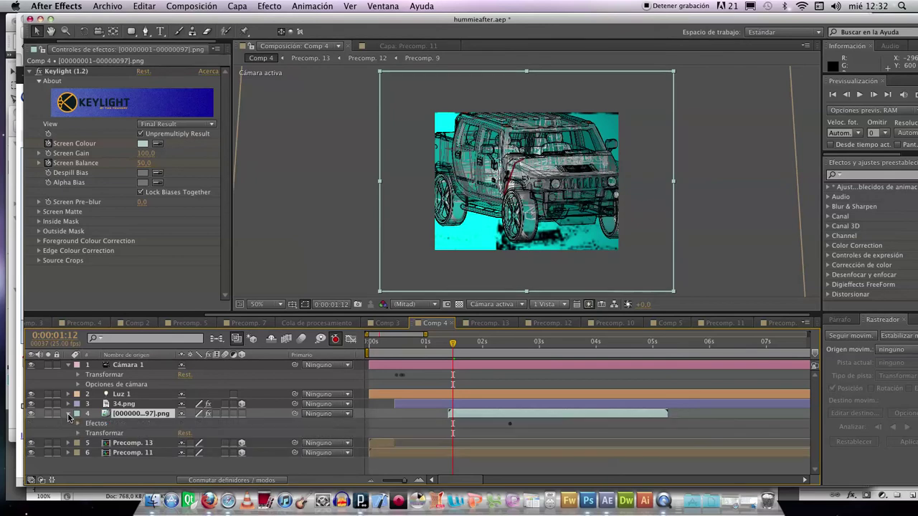
pyautogui.click(78, 423)
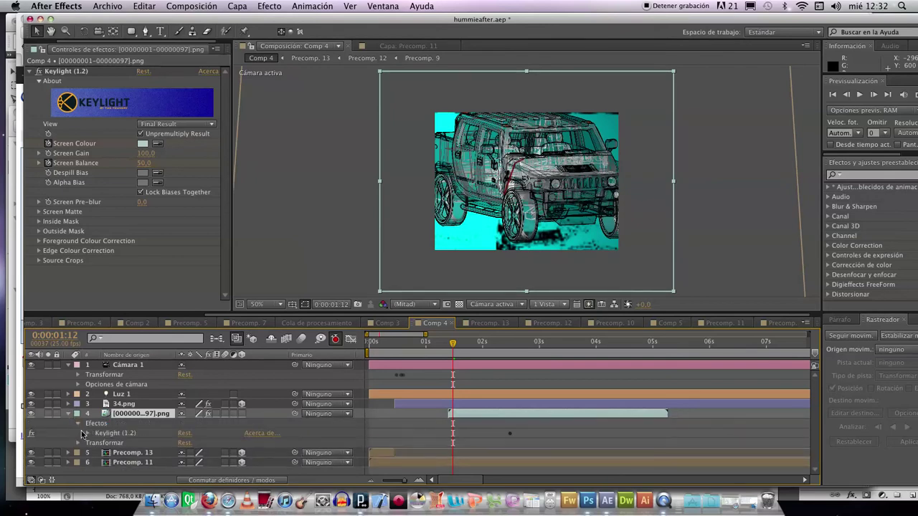
pyautogui.click(77, 423)
pyautogui.click(78, 436)
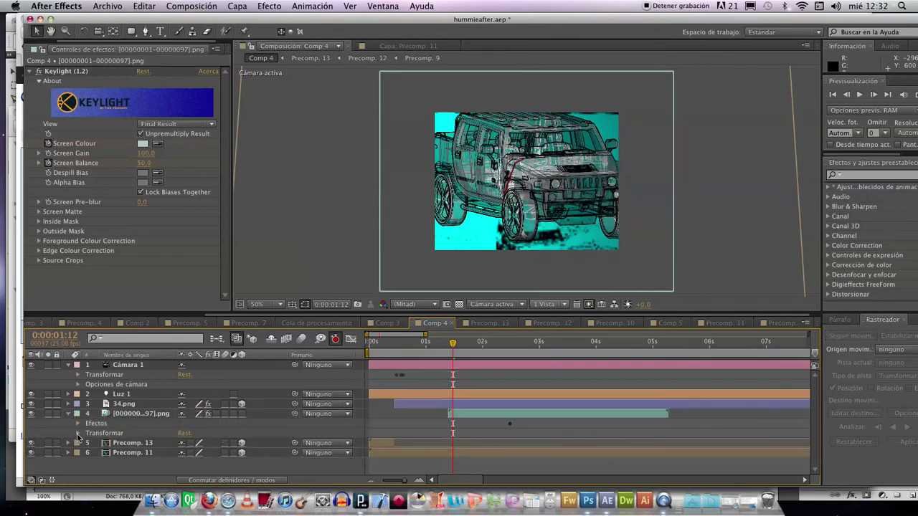
pyautogui.click(78, 435)
pyautogui.scroll(-1, 79, 438)
pyautogui.hotkey('alt', 'shift', 's')
pyautogui.moveTo(203, 449); pyautogui.dragTo(169, 449)
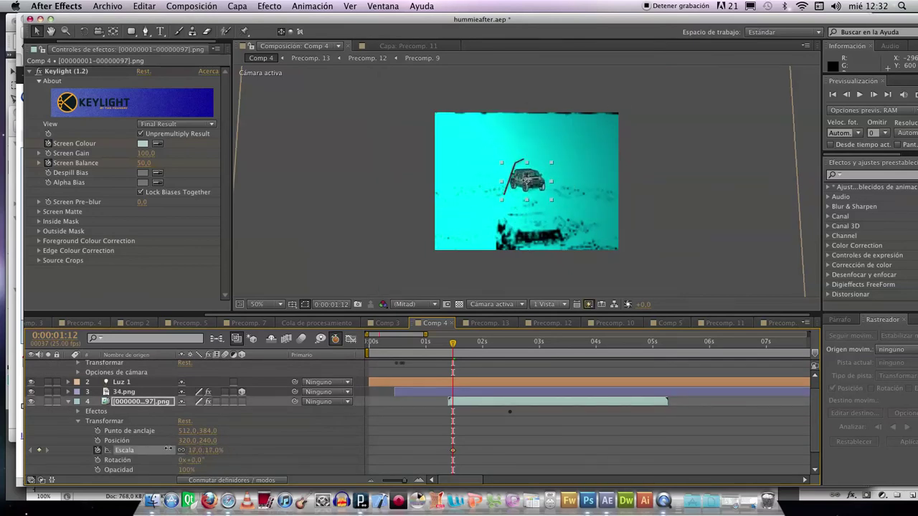
# Keyframe the Hummer's position and move it up across the scene to about 404, 174.
pyautogui.click(520, 186)
pyautogui.hotkey('alt', 'shift', 'p')
pyautogui.moveTo(521, 187); pyautogui.dragTo(542, 165)
# Try stretching the Hummer layer's duration by a factor of 300.
pyautogui.moveTo(452, 344)
pyautogui.mouseDown()
pyautogui.moveTo(565, 345)
pyautogui.moveTo(448, 347)
pyautogui.moveTo(499, 348)
pyautogui.moveTo(469, 354)
pyautogui.moveTo(576, 350)
pyautogui.moveTo(467, 351)
pyautogui.mouseUp()
pyautogui.doubleClick(480, 402)
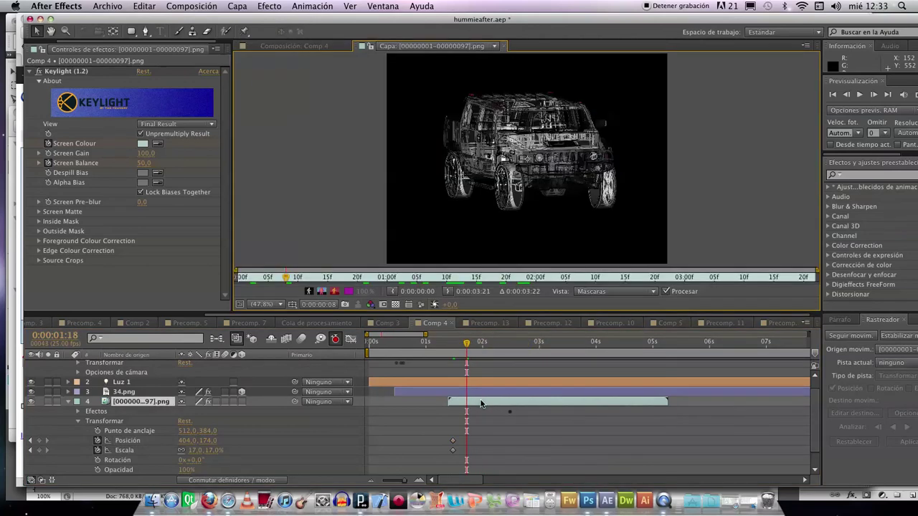
pyautogui.click(304, 47)
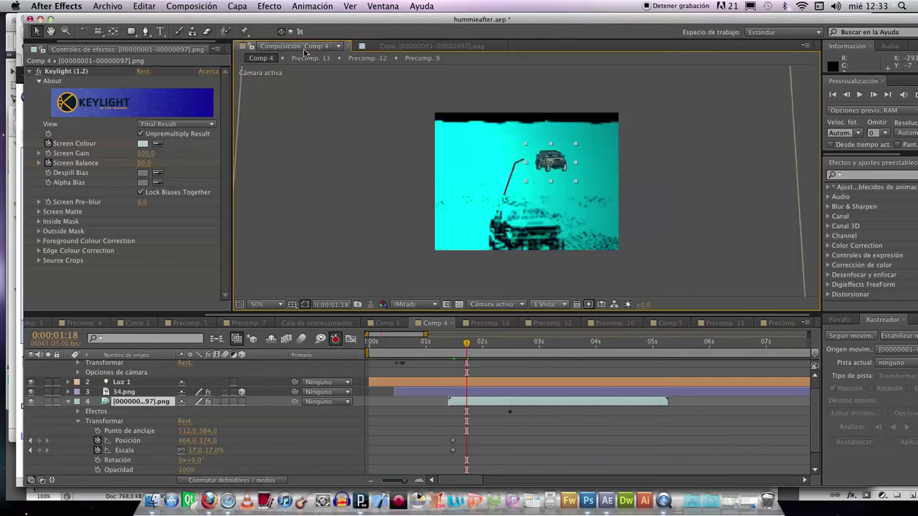
pyautogui.rightClick(478, 405)
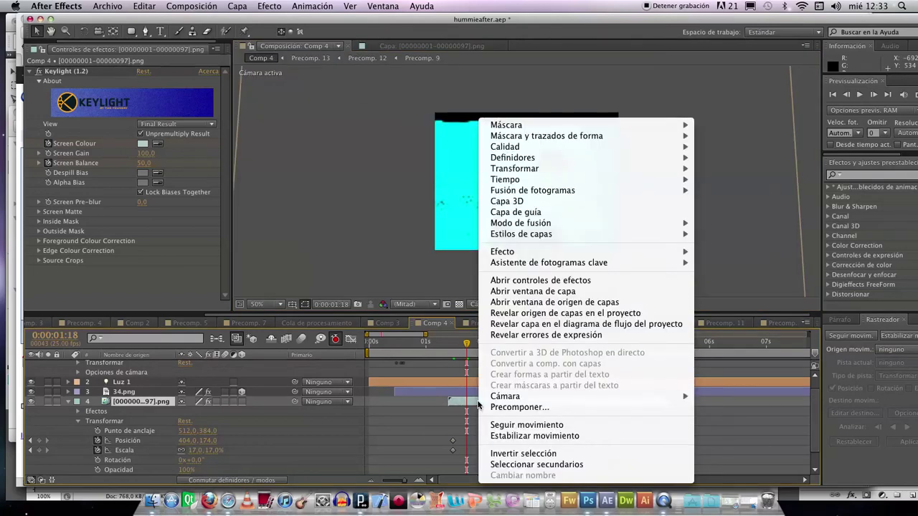
pyautogui.moveTo(520, 181)
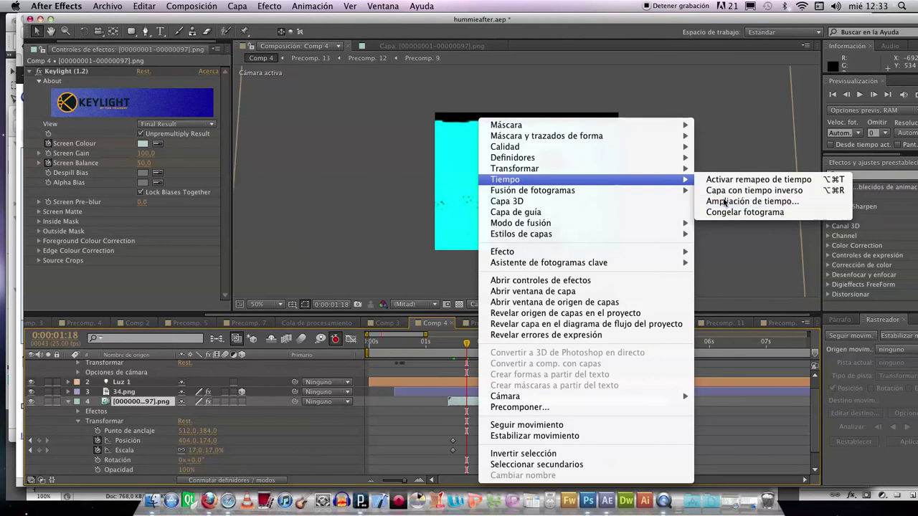
pyautogui.click(724, 202)
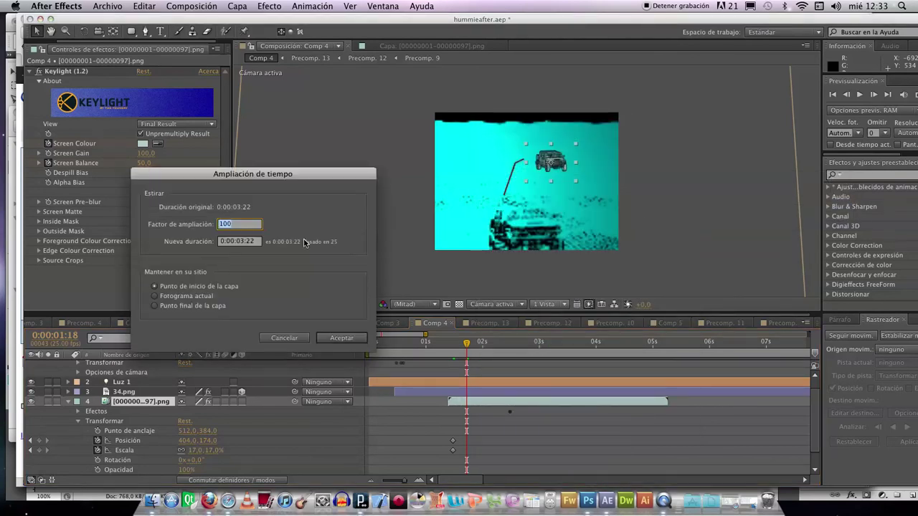
pyautogui.write('300')
pyautogui.press('Return')
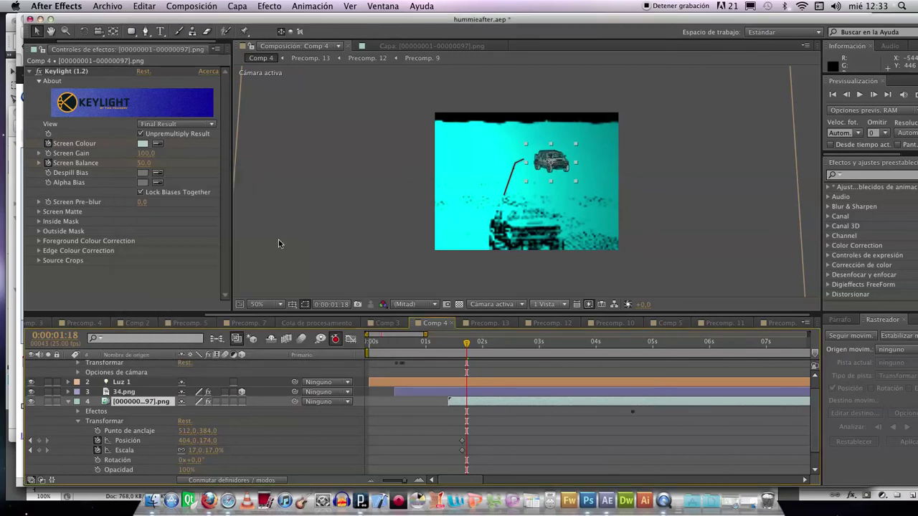
pyautogui.press('super+z')
# Time-stretch the Hummer layer by a factor of 30 from its start point and preview the playback.
pyautogui.press(',')
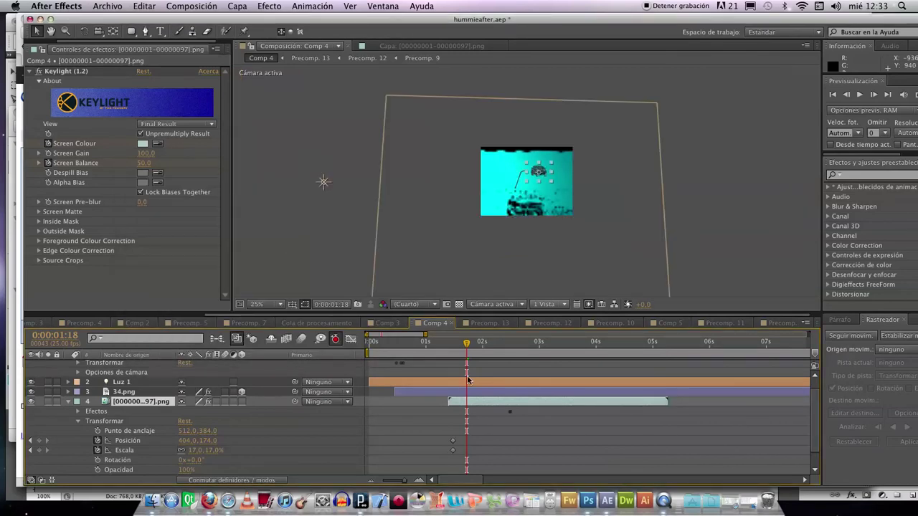
pyautogui.rightClick(490, 406)
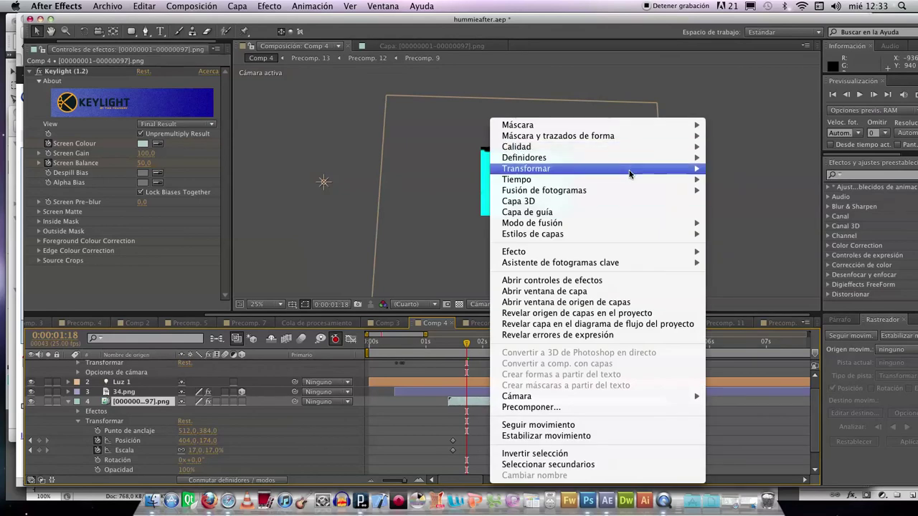
pyautogui.moveTo(631, 179)
pyautogui.click(733, 204)
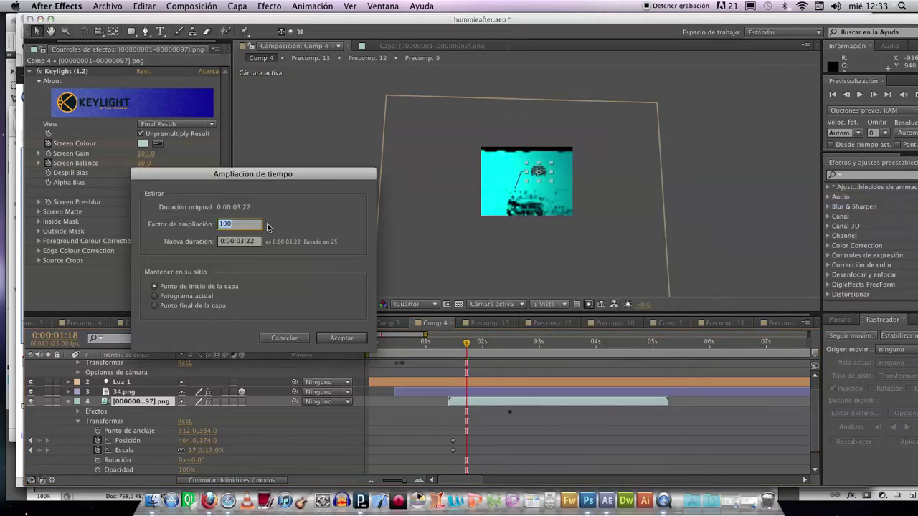
pyautogui.write('30')
pyautogui.press('Return')
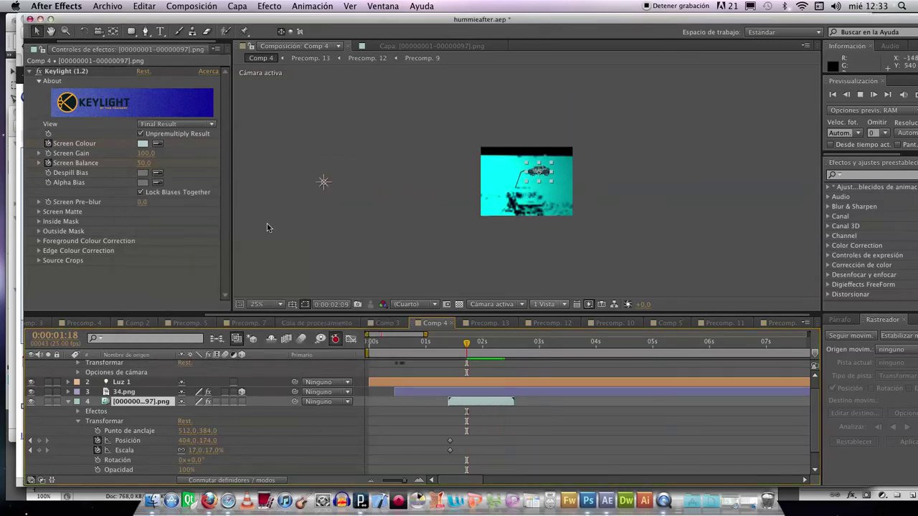
pyautogui.press('space')
pyautogui.moveTo(456, 349)
pyautogui.mouseDown()
pyautogui.moveTo(426, 347)
pyautogui.moveTo(490, 347)
pyautogui.moveTo(456, 347)
pyautogui.moveTo(467, 347)
pyautogui.mouseUp()
# Duplicate the Hummer layer twice and place the copies end to end after the original in time.
pyautogui.press('super+d')
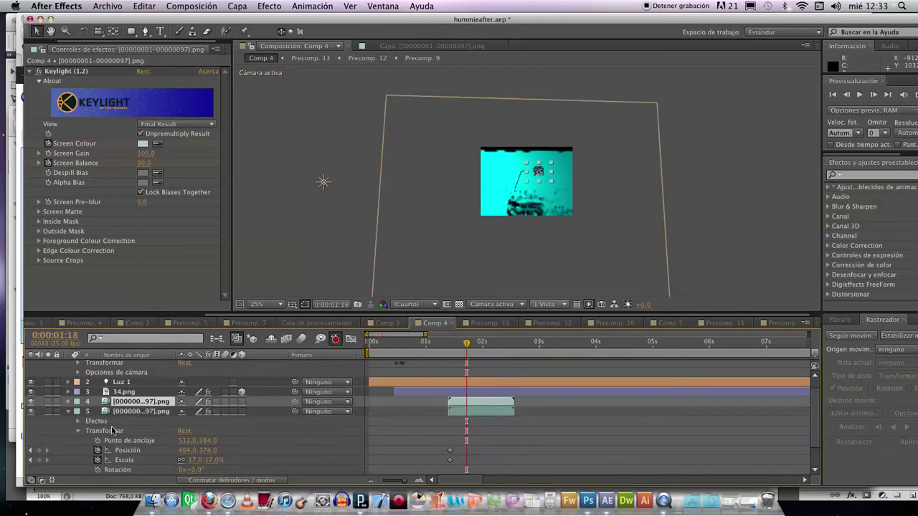
pyautogui.press('super+d')
pyautogui.moveTo(475, 411); pyautogui.dragTo(537, 417)
pyautogui.moveTo(507, 422); pyautogui.dragTo(619, 423)
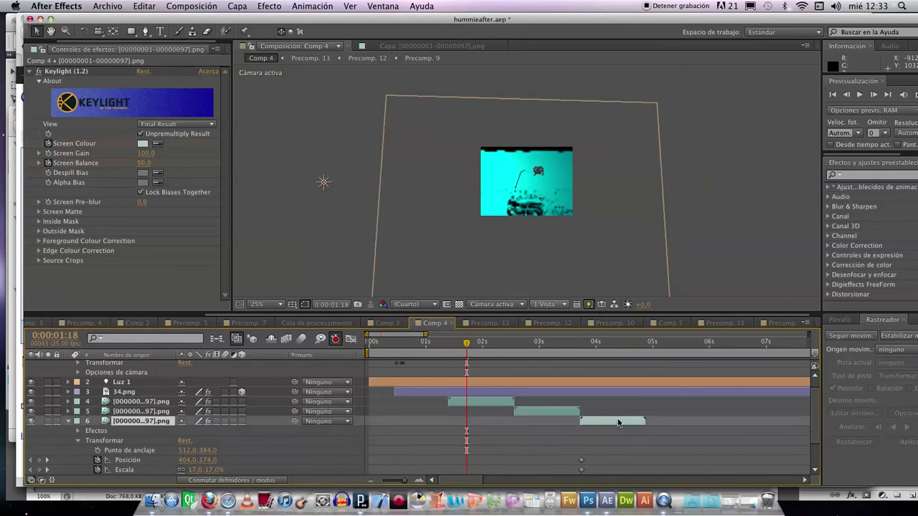
# Precompose the three Hummer layers as Precomp. 16, transferring all attributes to the new composition.
pyautogui.keyDown('shift'); pyautogui.click(153, 404); pyautogui.keyUp('shift')
pyautogui.rightClick(154, 404)
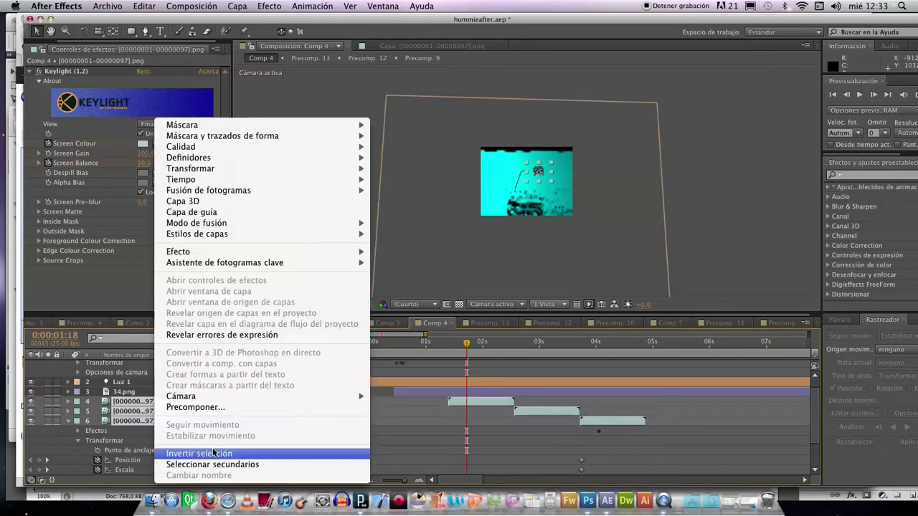
pyautogui.click(198, 407)
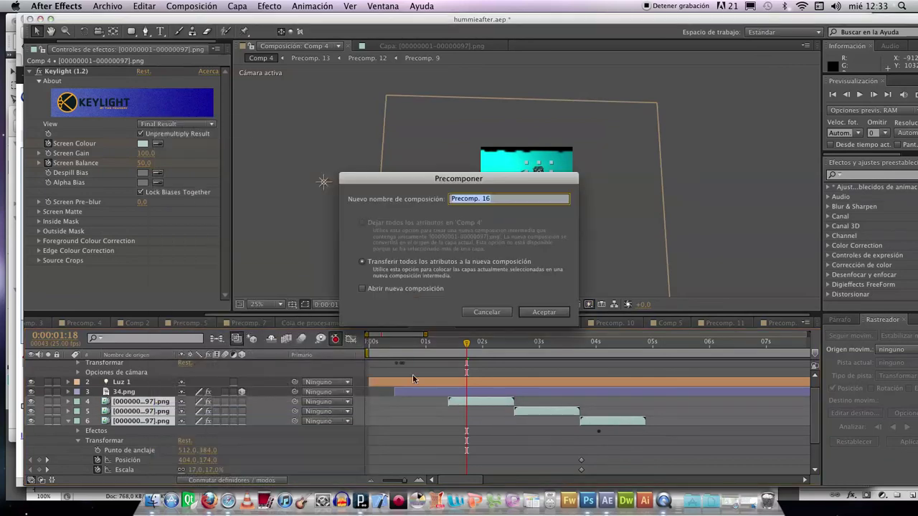
pyautogui.click(552, 312)
# Set the current time to 0:00:01:08 and adjust Precomp. 16 so it starts at about 0:00:00:14.
pyautogui.moveTo(467, 348)
pyautogui.mouseDown()
pyautogui.moveTo(490, 345)
pyautogui.moveTo(423, 346)
pyautogui.moveTo(573, 346)
pyautogui.moveTo(457, 349)
pyautogui.mouseUp()
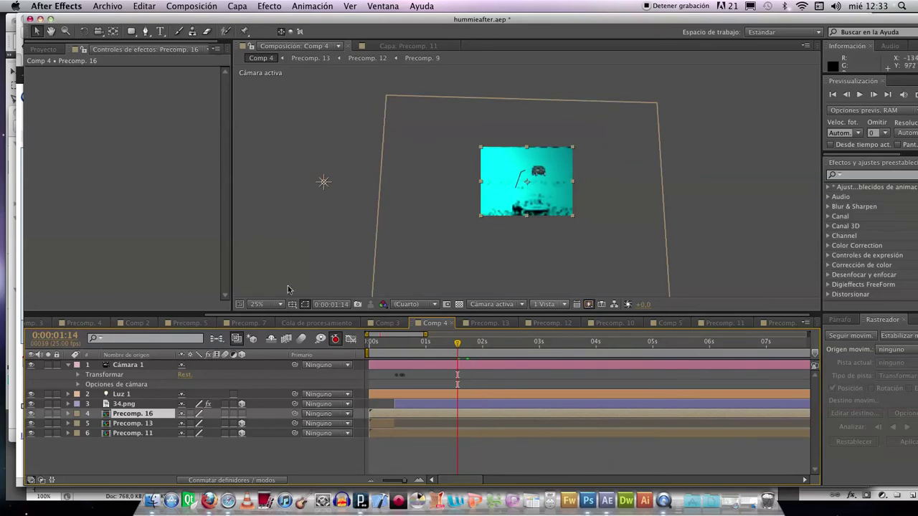
pyautogui.click(267, 304)
pyautogui.click(280, 316)
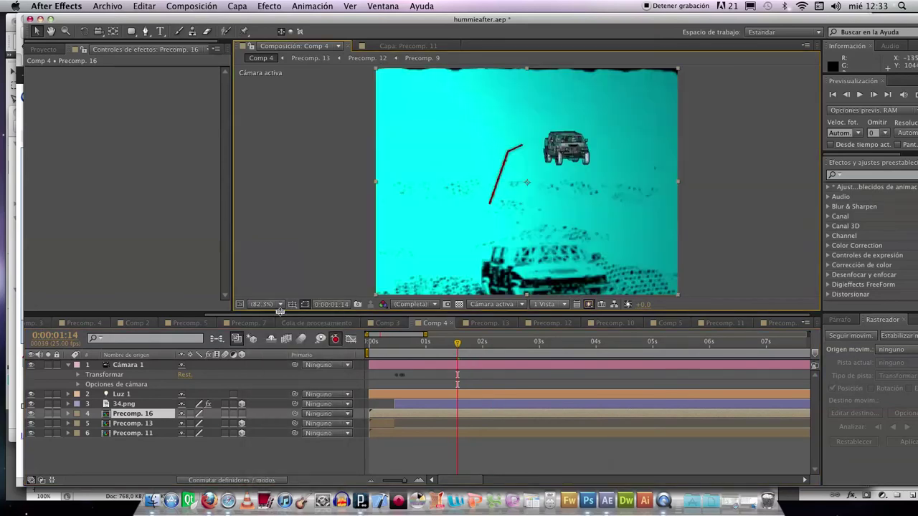
pyautogui.click(454, 349)
pyautogui.moveTo(448, 347)
pyautogui.mouseDown()
pyautogui.moveTo(420, 345)
pyautogui.moveTo(539, 346)
pyautogui.moveTo(411, 345)
pyautogui.moveTo(444, 345)
pyautogui.mouseUp()
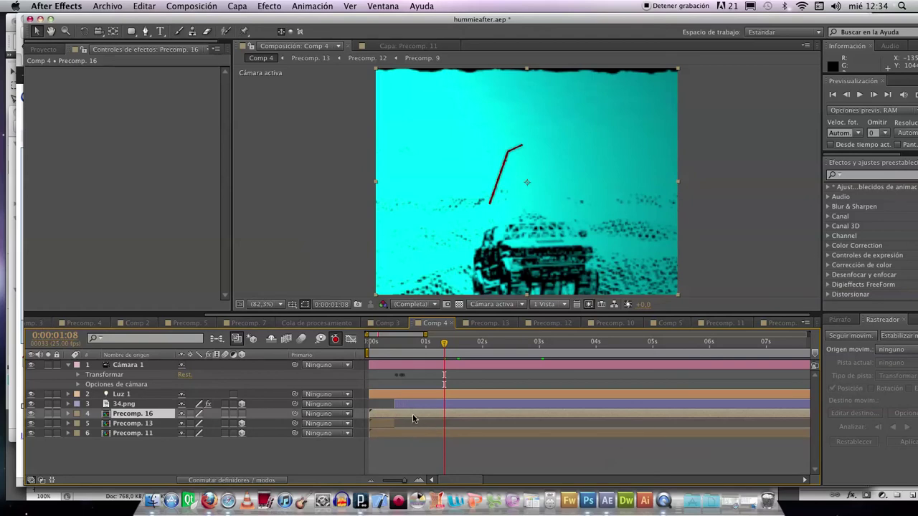
pyautogui.moveTo(370, 413); pyautogui.dragTo(427, 415)
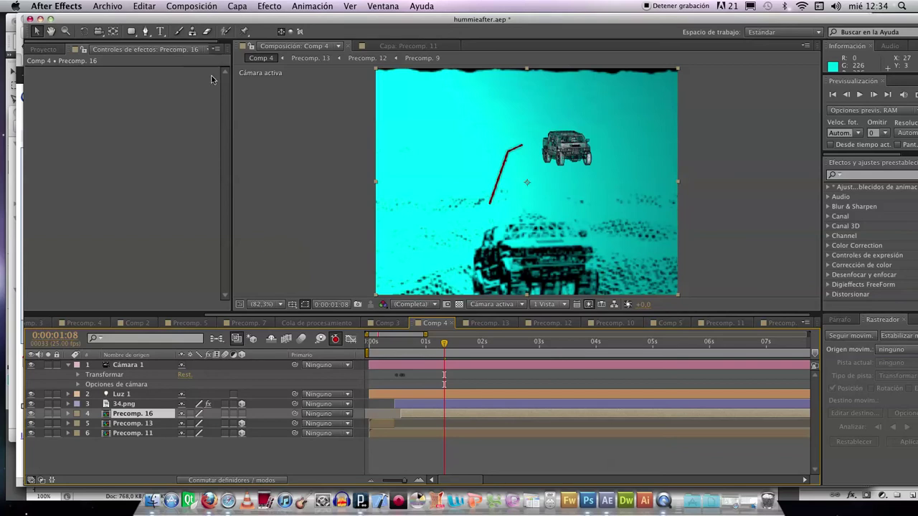
# Create a 640 × 480 px solid layer in a cyan sampled from the scene background.
pyautogui.click(68, 366)
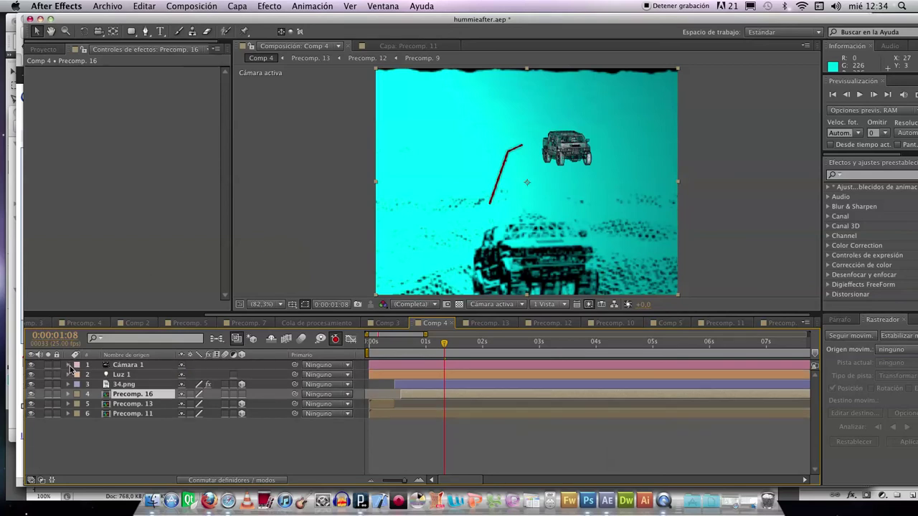
pyautogui.click(236, 6)
pyautogui.moveTo(247, 24)
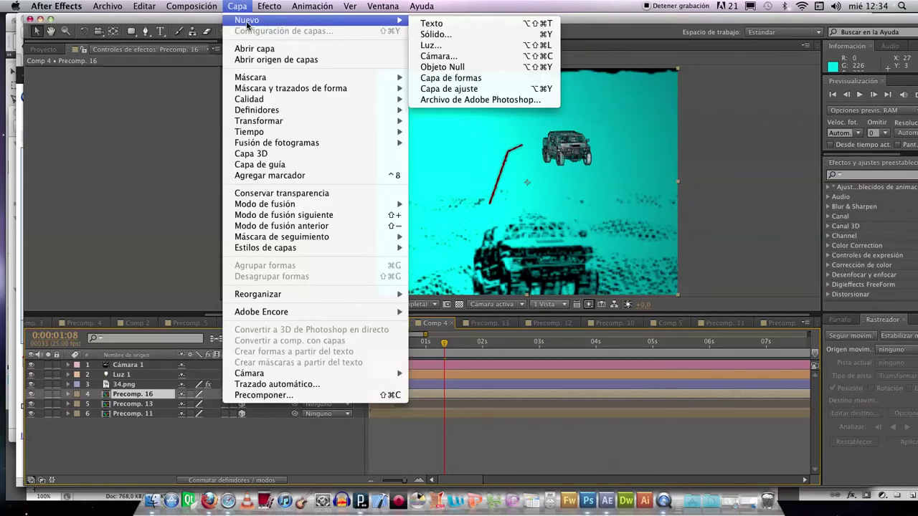
pyautogui.click(444, 35)
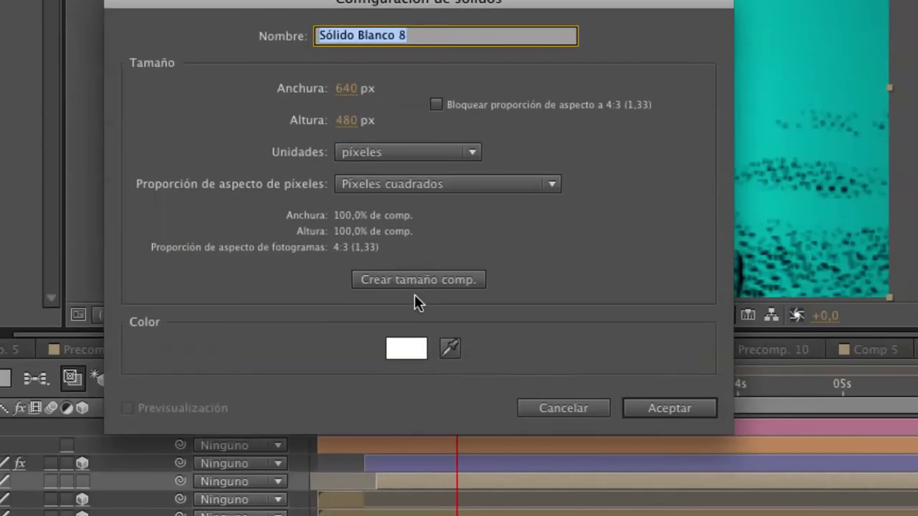
pyautogui.click(449, 349)
pyautogui.click(759, 131)
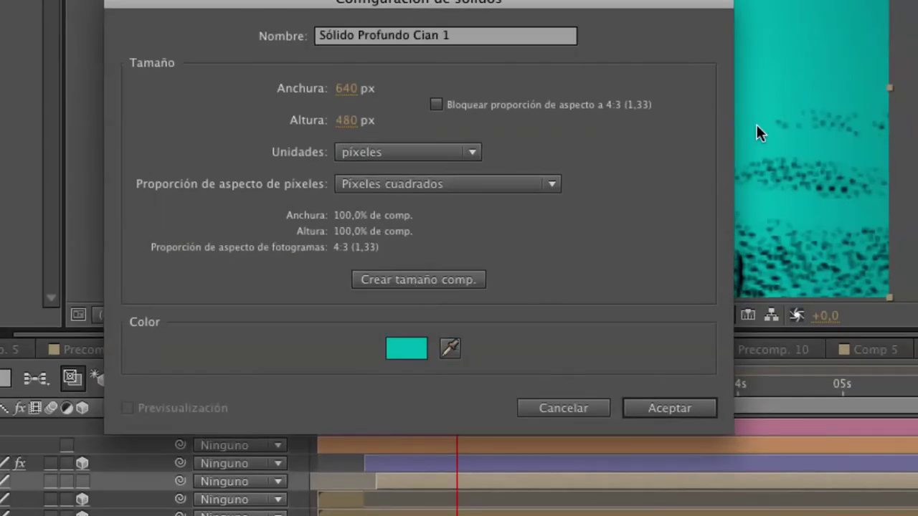
pyautogui.click(657, 408)
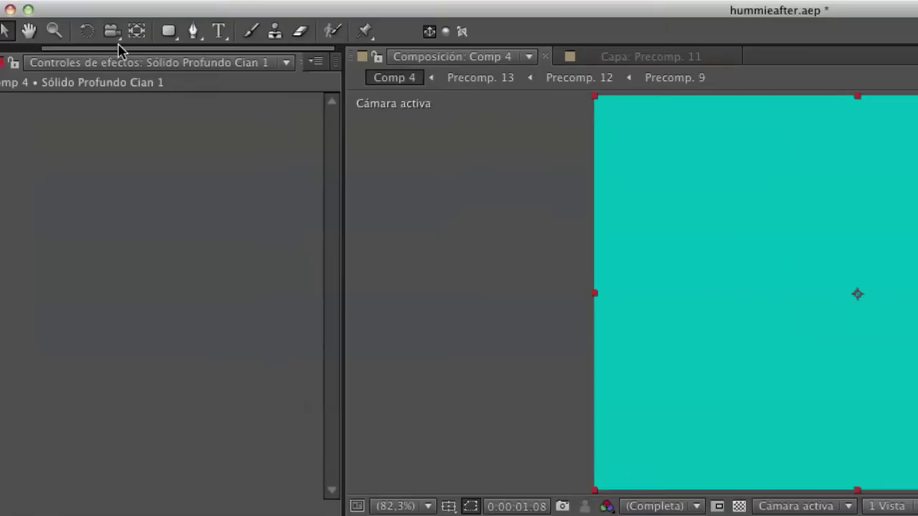
# Draw a rounded rectangle mask on the cyan solid, just below and overlapping the small Hummer.
pyautogui.click(81, 9)
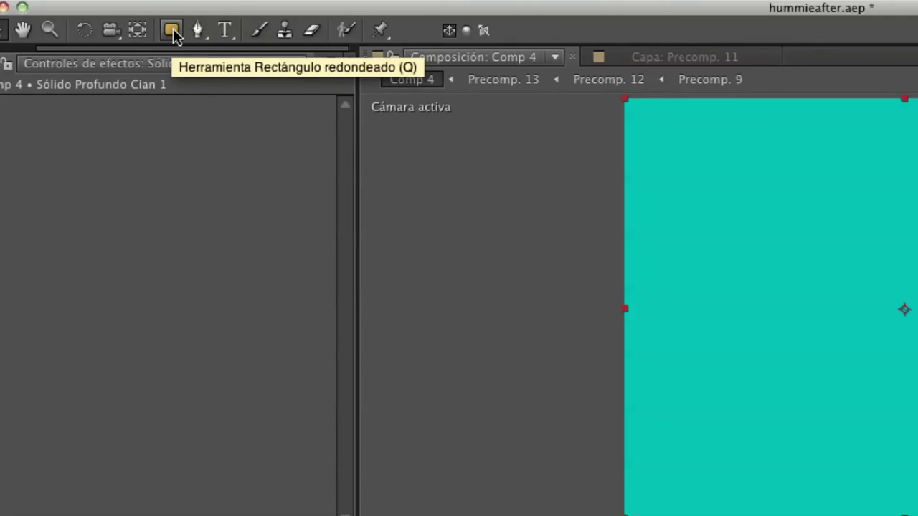
pyautogui.click(173, 36)
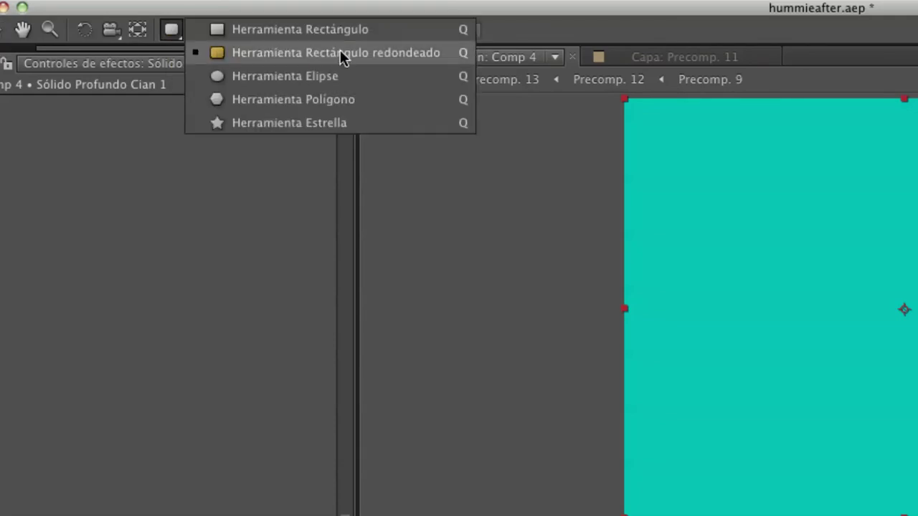
pyautogui.click(366, 56)
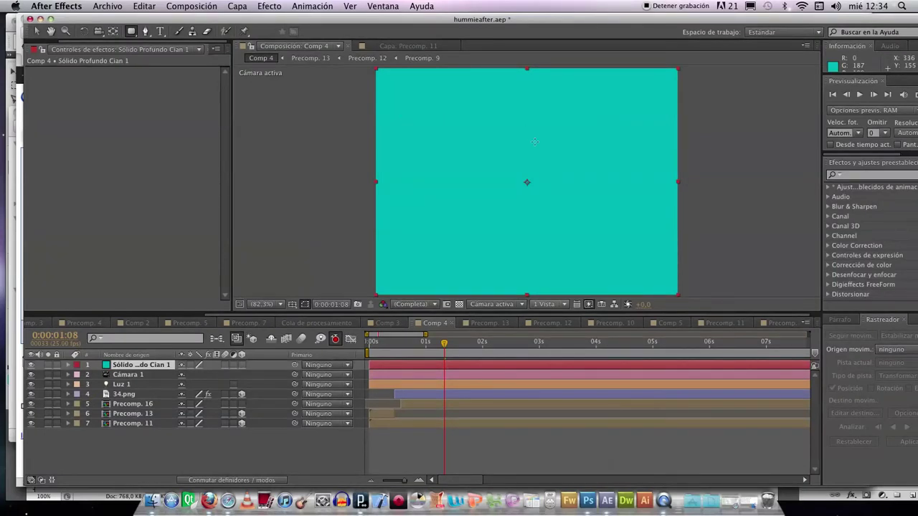
pyautogui.moveTo(542, 147); pyautogui.dragTo(625, 203)
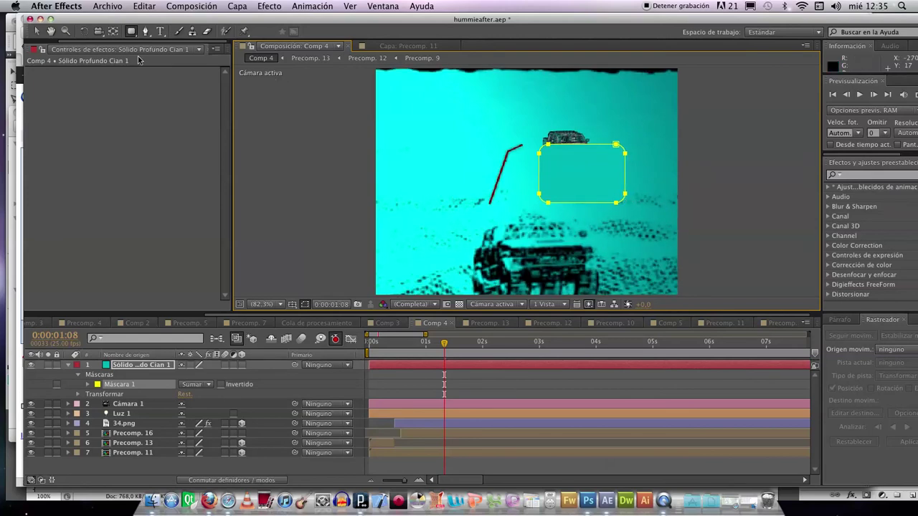
# Move the masked cyan solid up over the small Hummer with the Selection tool.
pyautogui.click(39, 32)
pyautogui.click(600, 187)
pyautogui.moveTo(572, 175); pyautogui.dragTo(563, 147)
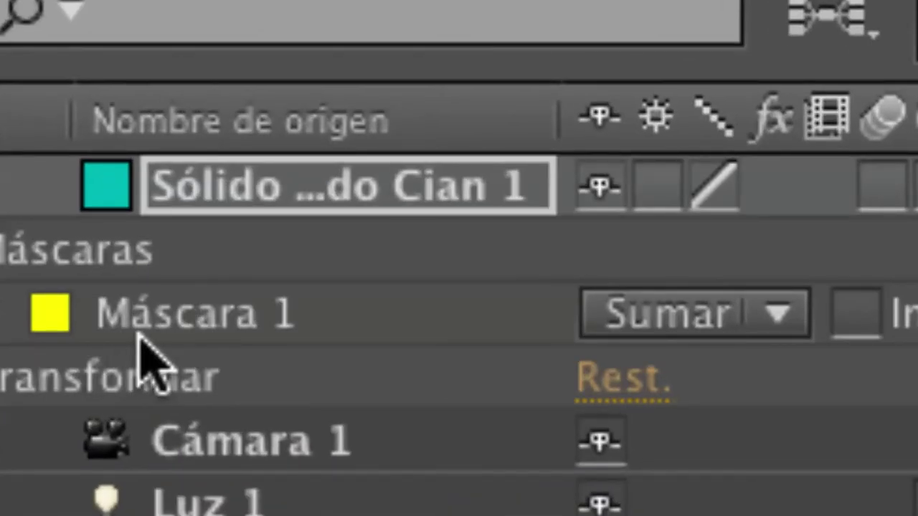
# Duplicate Máscara 1 on the cyan solid and set the mode of Máscara 2 to Restar.
pyautogui.click(164, 327)
pyautogui.press('super+d')
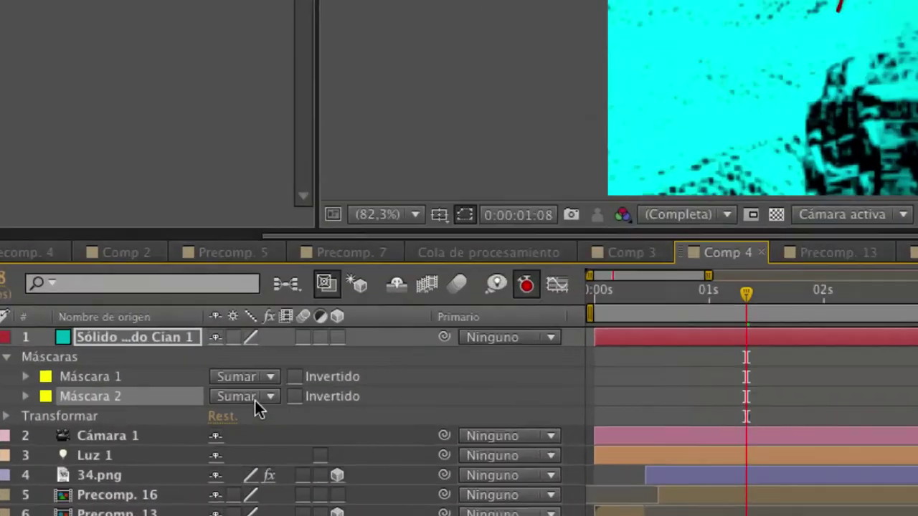
pyautogui.click(254, 400)
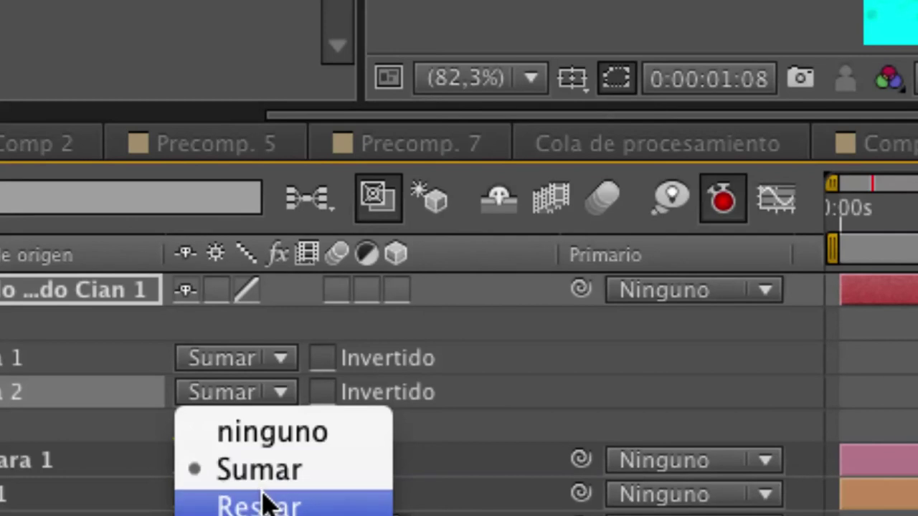
pyautogui.click(265, 504)
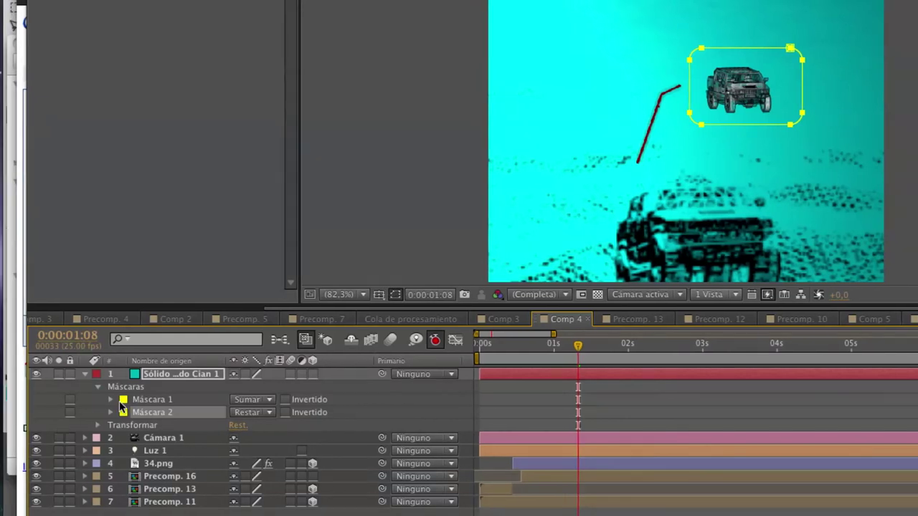
# Enable keyframing for the feather (Calado) of Máscara 1 and set it to 61 pixels.
pyautogui.click(111, 399)
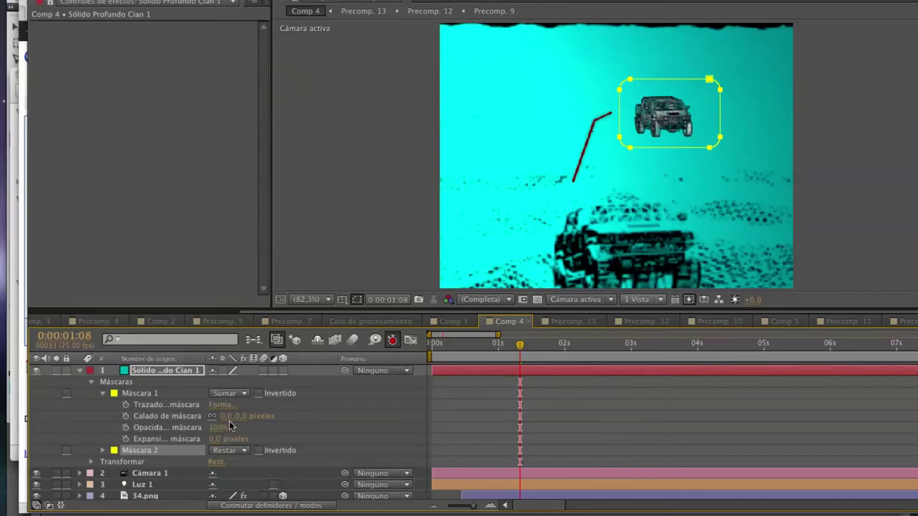
pyautogui.click(126, 416)
pyautogui.moveTo(228, 416); pyautogui.dragTo(250, 403)
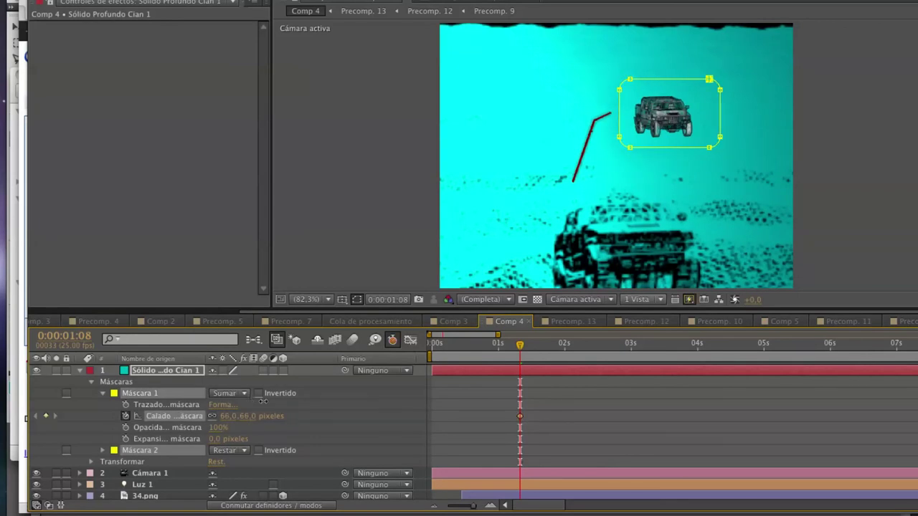
pyautogui.moveTo(259, 402); pyautogui.dragTo(255, 403)
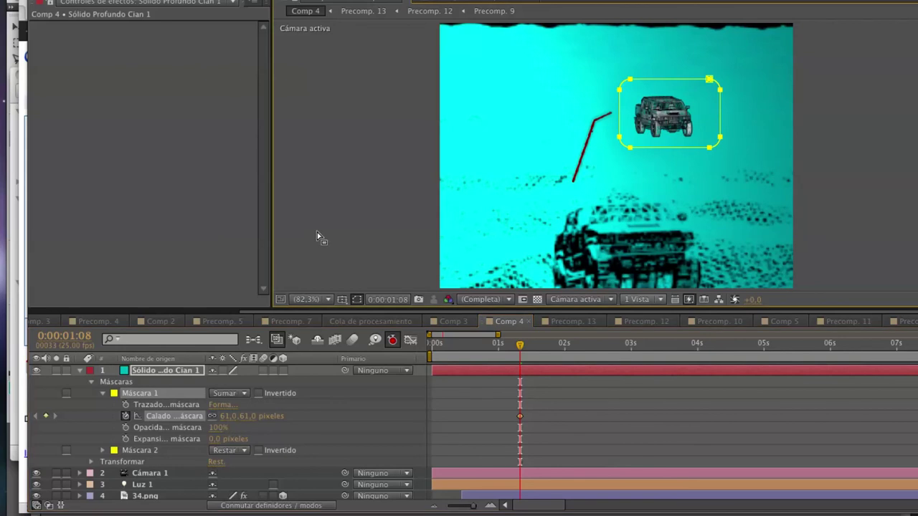
pyautogui.click(491, 189)
pyautogui.click(487, 187)
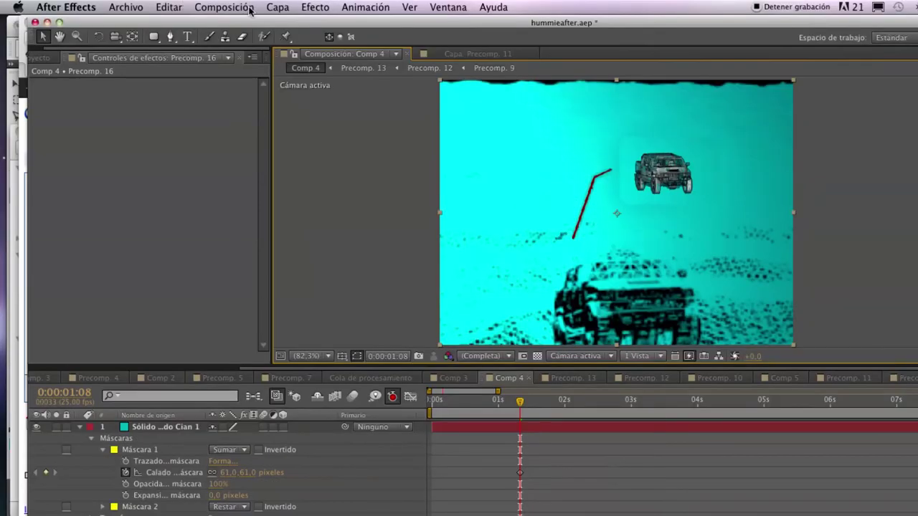
pyautogui.click(278, 7)
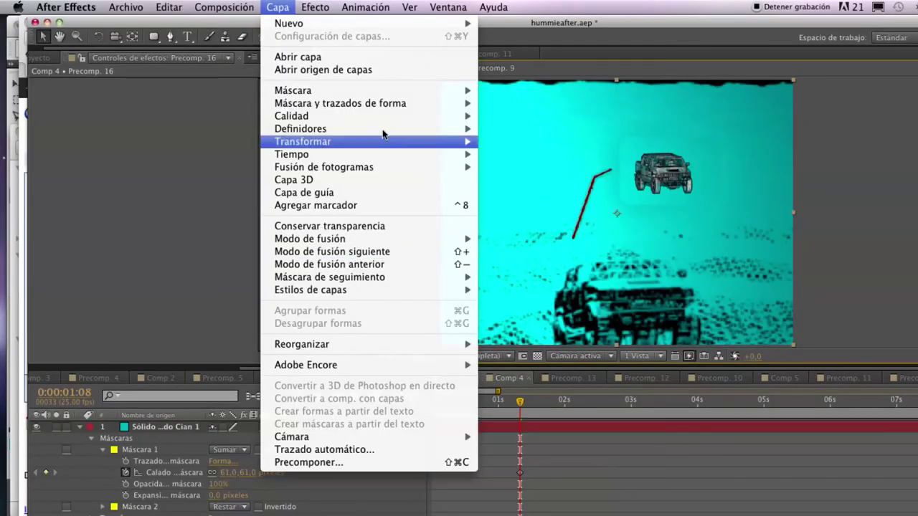
pyautogui.moveTo(382, 119)
pyautogui.moveTo(374, 153)
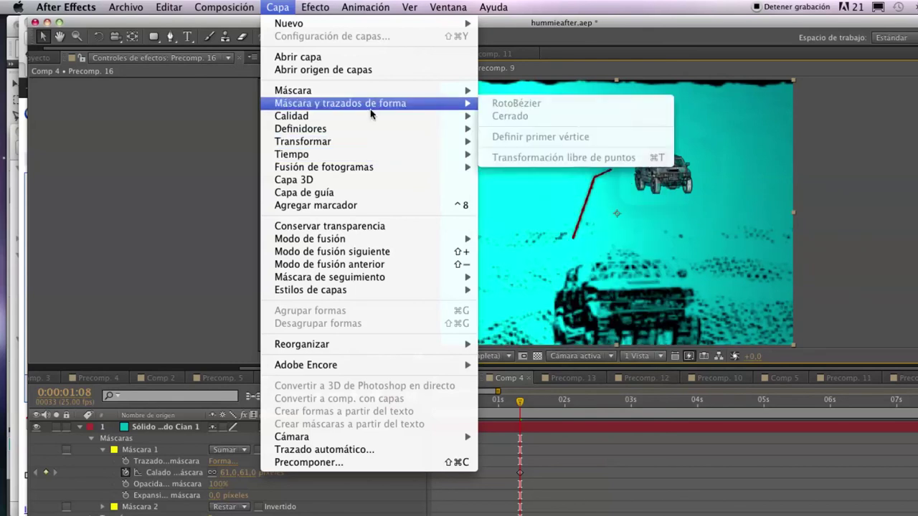
pyautogui.moveTo(315, 7)
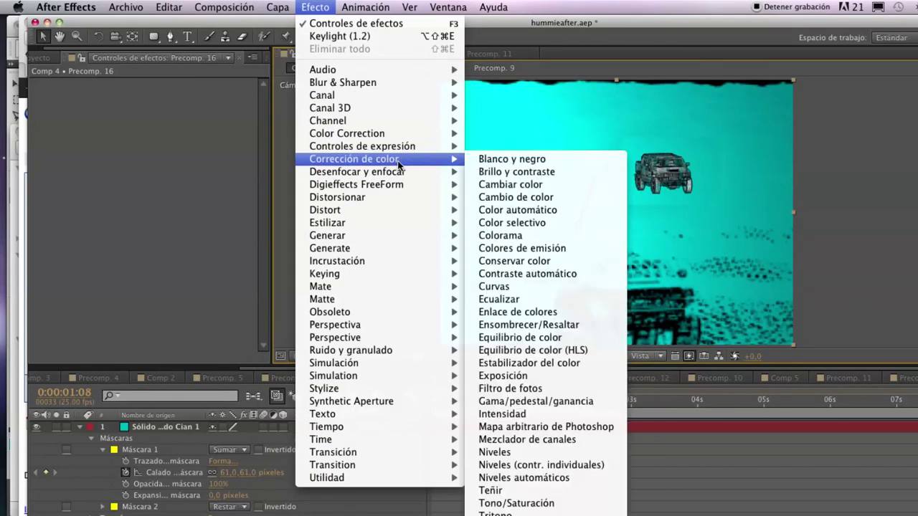
pyautogui.click(524, 491)
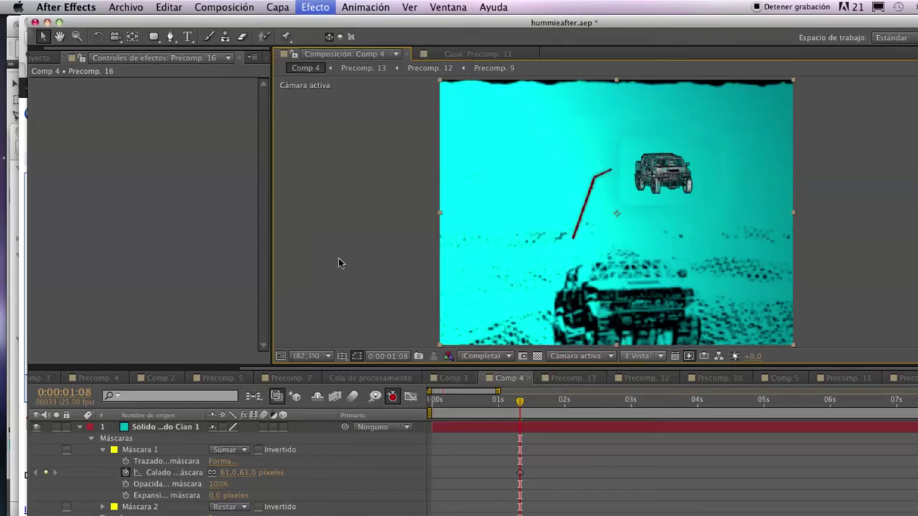
pyautogui.click(167, 107)
pyautogui.moveTo(421, 115); pyautogui.dragTo(428, 113)
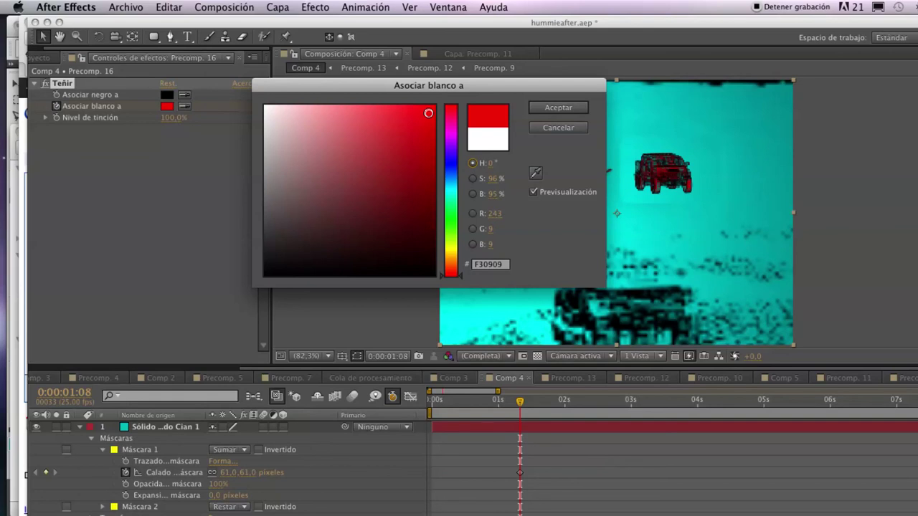
pyautogui.click(550, 125)
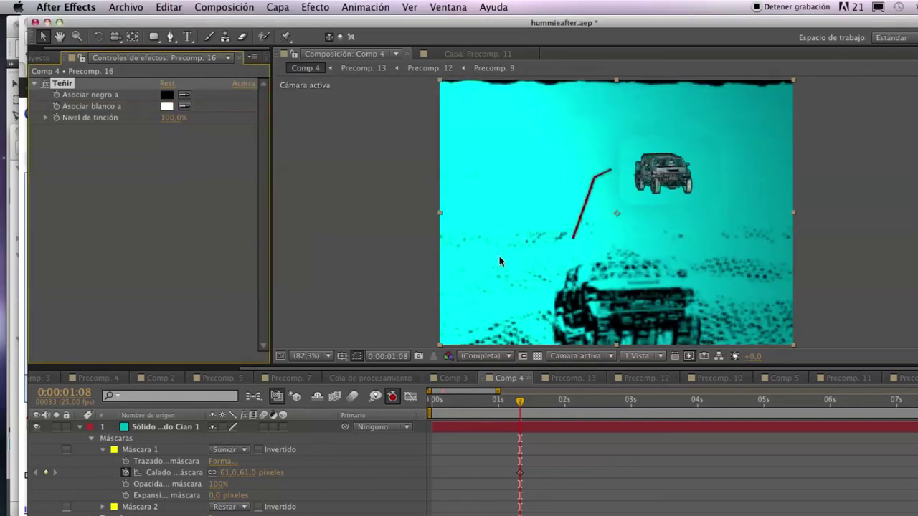
pyautogui.press('Delete')
# Apply the Teñir effect to the cyan solid layer and map white to red E70505.
pyautogui.click(445, 428)
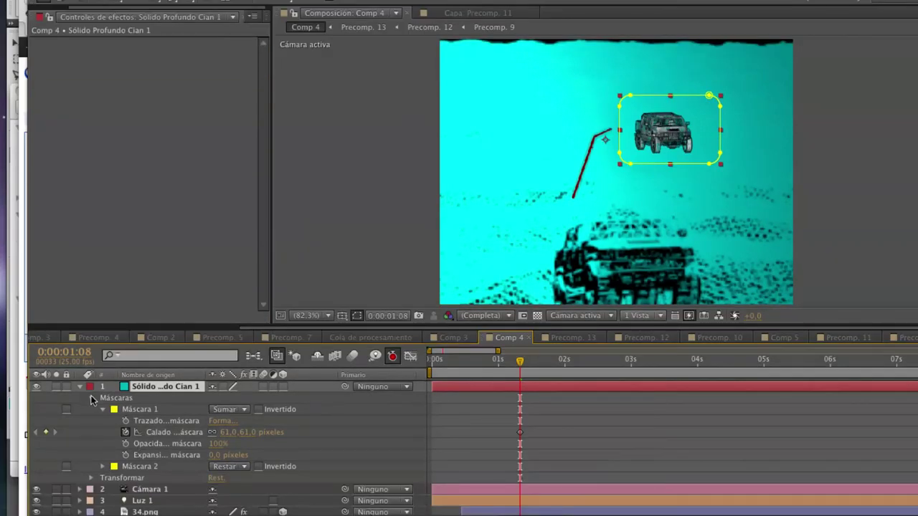
pyautogui.click(91, 398)
pyautogui.click(314, 7)
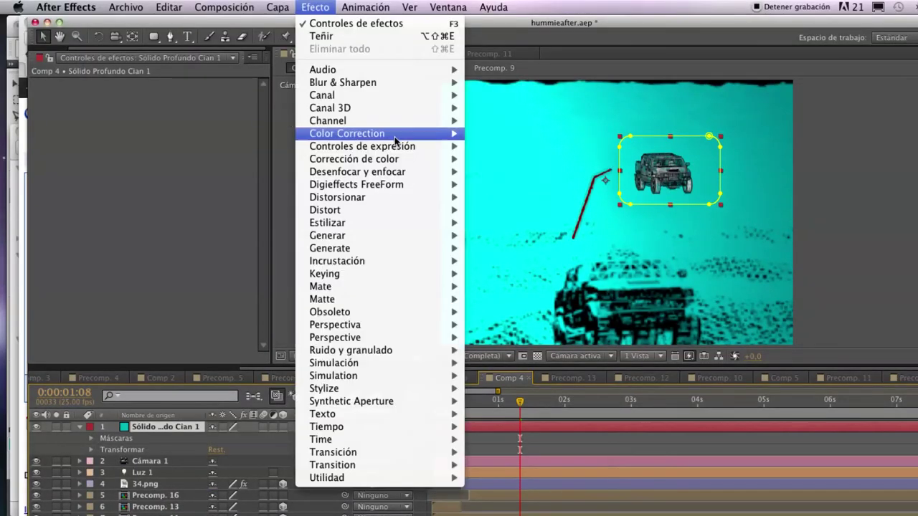
pyautogui.moveTo(394, 148)
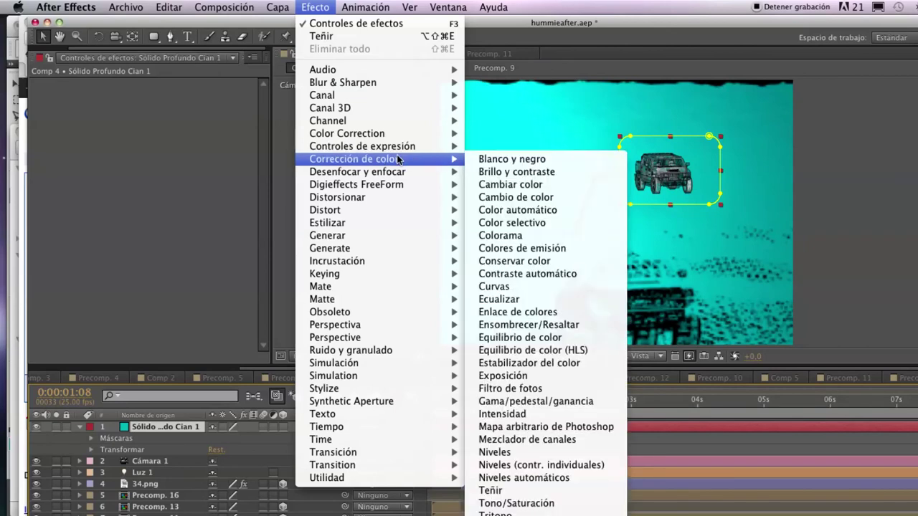
pyautogui.click(563, 491)
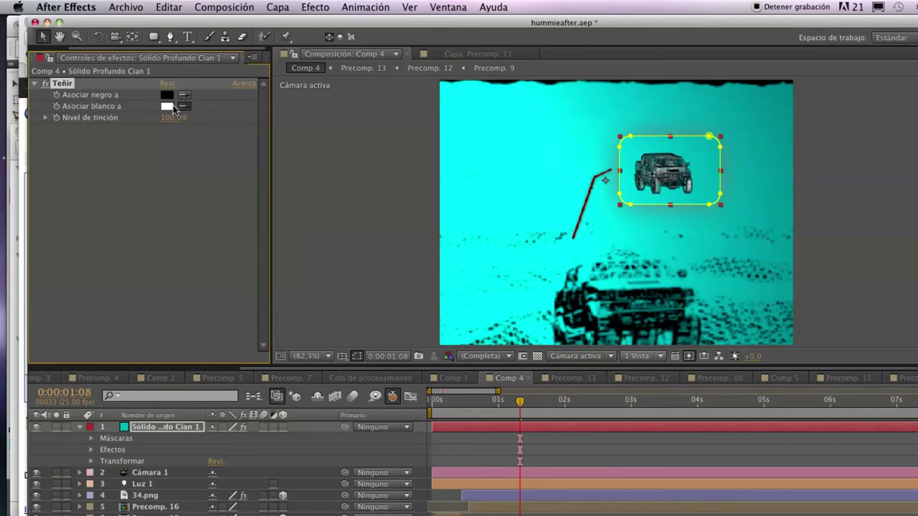
pyautogui.click(170, 105)
pyautogui.click(406, 164)
pyautogui.click(432, 121)
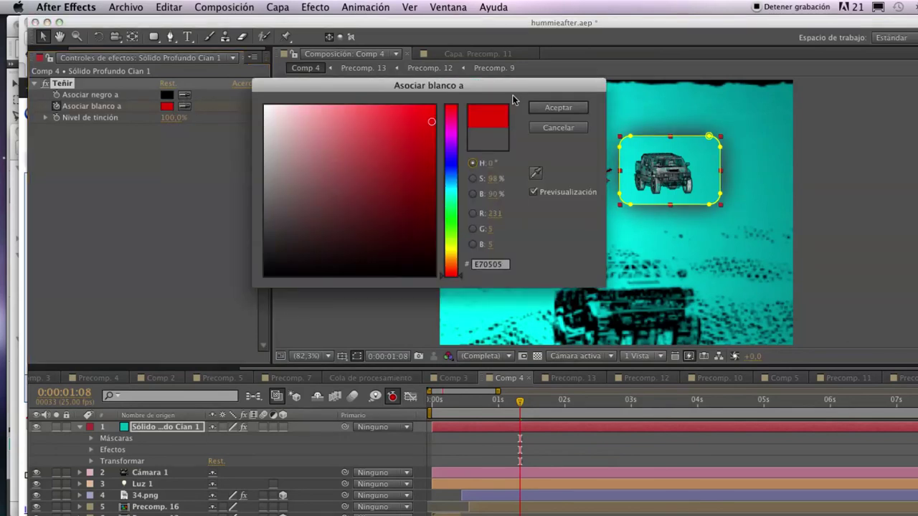
pyautogui.click(537, 108)
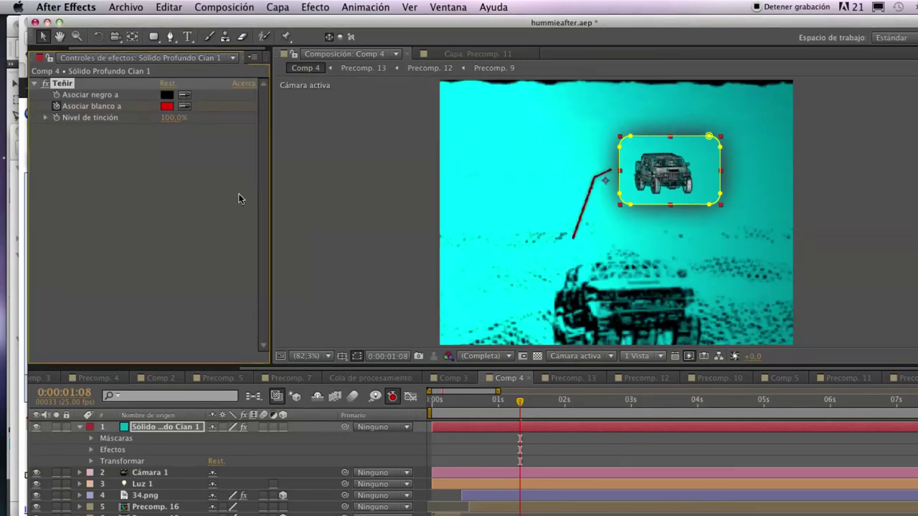
pyautogui.click(361, 249)
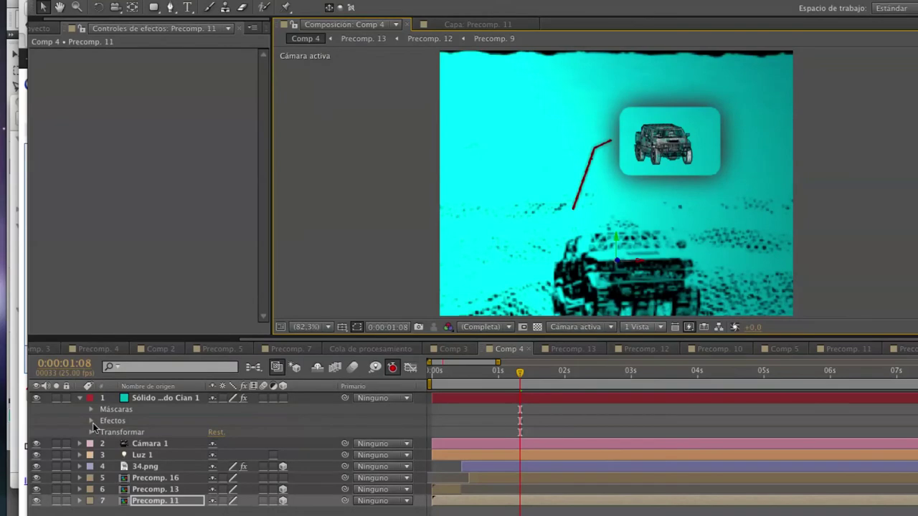
# Reduce the feather of Máscara 1 on the cyan solid to 27 pixels.
pyautogui.click(91, 409)
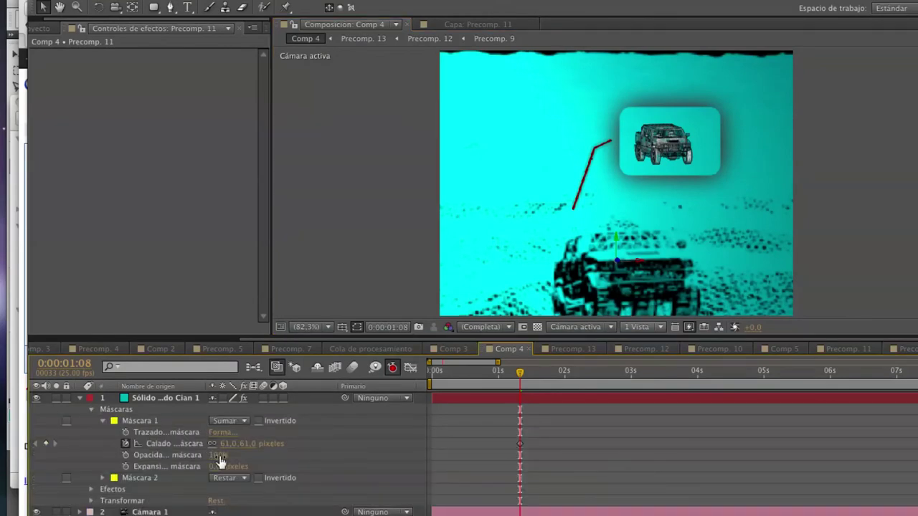
pyautogui.moveTo(223, 444); pyautogui.dragTo(203, 442)
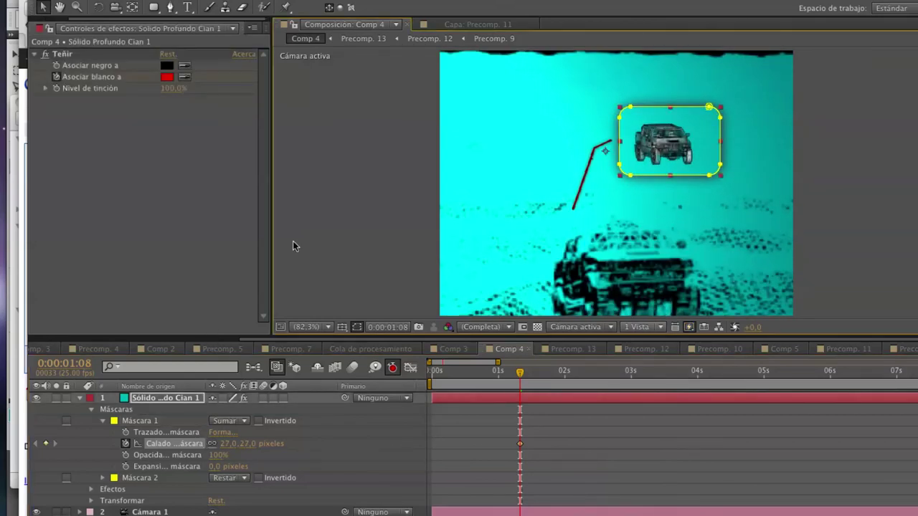
pyautogui.click(470, 466)
# At 0:00:01:07, enlarge the cyan solid to about 156 by 145% and move it to about 286, 229.
pyautogui.moveTo(520, 372)
pyautogui.mouseDown()
pyautogui.moveTo(434, 385)
pyautogui.moveTo(498, 385)
pyautogui.moveTo(431, 384)
pyautogui.moveTo(517, 375)
pyautogui.mouseUp()
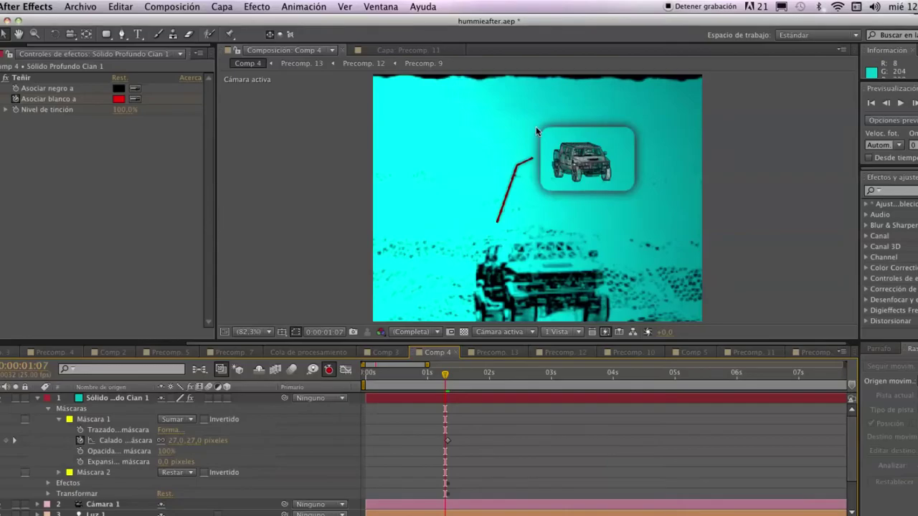
pyautogui.click(554, 188)
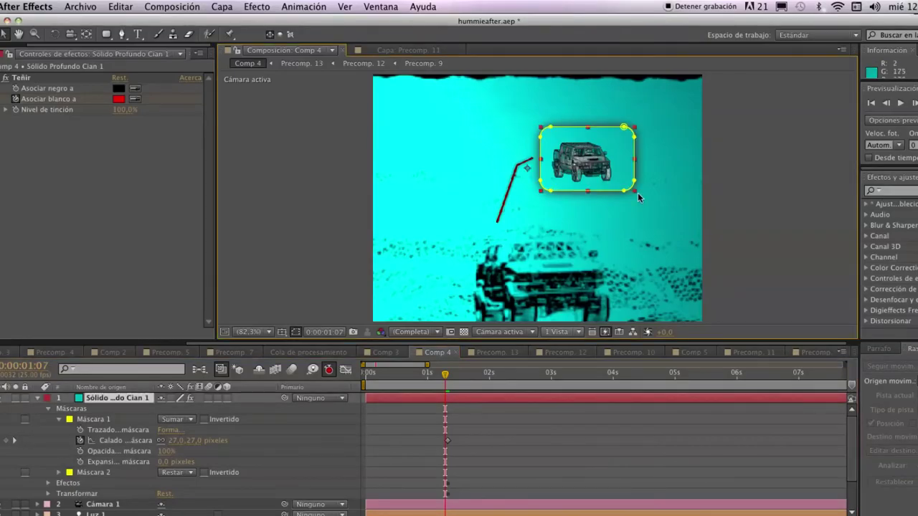
pyautogui.moveTo(639, 194); pyautogui.dragTo(693, 205)
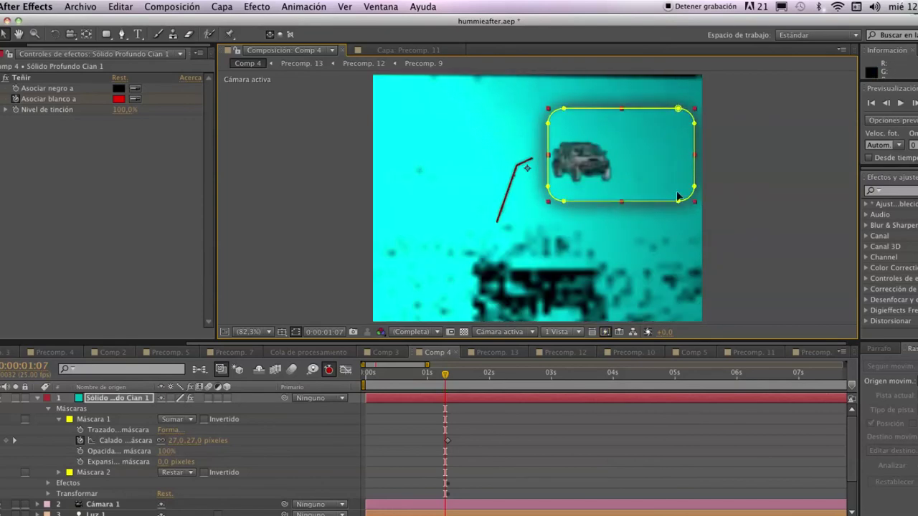
pyautogui.moveTo(588, 114); pyautogui.dragTo(582, 141)
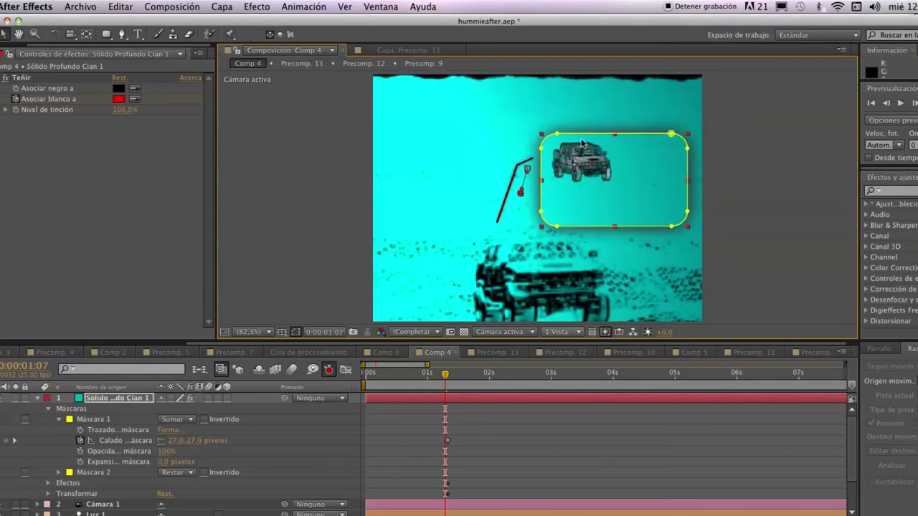
# Remove the mask feather, Posición and Escala keyframes from the cyan solid layer.
pyautogui.click(47, 495)
pyautogui.scroll(-1, 47, 500)
pyautogui.moveTo(460, 506); pyautogui.dragTo(430, 405)
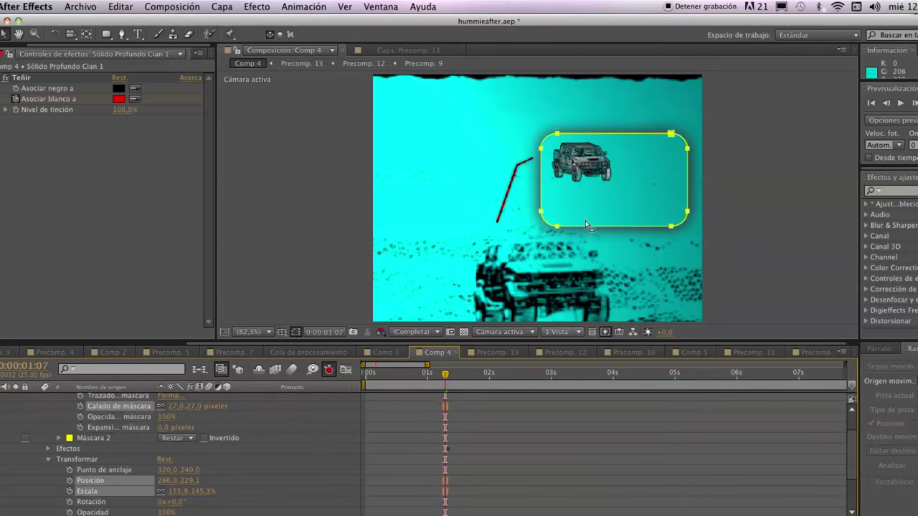
pyautogui.click(690, 148)
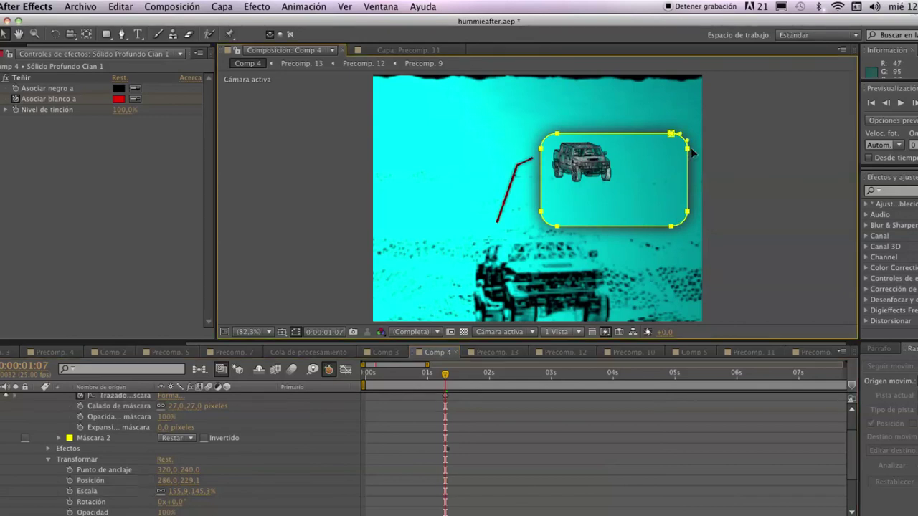
pyautogui.press('super+z')
pyautogui.moveTo(671, 134); pyautogui.dragTo(677, 127)
pyautogui.press('super+z')
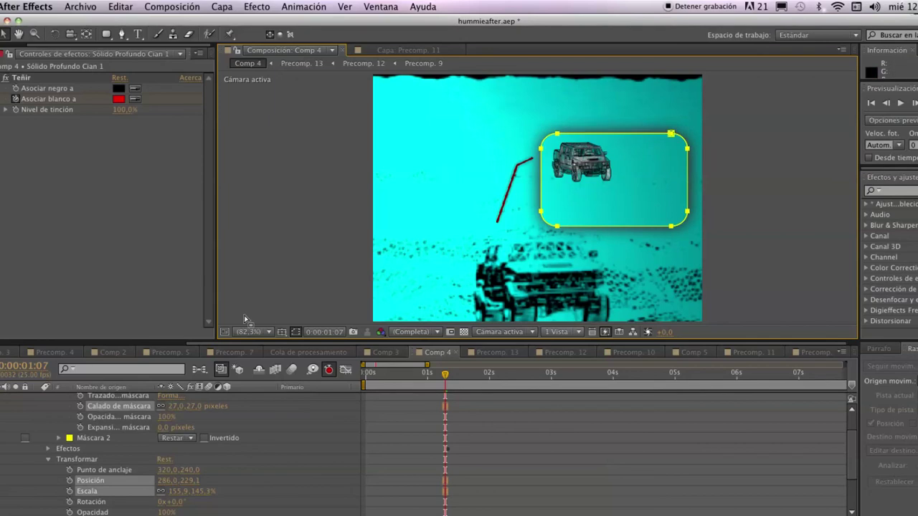
# Enlarge the cyan solid's rounded frame to 160 by 172% scale and position it at about 287, 247.
pyautogui.scroll(2, 59, 431)
pyautogui.click(48, 410)
pyautogui.click(118, 398)
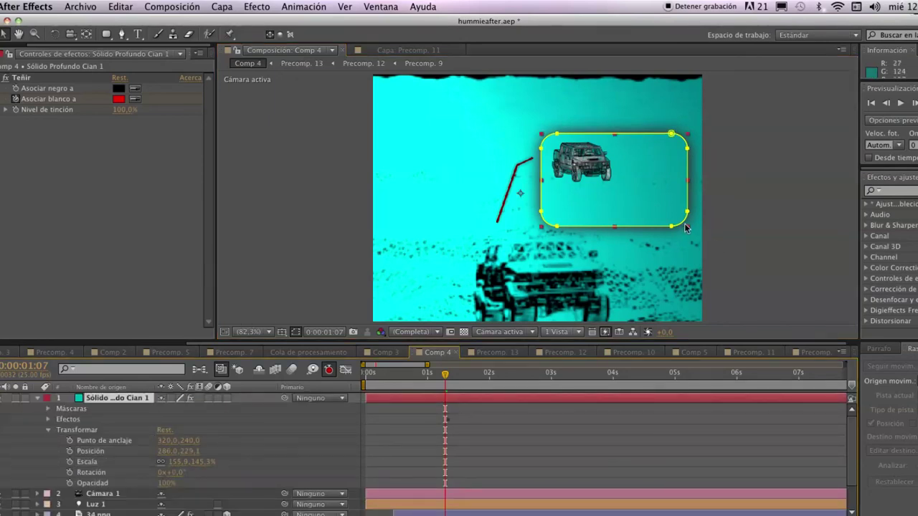
pyautogui.moveTo(686, 231); pyautogui.dragTo(691, 233)
pyautogui.moveTo(585, 135); pyautogui.dragTo(586, 147)
pyautogui.click(584, 244)
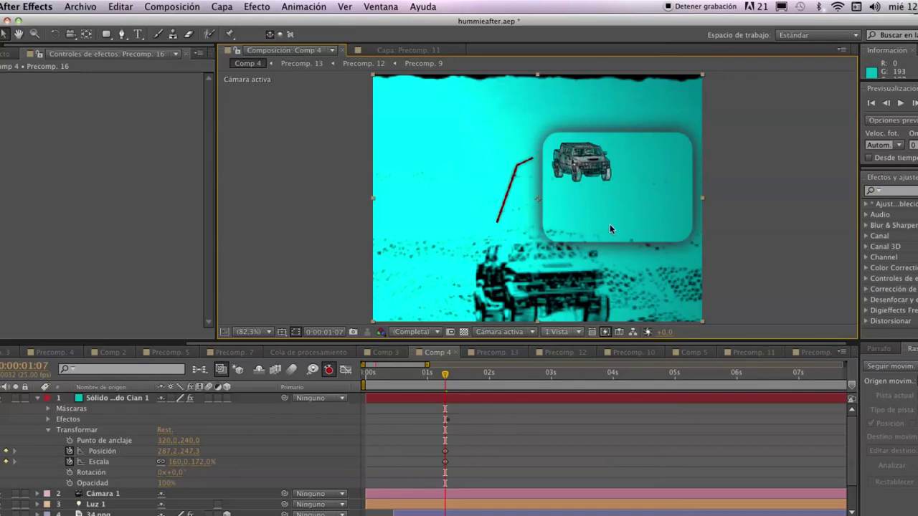
# Preview the Comp 4 animation from near its beginning.
pyautogui.moveTo(444, 373); pyautogui.dragTo(377, 380)
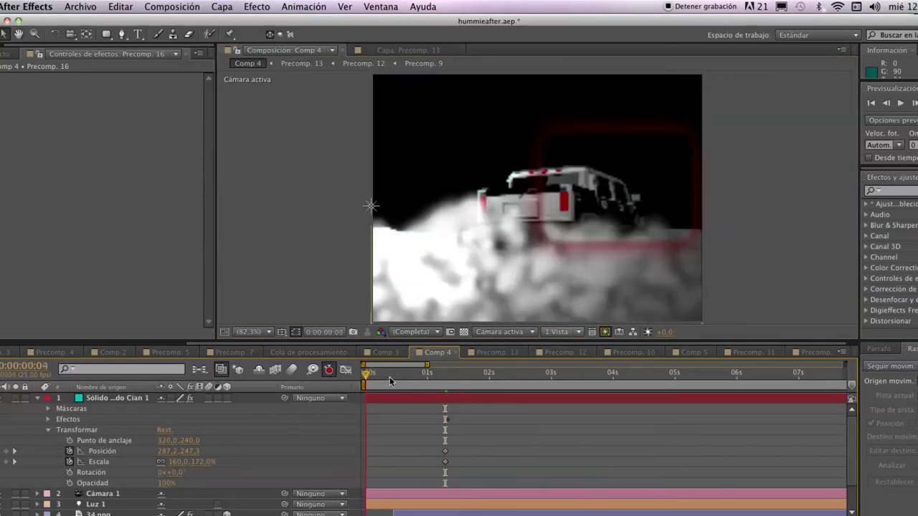
pyautogui.press('space')
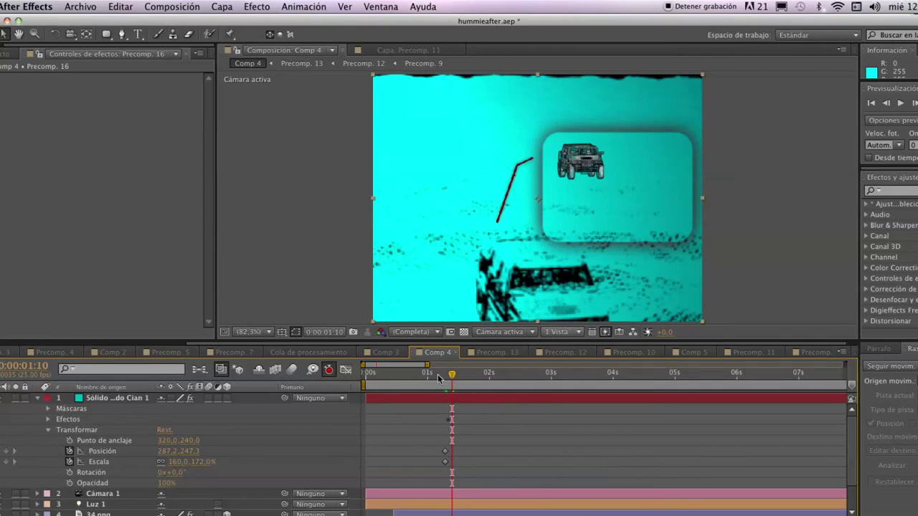
# Delete the cyan solid's Posición and Escala keyframes near 0:00:01:07.
pyautogui.moveTo(451, 376)
pyautogui.mouseDown()
pyautogui.moveTo(434, 377)
pyautogui.moveTo(448, 375)
pyautogui.mouseUp()
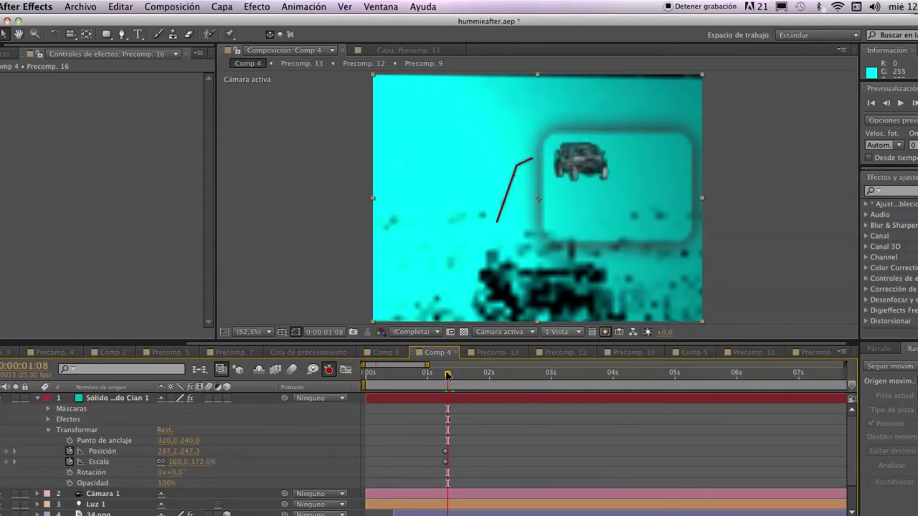
pyautogui.click(183, 452)
pyautogui.click(170, 450)
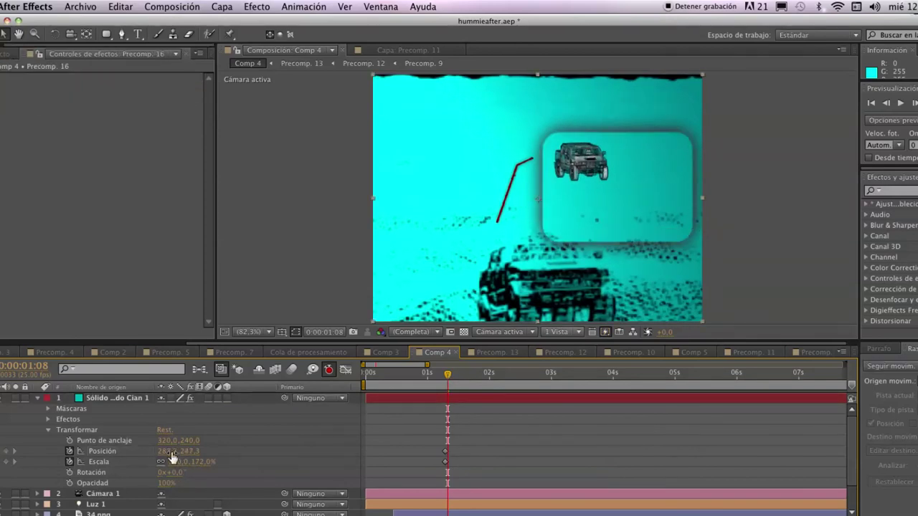
pyautogui.moveTo(443, 448); pyautogui.dragTo(462, 467)
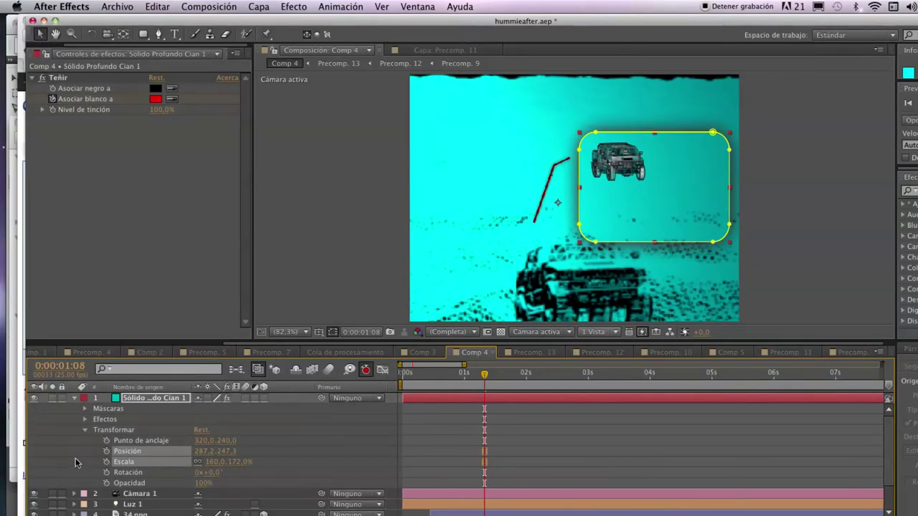
pyautogui.click(106, 451)
pyautogui.click(108, 462)
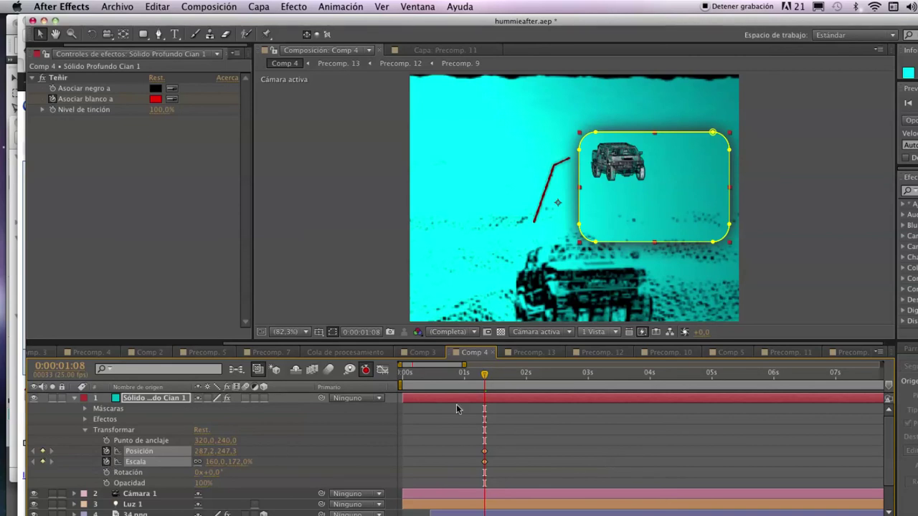
pyautogui.moveTo(486, 378); pyautogui.dragTo(486, 378)
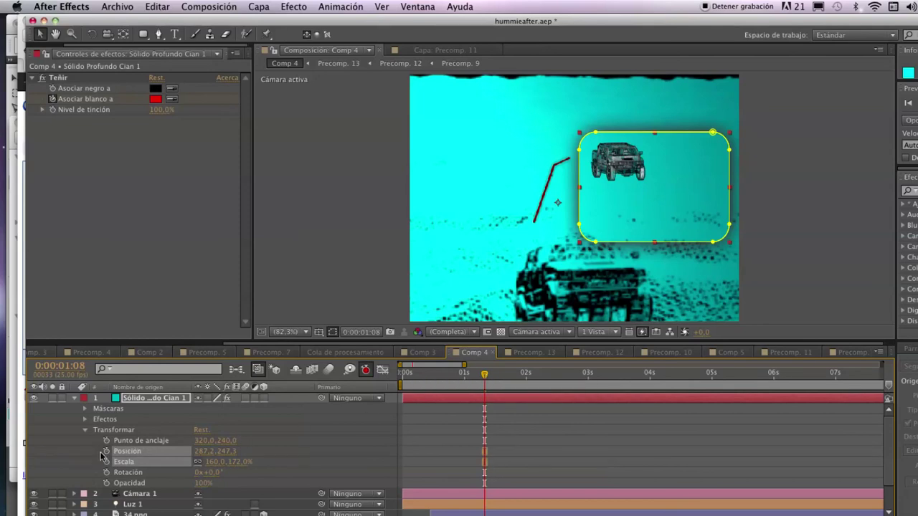
# Add Posición and Escala keyframes to the cyan solid at 0:00:00:23.
pyautogui.moveTo(485, 374); pyautogui.dragTo(459, 378)
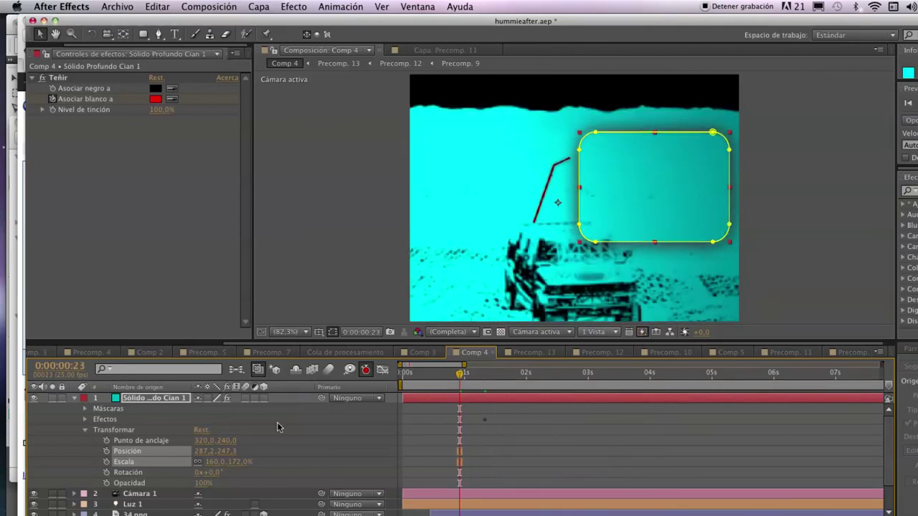
pyautogui.click(105, 451)
pyautogui.click(106, 461)
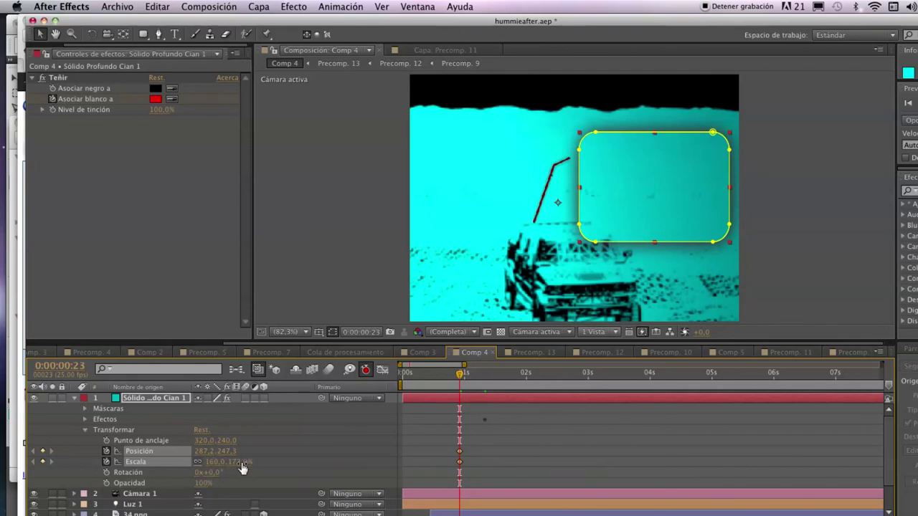
pyautogui.moveTo(240, 467); pyautogui.dragTo(147, 470)
# Center the cyan solid's anchor point inside its rounded mask at about 432, 220 and move the frame to about 460, 139.
pyautogui.doubleClick(558, 206)
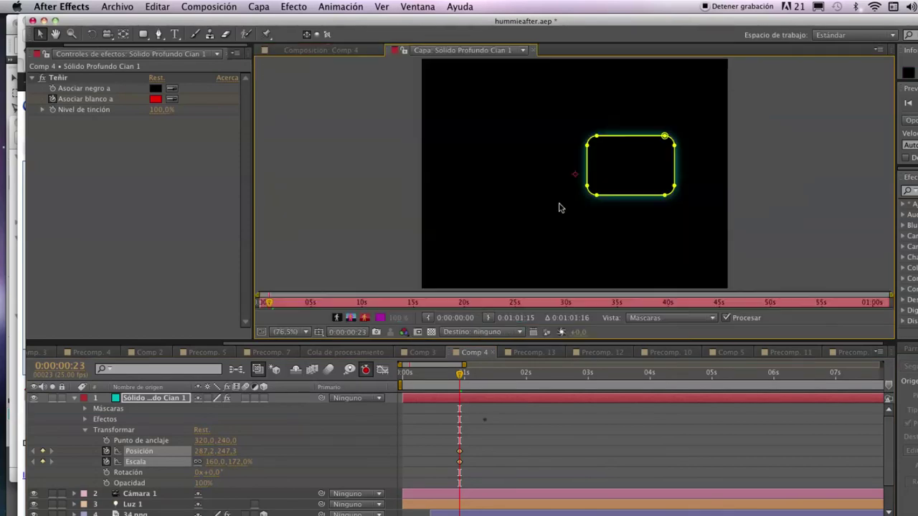
pyautogui.moveTo(577, 174); pyautogui.dragTo(629, 165)
pyautogui.click(321, 50)
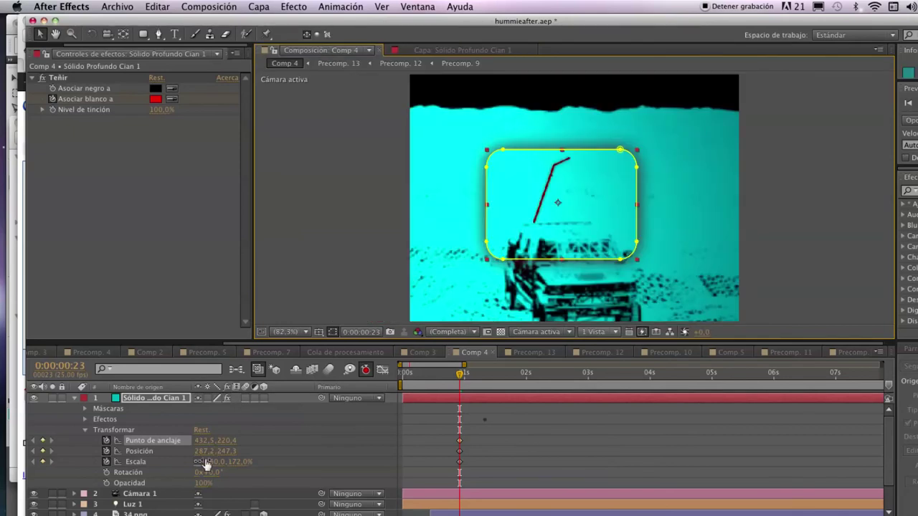
pyautogui.click(106, 452)
pyautogui.moveTo(534, 181); pyautogui.dragTo(612, 124)
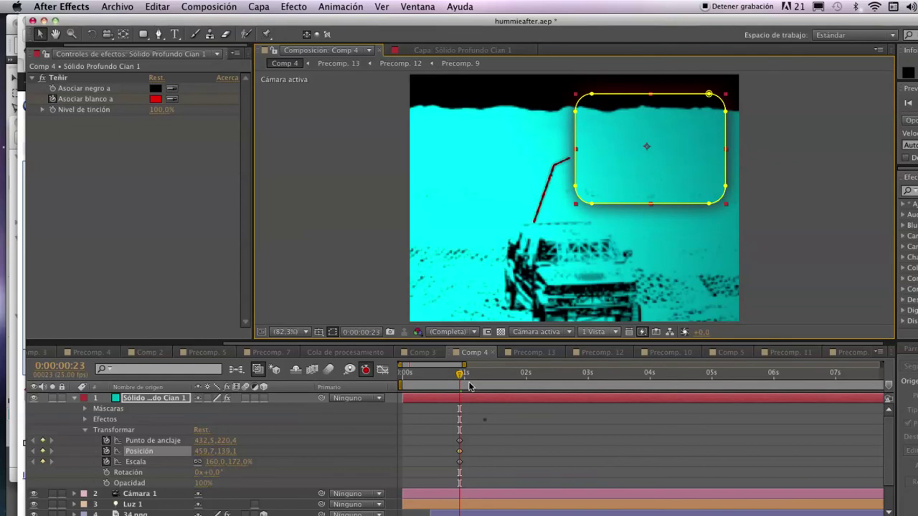
# Replace the cyan solid's Escala keyframe with one of about 6.5 by 7% at 0:00:00:23 and enlarge it to about 149 by 160% at 0:00:01:04.
pyautogui.moveTo(464, 386)
pyautogui.mouseDown()
pyautogui.moveTo(404, 382)
pyautogui.moveTo(474, 381)
pyautogui.moveTo(460, 381)
pyautogui.mouseUp()
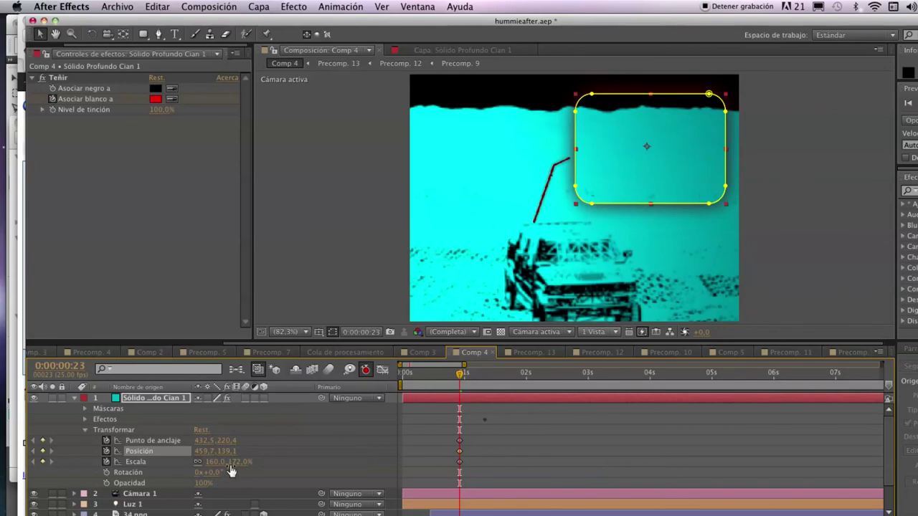
pyautogui.click(459, 463)
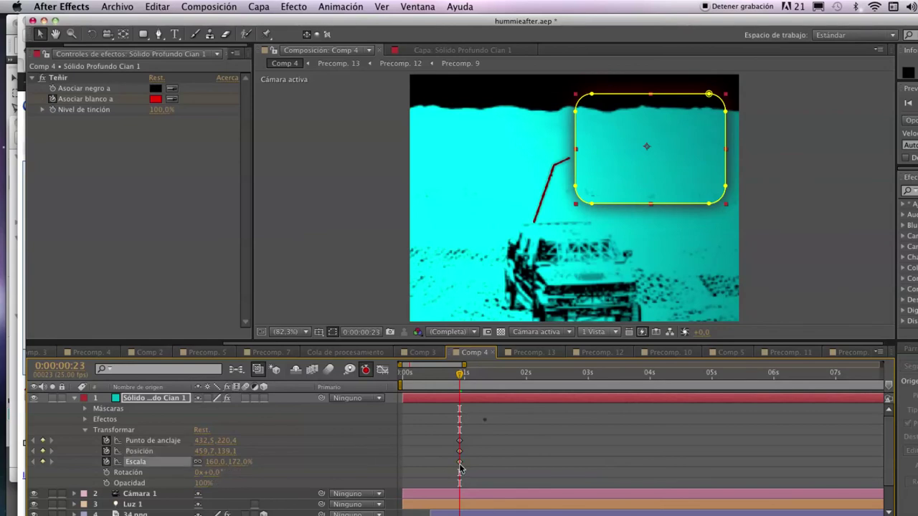
pyautogui.press('Delete')
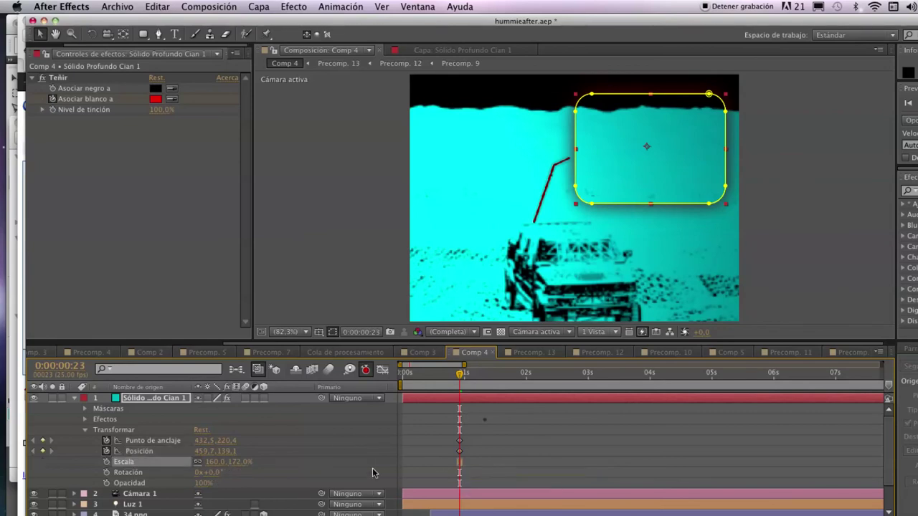
pyautogui.click(106, 462)
pyautogui.moveTo(228, 462); pyautogui.dragTo(134, 462)
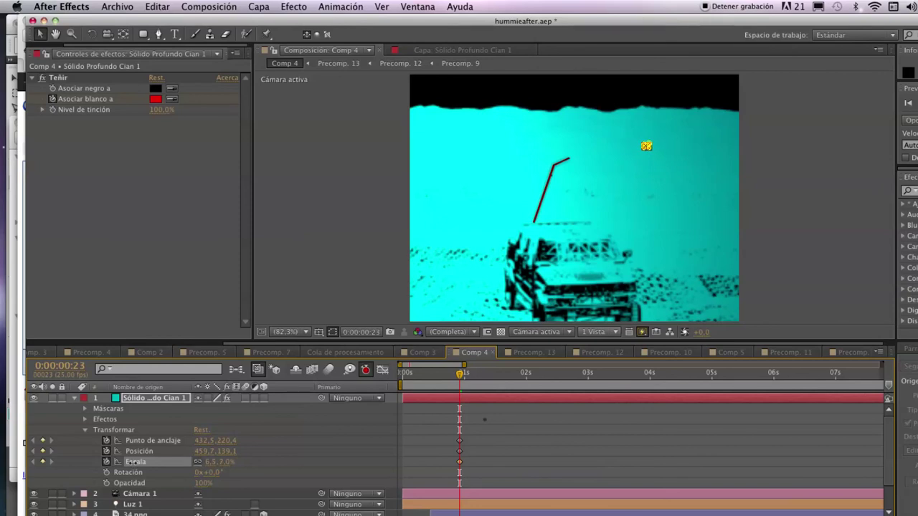
pyautogui.moveTo(459, 380)
pyautogui.mouseDown()
pyautogui.moveTo(482, 380)
pyautogui.moveTo(473, 381)
pyautogui.mouseUp()
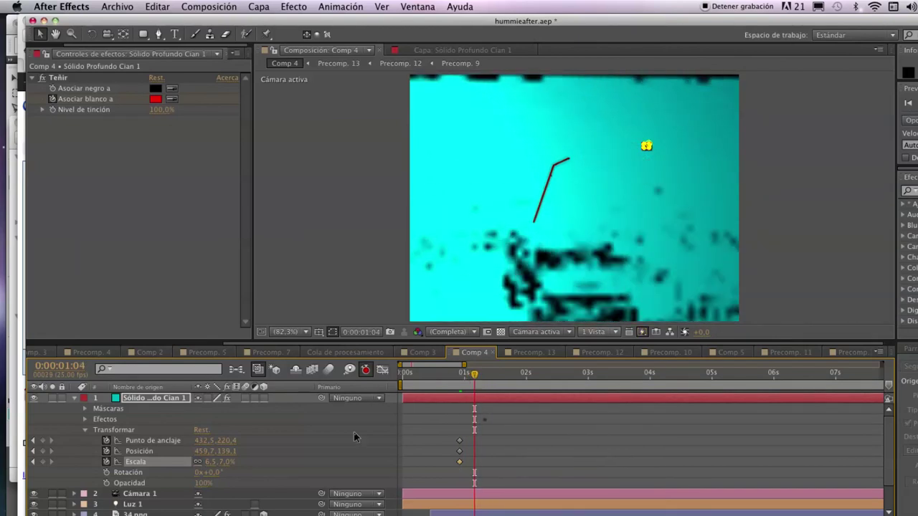
pyautogui.moveTo(220, 464); pyautogui.dragTo(306, 452)
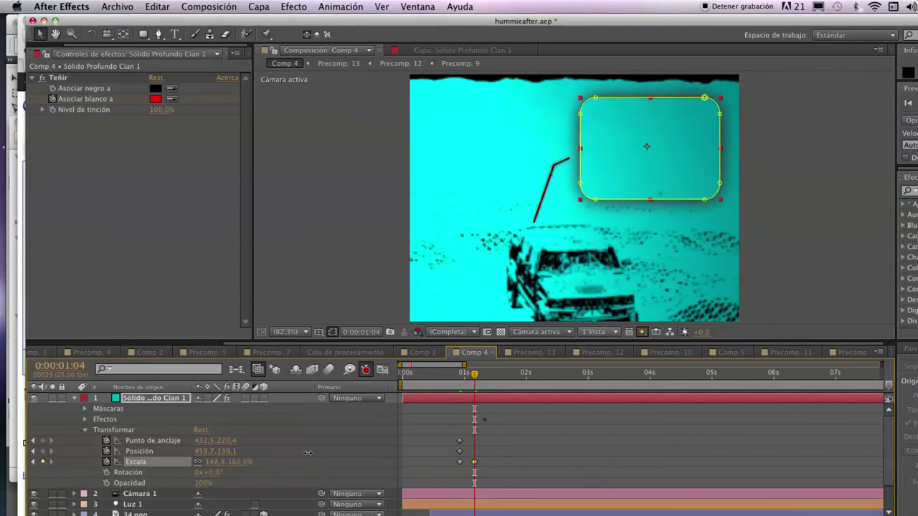
pyautogui.moveTo(475, 380)
pyautogui.mouseDown()
pyautogui.moveTo(453, 378)
pyautogui.moveTo(542, 375)
pyautogui.moveTo(449, 378)
pyautogui.moveTo(485, 380)
pyautogui.moveTo(469, 379)
pyautogui.mouseUp()
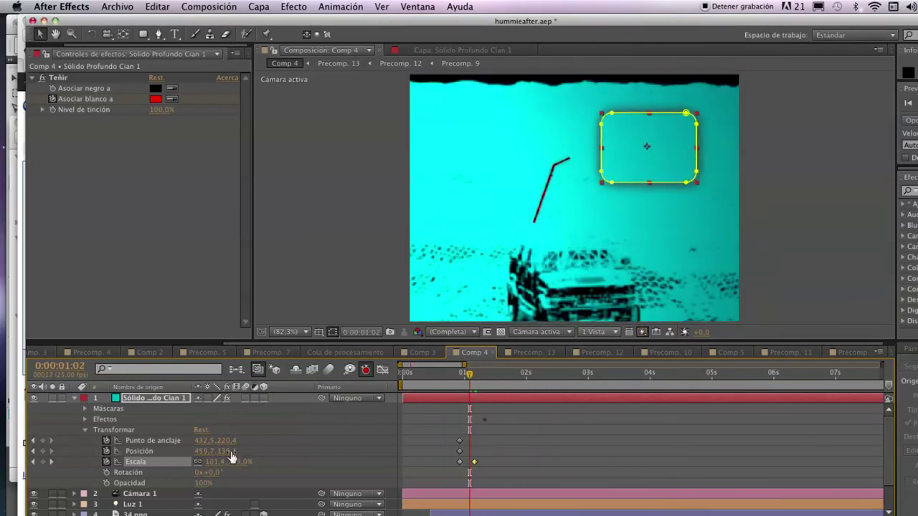
pyautogui.click(108, 483)
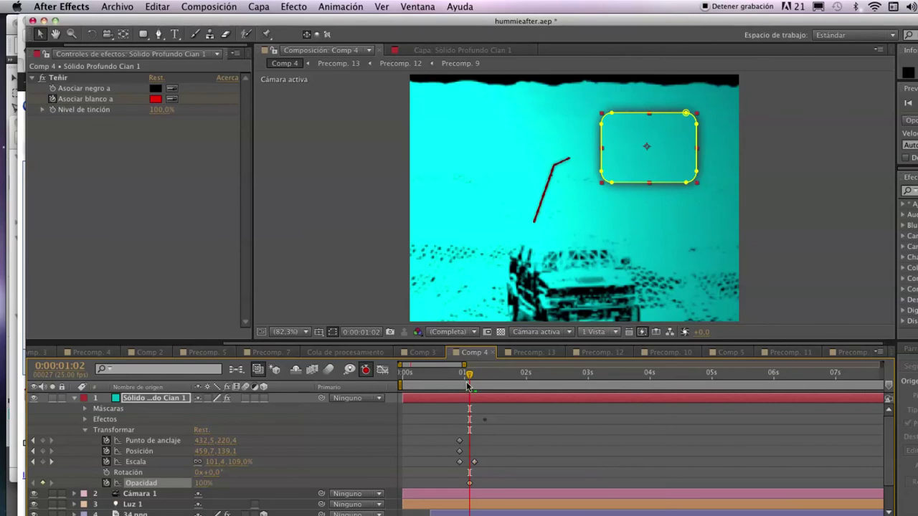
pyautogui.moveTo(469, 375); pyautogui.dragTo(460, 379)
pyautogui.press('super+z')
# Fade in the cyan solid by keyframing Opacidad from a lowered value at 0:00:00:23 to 100% at about 0:00:01:05.
pyautogui.click(107, 483)
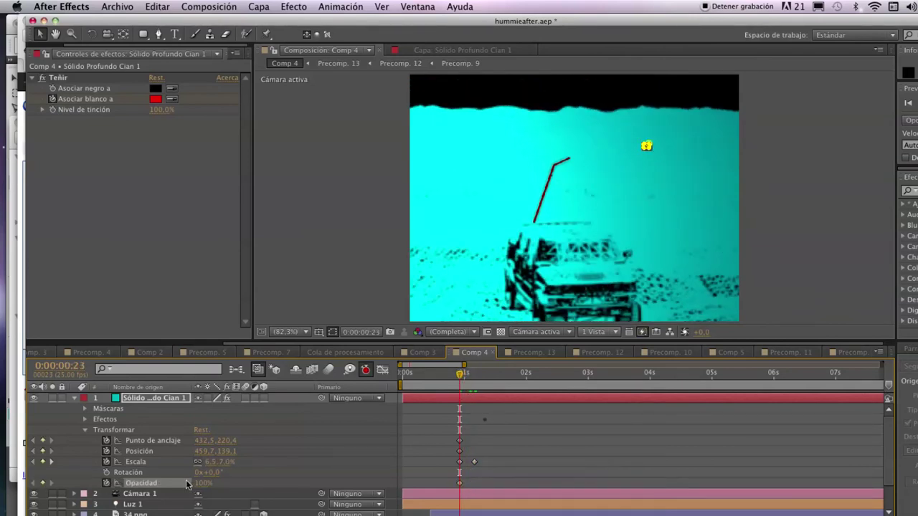
pyautogui.moveTo(203, 483); pyautogui.dragTo(178, 483)
pyautogui.moveTo(462, 375); pyautogui.dragTo(476, 375)
pyautogui.moveTo(197, 486); pyautogui.dragTo(230, 485)
pyautogui.moveTo(468, 374)
pyautogui.mouseDown()
pyautogui.moveTo(455, 374)
pyautogui.moveTo(501, 374)
pyautogui.moveTo(432, 380)
pyautogui.moveTo(483, 380)
pyautogui.mouseUp()
pyautogui.click(375, 235)
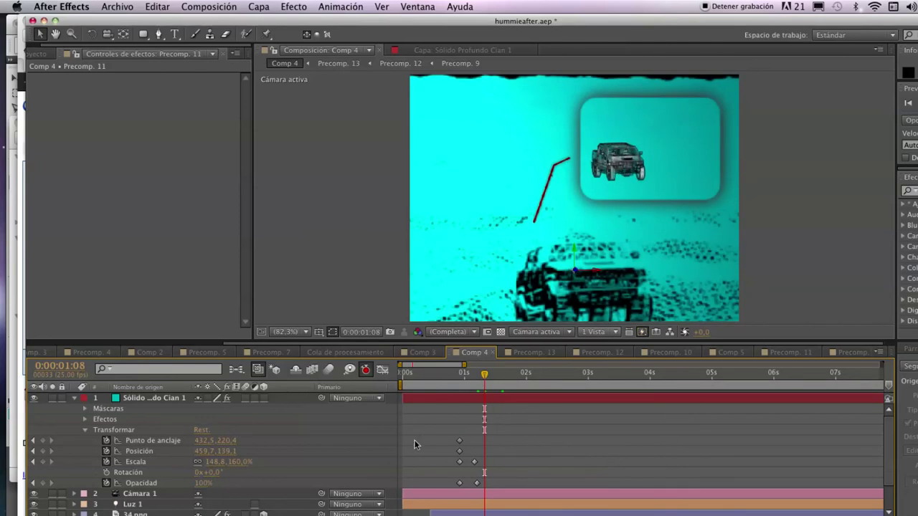
# Collapse the cyan solid's properties and set the Escala of Precomp. 16 to 98% at 0:00:01:08.
pyautogui.click(75, 398)
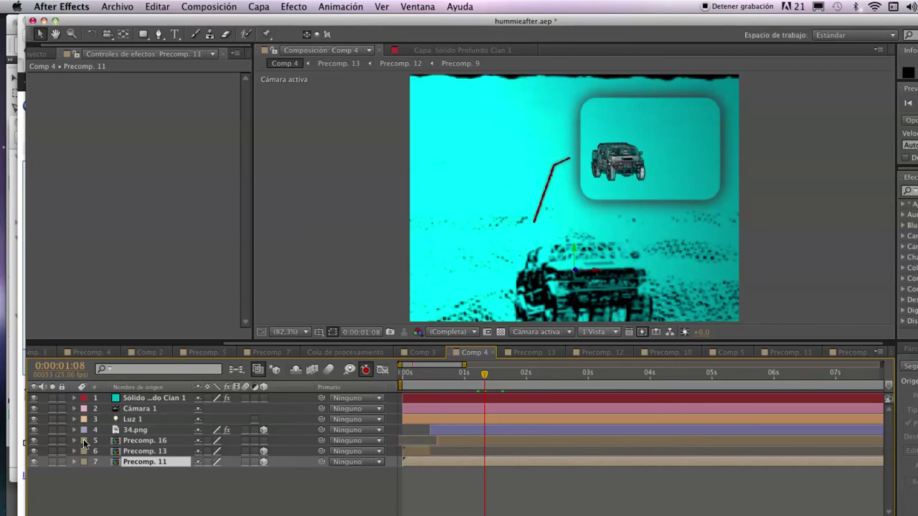
pyautogui.click(76, 441)
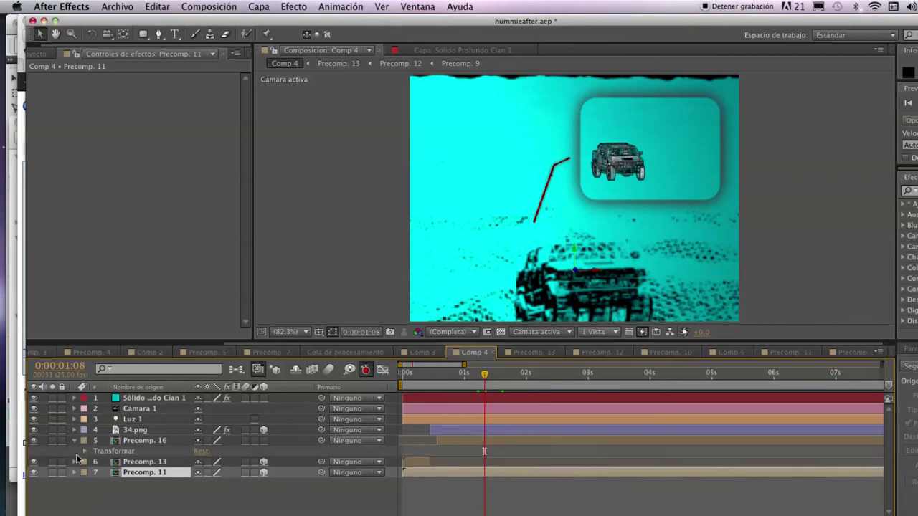
pyautogui.click(84, 451)
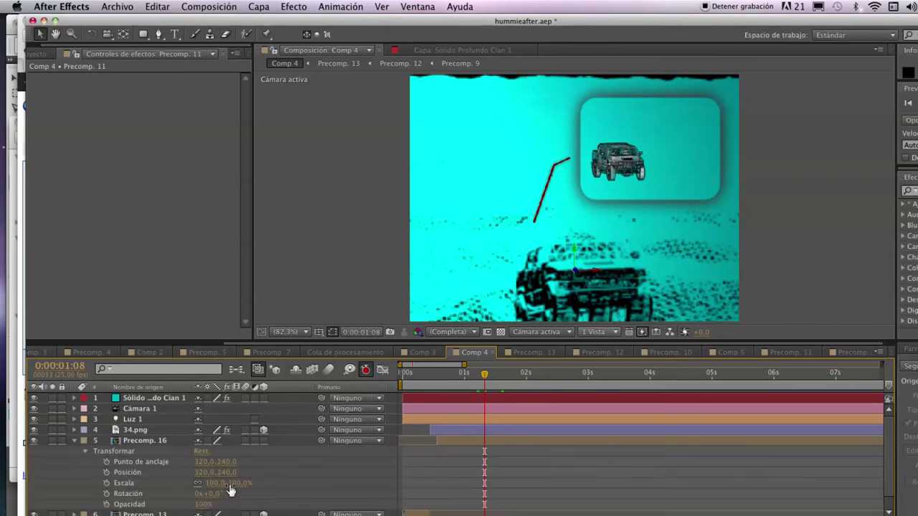
pyautogui.moveTo(230, 490); pyautogui.dragTo(239, 483)
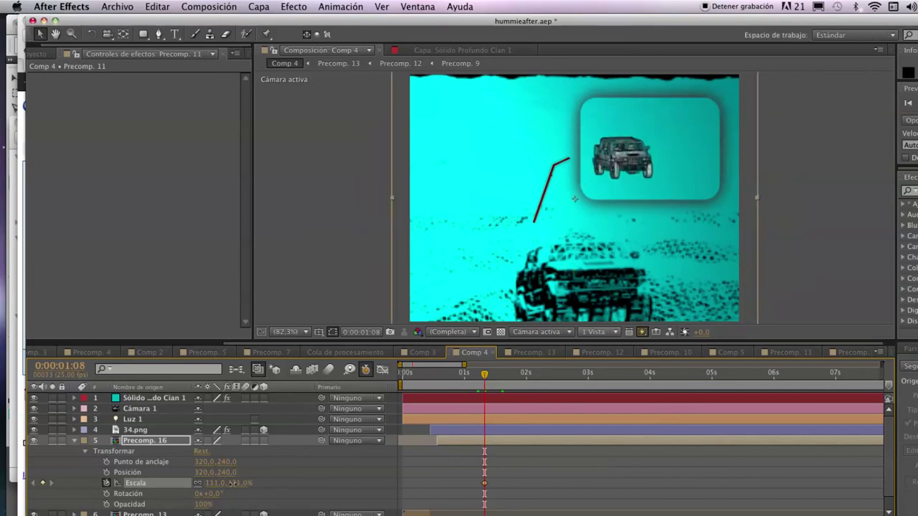
# Open Precomp. 16 to examine the small vehicle's placement, and return to Comp 4.
pyautogui.doubleClick(625, 164)
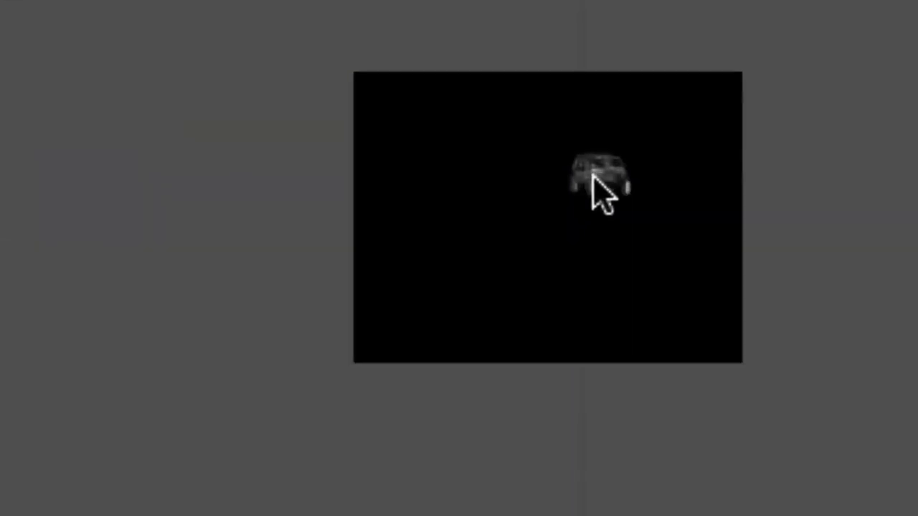
pyautogui.rightClick(584, 186)
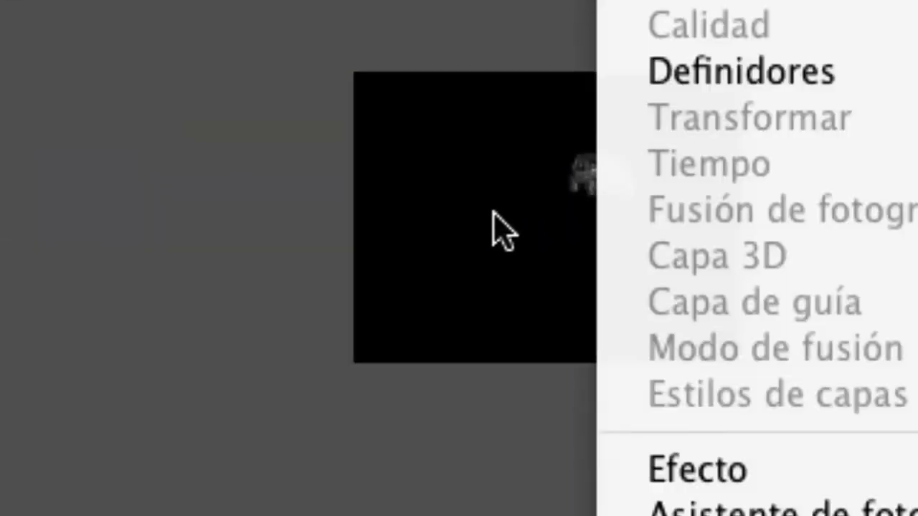
pyautogui.rightClick(499, 214)
pyautogui.click(194, 170)
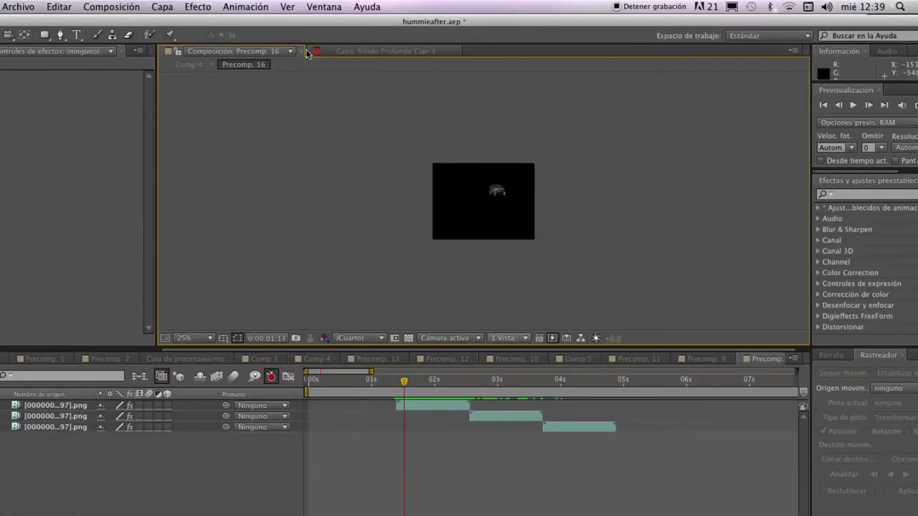
pyautogui.click(308, 54)
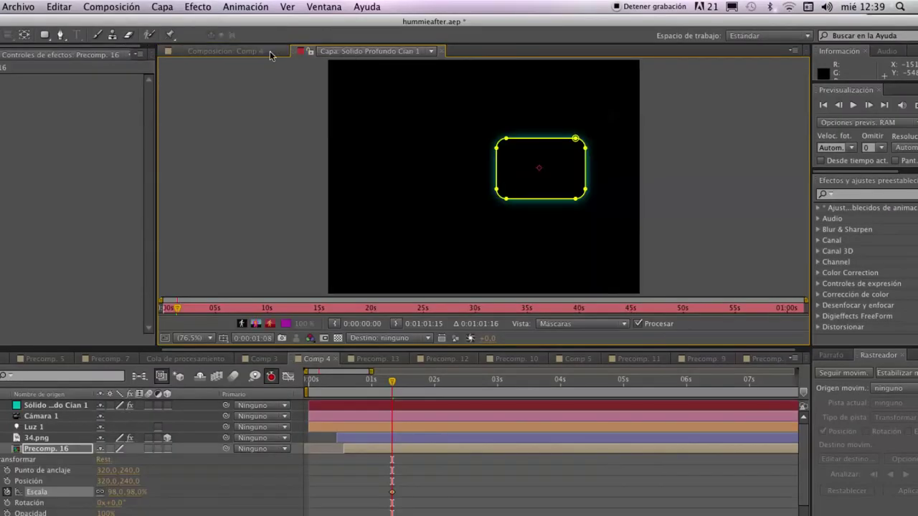
pyautogui.click(272, 54)
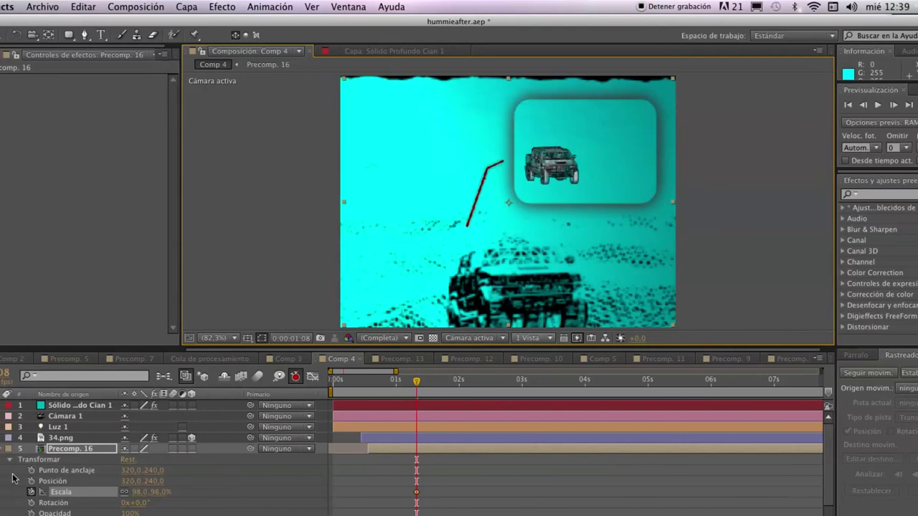
pyautogui.click(77, 449)
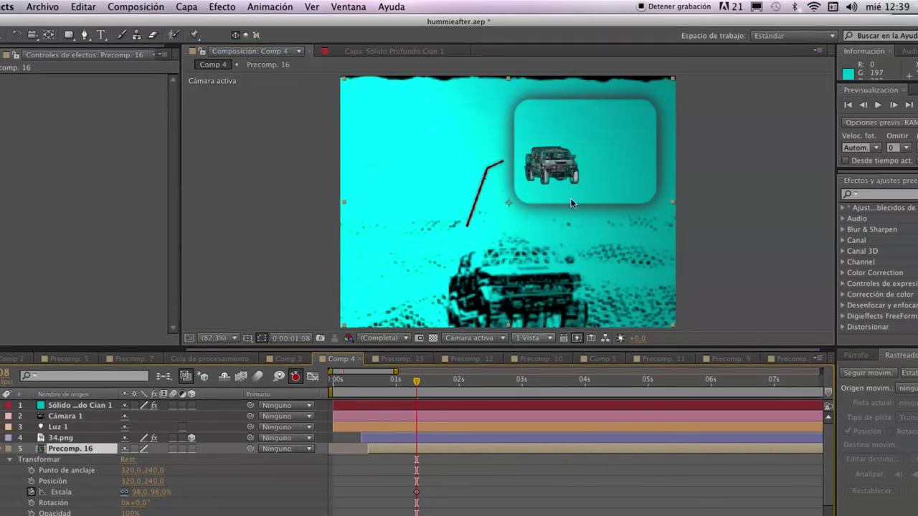
pyautogui.doubleClick(505, 204)
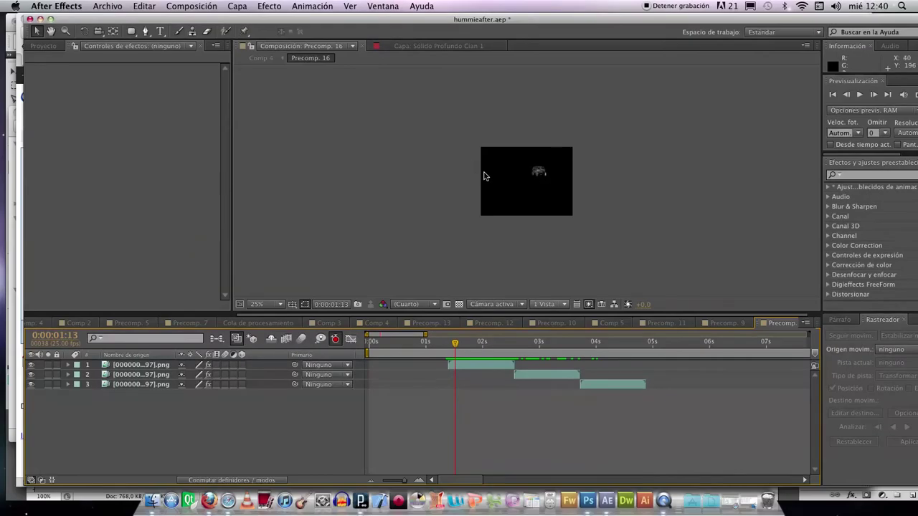
pyautogui.click(406, 46)
pyautogui.click(310, 46)
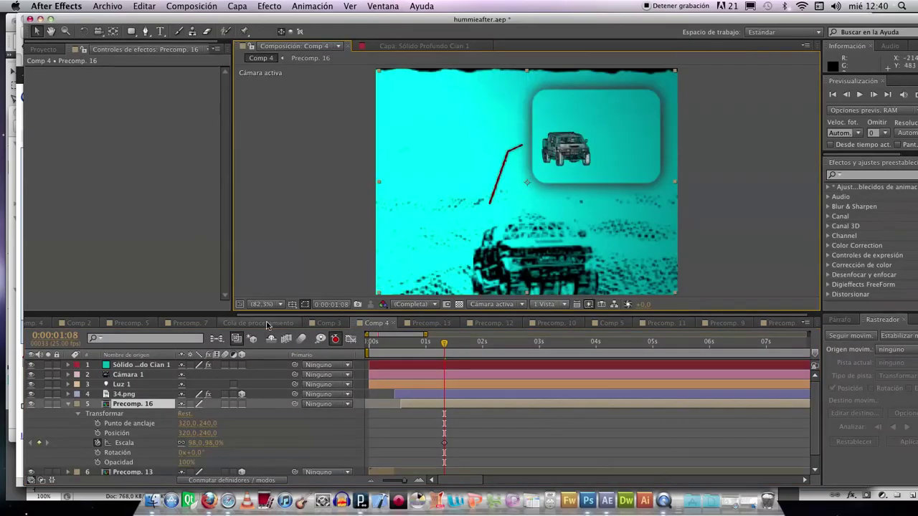
# Set Precomp. 16's anchor point to 424, 175 on the vehicle and move the layer to about 425, 191.
pyautogui.hotkey('alt', 'shift', 'a')
pyautogui.moveTo(170, 427); pyautogui.dragTo(192, 433)
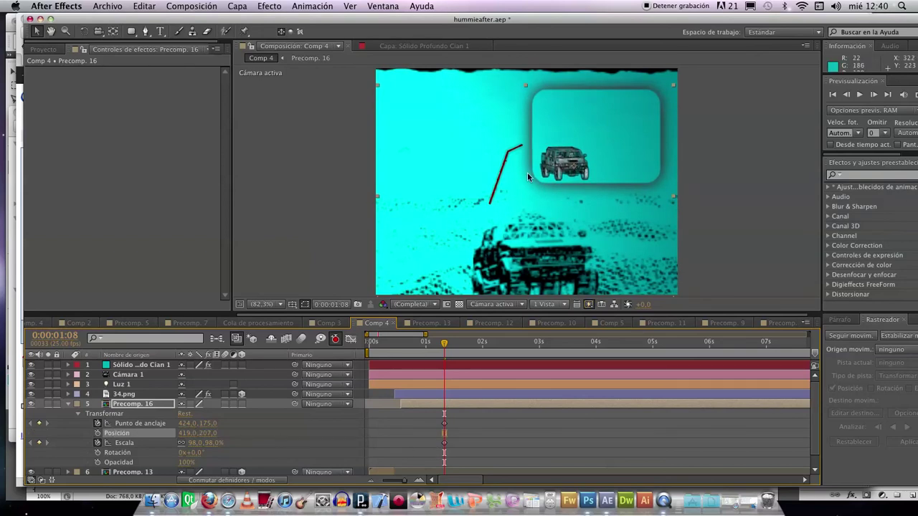
pyautogui.moveTo(563, 170); pyautogui.dragTo(566, 160)
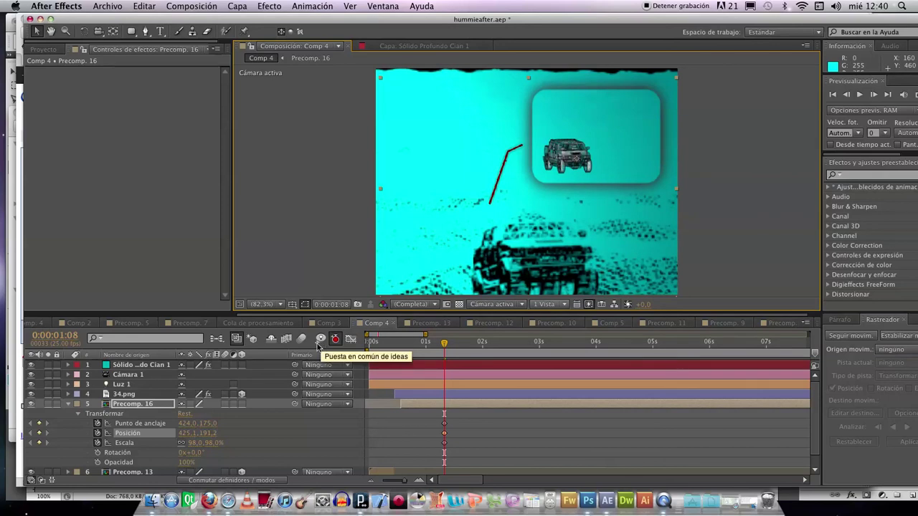
# Keyframe Precomp. 16 from position 367, 227 and 6% Escala at 0:00:01:08 to 419, 204 and 89% at 0:00:01:15, and preview the motion.
pyautogui.moveTo(212, 447)
pyautogui.mouseDown()
pyautogui.moveTo(154, 443)
pyautogui.moveTo(156, 434)
pyautogui.moveTo(211, 434)
pyautogui.mouseUp()
pyautogui.click(179, 432)
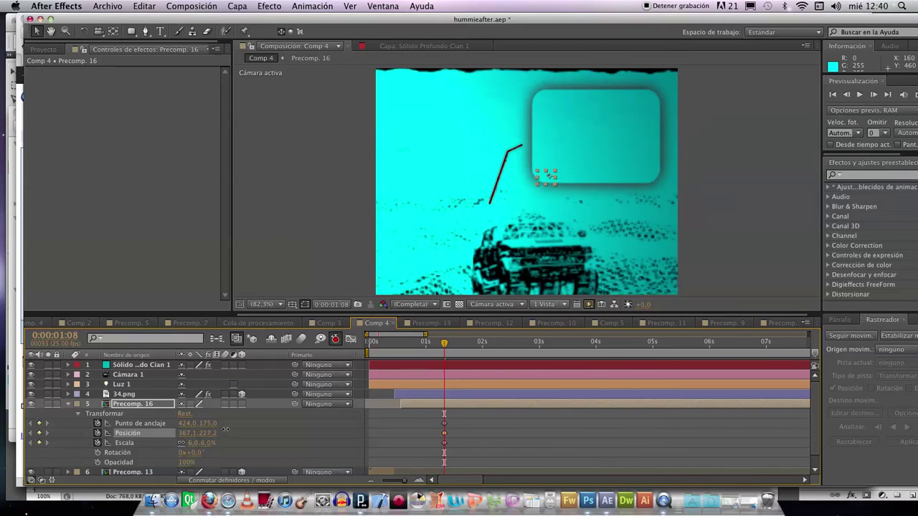
pyautogui.moveTo(450, 344); pyautogui.dragTo(460, 344)
pyautogui.moveTo(202, 443)
pyautogui.mouseDown()
pyautogui.moveTo(243, 445)
pyautogui.moveTo(195, 436)
pyautogui.moveTo(211, 431)
pyautogui.mouseUp()
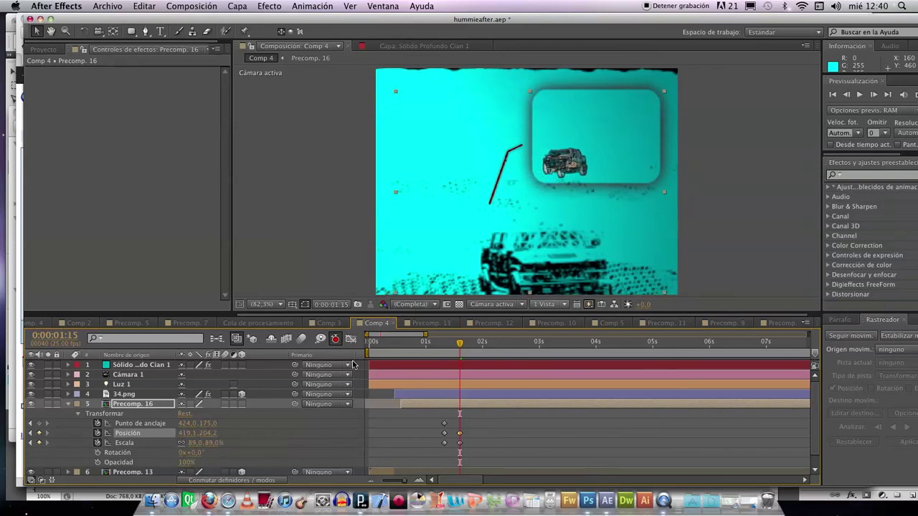
pyautogui.moveTo(460, 345); pyautogui.dragTo(533, 350)
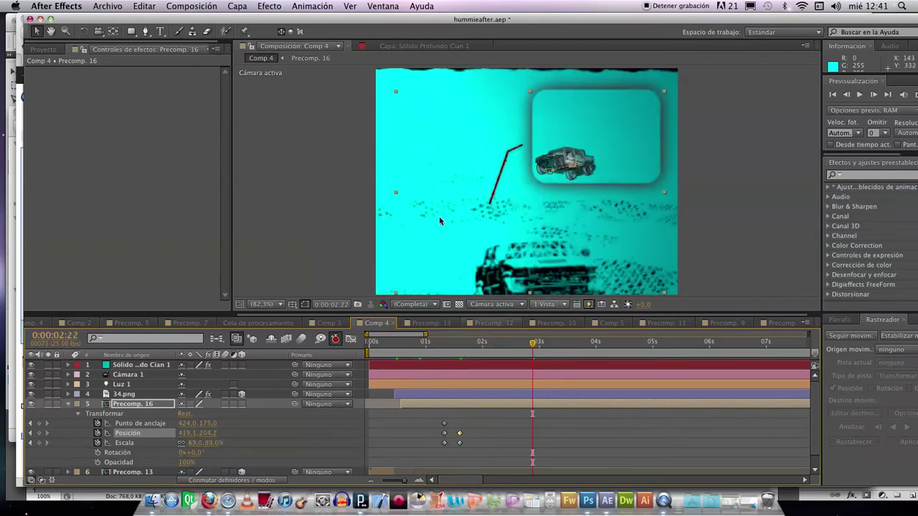
pyautogui.click(353, 163)
pyautogui.moveTo(532, 348); pyautogui.dragTo(494, 349)
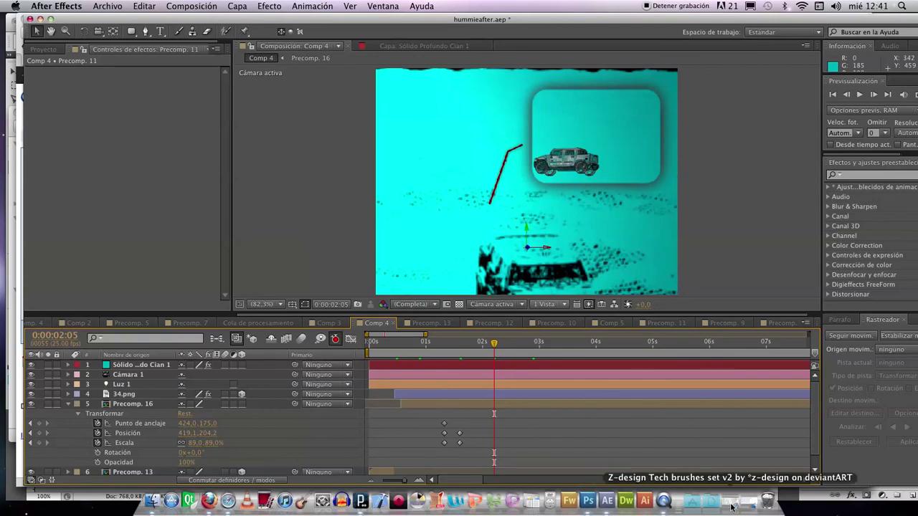
# Switch to Photoshop and, in the high tech document, delete the Fondo layer, add an empty layer and select Capa 1.
pyautogui.click(588, 501)
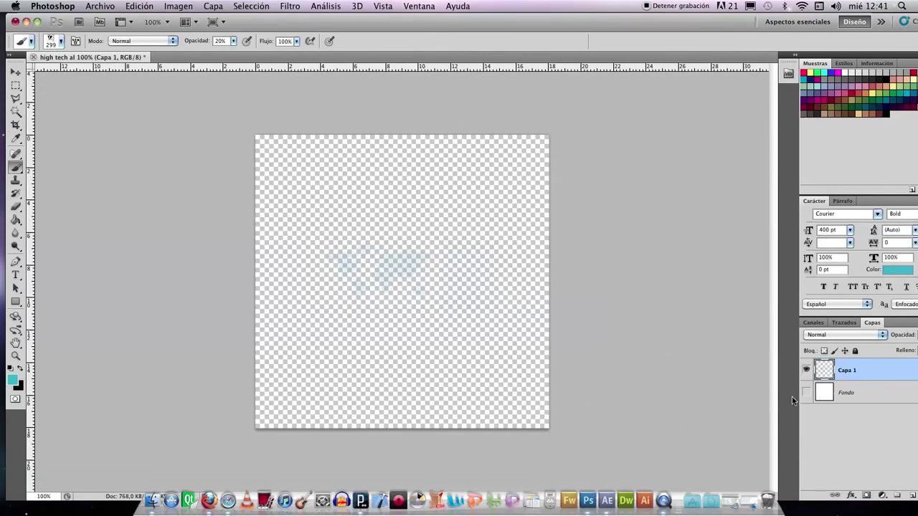
pyautogui.click(828, 395)
pyautogui.press('Delete')
pyautogui.click(912, 496)
pyautogui.press('v')
pyautogui.click(398, 262)
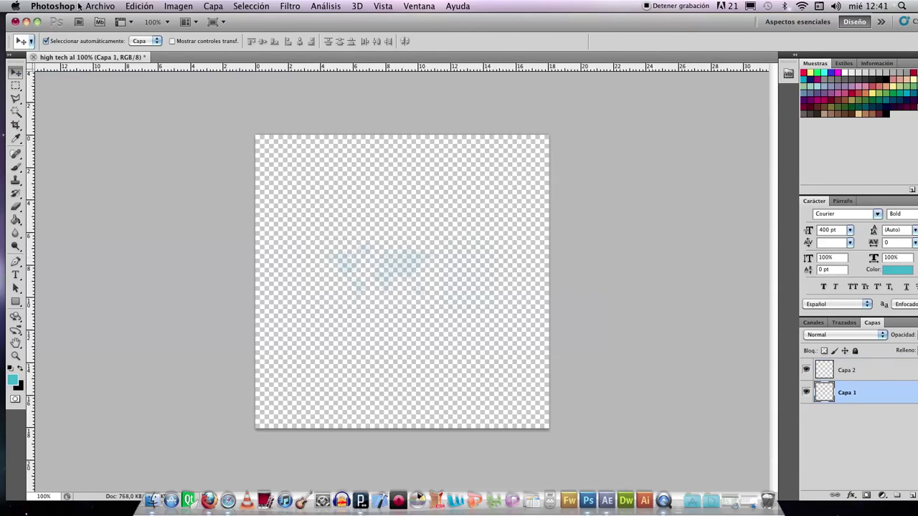
# Create a 512 × 512 pixel document named frame, add an empty layer and select the Fondo layer.
pyautogui.click(101, 5)
pyautogui.click(108, 17)
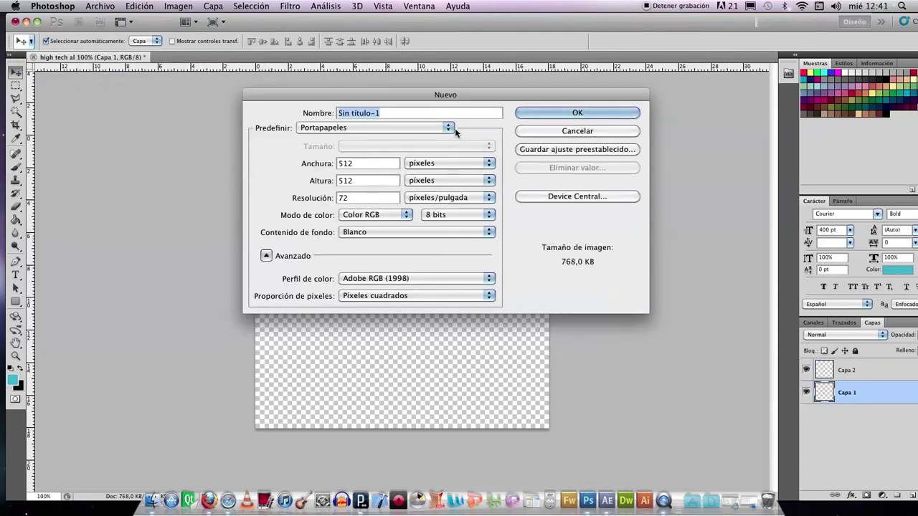
pyautogui.write('frame')
pyautogui.press('Return')
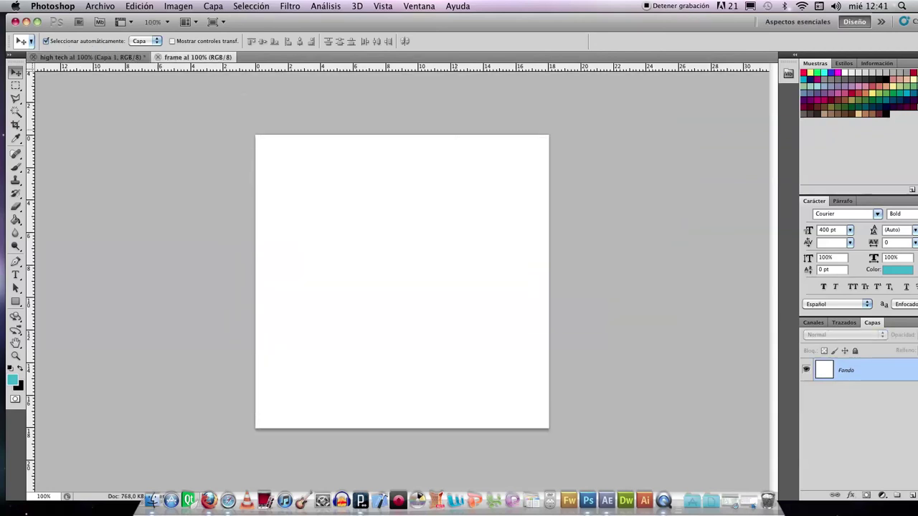
pyautogui.click(910, 497)
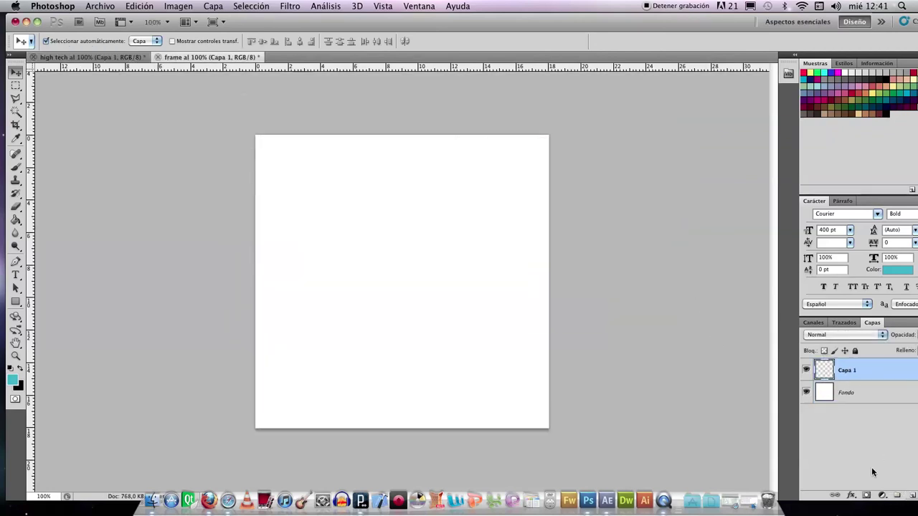
pyautogui.click(816, 391)
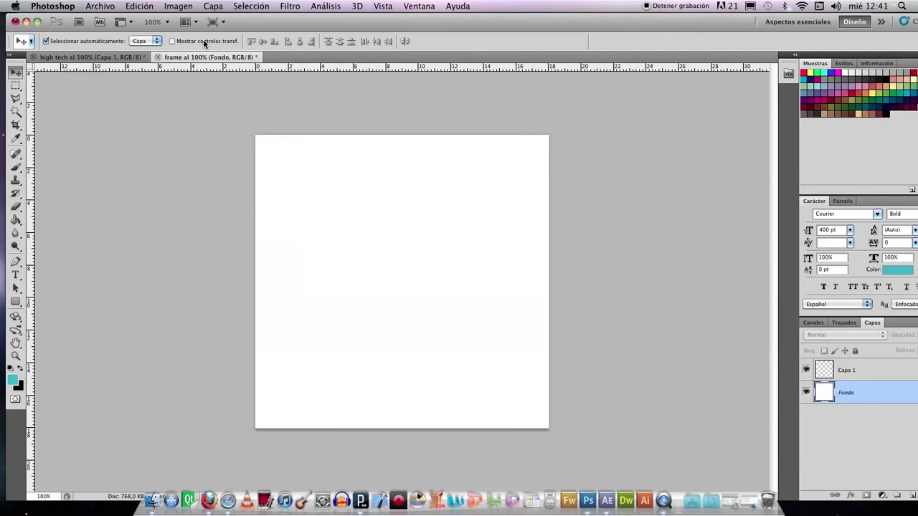
# Browse the Brush tool's presets for a shape suited to a frame.
pyautogui.click(15, 169)
pyautogui.click(61, 42)
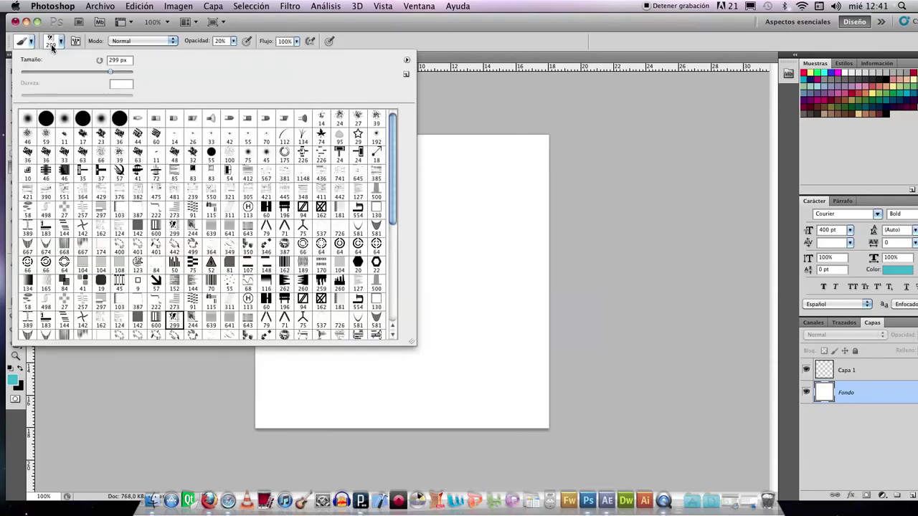
pyautogui.scroll(-5, 246, 255)
pyautogui.scroll(5, 179, 276)
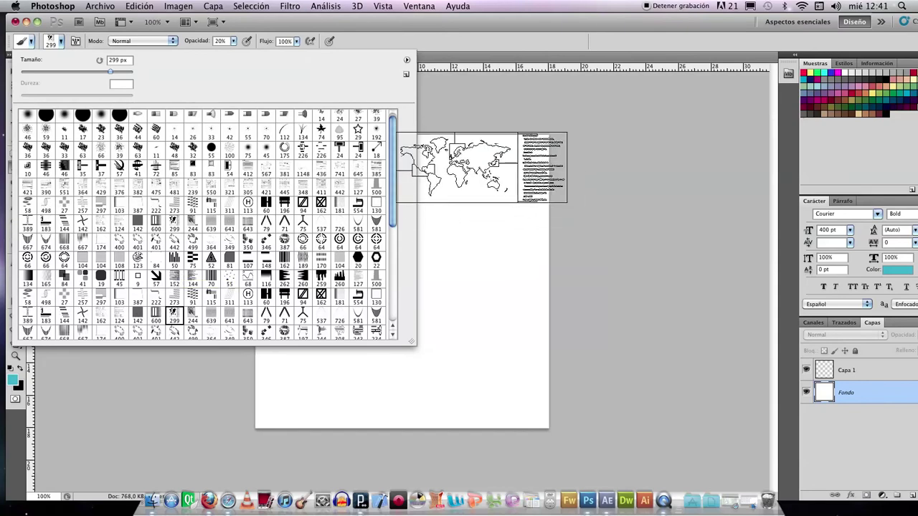
pyautogui.click(633, 143)
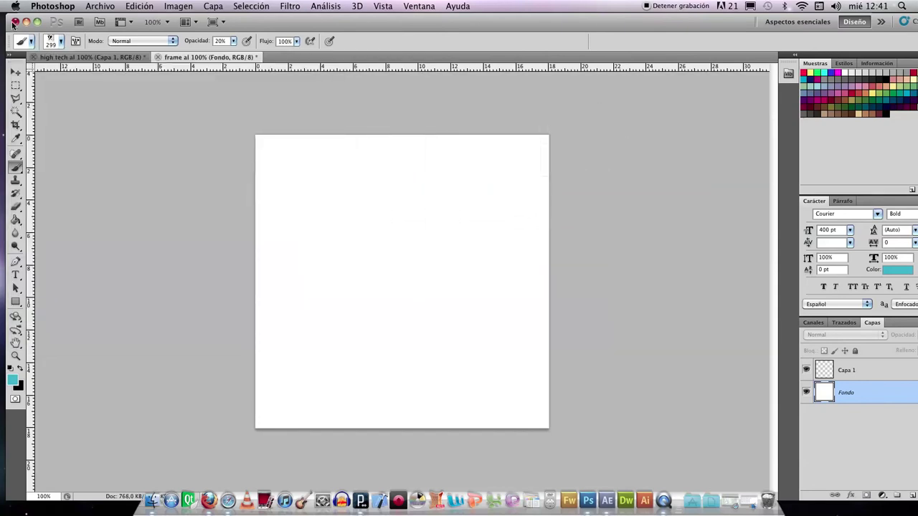
# Quit Photoshop without saving the frame document or the other open changes.
pyautogui.click(52, 6)
pyautogui.click(68, 117)
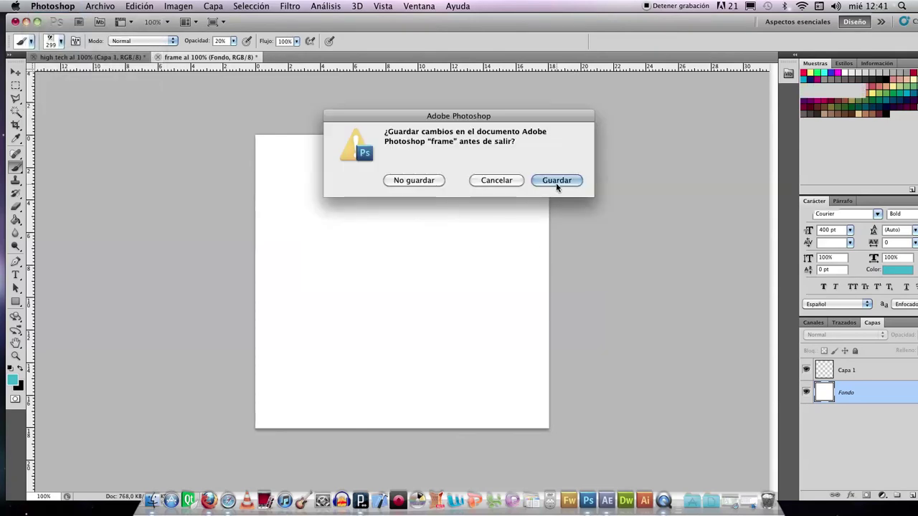
pyautogui.click(426, 180)
pyautogui.click(423, 180)
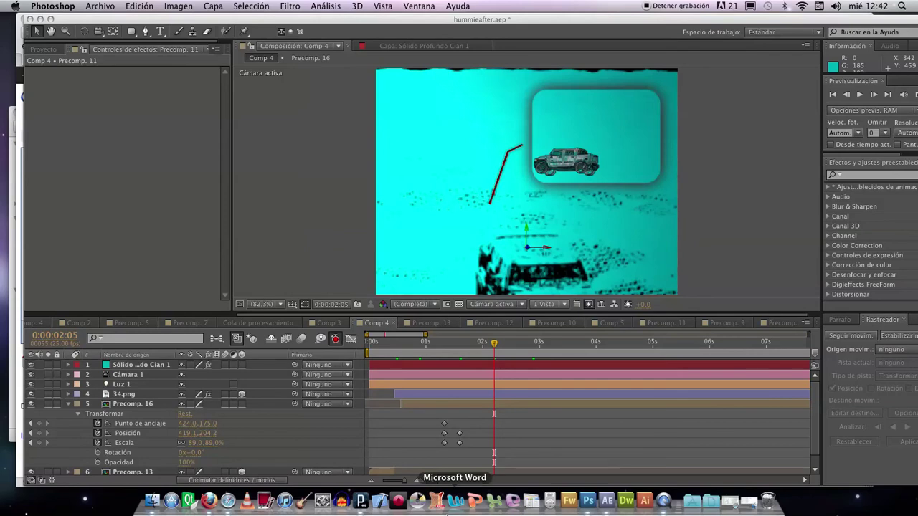
# Switch to Finder and open the HRES folder inside the teacher's shared folder under Pública.
pyautogui.press('super+Tab')
pyautogui.press('Tab')
pyautogui.press('Tab')
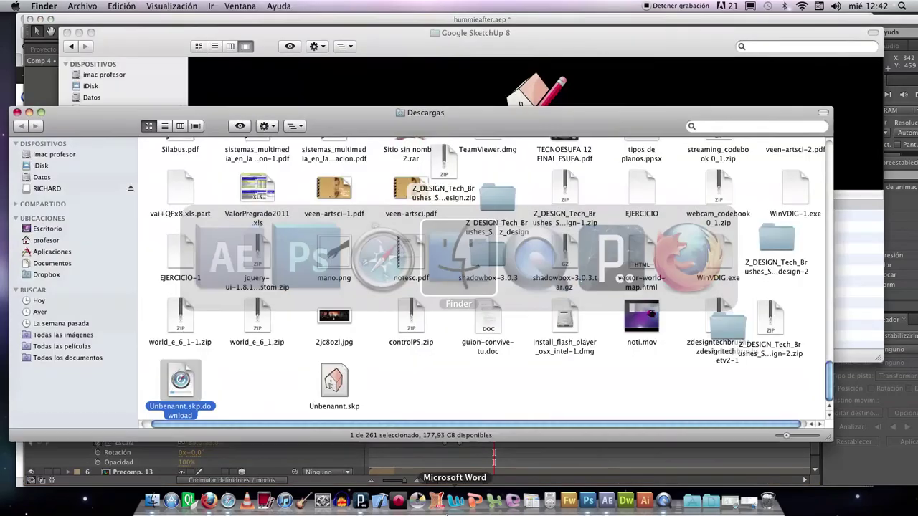
pyautogui.scroll(3, 428, 314)
pyautogui.scroll(15, 428, 313)
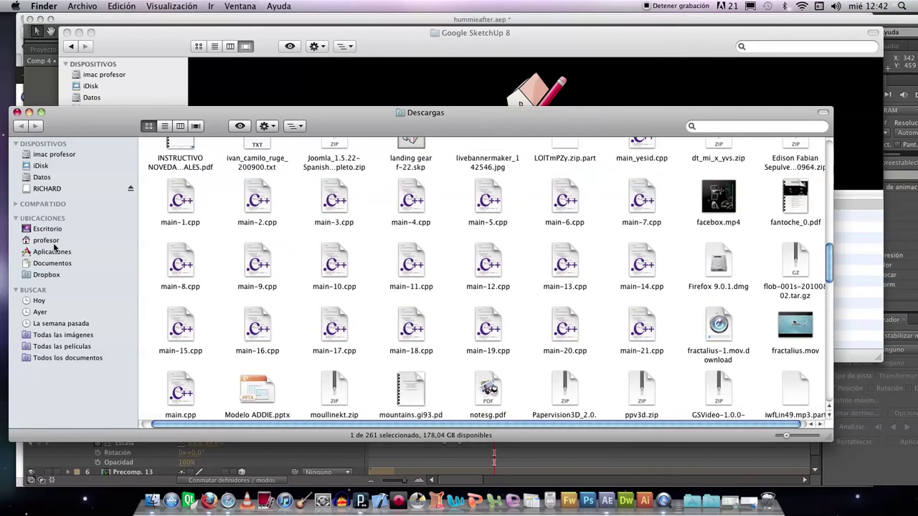
pyautogui.click(52, 241)
pyautogui.click(403, 231)
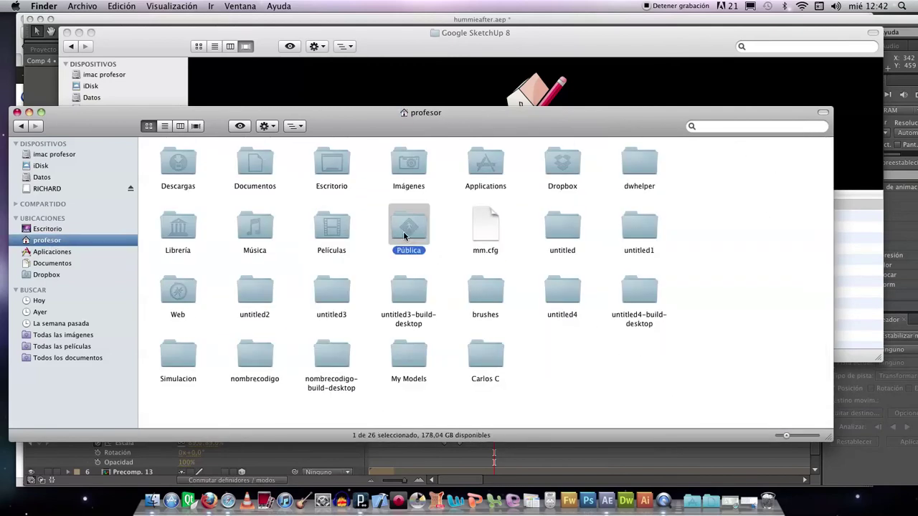
pyautogui.doubleClick(403, 231)
pyautogui.doubleClick(434, 330)
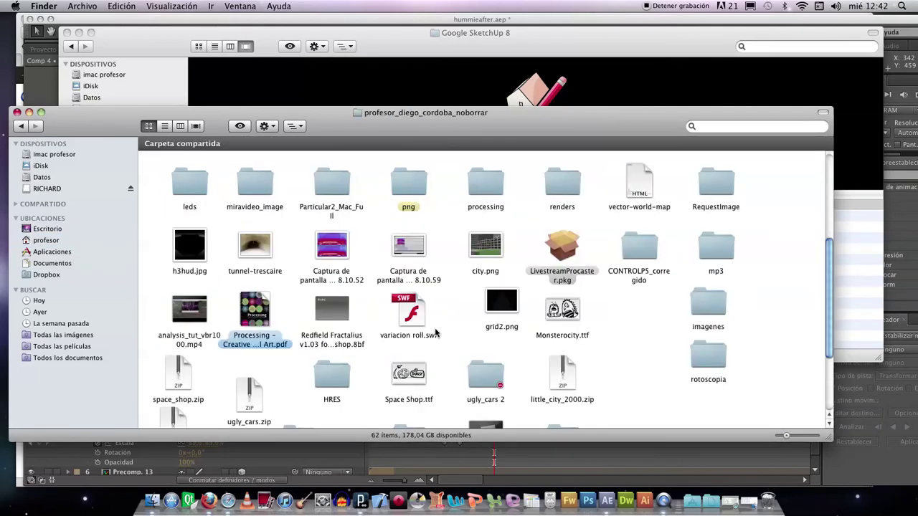
pyautogui.doubleClick(332, 379)
# Look through the HRES graphics and preview 134.png and 132.png as possible frame corners.
pyautogui.scroll(-1, 297, 342)
pyautogui.scroll(-5, 297, 342)
pyautogui.scroll(-4, 247, 288)
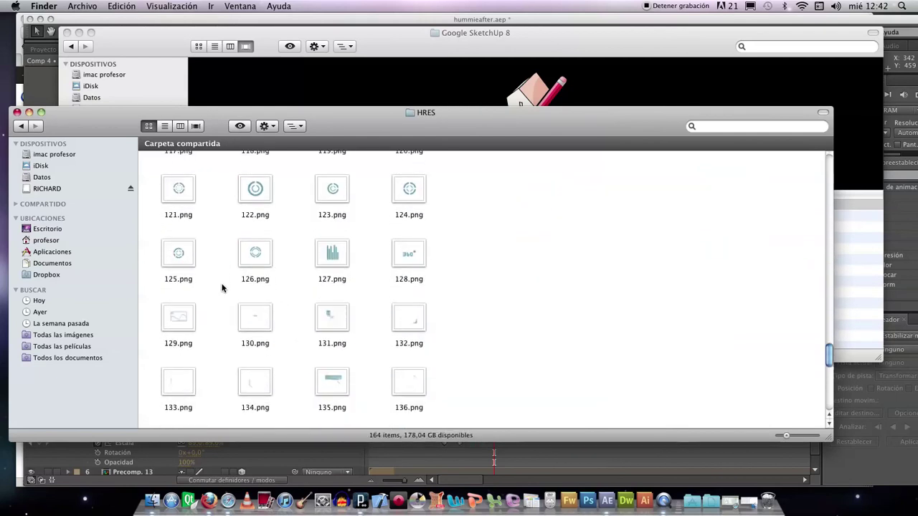
pyautogui.click(251, 314)
pyautogui.press('space')
pyautogui.press('space')
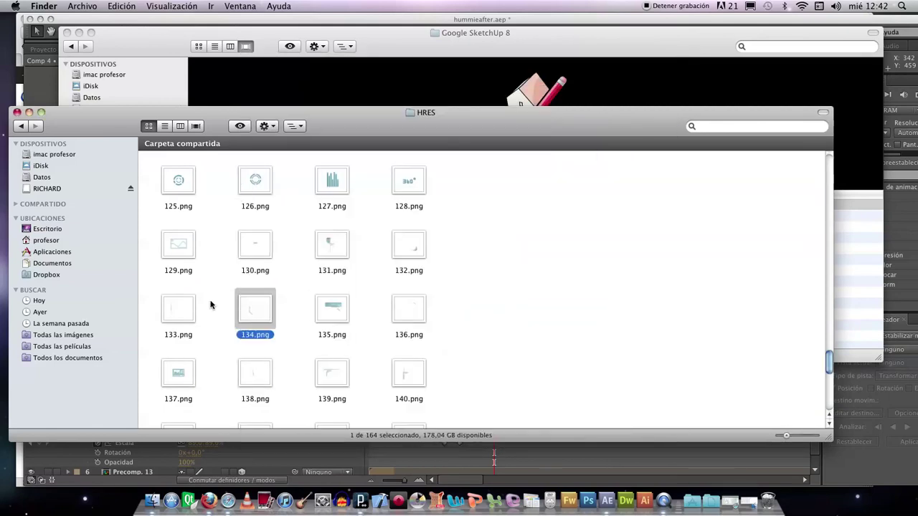
pyautogui.click(414, 248)
pyautogui.press('space')
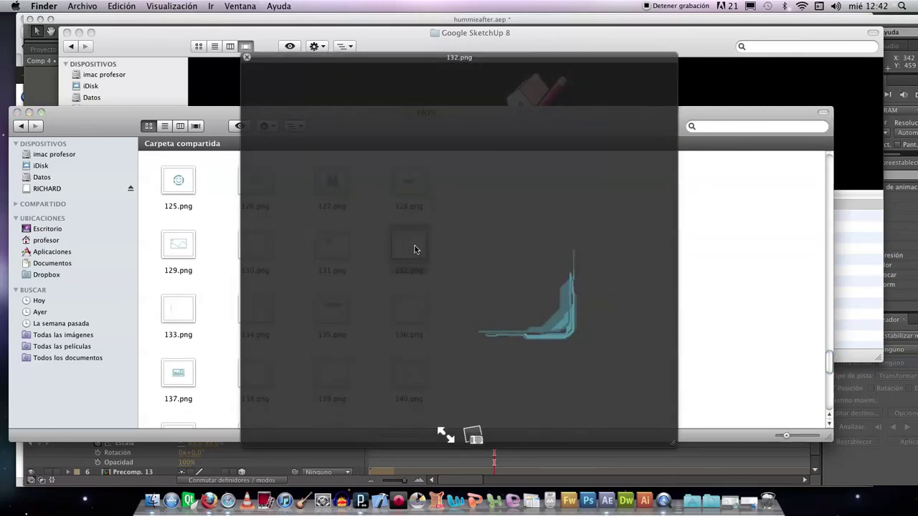
pyautogui.press('space')
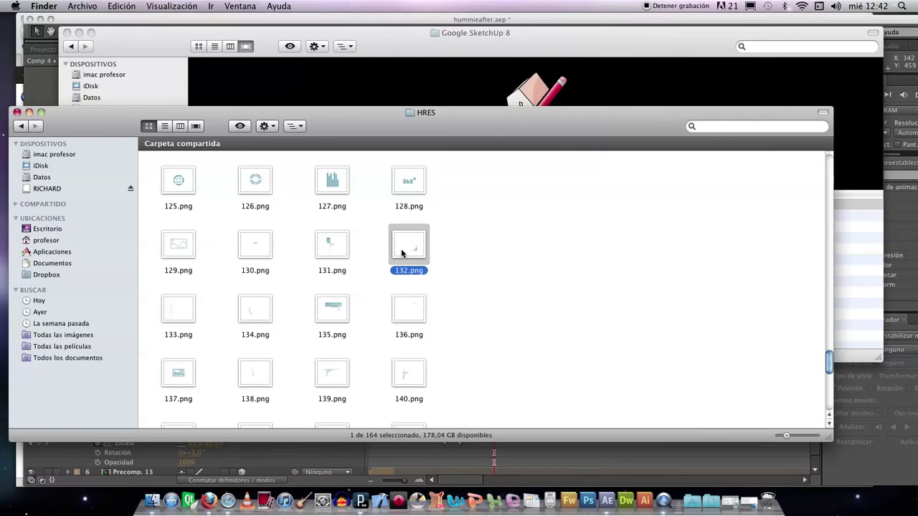
# Try to bring 132.png from Finder into After Effects, and open the file import dialog there.
pyautogui.moveTo(402, 252); pyautogui.dragTo(541, 464)
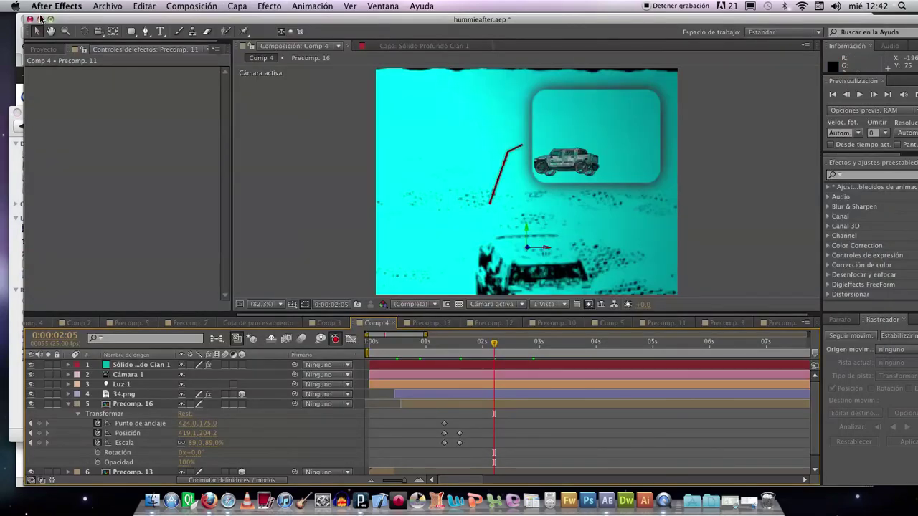
pyautogui.click(105, 6)
pyautogui.moveTo(134, 152)
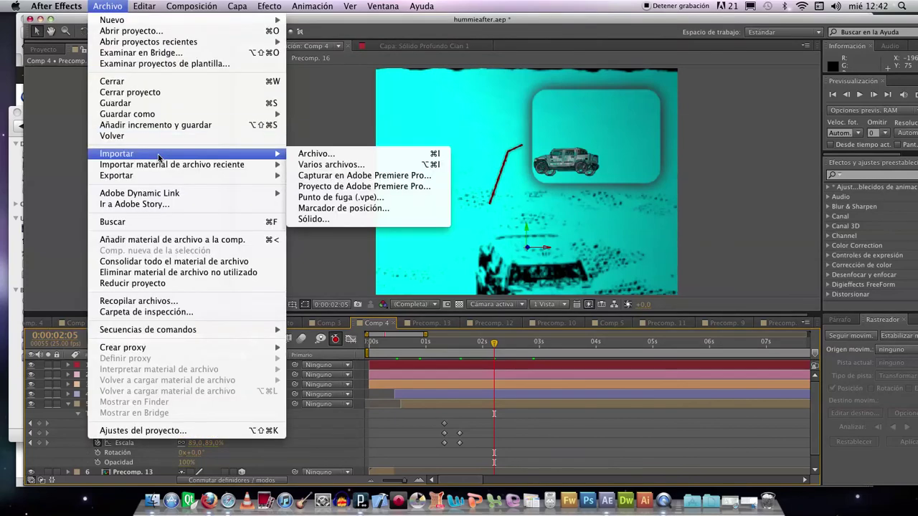
pyautogui.click(330, 152)
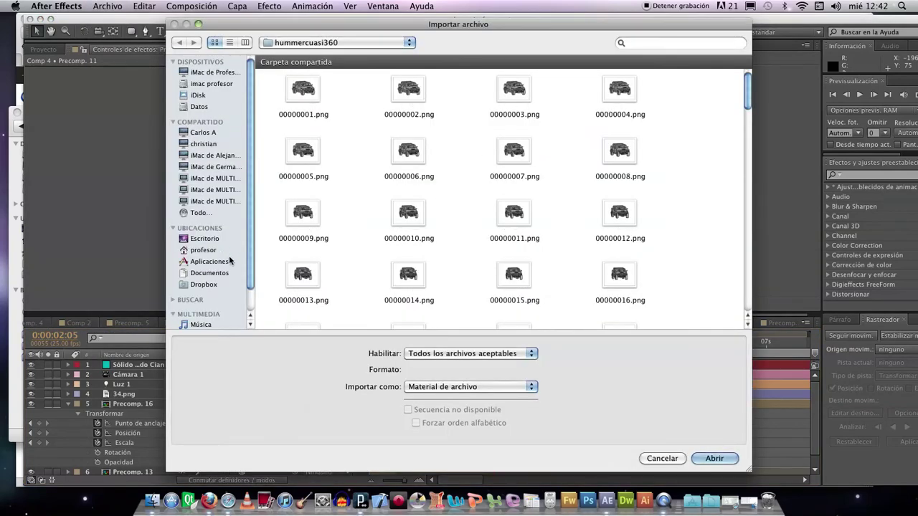
# Navigate in the import dialog from the home folder through Pública and the teacher's shared folder to HRES.
pyautogui.click(216, 253)
pyautogui.scroll(-2, 448, 254)
pyautogui.scroll(2, 448, 255)
pyautogui.scroll(-4, 448, 254)
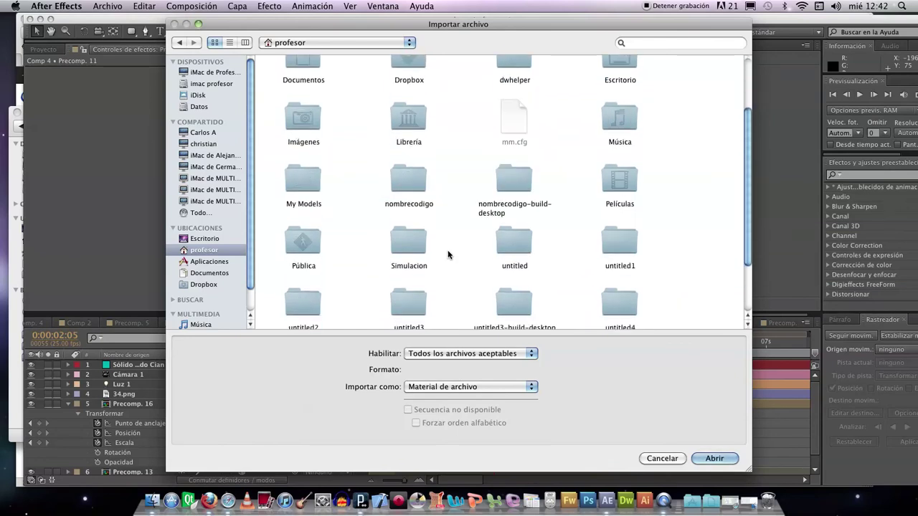
pyautogui.scroll(4, 448, 255)
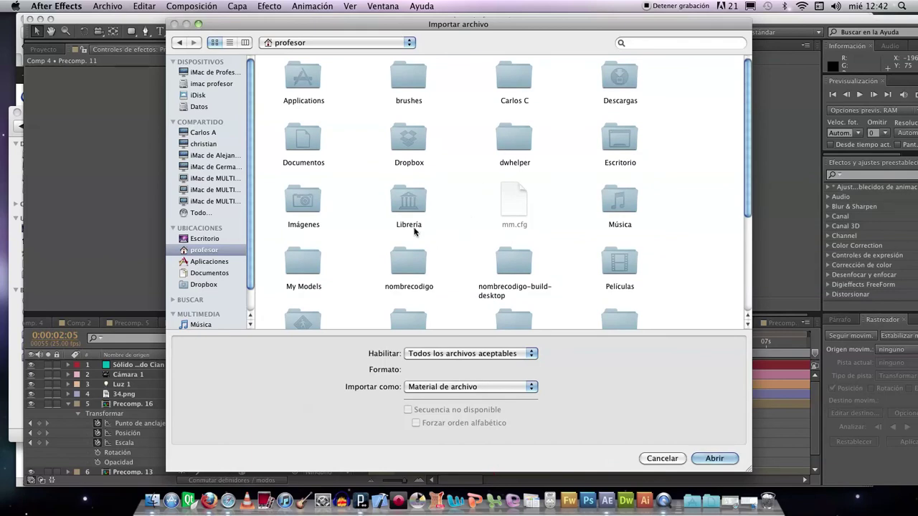
pyautogui.scroll(-5, 389, 267)
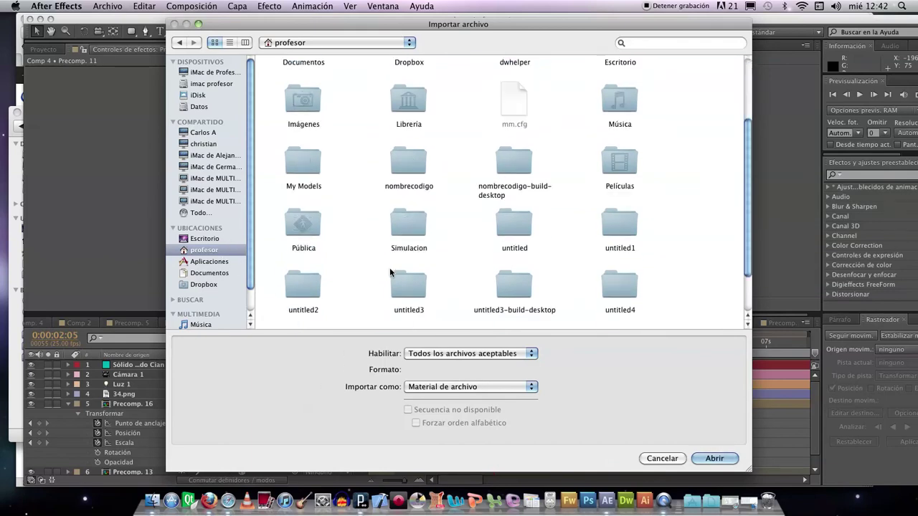
pyautogui.doubleClick(301, 172)
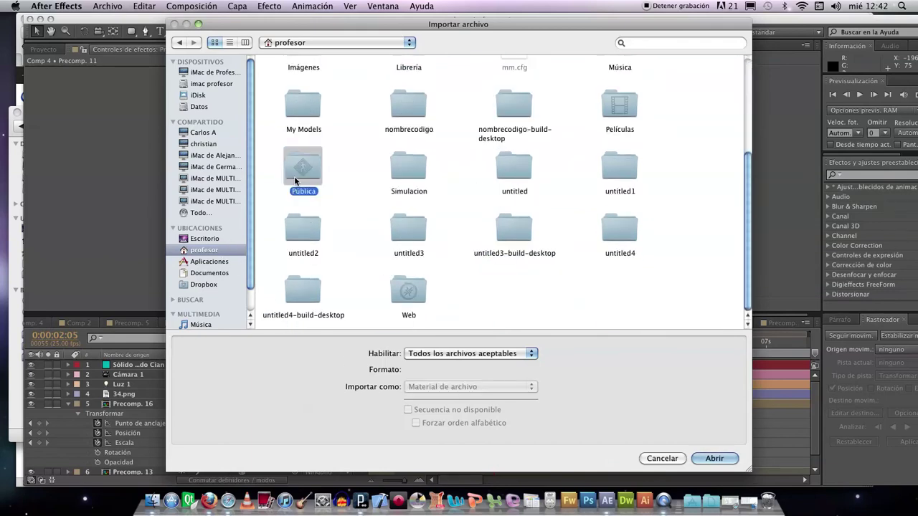
pyautogui.doubleClick(630, 161)
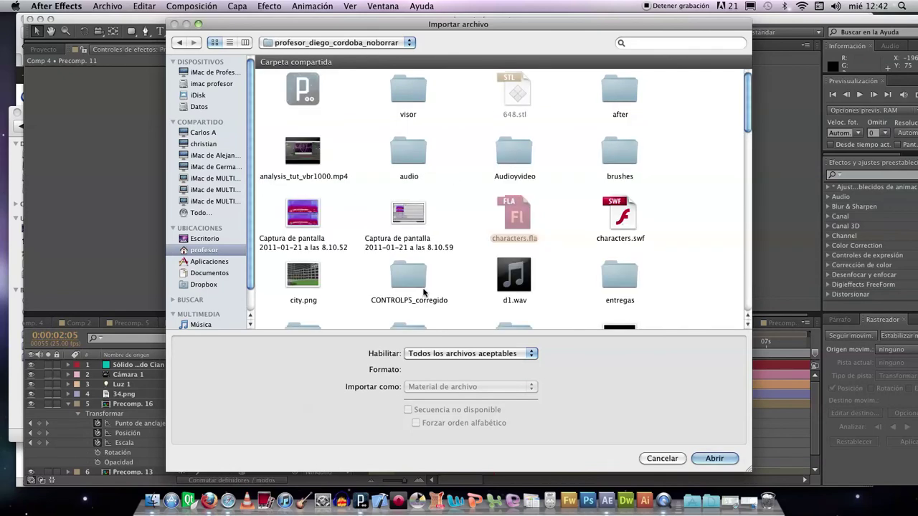
pyautogui.scroll(-3, 423, 292)
pyautogui.doubleClick(409, 264)
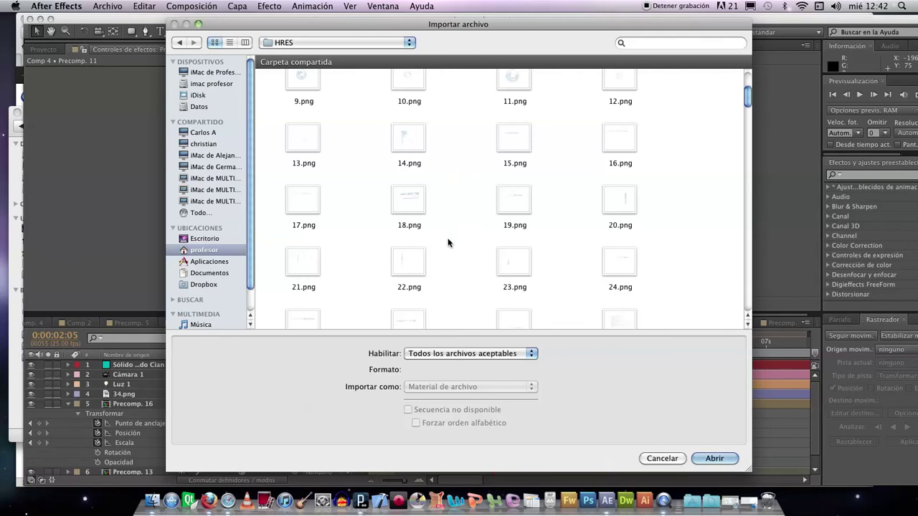
# Turn off the PNG sequence option and import 46.png from the HRES folder as a single image.
pyautogui.scroll(-4, 448, 243)
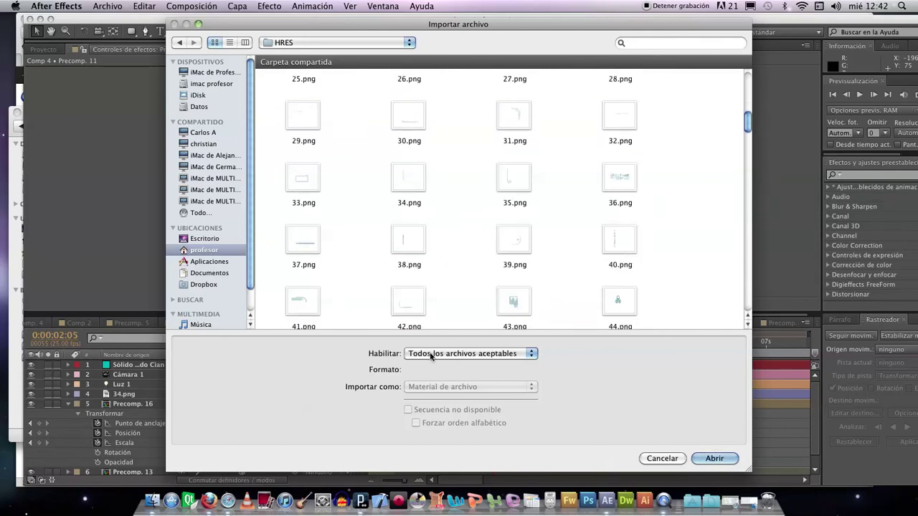
pyautogui.click(411, 322)
pyautogui.click(407, 409)
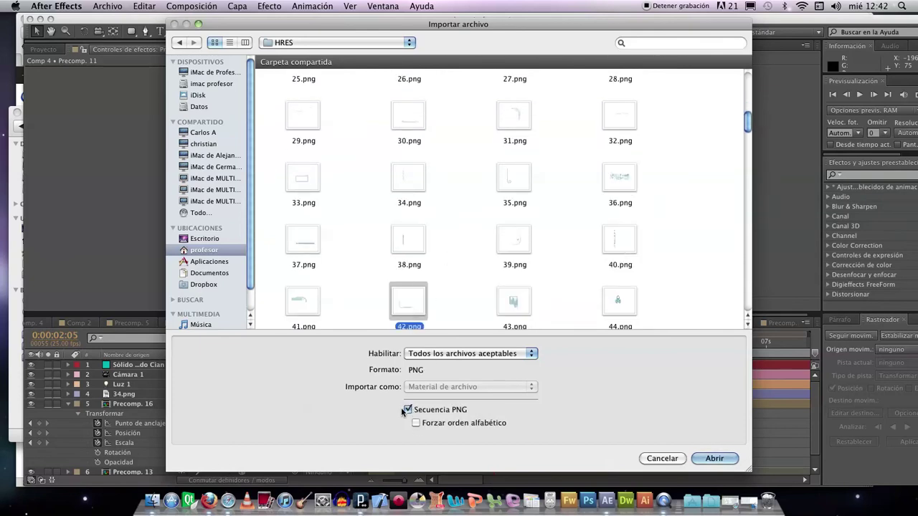
pyautogui.click(408, 410)
pyautogui.scroll(-2, 480, 240)
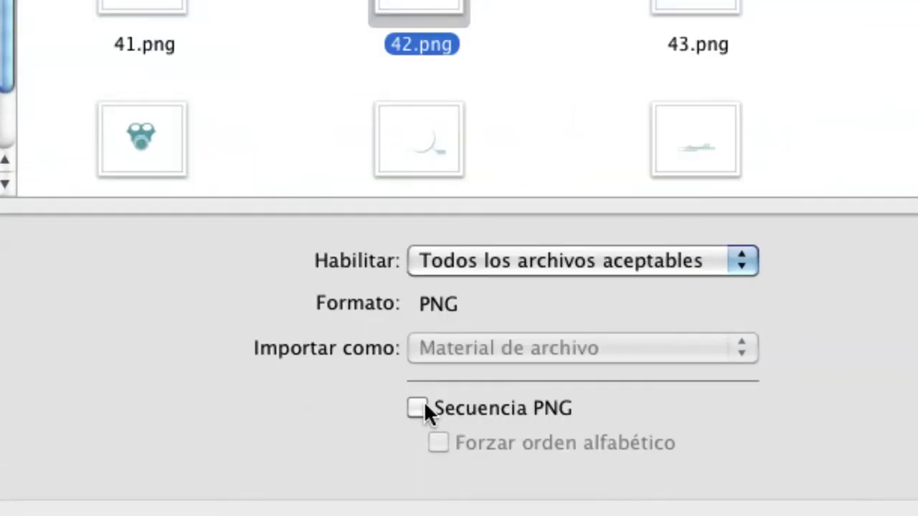
pyautogui.click(417, 407)
pyautogui.click(419, 409)
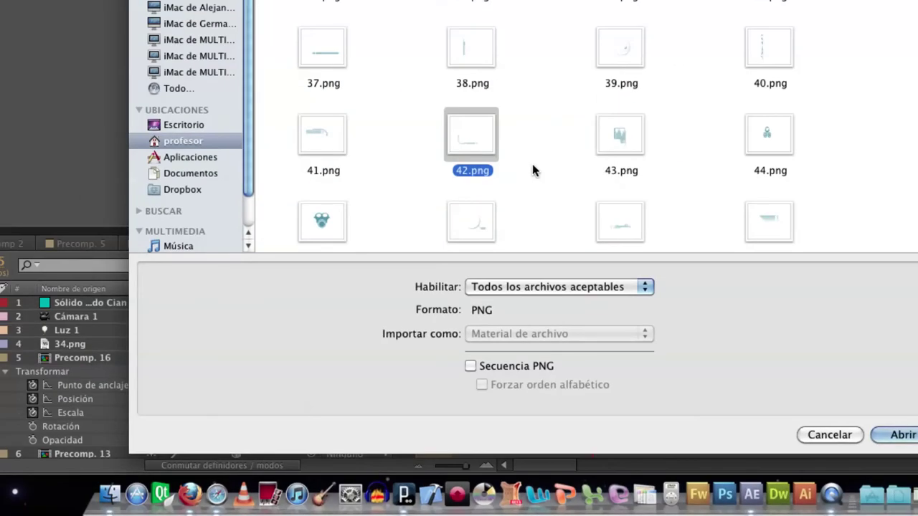
pyautogui.click(472, 229)
pyautogui.doubleClick(471, 222)
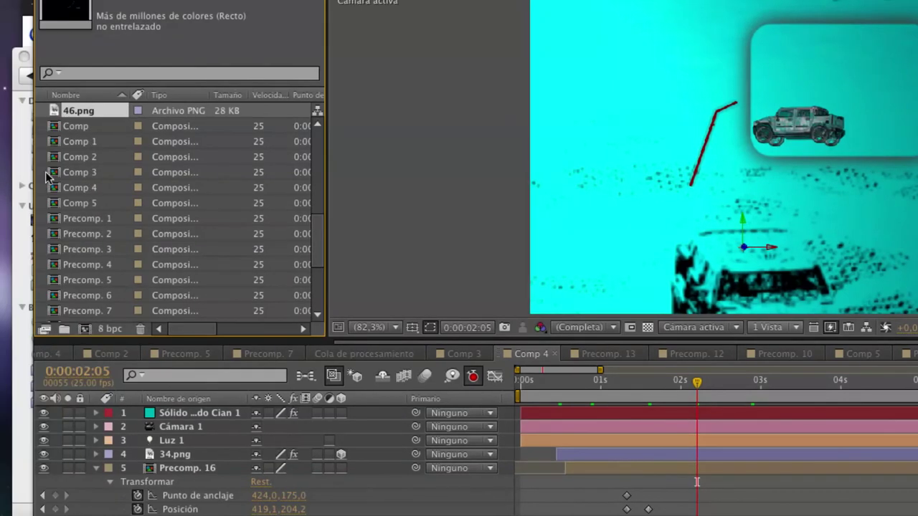
# Add 46.png to Comp 4 between the Luz 1 and 34.png layers, and move it up toward the rounded frame.
pyautogui.moveTo(88, 115); pyautogui.dragTo(132, 450)
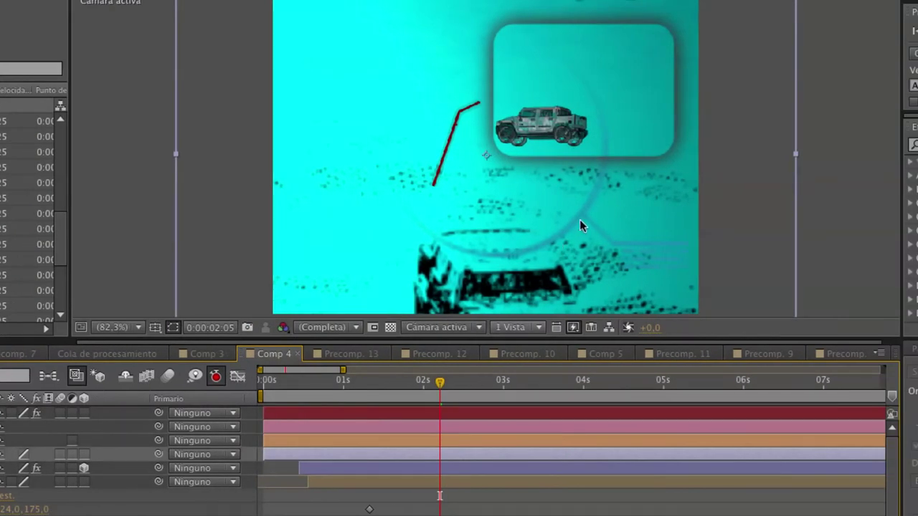
pyautogui.moveTo(580, 220); pyautogui.dragTo(593, 162)
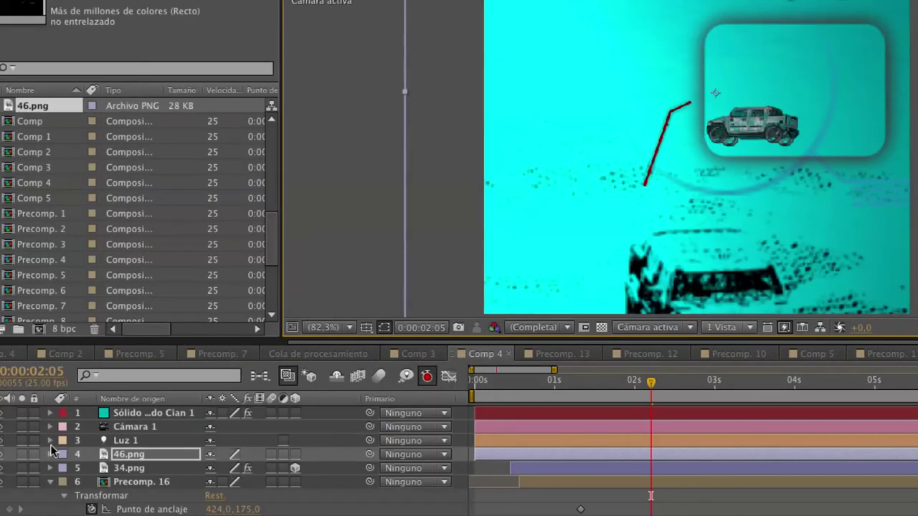
# Scale the 46.png layer to 30% and move it near the vehicle inside the frame, at about 436.7, 193.8.
pyautogui.click(49, 452)
pyautogui.click(65, 467)
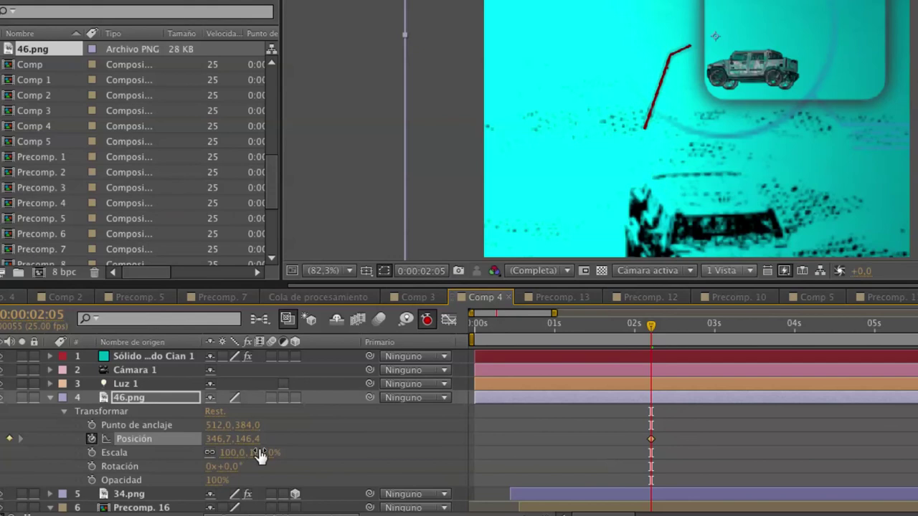
pyautogui.moveTo(260, 456); pyautogui.dragTo(205, 453)
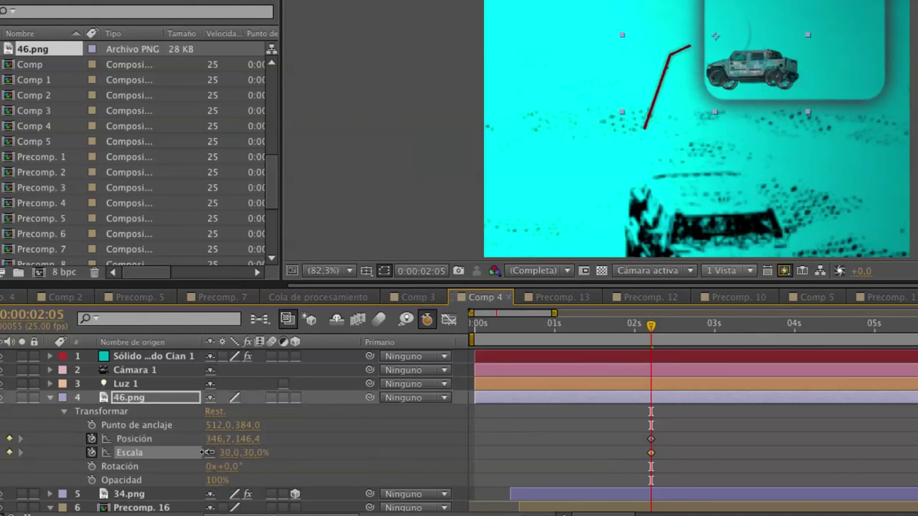
pyautogui.moveTo(762, 61); pyautogui.dragTo(822, 97)
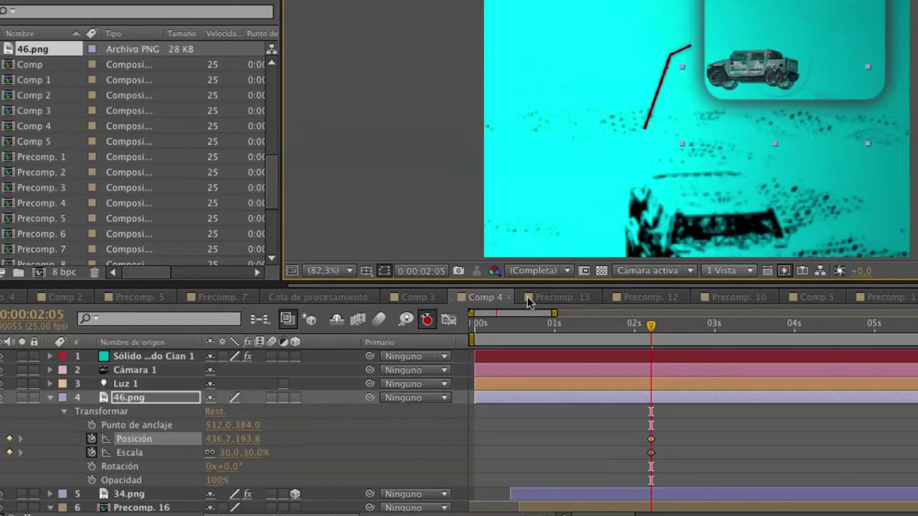
# Rotate the 46.png layer to -21° with a rotation keyframe and reposition it at about 451.2, 186.5.
pyautogui.hotkey('alt', 'shift', 'r')
pyautogui.moveTo(226, 468); pyautogui.dragTo(173, 468)
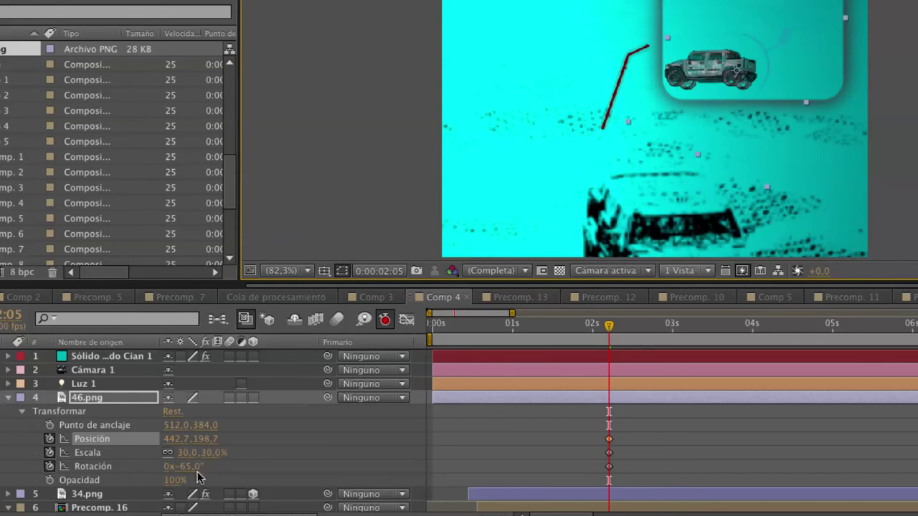
pyautogui.moveTo(190, 467); pyautogui.dragTo(224, 466)
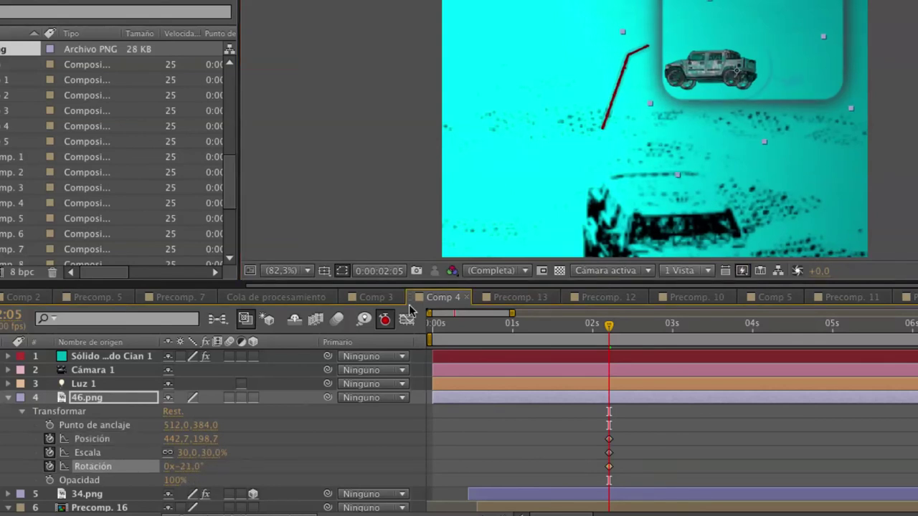
pyautogui.moveTo(695, 68); pyautogui.dragTo(701, 64)
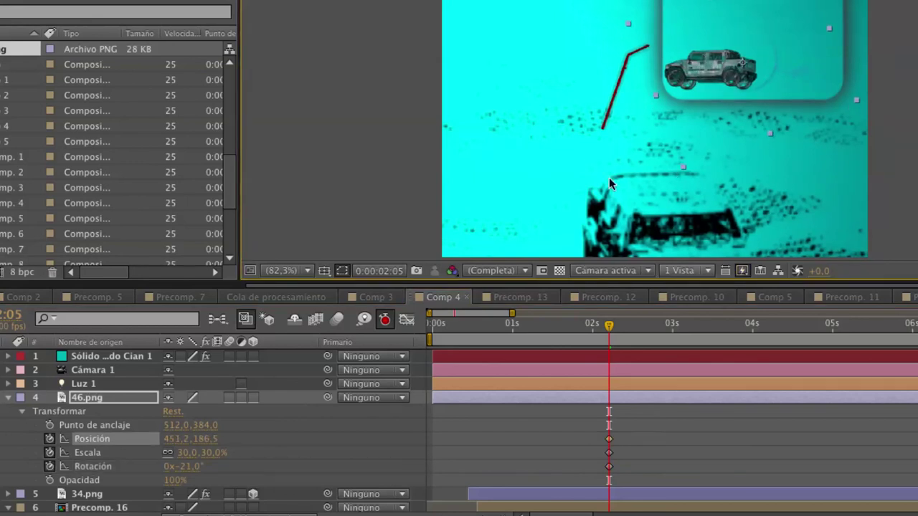
# Collapse the 46.png properties and move the Precomp. 16 vehicle to about 432.4, 186.0 at 0:00:02:05.
pyautogui.click(9, 399)
pyautogui.click(126, 425)
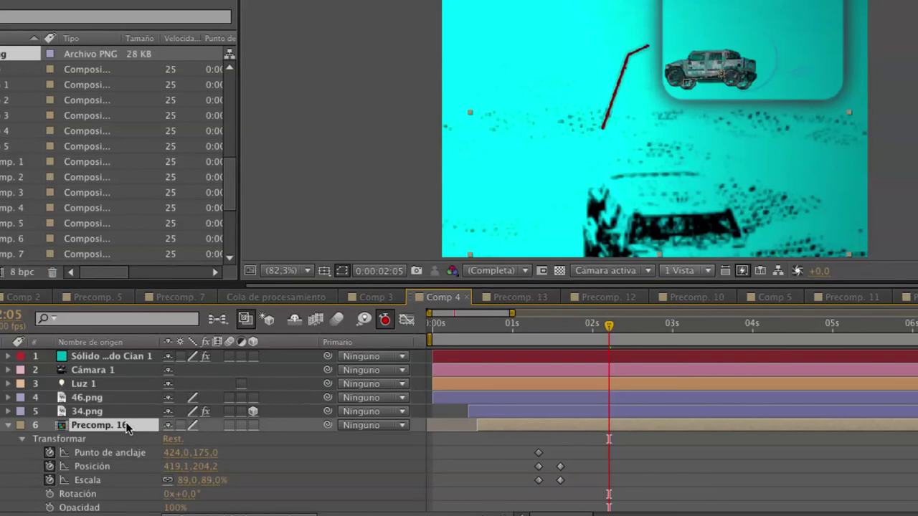
pyautogui.moveTo(694, 68); pyautogui.dragTo(707, 60)
pyautogui.click(717, 70)
pyautogui.click(688, 82)
pyautogui.moveTo(687, 83); pyautogui.dragTo(695, 72)
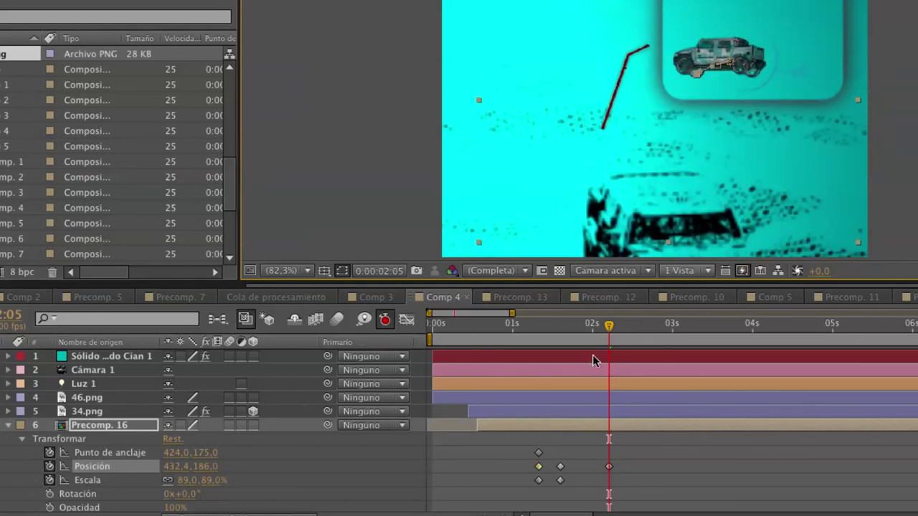
# Go to 0:00:02:09 and apply the Teñir color correction effect to the 46.png layer.
pyautogui.moveTo(607, 331)
pyautogui.mouseDown()
pyautogui.moveTo(488, 341)
pyautogui.moveTo(623, 329)
pyautogui.mouseUp()
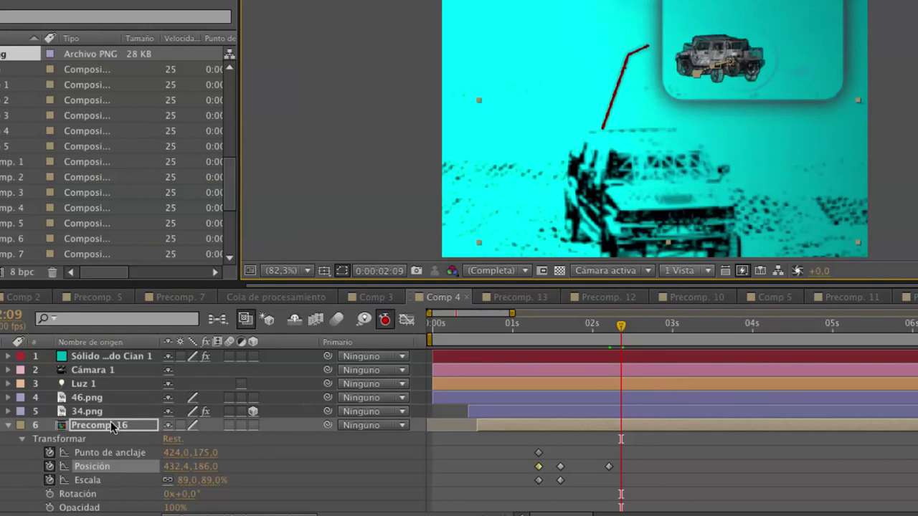
pyautogui.click(92, 400)
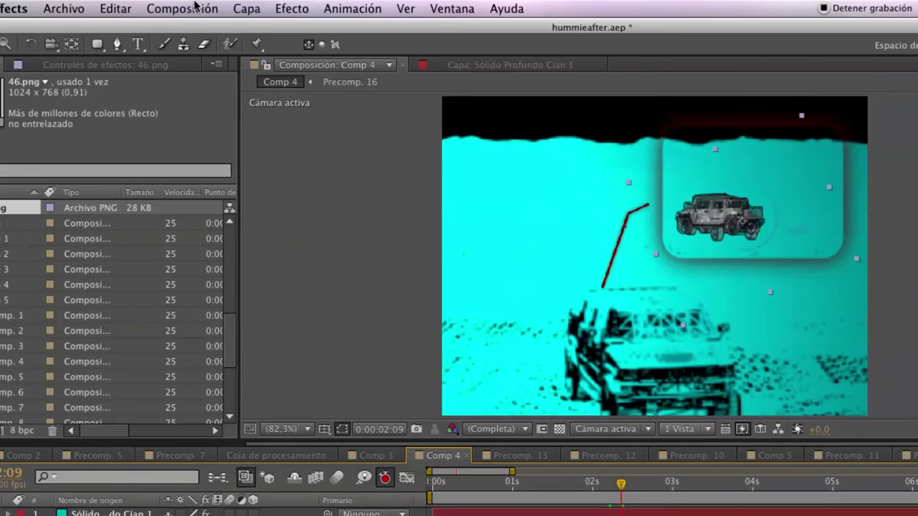
pyautogui.click(258, 10)
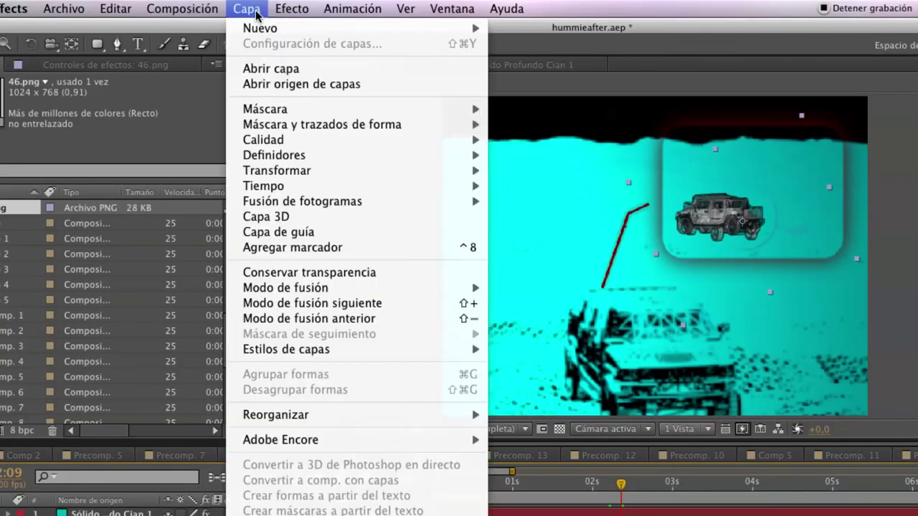
pyautogui.moveTo(306, 134)
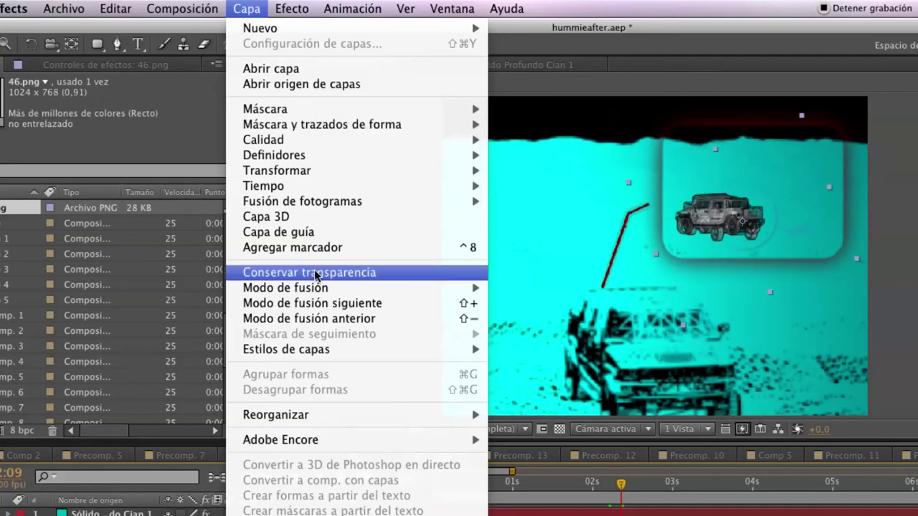
pyautogui.moveTo(292, 9)
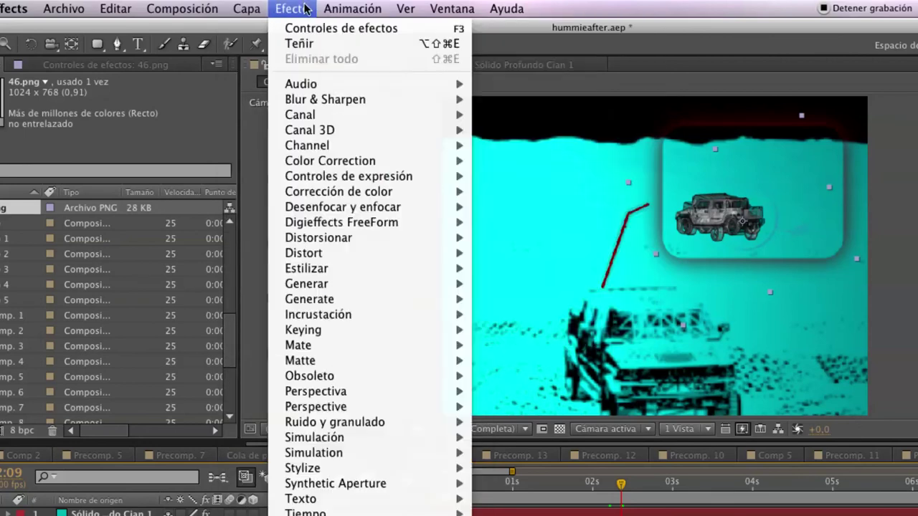
pyautogui.moveTo(360, 254)
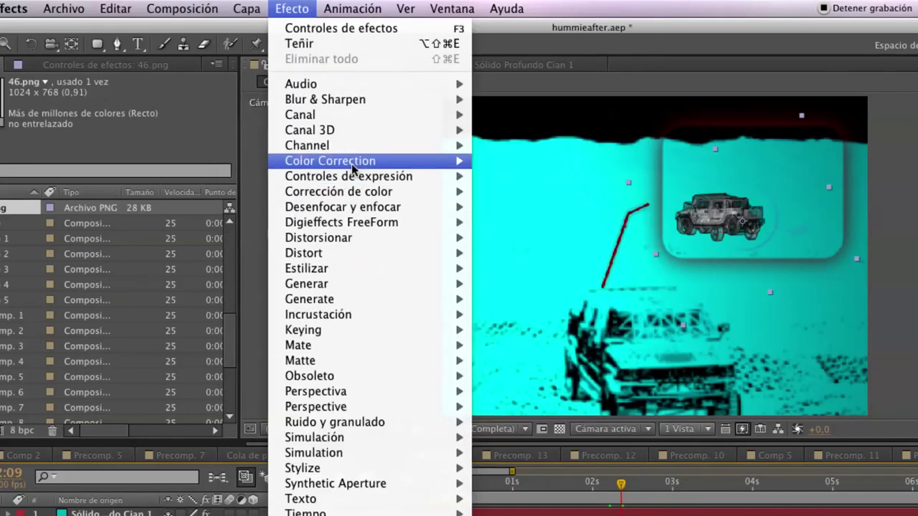
pyautogui.moveTo(361, 195)
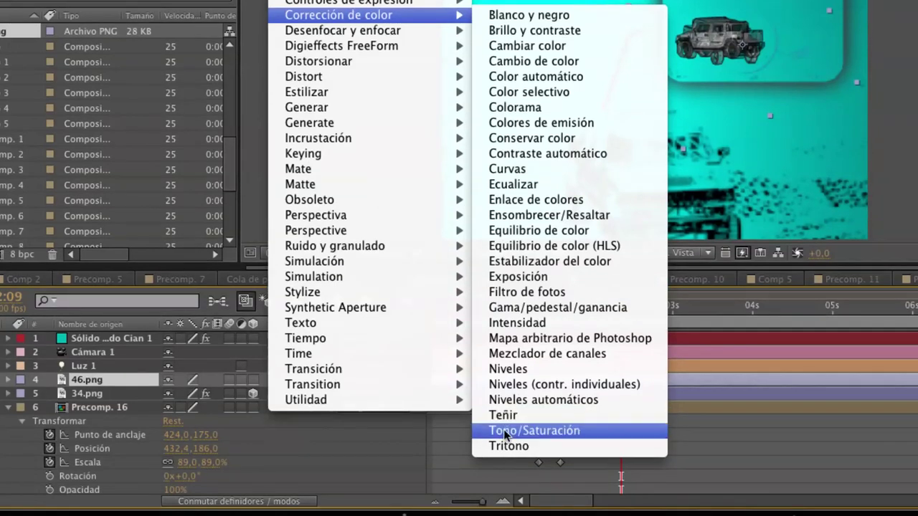
pyautogui.click(500, 416)
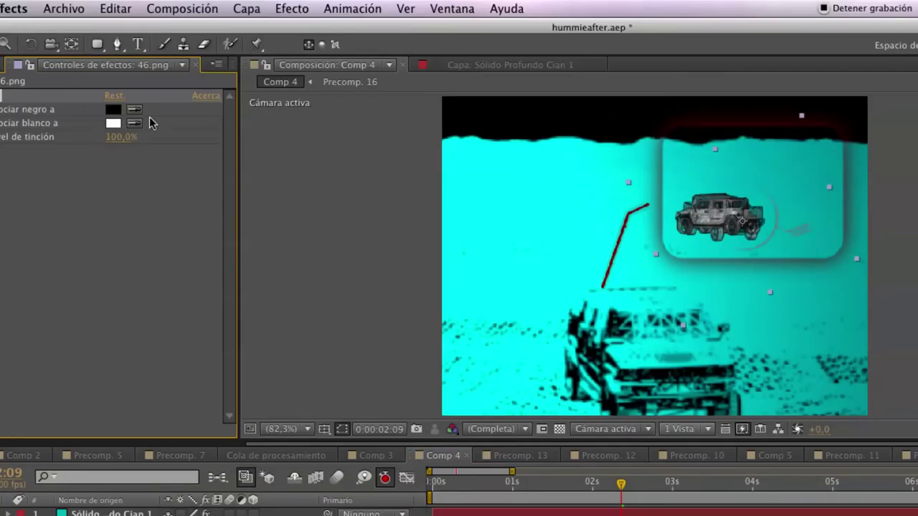
# Try red and blue tones for the tint's Asociar blanco a color, and return it to white FFFFFF.
pyautogui.click(113, 123)
pyautogui.moveTo(326, 279); pyautogui.dragTo(438, 121)
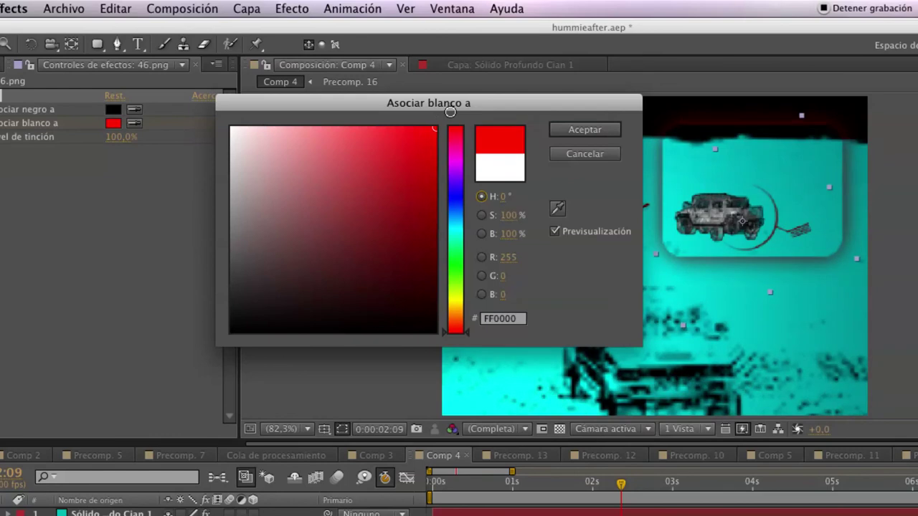
pyautogui.moveTo(453, 201); pyautogui.dragTo(451, 172)
pyautogui.moveTo(337, 143); pyautogui.dragTo(111, 113)
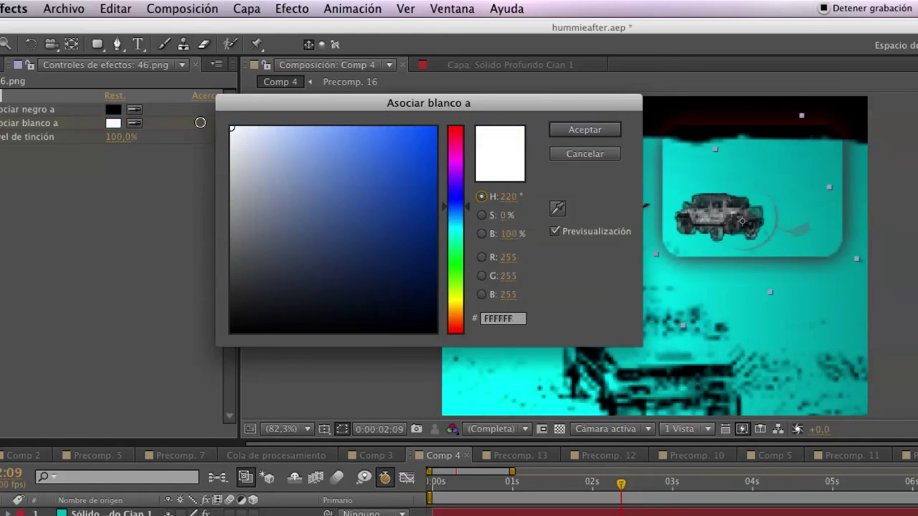
pyautogui.moveTo(251, 126); pyautogui.dragTo(231, 126)
pyautogui.click(563, 123)
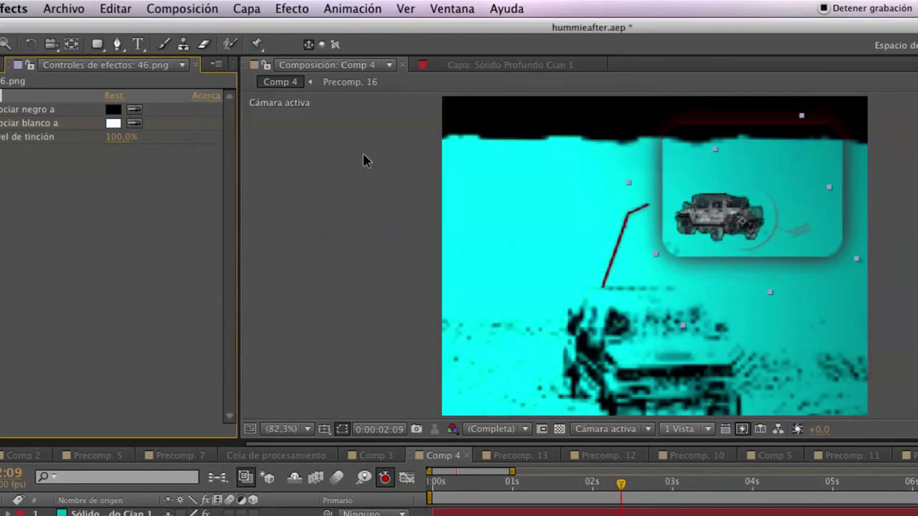
# Apply the Resplandor stylize effect to the 46.png layer.
pyautogui.click(294, 10)
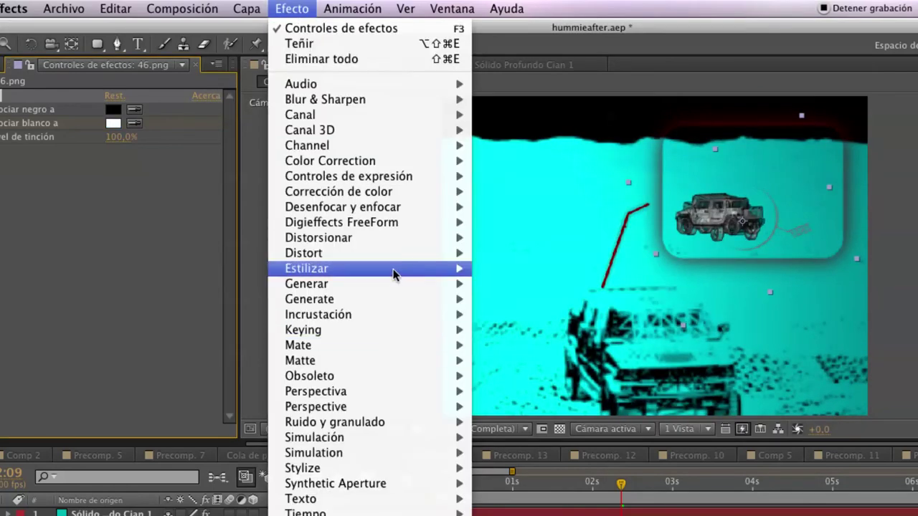
pyautogui.moveTo(399, 283)
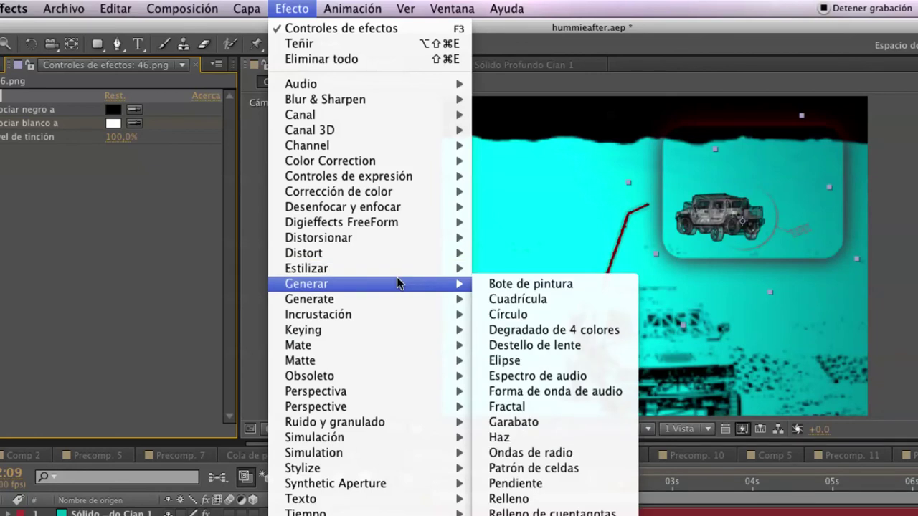
pyautogui.moveTo(397, 268)
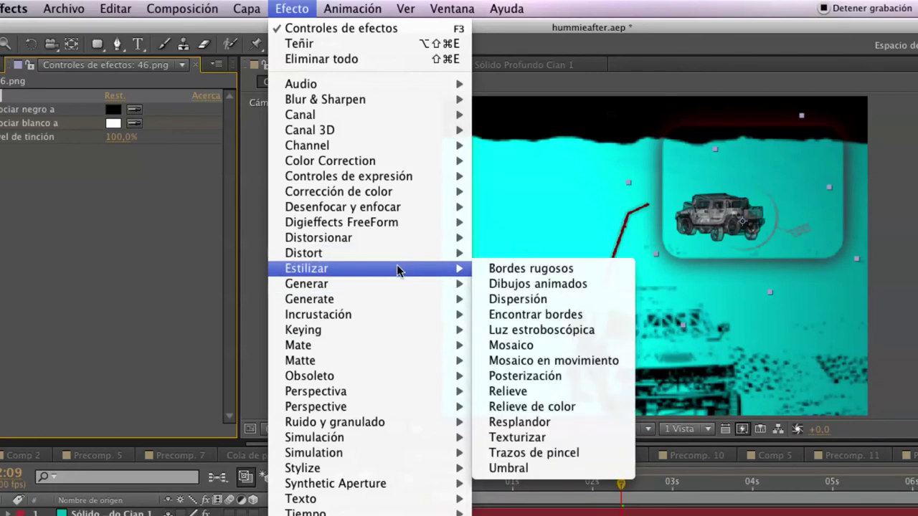
pyautogui.click(572, 423)
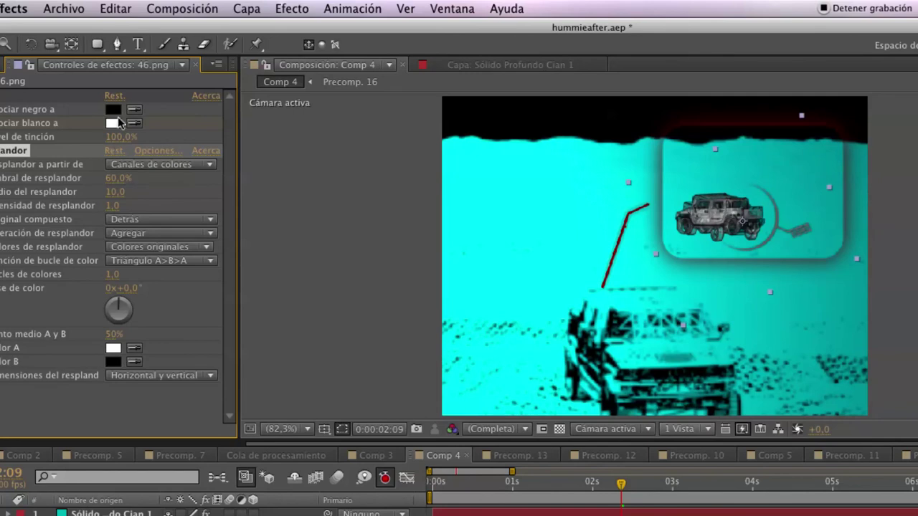
# Set the tint's Asociar negro a color to a bright red with R 248, G 4, B 4.
pyautogui.click(115, 110)
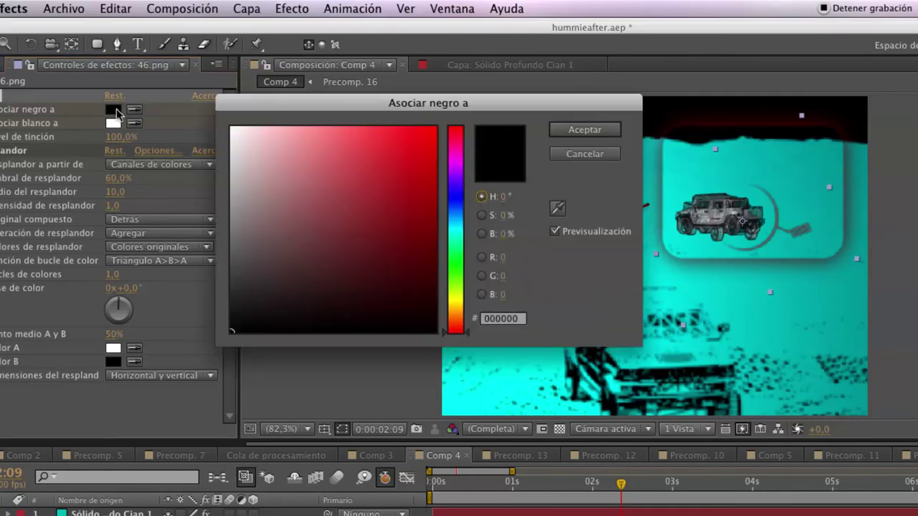
pyautogui.moveTo(241, 137)
pyautogui.mouseDown()
pyautogui.moveTo(231, 128)
pyautogui.moveTo(435, 133)
pyautogui.moveTo(231, 149)
pyautogui.mouseUp()
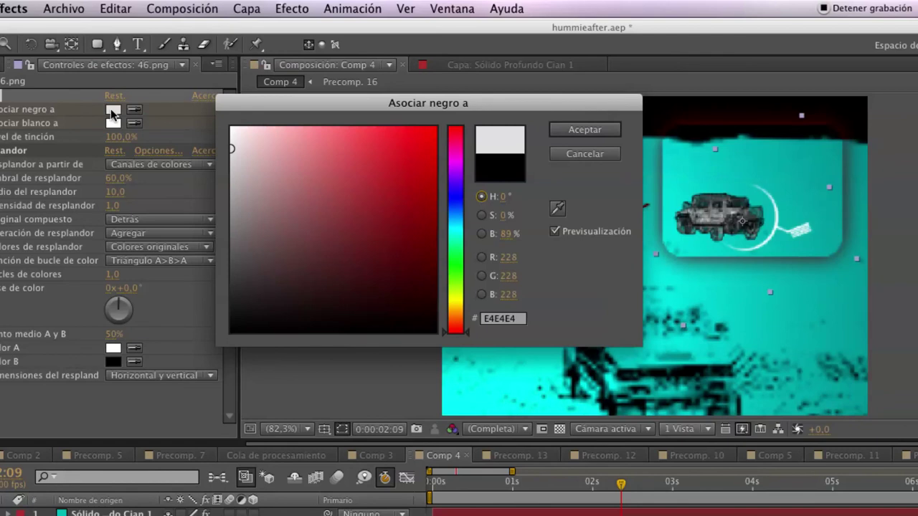
pyautogui.moveTo(359, 136); pyautogui.dragTo(434, 129)
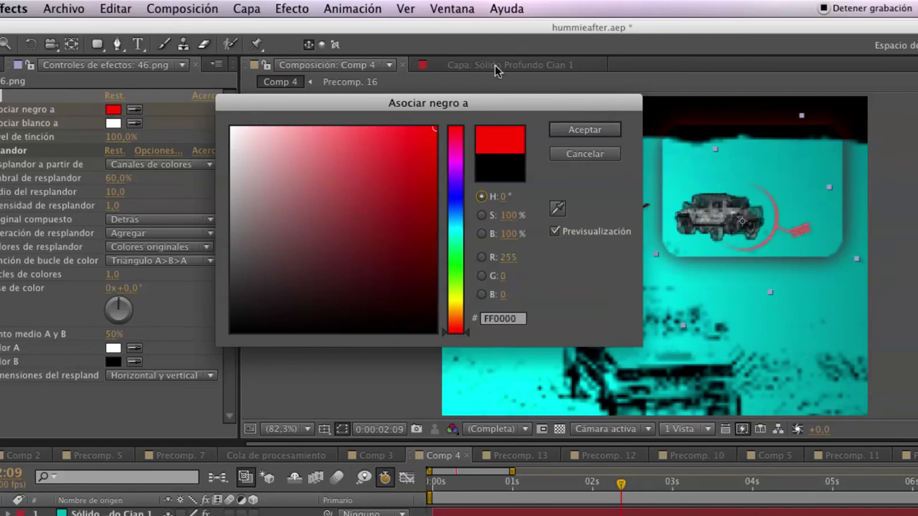
pyautogui.click(433, 132)
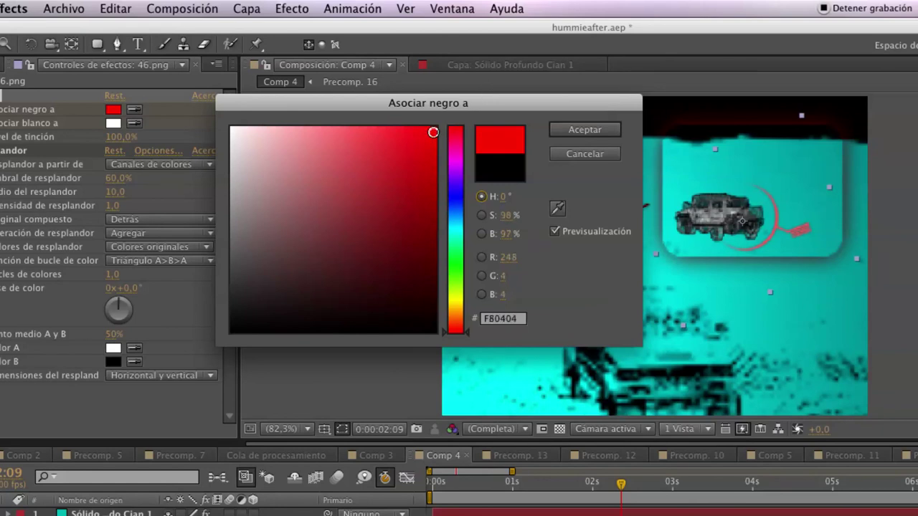
pyautogui.click(560, 131)
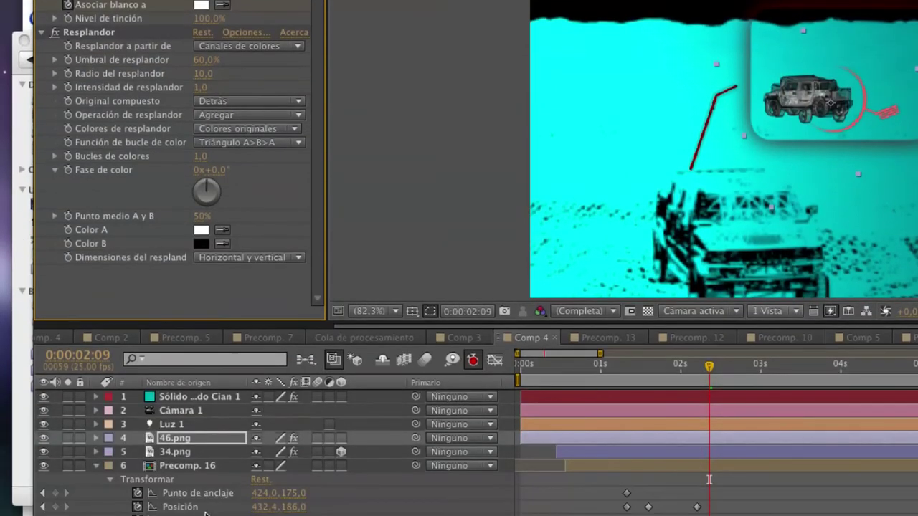
# Set the 46.png layer's Resplandor threshold to 42,7%, its radius to 0,0 and its intensity to 0,8 at 0:00:02:09.
pyautogui.click(95, 437)
pyautogui.scroll(-5, 104, 451)
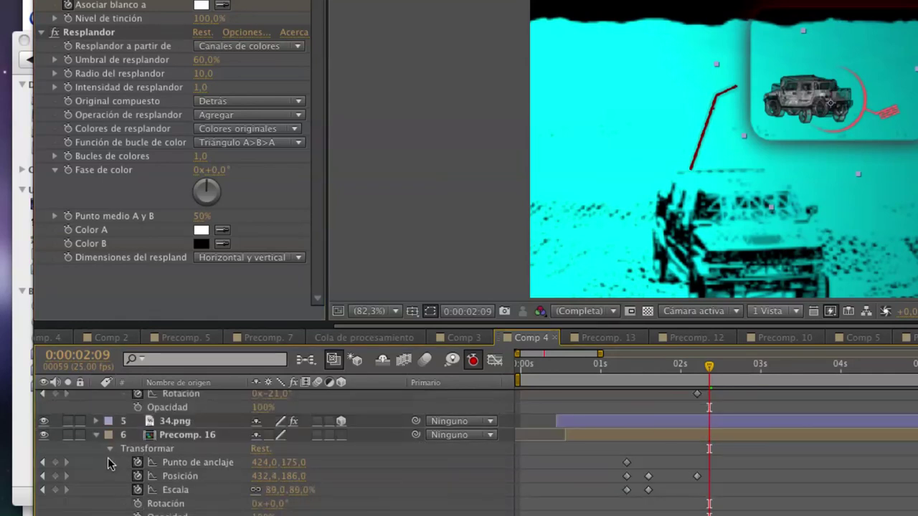
pyautogui.scroll(5, 111, 458)
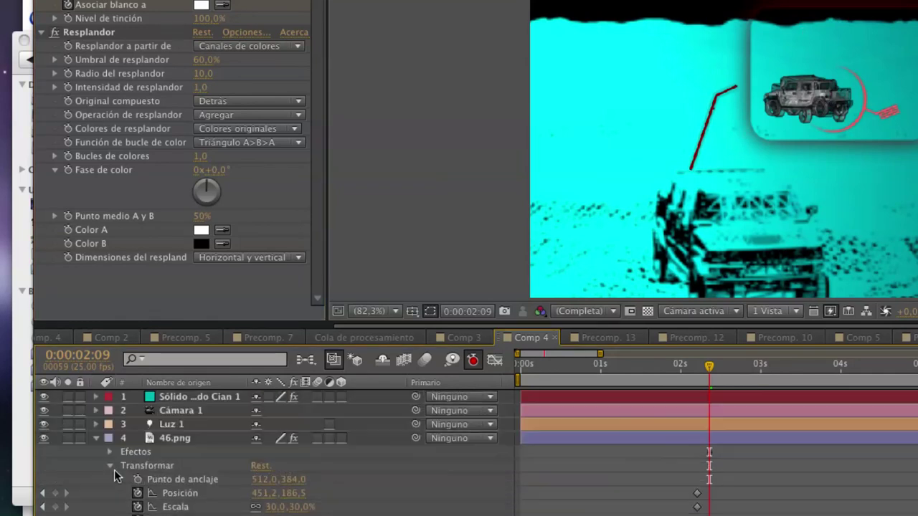
pyautogui.click(110, 465)
pyautogui.click(110, 452)
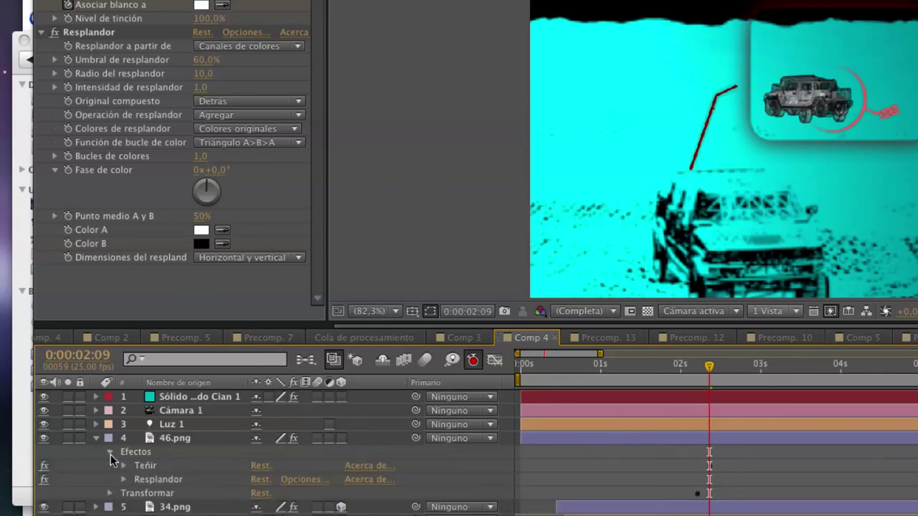
pyautogui.click(124, 479)
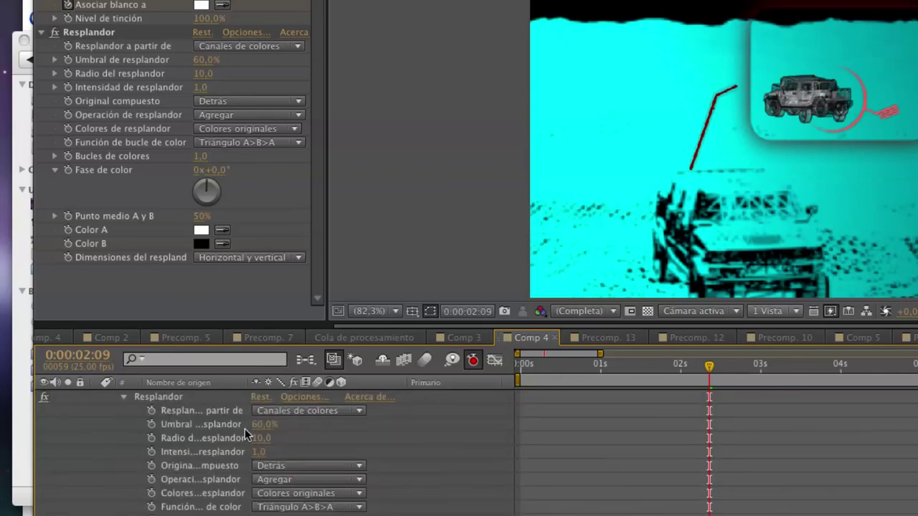
pyautogui.moveTo(263, 425); pyautogui.dragTo(216, 432)
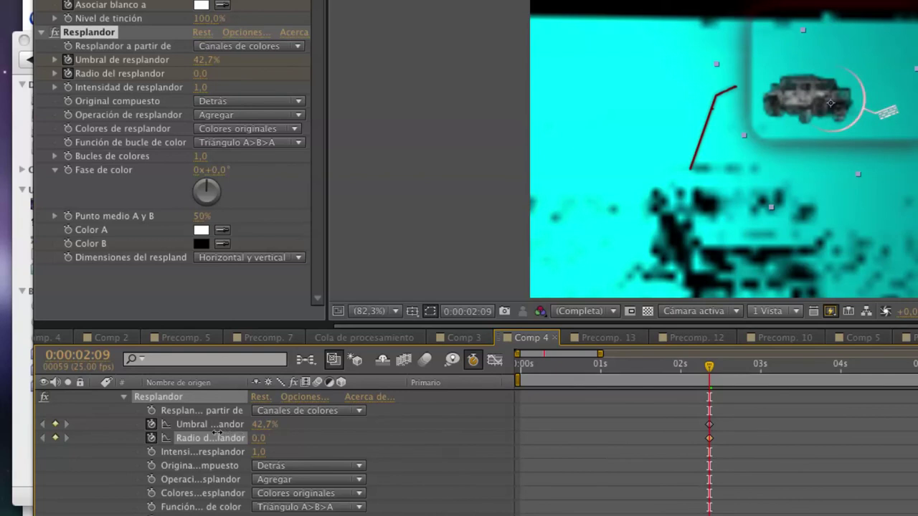
pyautogui.moveTo(258, 452); pyautogui.dragTo(300, 445)
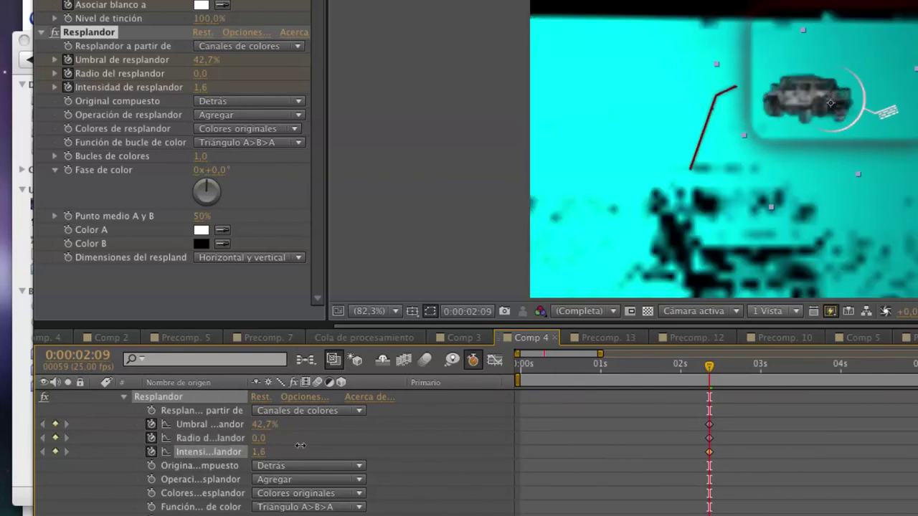
pyautogui.moveTo(243, 445)
pyautogui.mouseDown()
pyautogui.moveTo(207, 443)
pyautogui.moveTo(231, 442)
pyautogui.mouseUp()
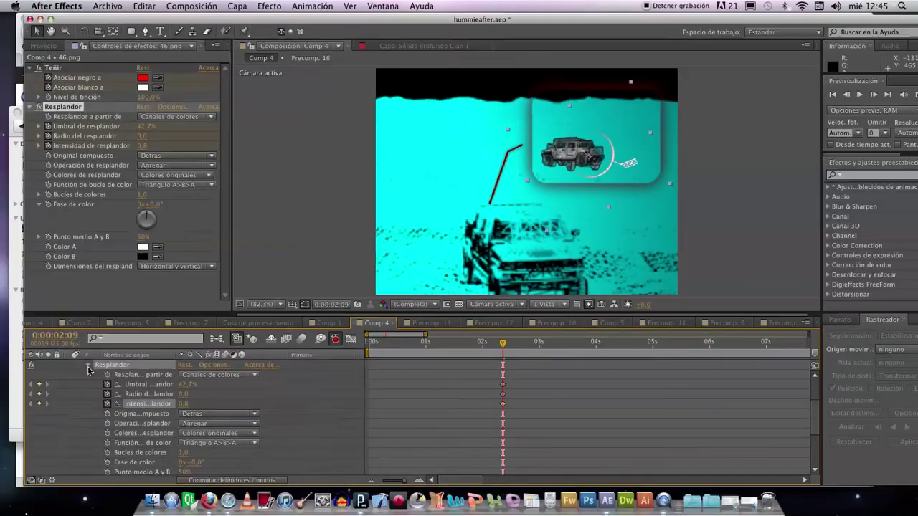
# Set the 46.png layer's rotation to 0x+0,0° at 0:00:02:09.
pyautogui.click(55, 384)
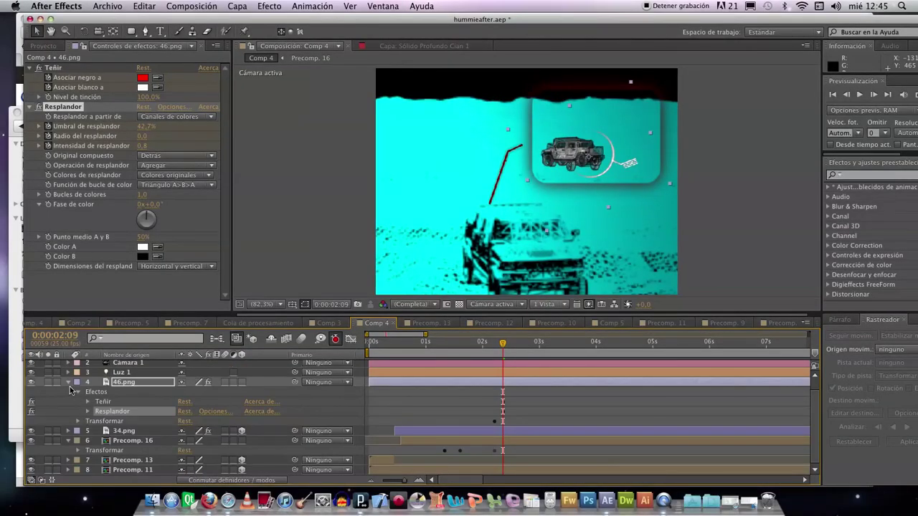
pyautogui.click(78, 420)
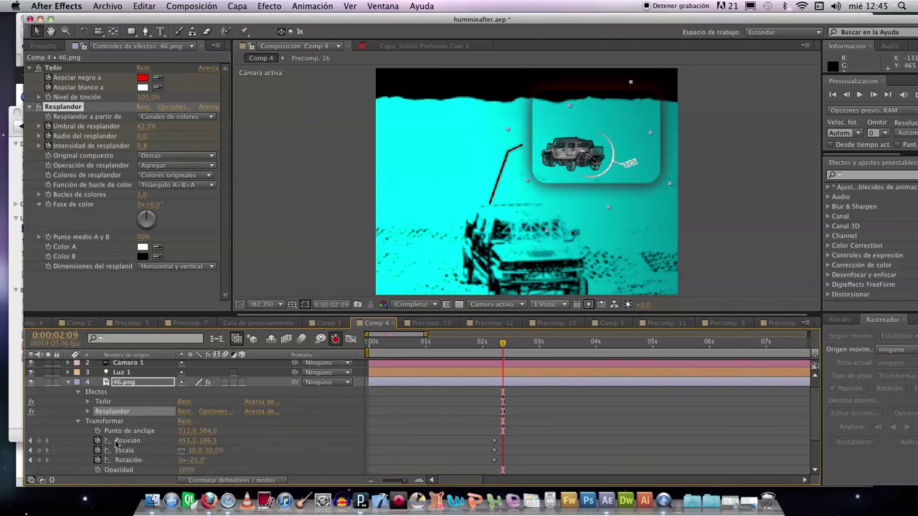
pyautogui.moveTo(198, 460); pyautogui.dragTo(207, 459)
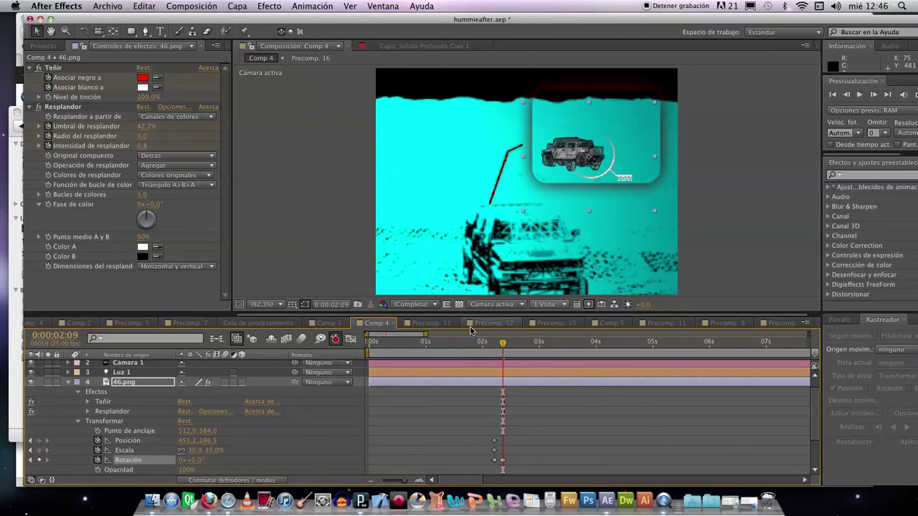
# Go to 0:00:02:11 and remove the keyframe animation from the 46.png layer's Rotación, Escala and Posición.
pyautogui.moveTo(504, 345)
pyautogui.mouseDown()
pyautogui.moveTo(476, 345)
pyautogui.moveTo(507, 345)
pyautogui.mouseUp()
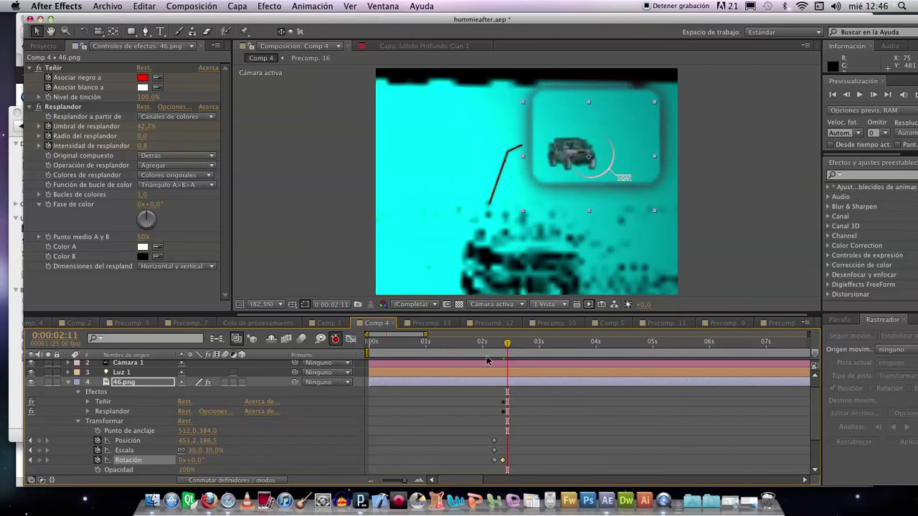
pyautogui.click(98, 459)
pyautogui.click(98, 450)
pyautogui.click(99, 440)
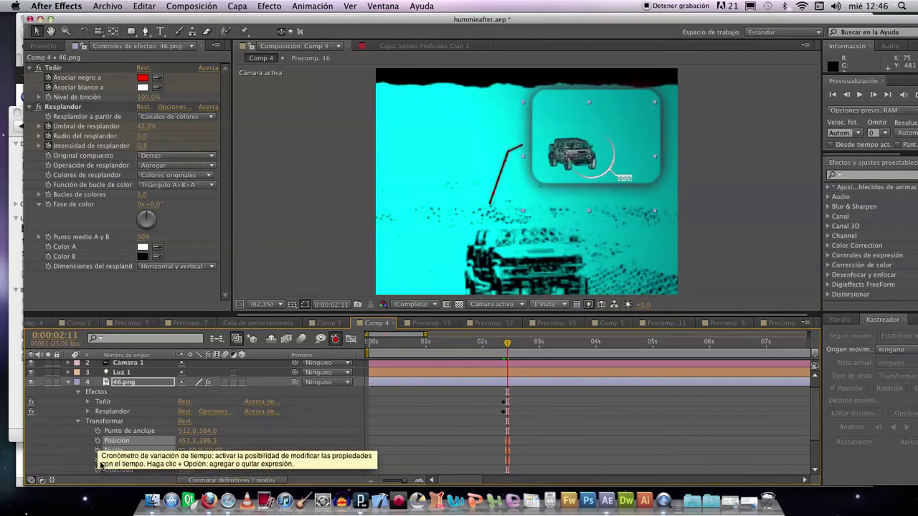
# At 0:00:02:08, trace the curved arc of the 46.png graphic with an open eight-point Pen tool mask.
pyautogui.moveTo(506, 344); pyautogui.dragTo(500, 344)
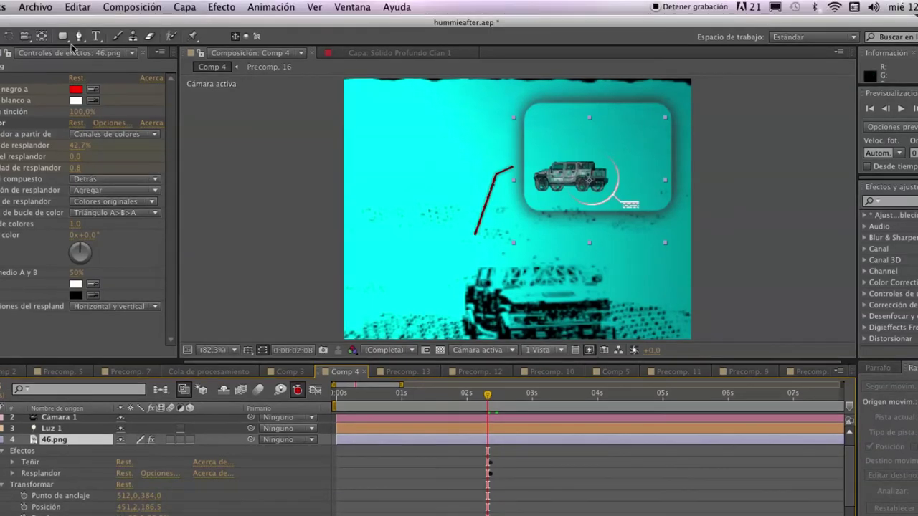
pyautogui.click(76, 9)
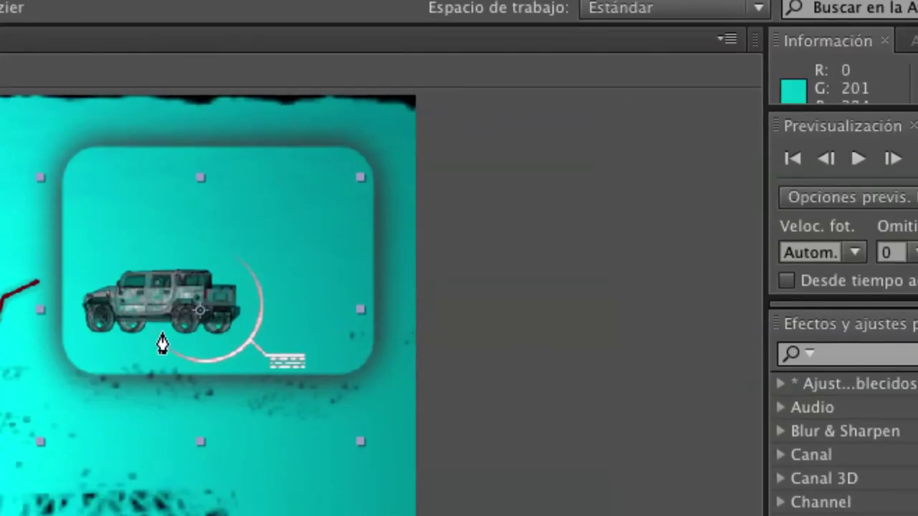
pyautogui.click(156, 337)
pyautogui.click(182, 357)
pyautogui.click(205, 356)
pyautogui.click(227, 356)
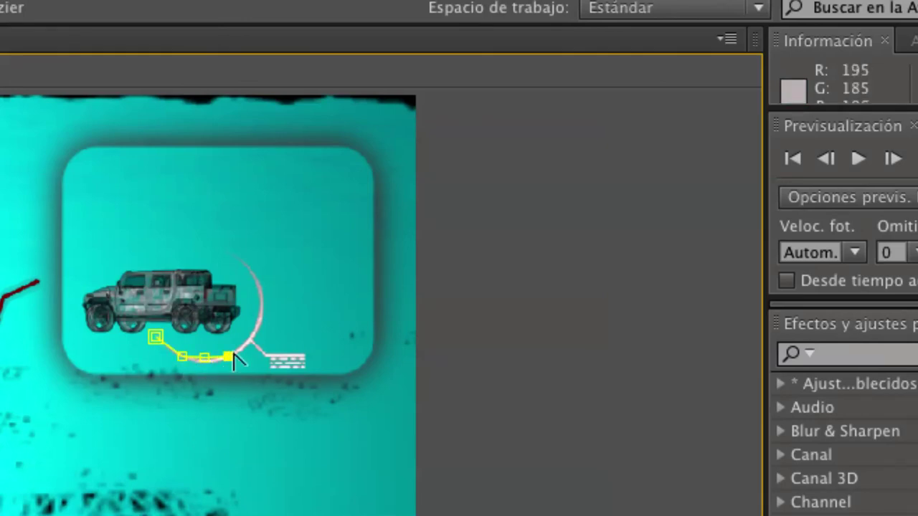
pyautogui.click(250, 337)
pyautogui.click(261, 312)
pyautogui.click(256, 276)
pyautogui.click(239, 261)
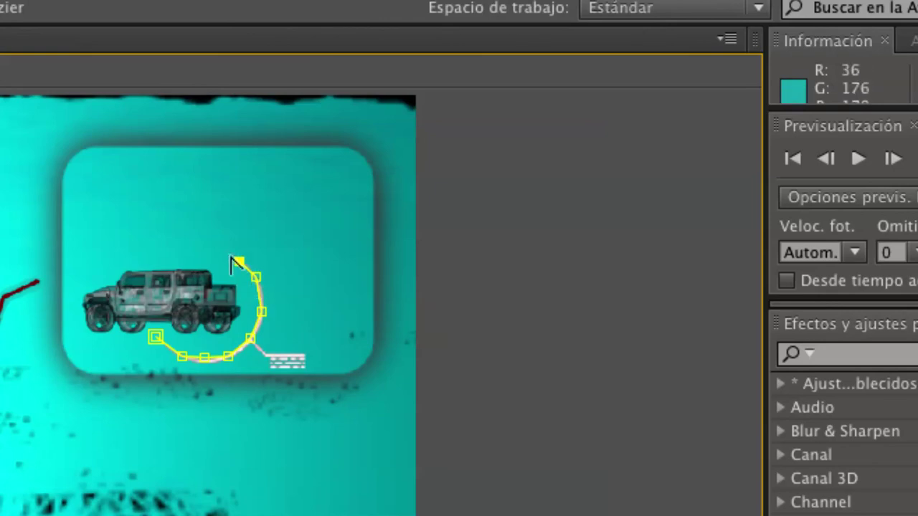
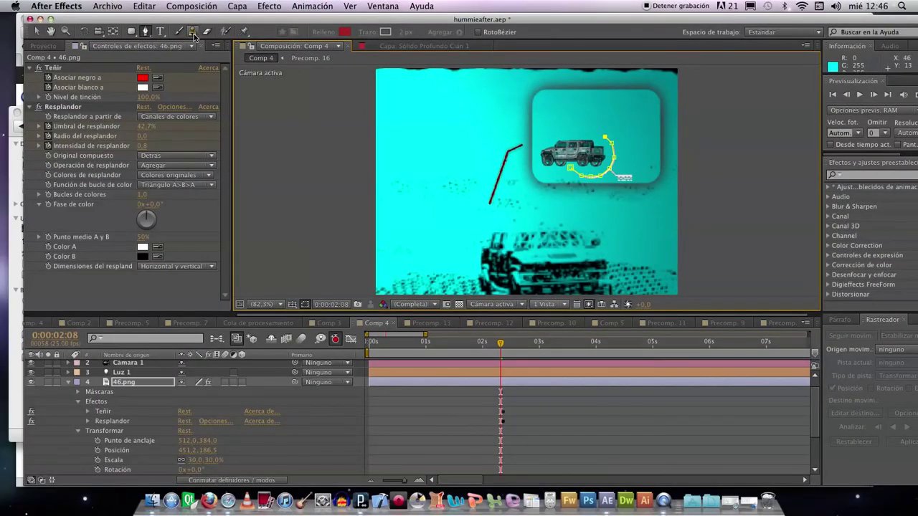
pyautogui.click(38, 31)
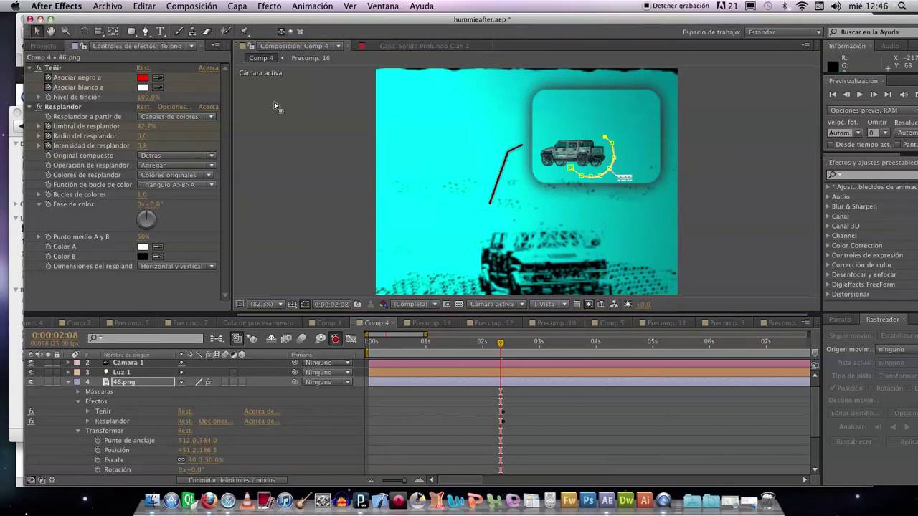
pyautogui.click(301, 139)
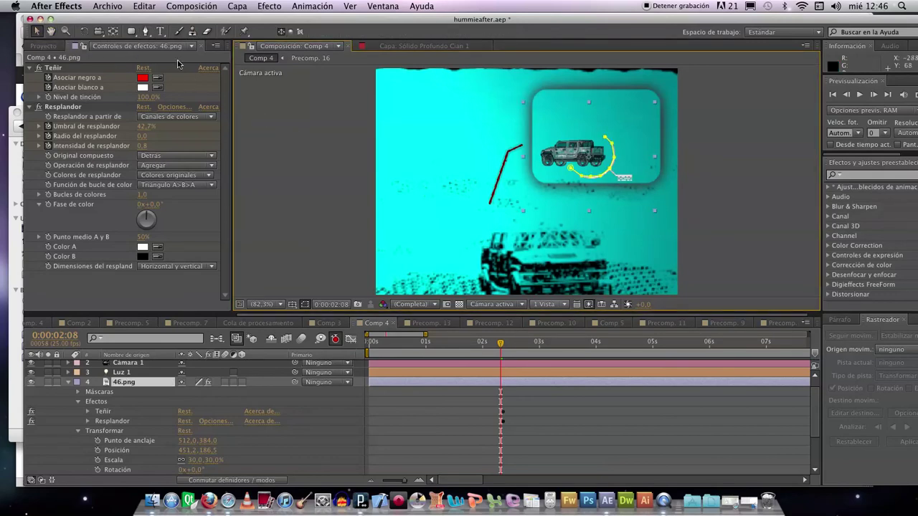
# Draw a second open mask with the Pen tool as a short horizontal line across the 46.png graphic's small label.
pyautogui.click(146, 32)
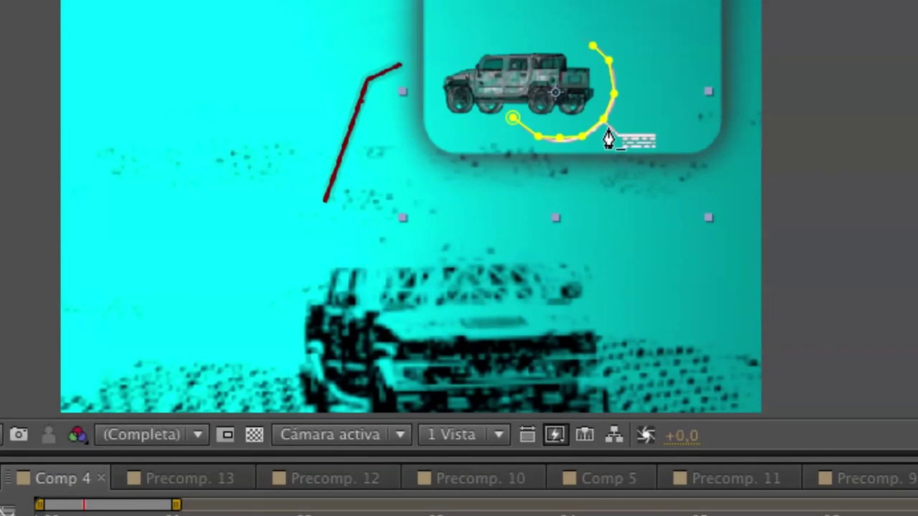
pyautogui.click(609, 142)
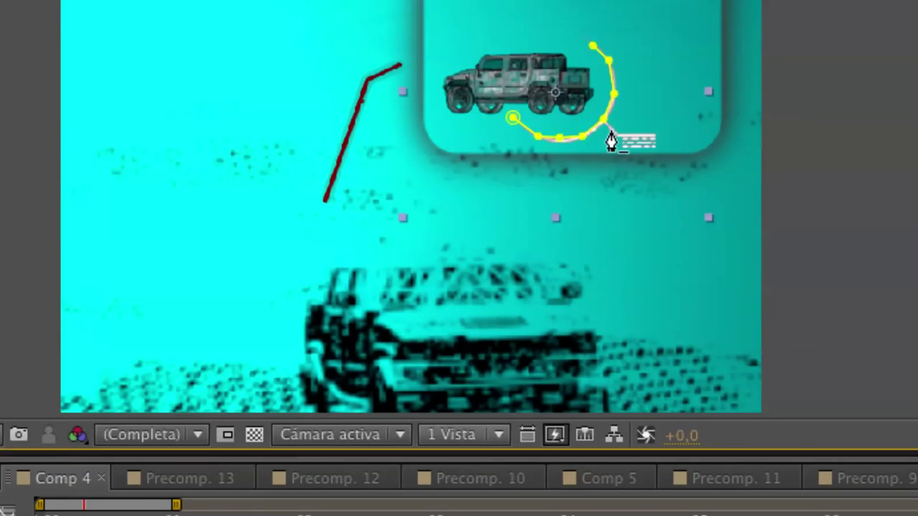
pyautogui.click(617, 135)
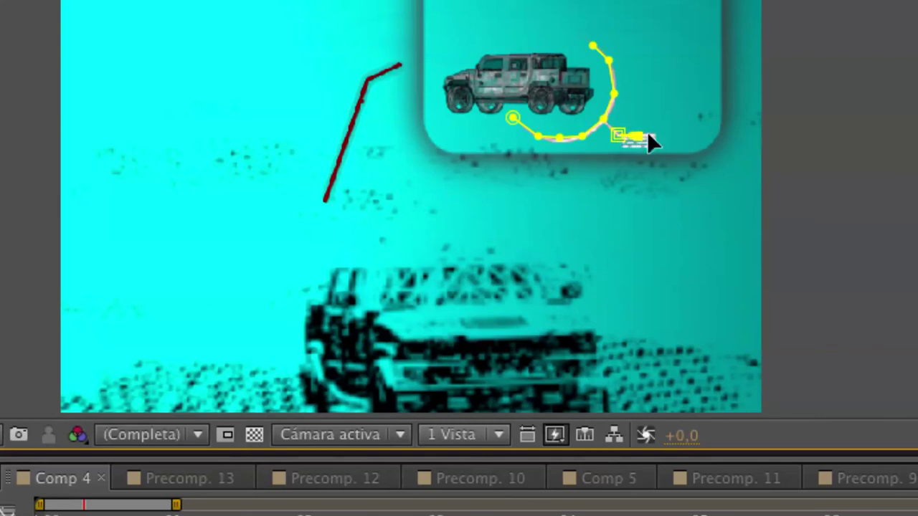
pyautogui.keyDown('ctrl'); pyautogui.click(639, 144); pyautogui.keyUp('ctrl')
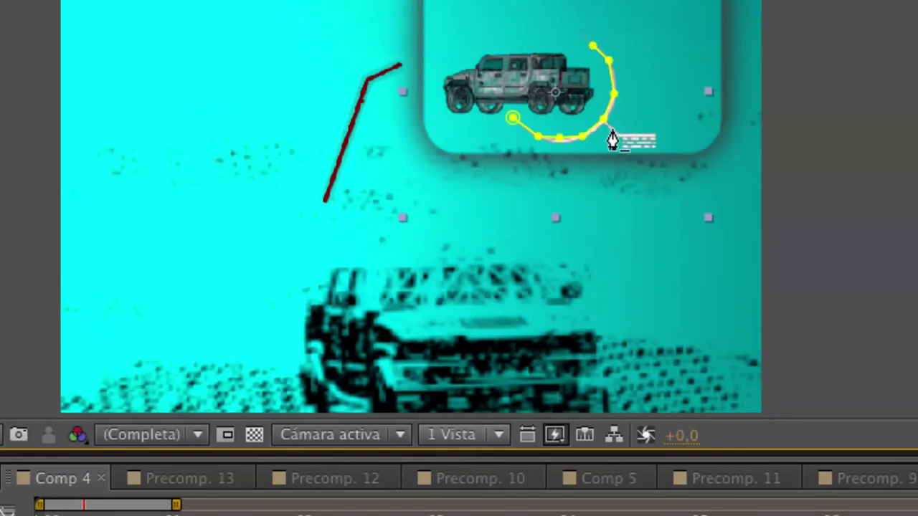
pyautogui.click(613, 137)
pyautogui.hotkey('ctrl', 'z')
pyautogui.click(618, 138)
pyautogui.moveTo(652, 137); pyautogui.dragTo(650, 135)
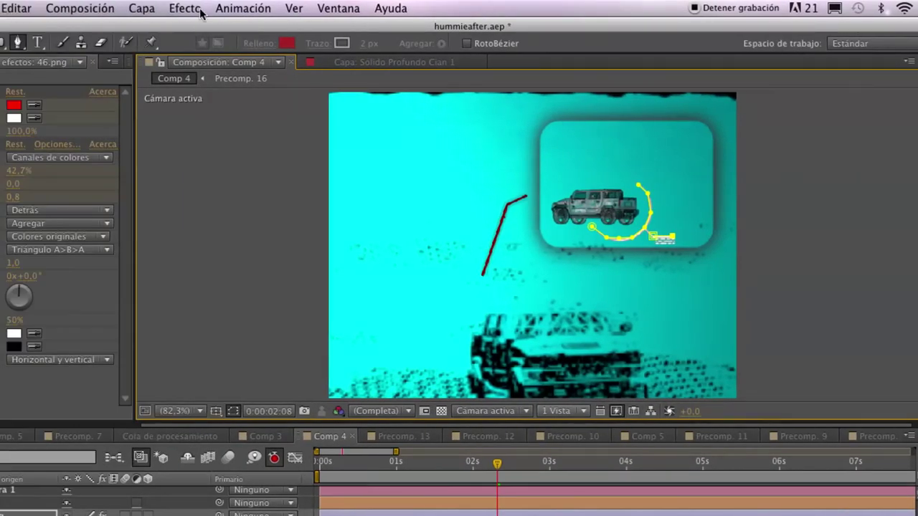
# Apply the Trazo generate effect to the 46.png layer and expand its properties in the timeline.
pyautogui.click(200, 10)
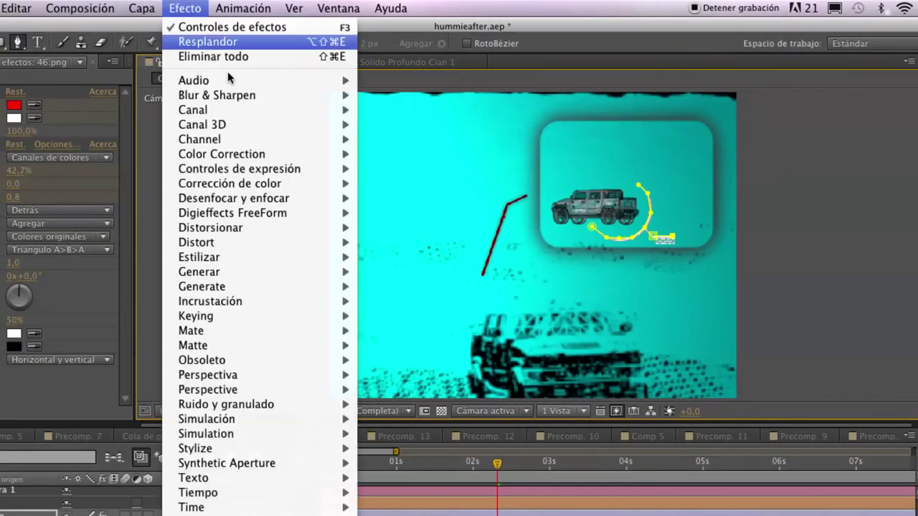
pyautogui.moveTo(283, 273)
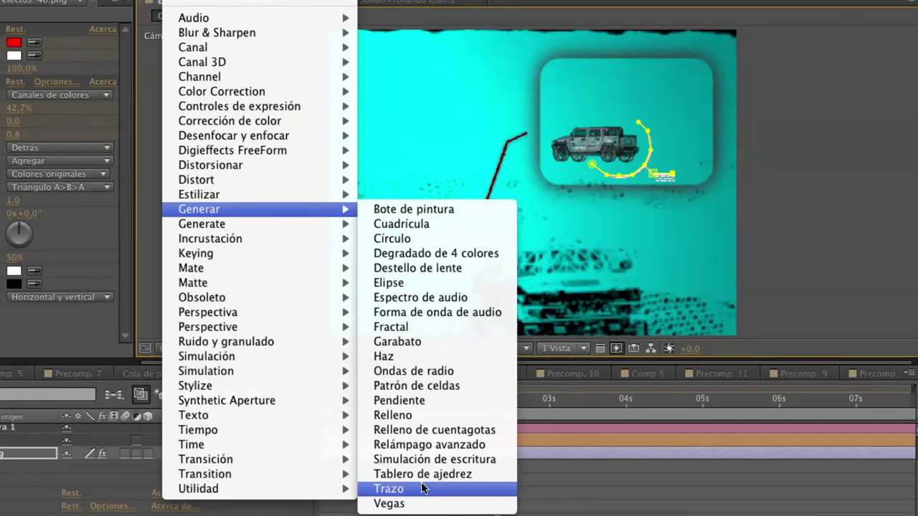
pyautogui.click(423, 488)
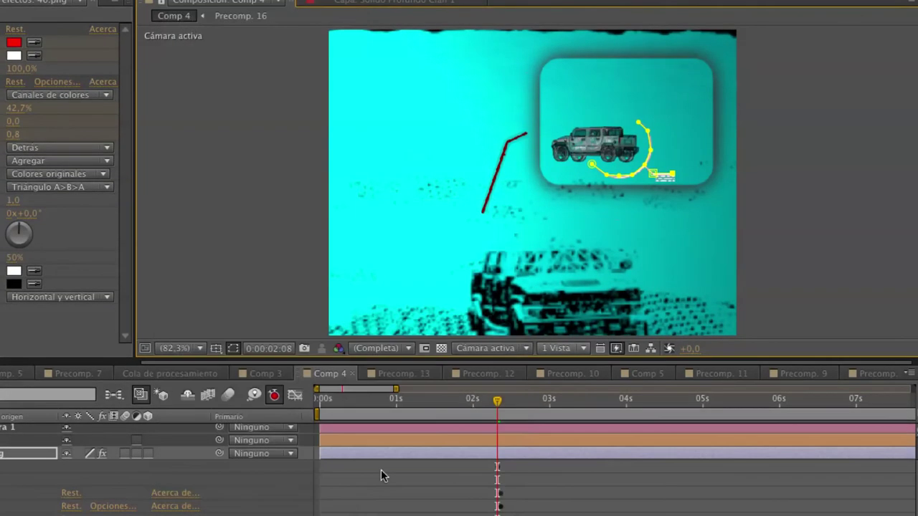
pyautogui.scroll(2, 50, 508)
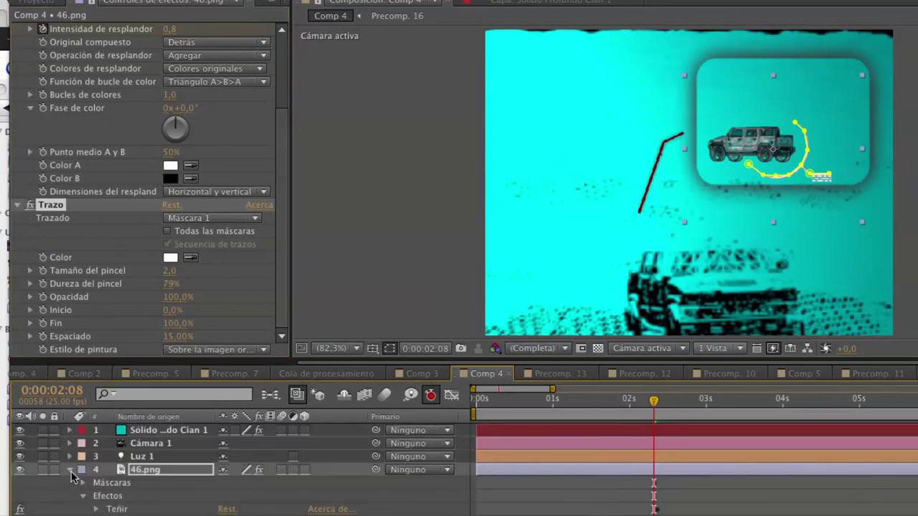
pyautogui.click(71, 470)
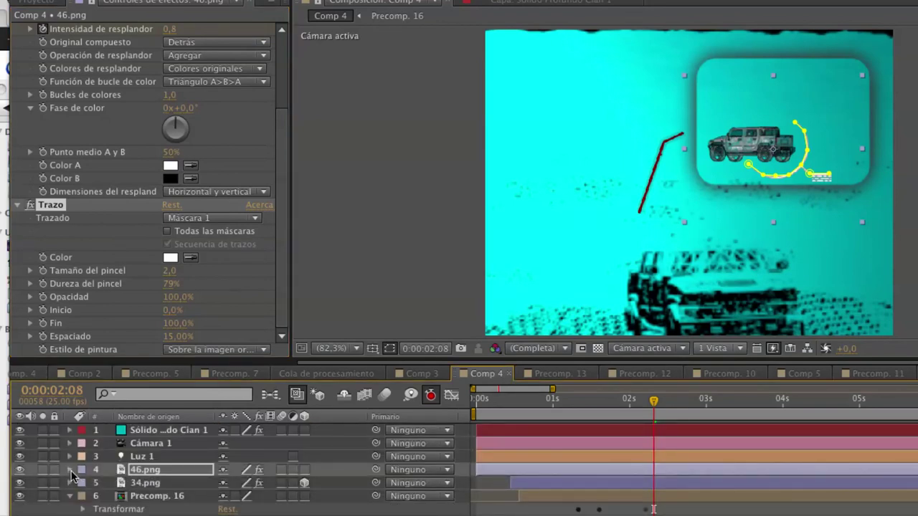
pyautogui.click(71, 471)
pyautogui.scroll(-3, 143, 466)
pyautogui.scroll(3, 143, 466)
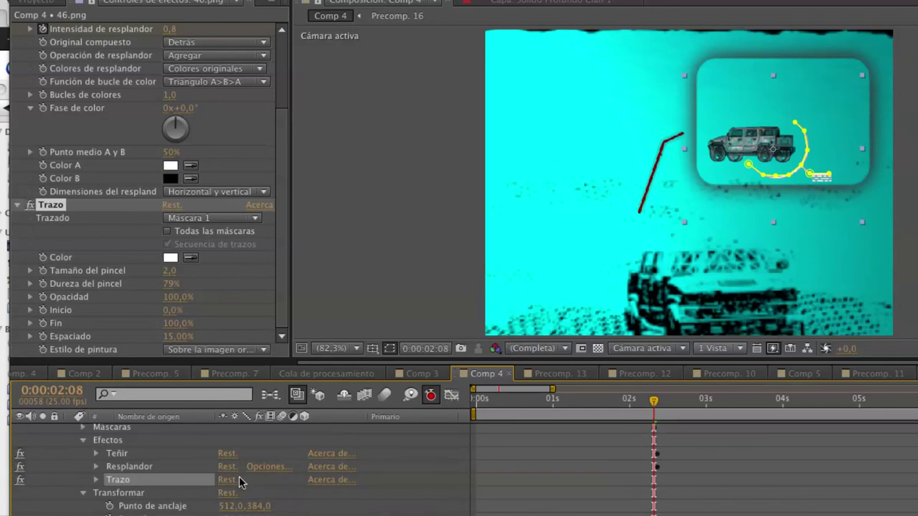
pyautogui.click(96, 480)
pyautogui.scroll(-3, 96, 480)
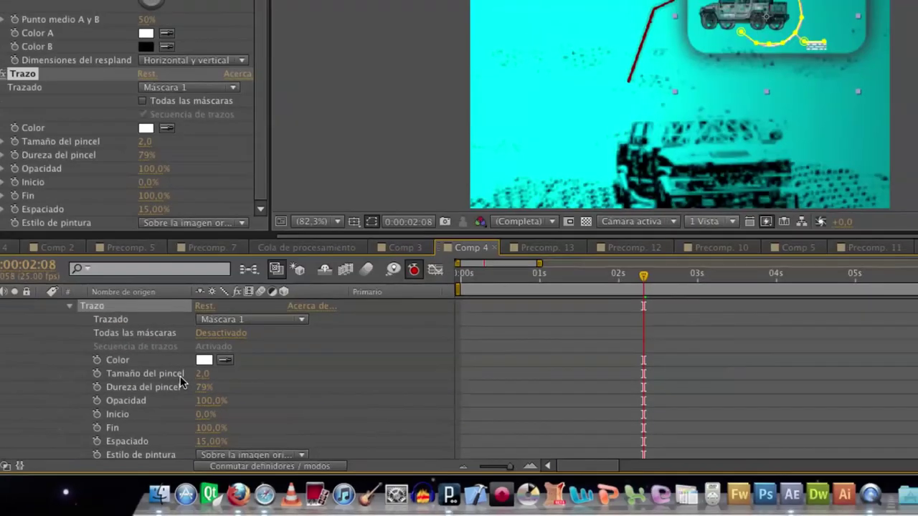
# Keyframe the Trazo effect's Tamaño del pincel at 34,1 and turn on Todas las máscaras.
pyautogui.click(96, 374)
pyautogui.moveTo(202, 374); pyautogui.dragTo(269, 373)
pyautogui.click(223, 334)
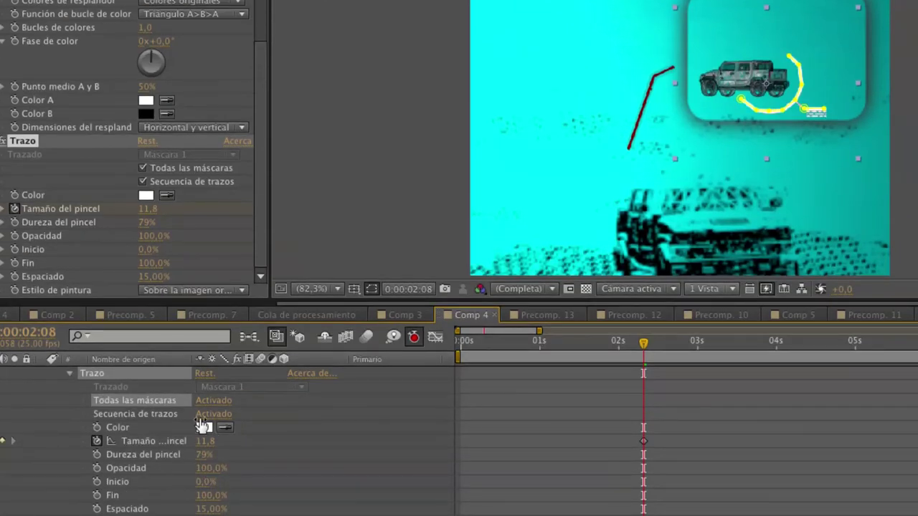
pyautogui.moveTo(204, 448)
pyautogui.mouseDown()
pyautogui.moveTo(404, 440)
pyautogui.moveTo(383, 444)
pyautogui.mouseUp()
pyautogui.click(820, 115)
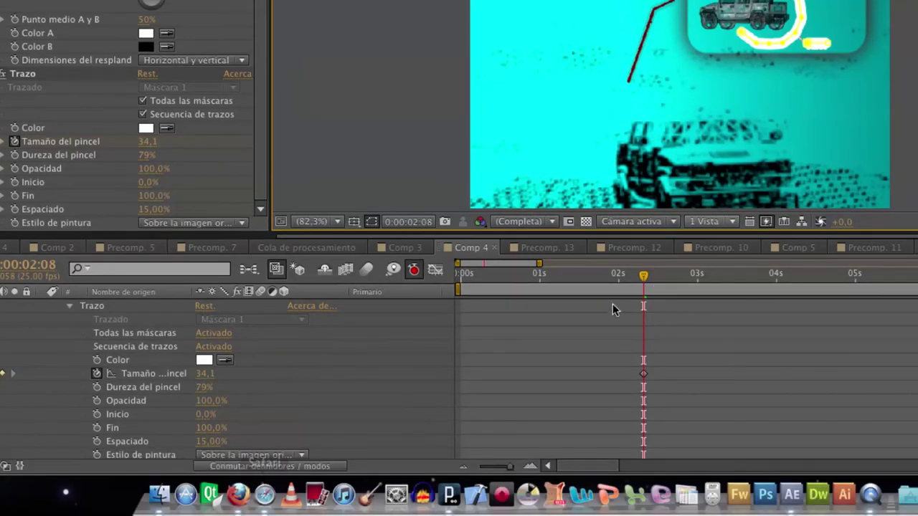
# Remove the Tamaño del pincel keyframe from the 46.png layer's Trazo effect.
pyautogui.moveTo(643, 276); pyautogui.dragTo(603, 286)
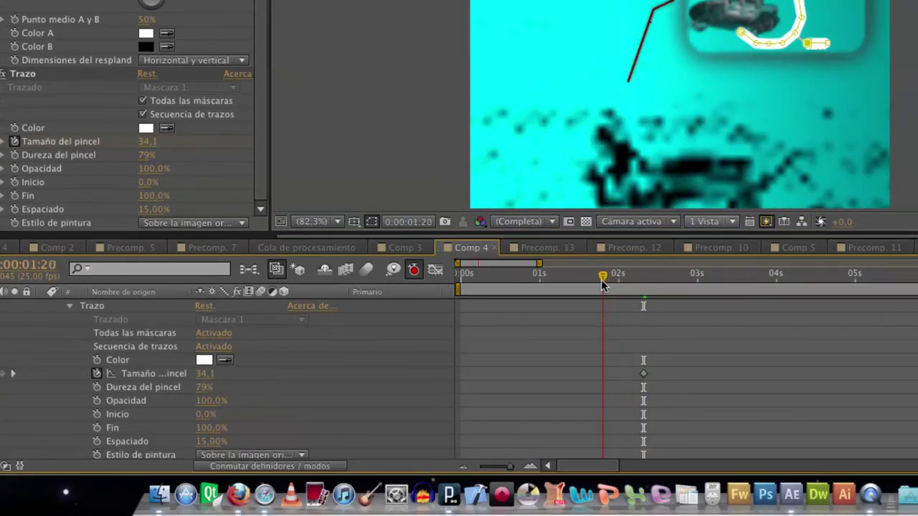
pyautogui.click(643, 374)
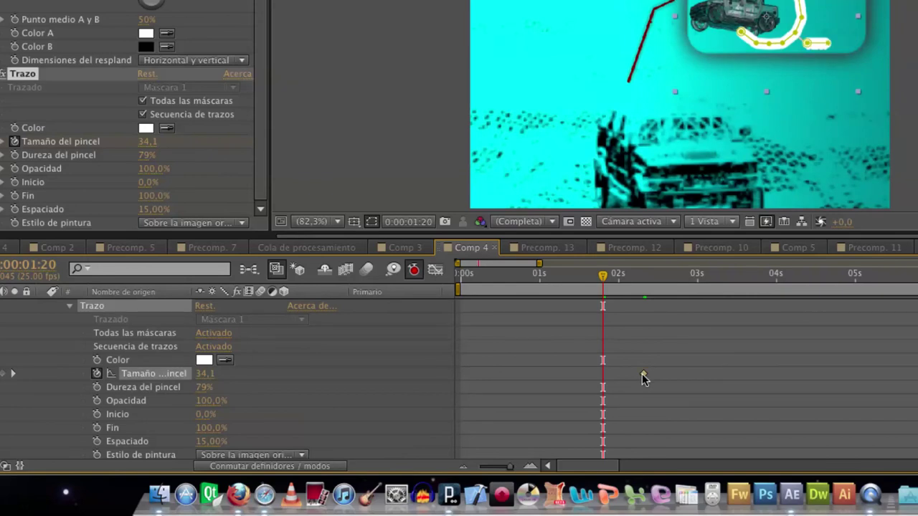
# Keyframe the Trazo effect's Fin from 0,0% at 0:00:01:18 to 100,0% at 0:00:01:22.
pyautogui.moveTo(605, 279)
pyautogui.mouseDown()
pyautogui.moveTo(564, 283)
pyautogui.moveTo(599, 283)
pyautogui.mouseUp()
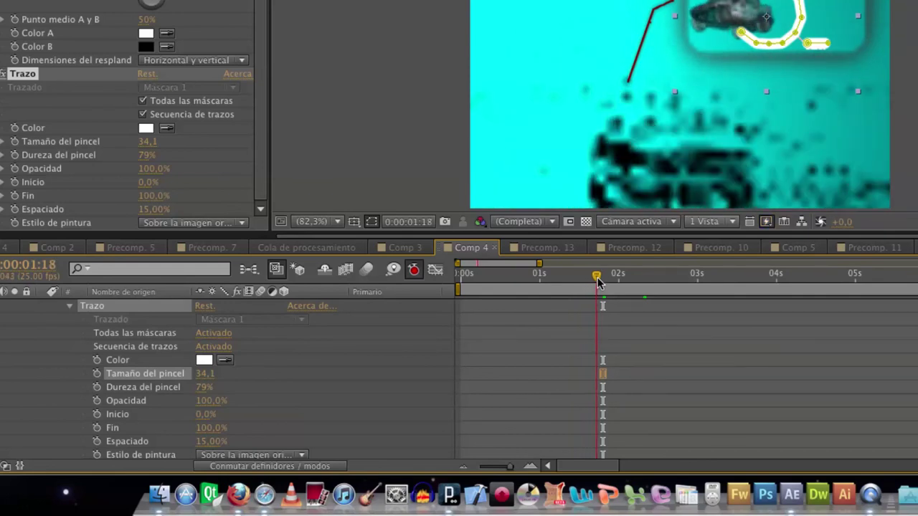
pyautogui.click(97, 428)
pyautogui.moveTo(202, 428); pyautogui.dragTo(119, 427)
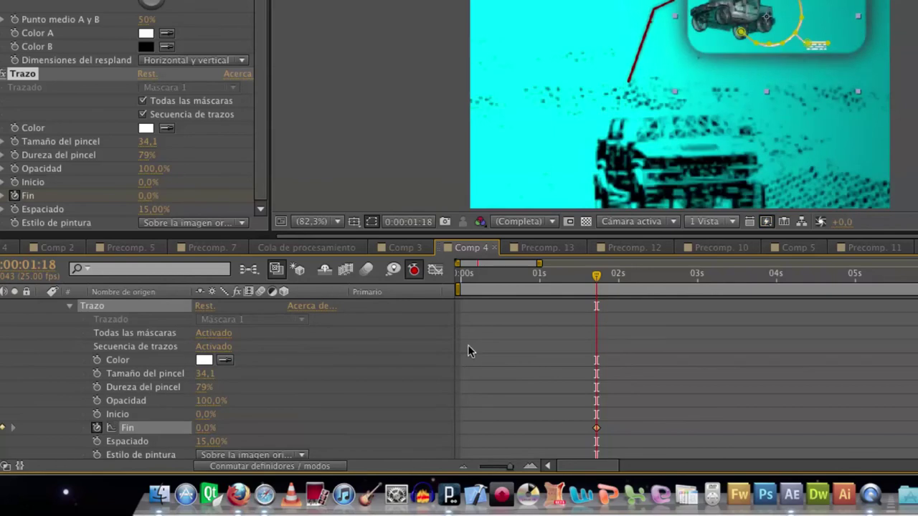
pyautogui.moveTo(596, 284); pyautogui.dragTo(609, 285)
pyautogui.moveTo(206, 428); pyautogui.dragTo(308, 428)
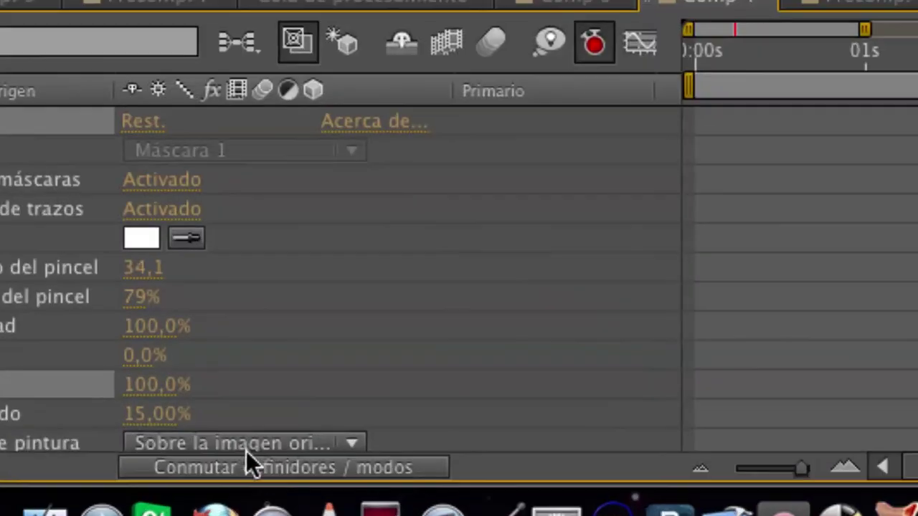
# Set the Trazo effect's Estilo de pintura to Revelar imagen original, keeping Secuencia de trazos on after toggling it, and deselect the layer.
pyautogui.click(247, 455)
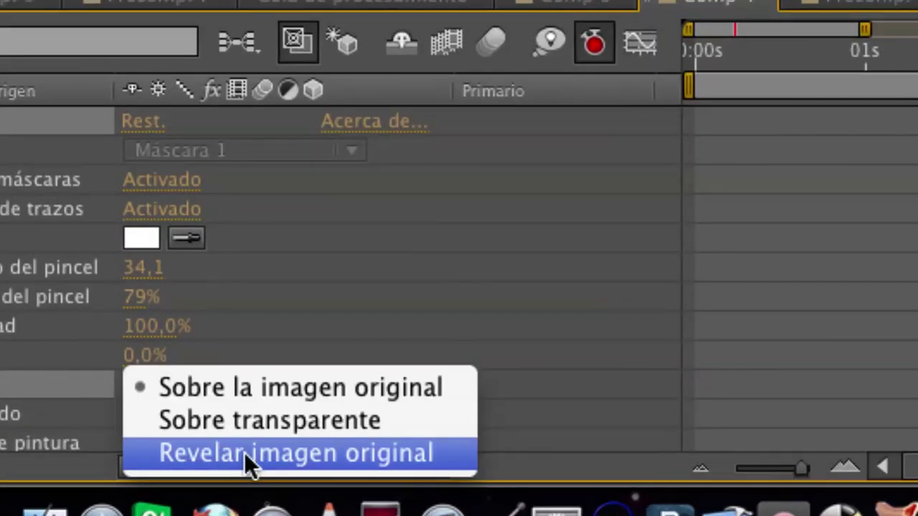
pyautogui.click(244, 454)
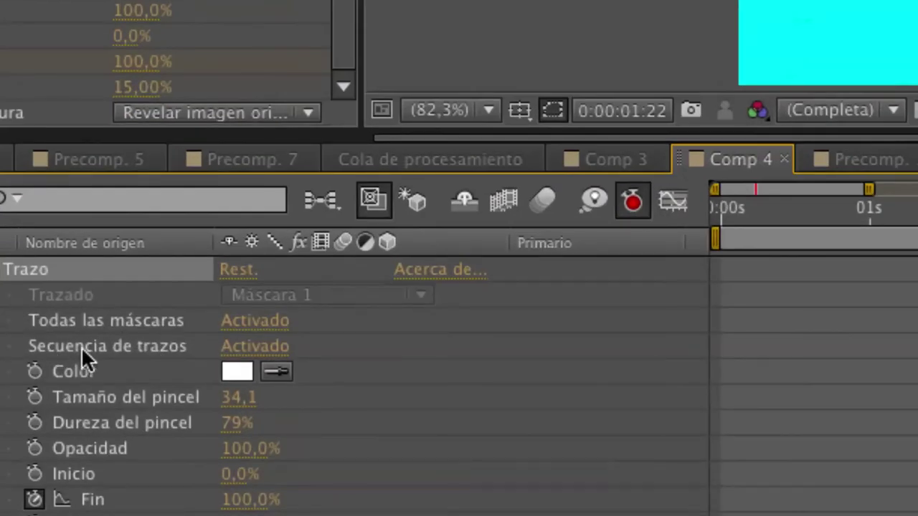
pyautogui.click(233, 348)
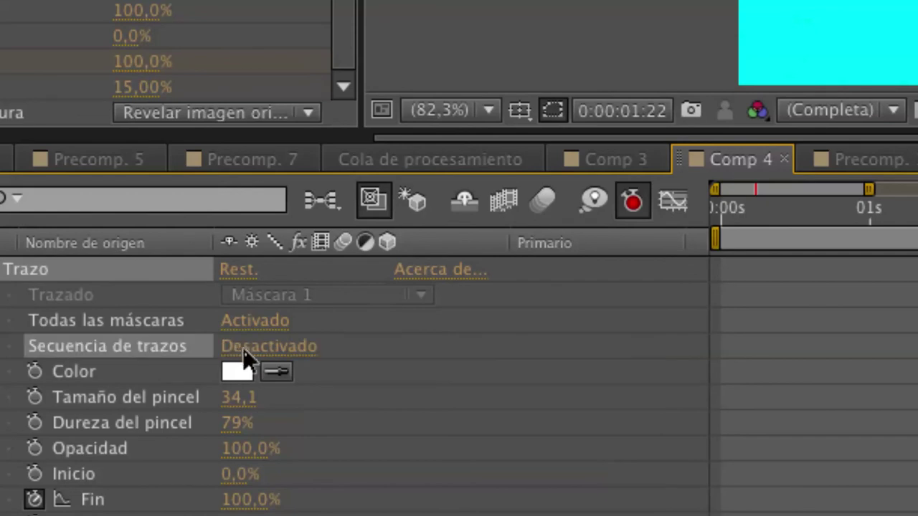
pyautogui.click(255, 348)
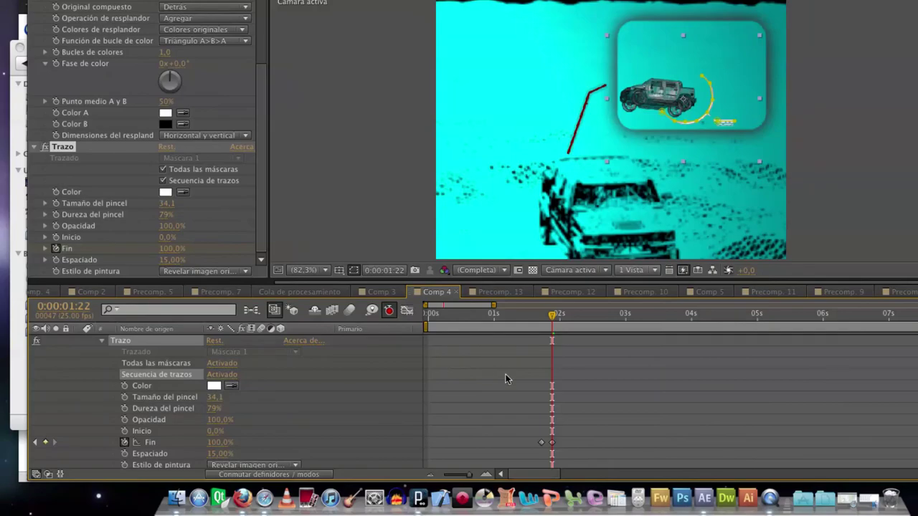
pyautogui.click(506, 375)
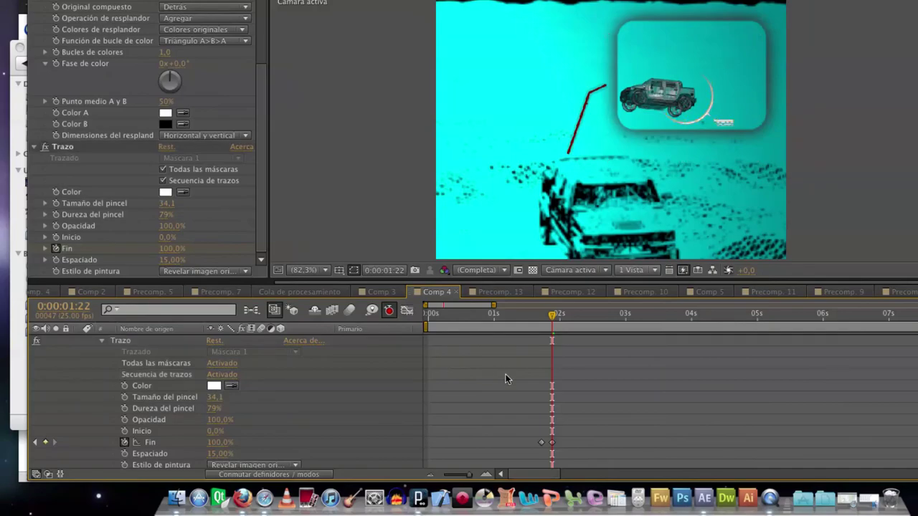
# At 0:00:03:00, set Asociar blanco a in the 46.png layer's Teñir effect to pure red, FF0000.
pyautogui.moveTo(535, 313); pyautogui.dragTo(626, 334)
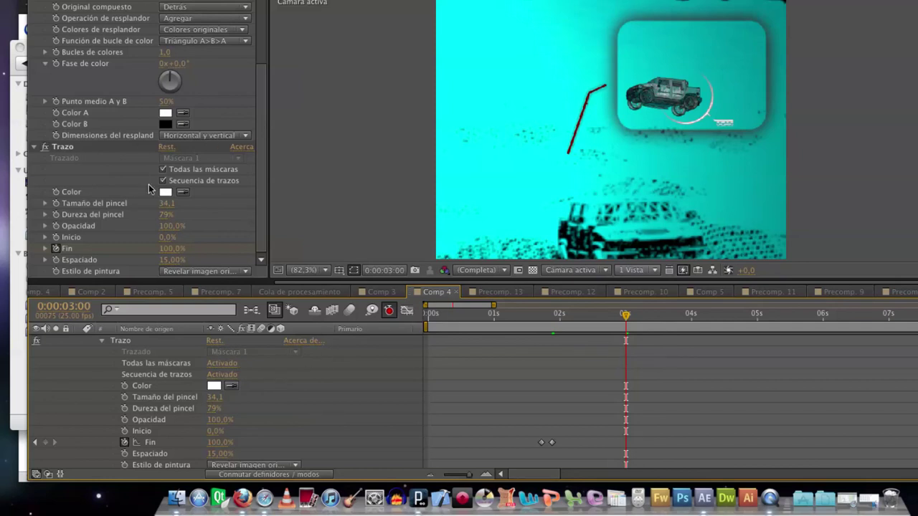
pyautogui.scroll(5, 166, 196)
pyautogui.scroll(-5, 165, 194)
pyautogui.scroll(5, 158, 135)
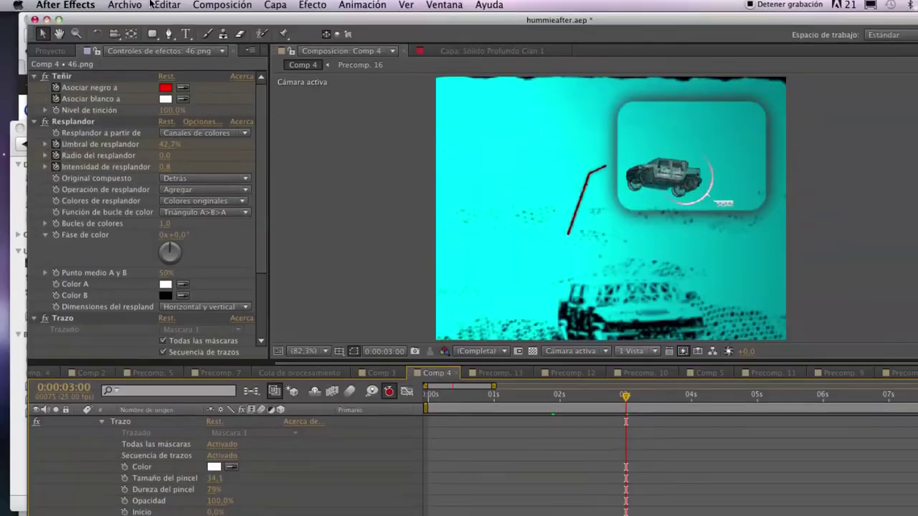
pyautogui.click(166, 101)
pyautogui.moveTo(308, 150); pyautogui.dragTo(446, 99)
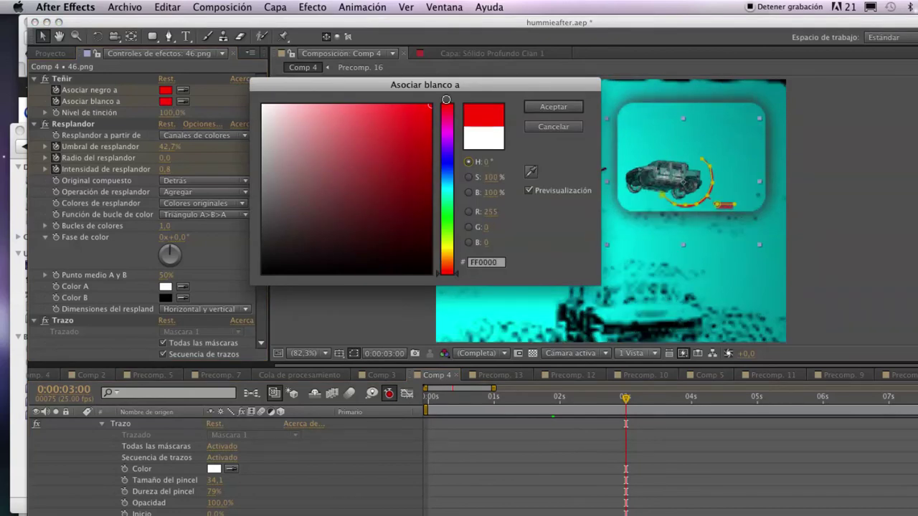
pyautogui.click(553, 107)
pyautogui.click(385, 179)
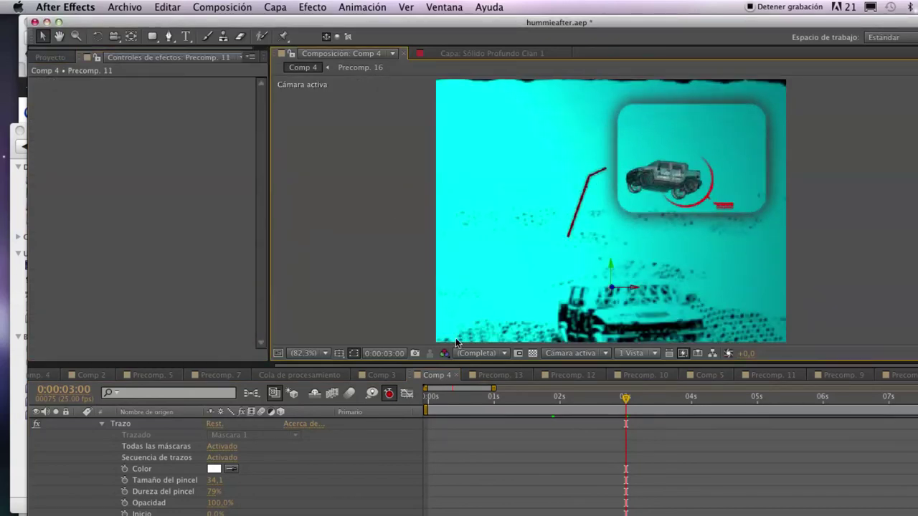
# At 0:00:03:04, delete all Asociar negro a and Asociar blanco a keyframes from the 46.png layer's Teñir effect.
pyautogui.moveTo(577, 401); pyautogui.dragTo(635, 410)
pyautogui.scroll(-3, 83, 449)
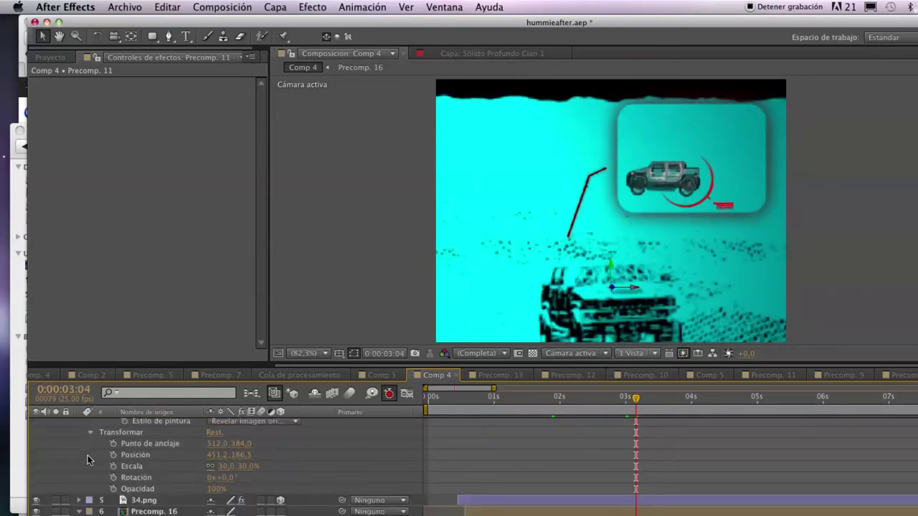
pyautogui.scroll(5, 89, 460)
pyautogui.click(91, 480)
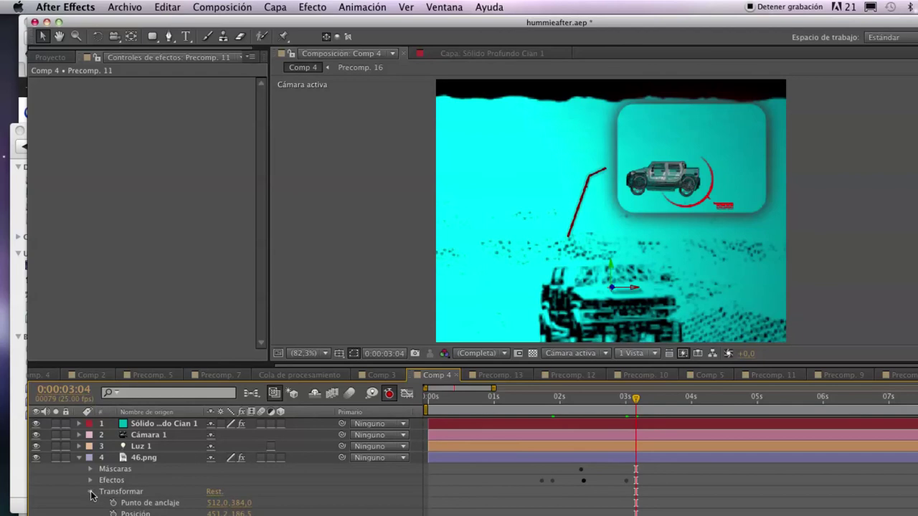
pyautogui.click(91, 491)
pyautogui.click(90, 481)
pyautogui.scroll(-2, 101, 466)
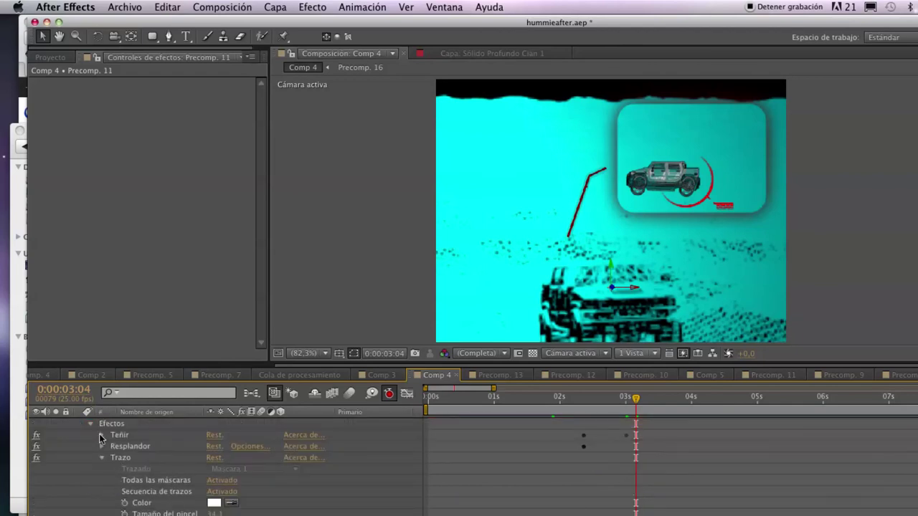
pyautogui.click(101, 436)
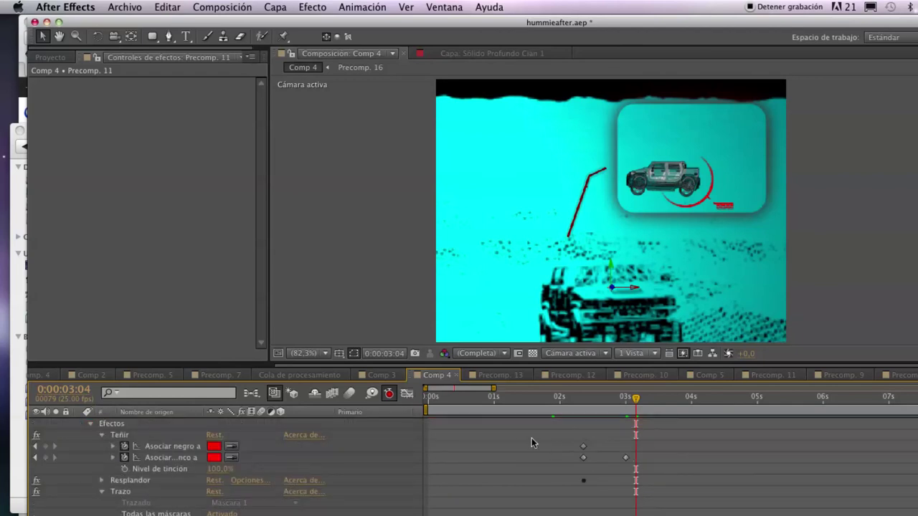
pyautogui.moveTo(559, 433); pyautogui.dragTo(662, 466)
pyautogui.press('Delete')
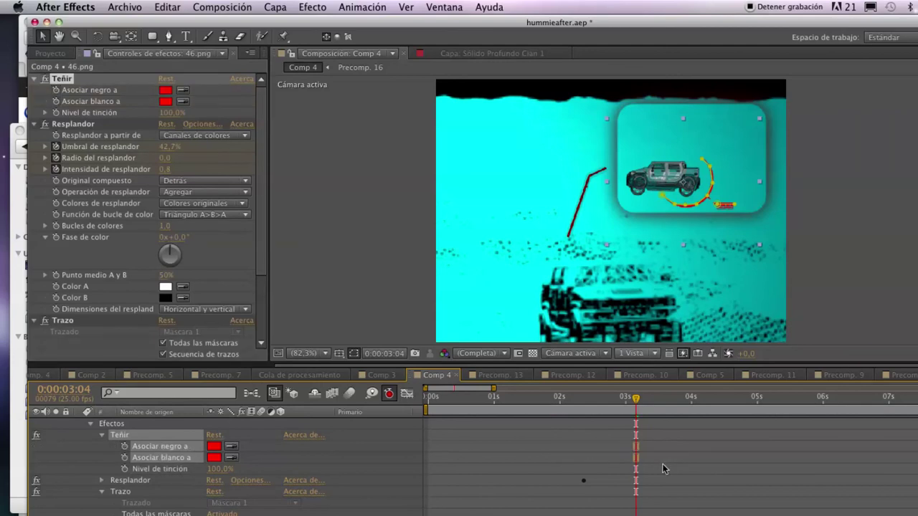
# Review the stroke reveal from 0:00:01:17 to 0:00:02:04 and collapse the 46.png layer's properties.
pyautogui.moveTo(595, 396); pyautogui.dragTo(540, 365)
pyautogui.click(509, 217)
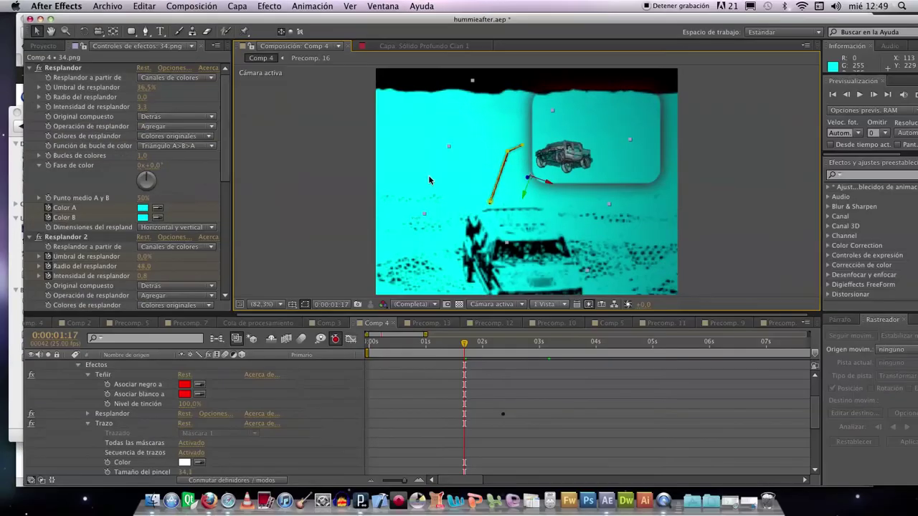
pyautogui.click(370, 258)
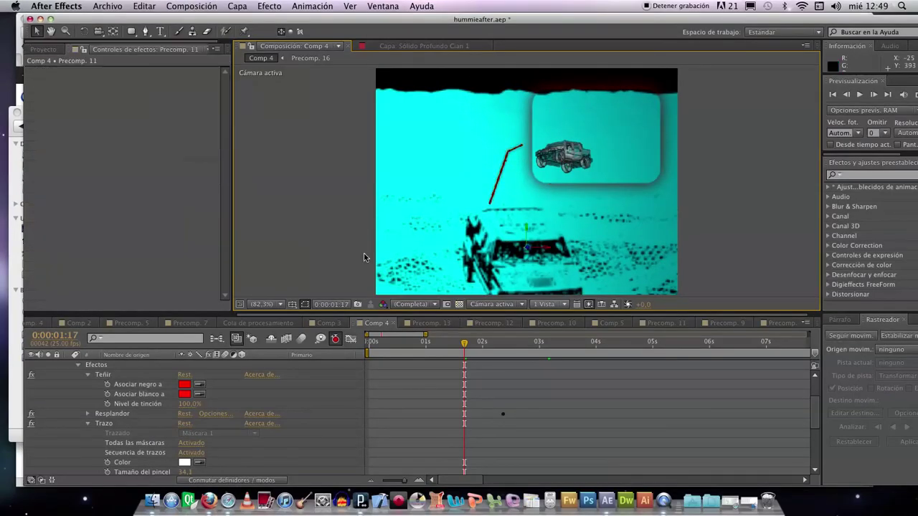
pyautogui.moveTo(464, 346); pyautogui.dragTo(492, 352)
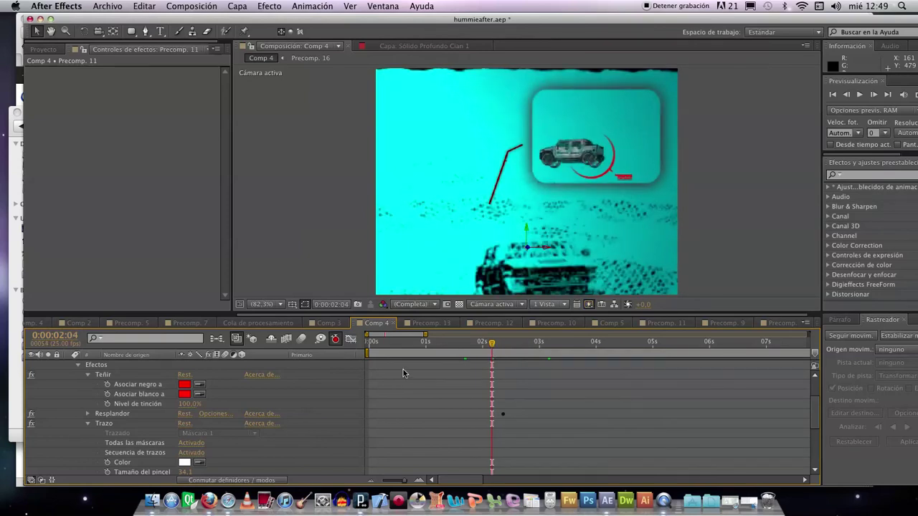
pyautogui.click(78, 365)
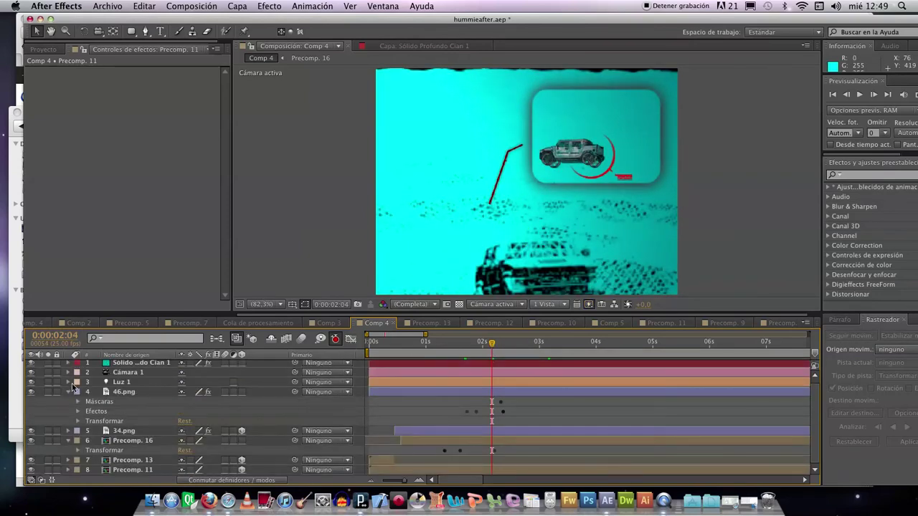
pyautogui.click(67, 391)
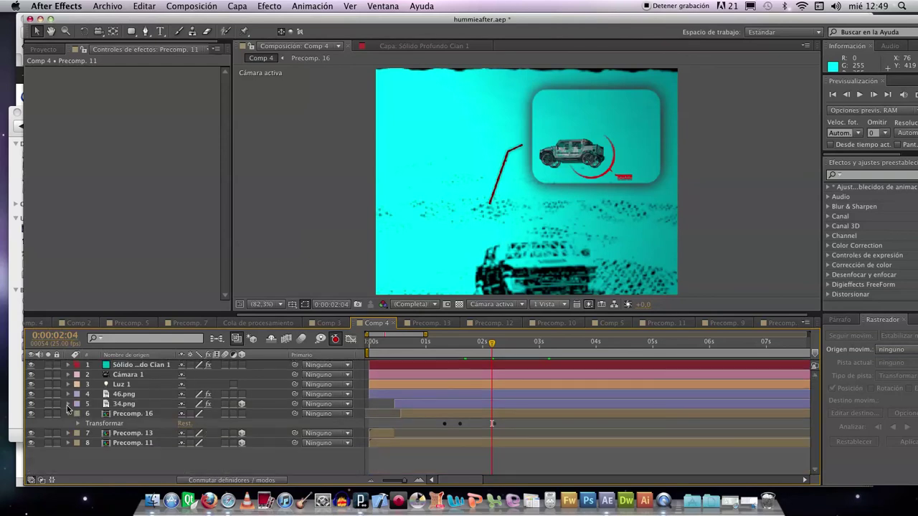
pyautogui.click(67, 402)
pyautogui.moveTo(211, 423); pyautogui.dragTo(202, 426)
pyautogui.press('super+z')
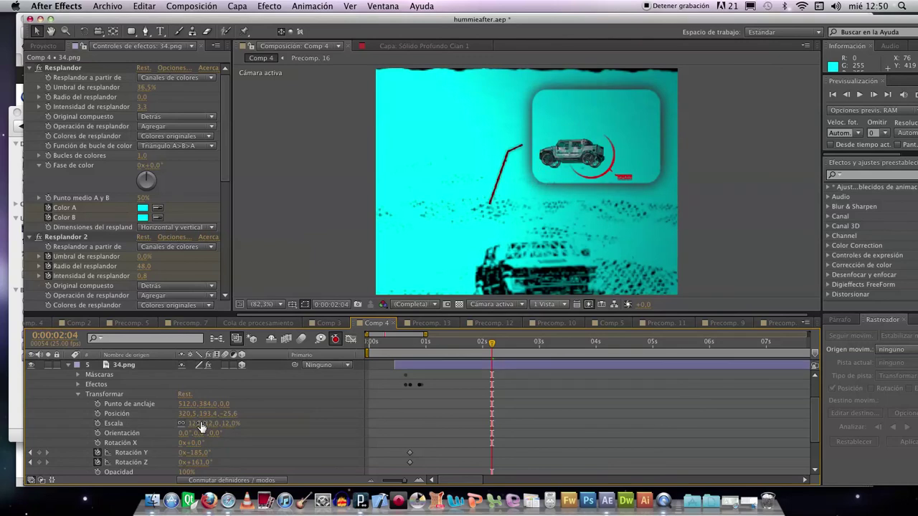
pyautogui.click(78, 395)
pyautogui.scroll(1, 72, 390)
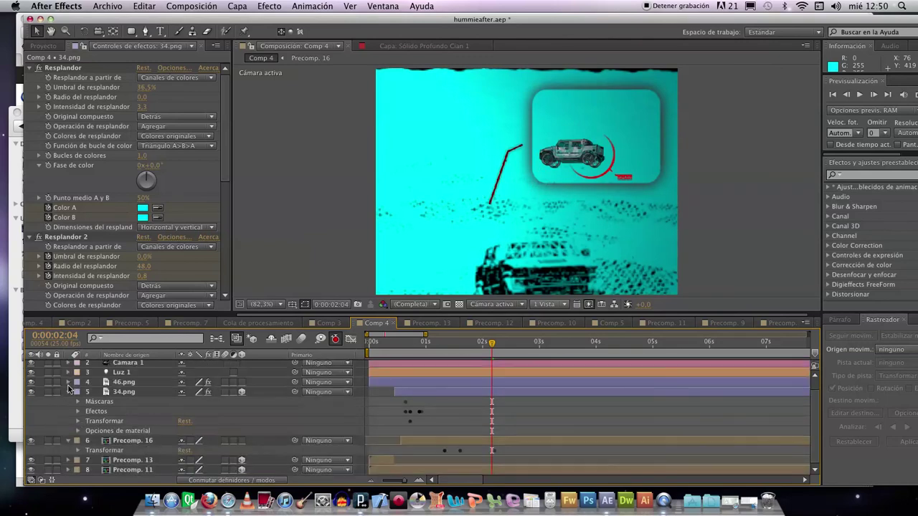
pyautogui.click(69, 393)
# Keyframe the Escala of the small vehicle's Precomp. 16 layer at 70,0% at 0:00:02:04.
pyautogui.click(129, 415)
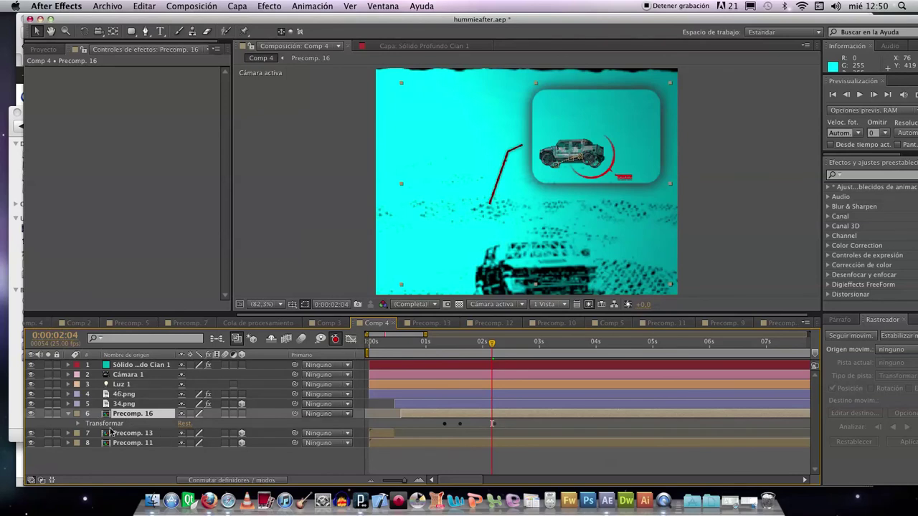
pyautogui.click(31, 414)
pyautogui.click(31, 414)
pyautogui.click(69, 415)
pyautogui.click(69, 414)
pyautogui.click(78, 424)
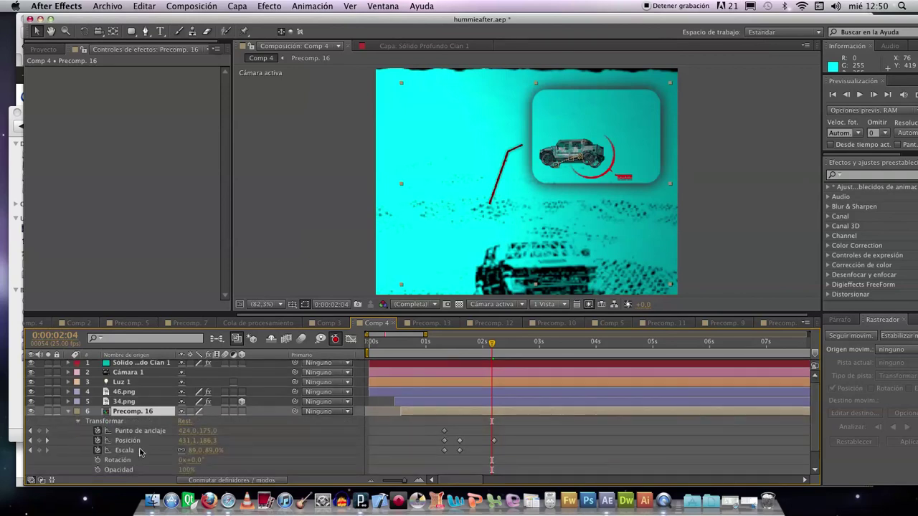
pyautogui.moveTo(208, 451); pyautogui.dragTo(199, 450)
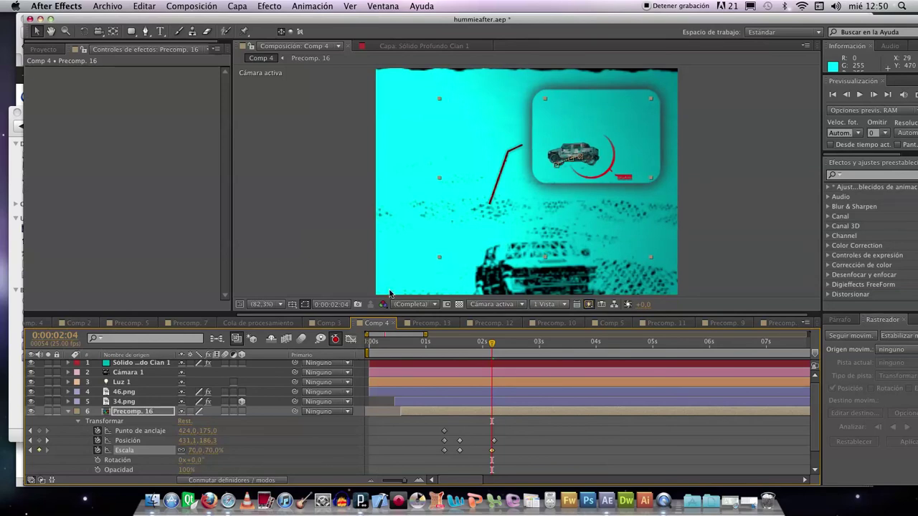
pyautogui.click(287, 203)
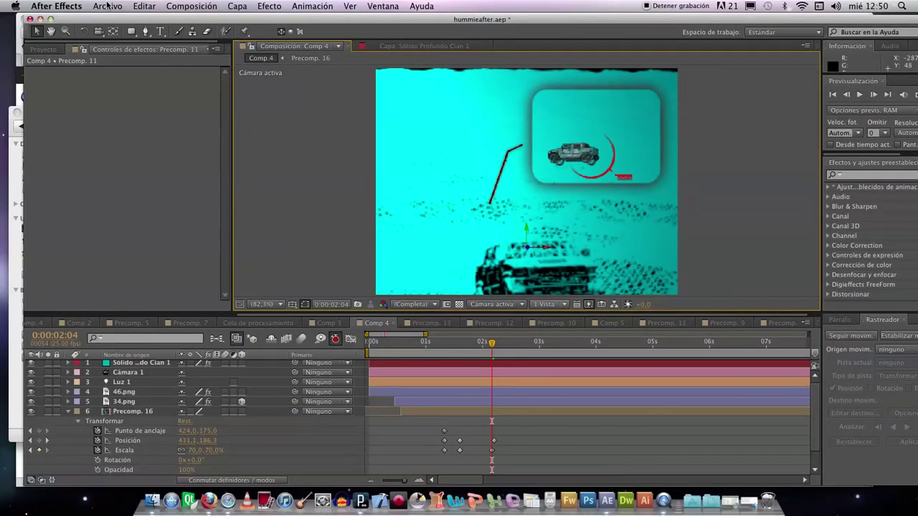
# Start importing a file and preview candidate graphics in the HRES folder, including 14.png, 28.png, 43.png and 45.png.
pyautogui.click(107, 6)
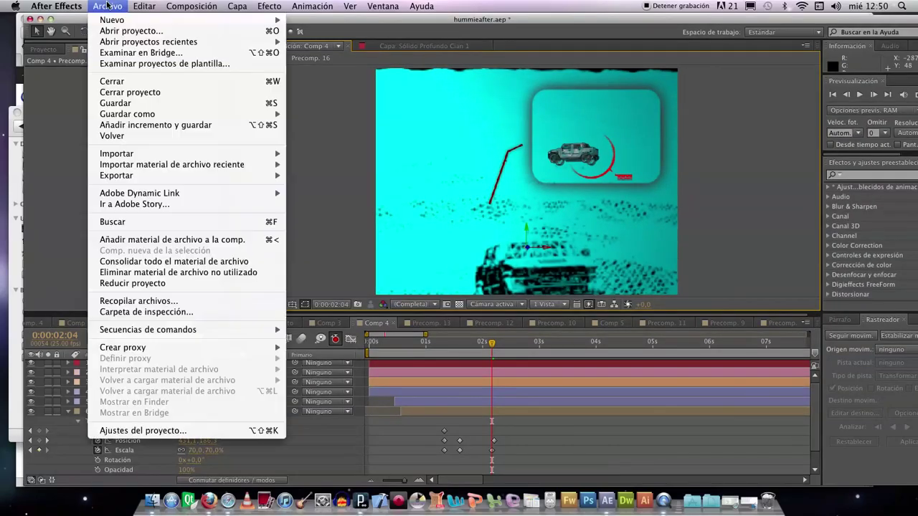
pyautogui.moveTo(153, 154)
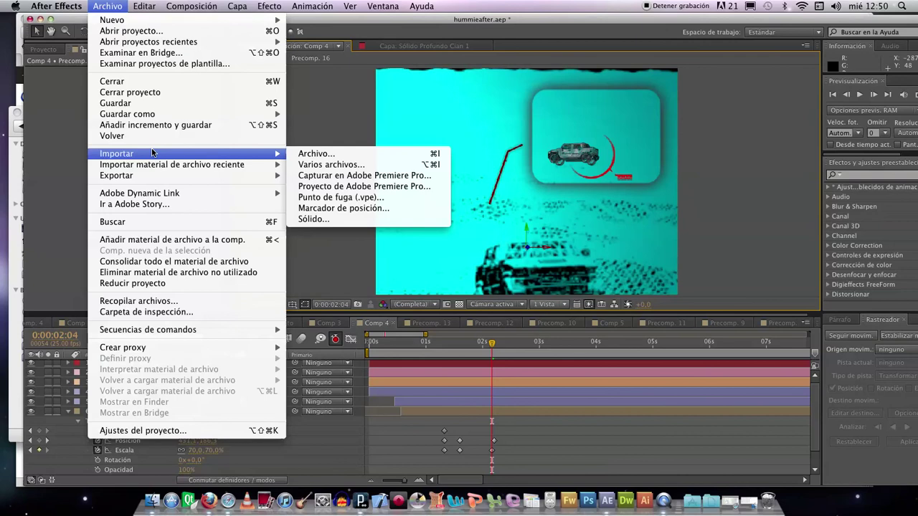
pyautogui.click(317, 154)
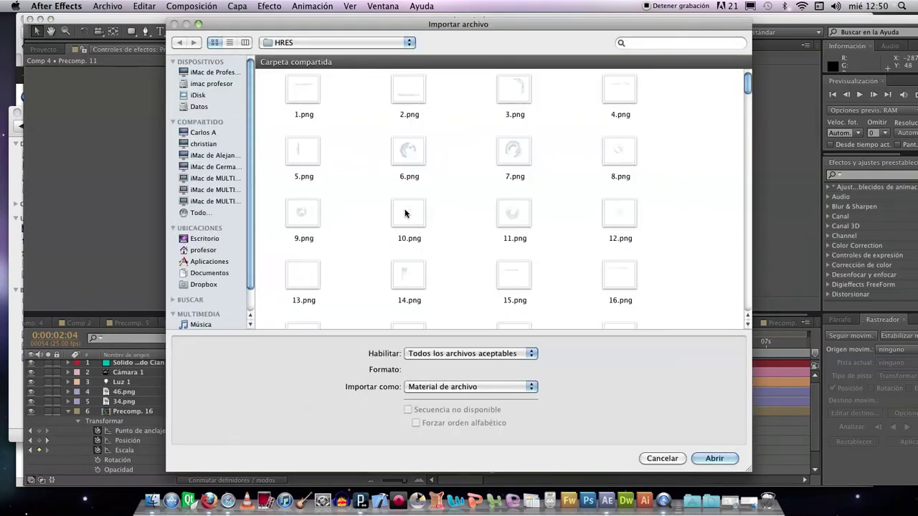
pyautogui.click(409, 287)
pyautogui.press('space')
pyautogui.press('space')
pyautogui.scroll(-5, 394, 266)
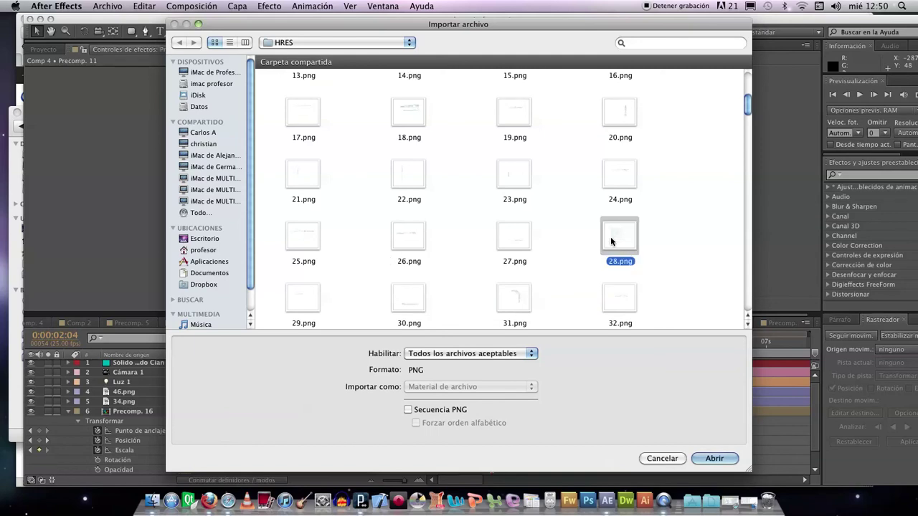
pyautogui.click(611, 242)
pyautogui.press('space')
pyautogui.press('space')
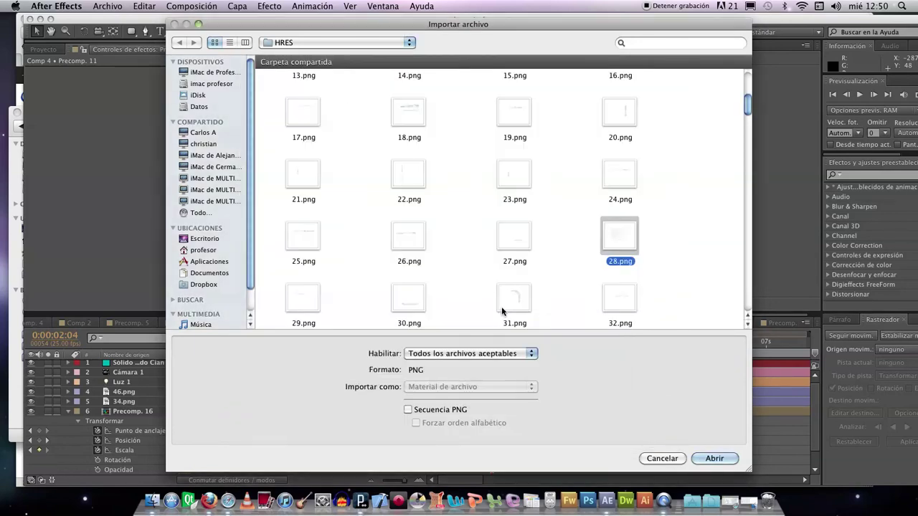
pyautogui.scroll(-4, 496, 252)
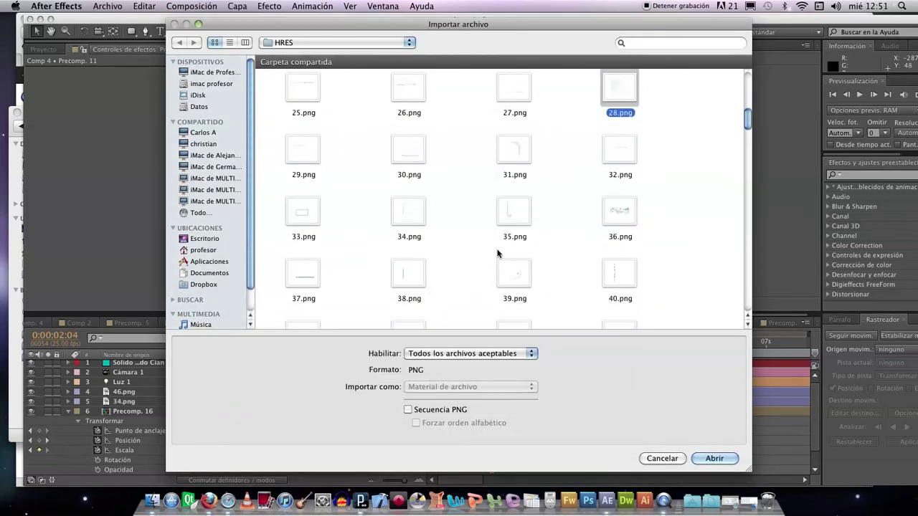
pyautogui.scroll(-4, 496, 253)
pyautogui.scroll(-2, 497, 252)
pyautogui.click(511, 179)
pyautogui.press('space')
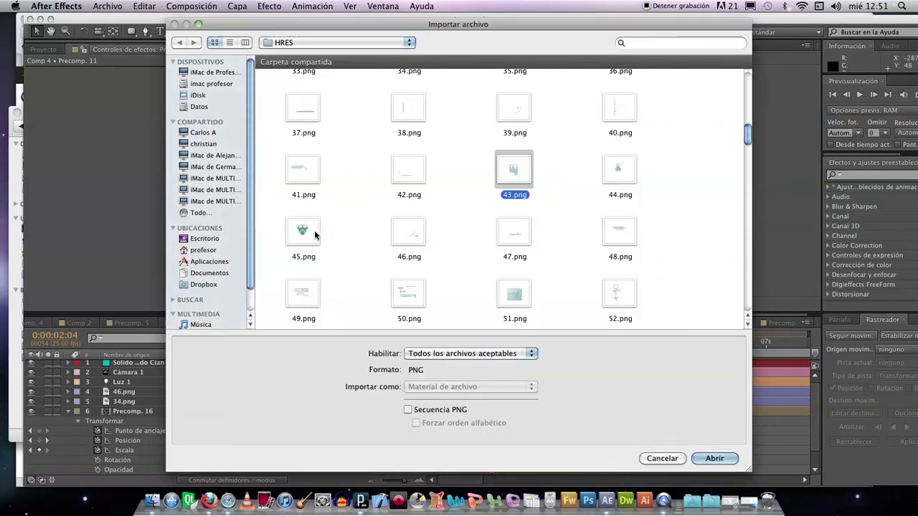
pyautogui.click(312, 233)
pyautogui.press('space')
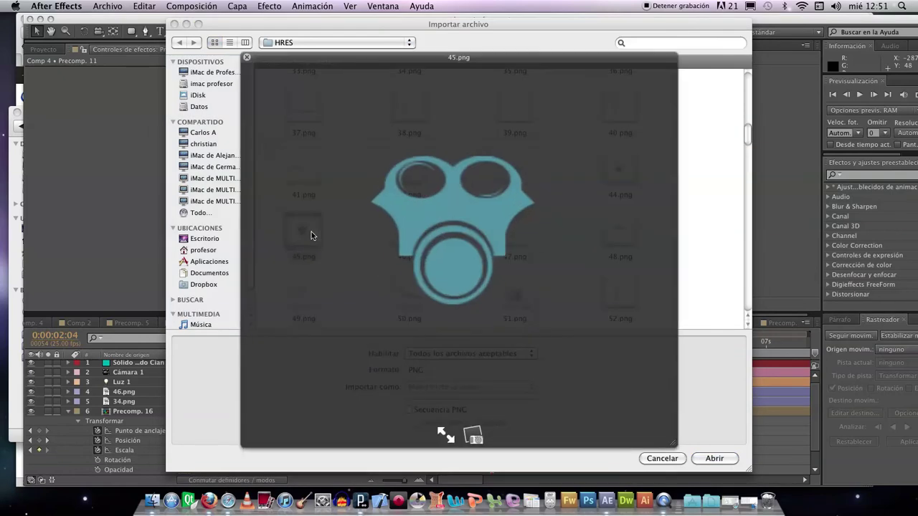
pyautogui.press('space')
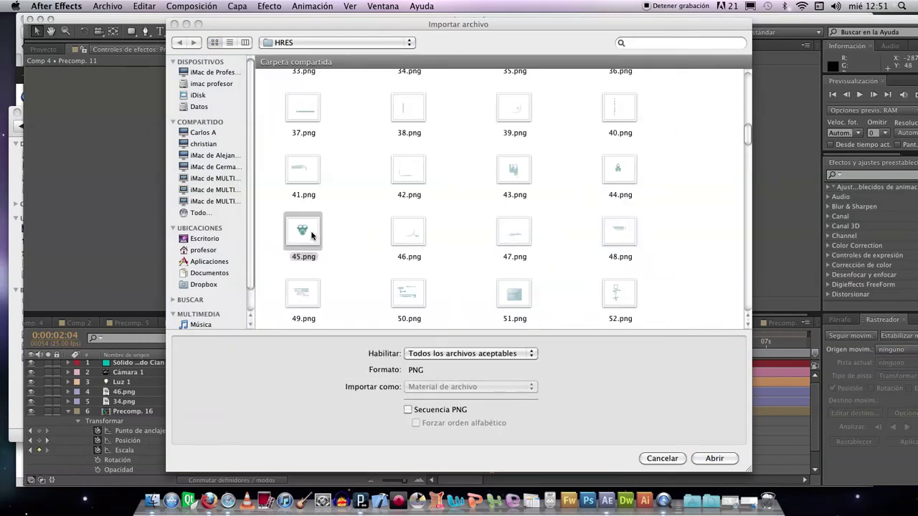
# Preview 81.png and 90.png from the HRES folder and import 90.png into the project.
pyautogui.scroll(-2, 401, 291)
pyautogui.scroll(-3, 401, 290)
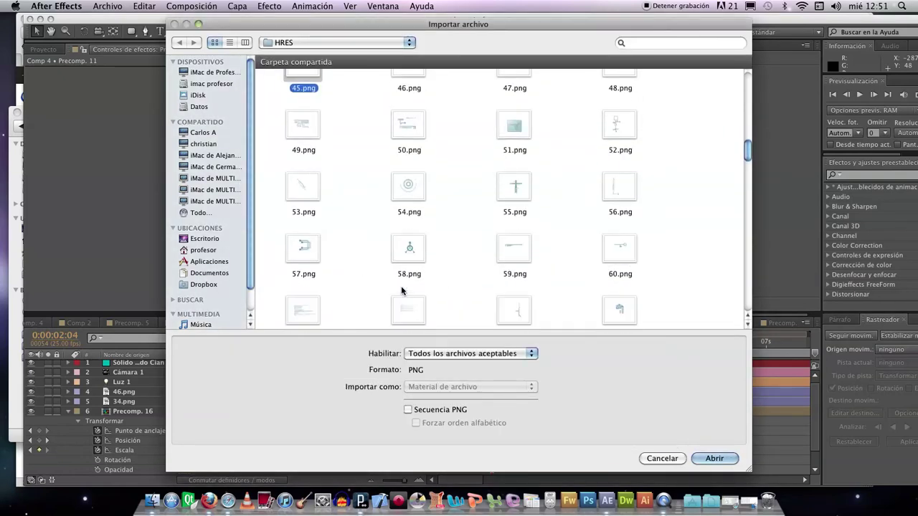
pyautogui.scroll(-1, 401, 291)
pyautogui.scroll(-3, 402, 290)
pyautogui.scroll(-1, 402, 290)
pyautogui.scroll(-2, 402, 290)
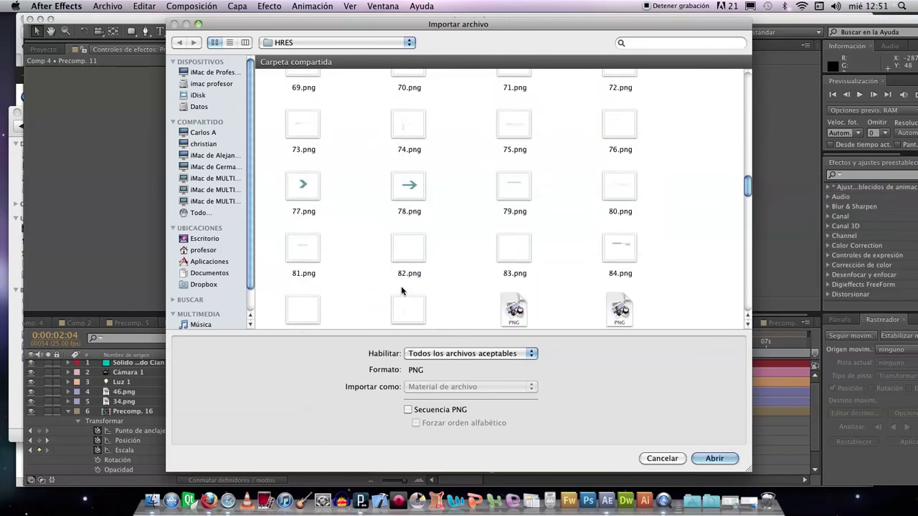
pyautogui.click(303, 230)
pyautogui.press('space')
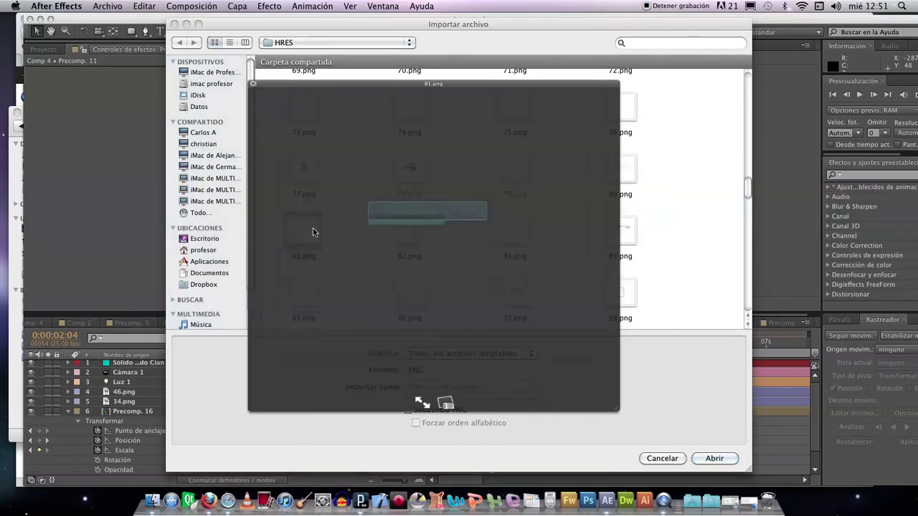
pyautogui.press('space')
pyautogui.scroll(-1, 314, 232)
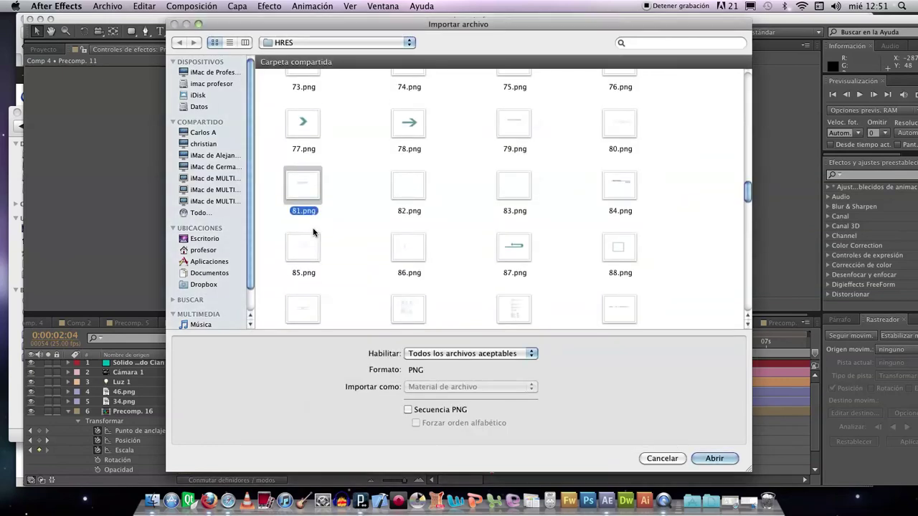
pyautogui.click(406, 311)
pyautogui.press('space')
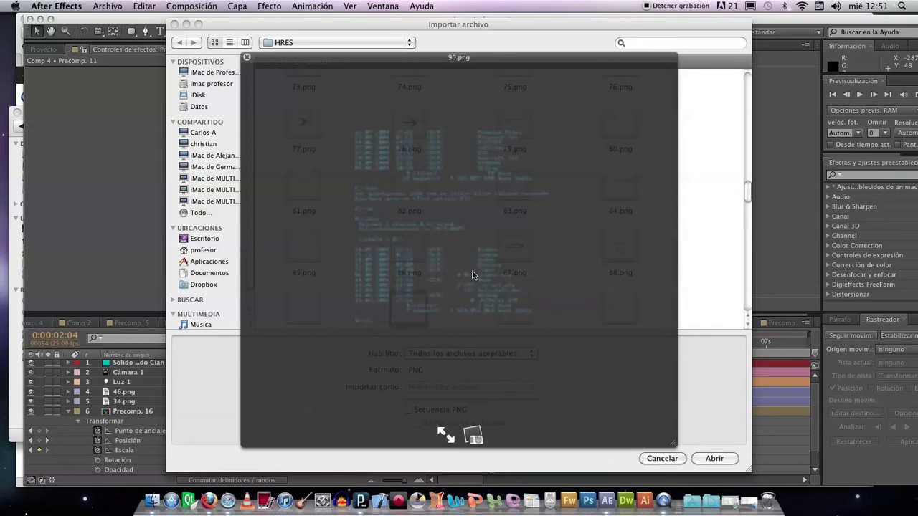
pyautogui.press('space')
pyautogui.scroll(-1, 413, 309)
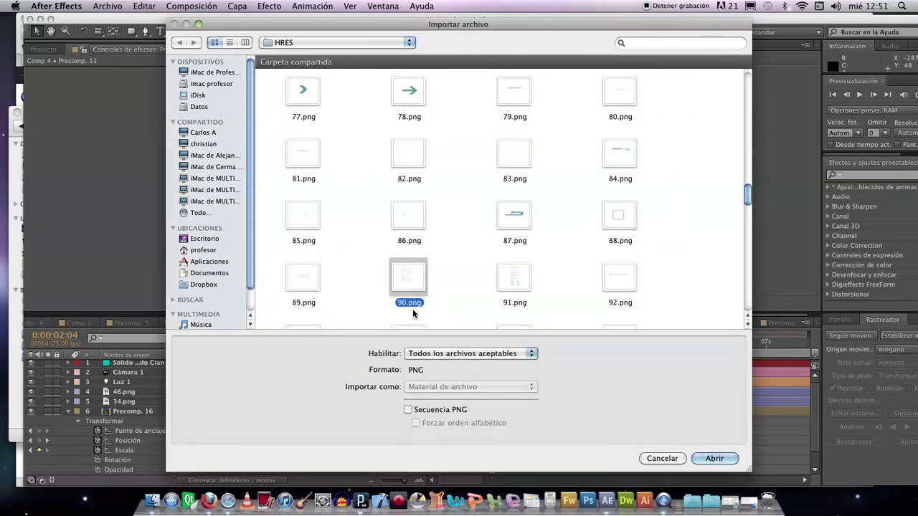
pyautogui.click(714, 458)
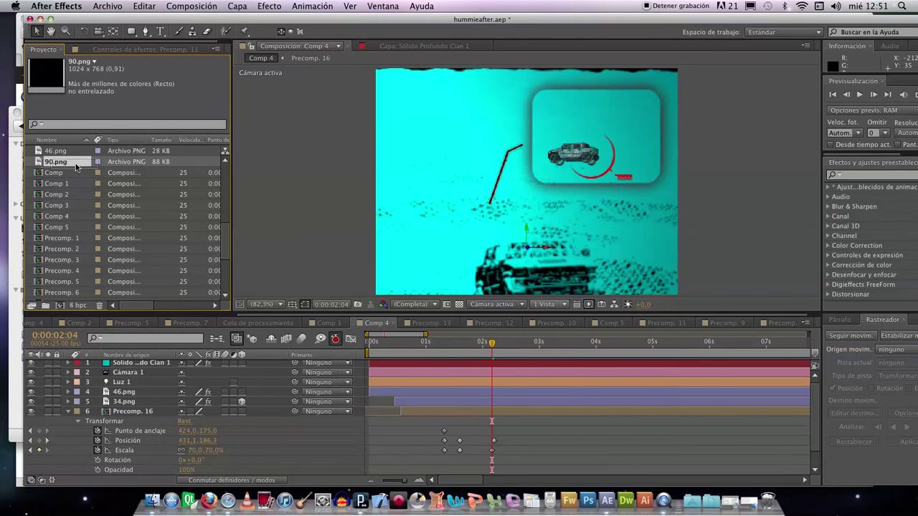
# Add 90.png to Comp 4 above the 46.png layer, scale it to 30,0% and place it over the rounded frame.
pyautogui.moveTo(382, 341); pyautogui.dragTo(402, 385)
pyautogui.moveTo(468, 206); pyautogui.dragTo(605, 203)
pyautogui.click(68, 395)
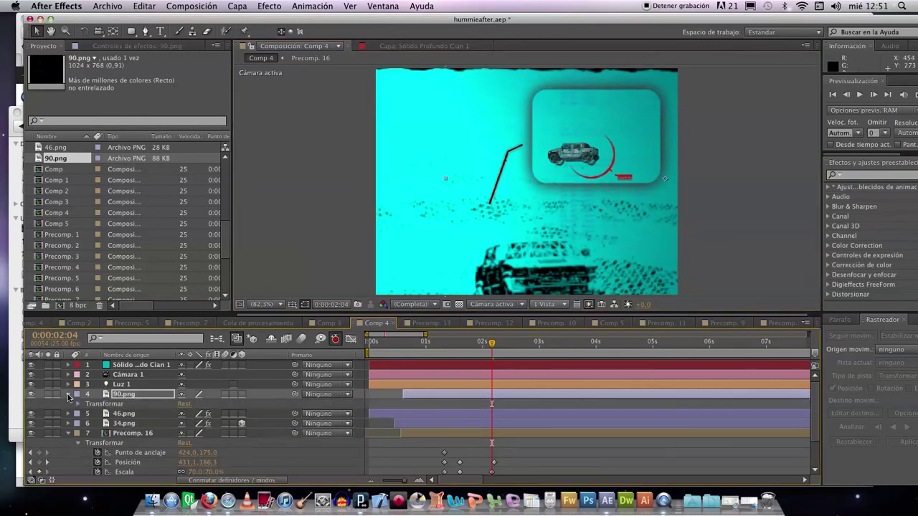
pyautogui.click(78, 404)
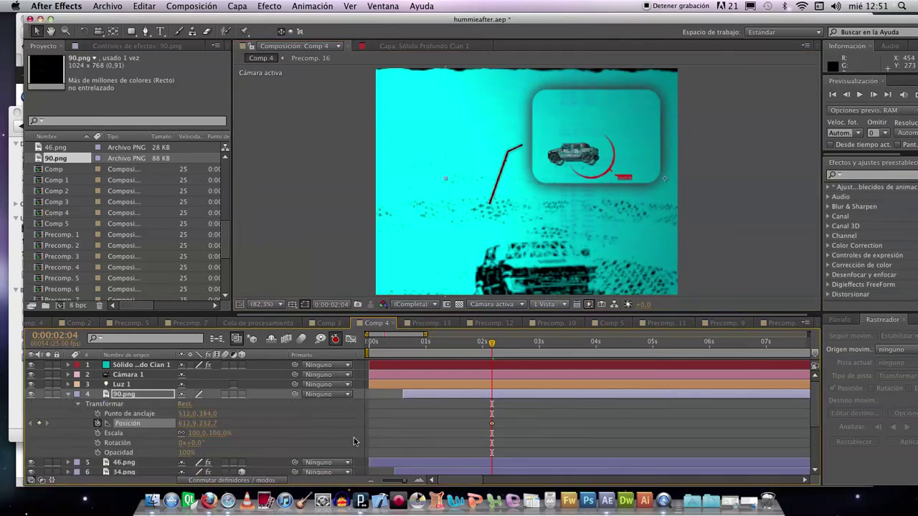
pyautogui.moveTo(215, 434); pyautogui.dragTo(202, 433)
pyautogui.moveTo(648, 155); pyautogui.dragTo(593, 107)
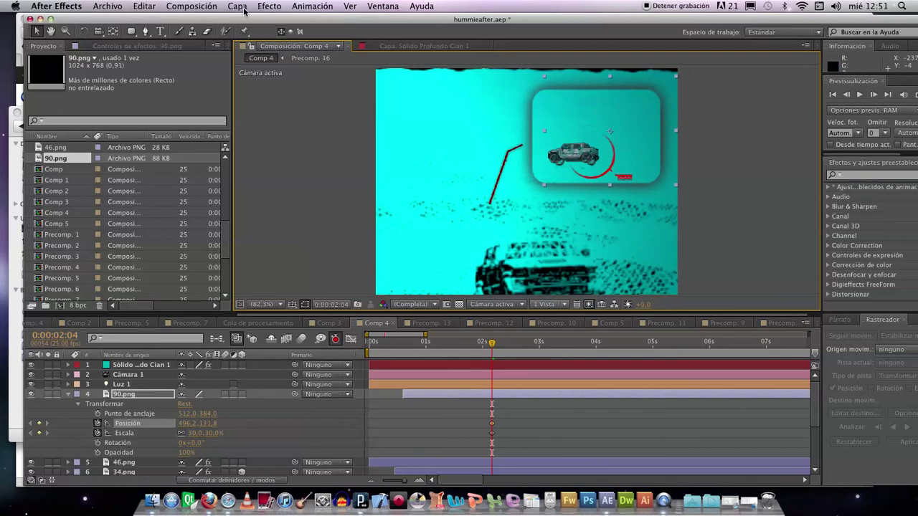
# Apply the Teñir effect to the 90.png layer and set Asociar blanco a to pure red, FF0000.
pyautogui.click(266, 7)
pyautogui.moveTo(335, 239)
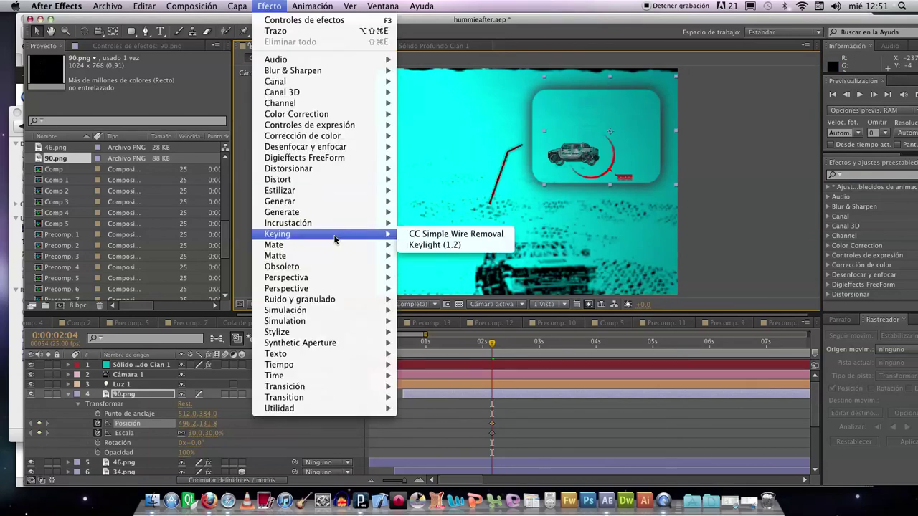
pyautogui.moveTo(327, 119)
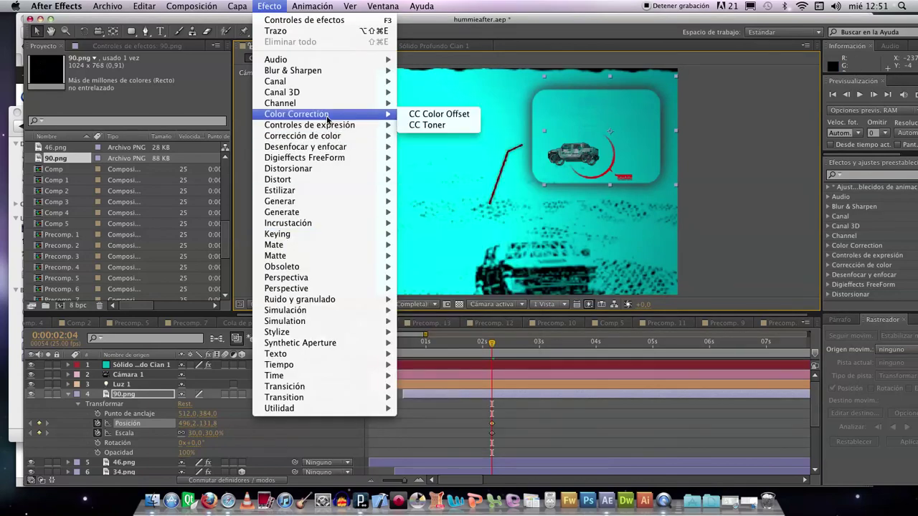
pyautogui.moveTo(330, 136)
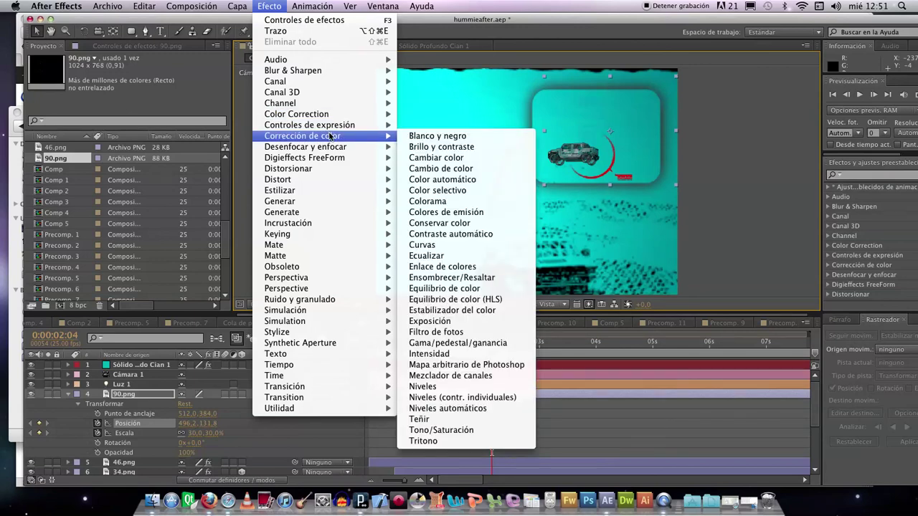
pyautogui.click(421, 418)
pyautogui.click(142, 87)
pyautogui.moveTo(270, 137); pyautogui.dragTo(376, 90)
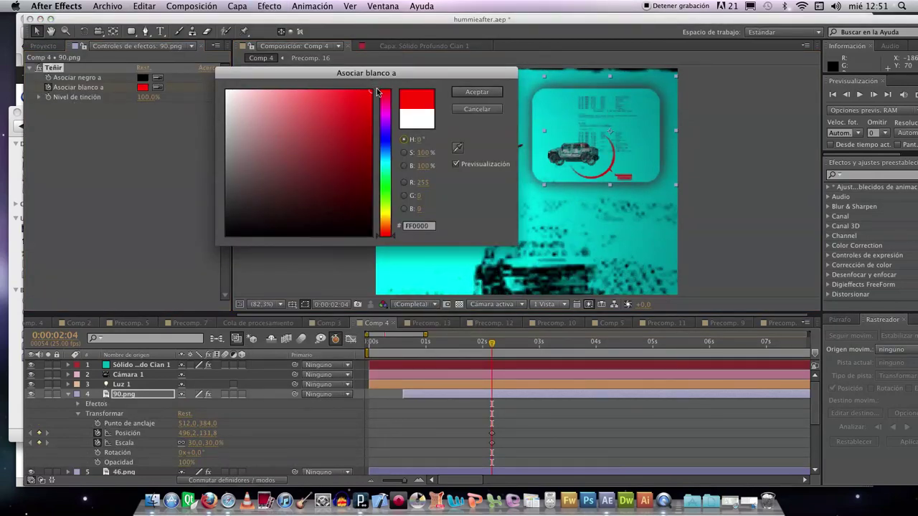
pyautogui.click(466, 93)
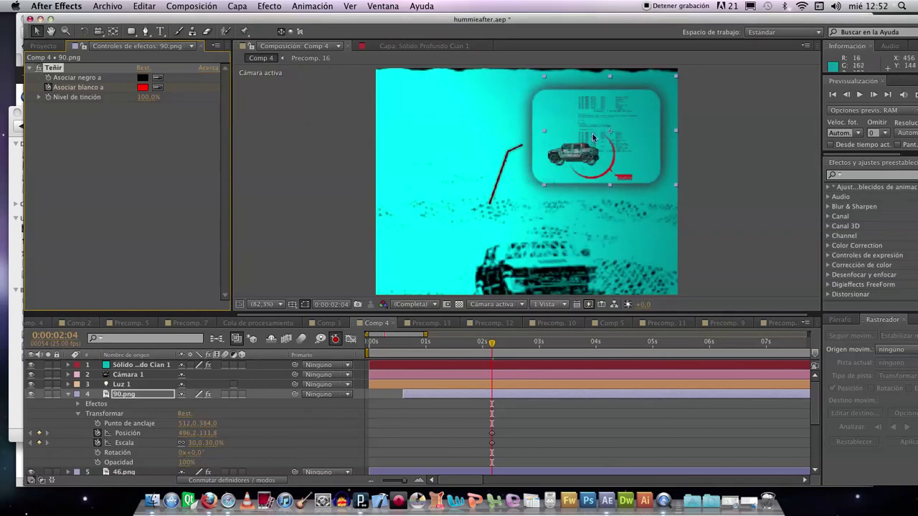
# Set Asociar negro a to red in the 90.png layer's Teñir effect and reposition the graphic inside the frame at 507,1, 123,3.
pyautogui.moveTo(592, 129); pyautogui.dragTo(616, 132)
pyautogui.click(143, 78)
pyautogui.click(344, 102)
pyautogui.click(476, 91)
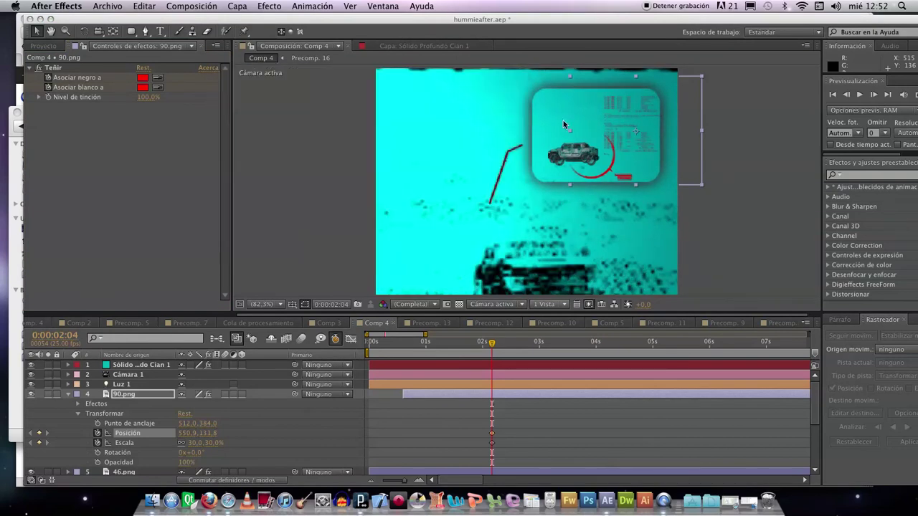
pyautogui.moveTo(621, 133); pyautogui.dragTo(601, 128)
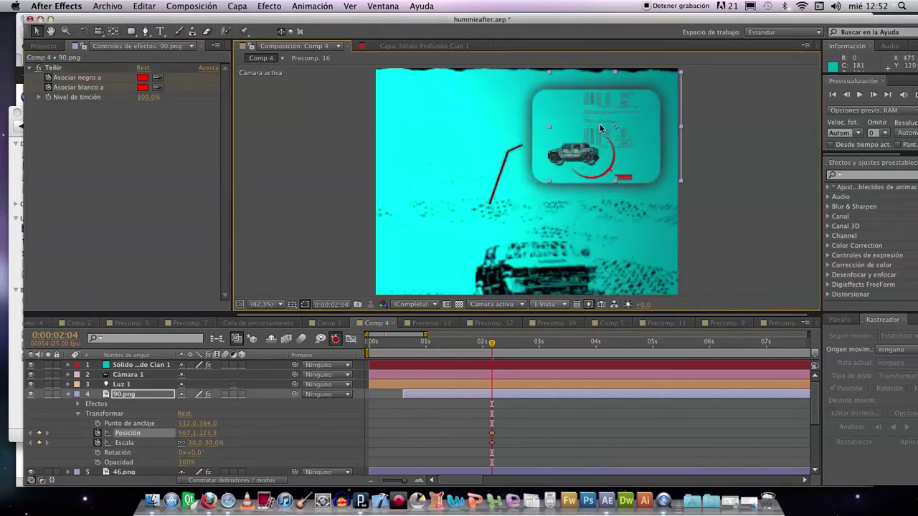
# Move the 90.png, 46.png and 34.png layers, in that order, above the Sólido Profundo Cian 1 layer.
pyautogui.click(68, 395)
pyautogui.moveTo(120, 395); pyautogui.dragTo(116, 366)
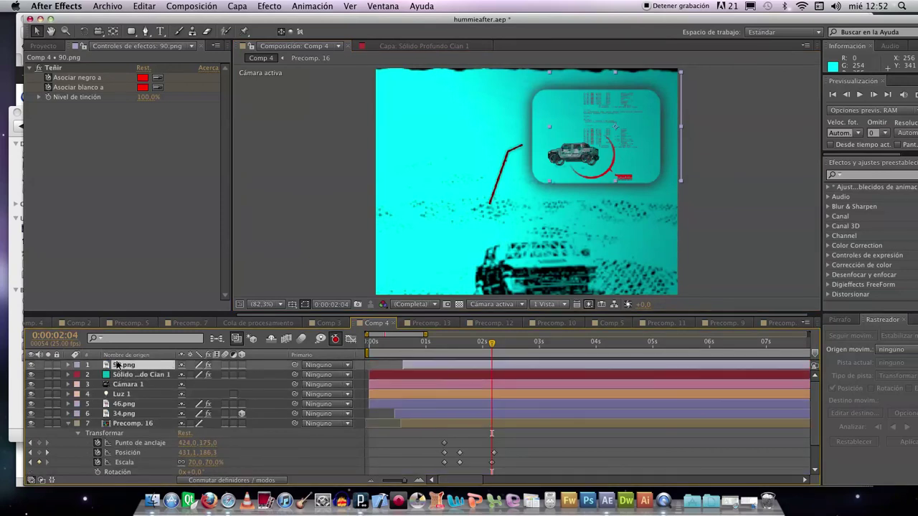
pyautogui.moveTo(132, 406); pyautogui.dragTo(122, 370)
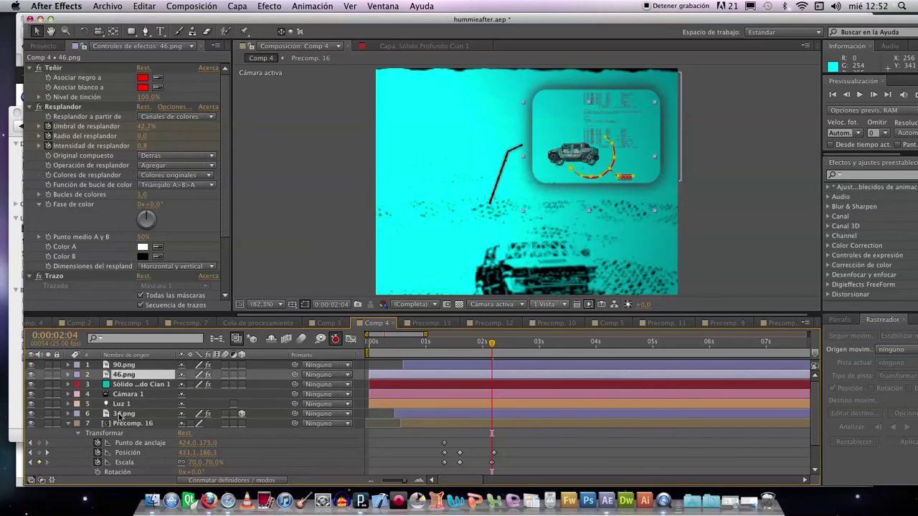
pyautogui.moveTo(120, 418); pyautogui.dragTo(118, 385)
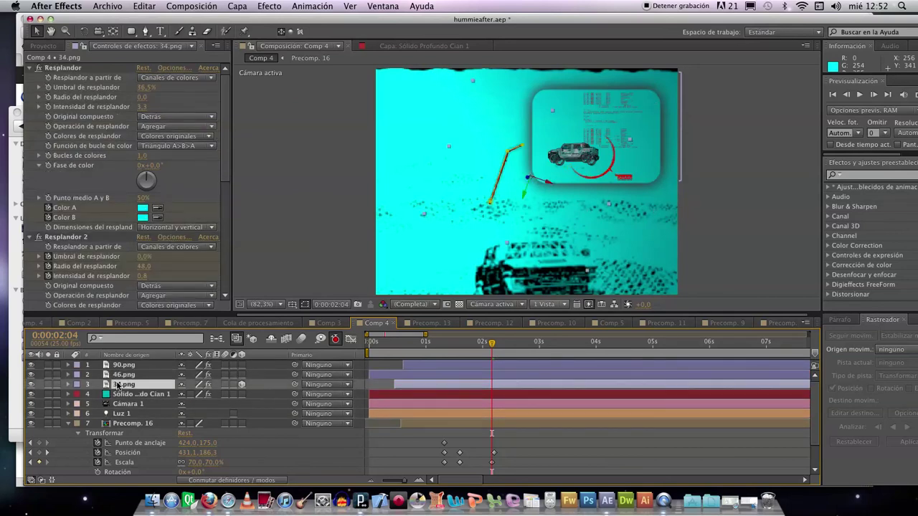
pyautogui.click(423, 204)
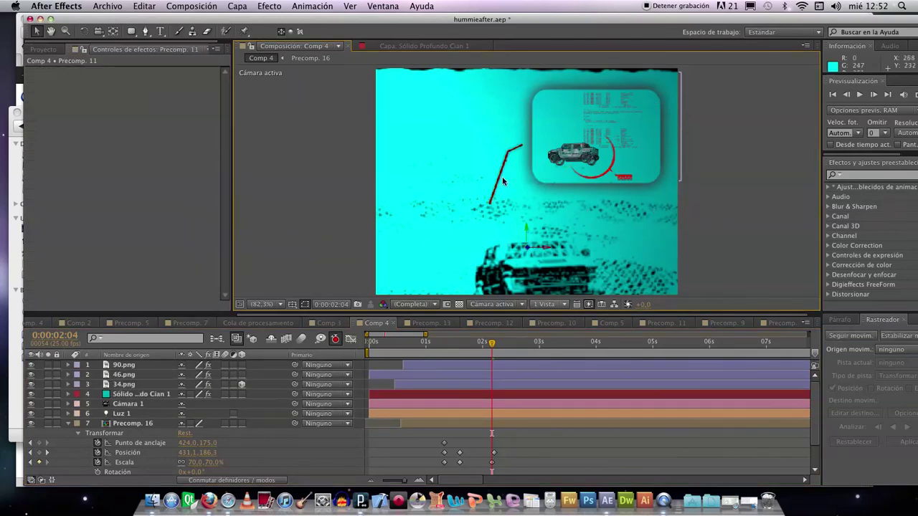
# Make the Sólido Profundo Cian 1, 90.png, 46.png and Precomp. 16 layers 3D, and collapse their properties.
pyautogui.click(68, 395)
pyautogui.click(78, 421)
pyautogui.click(78, 421)
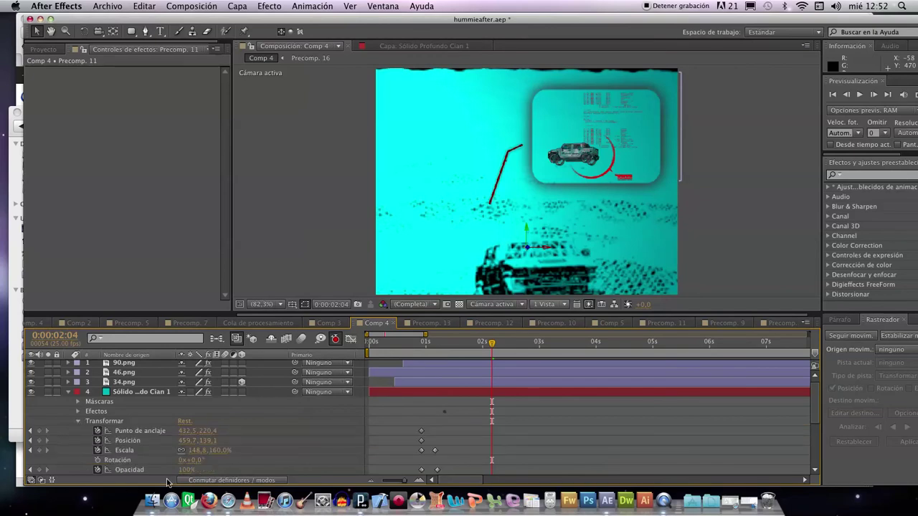
pyautogui.click(241, 393)
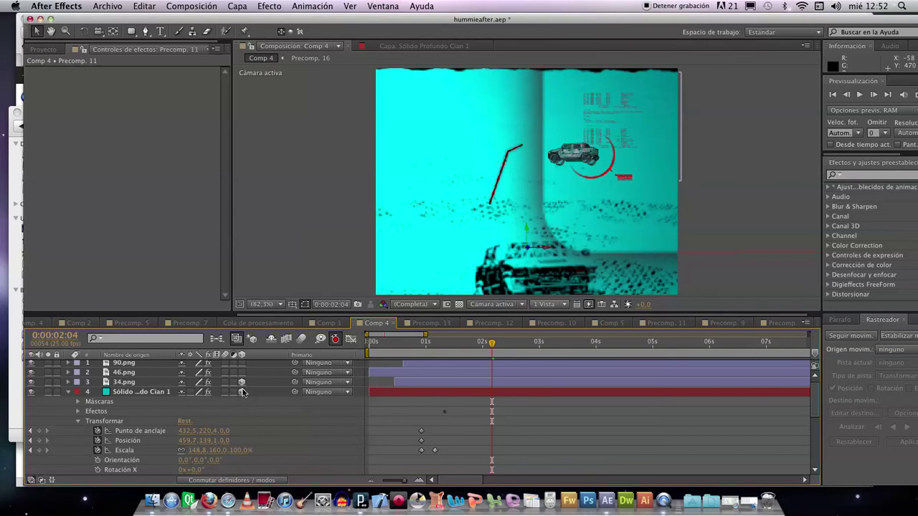
pyautogui.click(242, 363)
pyautogui.click(242, 372)
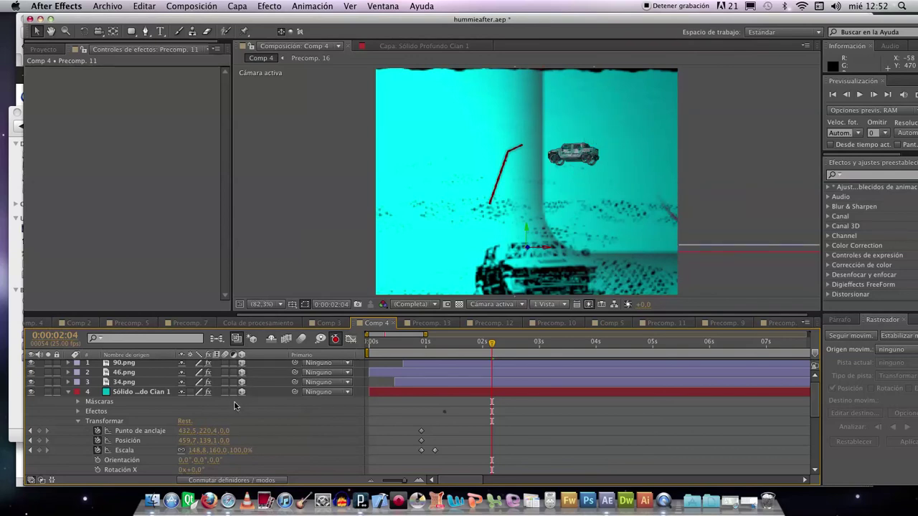
pyautogui.click(69, 392)
pyautogui.click(241, 422)
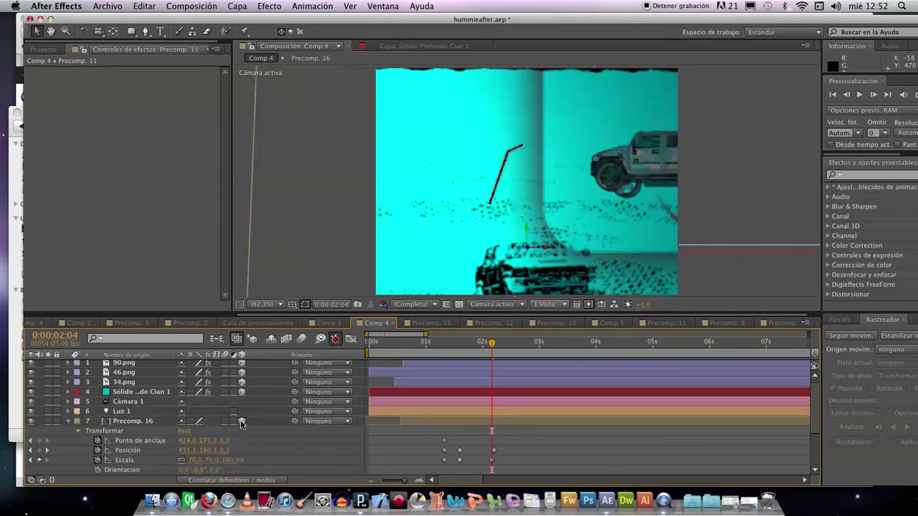
pyautogui.click(68, 422)
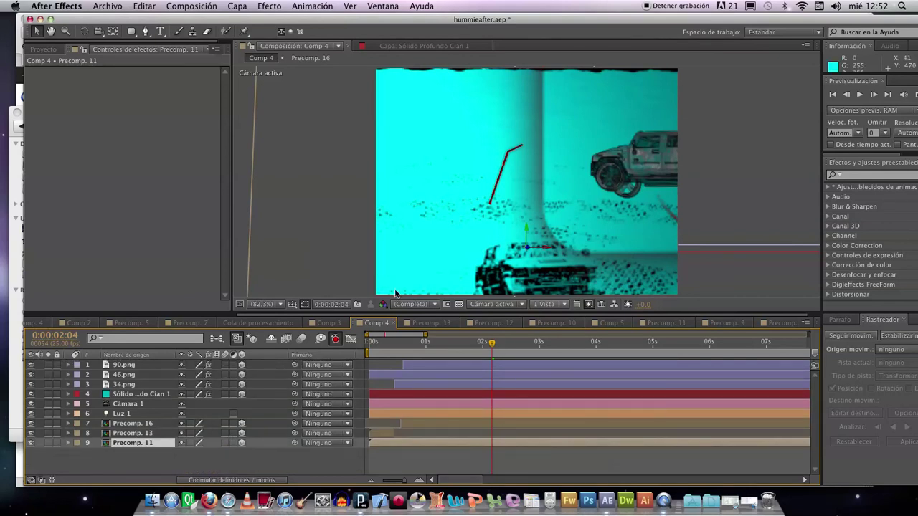
# Try to reposition the 3D Sólido Profundo Cian 1 layer inside the view at 0:00:00:23, with its Posición depth at 372,0.
pyautogui.moveTo(492, 343); pyautogui.dragTo(464, 344)
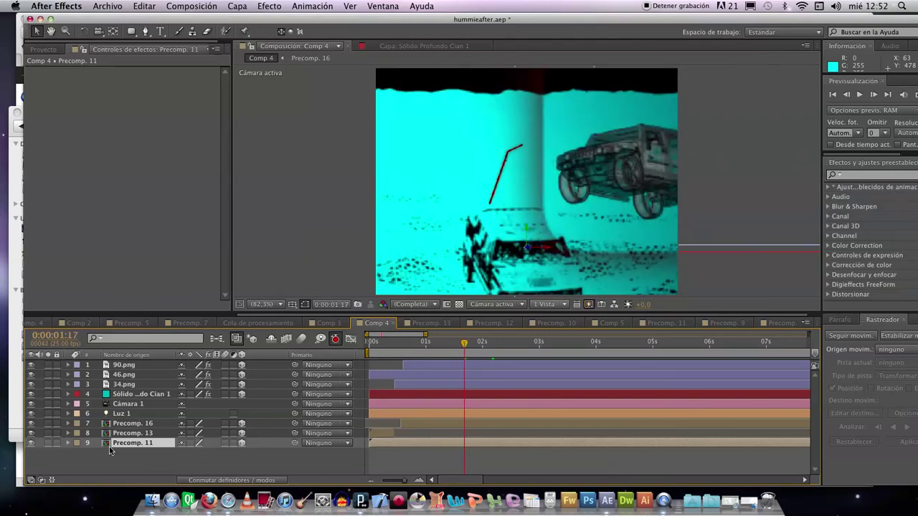
pyautogui.click(68, 365)
pyautogui.click(68, 365)
pyautogui.click(69, 395)
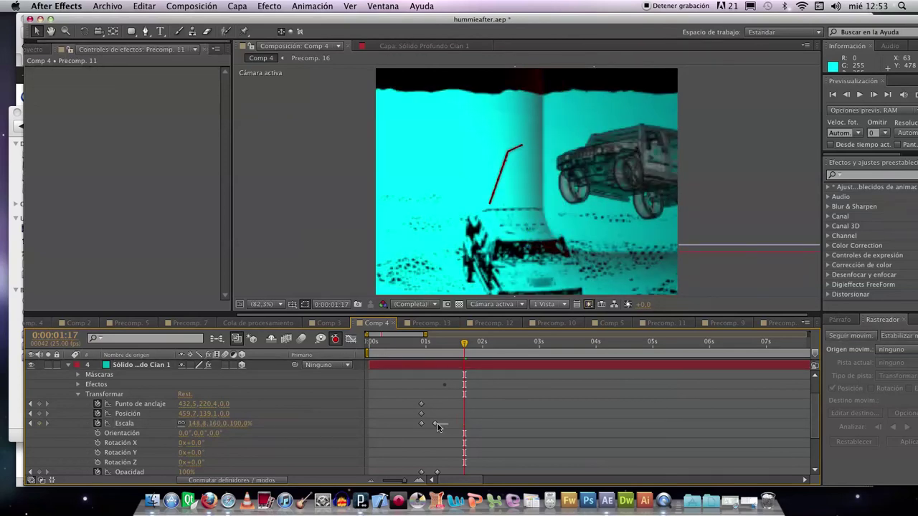
pyautogui.moveTo(436, 426); pyautogui.dragTo(434, 424)
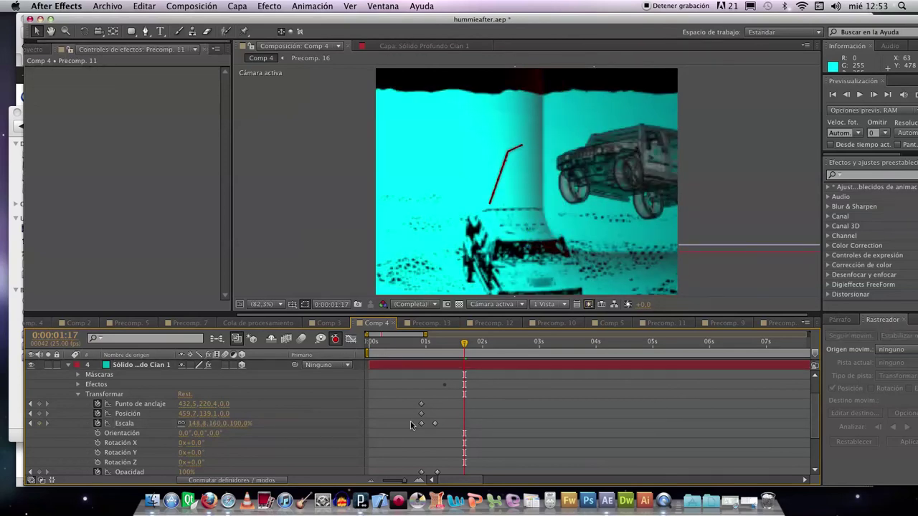
pyautogui.click(435, 425)
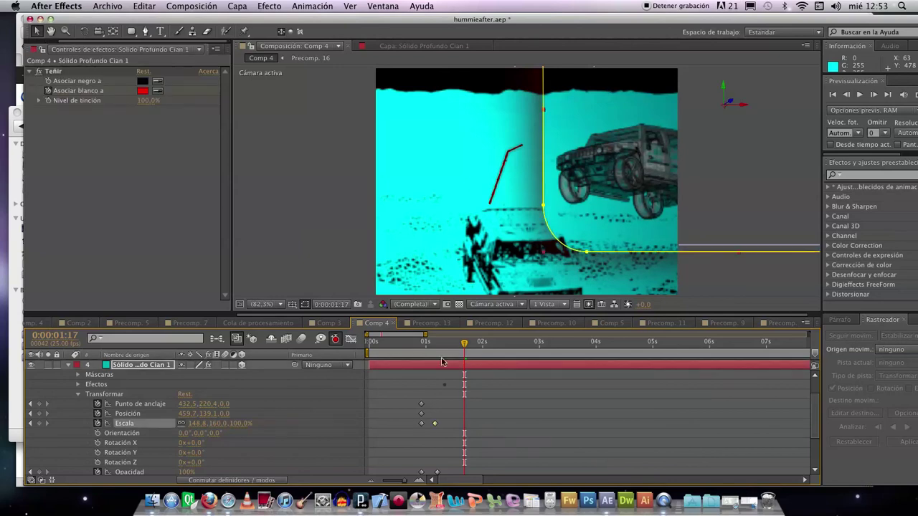
pyautogui.click(426, 354)
pyautogui.moveTo(425, 355); pyautogui.dragTo(419, 357)
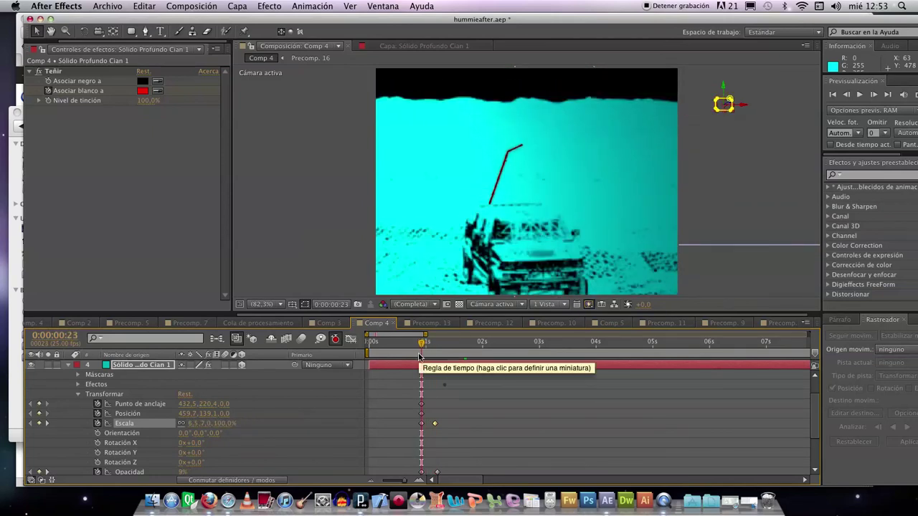
pyautogui.moveTo(724, 104); pyautogui.dragTo(617, 158)
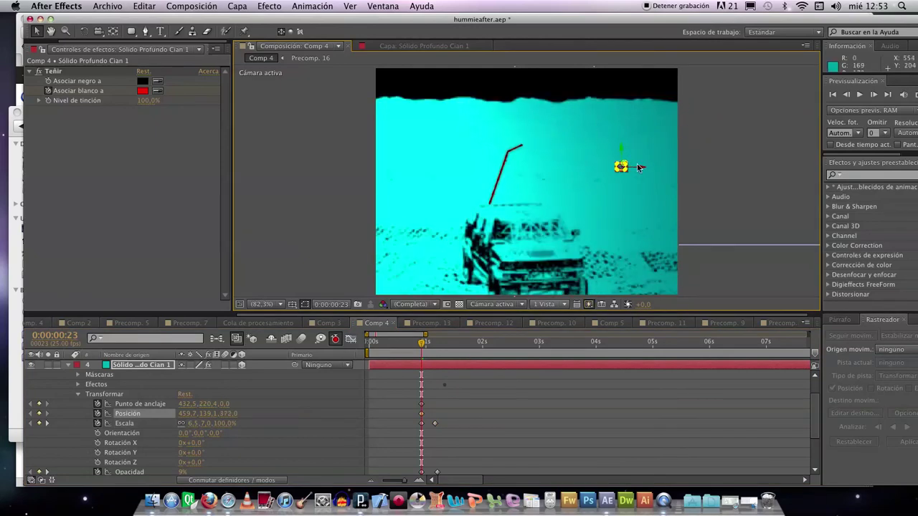
pyautogui.click(641, 168)
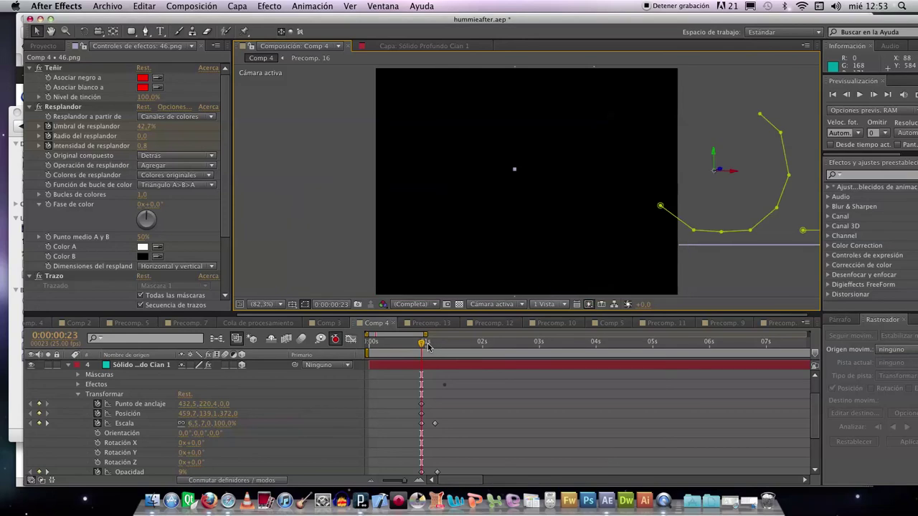
# Undo the recent layer reordering and 3D conversion of the frame layers, and move the playhead to 0:00:02:04.
pyautogui.moveTo(423, 343); pyautogui.dragTo(491, 342)
pyautogui.press('super+z')
pyautogui.press('super+z')
pyautogui.press('super+z')
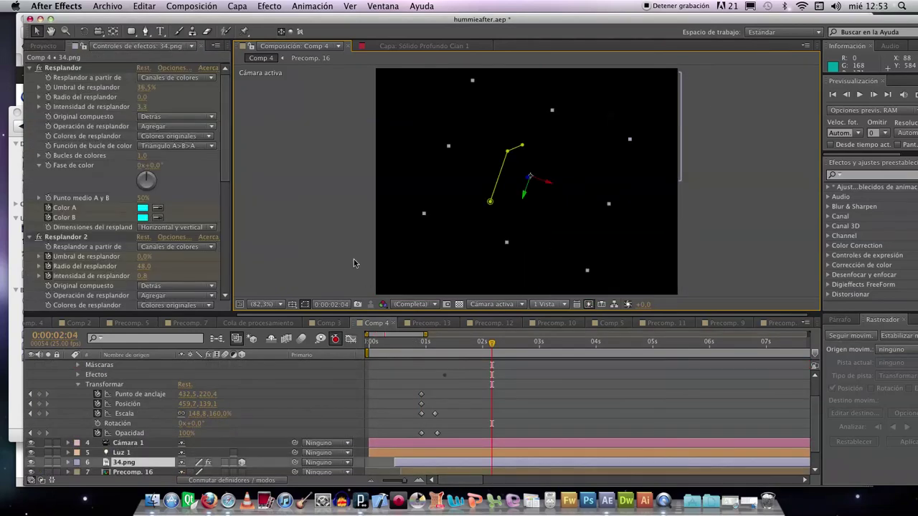
pyautogui.press('super+z')
pyautogui.press('super+z')
pyautogui.press('super+z')
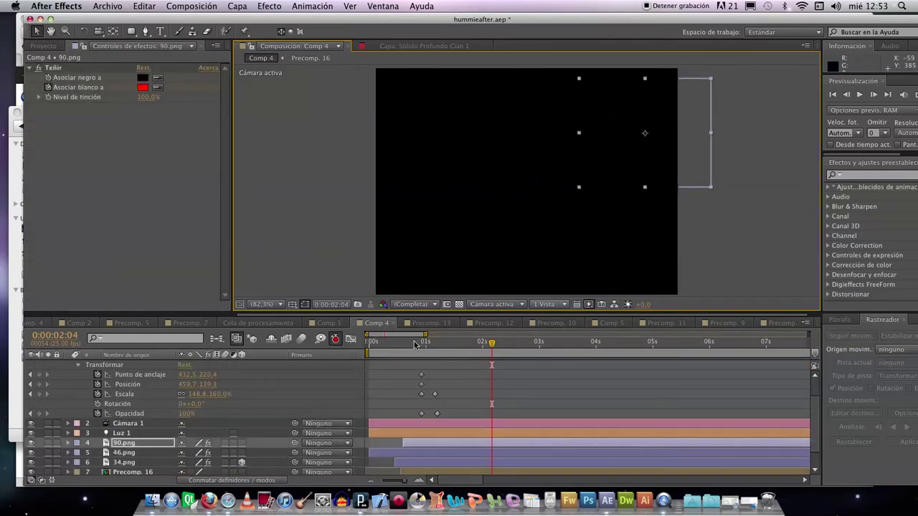
pyautogui.click(410, 343)
pyautogui.press('super+z')
pyautogui.moveTo(410, 346); pyautogui.dragTo(421, 346)
pyautogui.moveTo(433, 348); pyautogui.dragTo(492, 349)
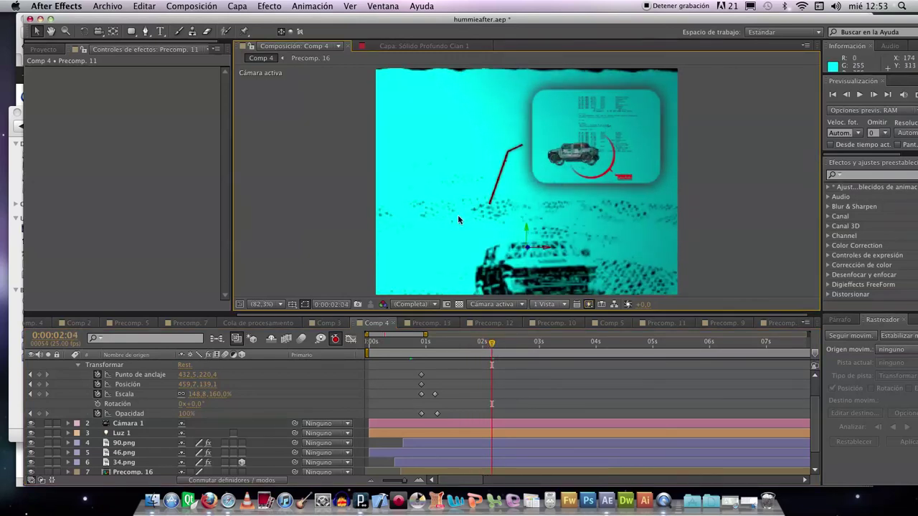
# Lock the Precomp. 11, Precomp. 13 and Sólido Profundo Cian 1 layers.
pyautogui.scroll(-2, 37, 464)
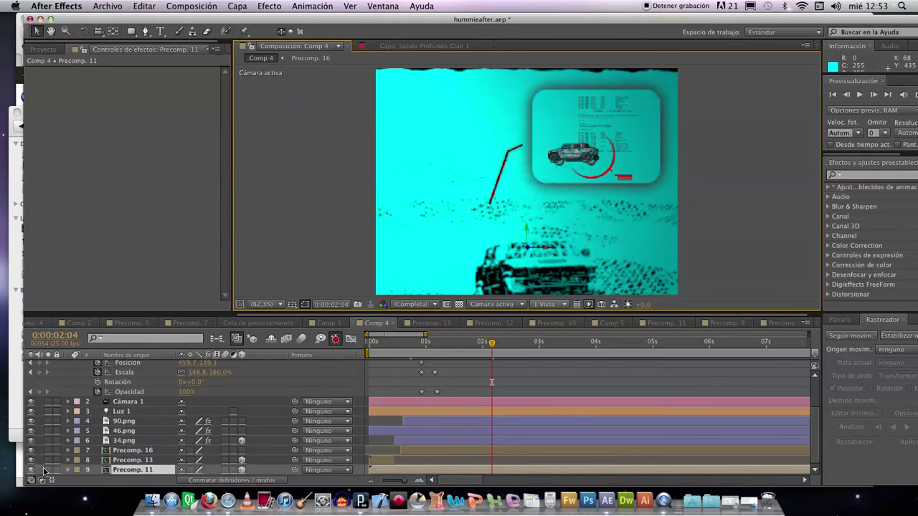
pyautogui.click(57, 470)
pyautogui.click(57, 460)
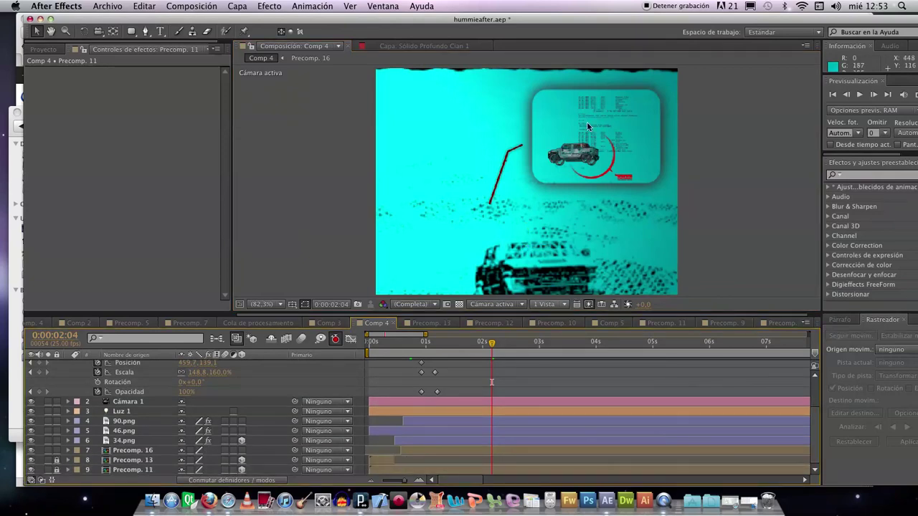
pyautogui.click(609, 115)
pyautogui.moveTo(609, 115); pyautogui.dragTo(598, 111)
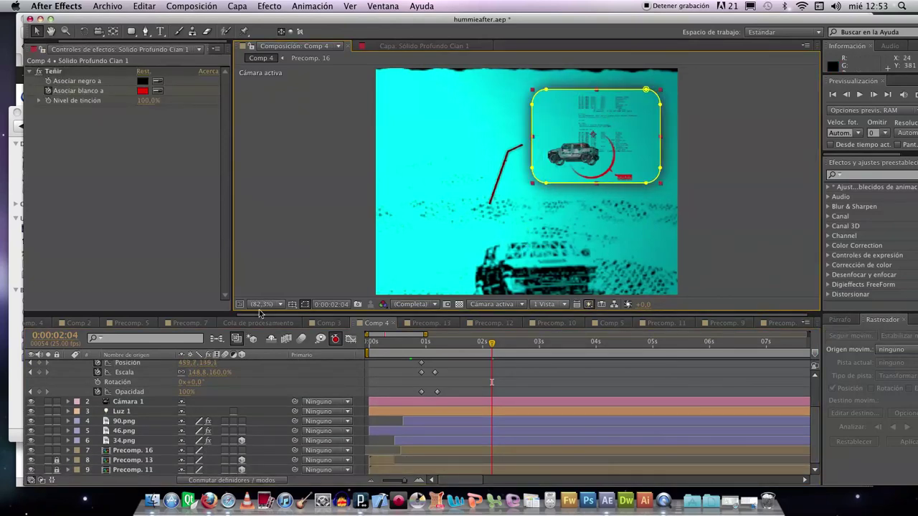
pyautogui.scroll(3, 132, 396)
pyautogui.click(57, 366)
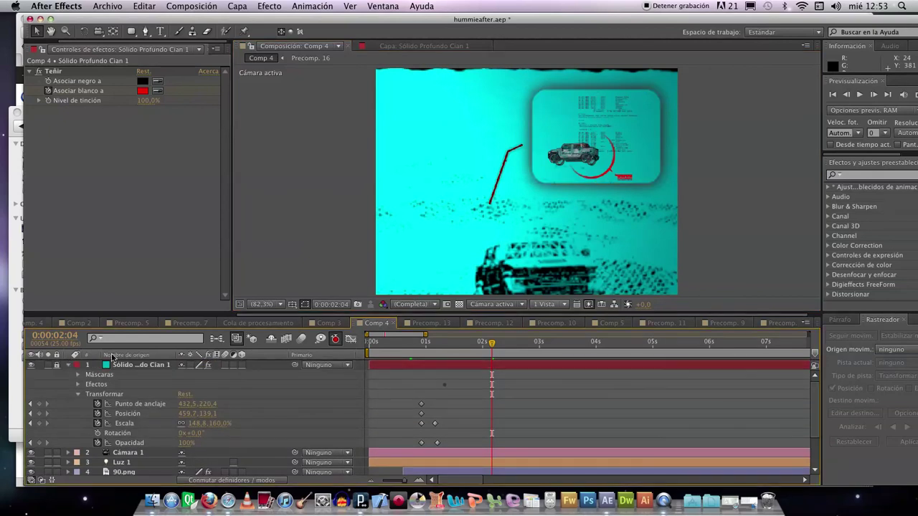
# Set the 90.png layer's Escala to 24,0% and reposition it in the upper corner of the rounded frame at 550,9, 119,7.
pyautogui.click(589, 102)
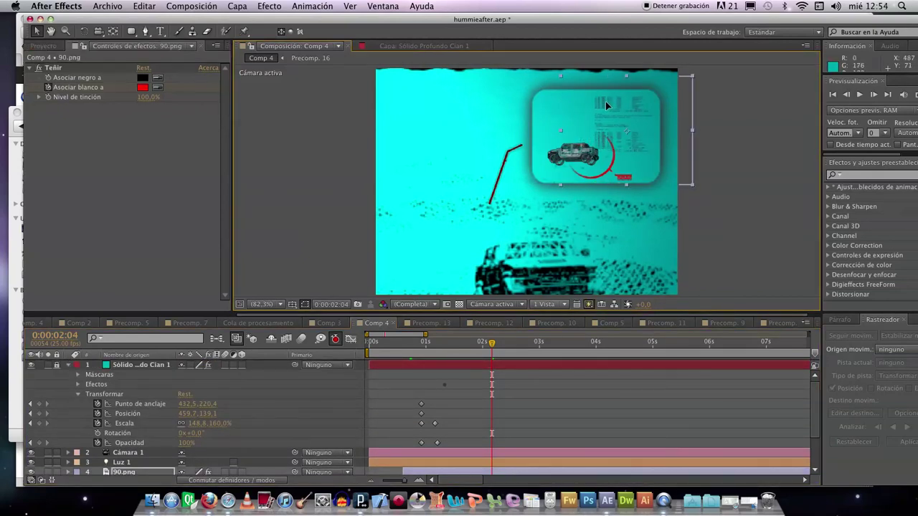
pyautogui.moveTo(594, 102); pyautogui.dragTo(605, 100)
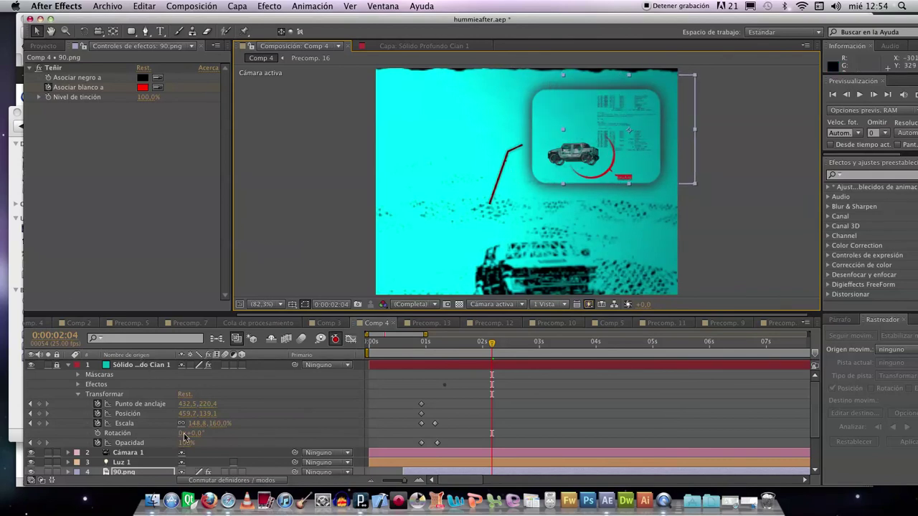
pyautogui.click(69, 365)
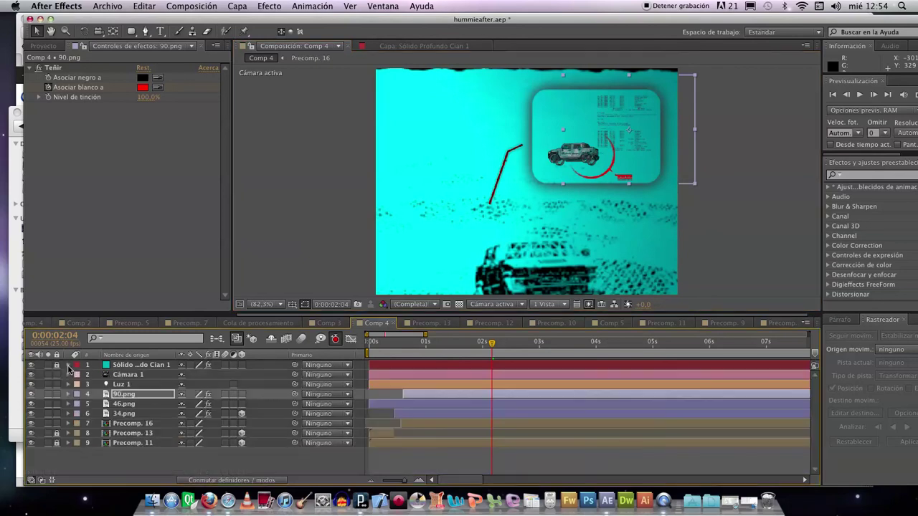
pyautogui.click(69, 395)
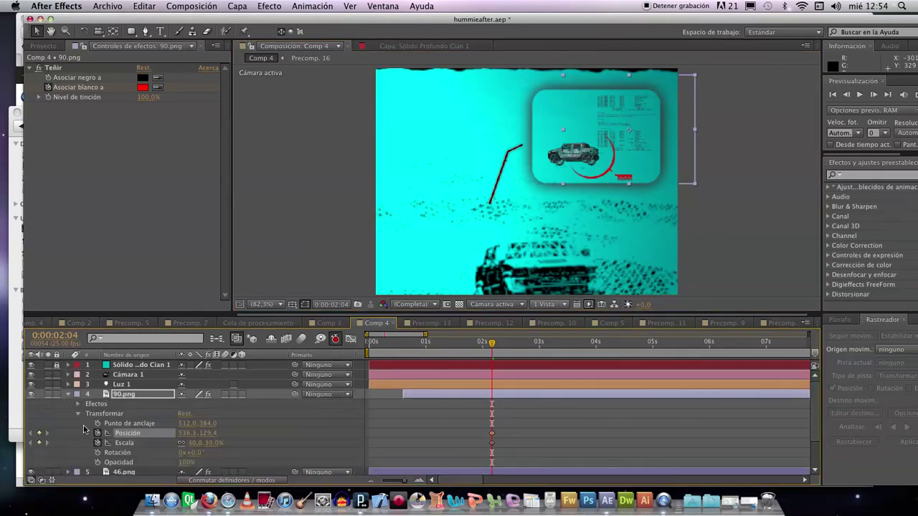
pyautogui.moveTo(210, 449); pyautogui.dragTo(204, 443)
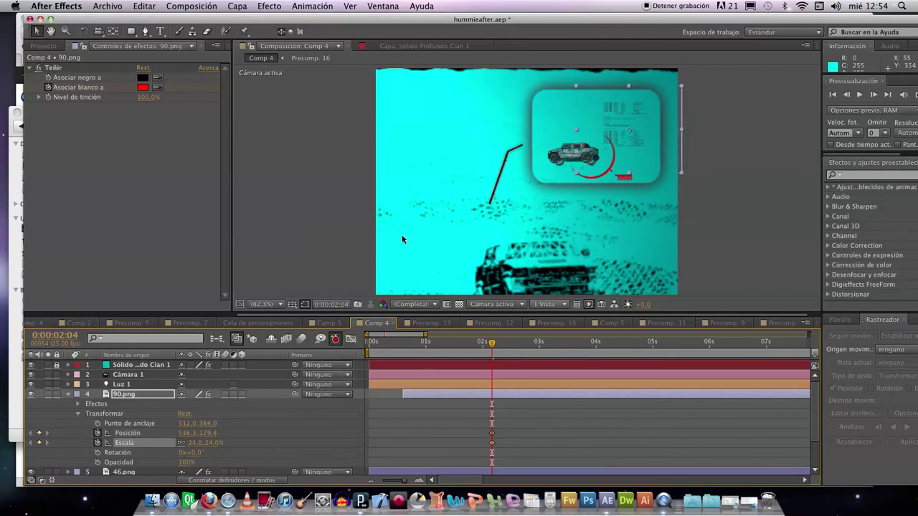
pyautogui.moveTo(623, 135); pyautogui.dragTo(629, 131)
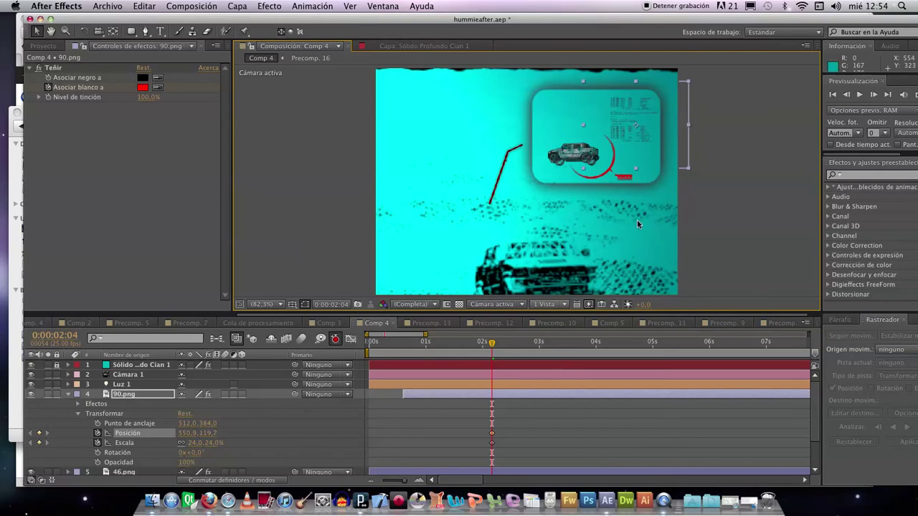
pyautogui.click(715, 207)
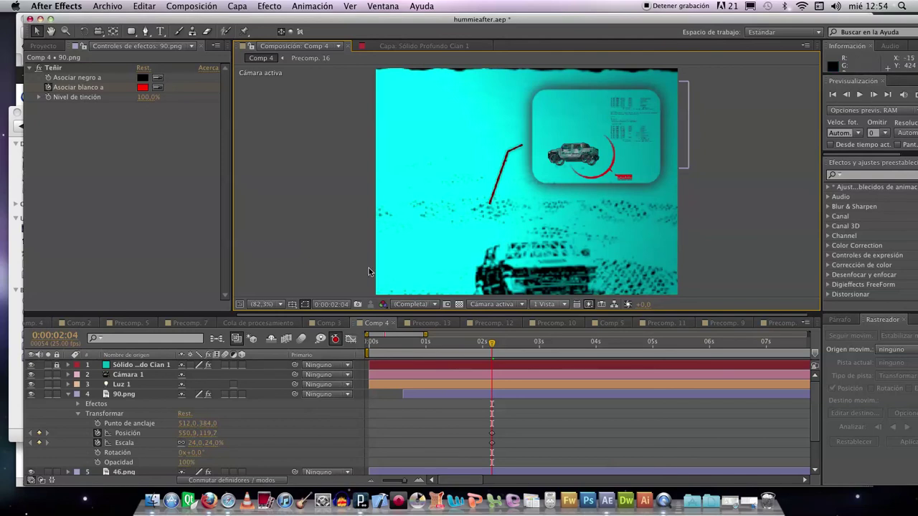
# Briefly solo the 90.png layer to inspect it, and lock the Cámara 1, Luz 1 and 46.png layers.
pyautogui.click(49, 395)
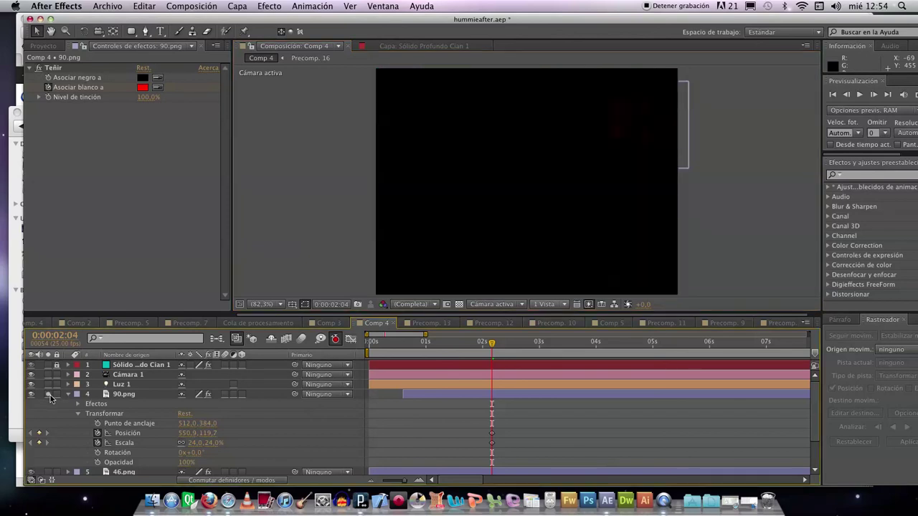
pyautogui.click(49, 395)
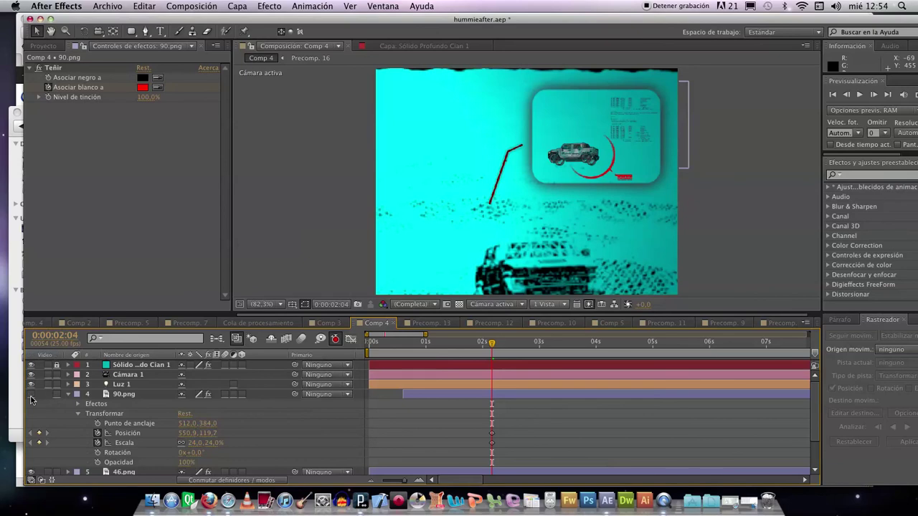
pyautogui.click(48, 395)
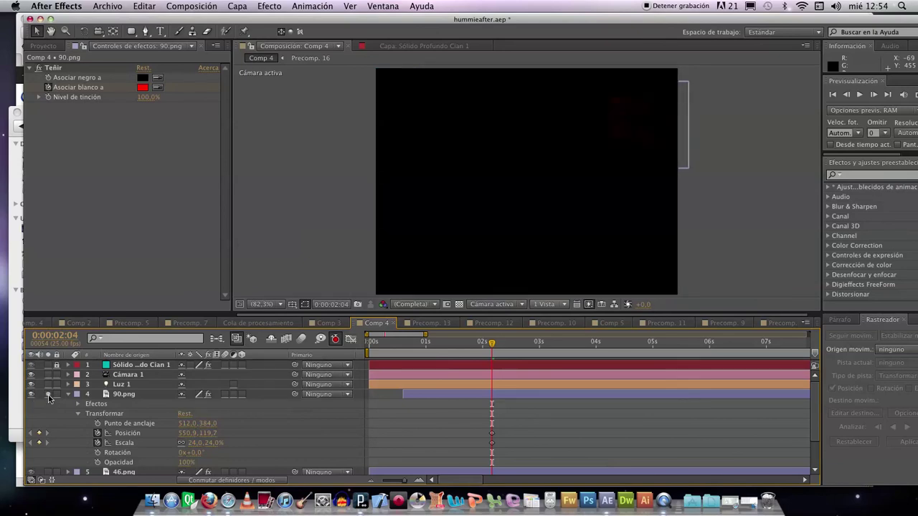
pyautogui.click(48, 395)
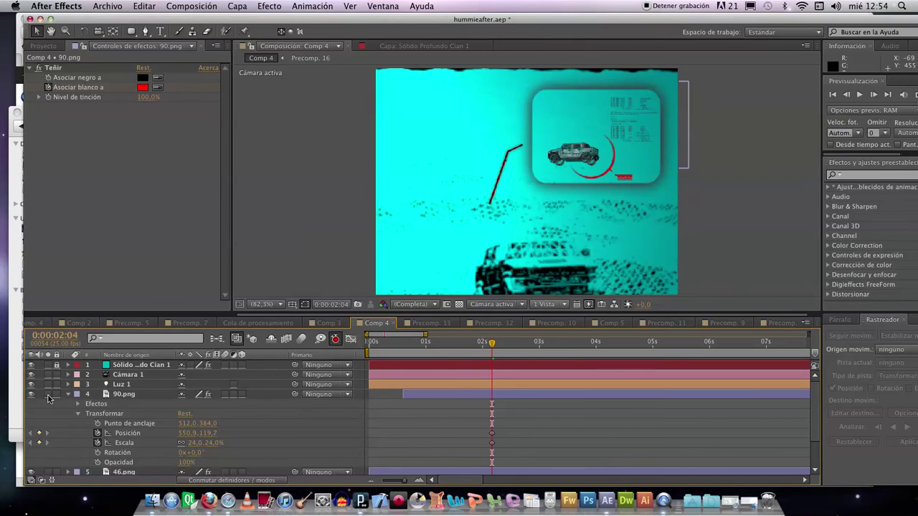
pyautogui.scroll(-3, 57, 441)
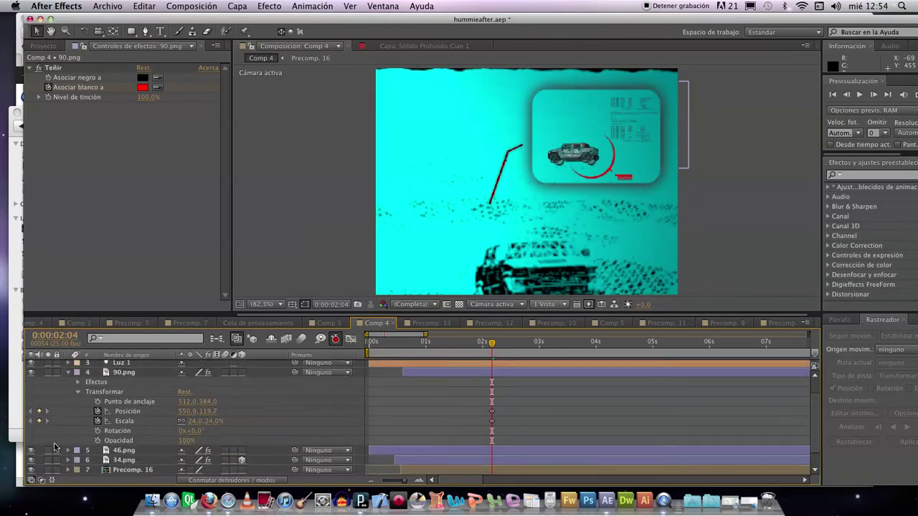
pyautogui.scroll(2, 58, 415)
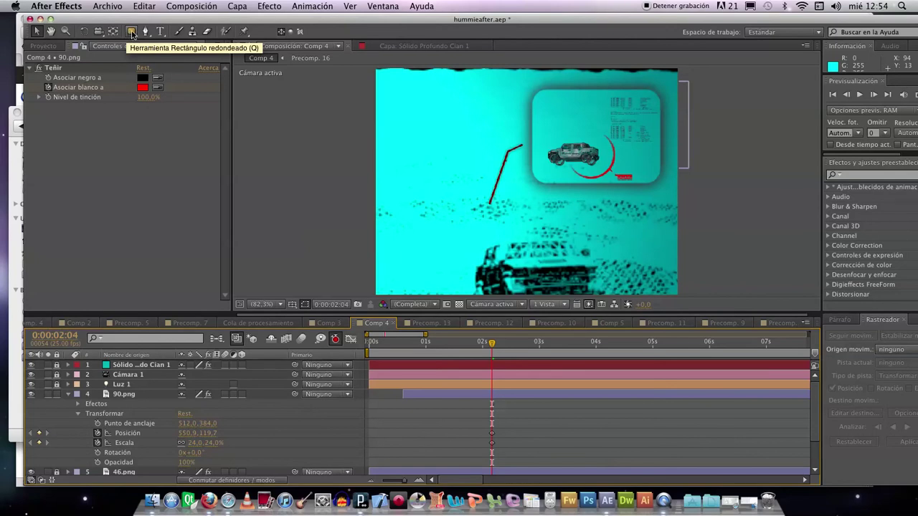
# Draw a rectangular mask on the 90.png layer enclosing its text graphic inside the frame.
pyautogui.click(132, 33)
pyautogui.click(185, 32)
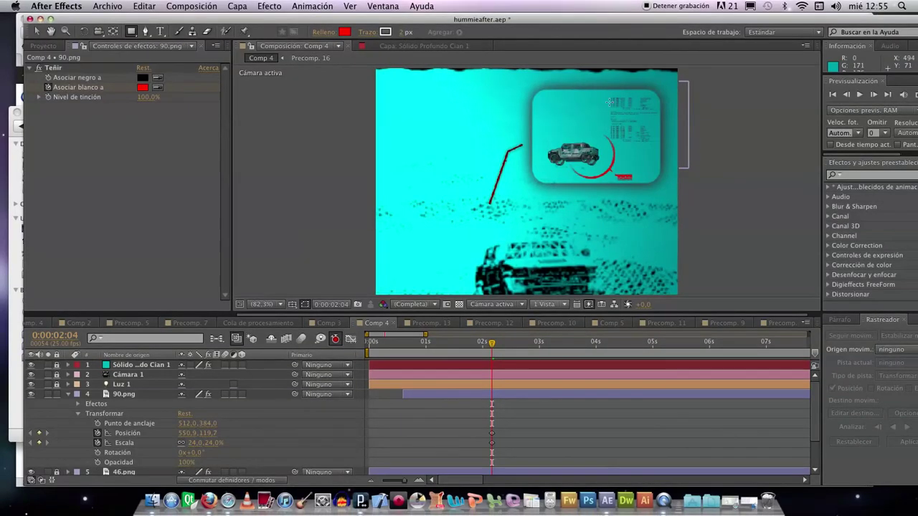
pyautogui.moveTo(608, 94); pyautogui.dragTo(644, 134)
pyautogui.press('super+z')
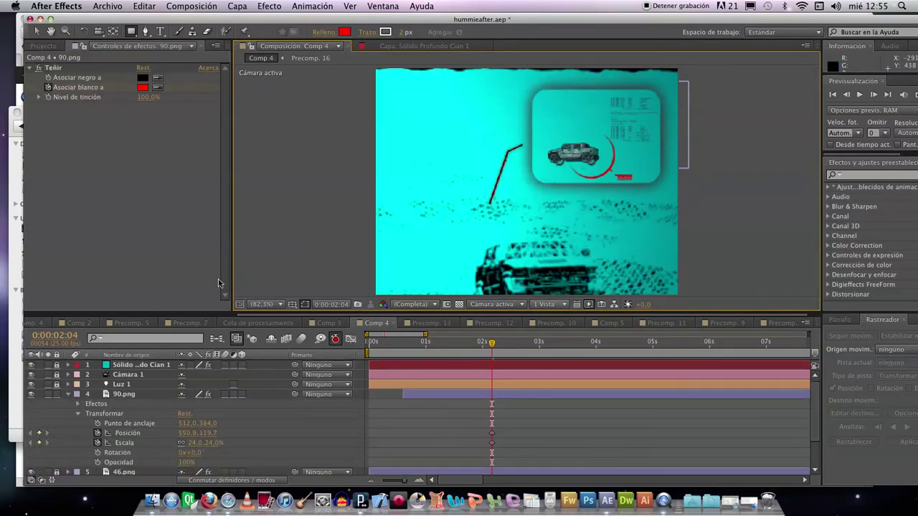
pyautogui.click(140, 397)
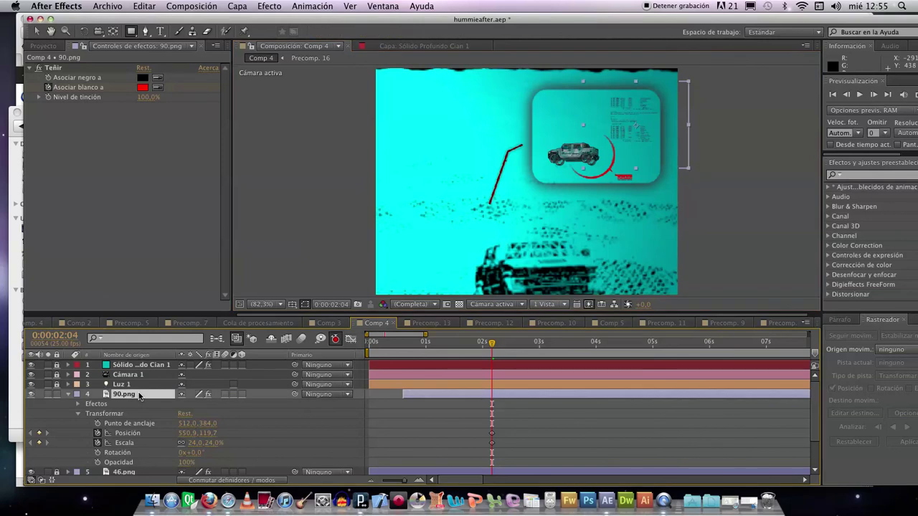
pyautogui.moveTo(608, 93); pyautogui.dragTo(658, 142)
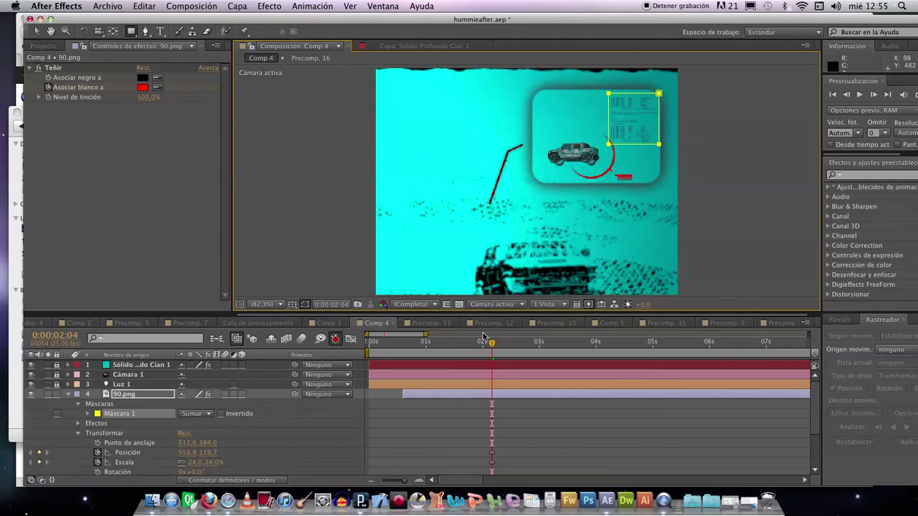
# At 0:00:02:02, collapse the 90.png layer's Máscara 1 by lowering its upper edge onto its lower edge, keyframing the mask path.
pyautogui.moveTo(492, 349)
pyautogui.mouseDown()
pyautogui.moveTo(404, 349)
pyautogui.moveTo(487, 351)
pyautogui.mouseUp()
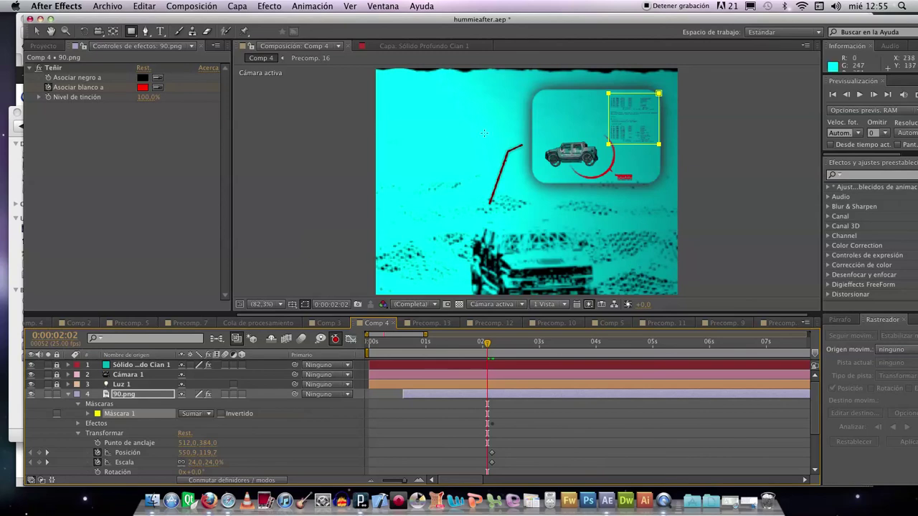
pyautogui.click(36, 35)
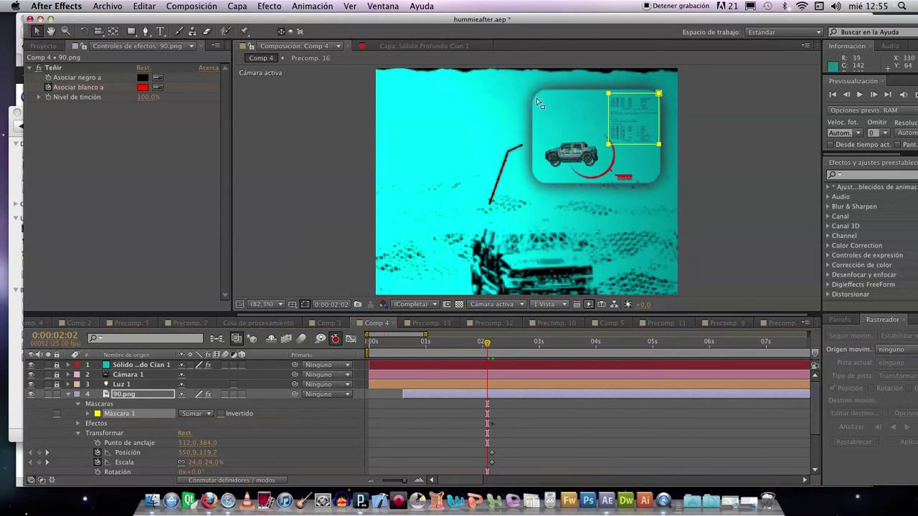
pyautogui.click(615, 95)
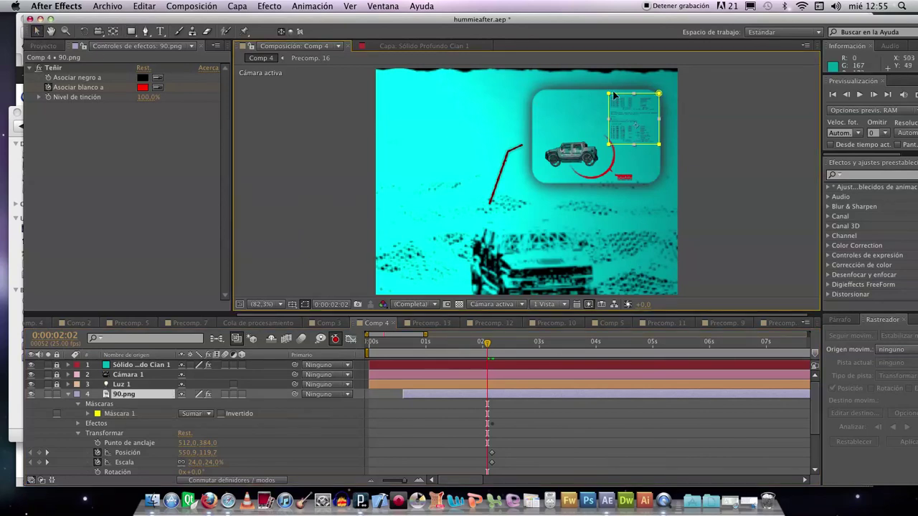
pyautogui.click(609, 95)
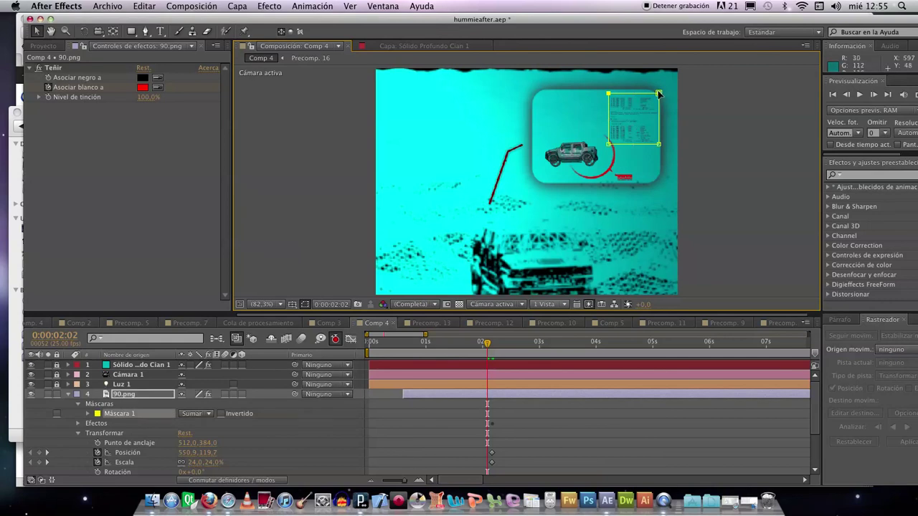
pyautogui.moveTo(658, 93)
pyautogui.mouseDown()
pyautogui.moveTo(660, 144)
pyautogui.moveTo(659, 94)
pyautogui.mouseUp()
pyautogui.click(87, 413)
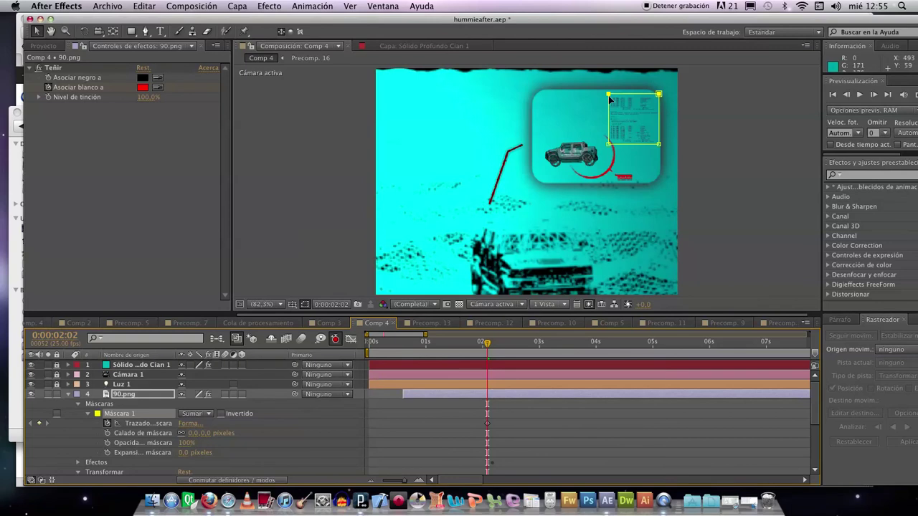
pyautogui.moveTo(608, 101); pyautogui.dragTo(606, 145)
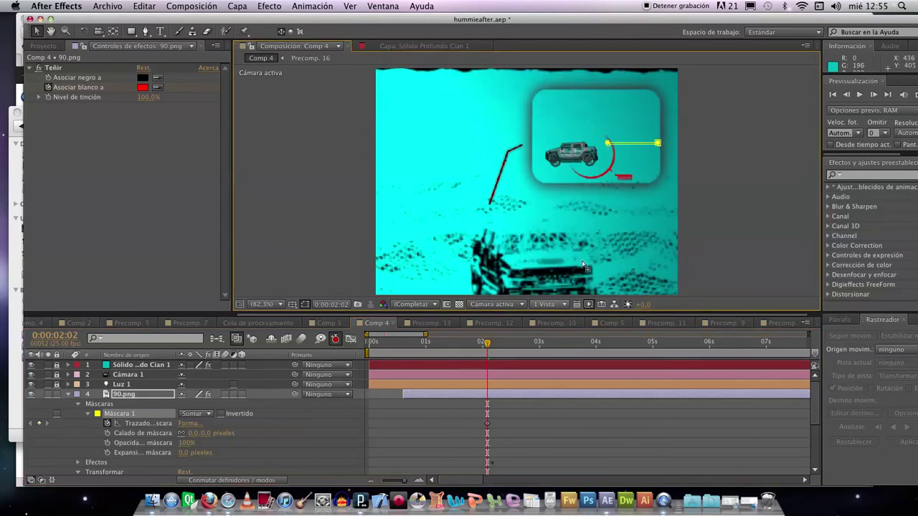
# Keyframe Máscara 1 by raising its upper edge to full height at 0:00:02:08 and its lower edge near the top at 0:00:02:12.
pyautogui.moveTo(487, 344); pyautogui.dragTo(502, 345)
pyautogui.moveTo(659, 144); pyautogui.dragTo(659, 91)
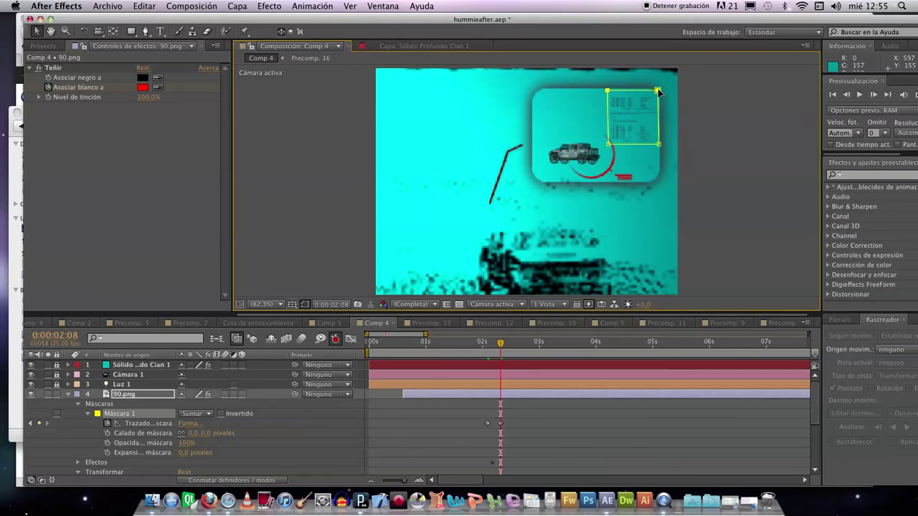
pyautogui.moveTo(499, 346); pyautogui.dragTo(509, 345)
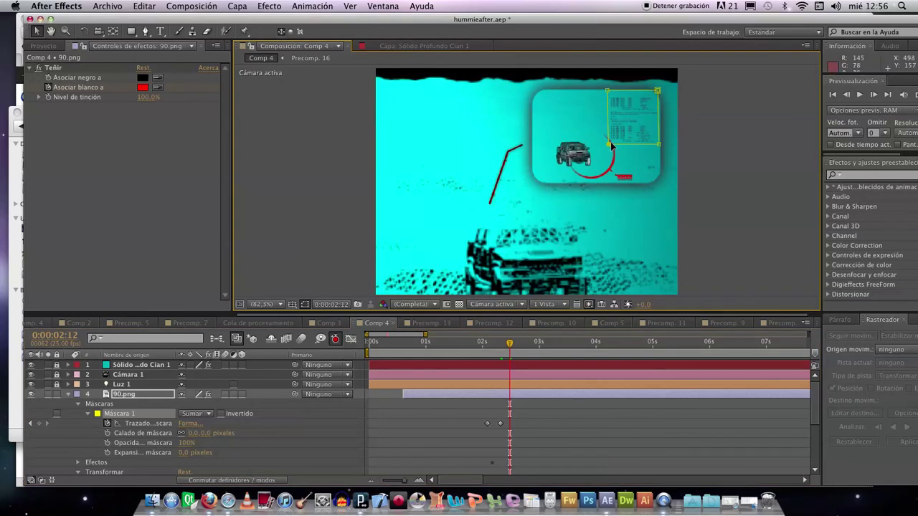
pyautogui.press('Tab')
pyautogui.moveTo(659, 149); pyautogui.dragTo(658, 95)
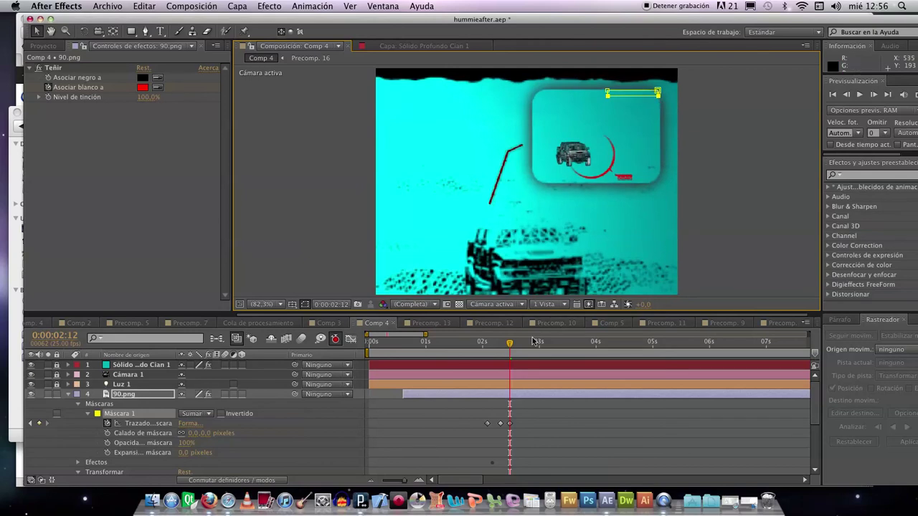
# Copy the Máscara 1 path keyframes and paste them repeatedly along the timeline until just past 4 seconds to loop the reveal.
pyautogui.moveTo(513, 347)
pyautogui.mouseDown()
pyautogui.moveTo(477, 345)
pyautogui.moveTo(519, 349)
pyautogui.mouseUp()
pyautogui.moveTo(521, 418); pyautogui.dragTo(481, 427)
pyautogui.moveTo(519, 348); pyautogui.dragTo(551, 348)
pyautogui.hotkey('ctrl', 'v')
pyautogui.hotkey('ctrl', 'v')
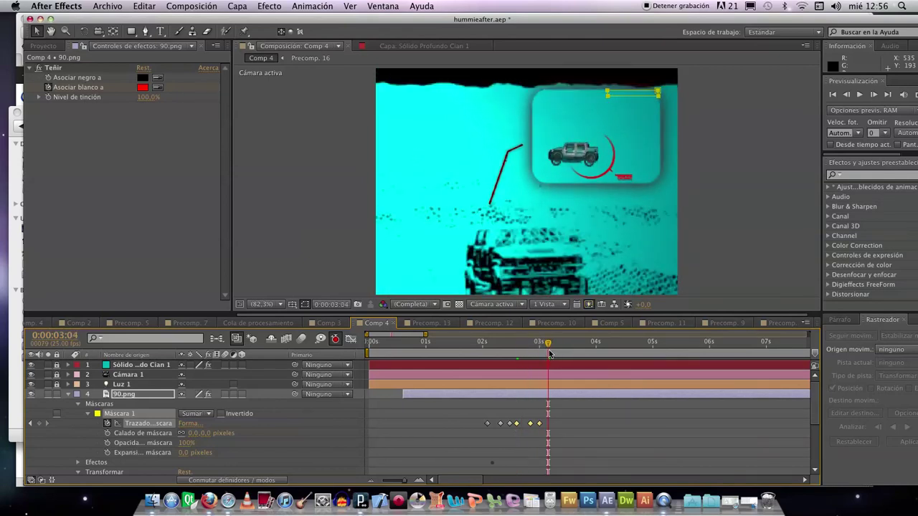
pyautogui.moveTo(563, 348); pyautogui.dragTo(496, 350)
pyautogui.hotkey('ctrl', 'v')
pyautogui.click(431, 402)
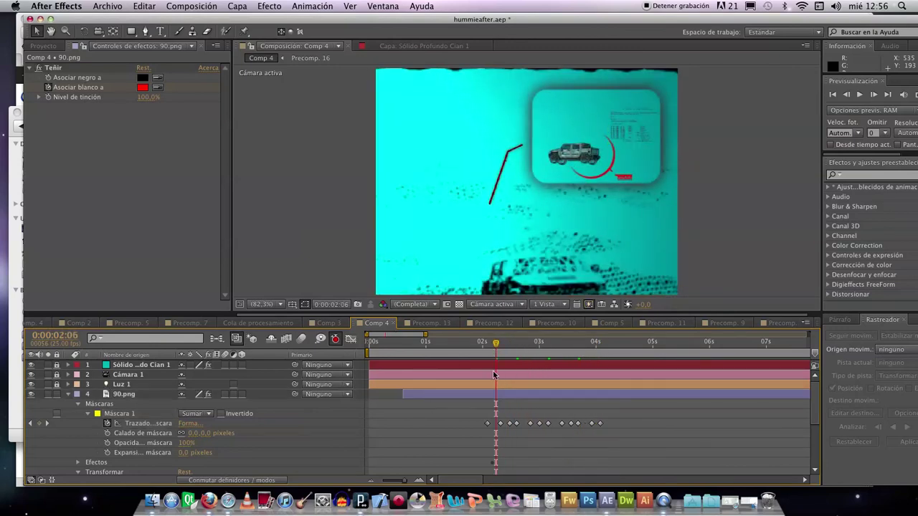
# Play back the 90.png mask animation from just before 2 seconds and save the project.
pyautogui.click(469, 344)
pyautogui.press('space')
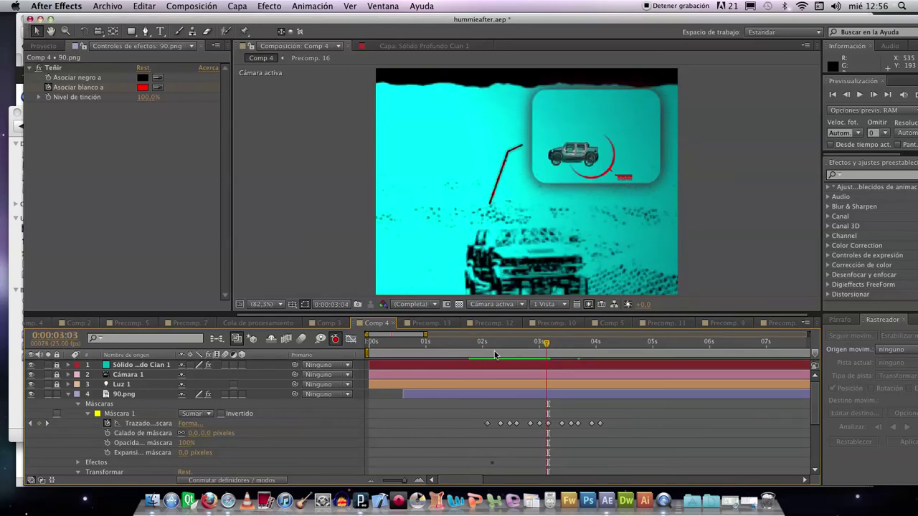
pyautogui.moveTo(489, 342); pyautogui.dragTo(515, 348)
pyautogui.press('super+s')
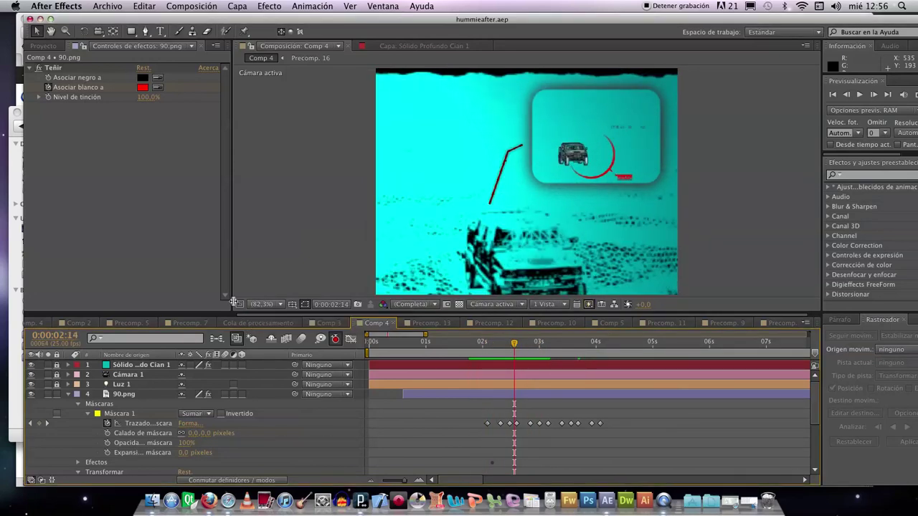
# Preview 6.png, 7.png and 9.png in the HRES folder and import 9.png into the project.
pyautogui.click(101, 6)
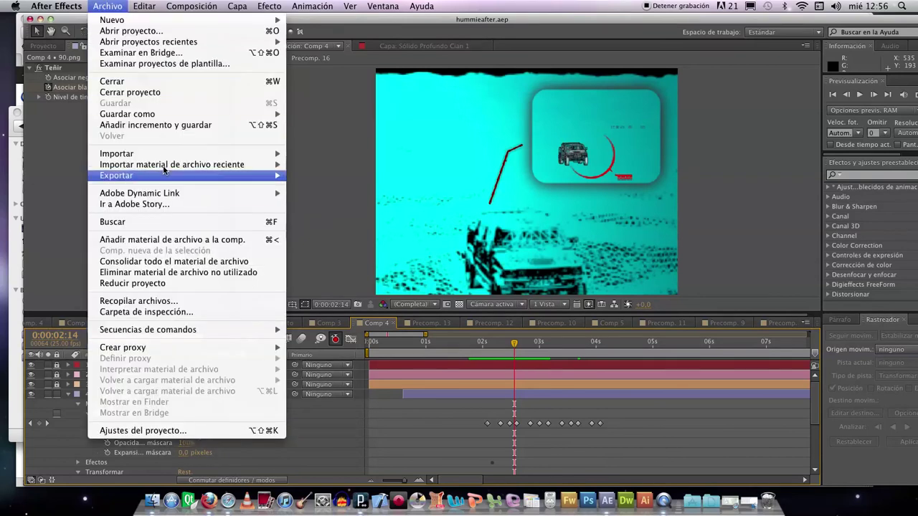
pyautogui.moveTo(159, 154)
pyautogui.click(319, 154)
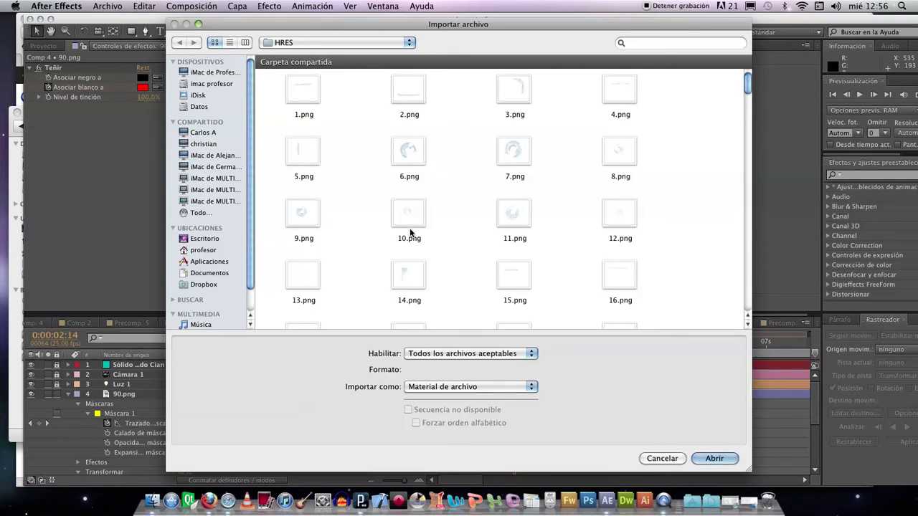
pyautogui.moveTo(408, 155); pyautogui.dragTo(408, 160)
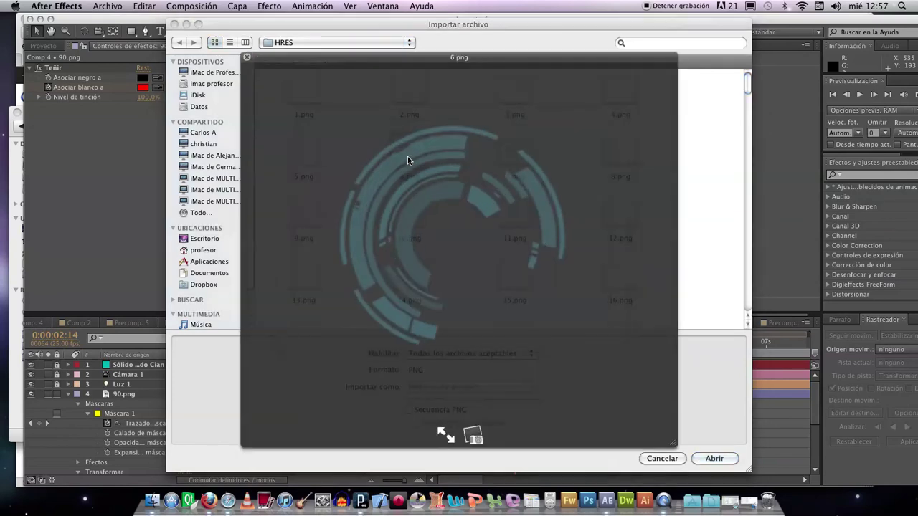
pyautogui.press('space')
pyautogui.click(507, 155)
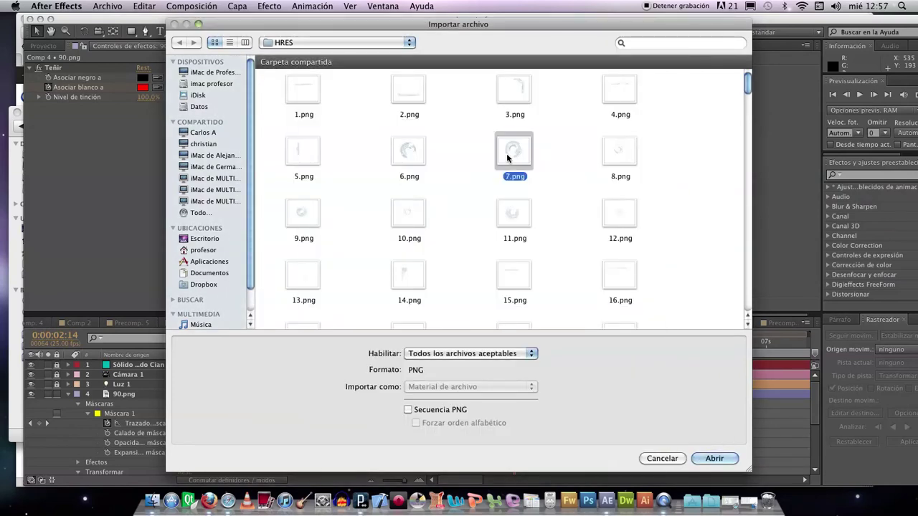
pyautogui.press('space')
pyautogui.press('space')
pyautogui.click(304, 216)
pyautogui.press('space')
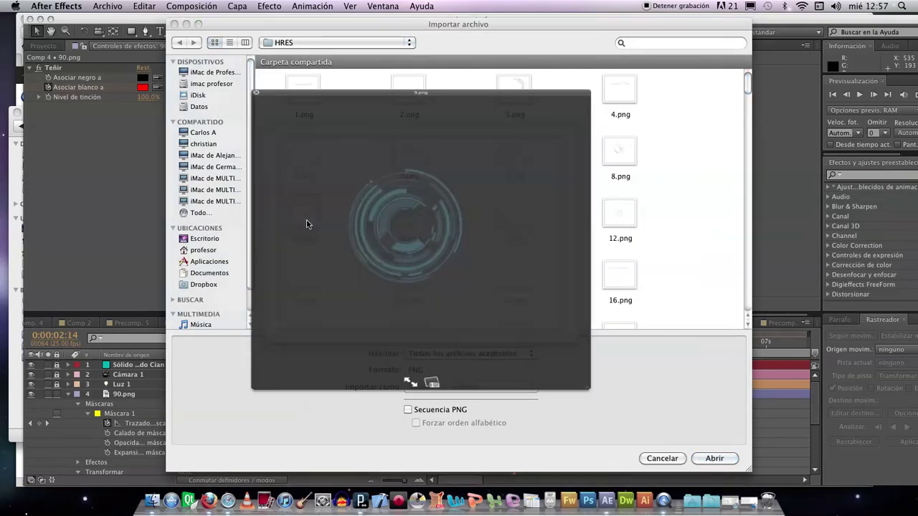
pyautogui.press('space')
pyautogui.doubleClick(306, 220)
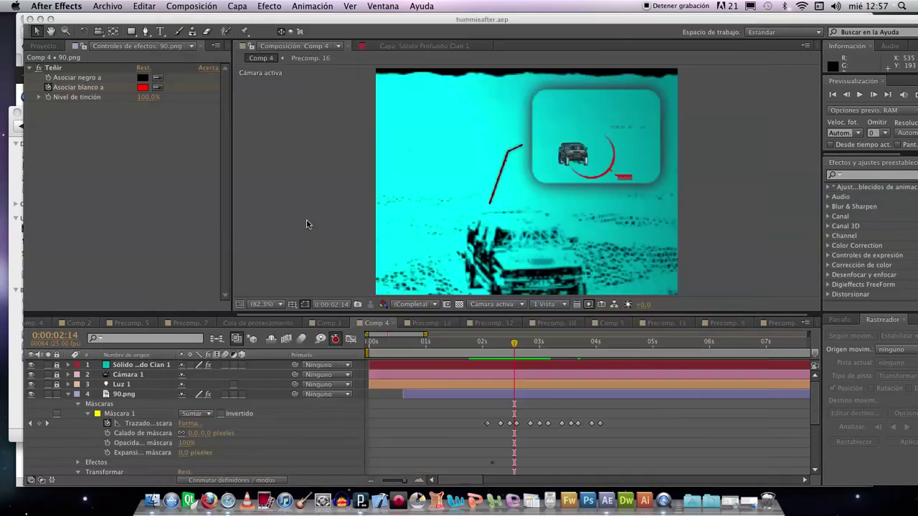
# Add 9.png to Comp 4 above the 90.png layer, set its Escala to 44,0% and move it to 367,4, 96,6.
pyautogui.moveTo(52, 148); pyautogui.dragTo(111, 391)
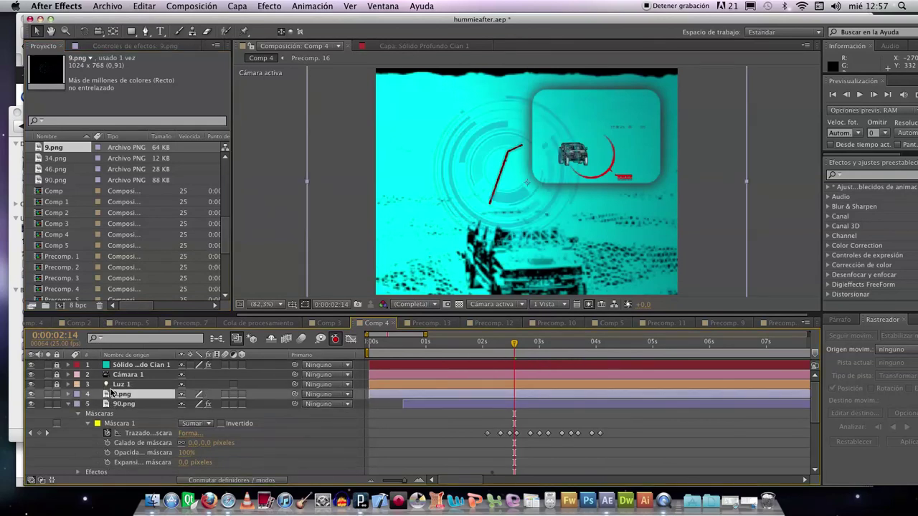
pyautogui.click(68, 394)
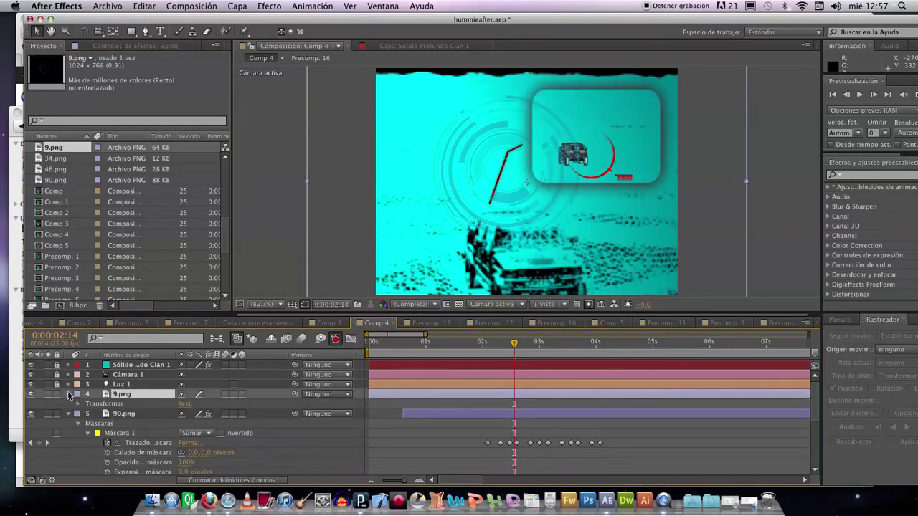
pyautogui.click(79, 405)
pyautogui.moveTo(216, 434); pyautogui.dragTo(187, 434)
pyautogui.click(517, 207)
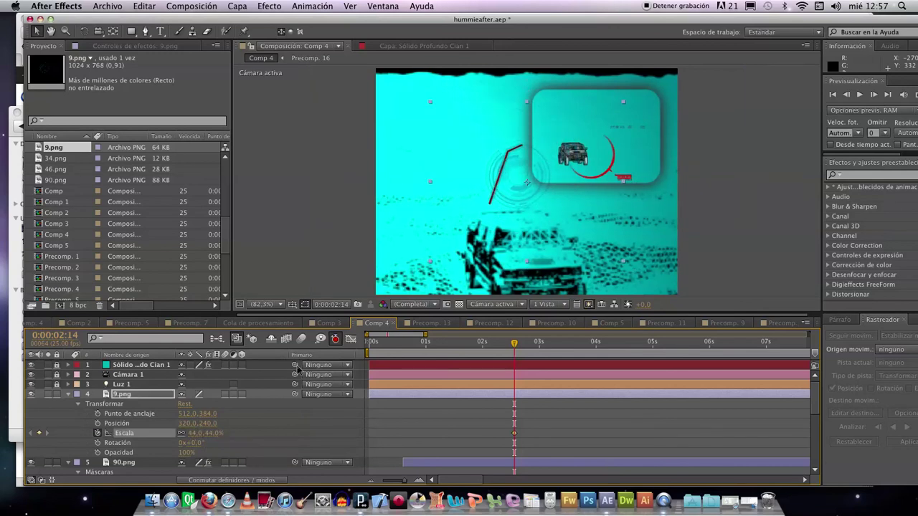
pyautogui.moveTo(521, 202); pyautogui.dragTo(545, 139)
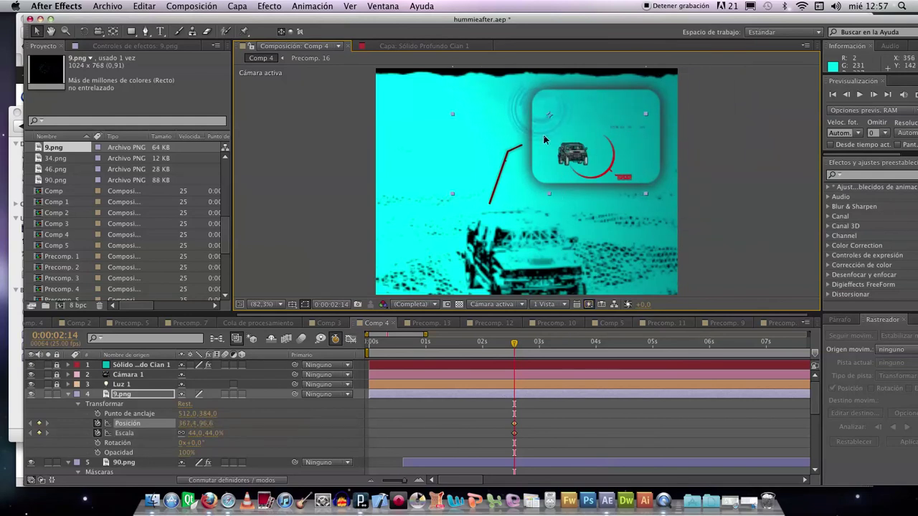
# Apply the Teñir effect to the 9.png layer, mapping both black and white to red.
pyautogui.click(279, 6)
pyautogui.moveTo(316, 248)
pyautogui.moveTo(302, 117)
pyautogui.moveTo(336, 136)
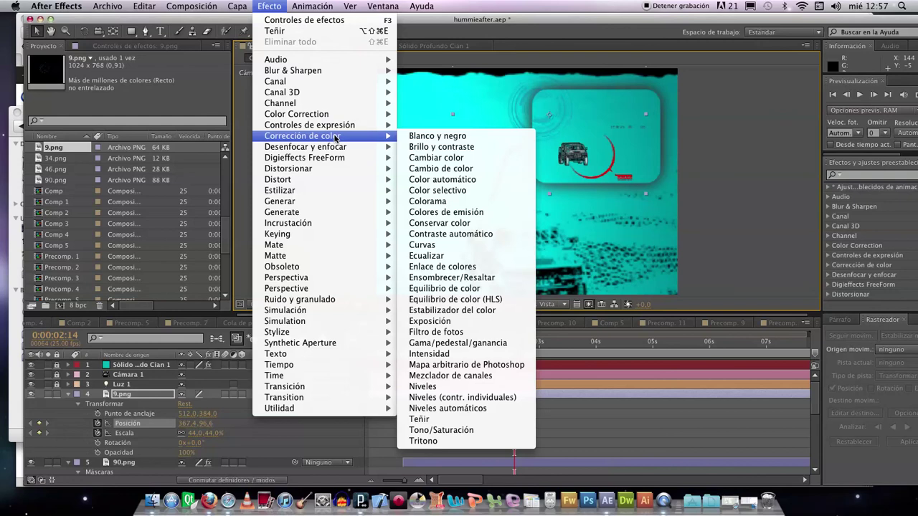
pyautogui.click(452, 420)
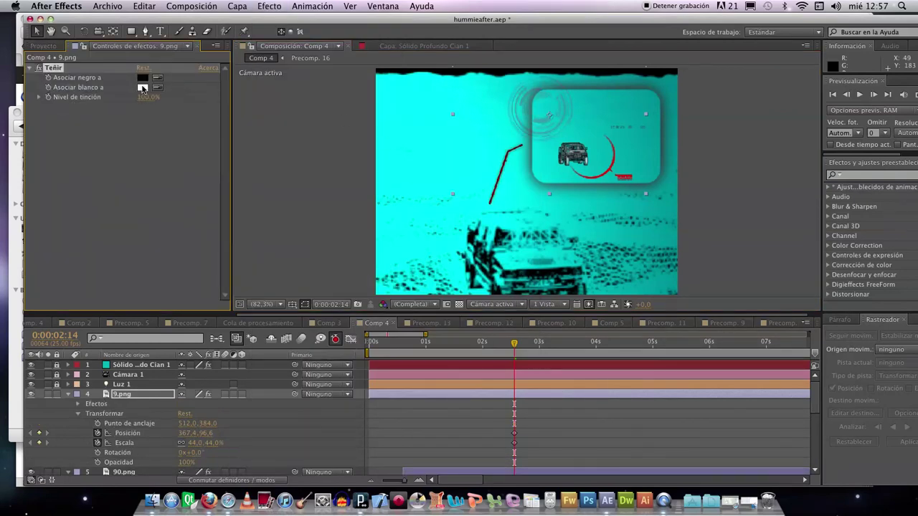
pyautogui.click(142, 87)
pyautogui.moveTo(244, 125); pyautogui.dragTo(371, 91)
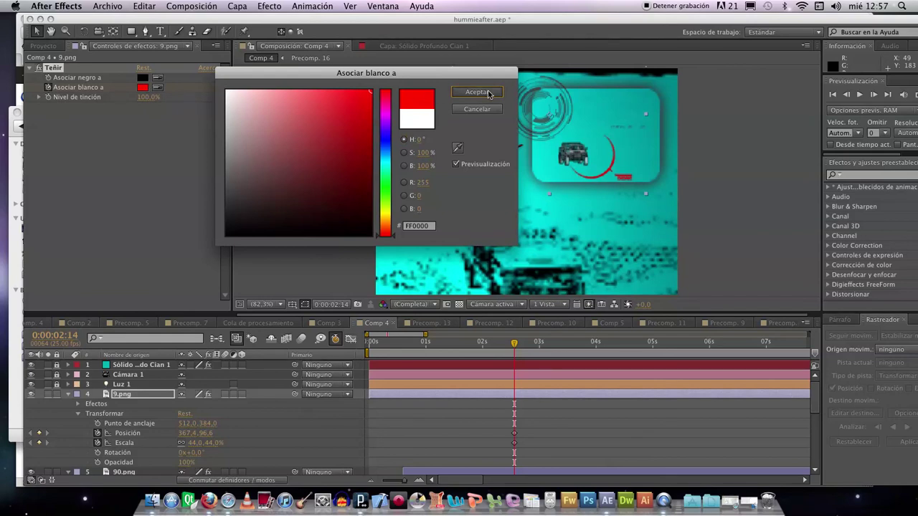
pyautogui.click(477, 92)
pyautogui.click(143, 78)
pyautogui.click(370, 91)
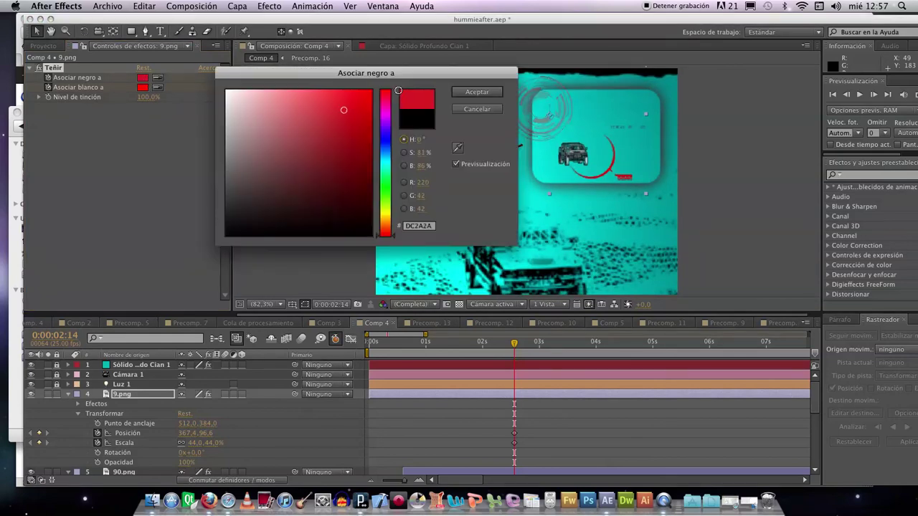
pyautogui.click(477, 92)
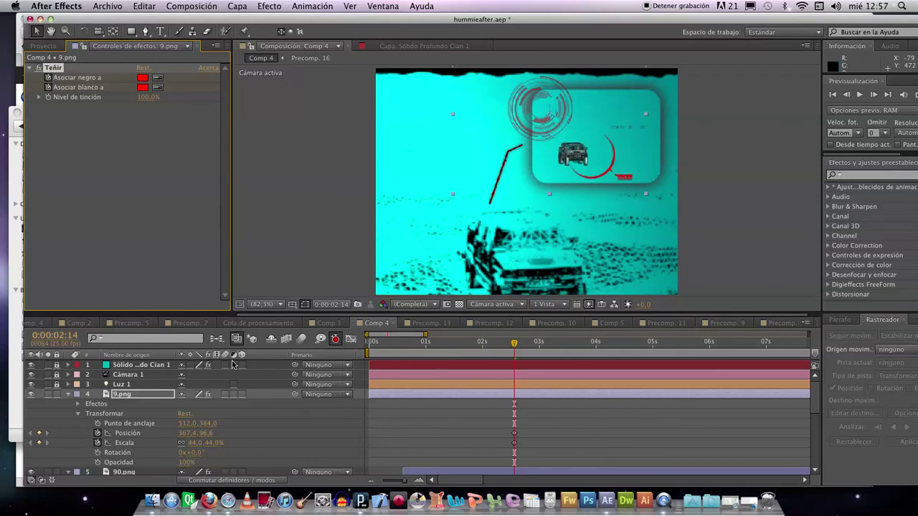
# Add the expression time * 180 to the 9.png layer's Rotación and play back the composition.
pyautogui.scroll(-1, 75, 449)
pyautogui.click(72, 451)
pyautogui.scroll(-1, 86, 444)
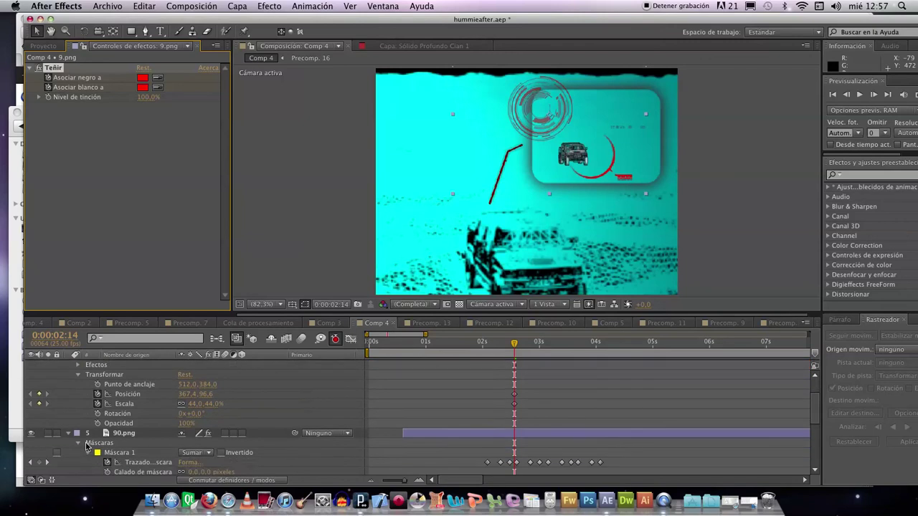
pyautogui.press(';')
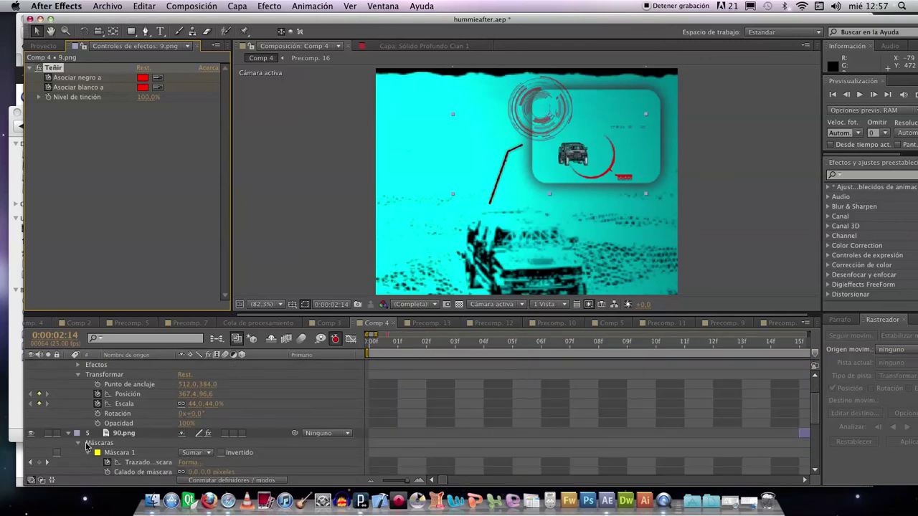
pyautogui.scroll(1, 90, 412)
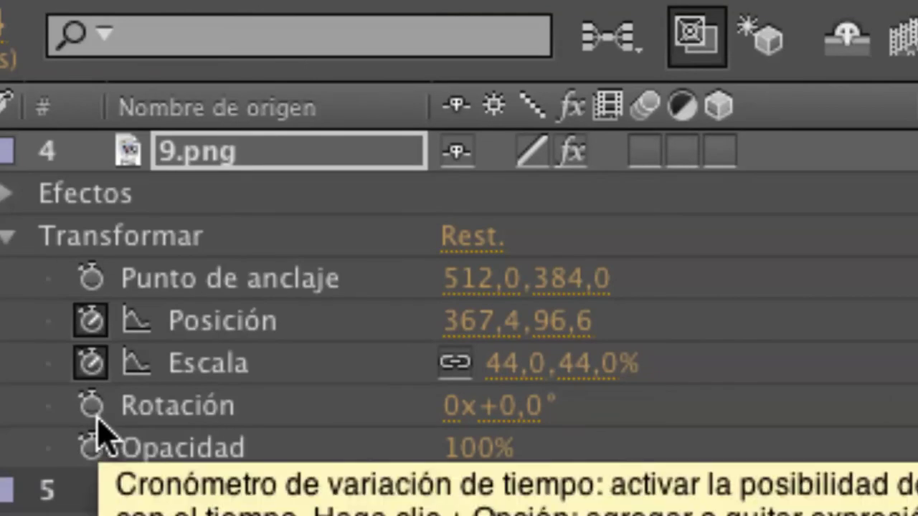
pyautogui.keyDown('alt'); pyautogui.click(92, 408); pyautogui.keyUp('alt')
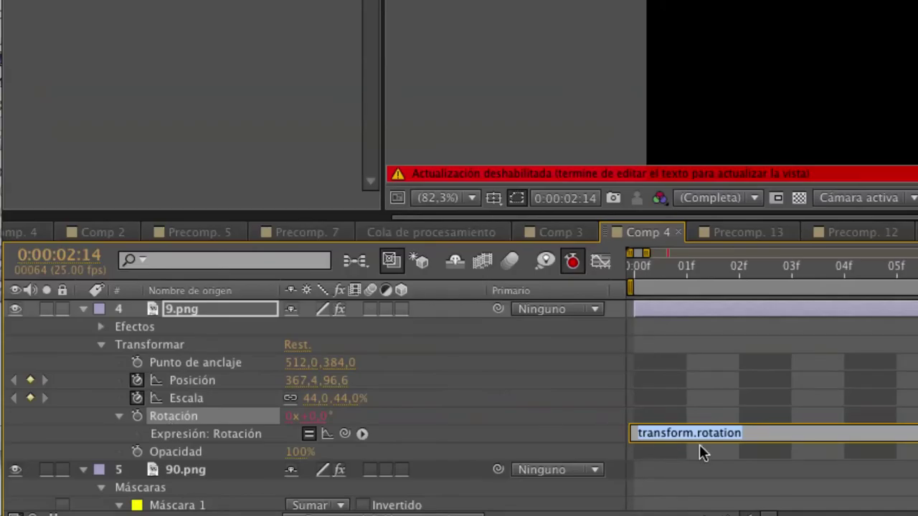
pyautogui.write('time')
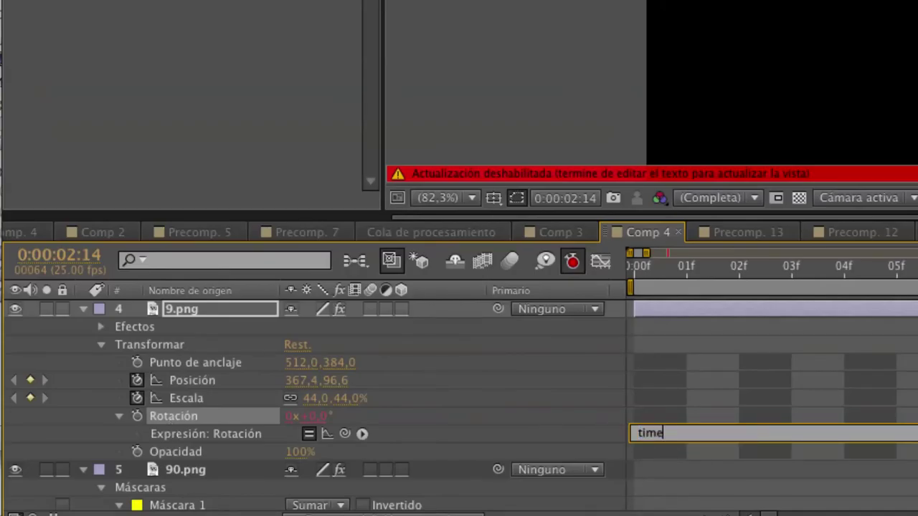
pyautogui.write(' * 180')
pyautogui.rightClick(759, 384)
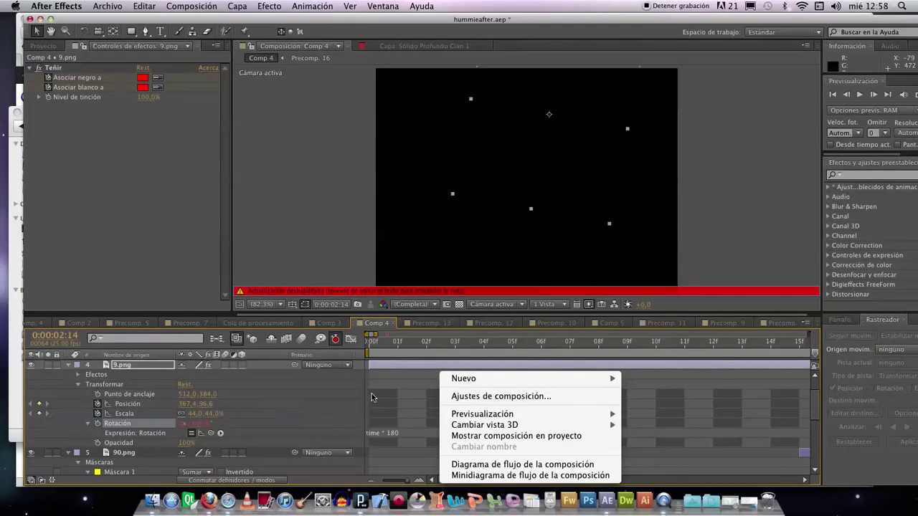
pyautogui.click(420, 25)
pyautogui.press('space')
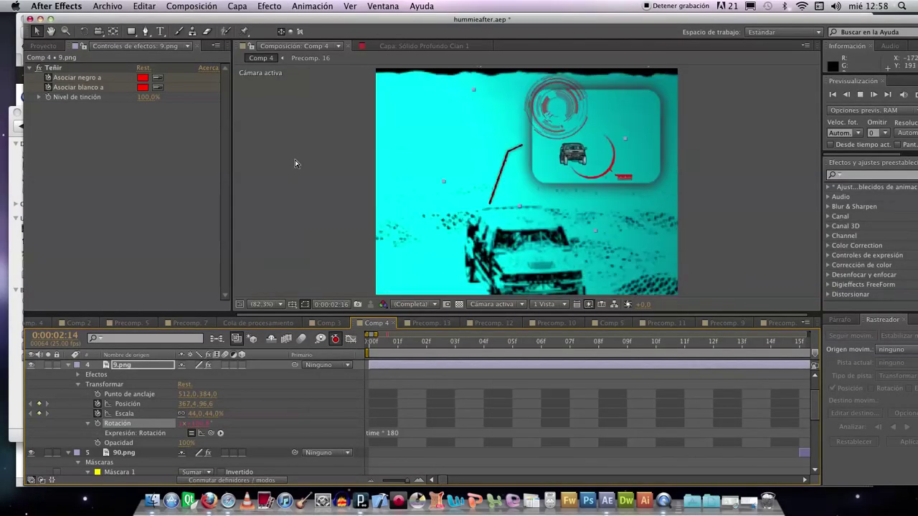
# Centre the 9.png layer's anchor point on its circular graphic at 466,0, 361,0, and move the layer to 358,9, 85,7.
pyautogui.press('space')
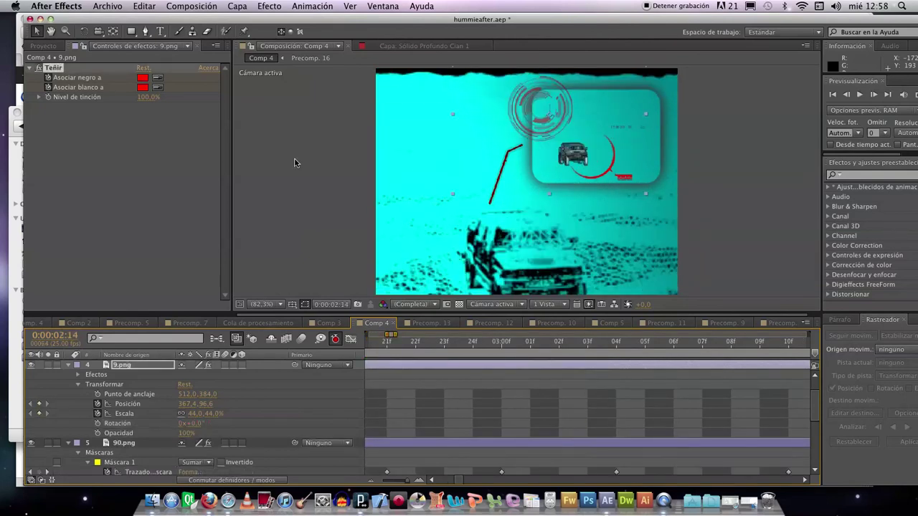
pyautogui.doubleClick(128, 403)
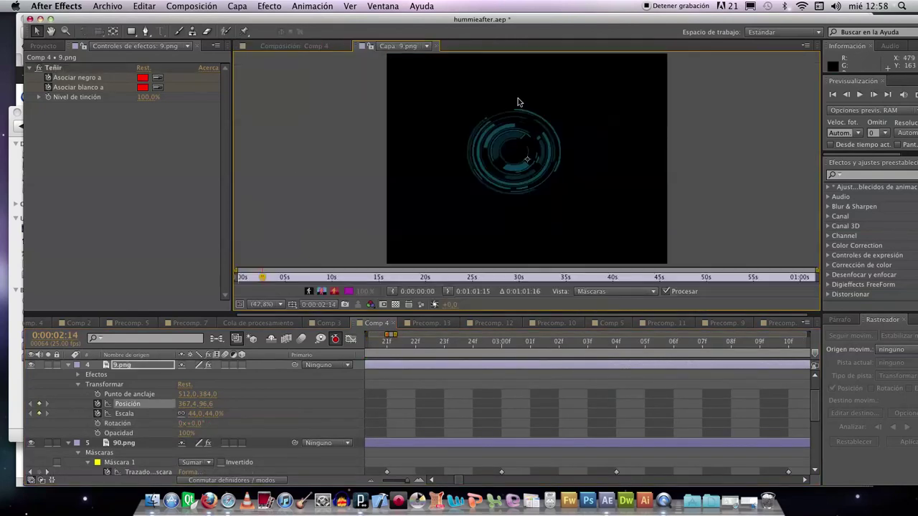
pyautogui.moveTo(528, 167); pyautogui.dragTo(515, 156)
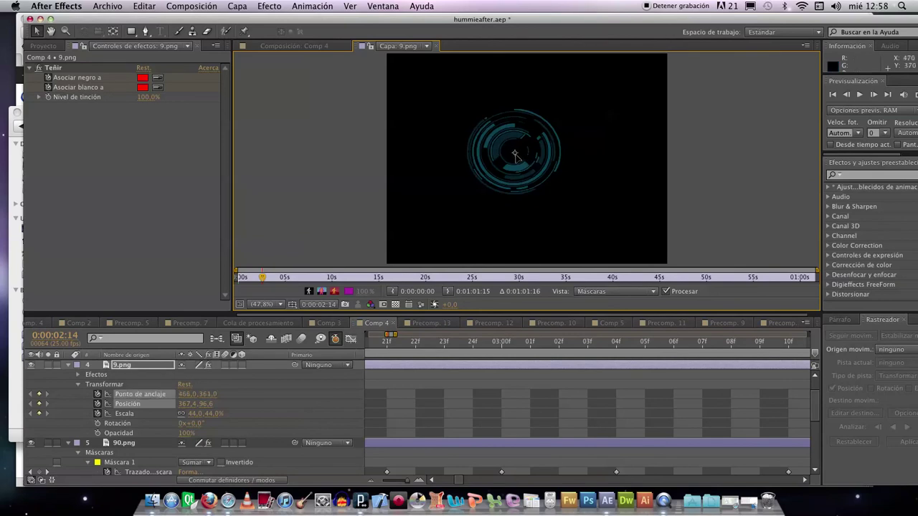
pyautogui.click(290, 46)
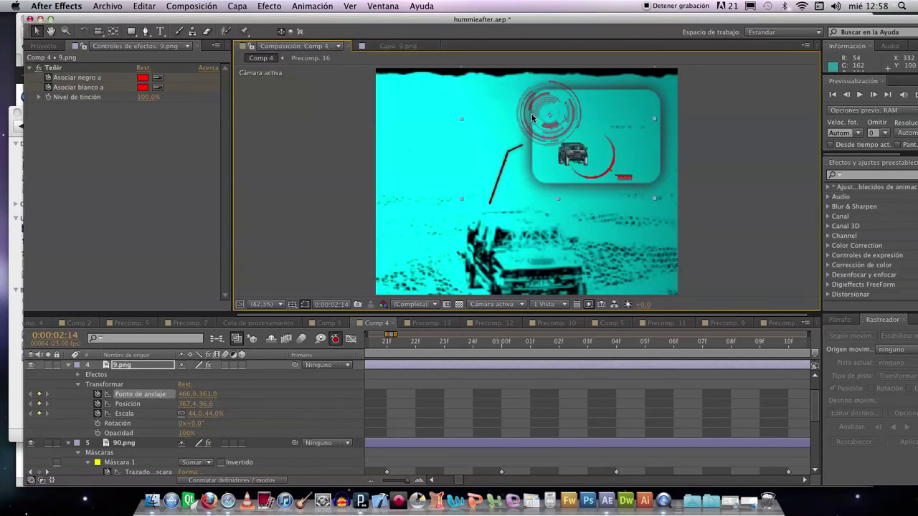
pyautogui.moveTo(531, 111); pyautogui.dragTo(526, 104)
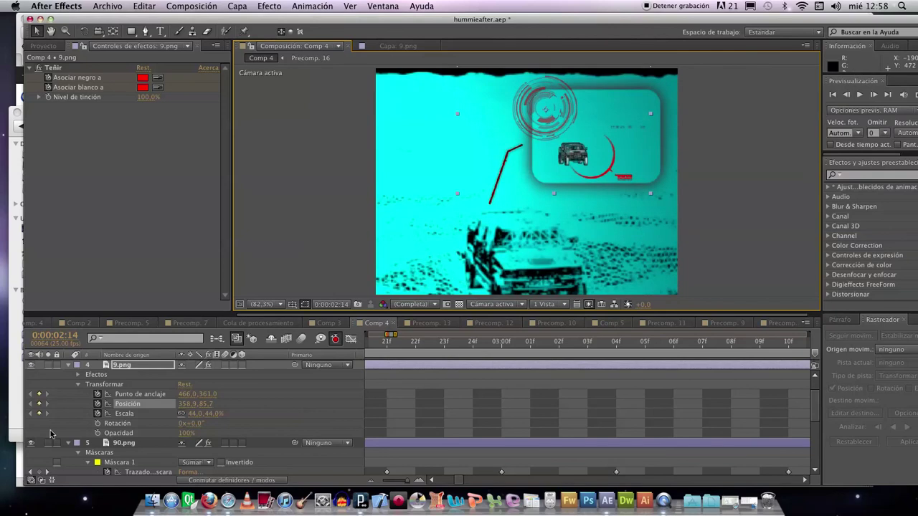
# Add the expression time*180 to the re-centred 9.png layer's Rotación.
pyautogui.keyDown('alt'); pyautogui.click(97, 423); pyautogui.keyUp('alt')
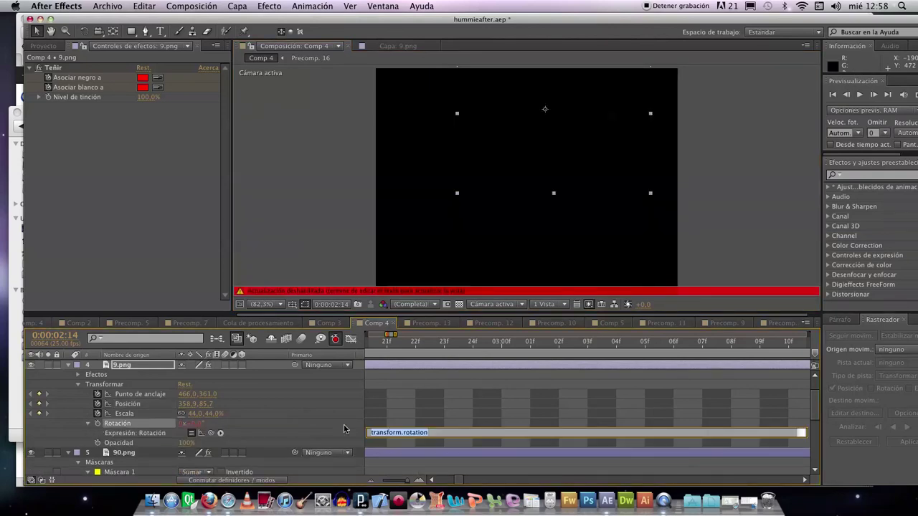
pyautogui.write('time*')
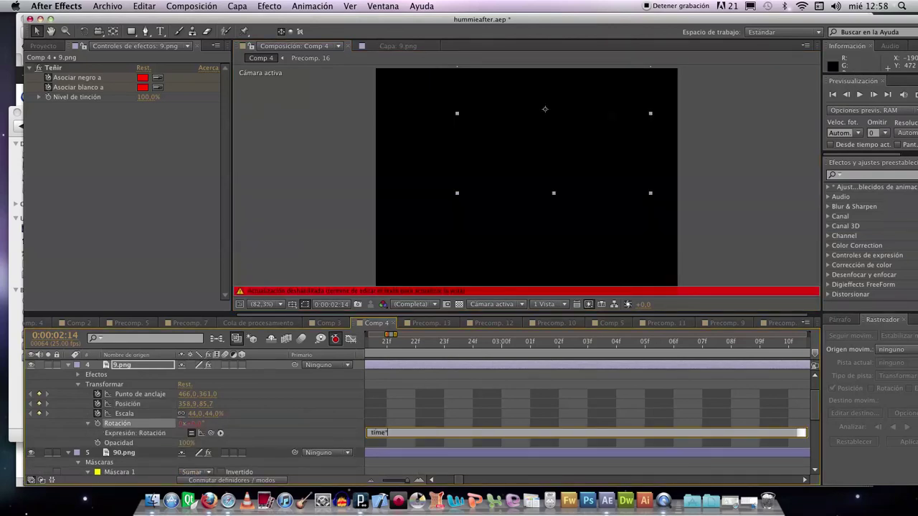
pyautogui.write('180')
pyautogui.press('Return')
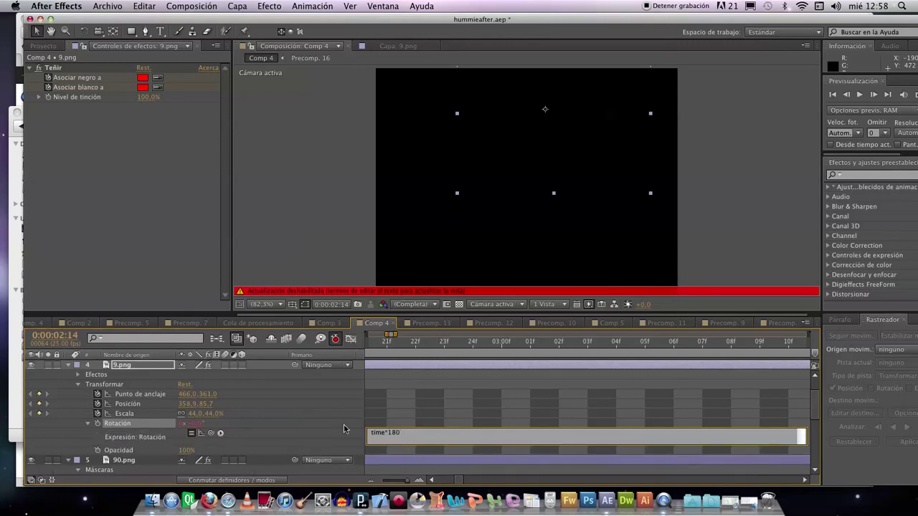
pyautogui.click(338, 380)
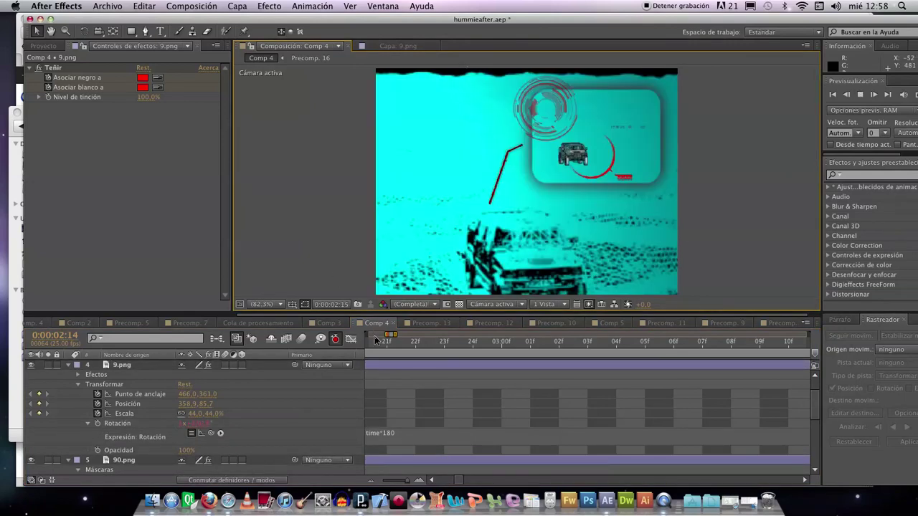
# Play back Comp 4 up to 0:00:03:10 to check the spinning graphic, and save the project.
pyautogui.press('space')
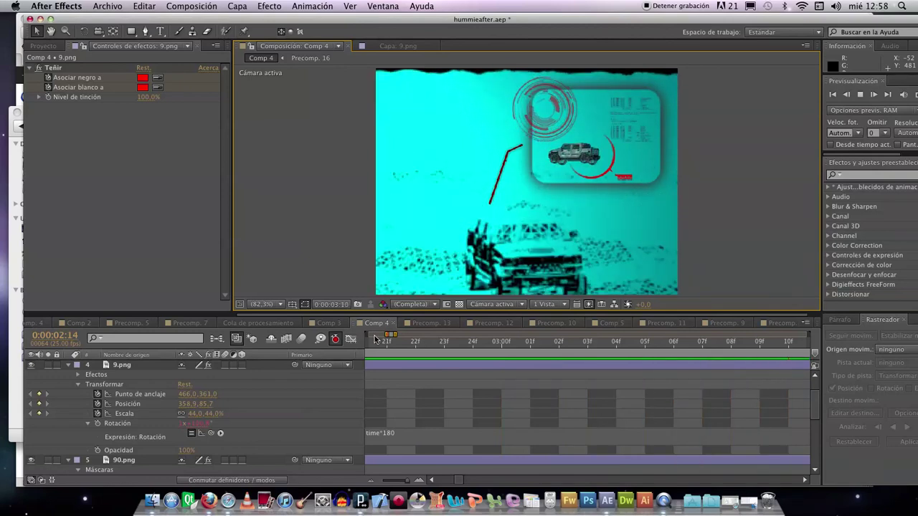
pyautogui.press('space')
pyautogui.press('super+s')
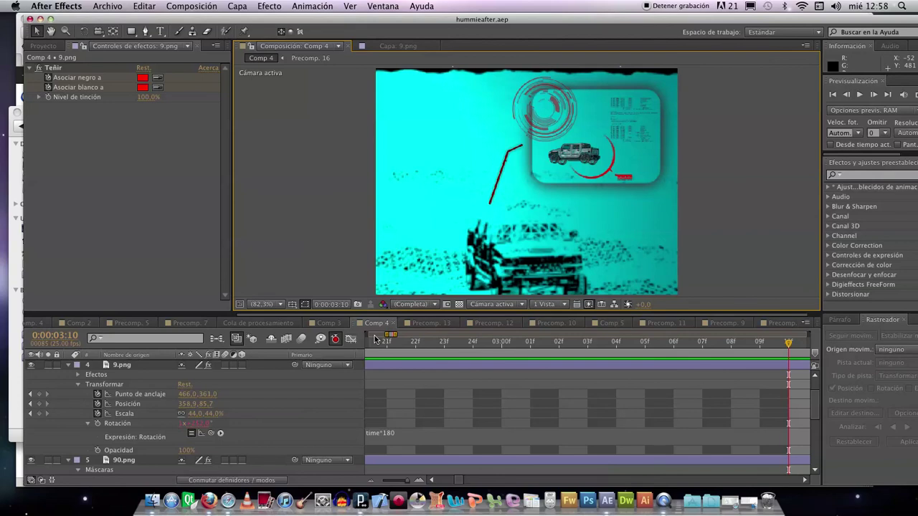
pyautogui.press('super+alt+shift+l')
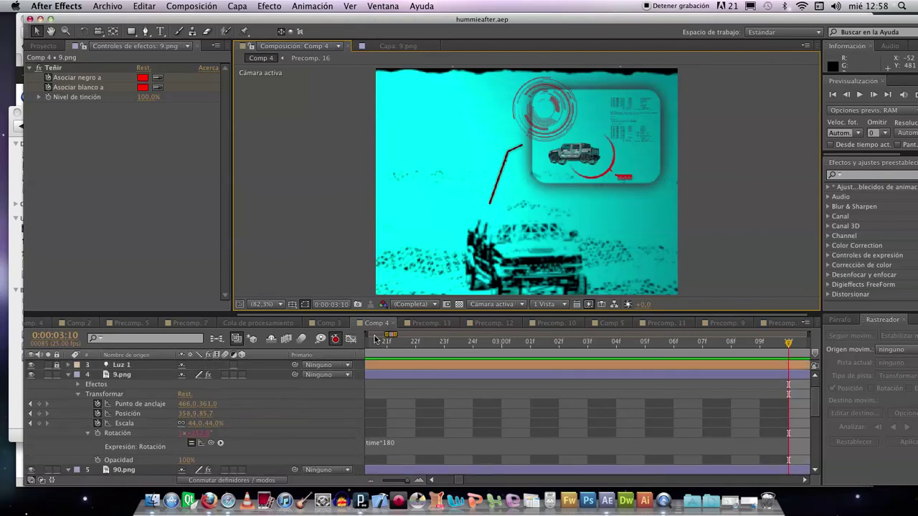